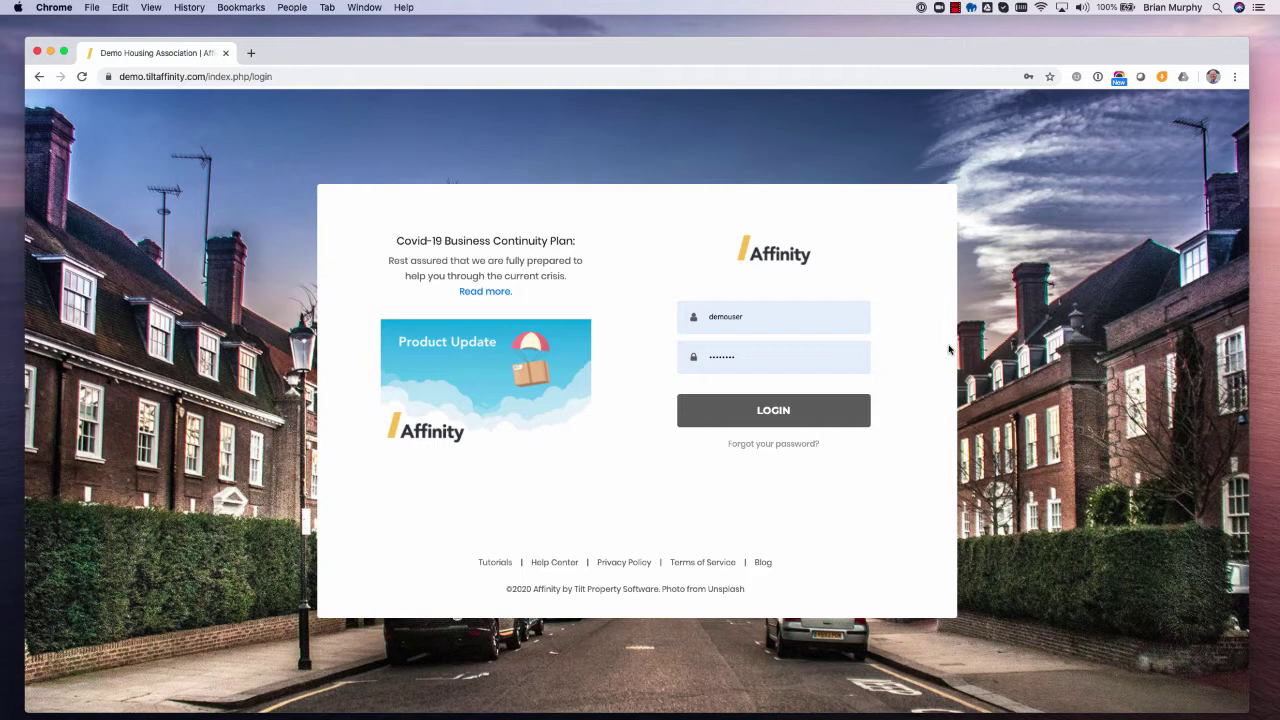
- Log in to Affinity and expand the Housing Groups section of the sidebar
click(803, 319)
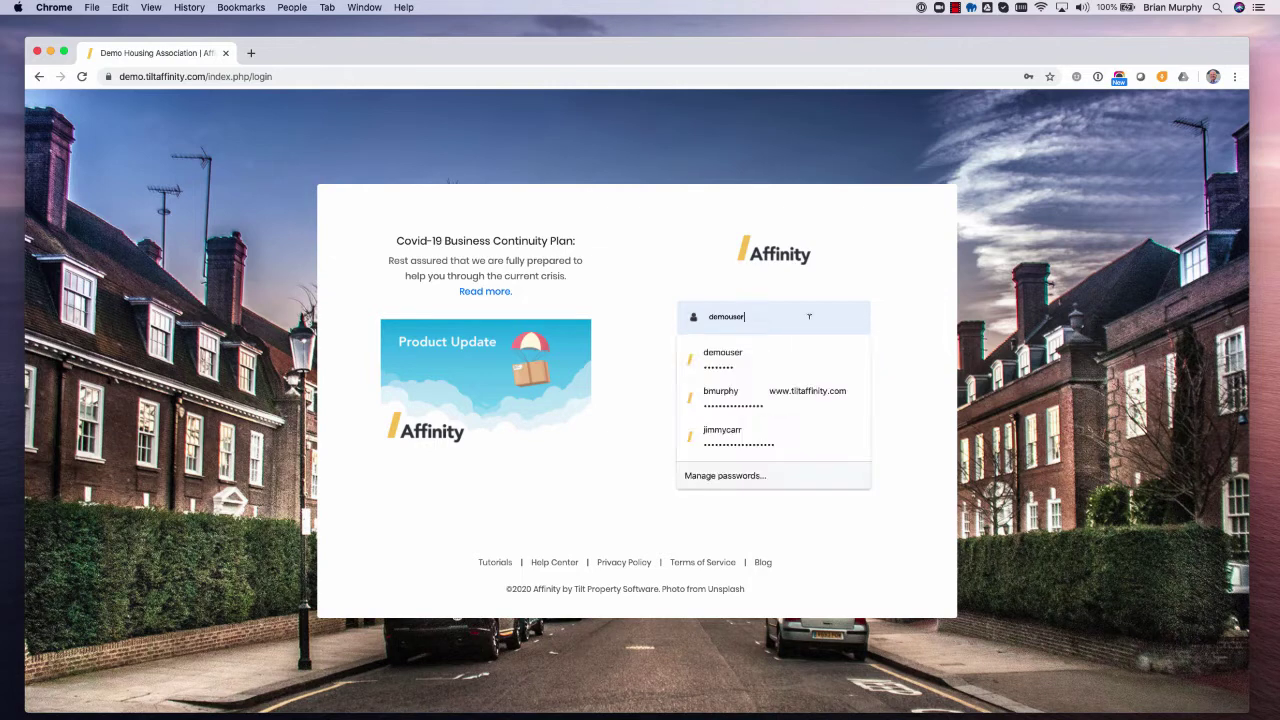
click(918, 284)
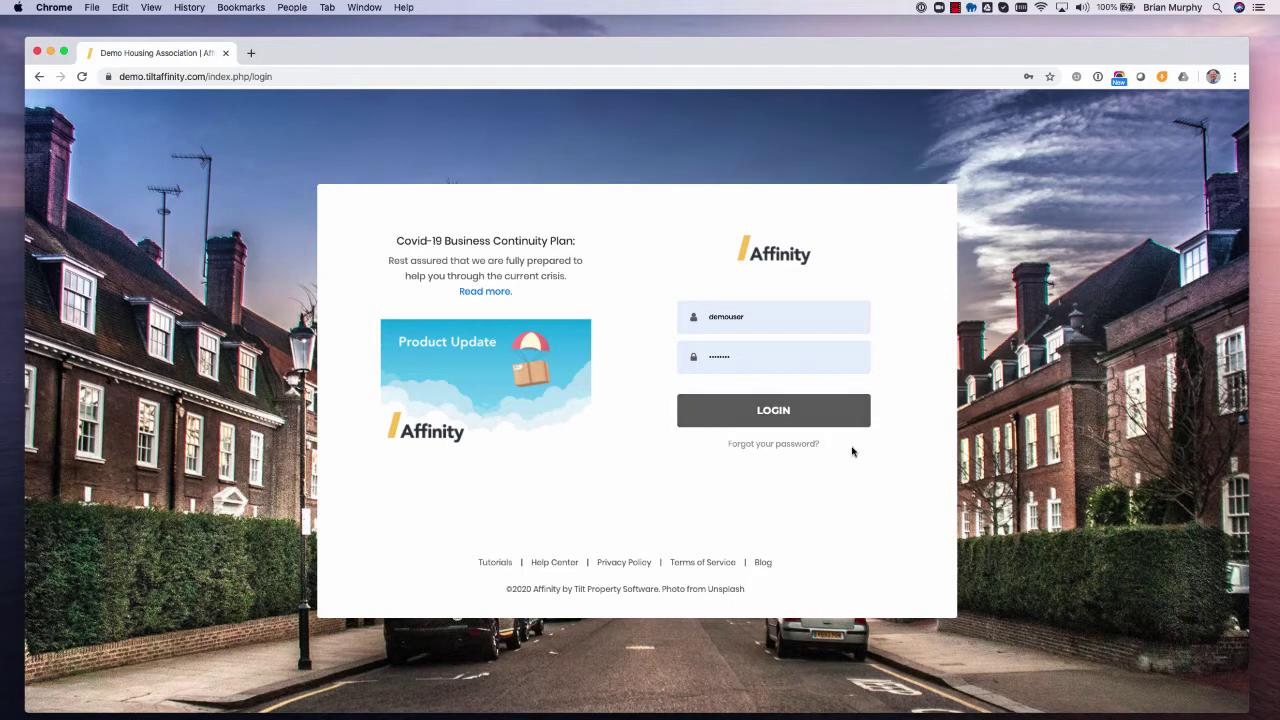
click(781, 412)
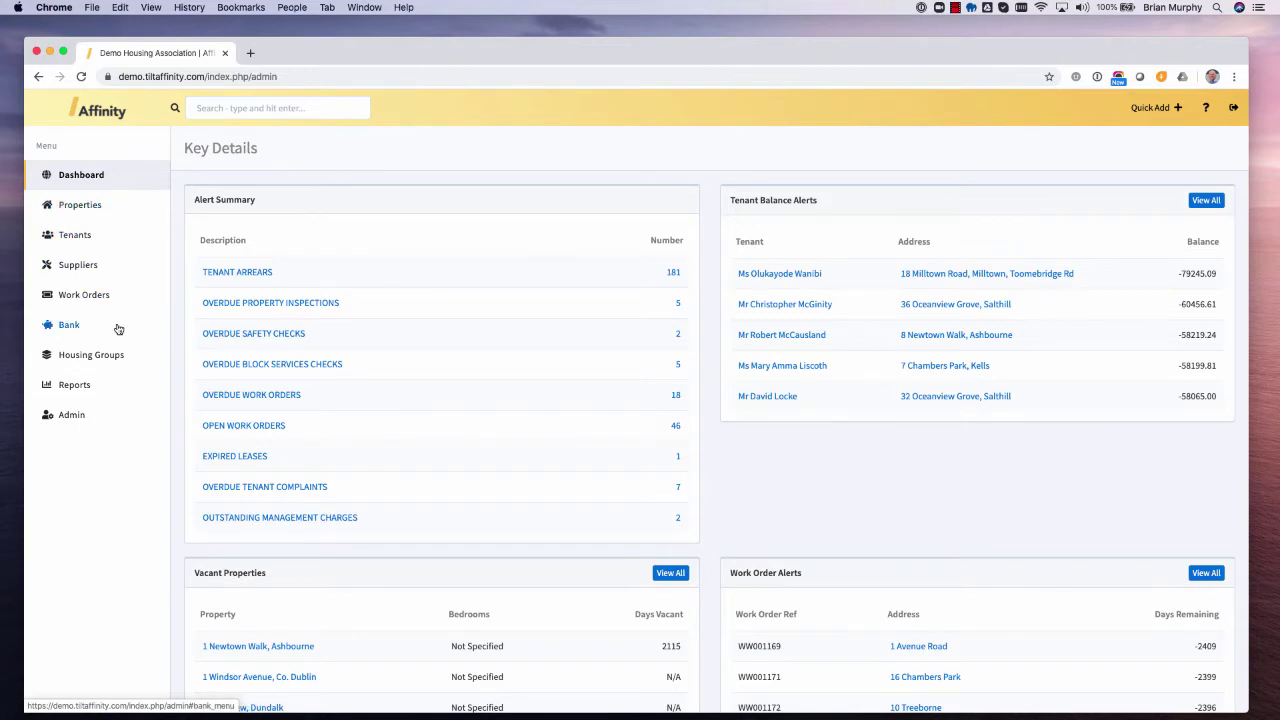
click(106, 357)
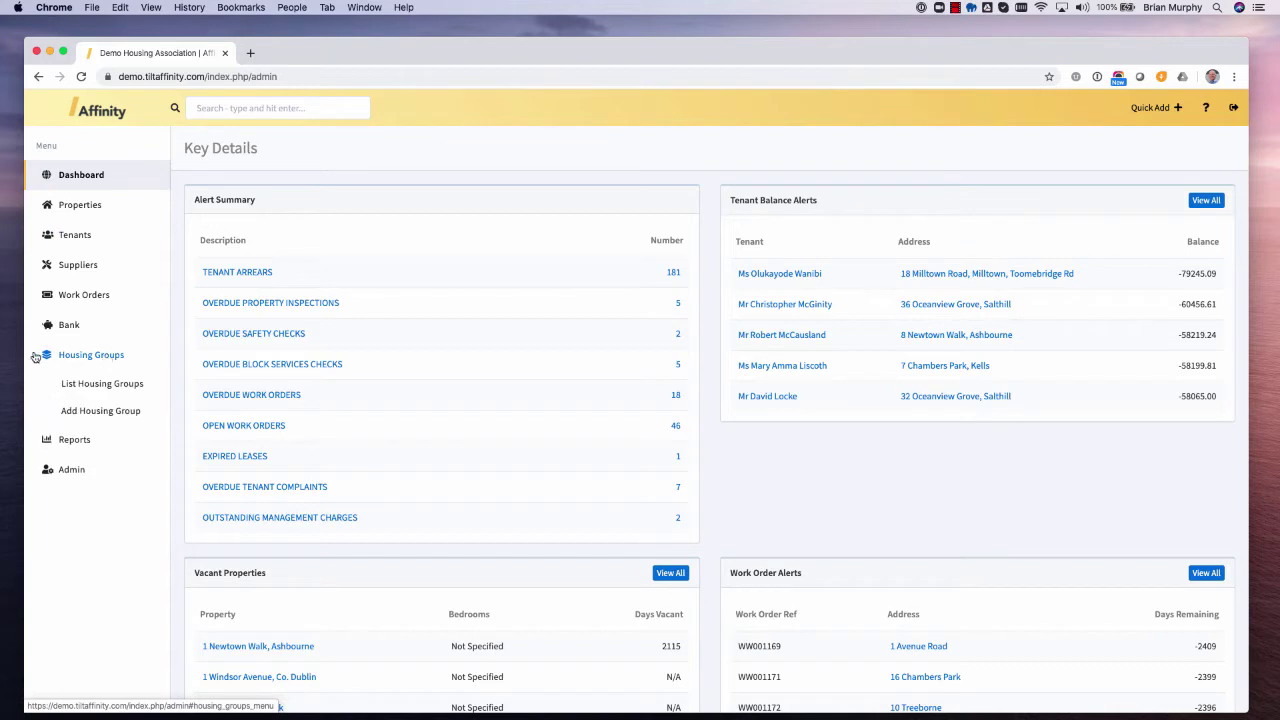
- Open the Add Housing Group form and look through the Type and Housing Officer lists without choosing
click(128, 416)
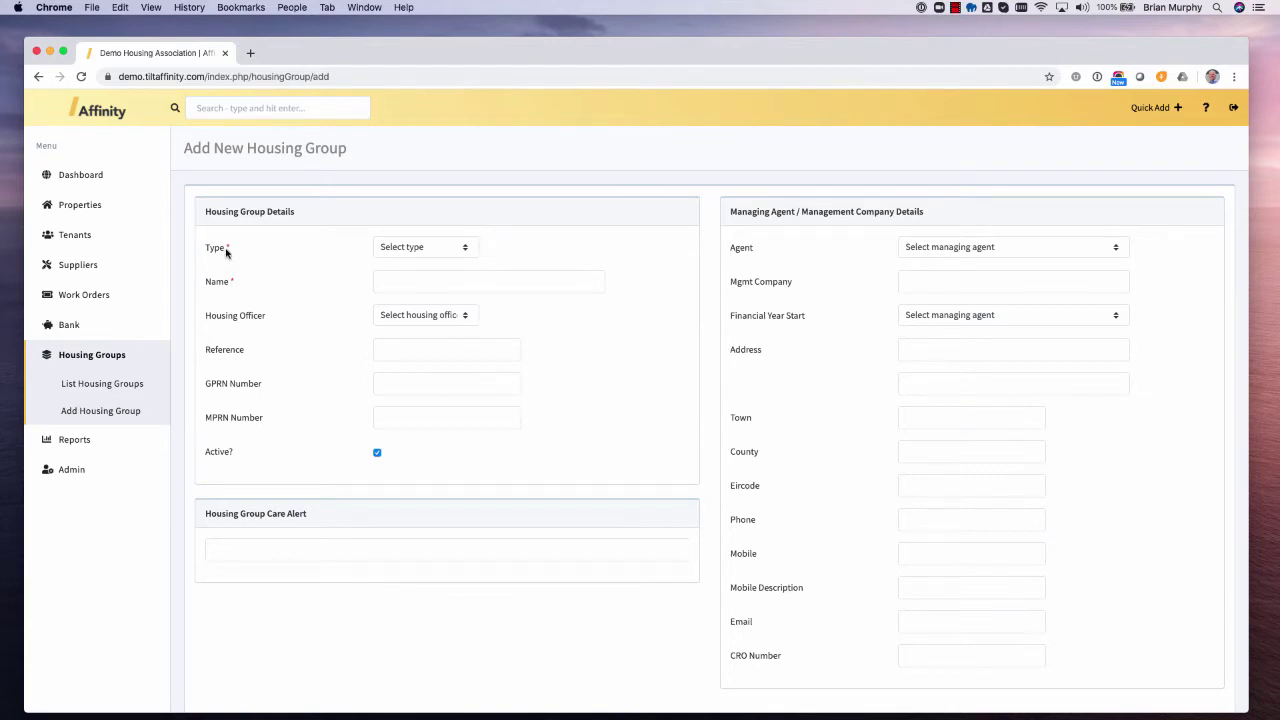
click(425, 247)
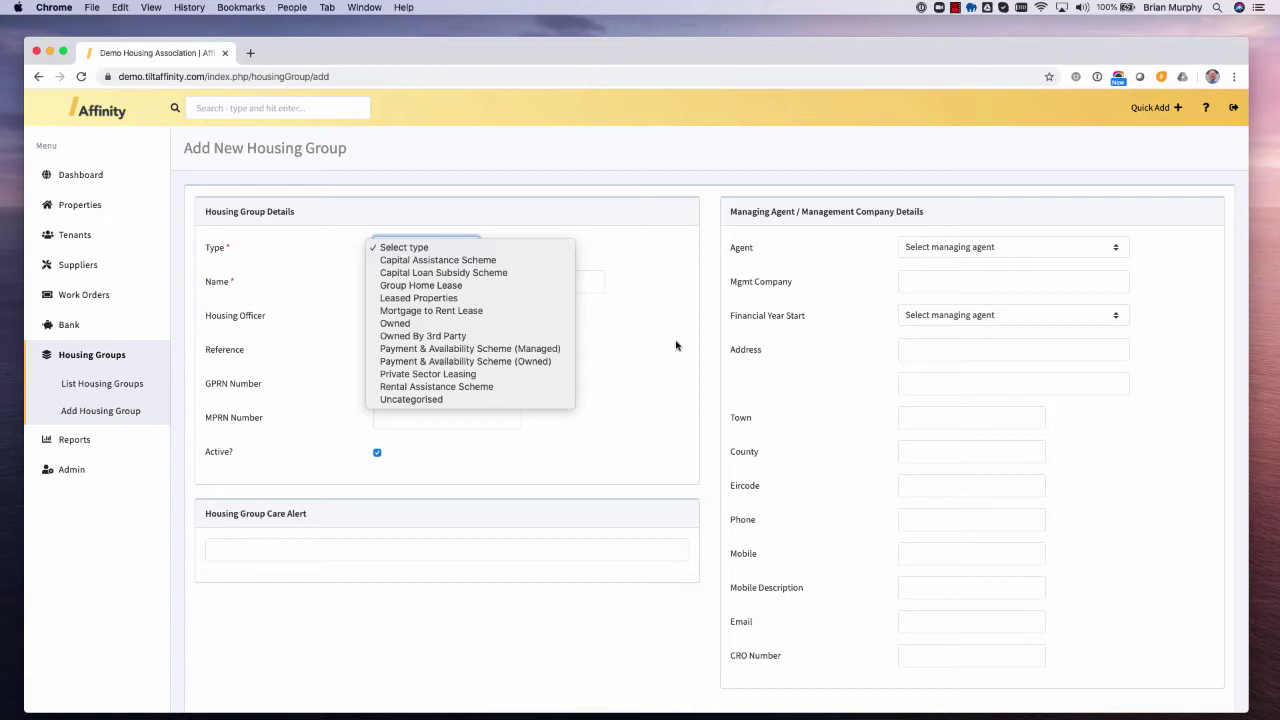
click(651, 269)
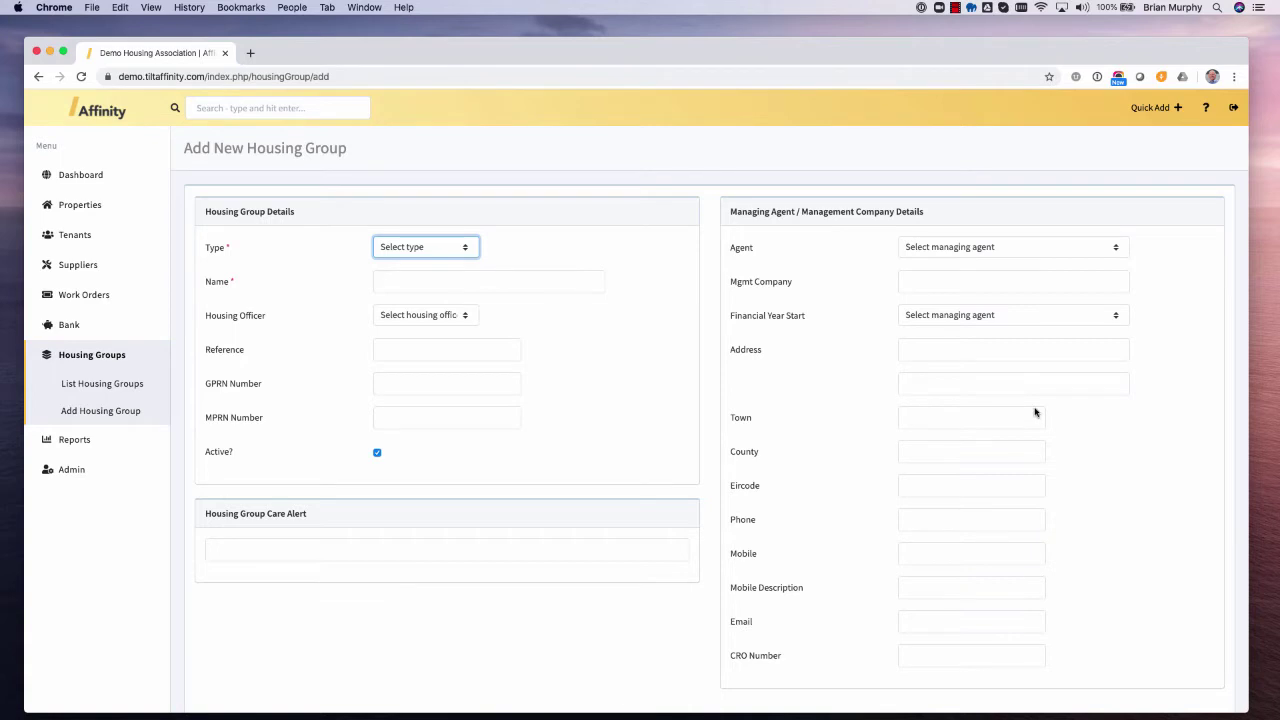
click(439, 316)
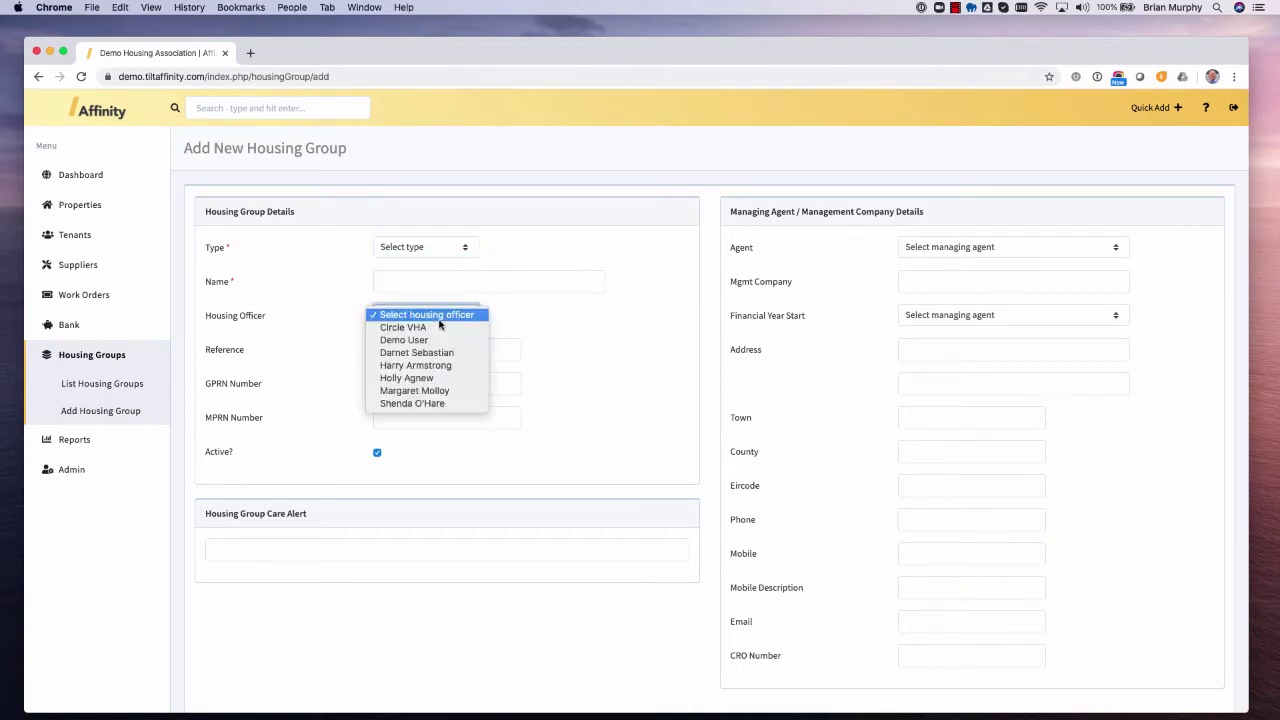
click(616, 318)
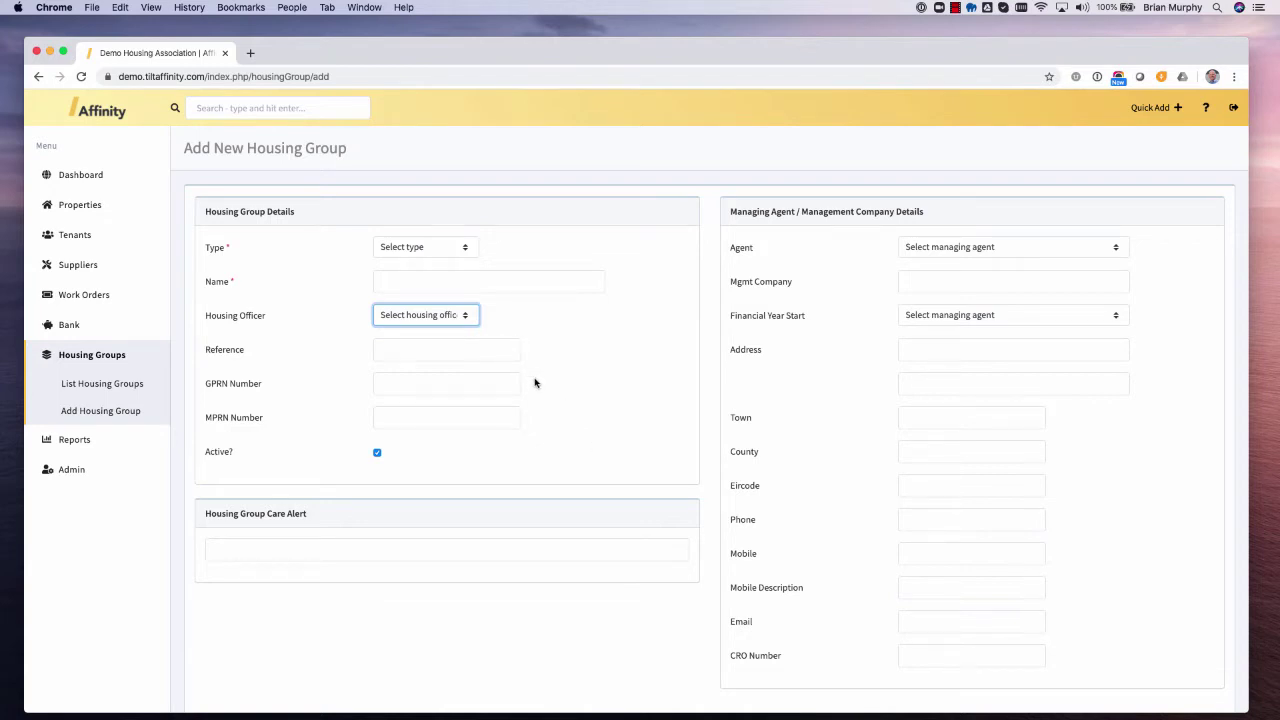
scroll(533, 383, down, 2)
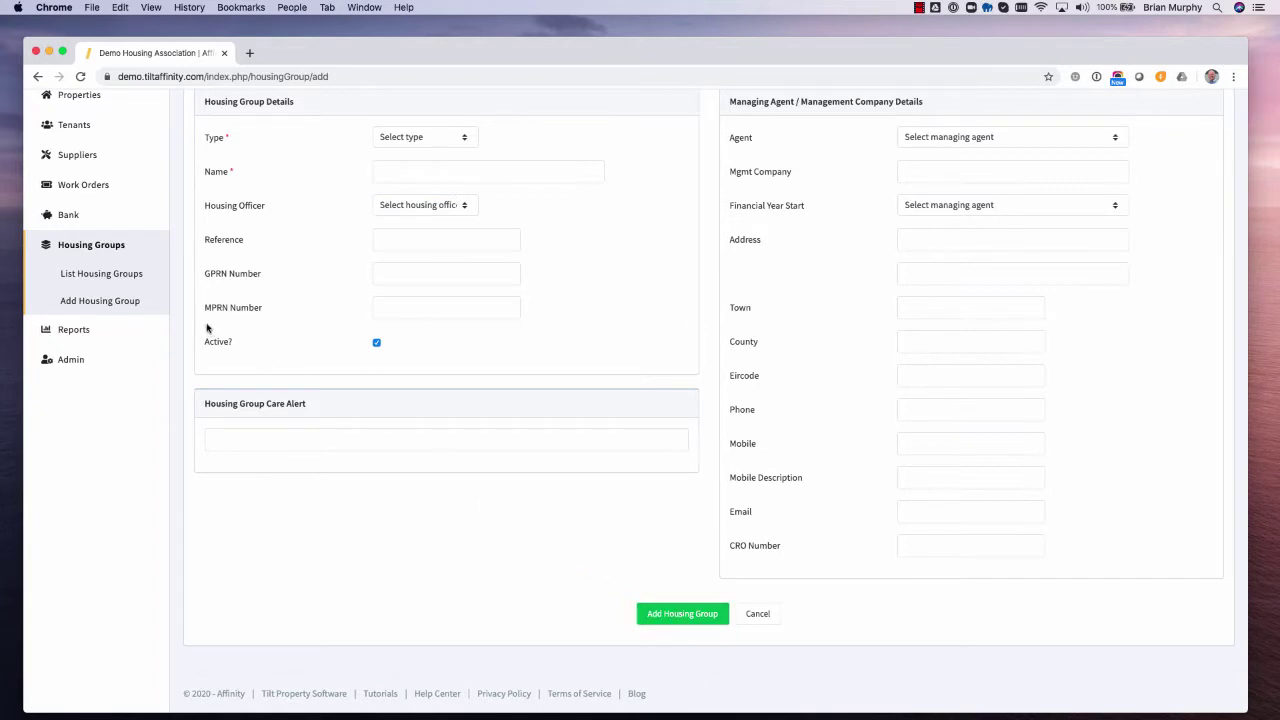
- Open the Belleview Terrace record from the List Housing Groups page
click(136, 278)
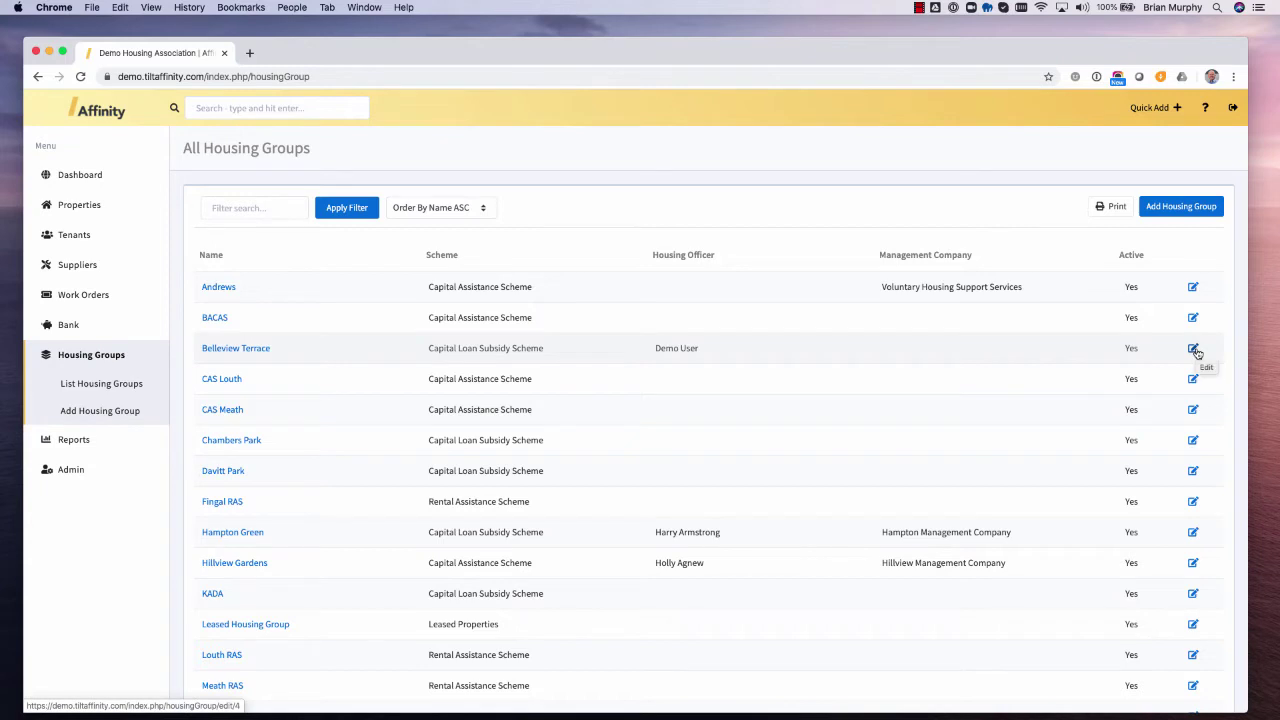
click(226, 350)
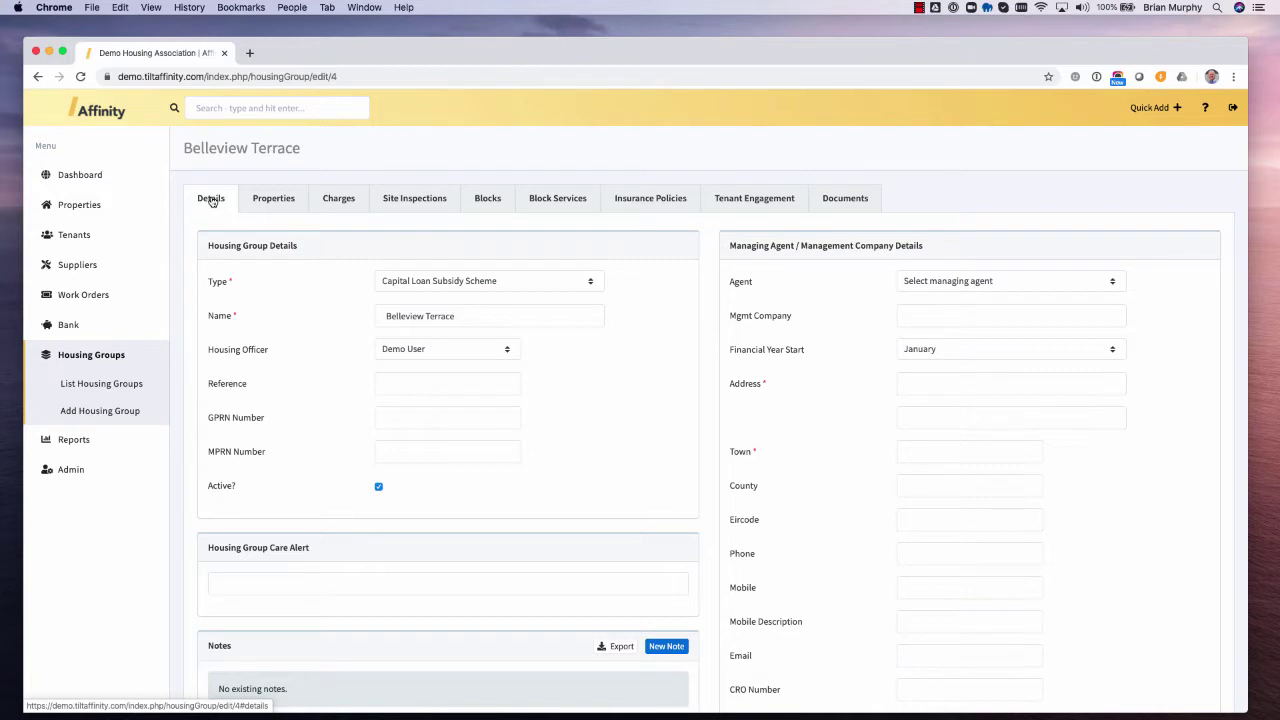
- Look through Belleview Terrace's Properties, Charges and Site Inspections tabs
click(261, 200)
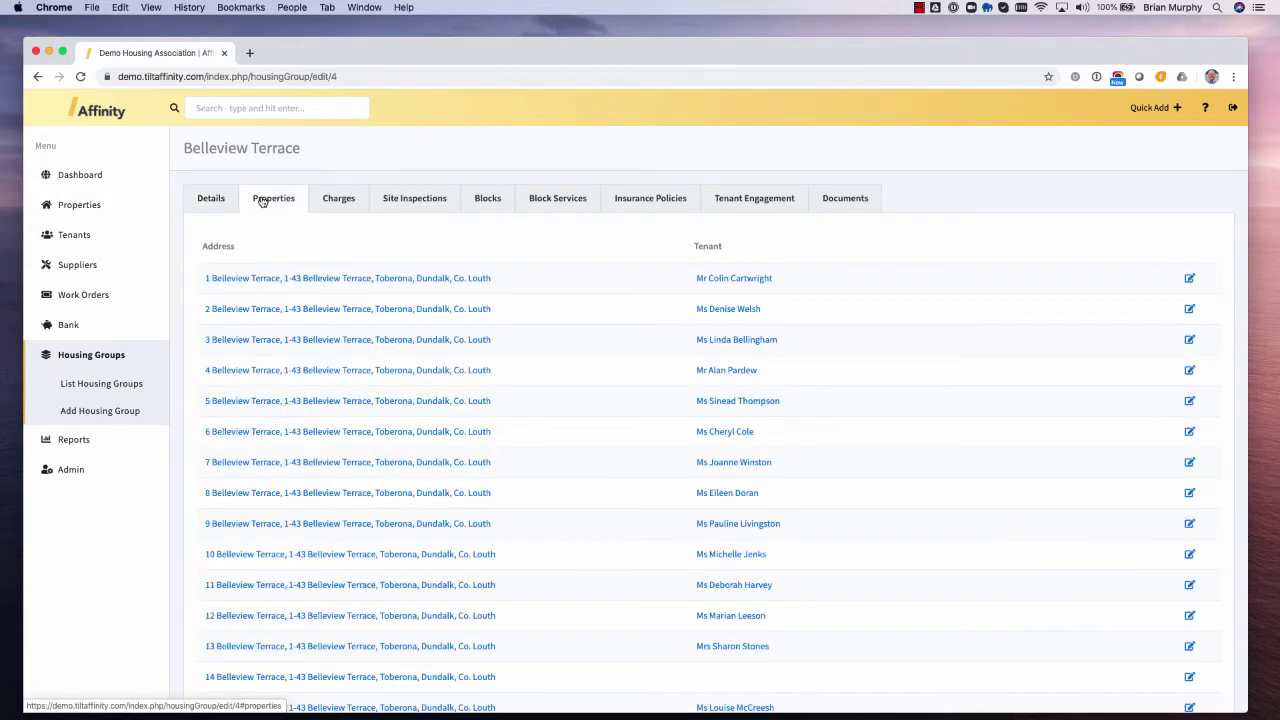
click(334, 200)
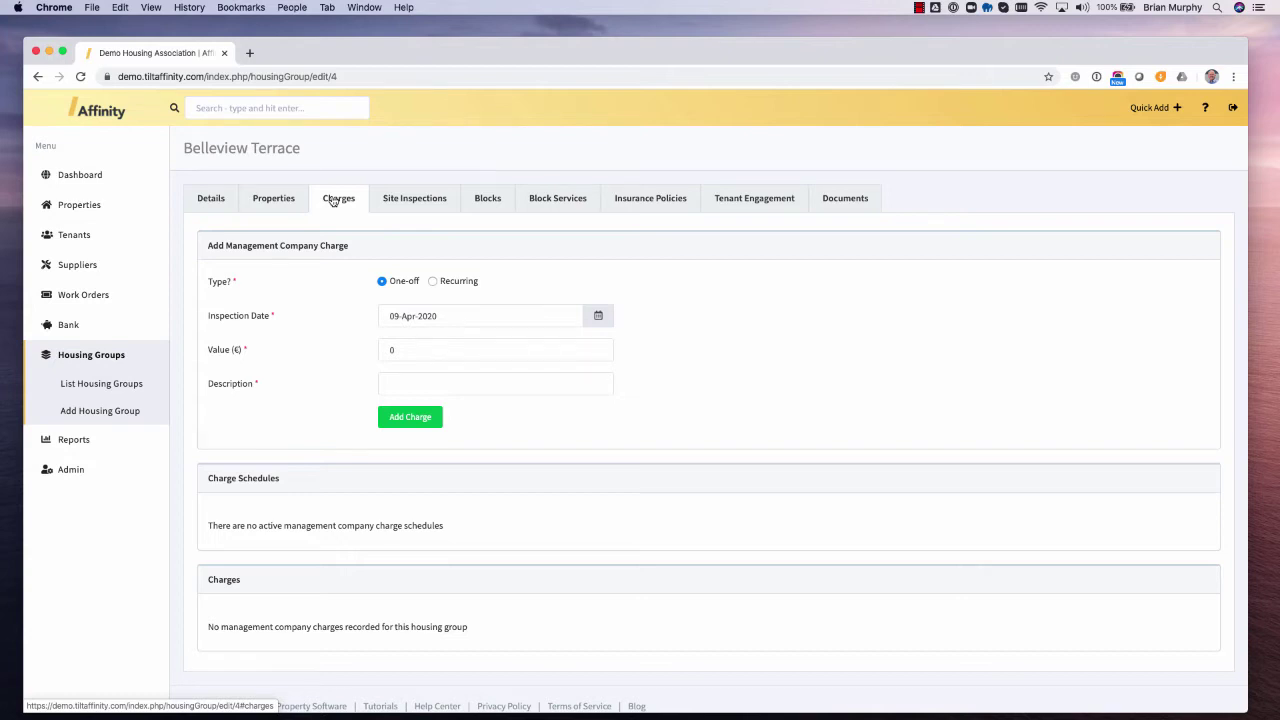
click(402, 201)
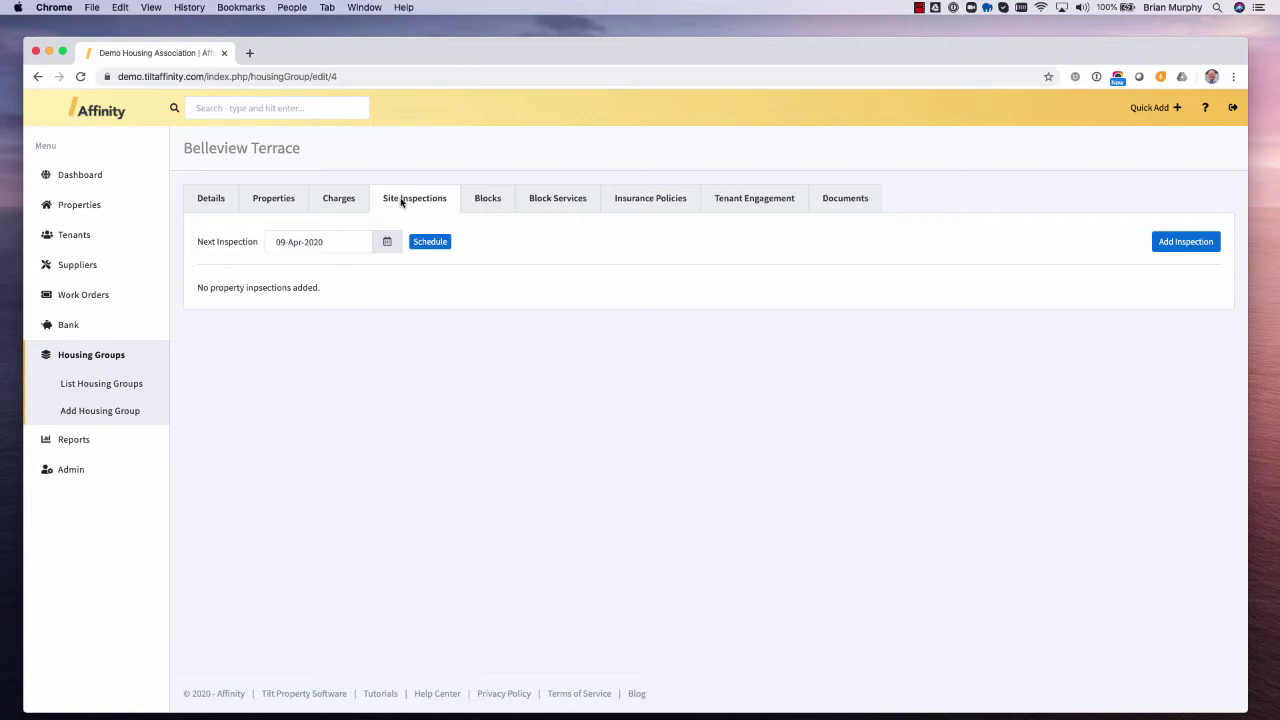
click(401, 201)
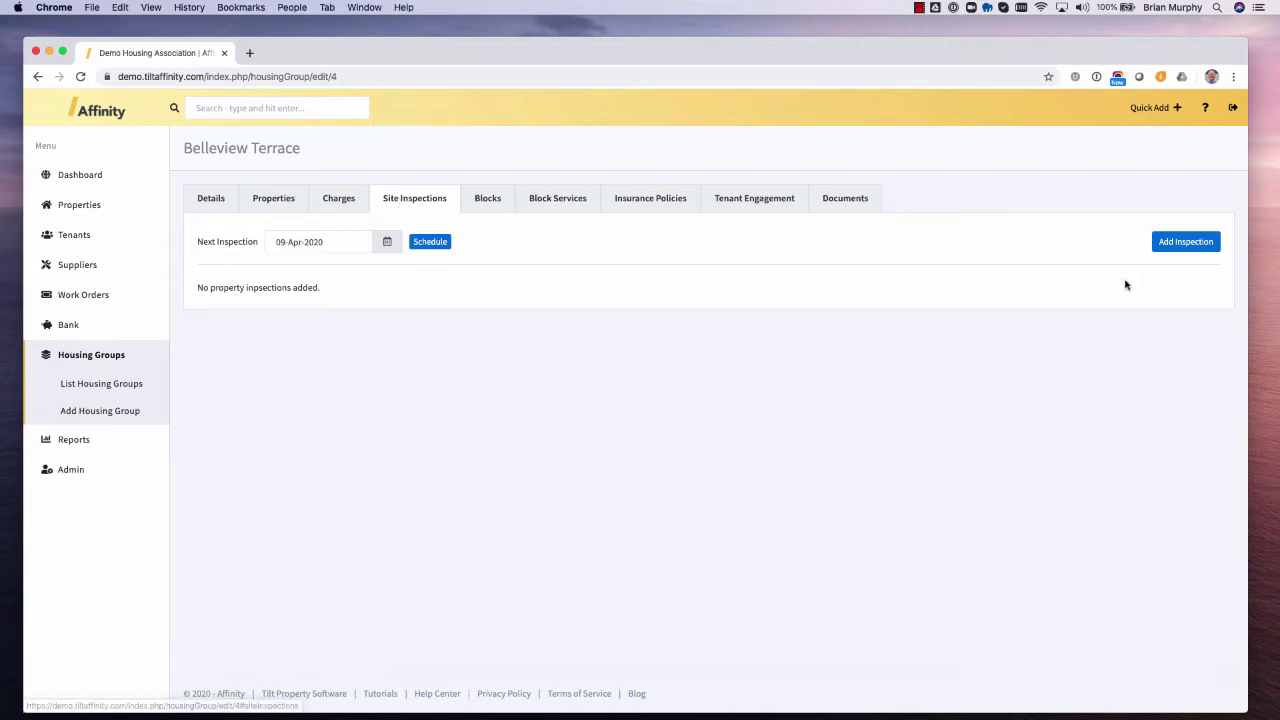
- Add a site inspection with the inspector's name, condition Good and comment 'All in good order'
click(1188, 243)
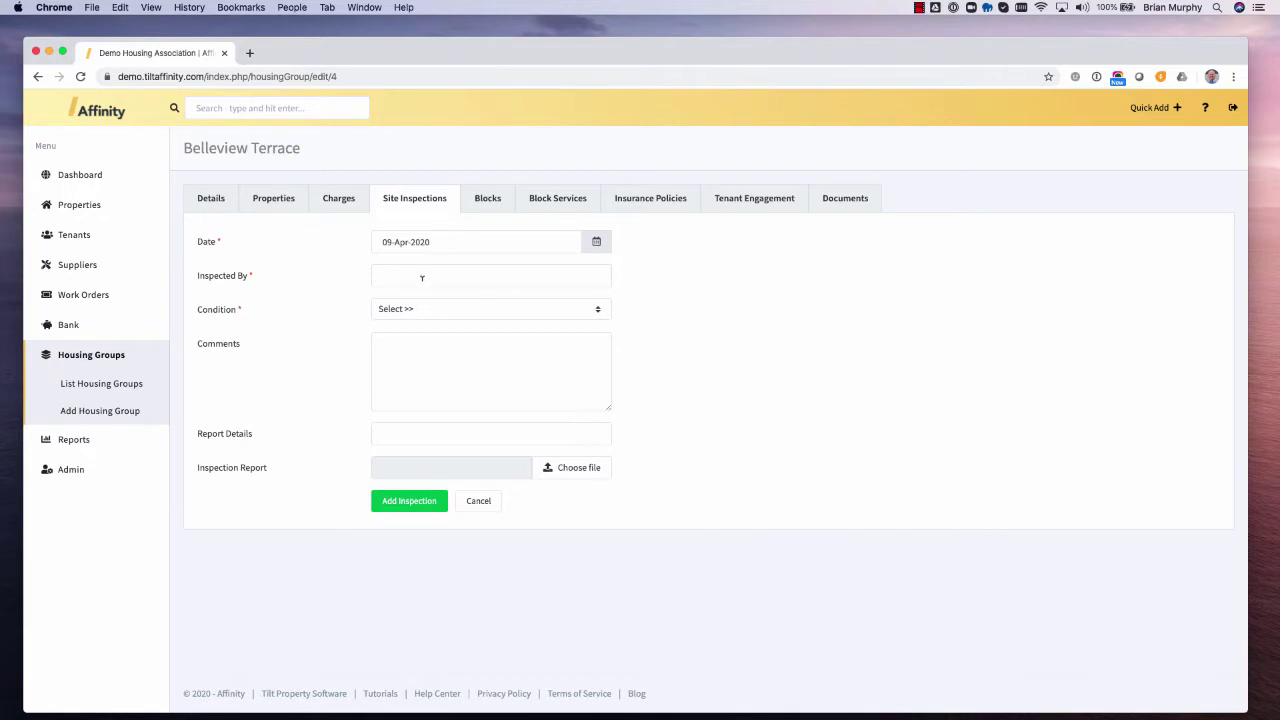
click(422, 278)
text(Brian)
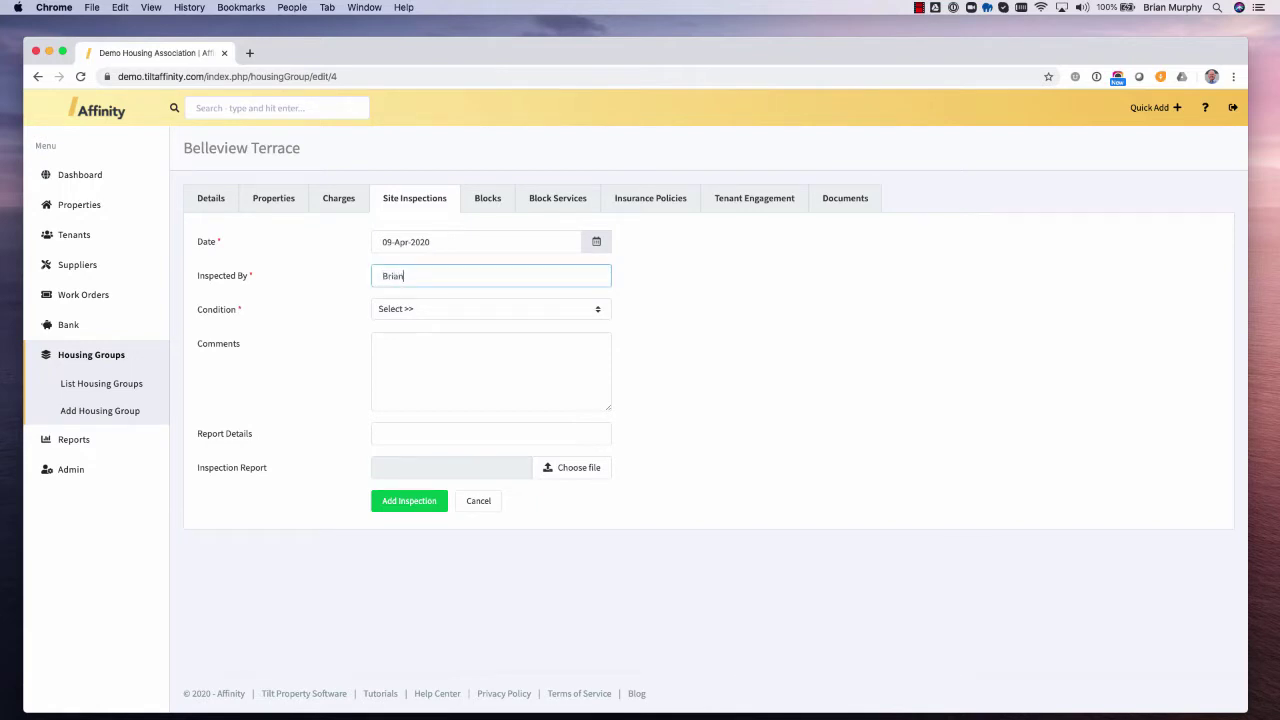
click(504, 310)
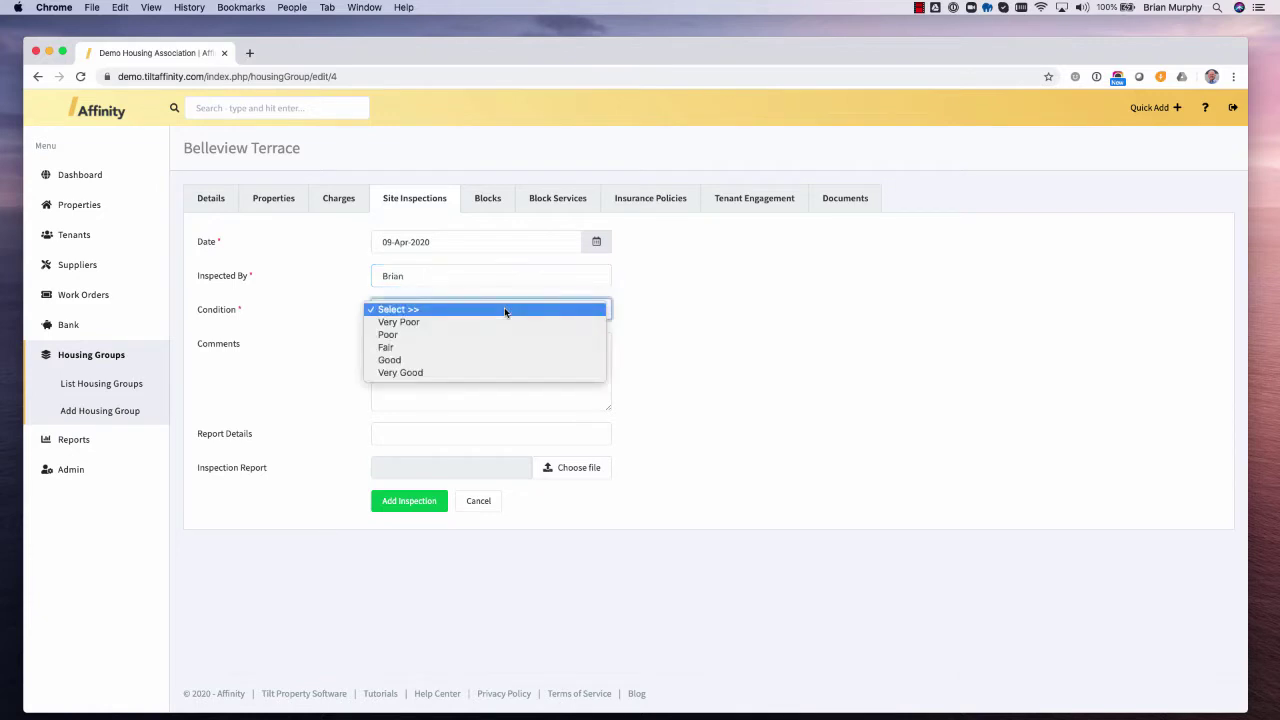
click(463, 360)
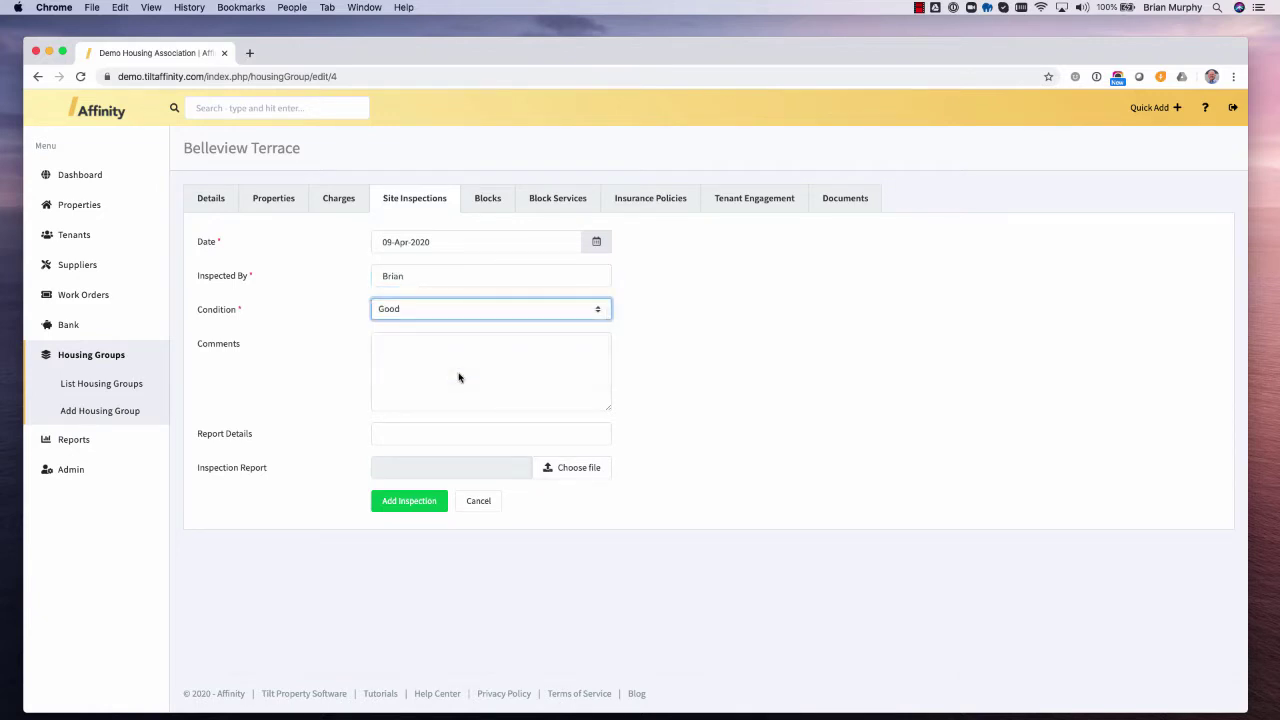
click(458, 370)
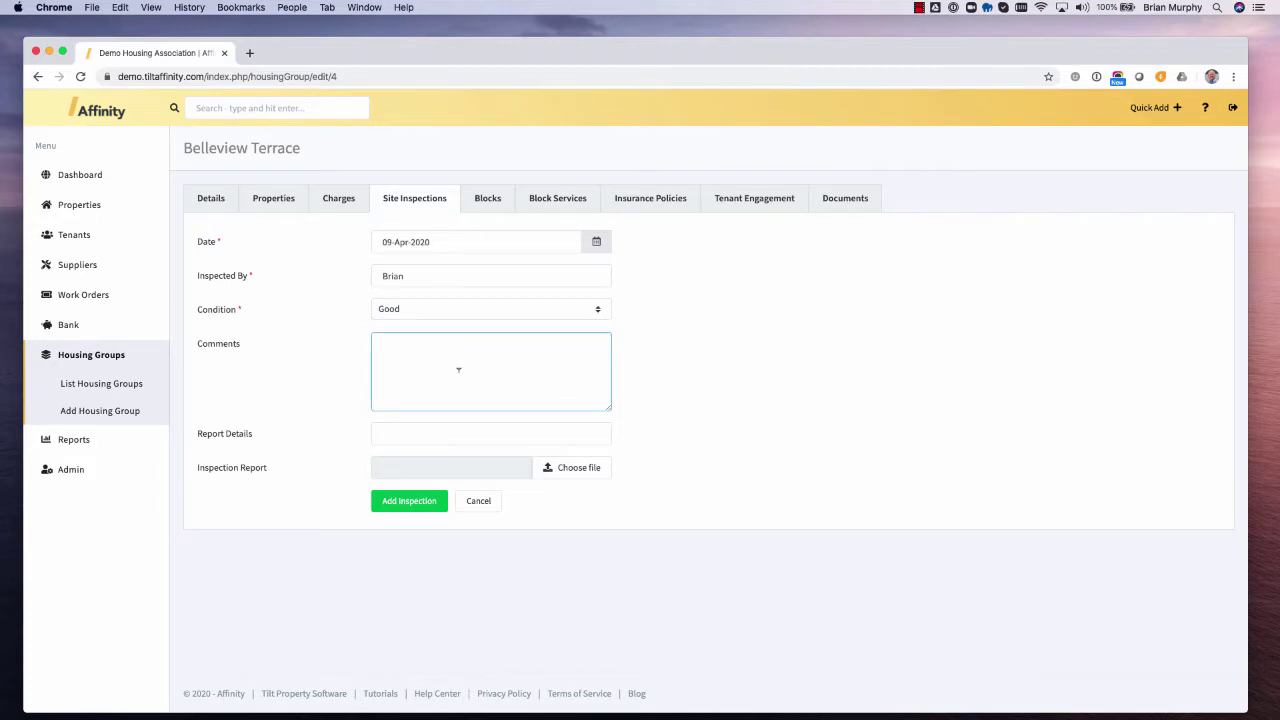
text(All in good order)
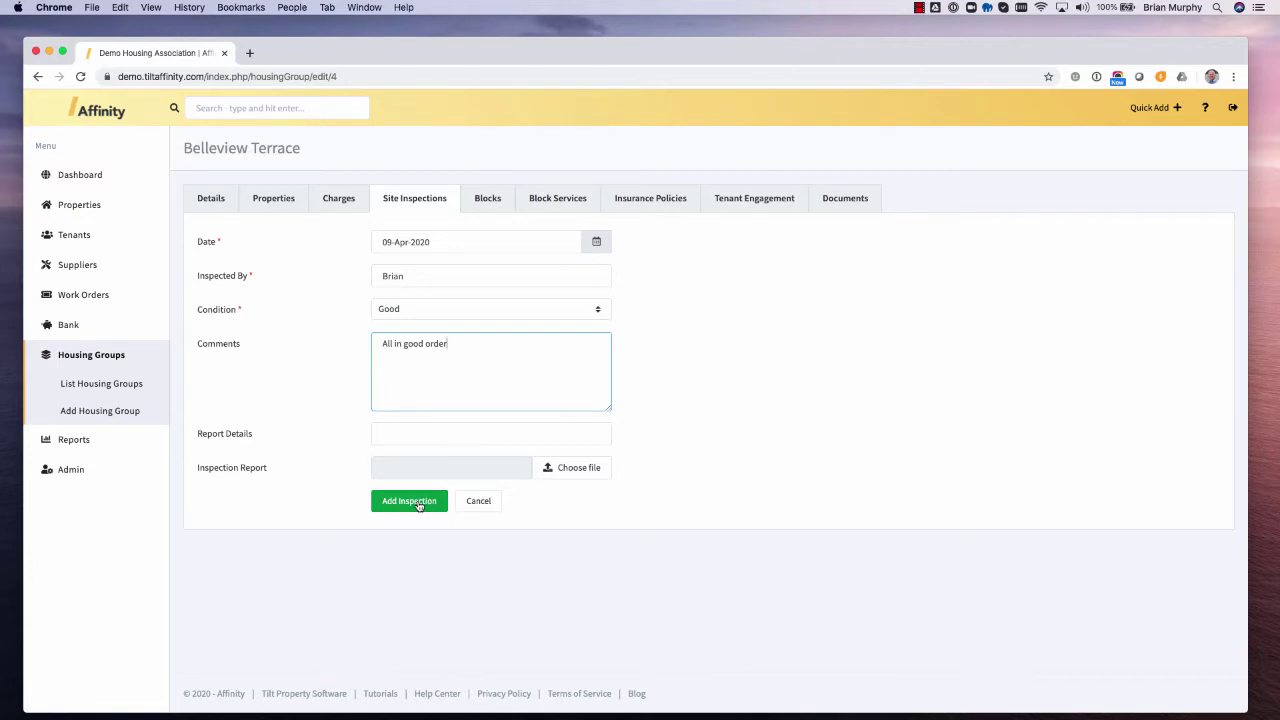
click(419, 501)
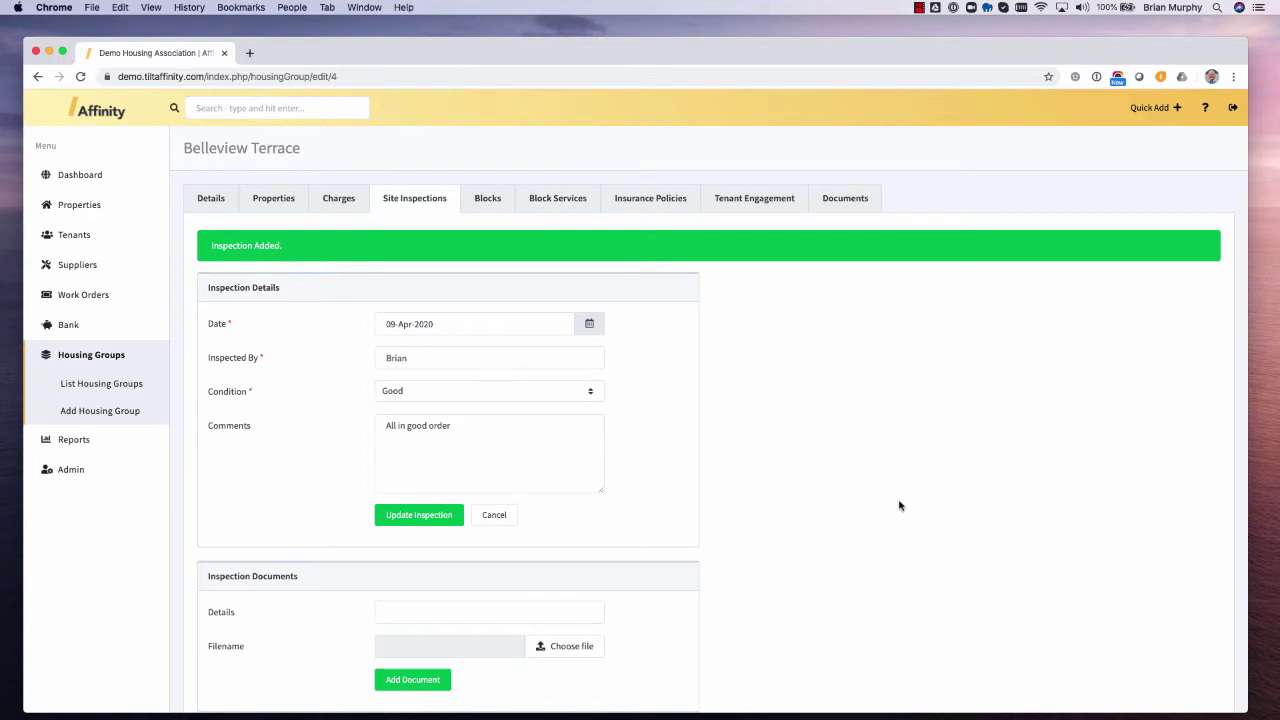
- Look at the inspection's photo pages, cancel out, and return to the Site Inspections list
scroll(899, 505, down, 3)
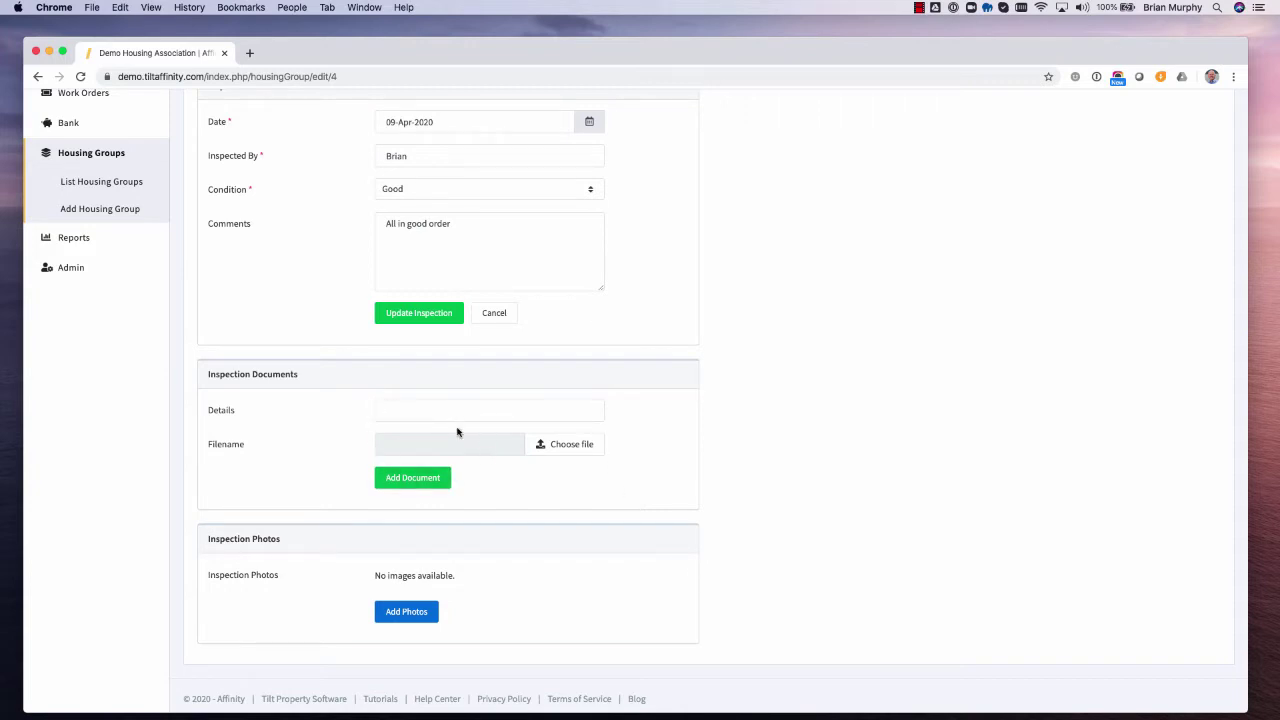
click(412, 612)
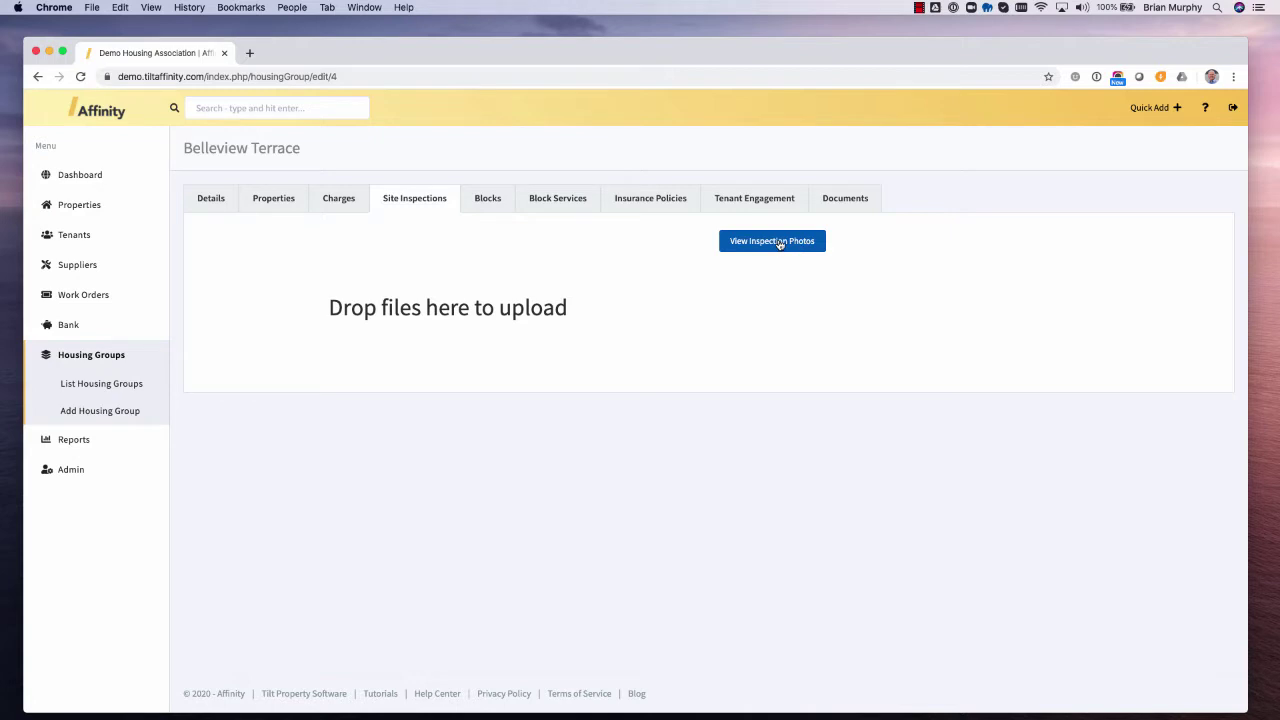
click(779, 243)
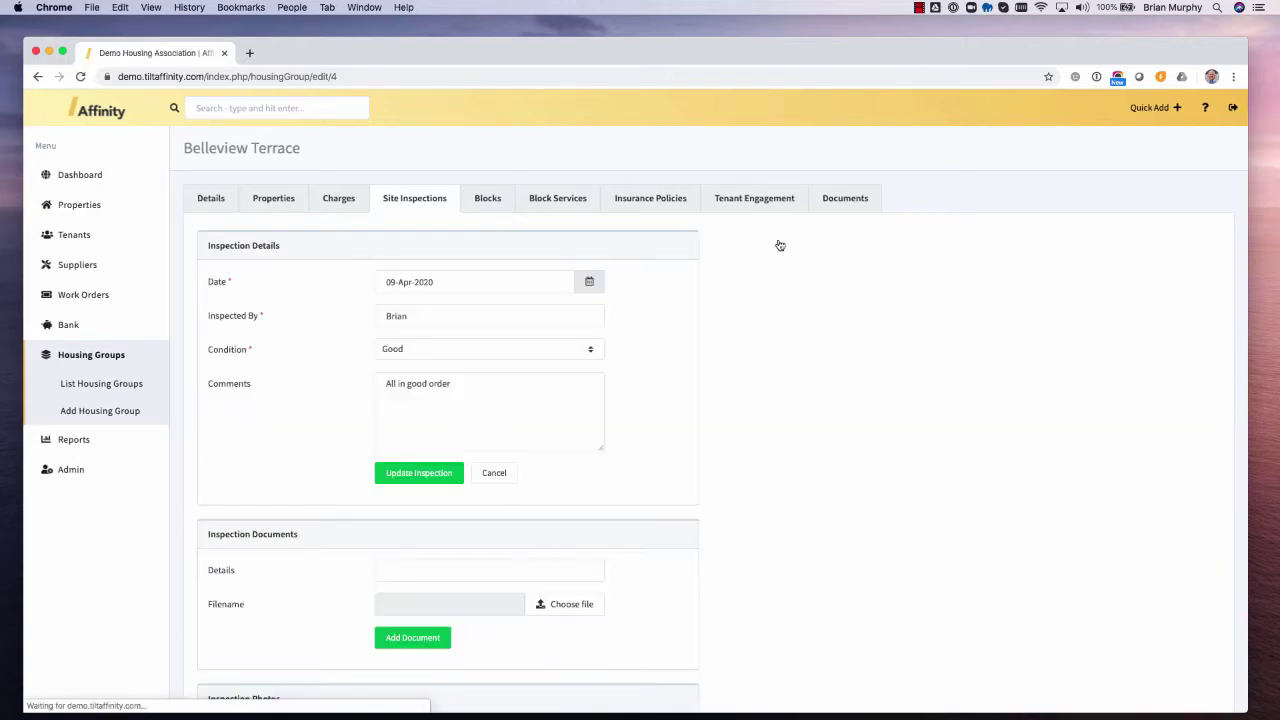
scroll(658, 396, down, 3)
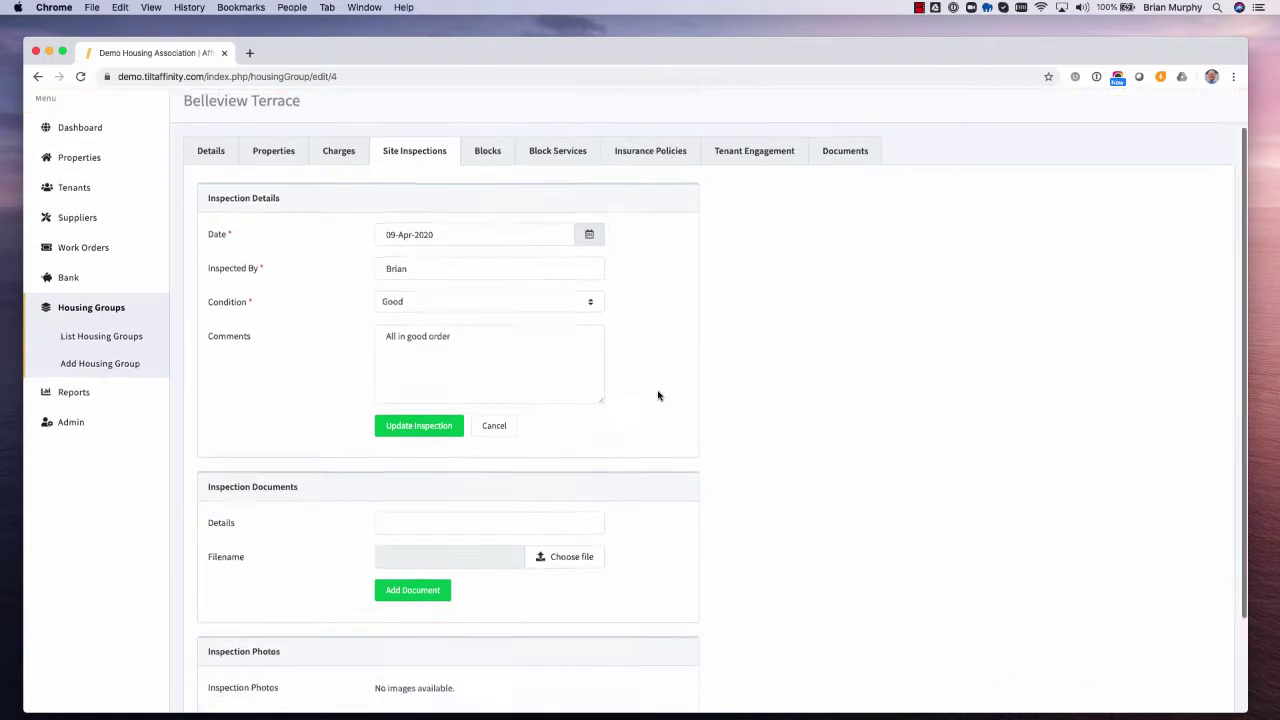
scroll(658, 396, up, 1)
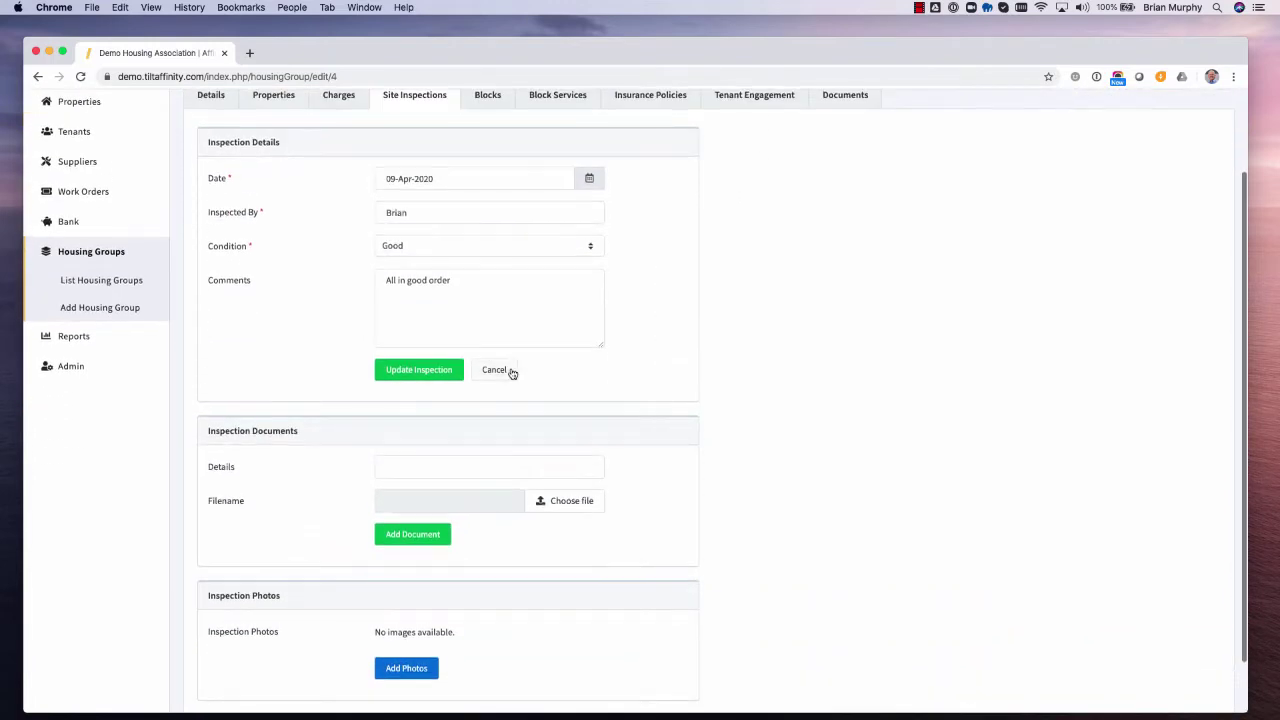
click(508, 370)
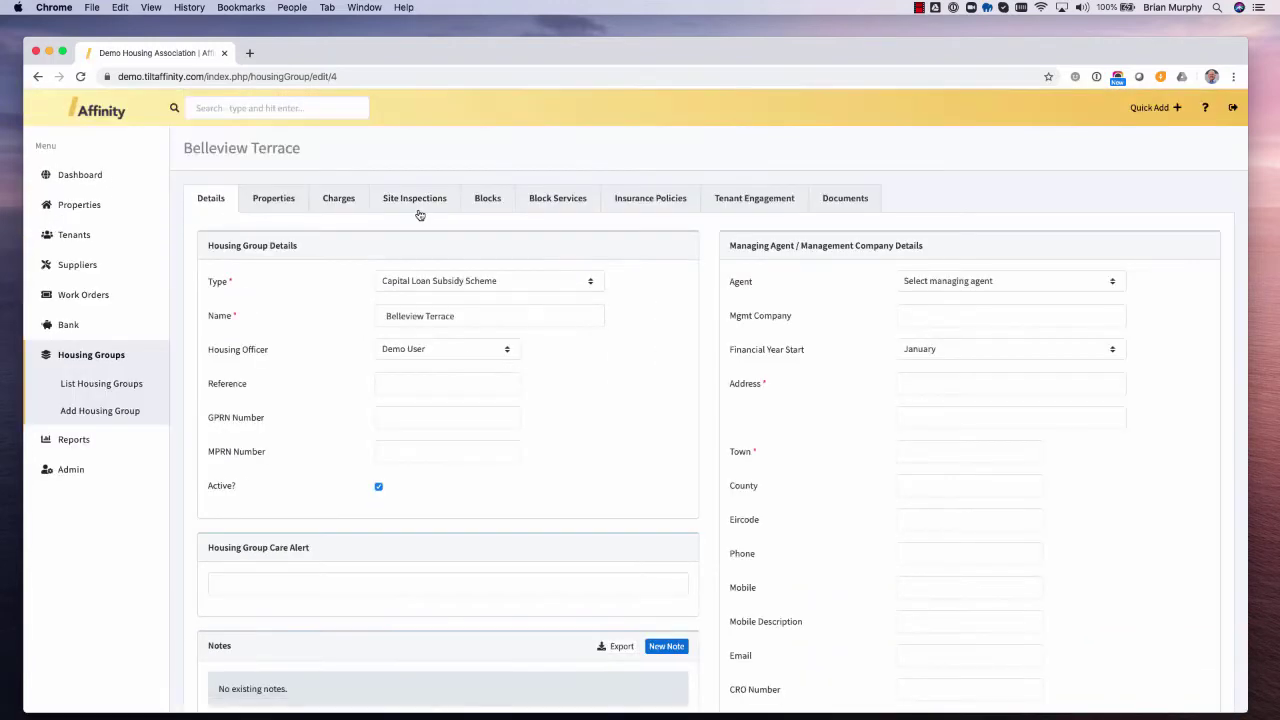
click(424, 201)
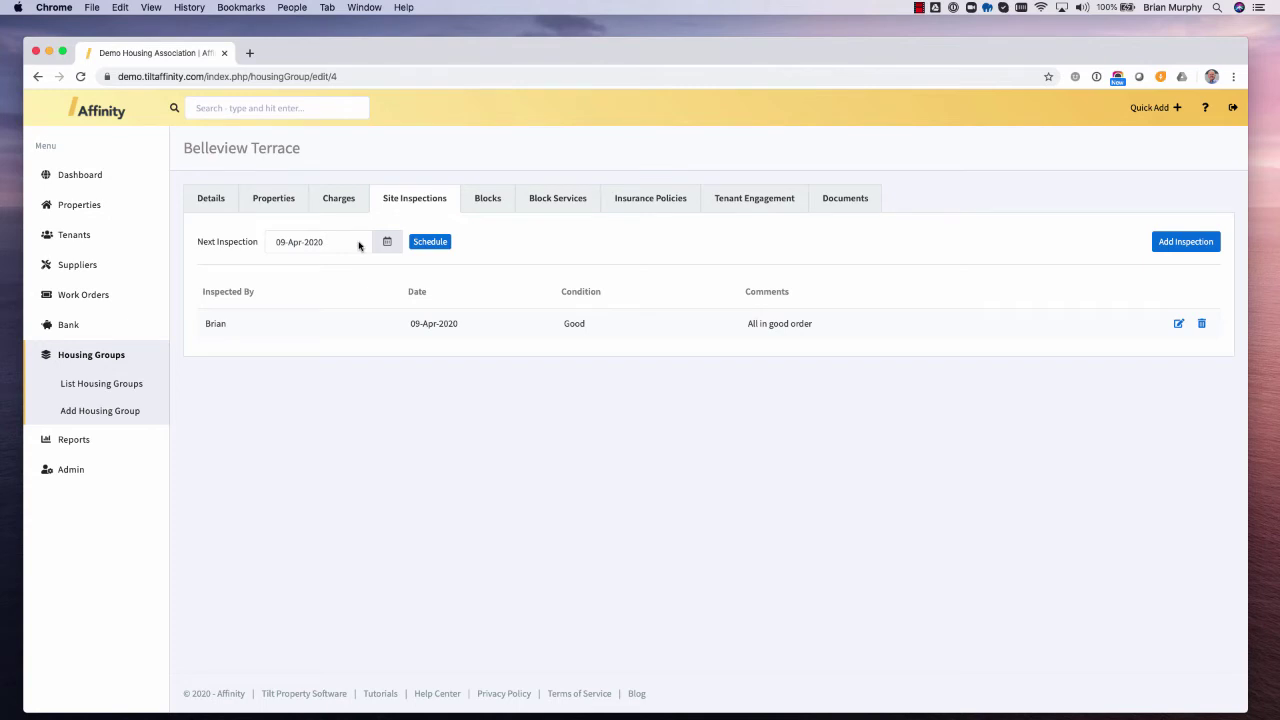
- Schedule the next inspection for 09-Apr-2021 and go back to the Key Details dashboard
click(359, 246)
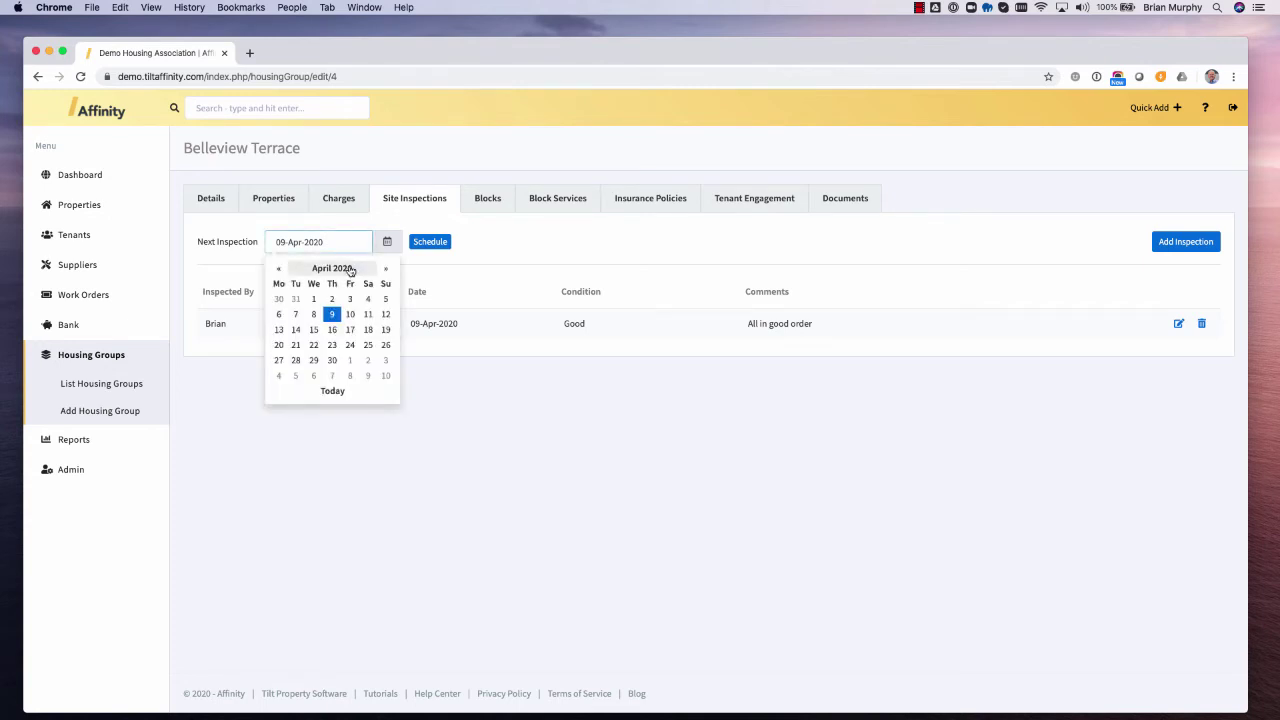
click(351, 270)
click(386, 269)
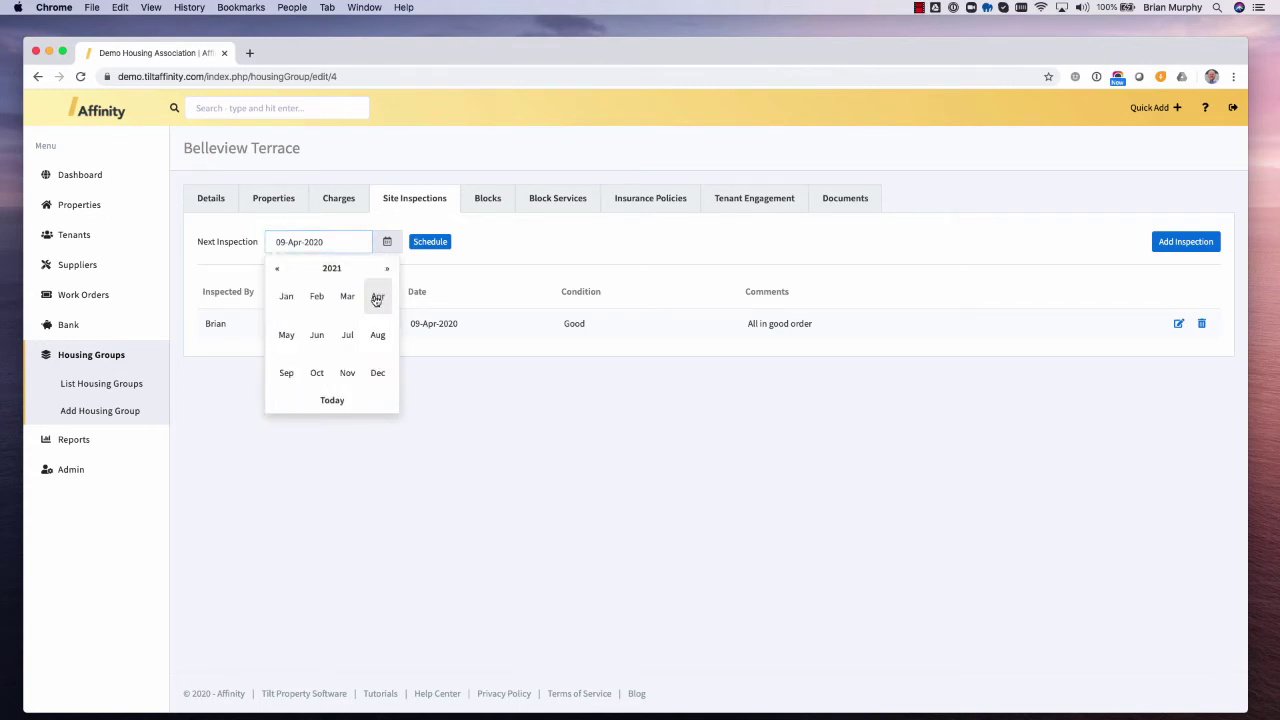
click(377, 297)
click(349, 318)
click(428, 242)
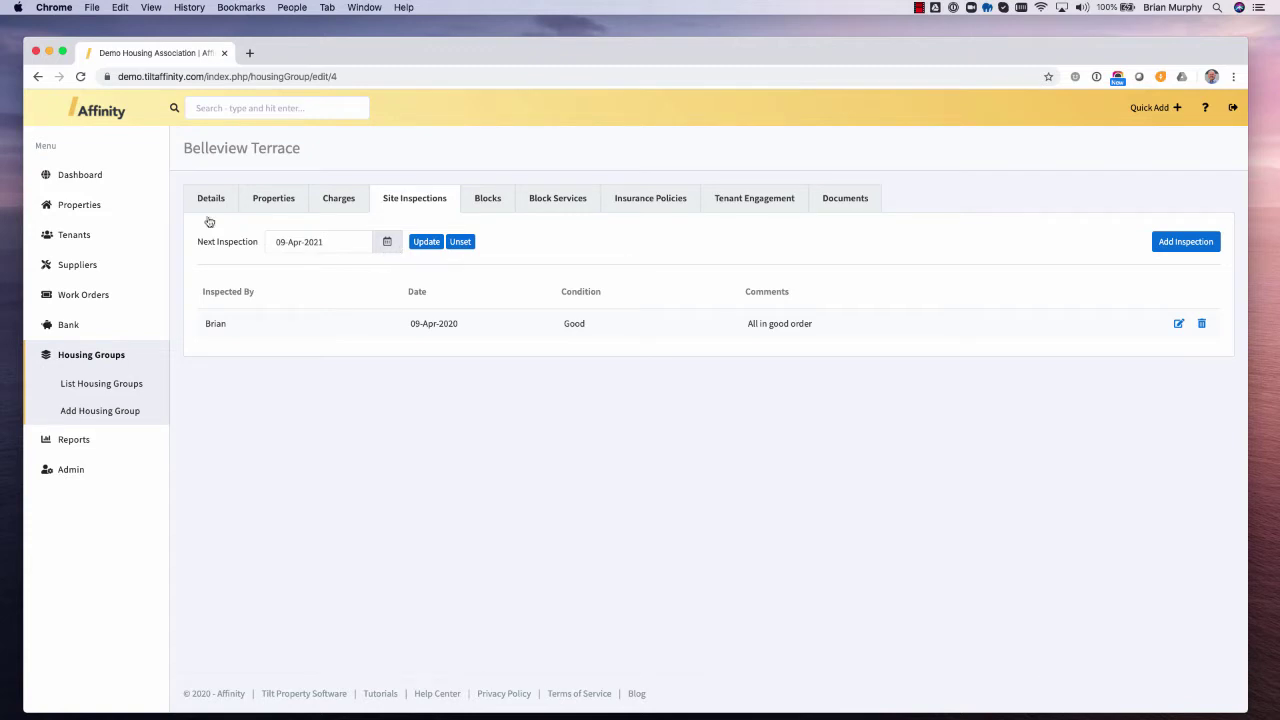
click(61, 178)
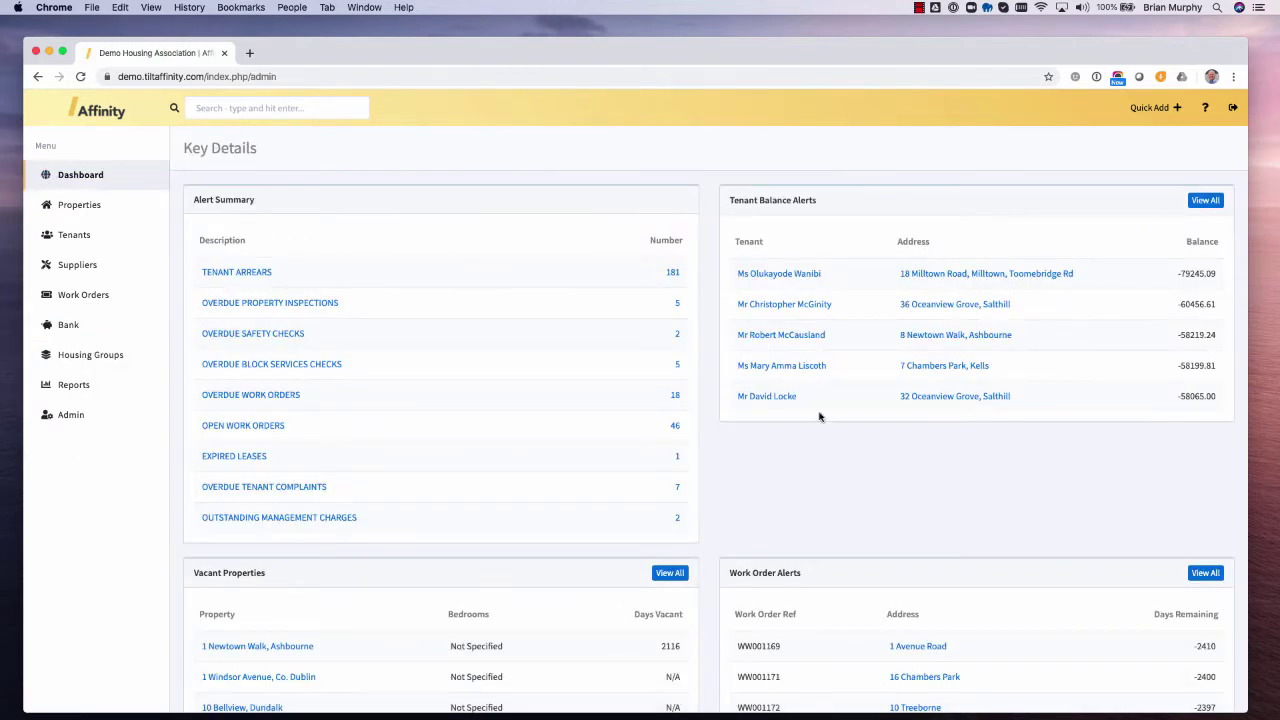
- Run the Inspection Alerts (Site / Housing Group) report from Reports > Alerts
click(75, 386)
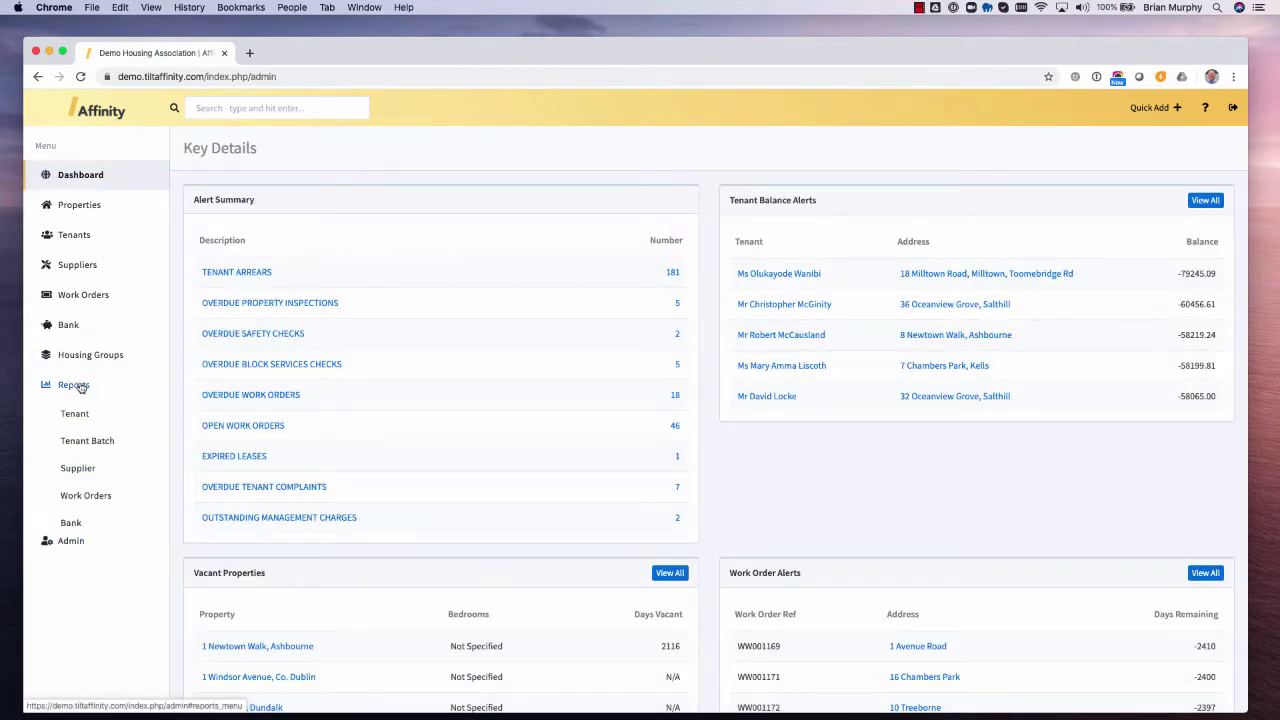
scroll(90, 395, down, 1)
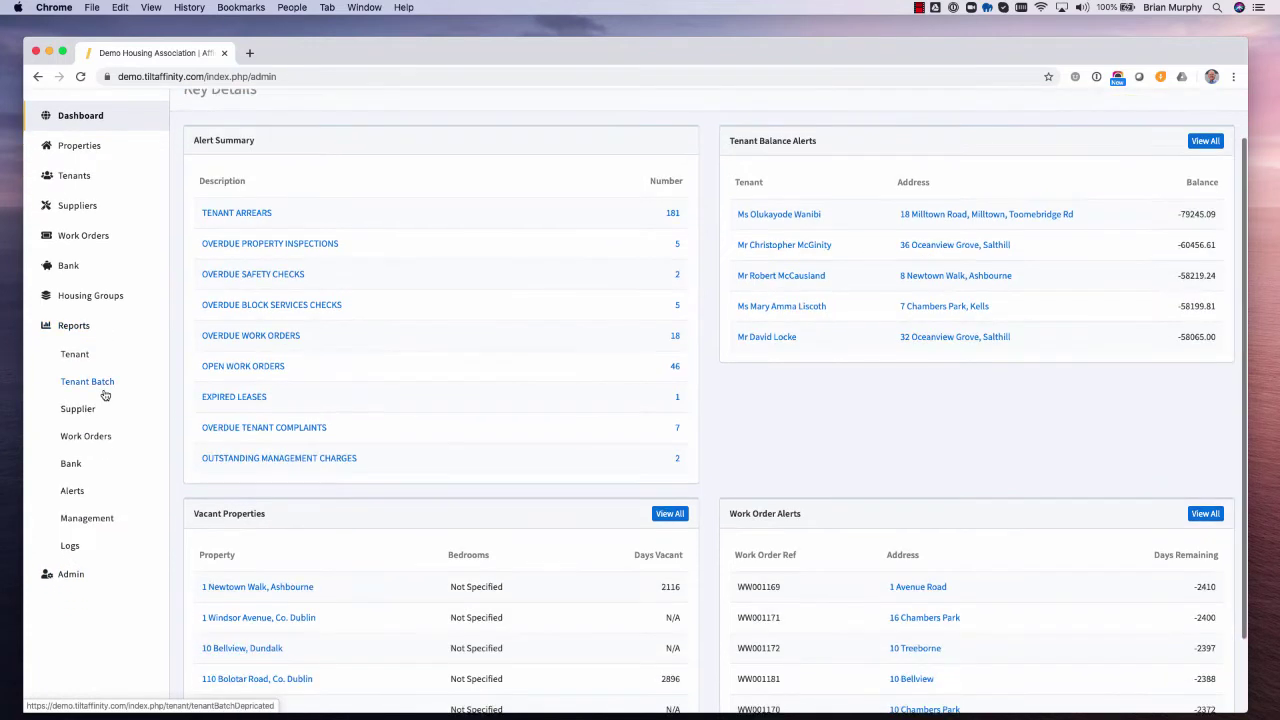
click(72, 492)
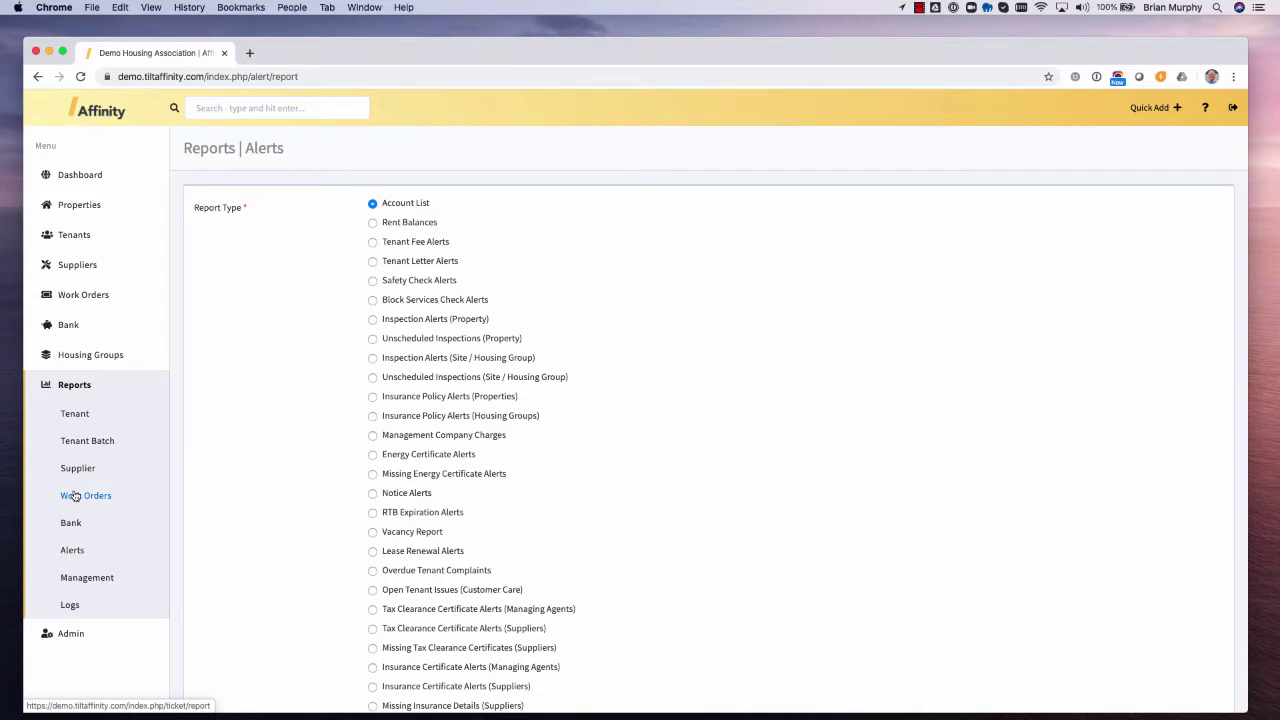
click(372, 358)
scroll(337, 417, down, 3)
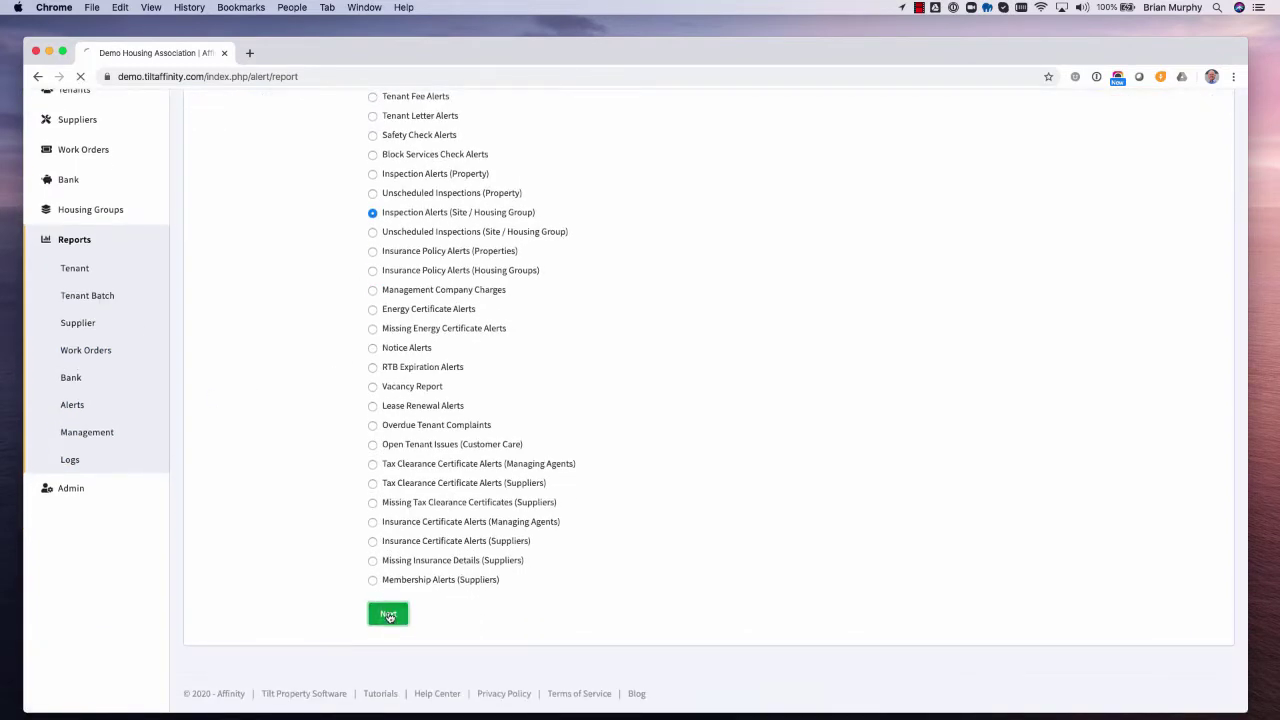
click(388, 614)
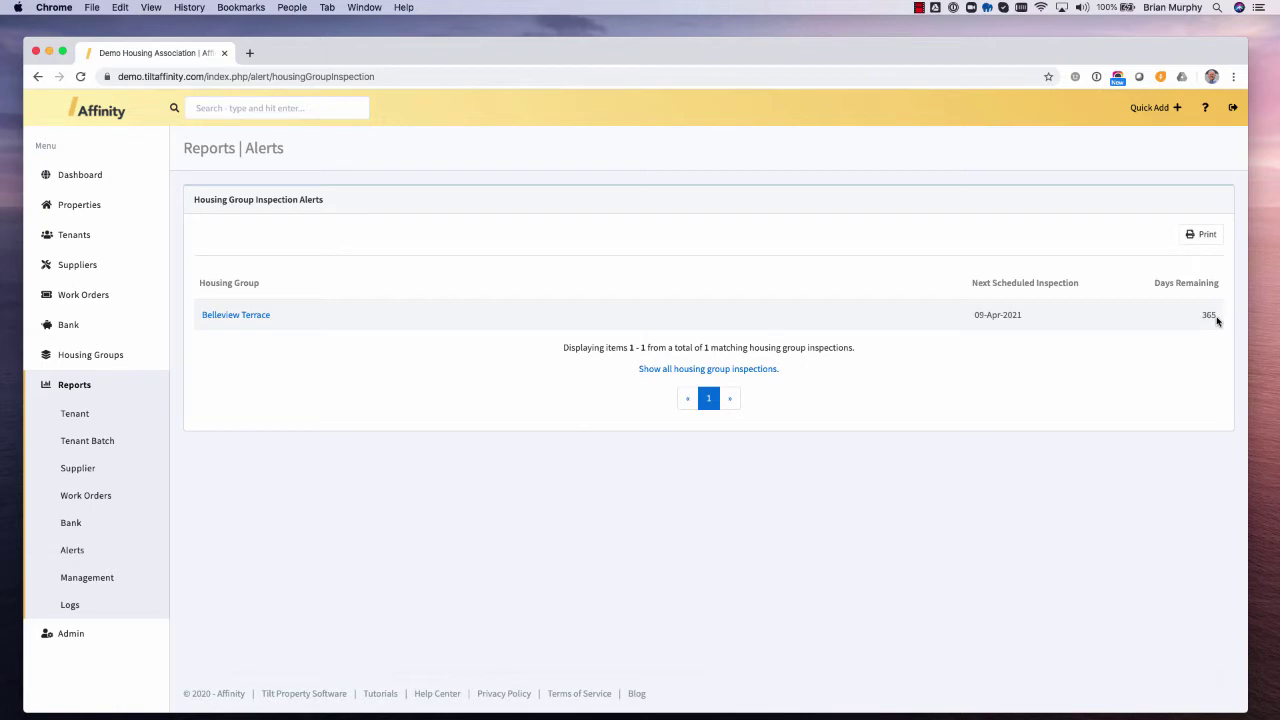
click(70, 635)
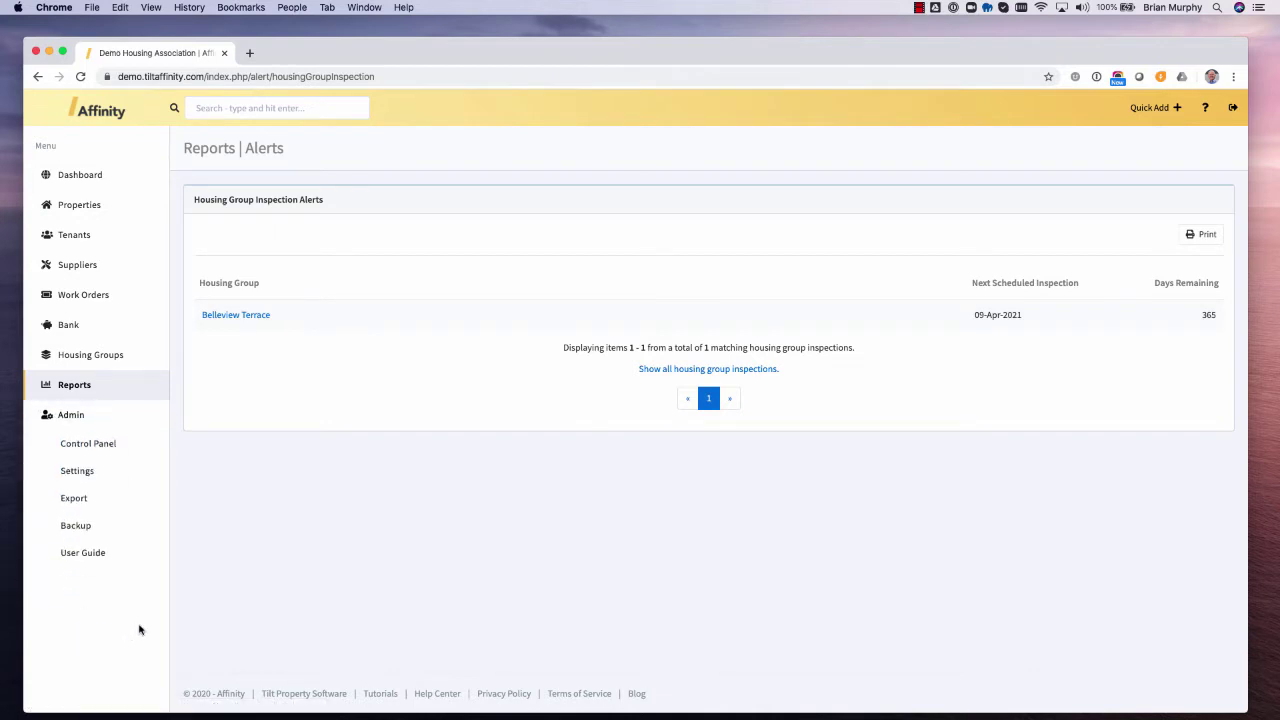
- In the Control Panel's Alert Settings, change the Site Inspections interval to 20 and update it
click(83, 445)
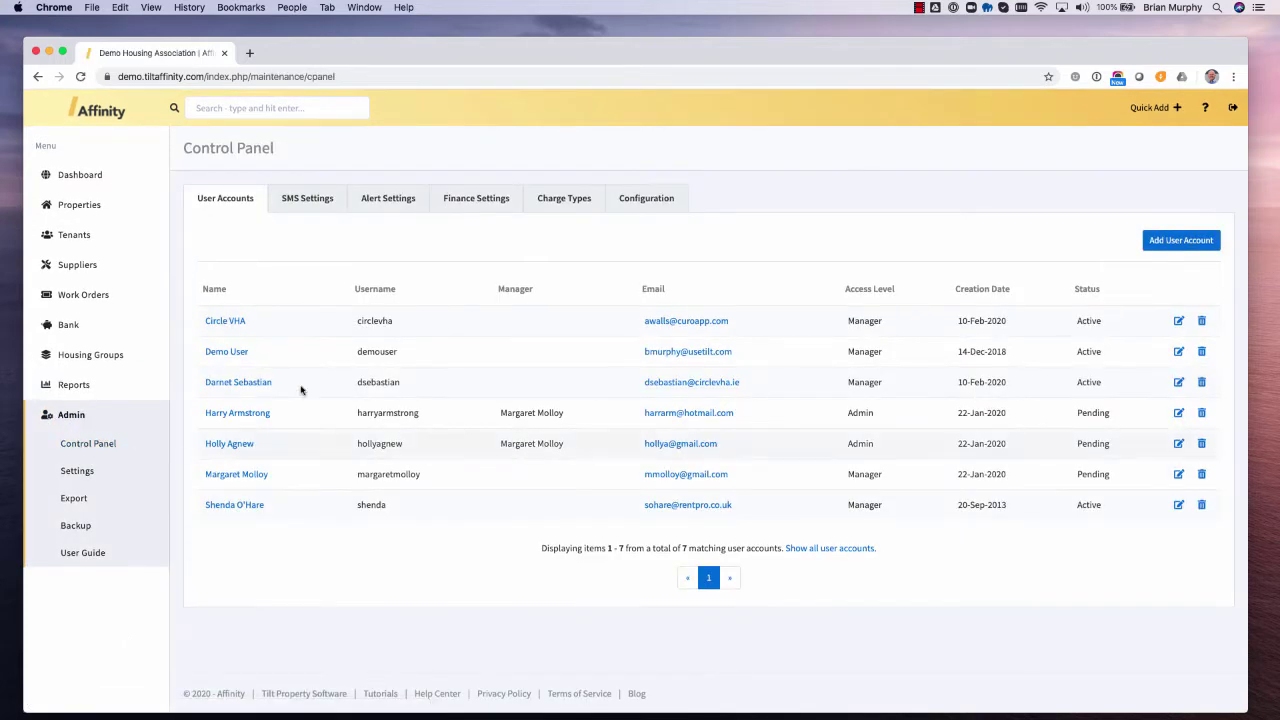
click(371, 201)
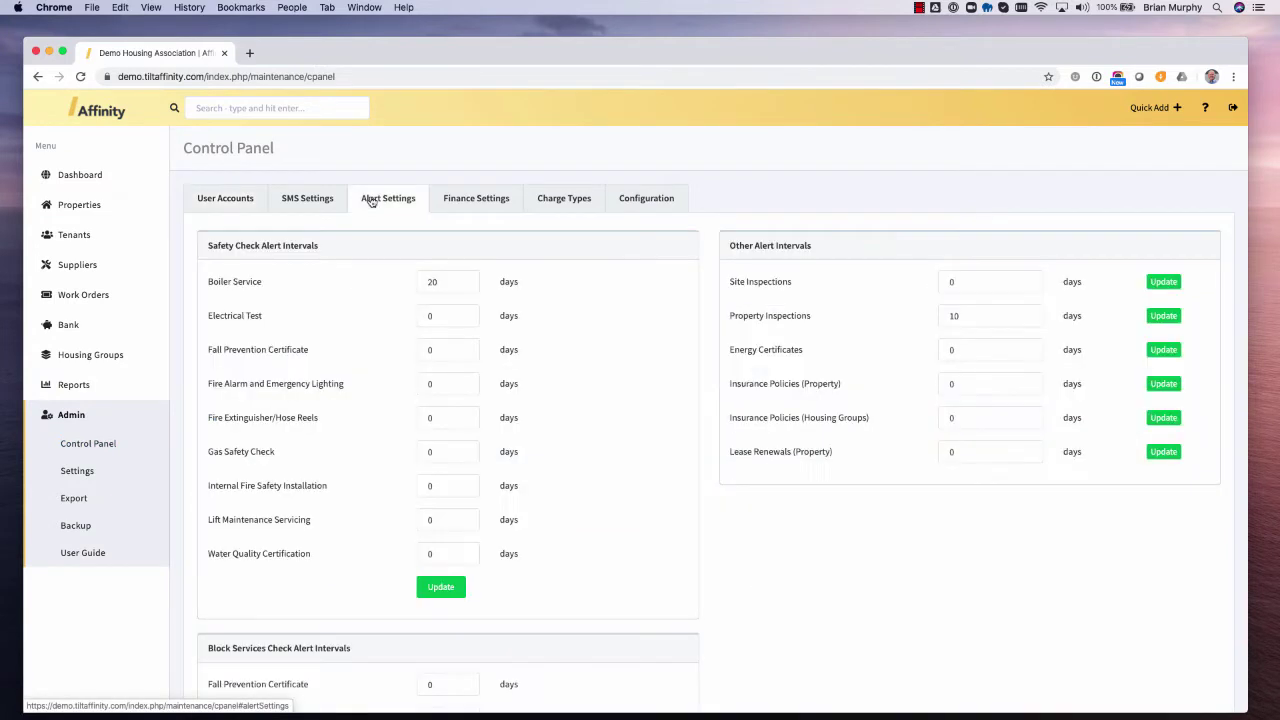
scroll(680, 372, down, 1)
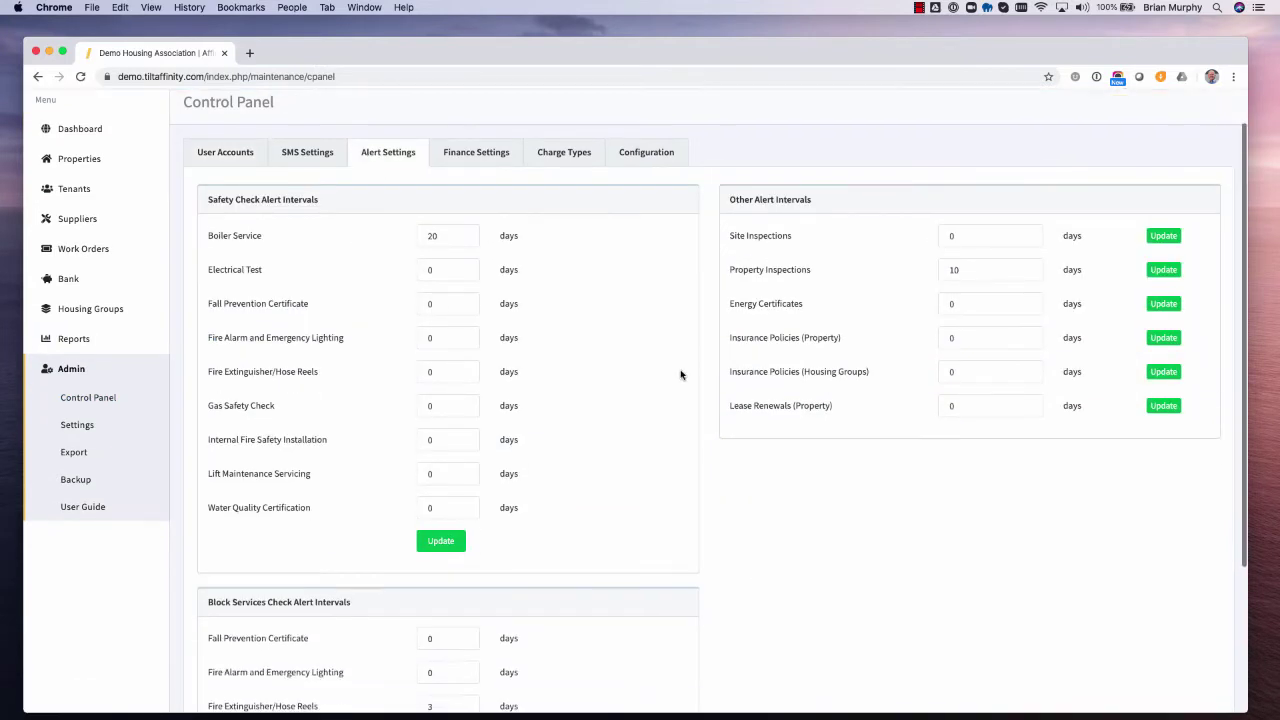
scroll(680, 374, down, 1)
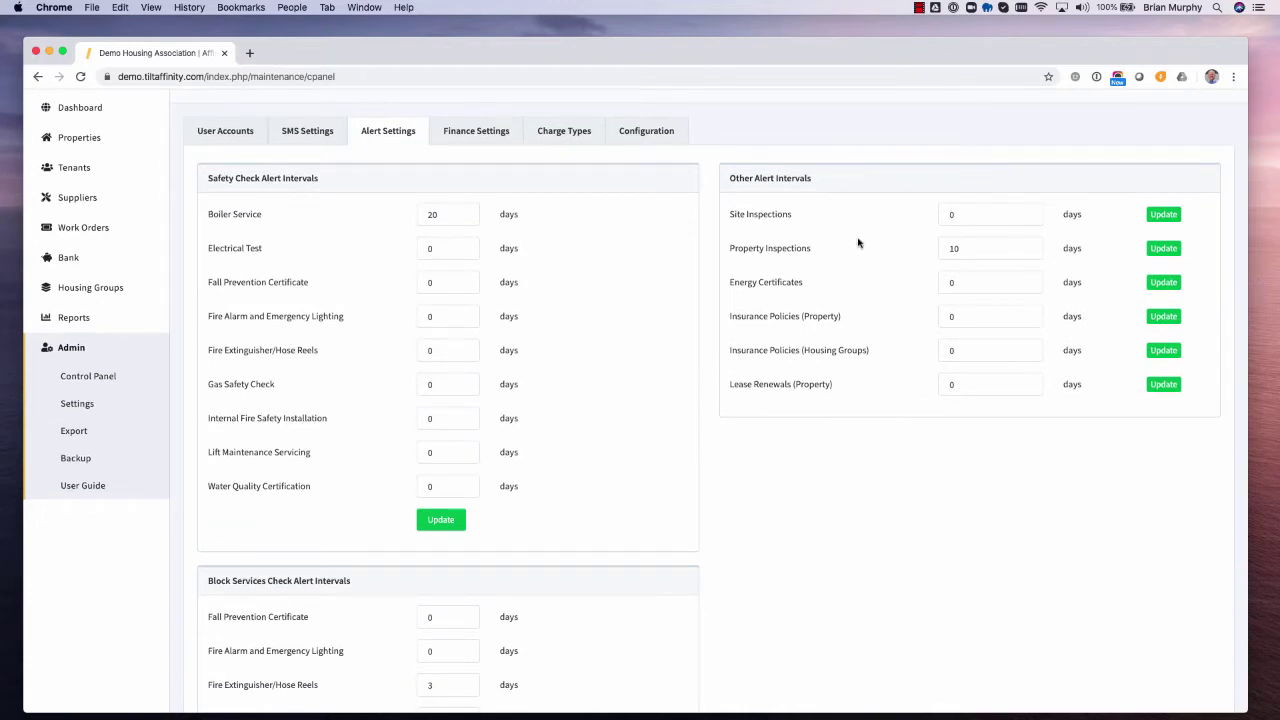
click(971, 215)
key(BackSpace)
text(20)
click(1165, 215)
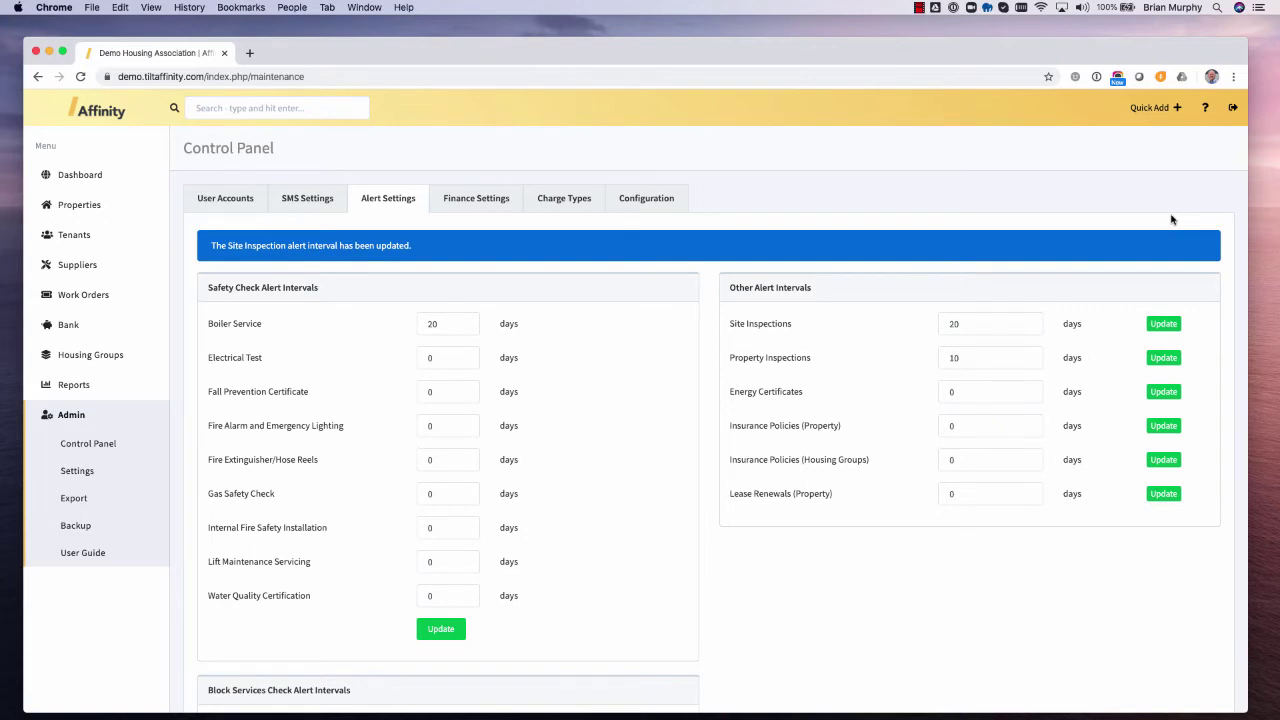
- Open Belleview Terrace's Block Services tab, check the type filter, and start a new check
click(100, 358)
click(100, 383)
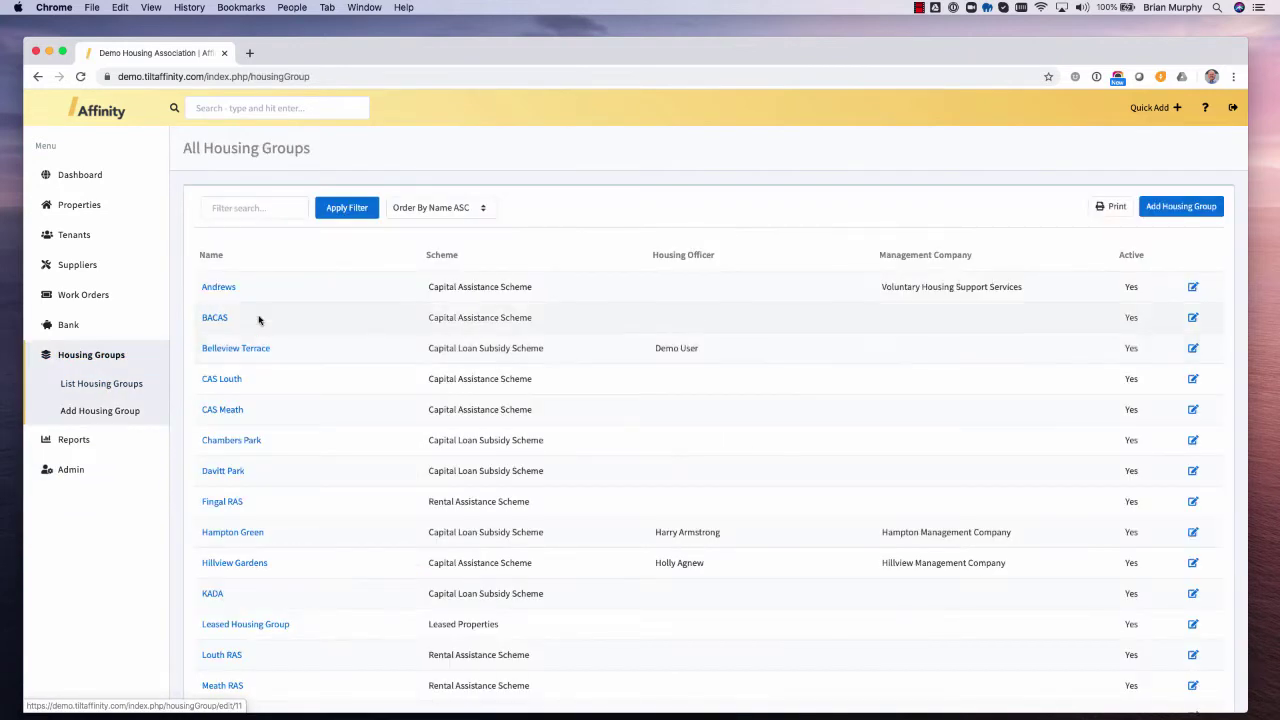
click(222, 348)
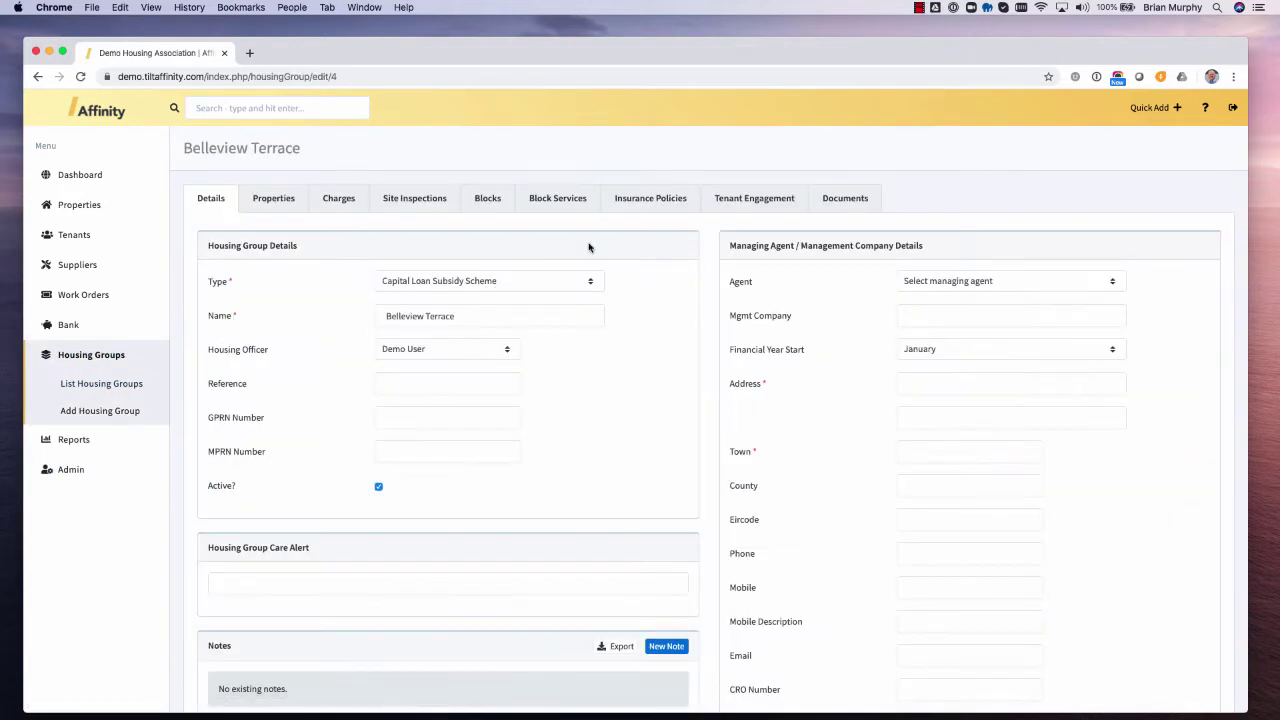
click(560, 206)
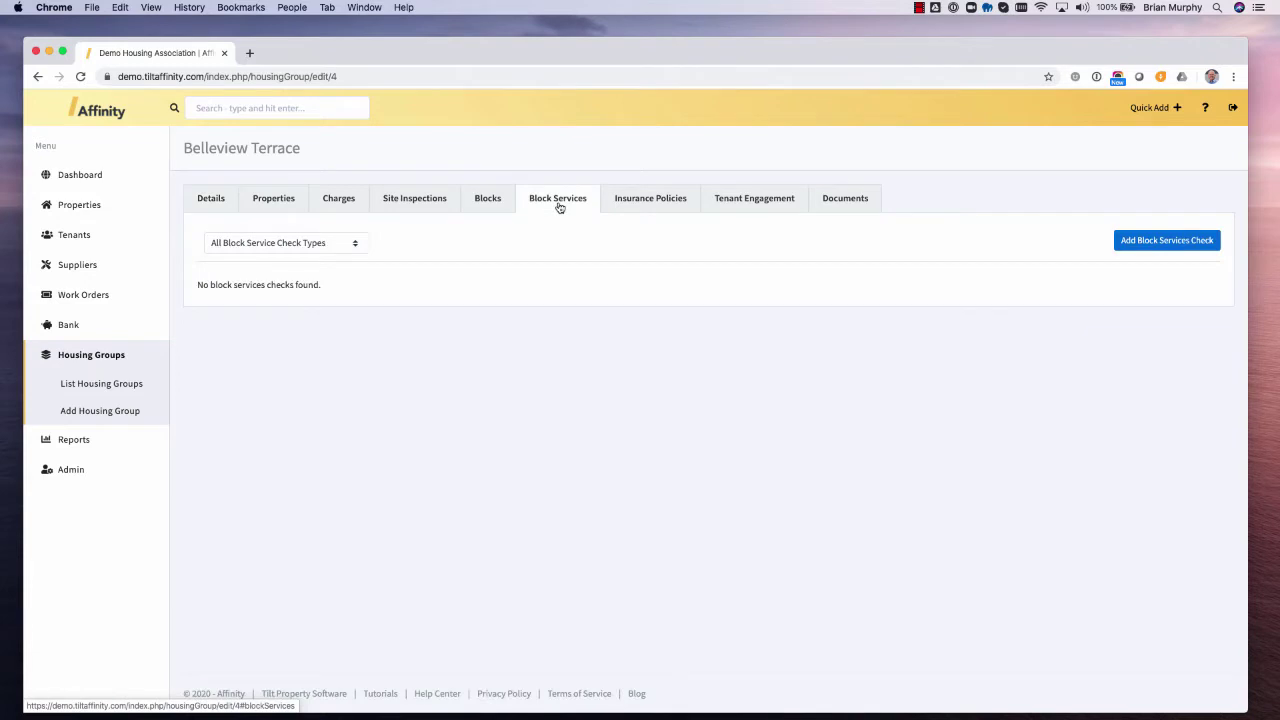
click(323, 244)
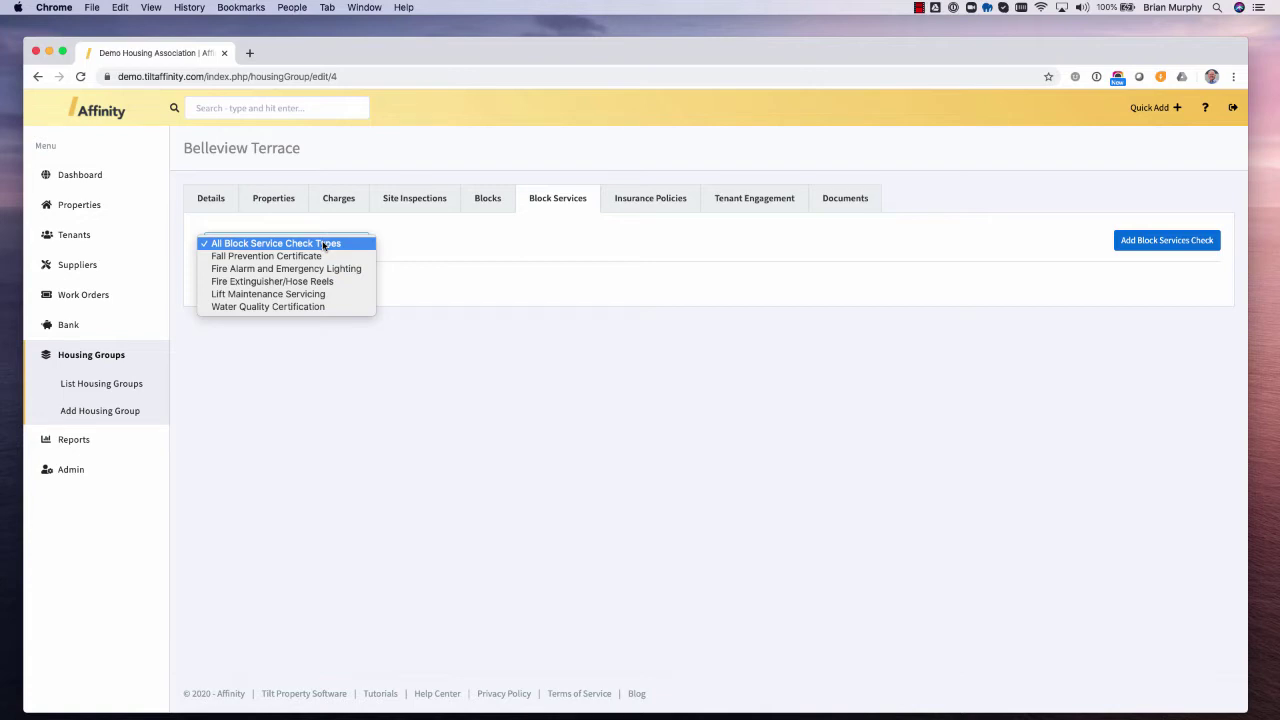
click(72, 469)
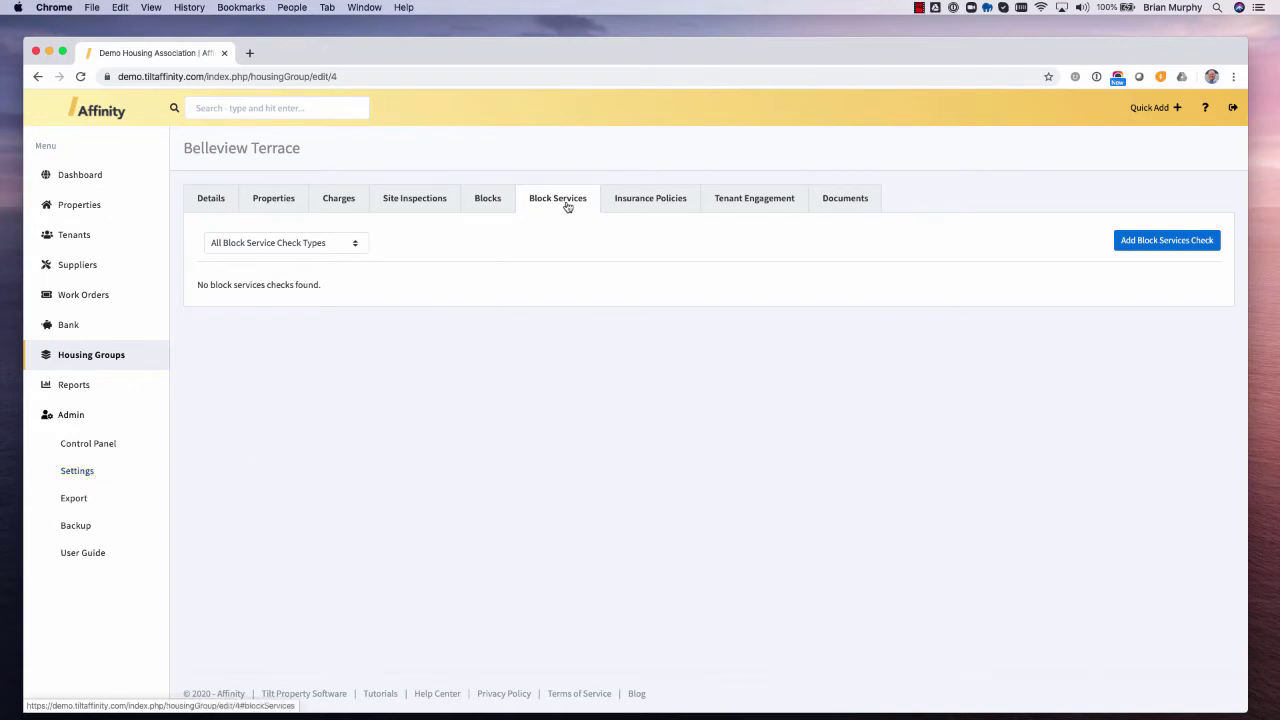
click(1182, 247)
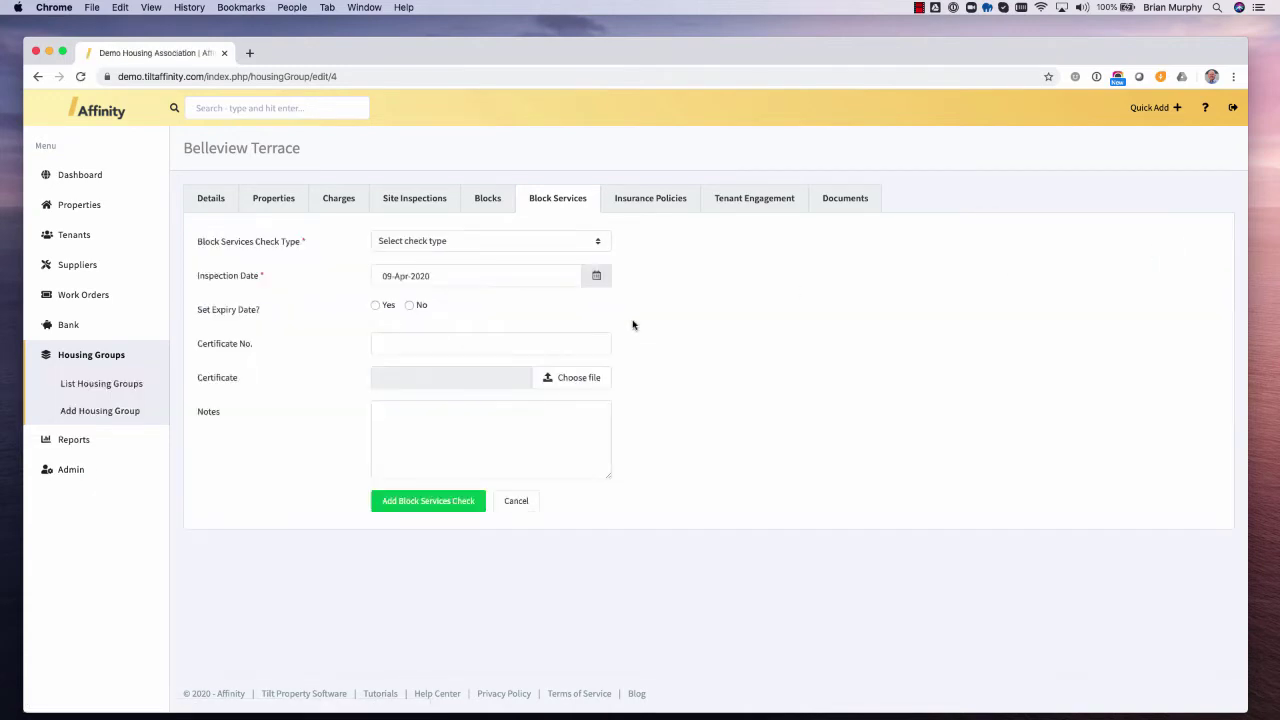
- Save a passed Fire Extinguisher/Hose Reels check with expiry and certificate number 2323432
click(428, 242)
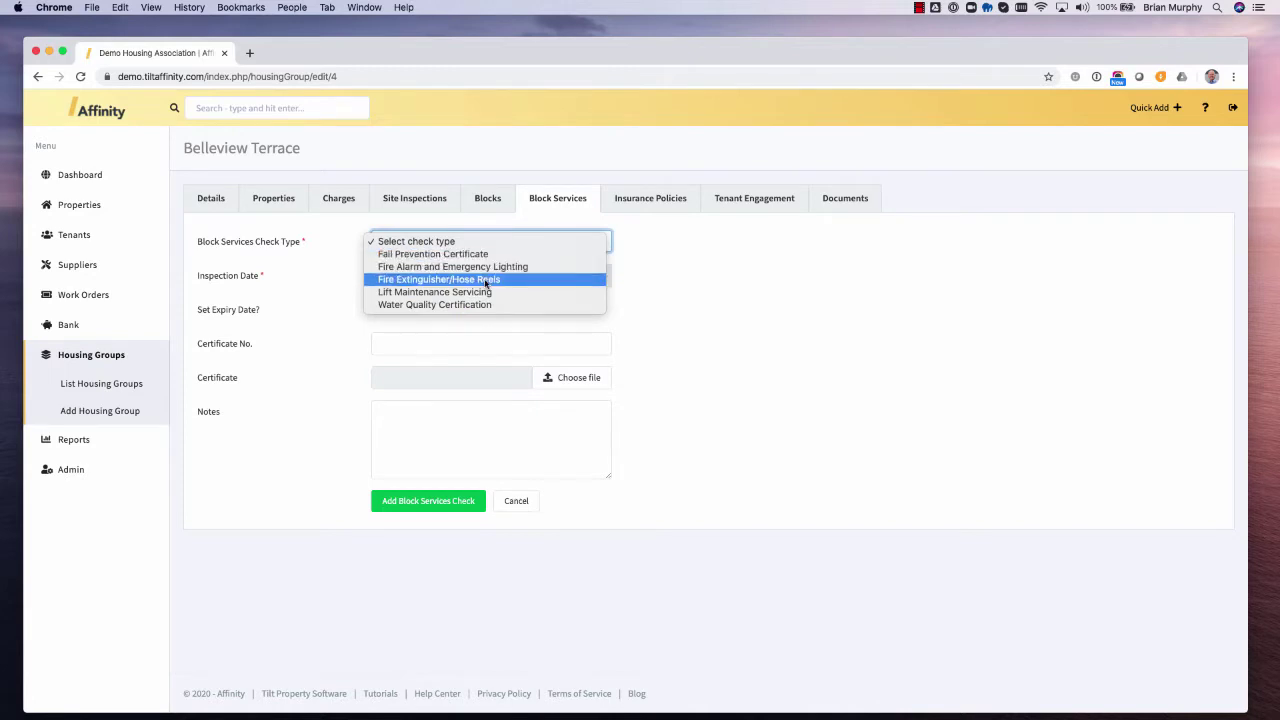
click(485, 280)
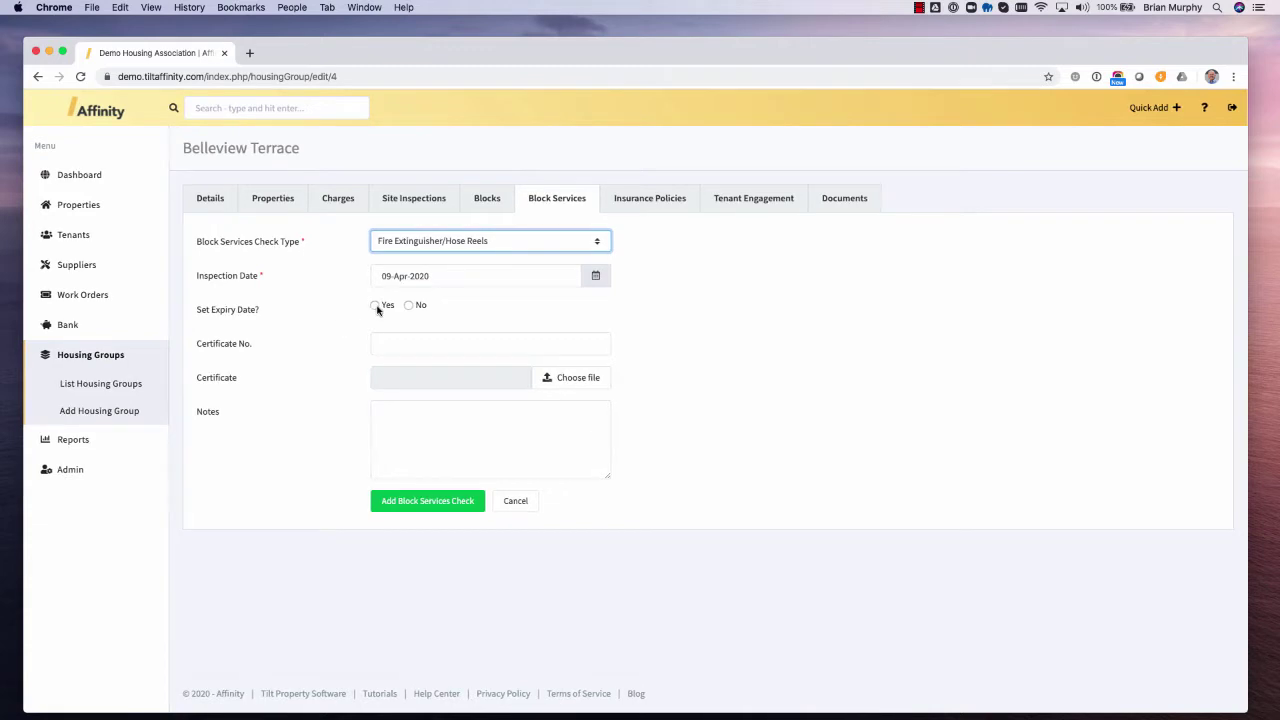
click(375, 306)
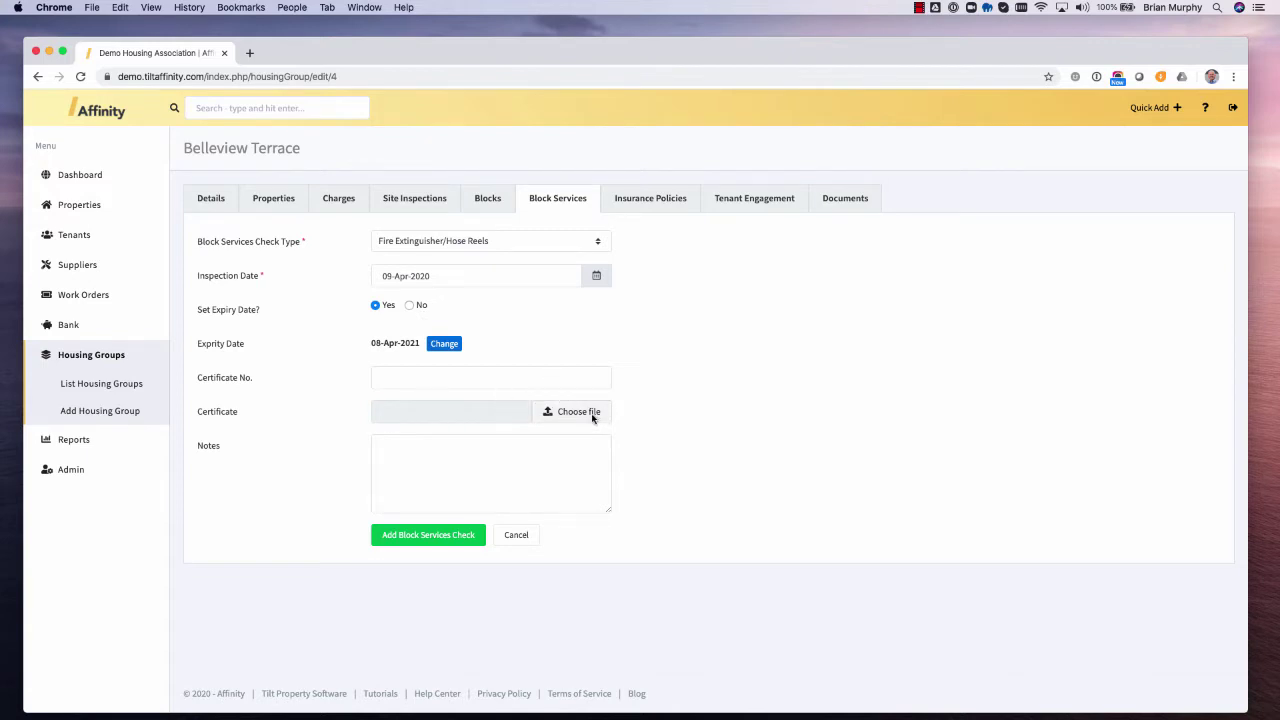
click(493, 375)
text(2323432)
key(Tab)
text(Pa)
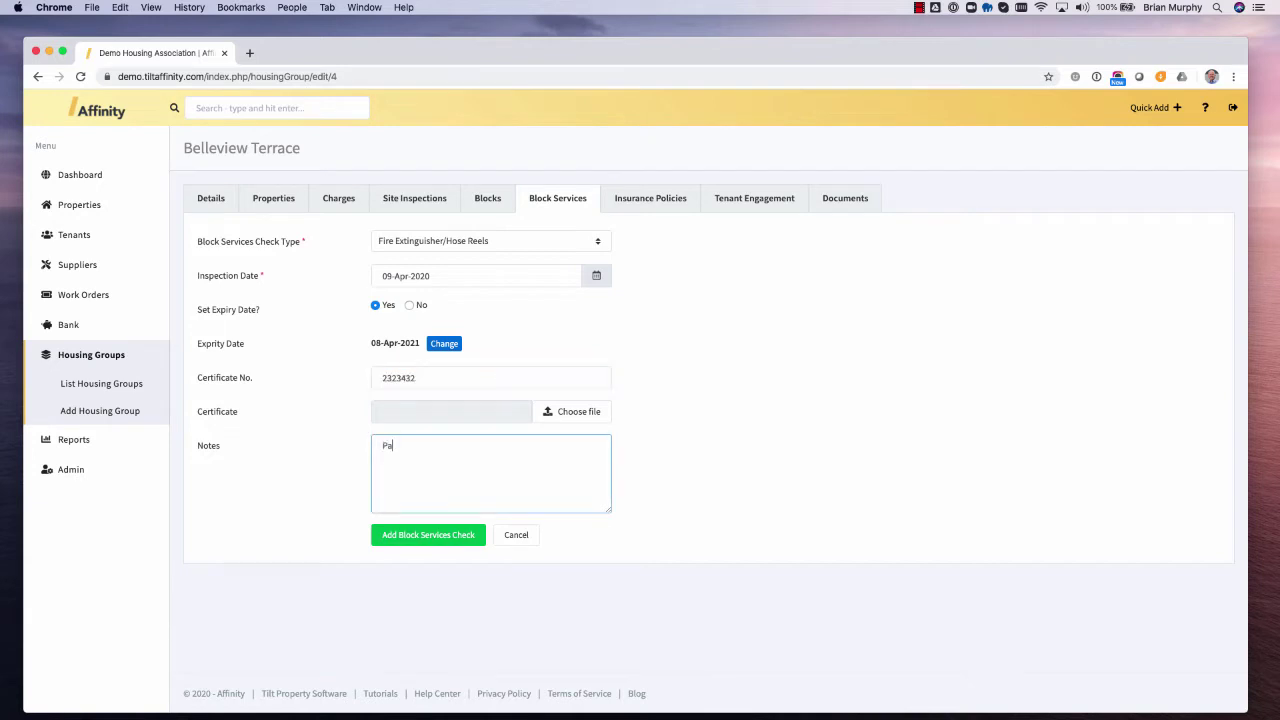
text(ssed w)
key(BackSpace)
click(415, 536)
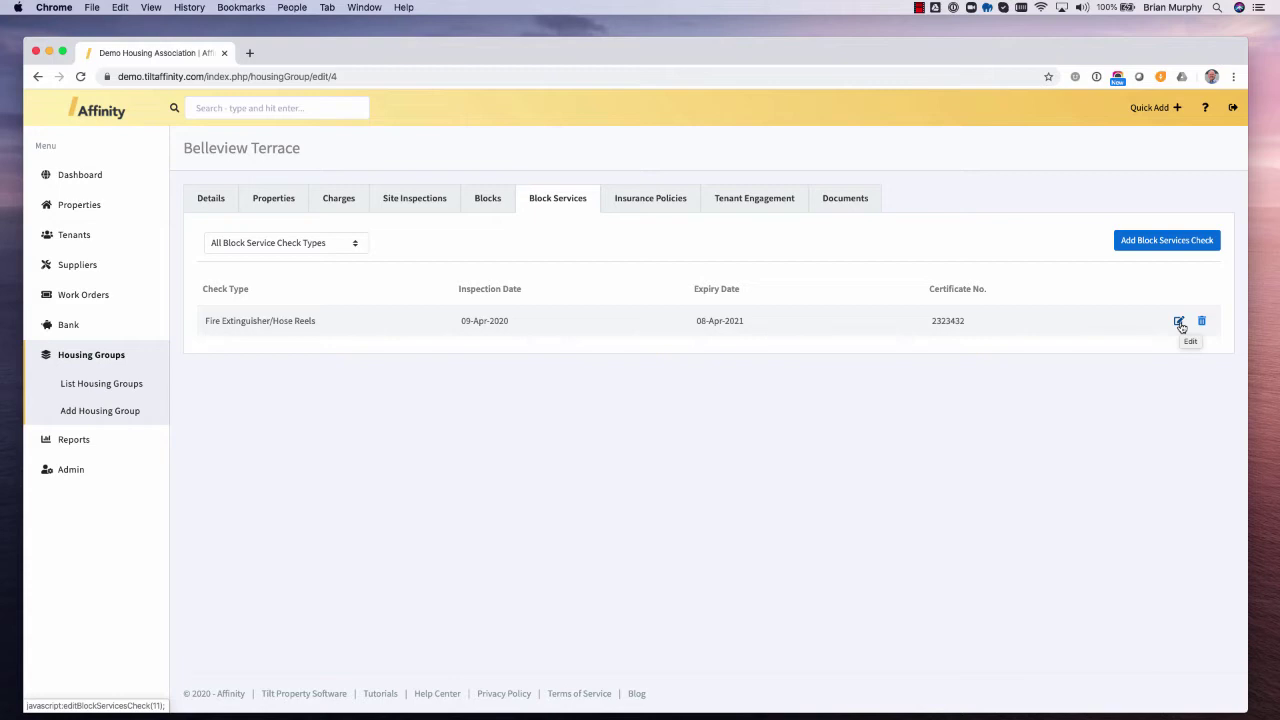
- Review the housing group's insurance policies and tenant engagement, viewing the Summer BBQ event without changes
click(1180, 323)
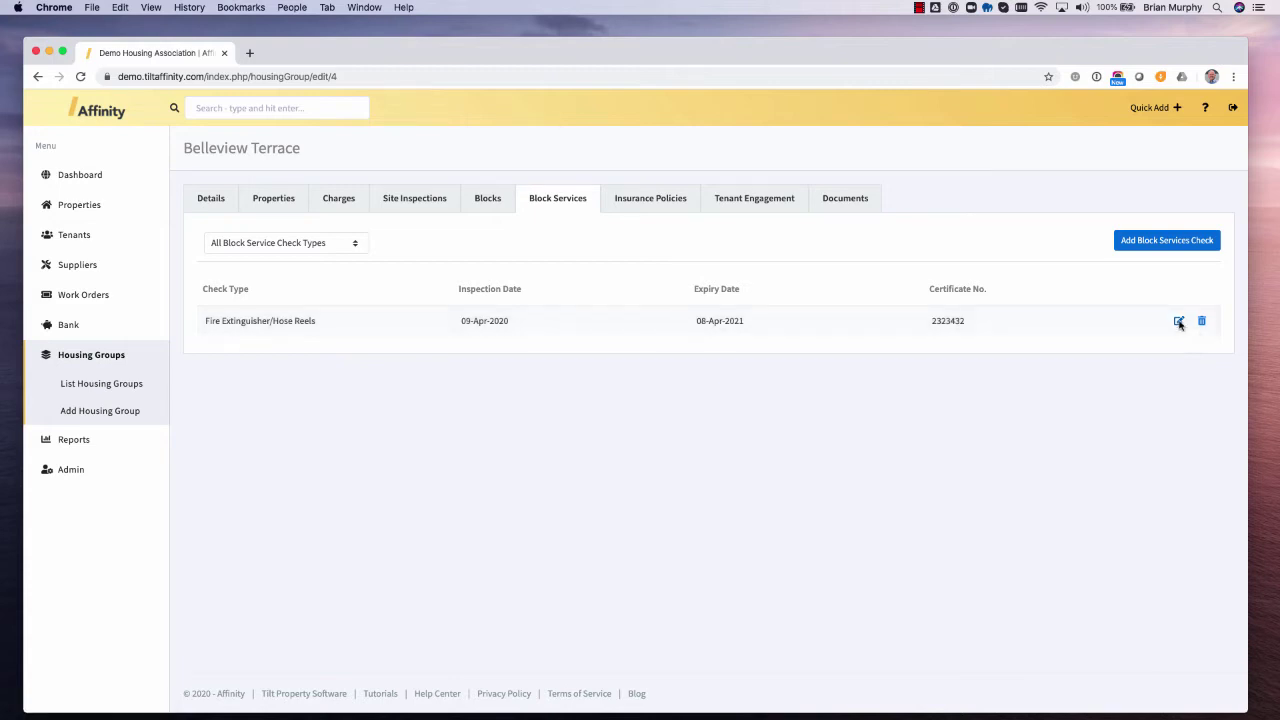
click(643, 199)
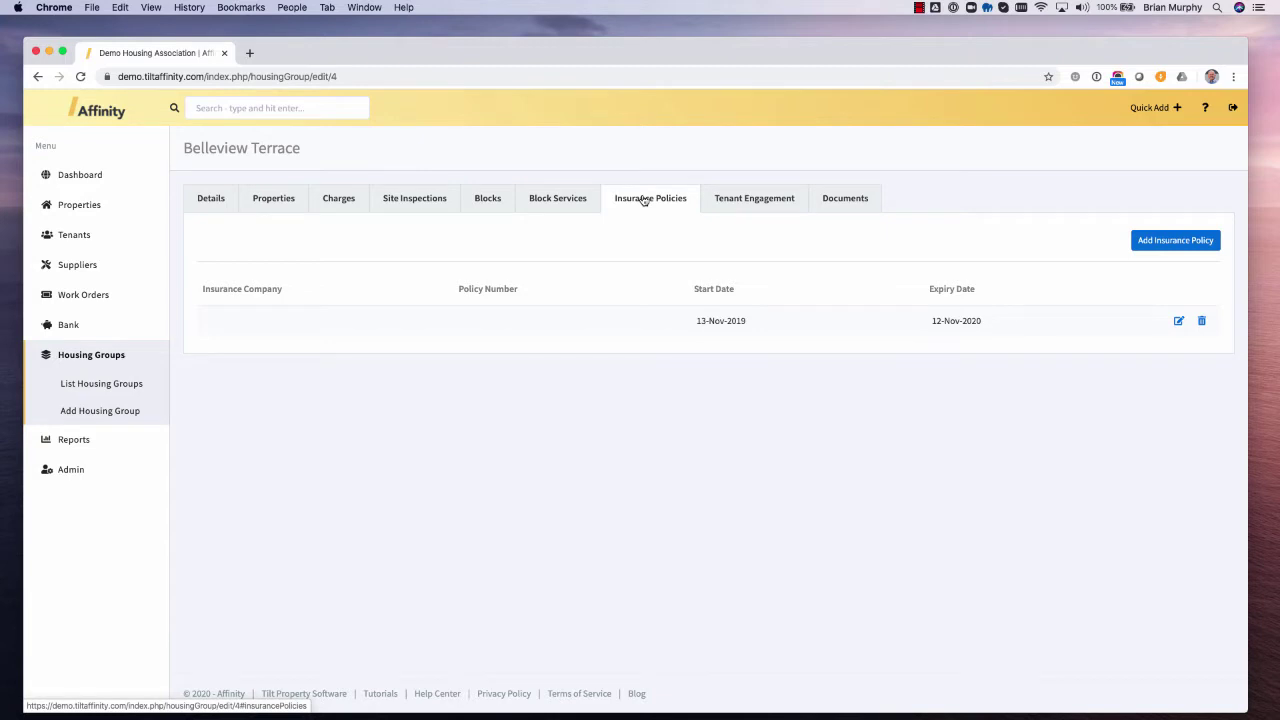
click(745, 202)
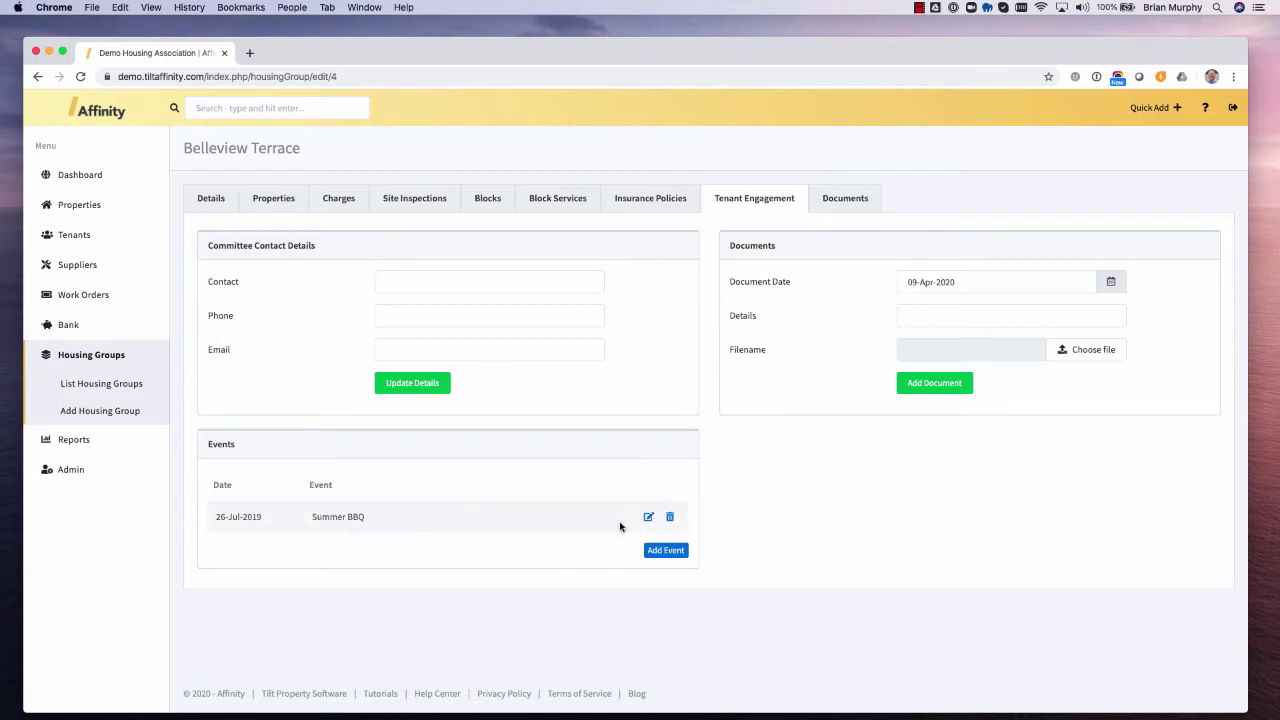
click(649, 517)
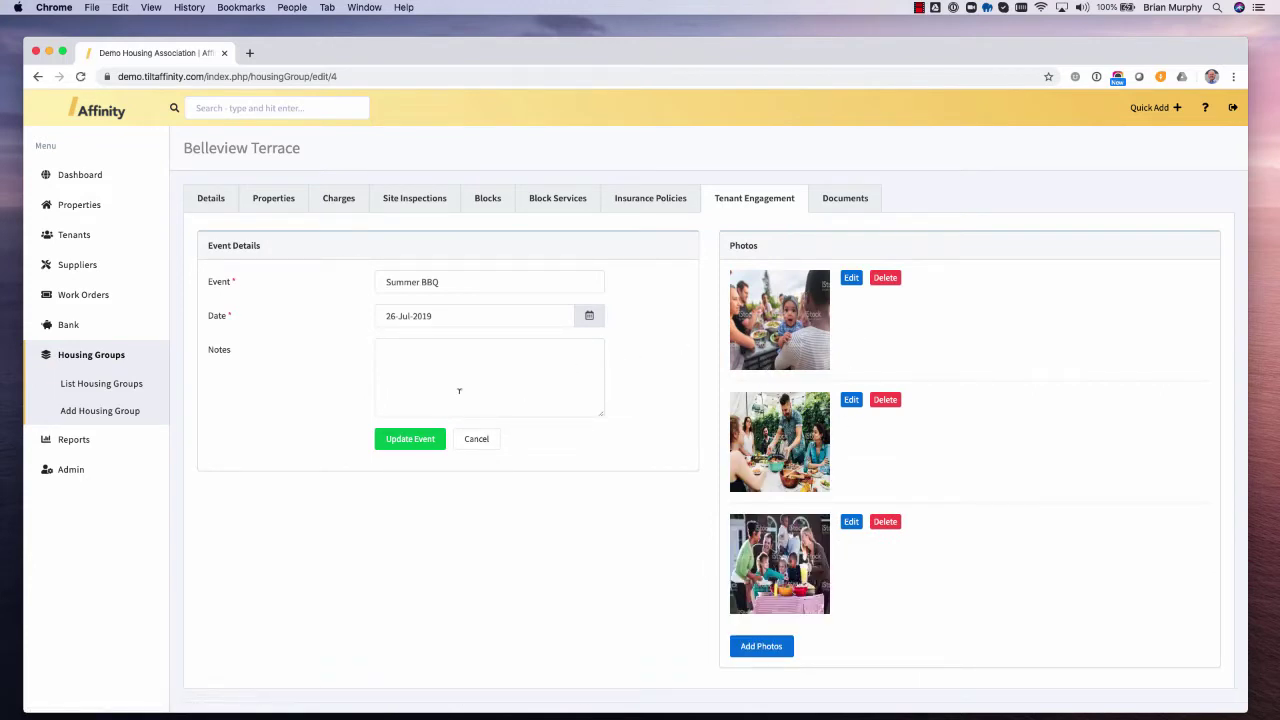
click(476, 442)
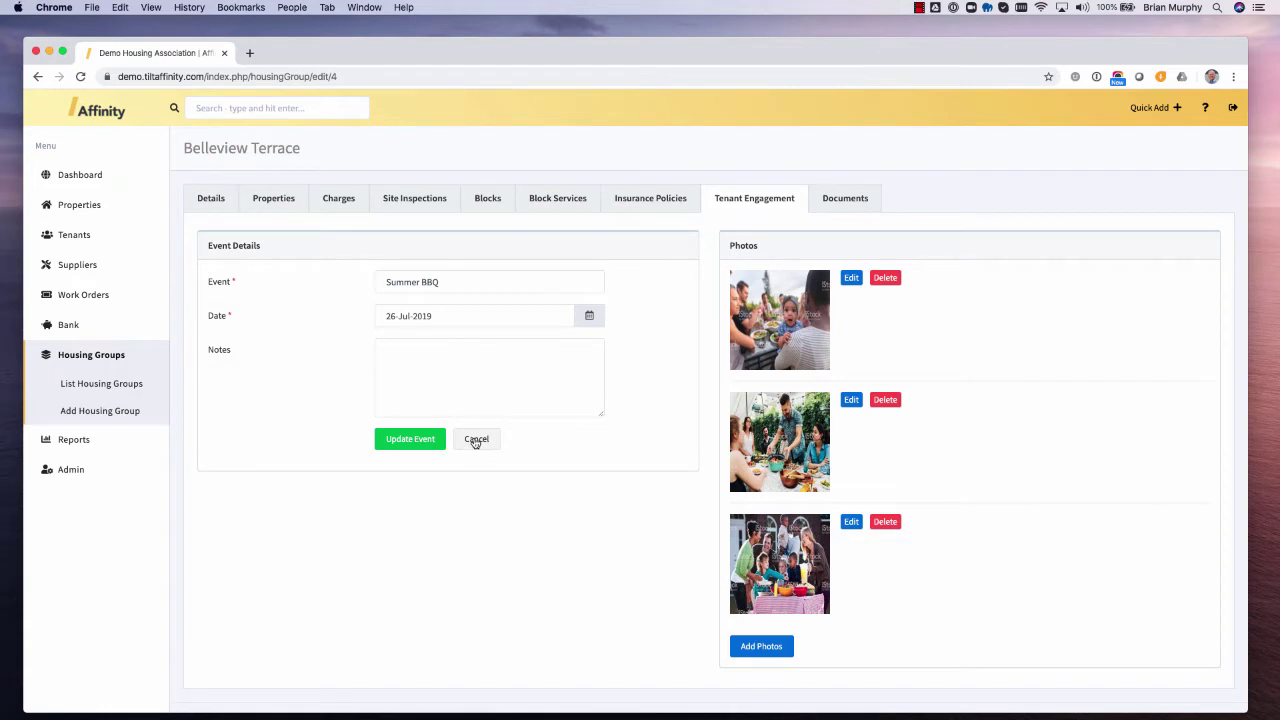
- Open an Add Document form under Documents and expand Properties in the sidebar
click(846, 200)
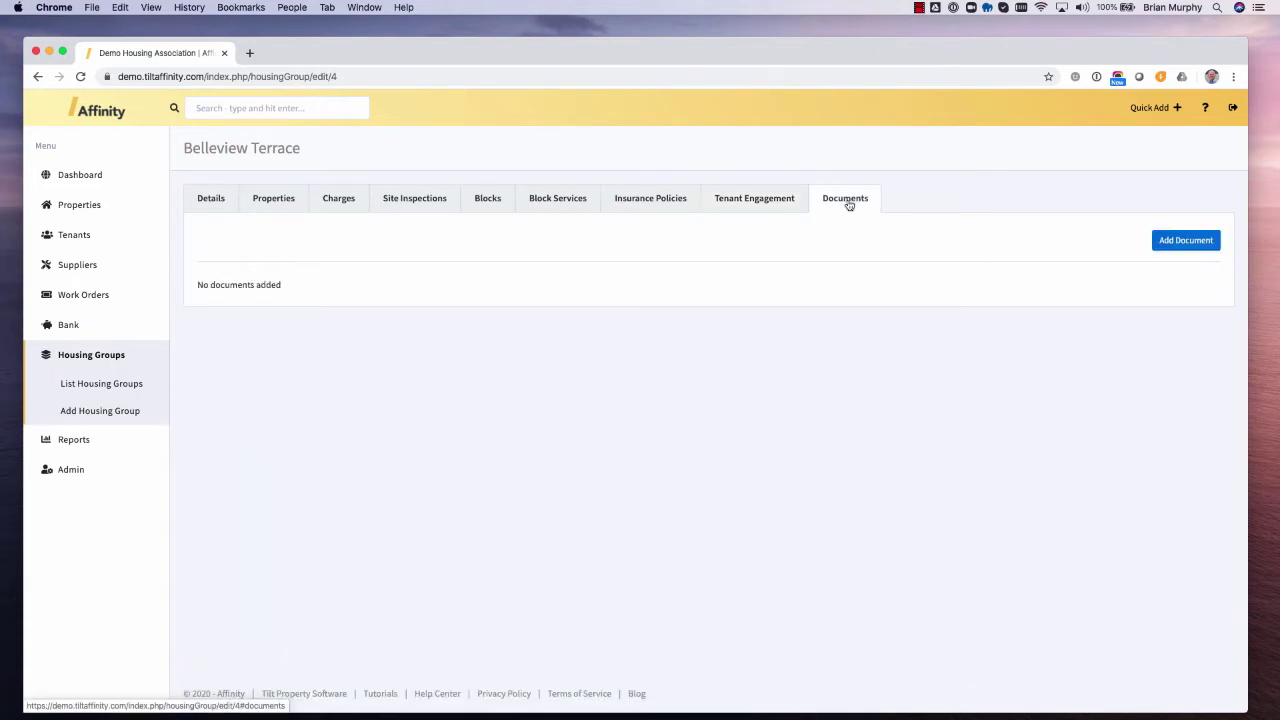
click(1189, 247)
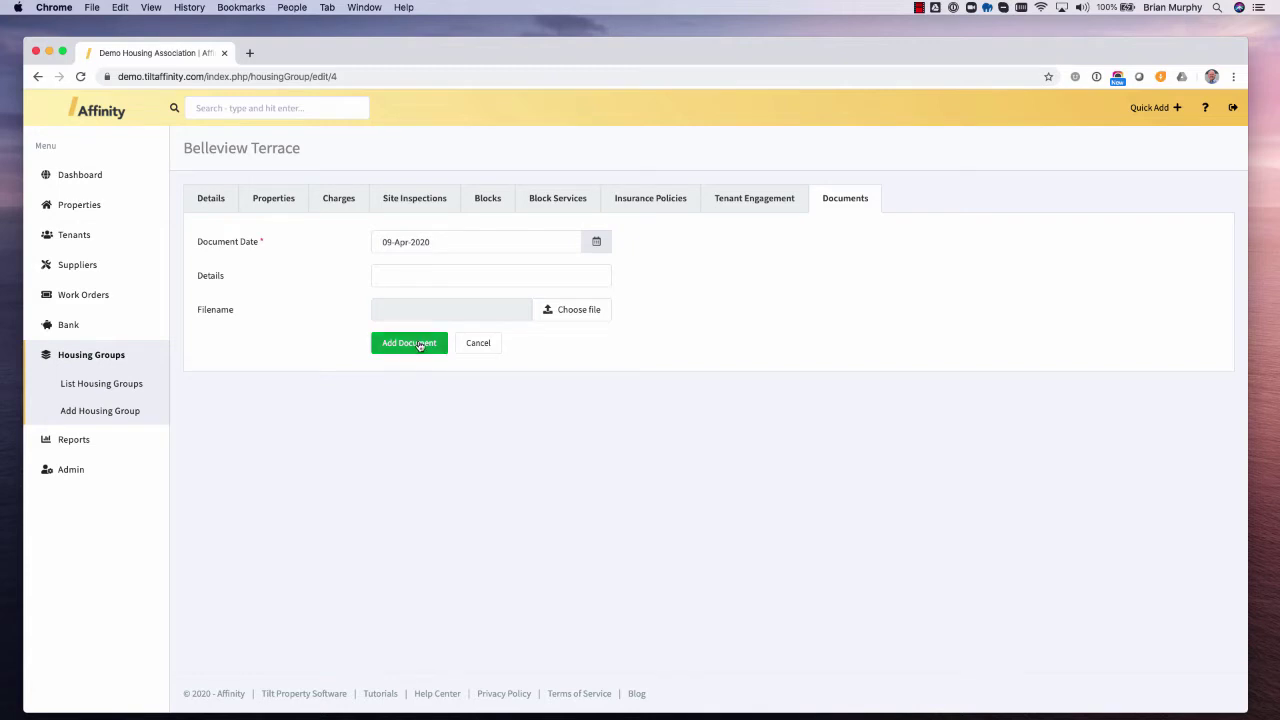
click(94, 208)
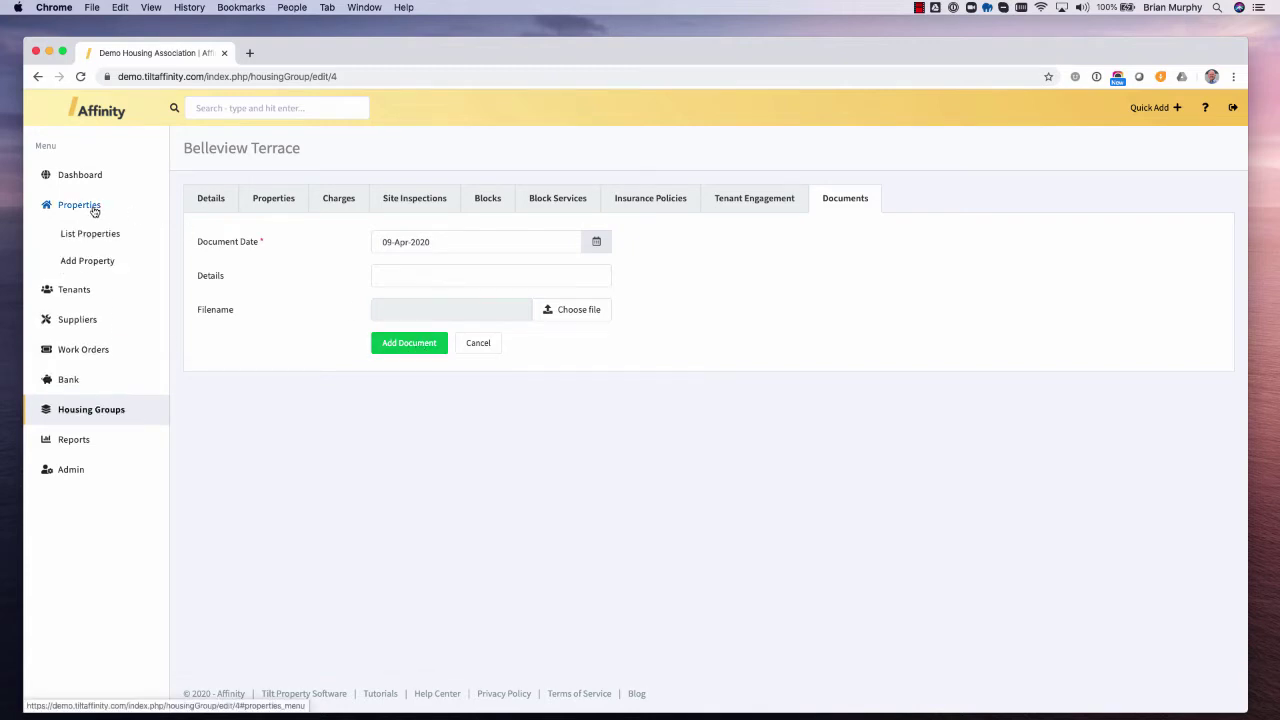
- Start a new Belleview Terrace property under Mortgage to Rent Lease, keeping Demo User as housing officer
click(100, 263)
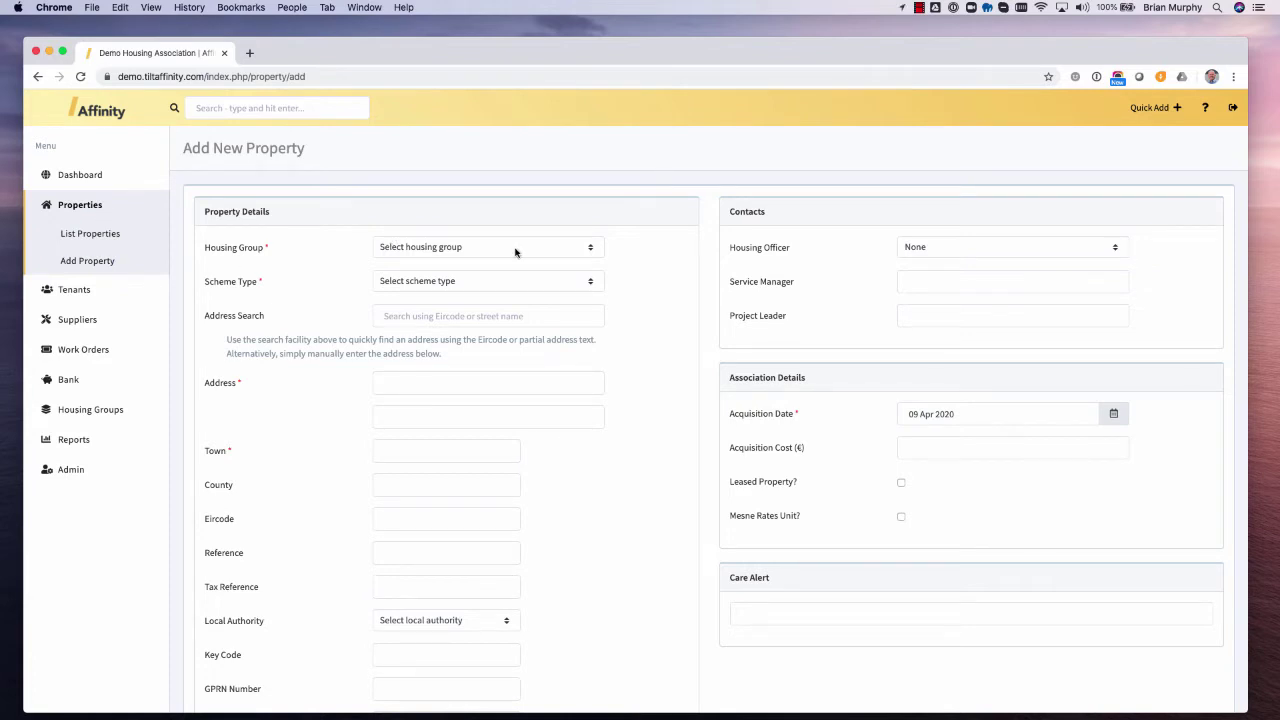
click(515, 252)
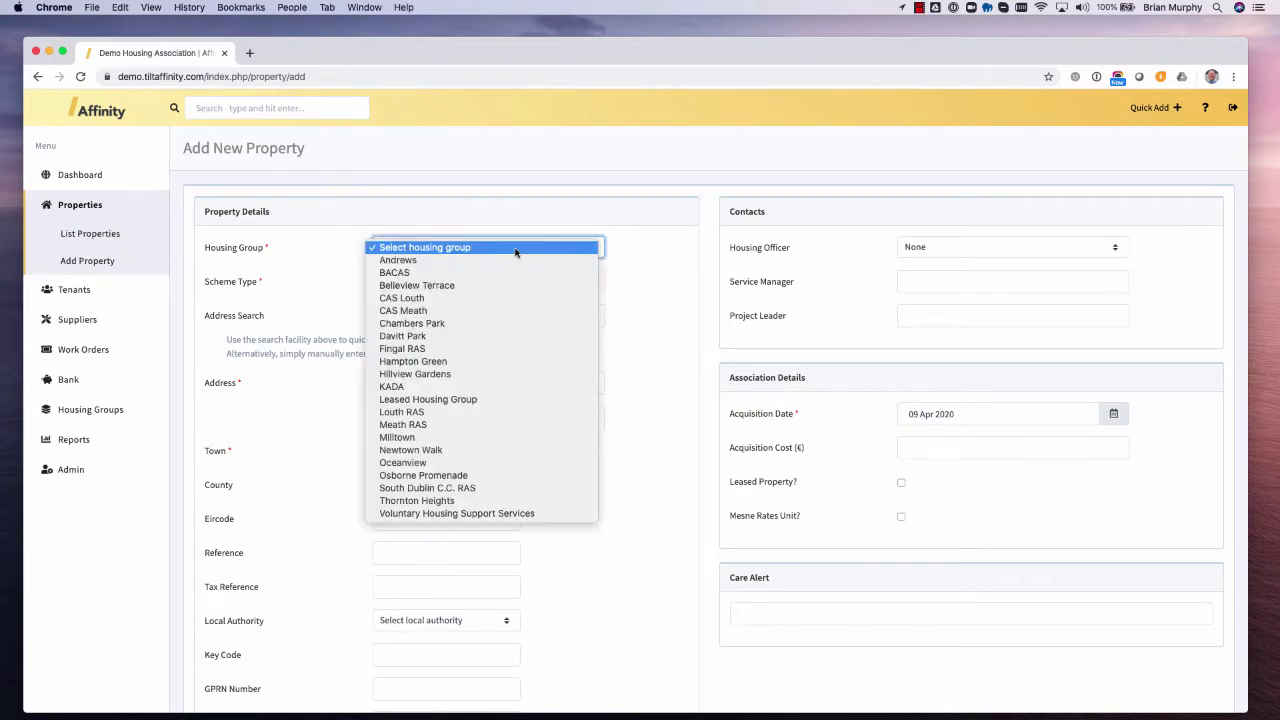
click(468, 287)
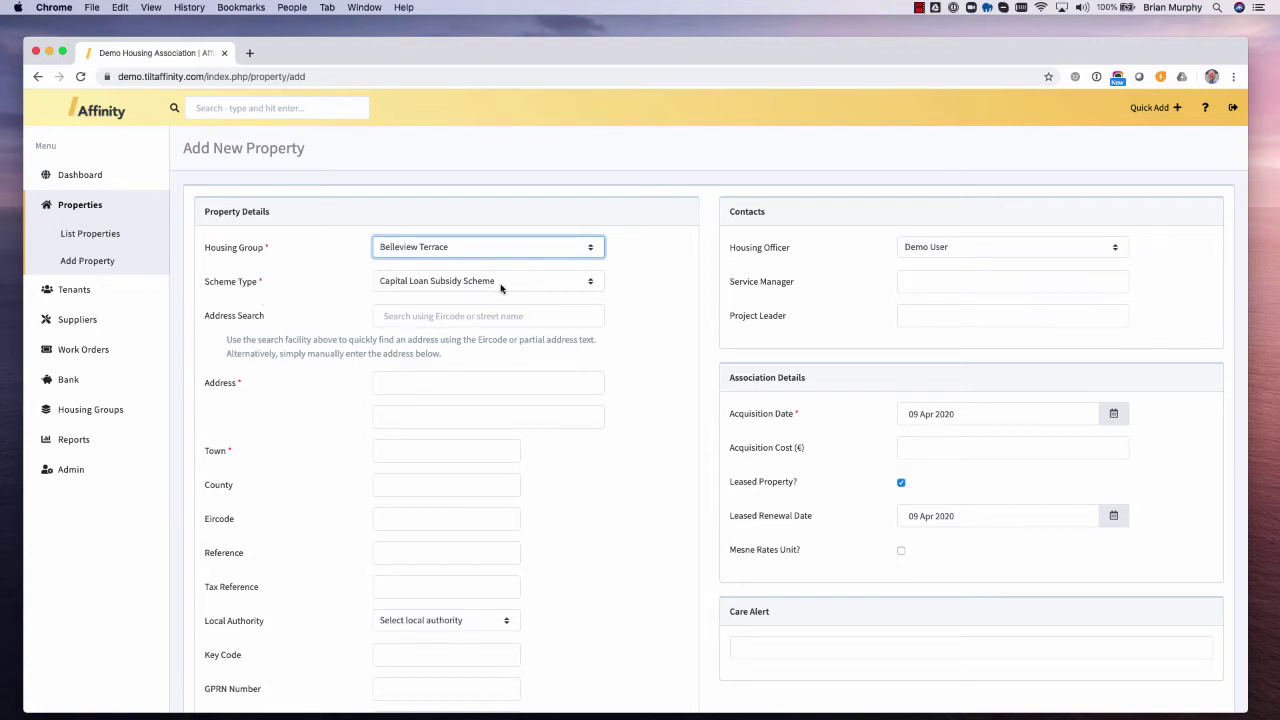
click(502, 284)
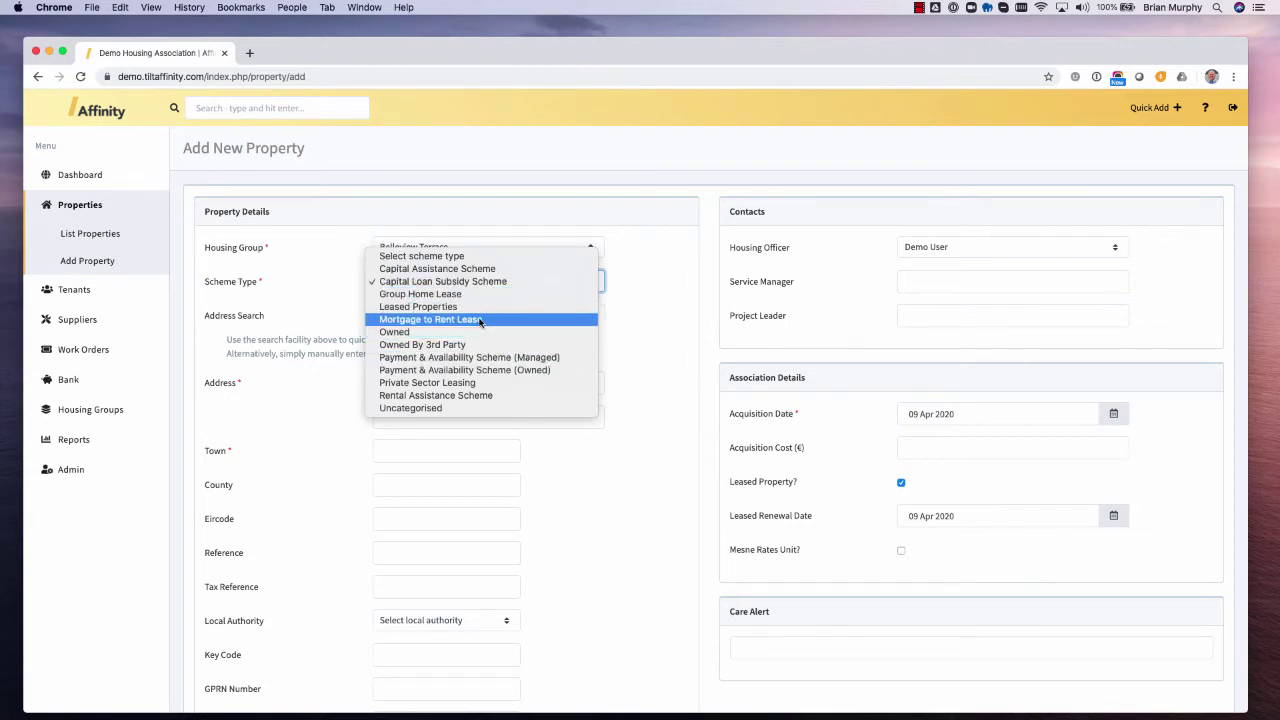
click(481, 319)
click(932, 250)
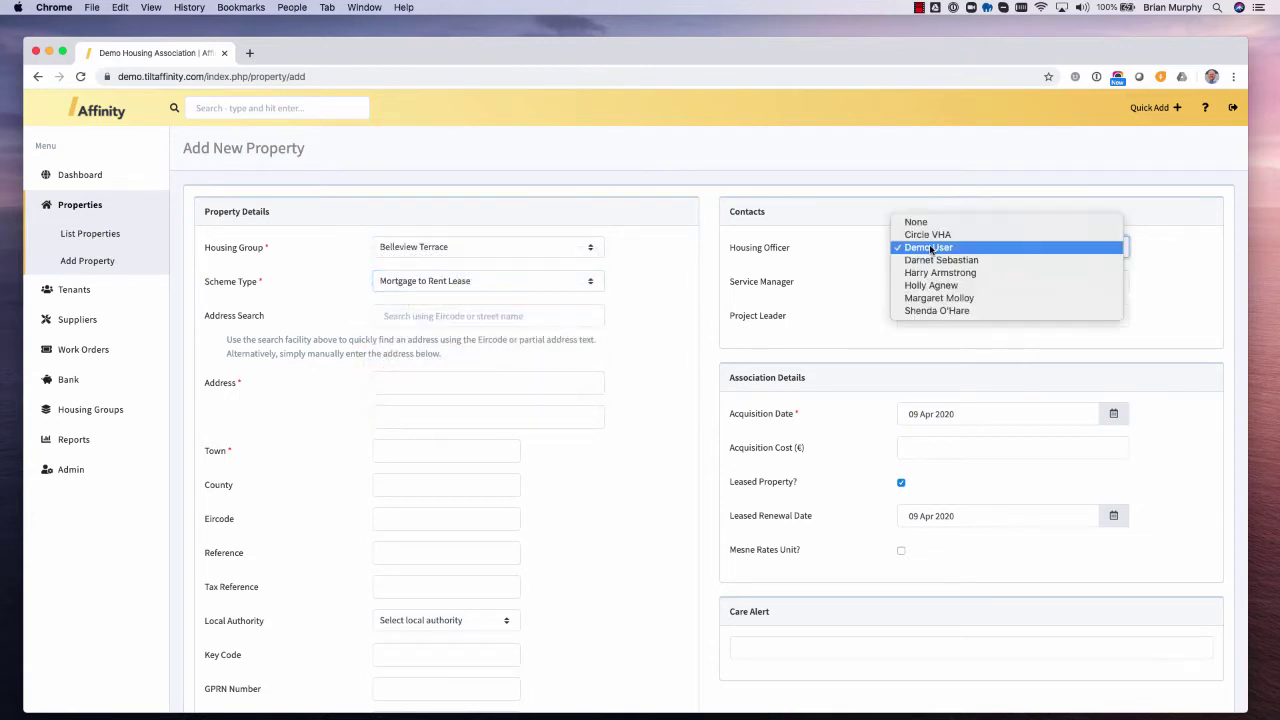
click(754, 230)
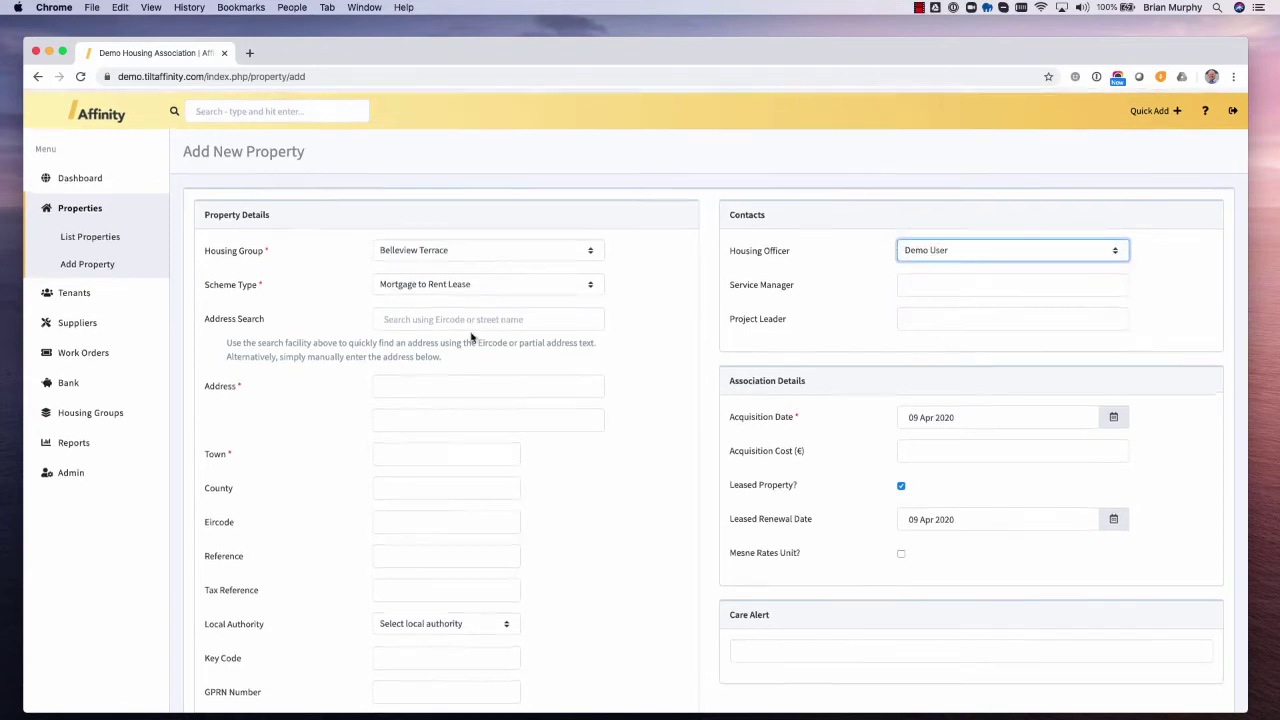
- Fill the property address from Eircode D02 AF30 using the Mansion House, Dawson Street match
click(437, 314)
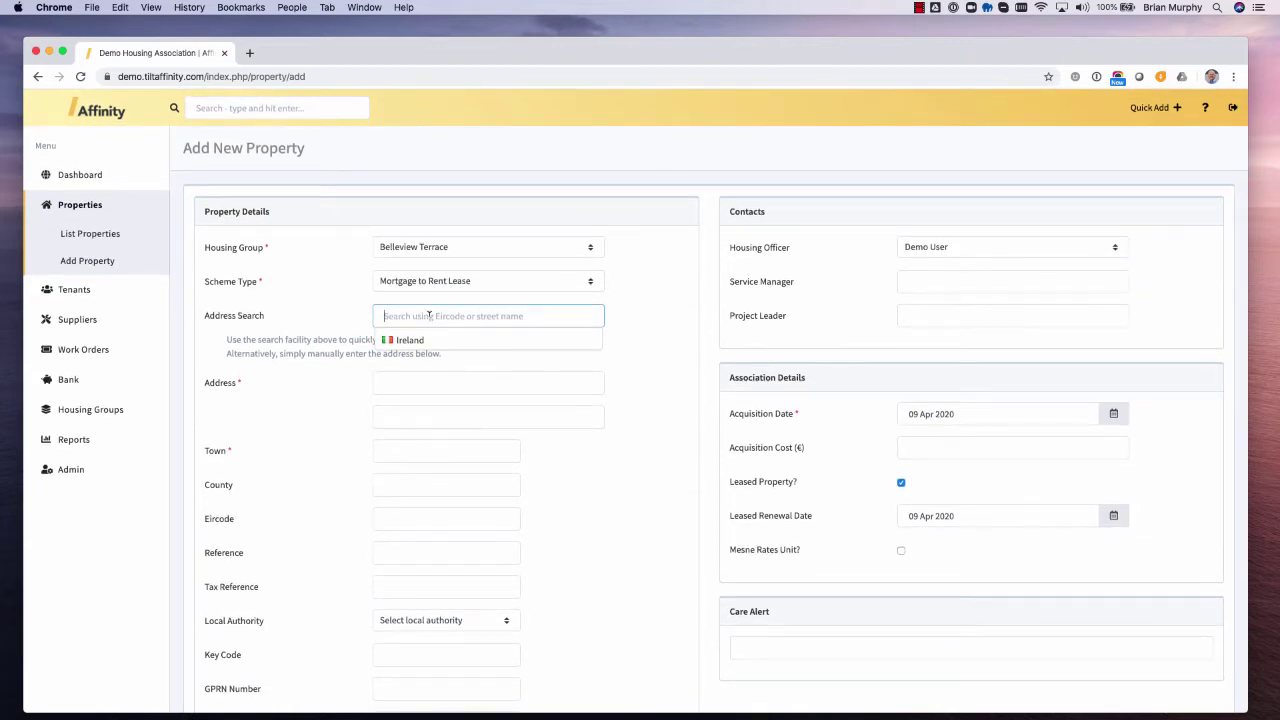
scroll(429, 315, down, 1)
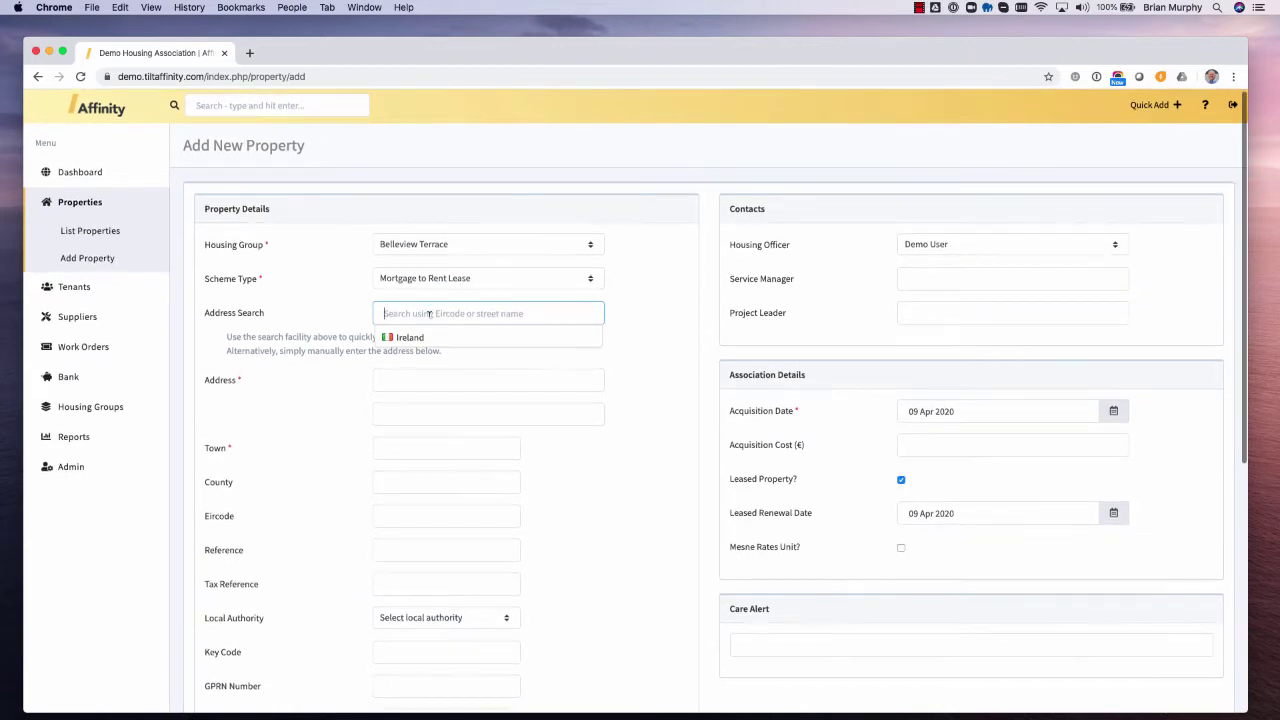
text(D02 AF30)
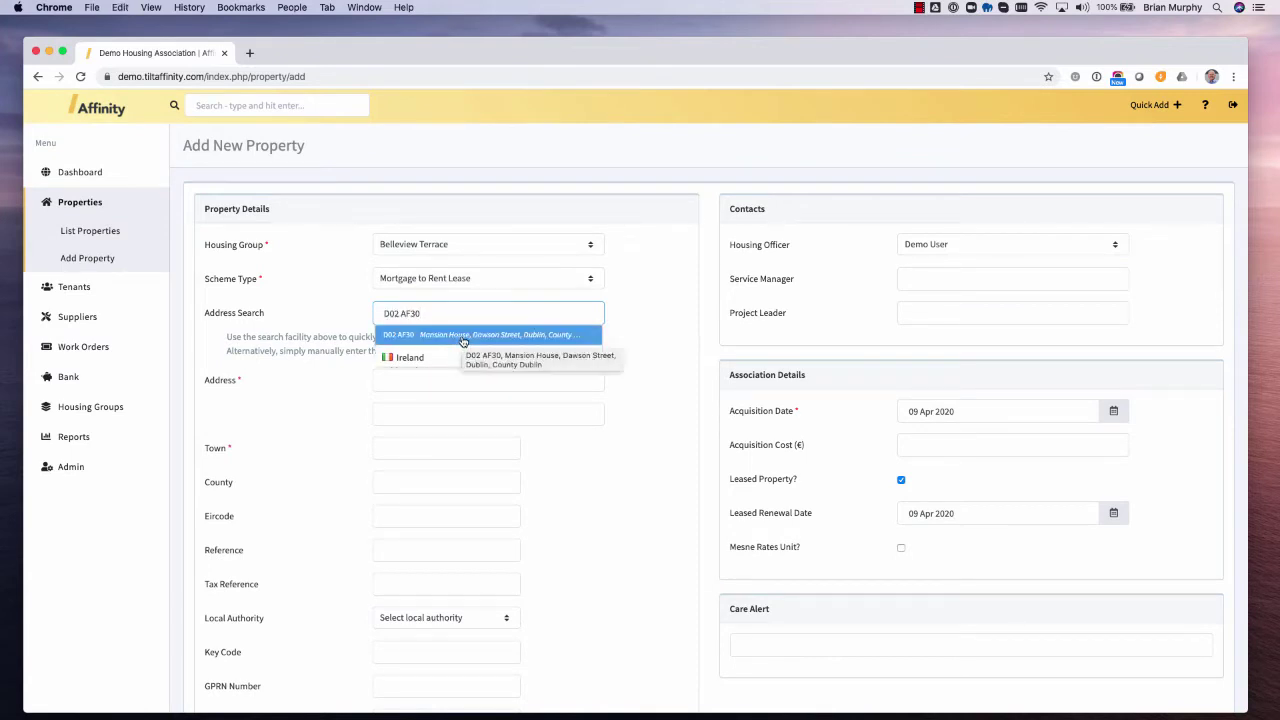
click(463, 337)
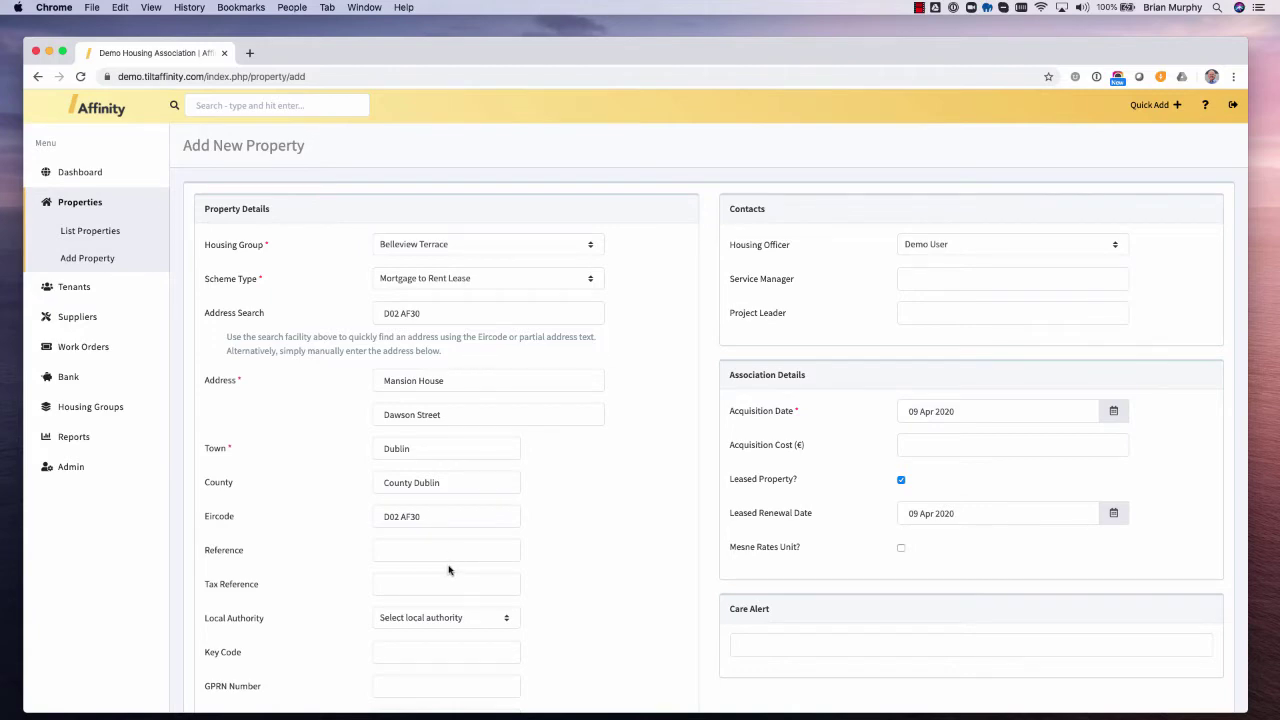
scroll(448, 568, down, 3)
- Set the property's dwelling type to House and property type to Semi Detached
scroll(448, 570, down, 5)
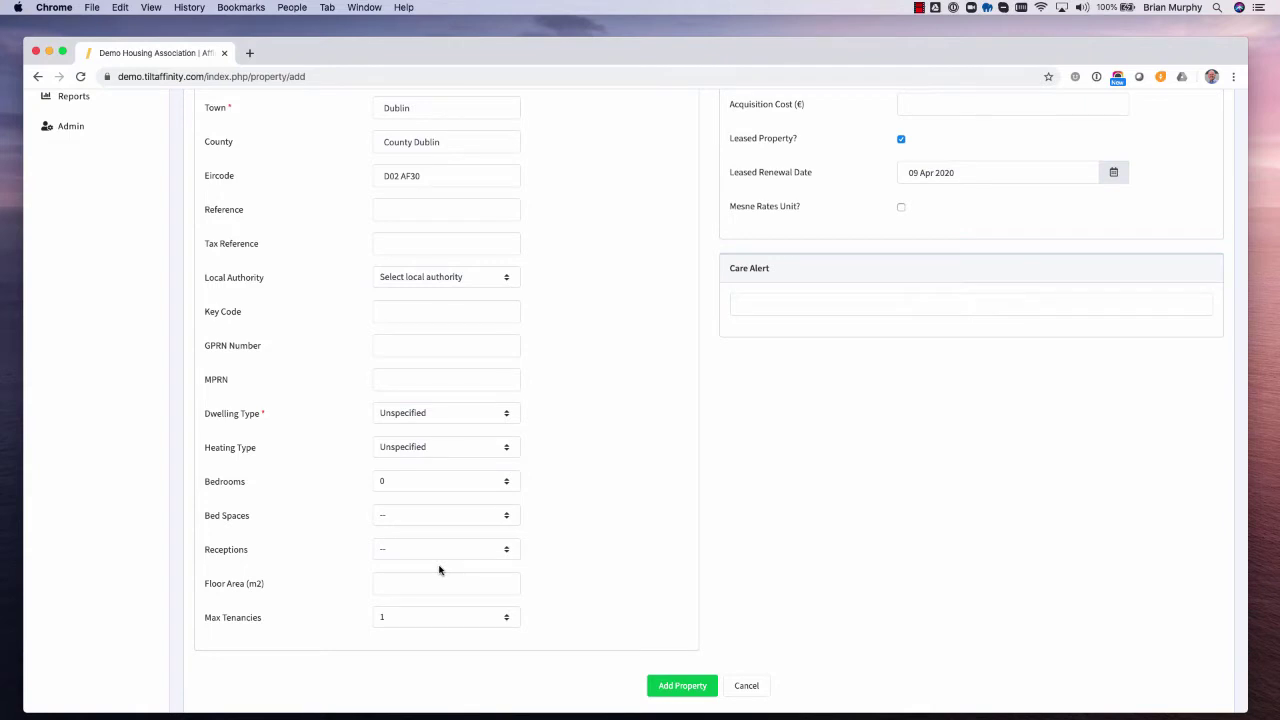
scroll(438, 570, up, 1)
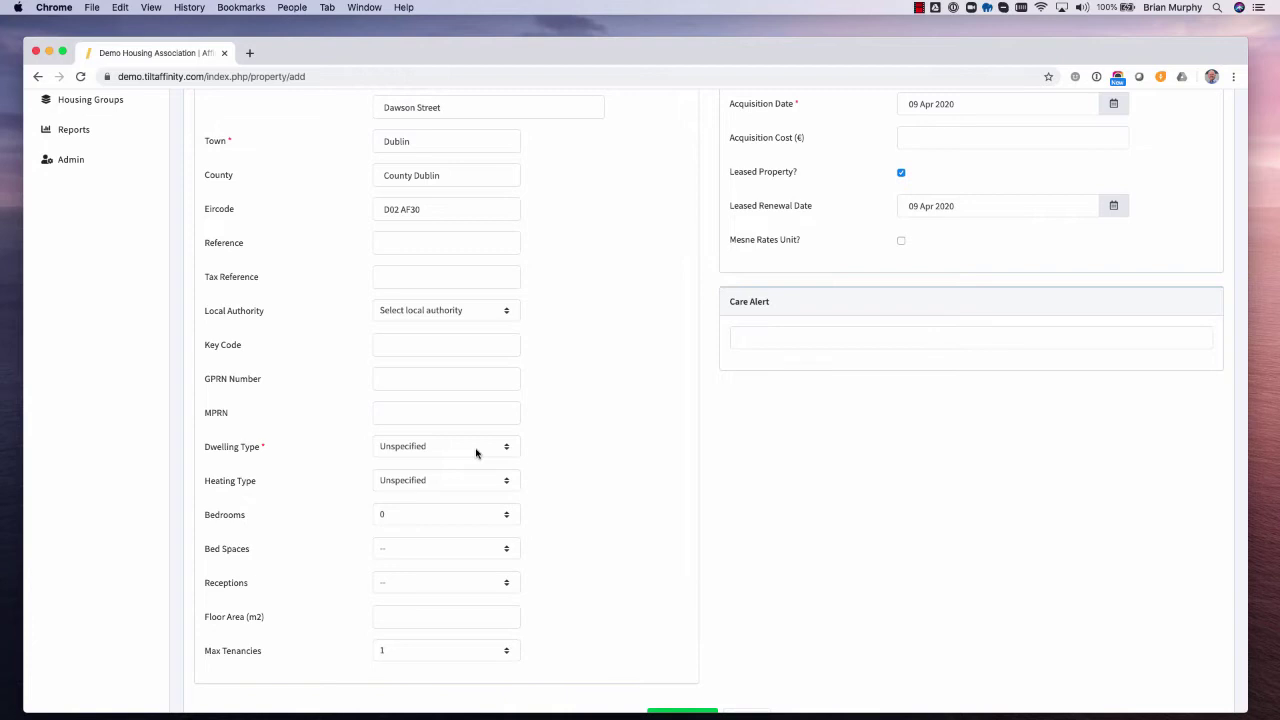
click(476, 450)
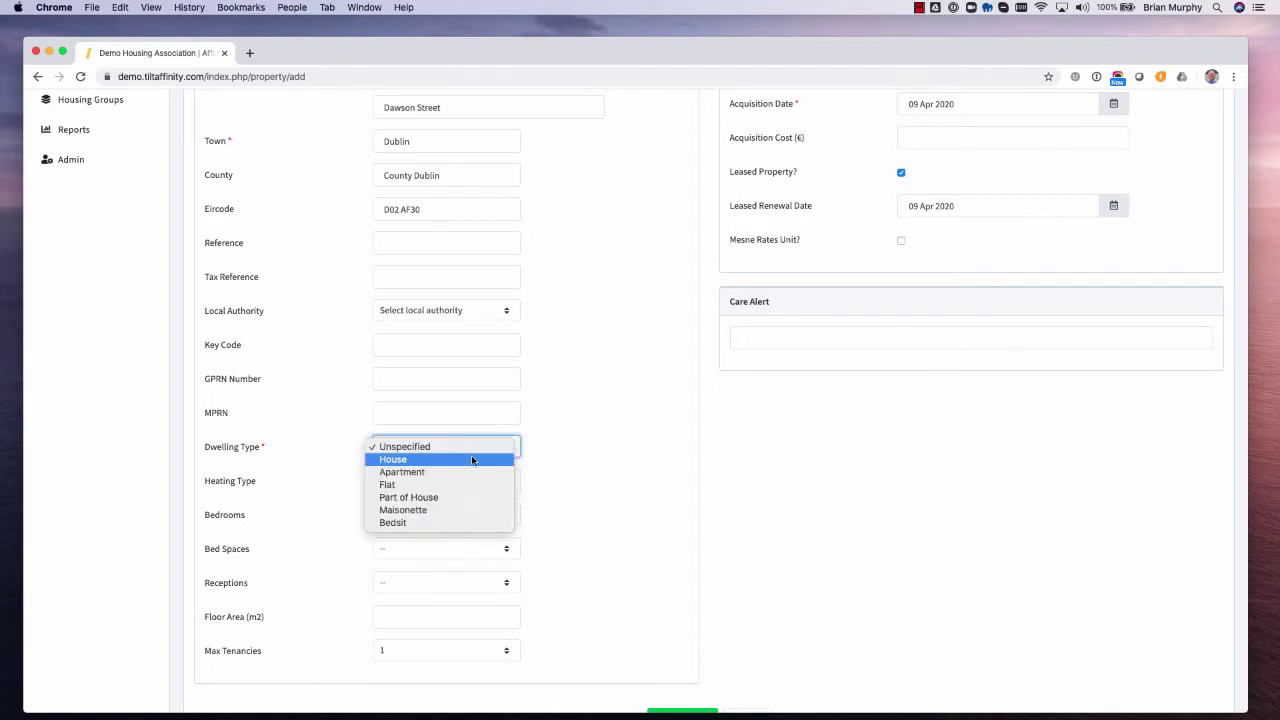
click(472, 459)
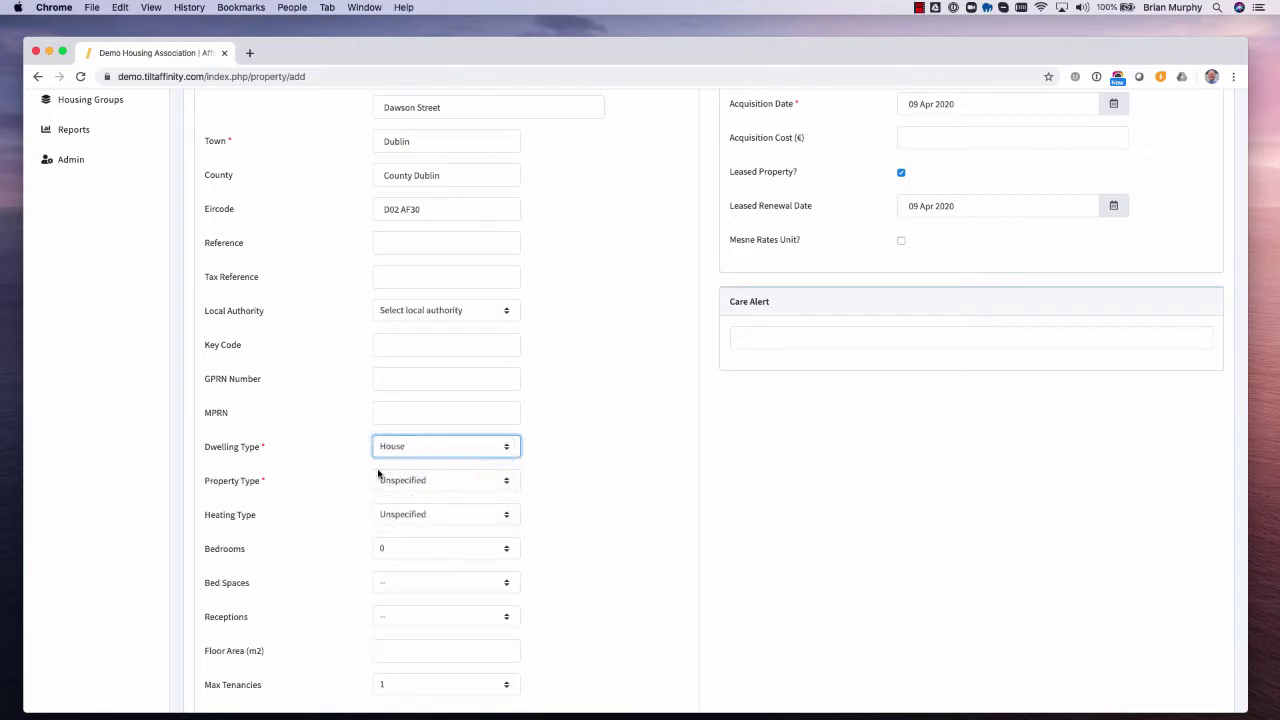
click(437, 482)
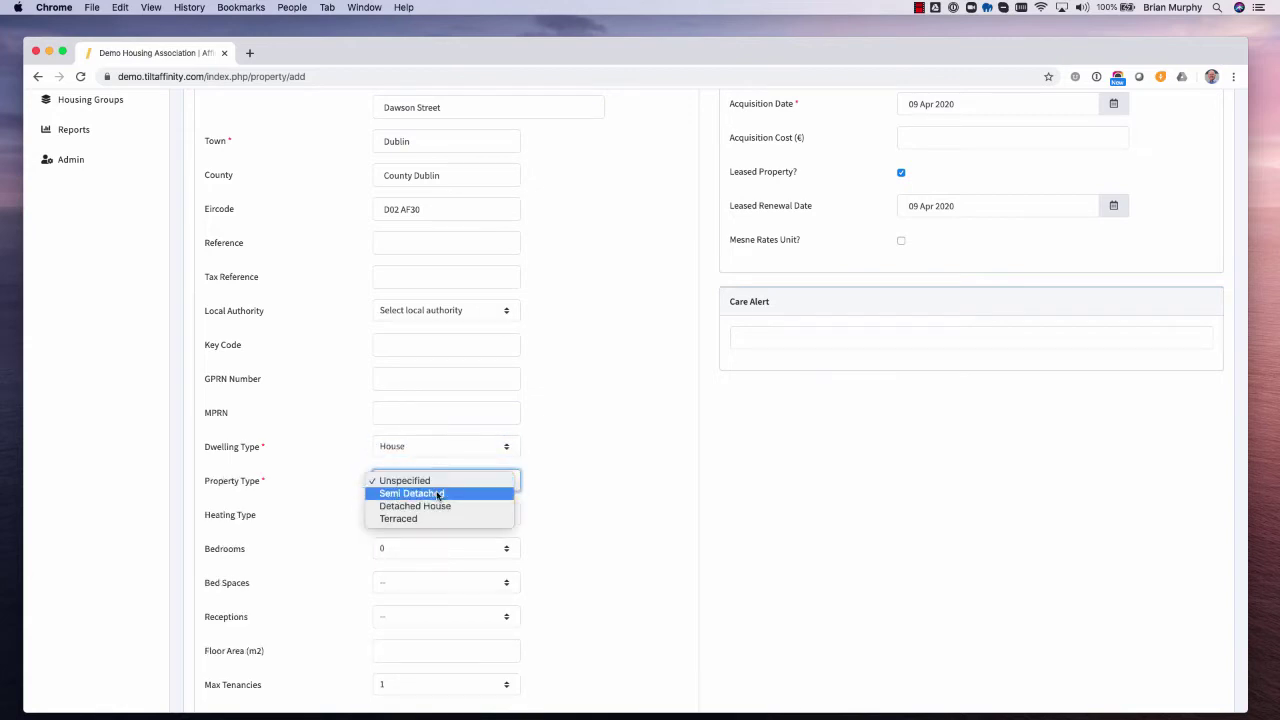
click(437, 494)
scroll(505, 440, up, 5)
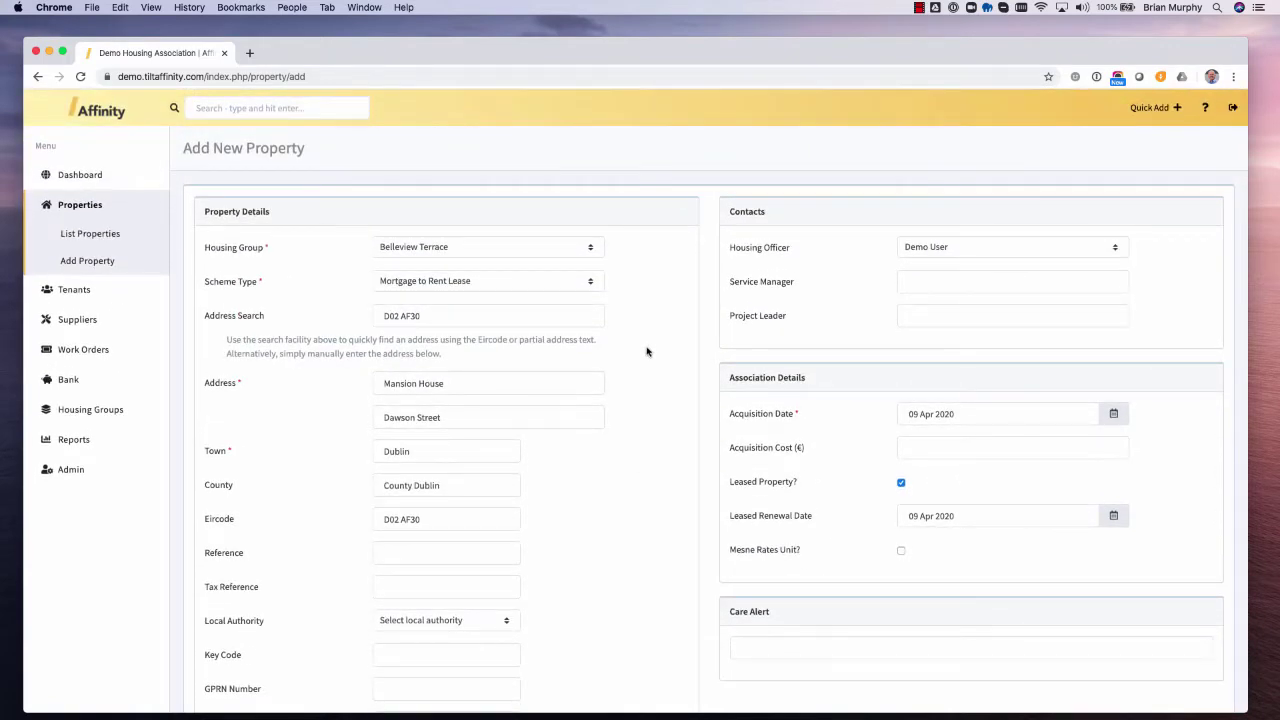
scroll(645, 353, down, 5)
scroll(643, 372, down, 2)
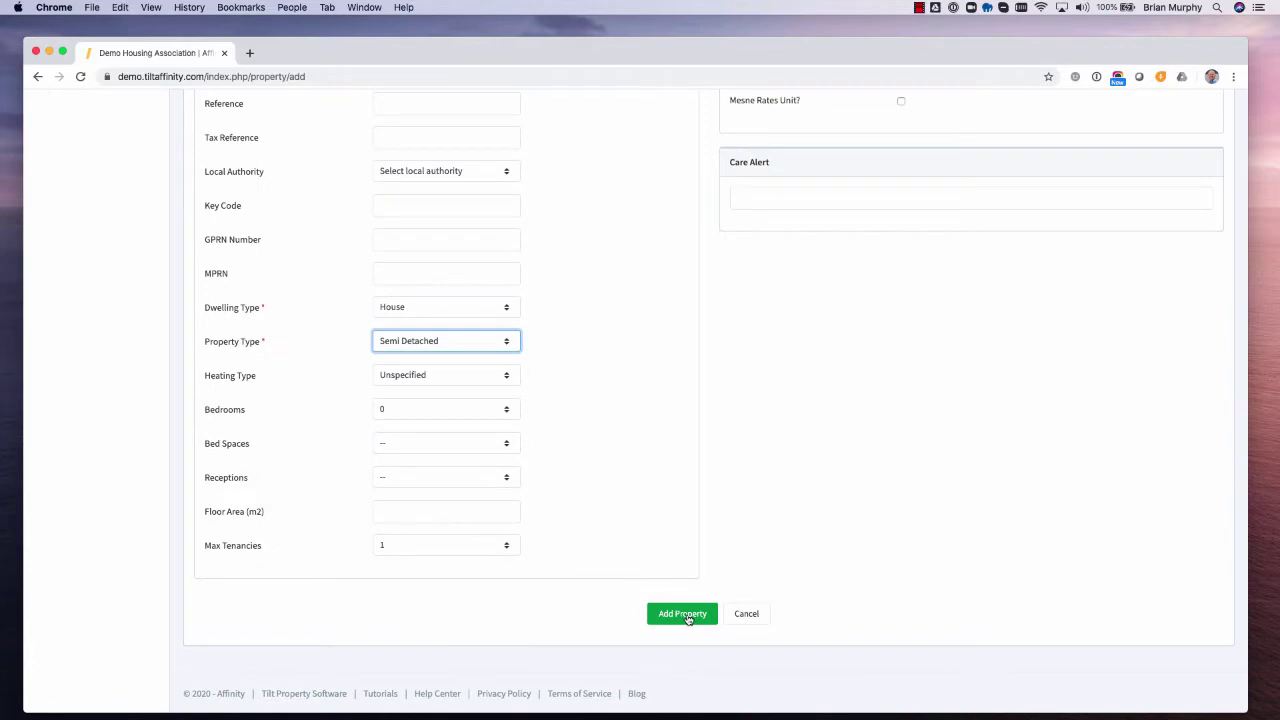
scroll(686, 366, up, 5)
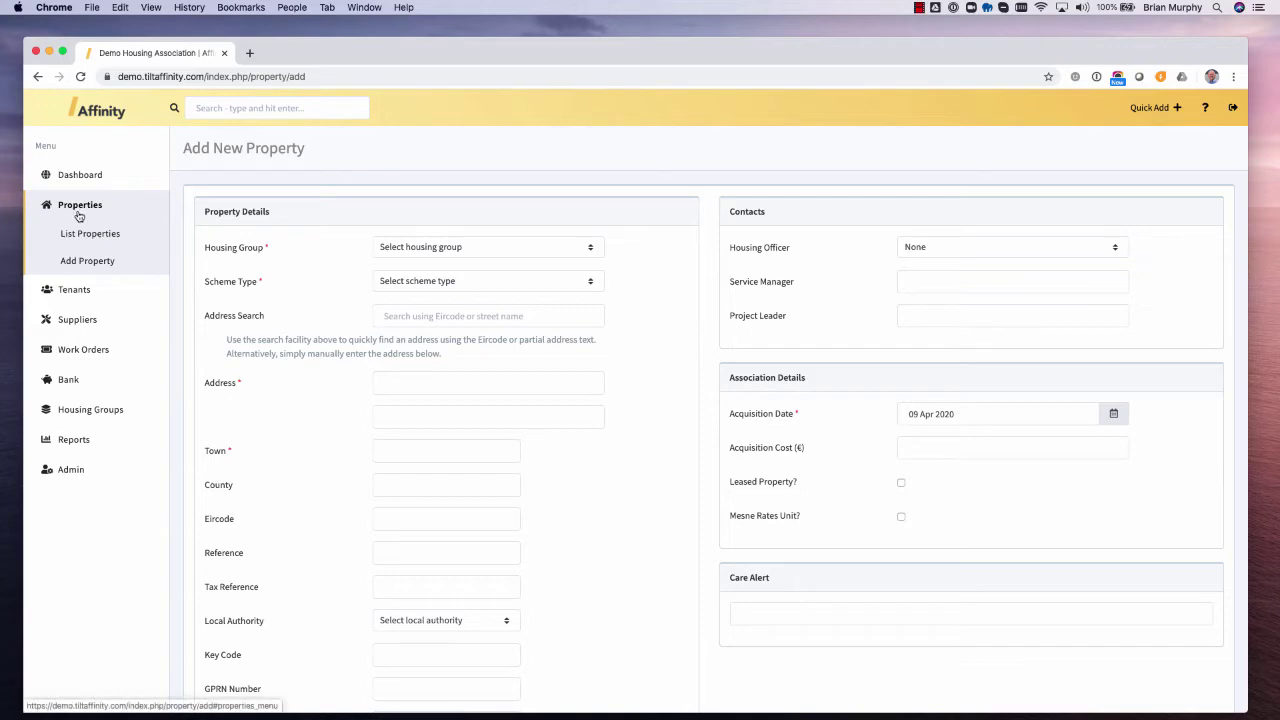
- List all Belleview Terrace properties and move to page 2, starting at 20 Belleview Terrace
click(97, 237)
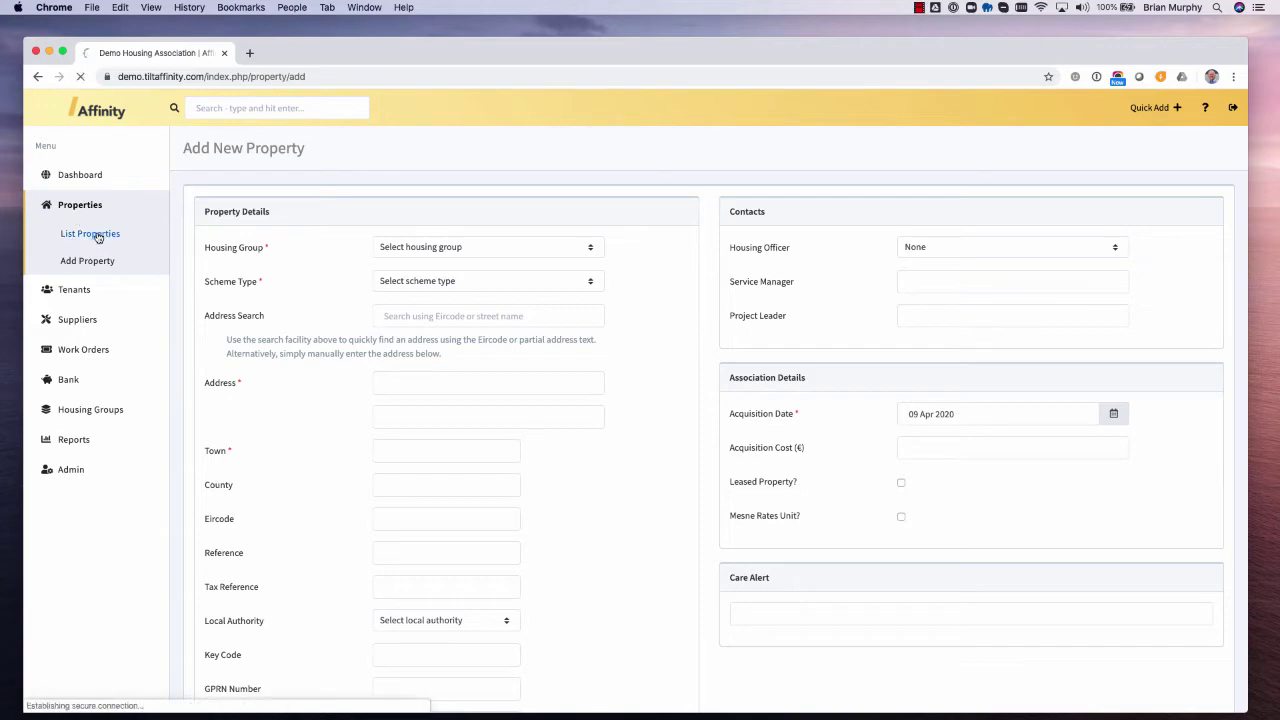
scroll(498, 364, down, 3)
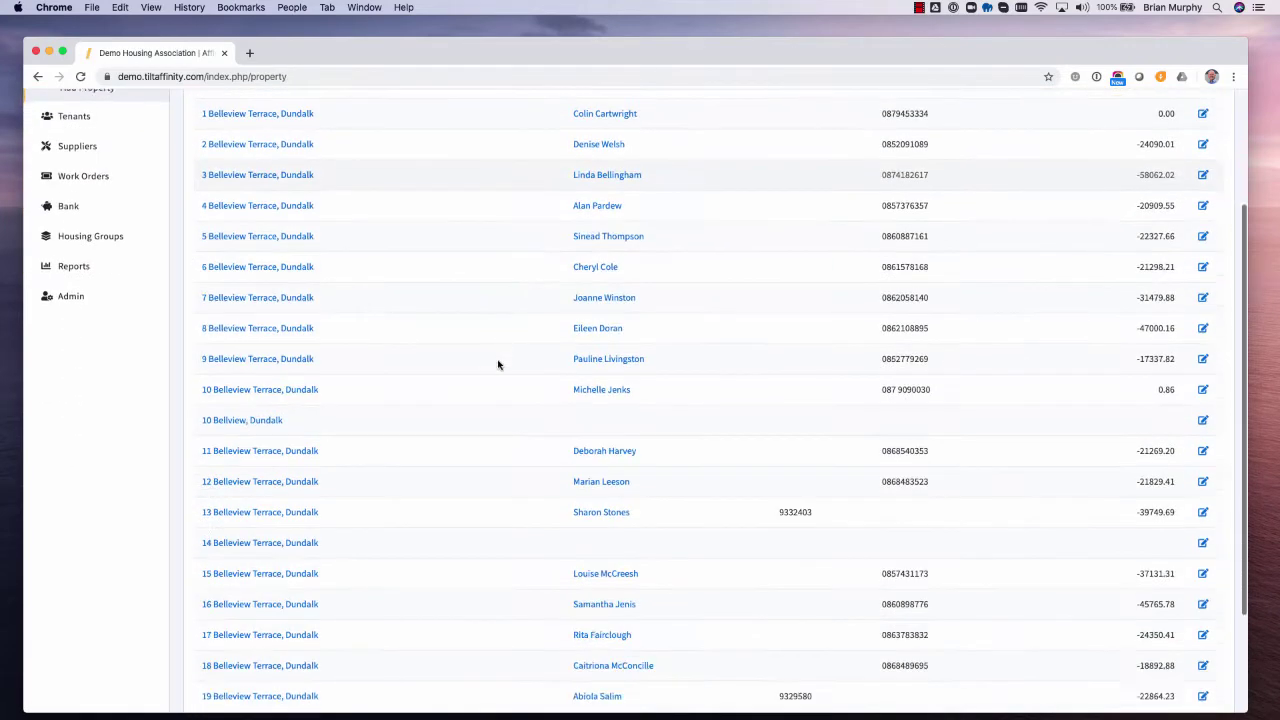
scroll(498, 364, down, 3)
click(708, 616)
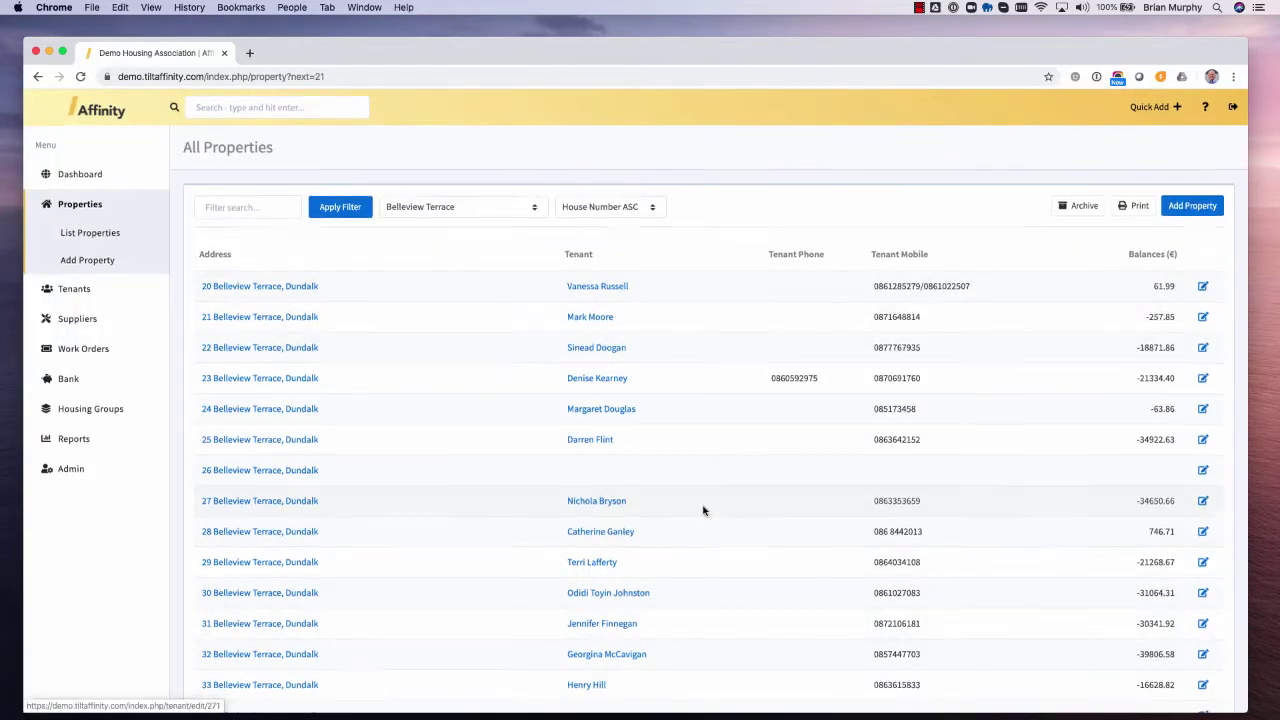
scroll(703, 510, down, 5)
scroll(700, 500, up, 5)
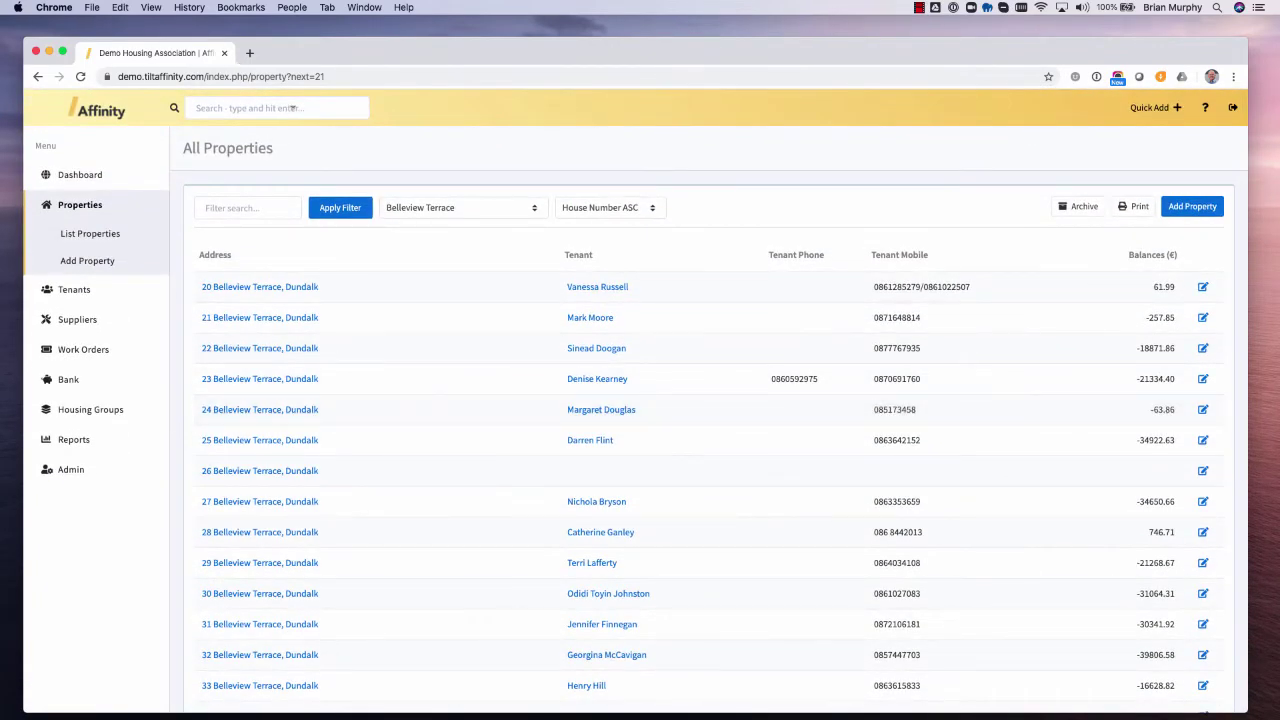
click(289, 109)
text(3 Belle)
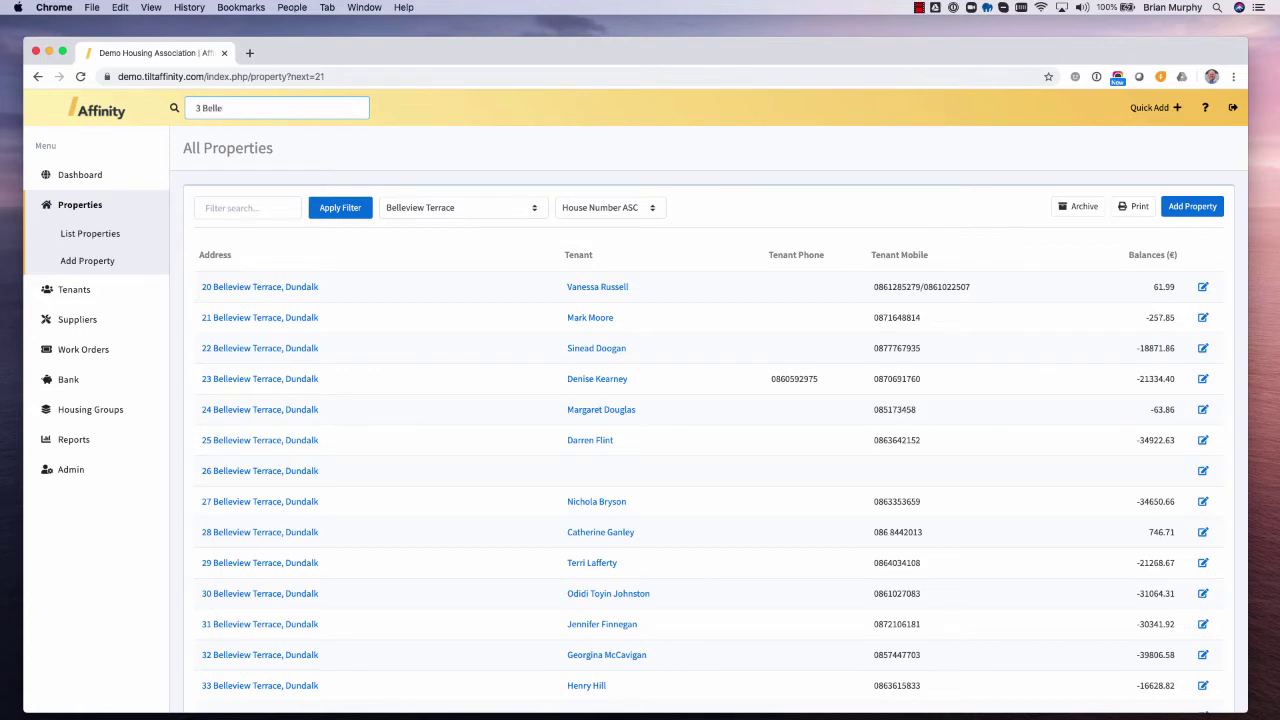
key(Return)
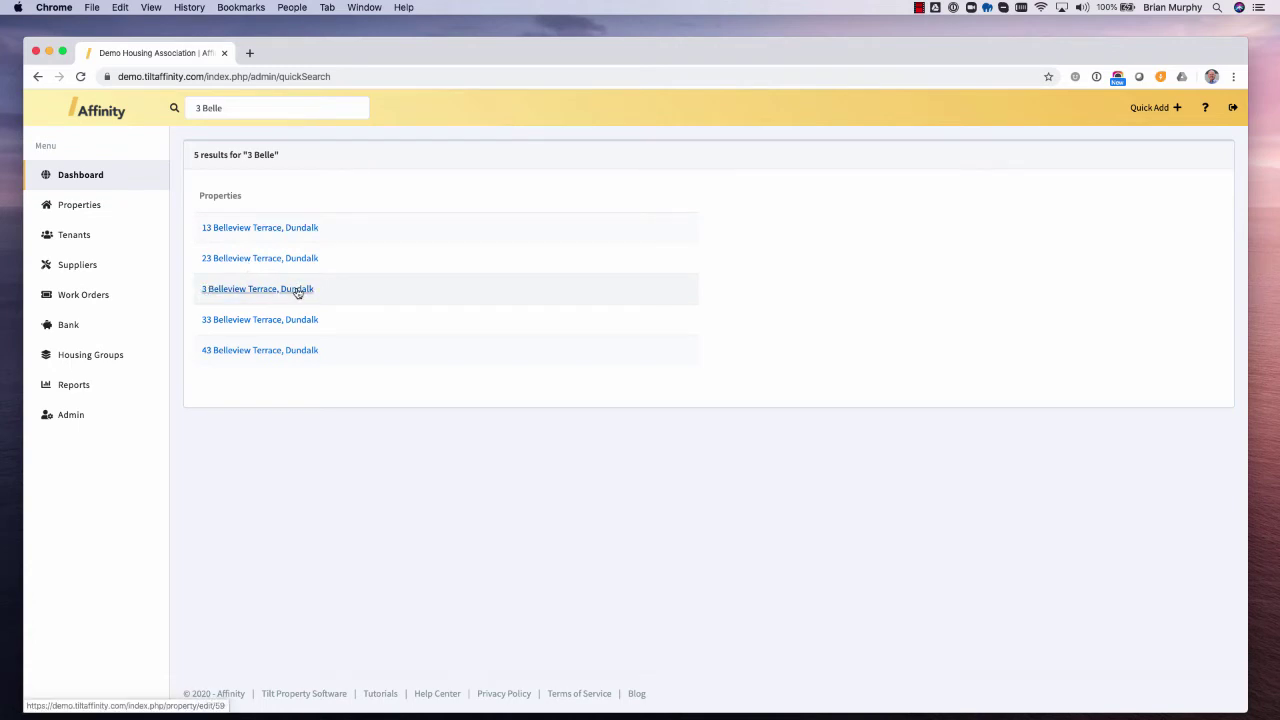
click(297, 290)
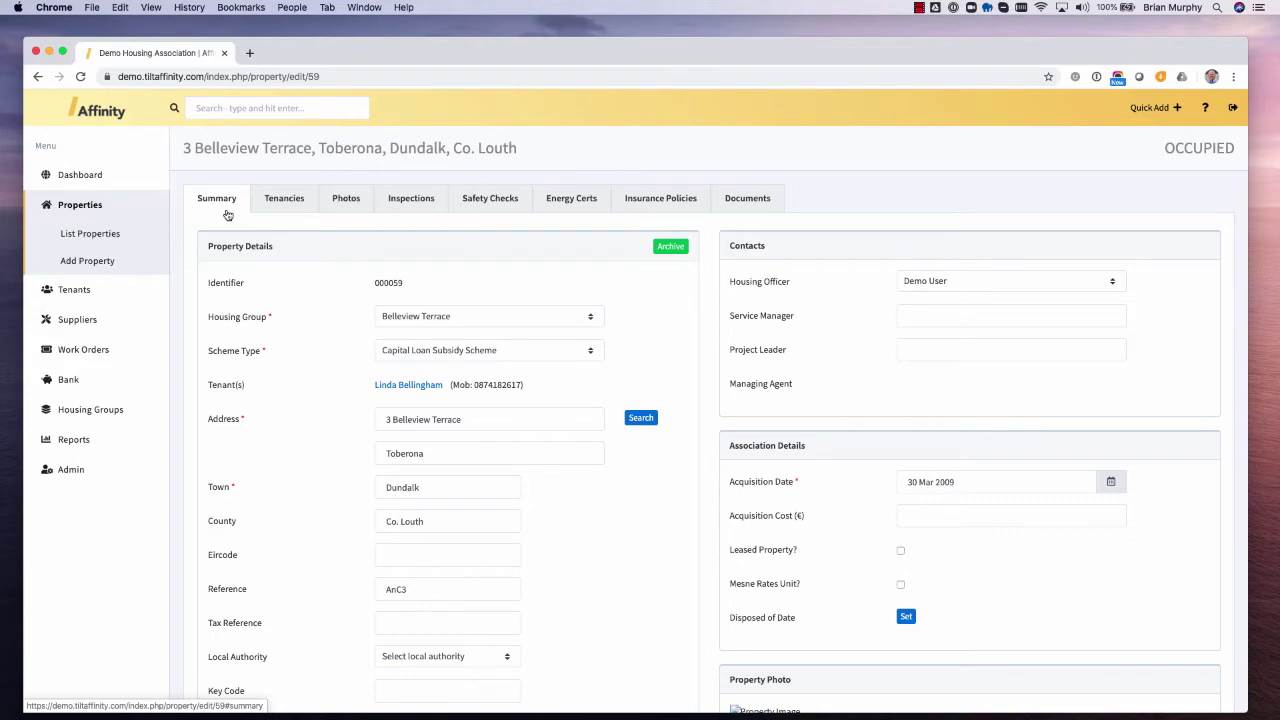
- Enter the care alert 'Don't attend property alone' and update the property record
scroll(685, 378, down, 5)
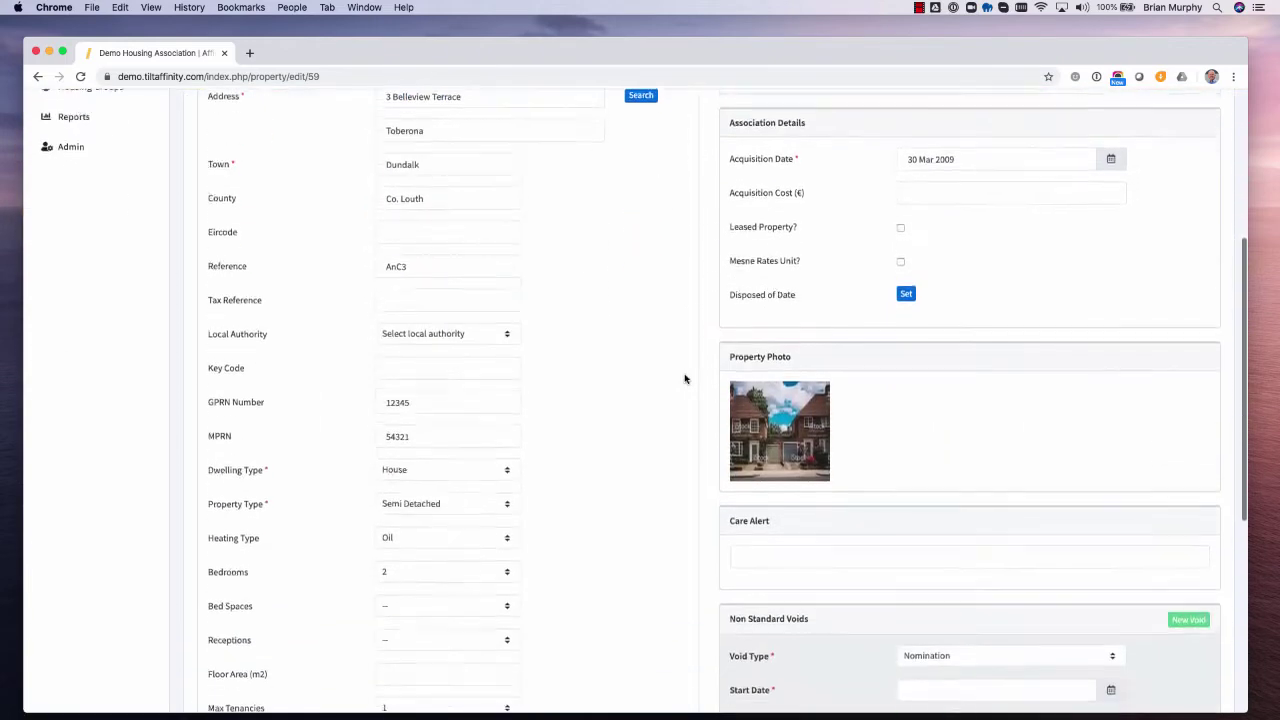
scroll(685, 378, down, 3)
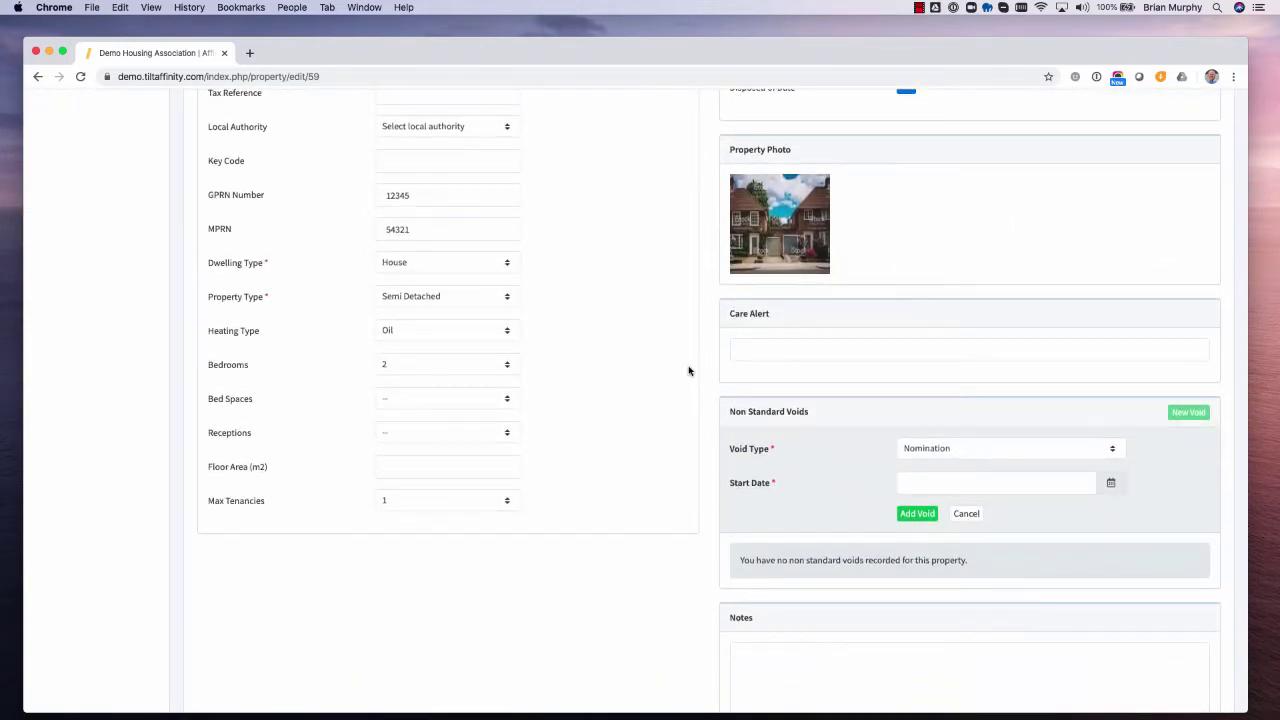
scroll(688, 371, down, 1)
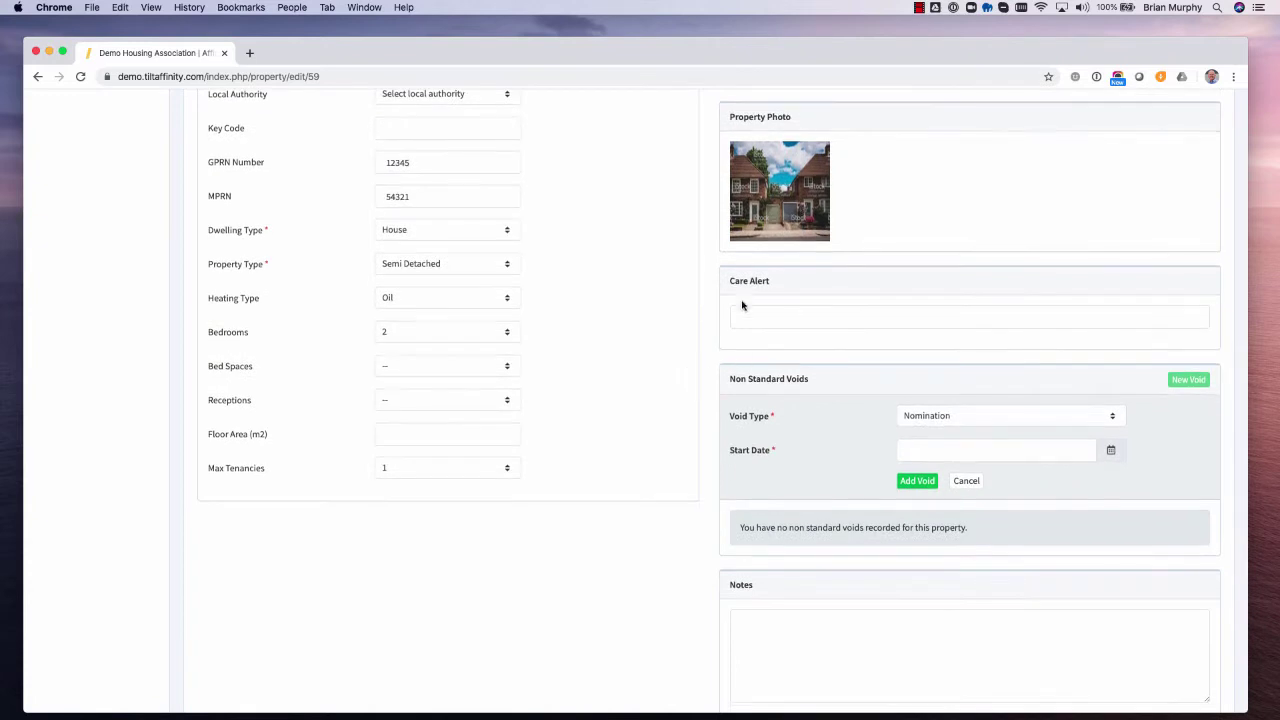
drag(731, 281, 766, 272)
click(768, 315)
text(Don't)
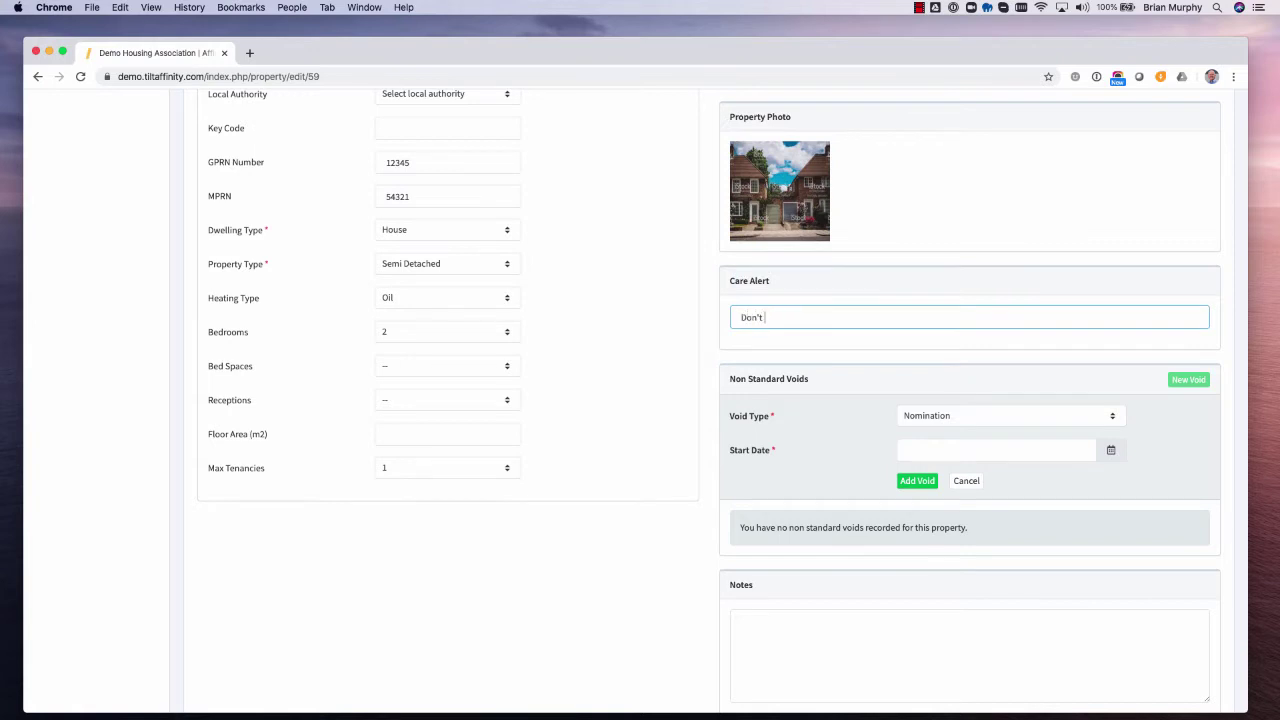
text( attend property alone)
scroll(962, 404, down, 3)
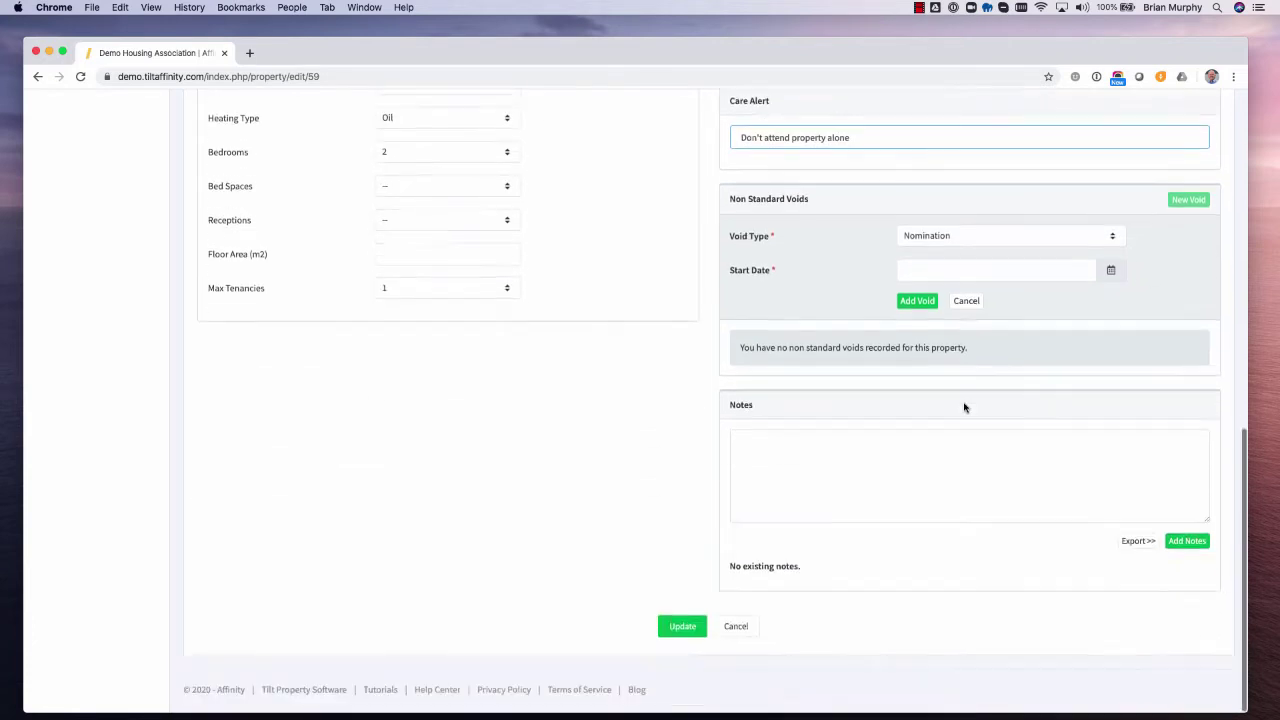
click(686, 632)
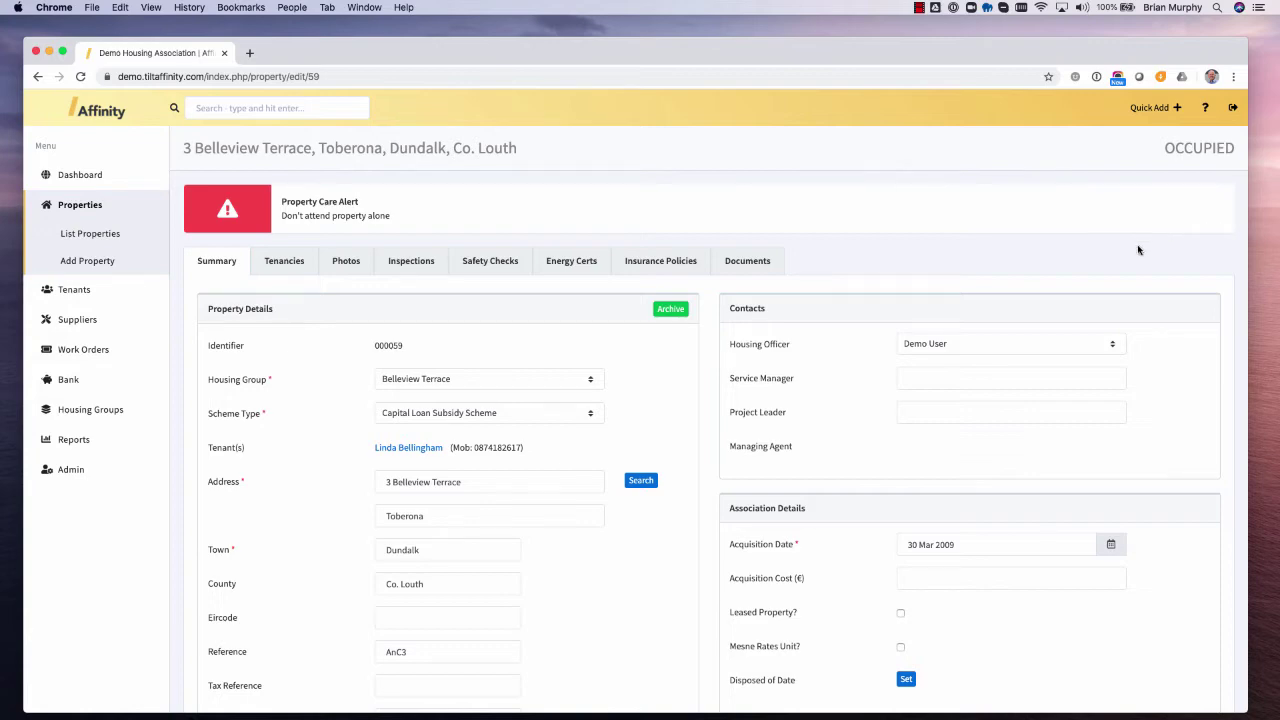
scroll(1142, 295, down, 10)
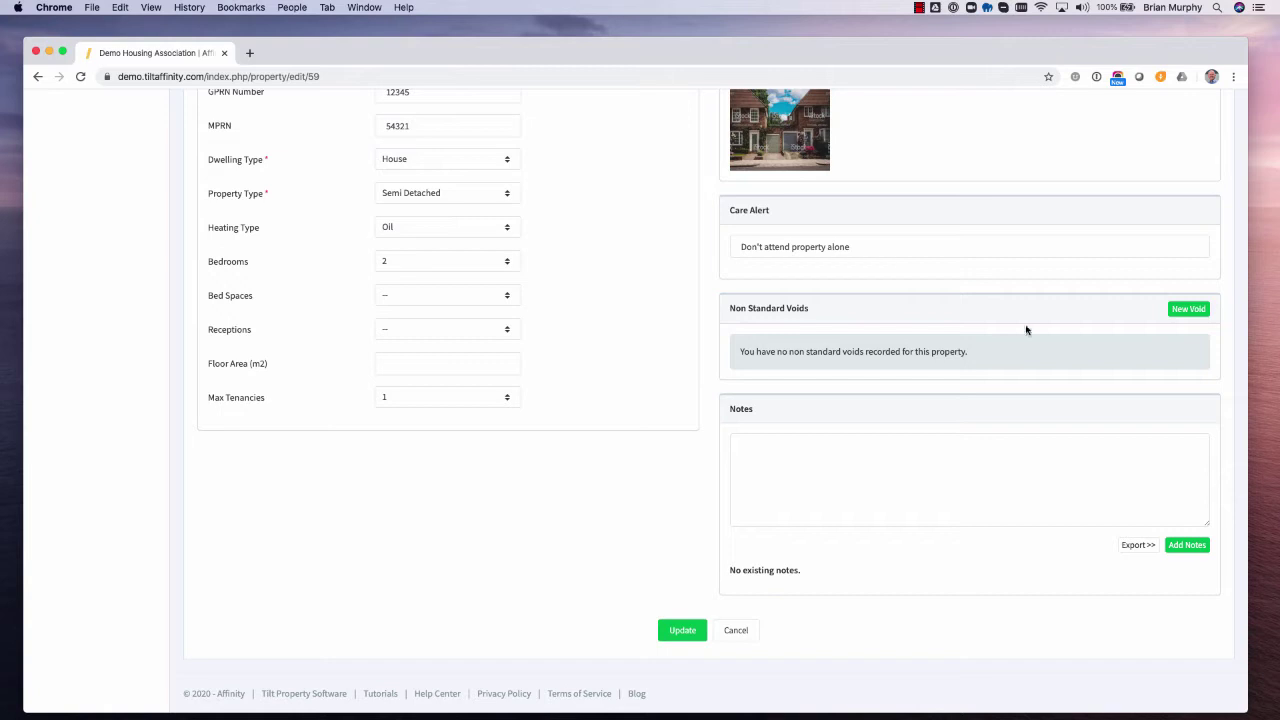
click(1183, 312)
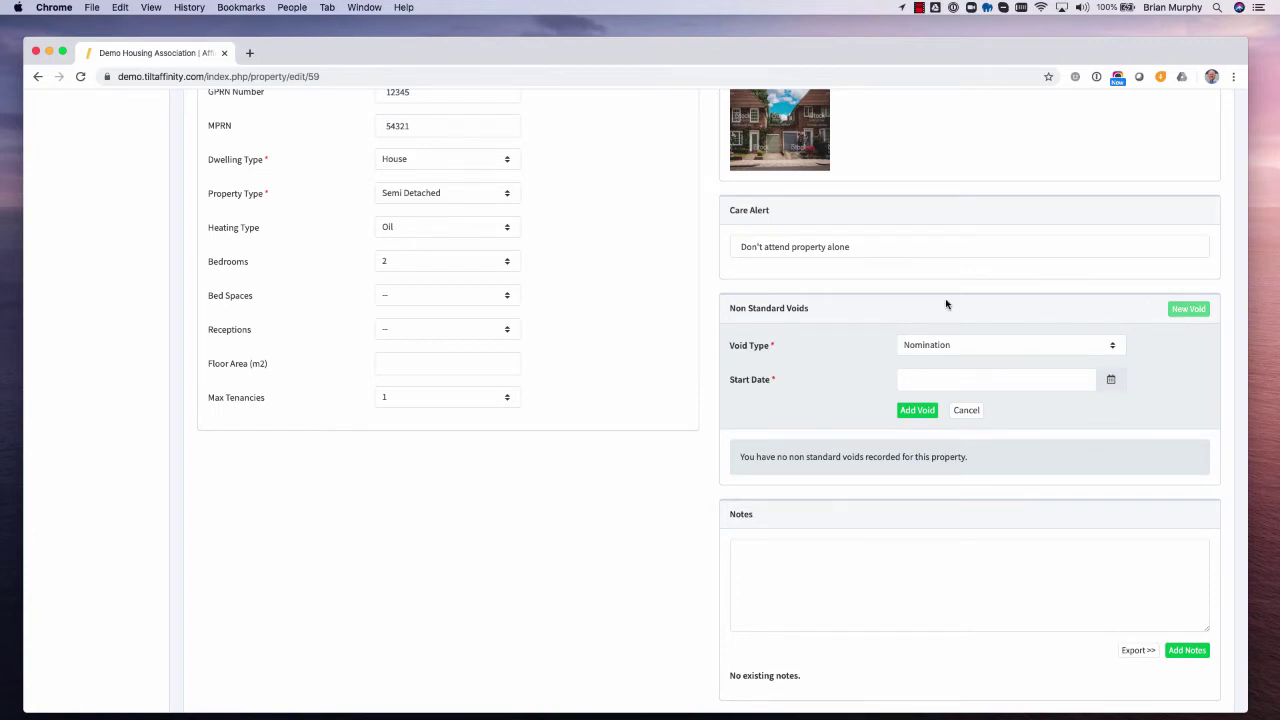
click(1028, 344)
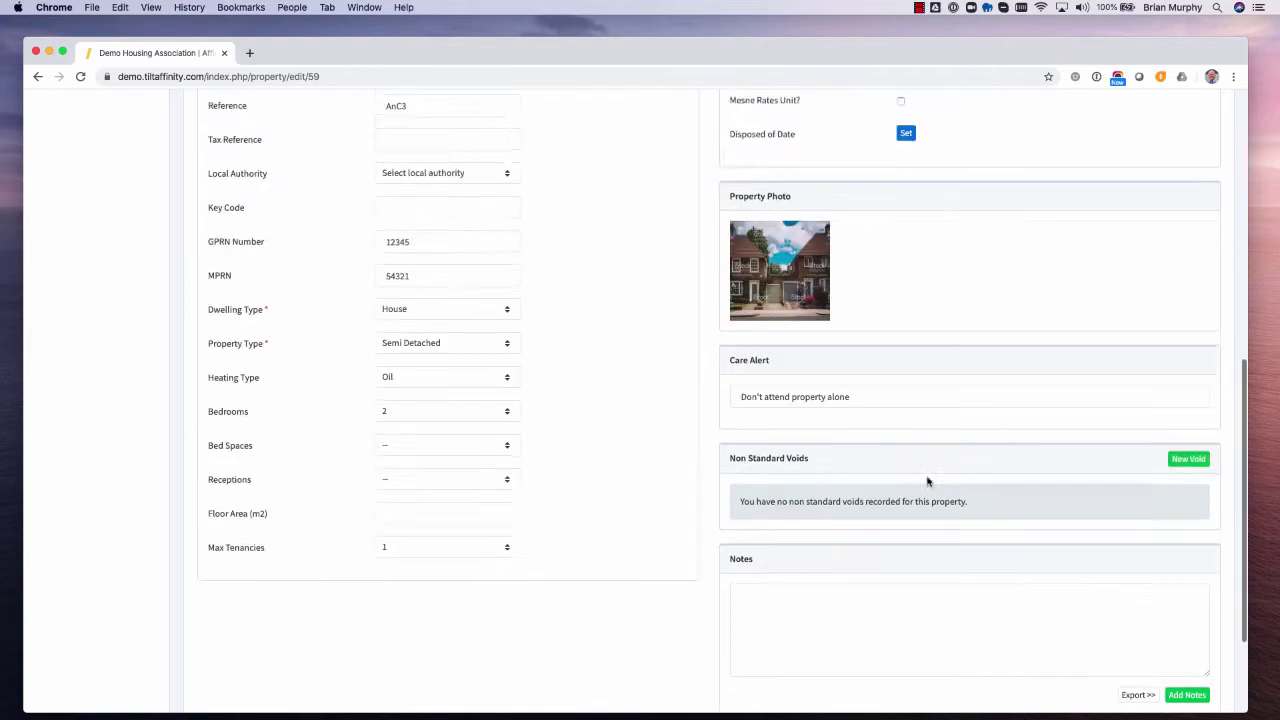
scroll(926, 470, down, 3)
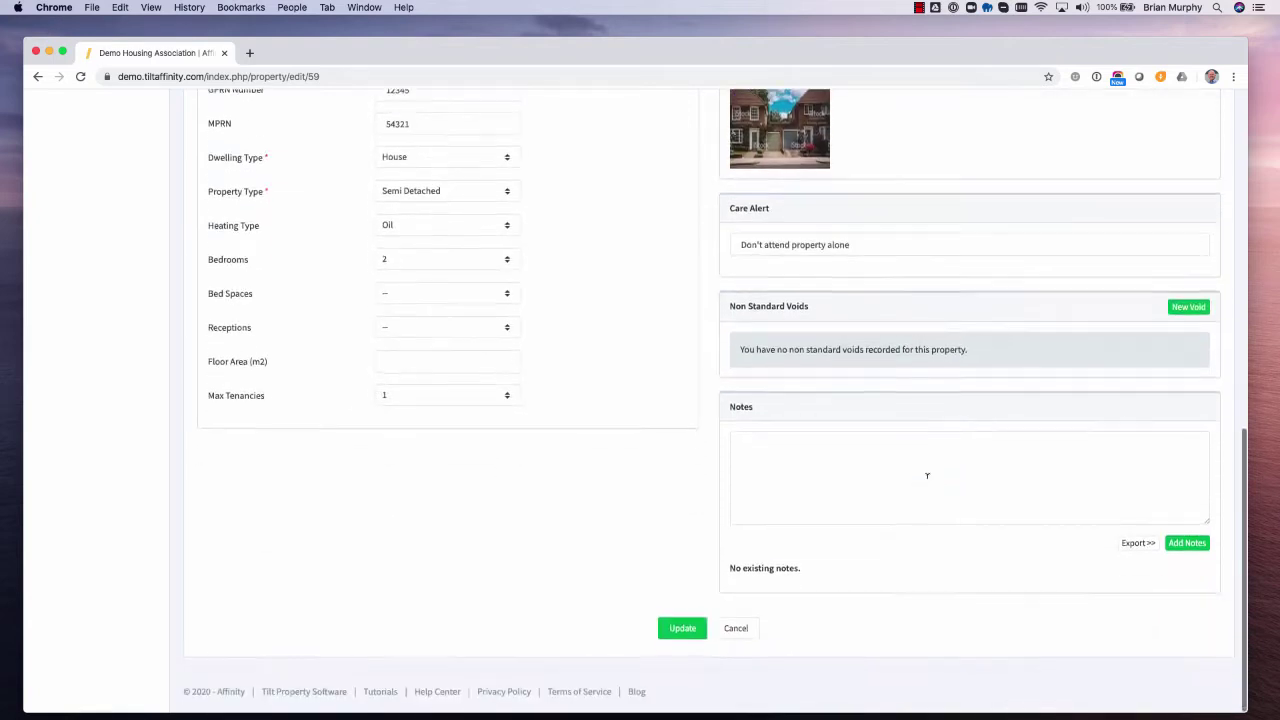
click(879, 450)
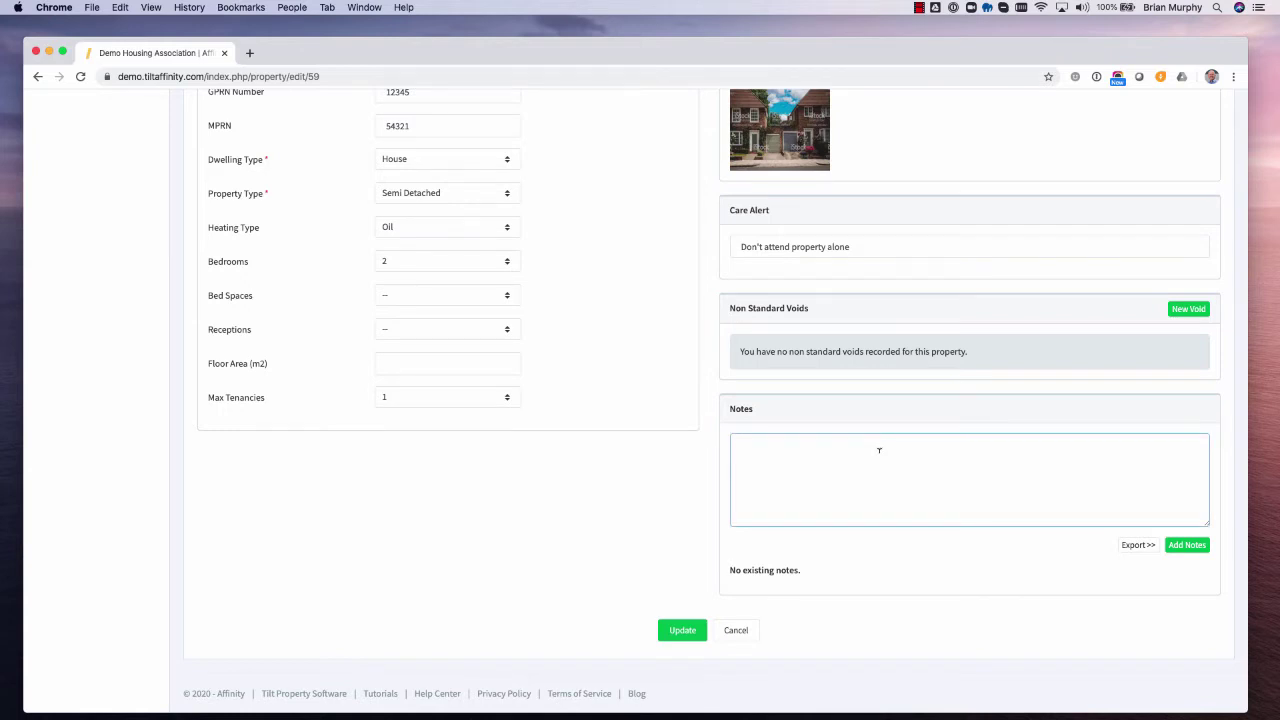
text(Some notes re this)
text(property)
click(1187, 544)
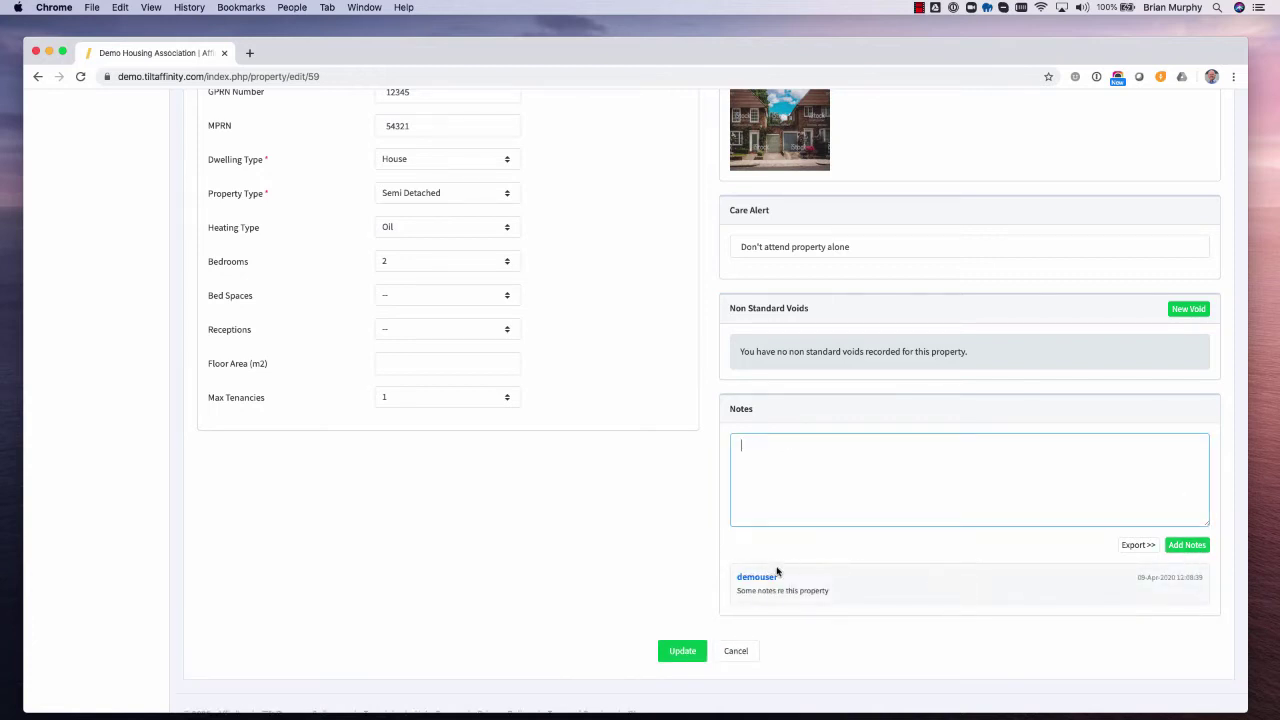
drag(1139, 577, 1190, 577)
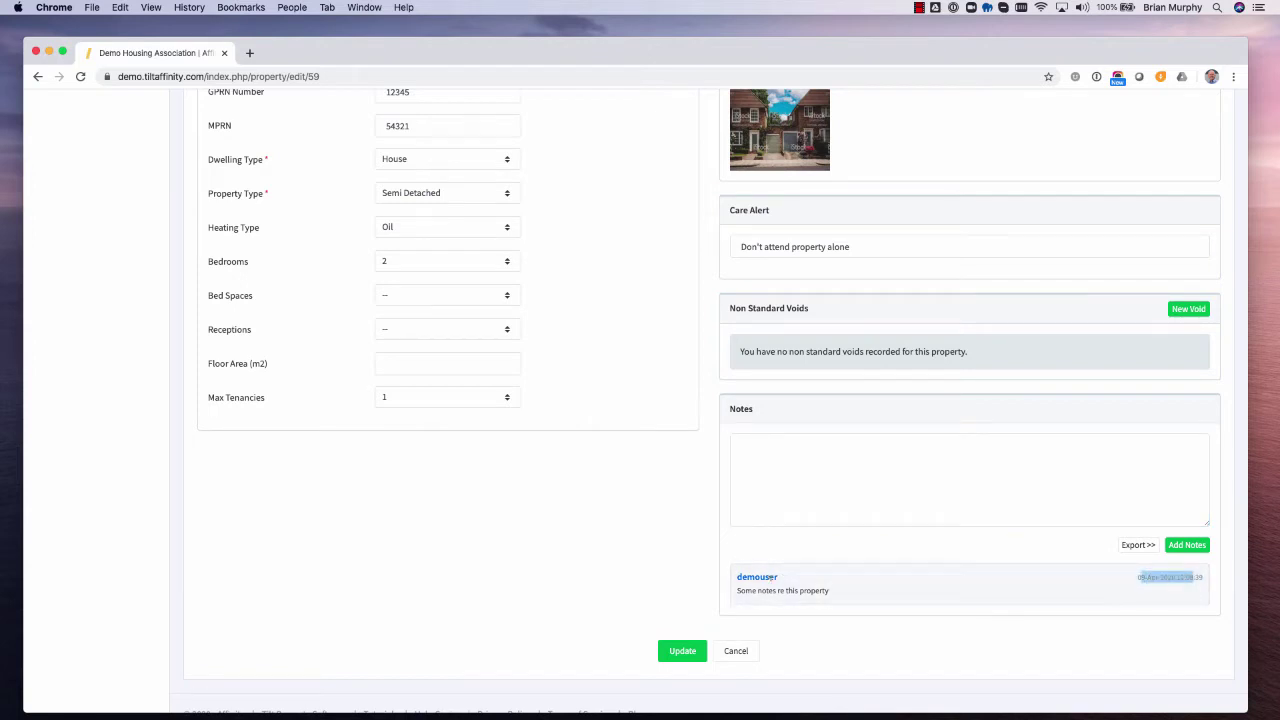
scroll(768, 578, down, 1)
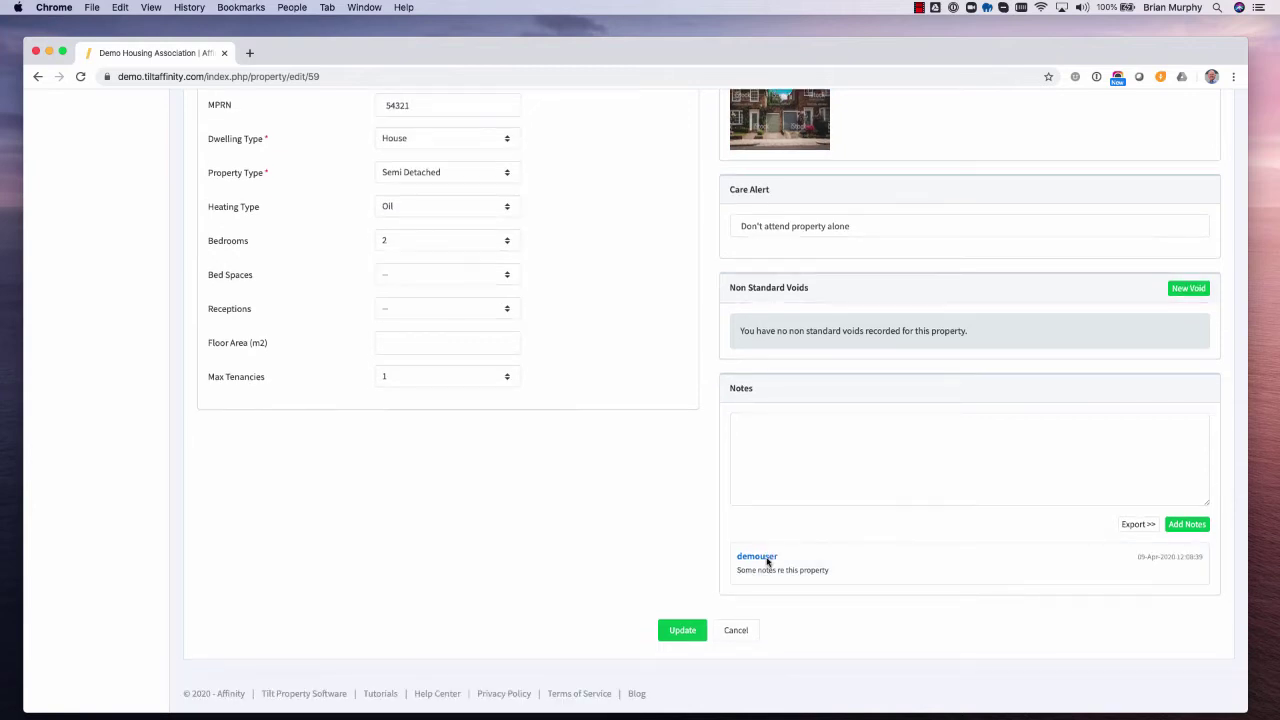
scroll(768, 561, up, 10)
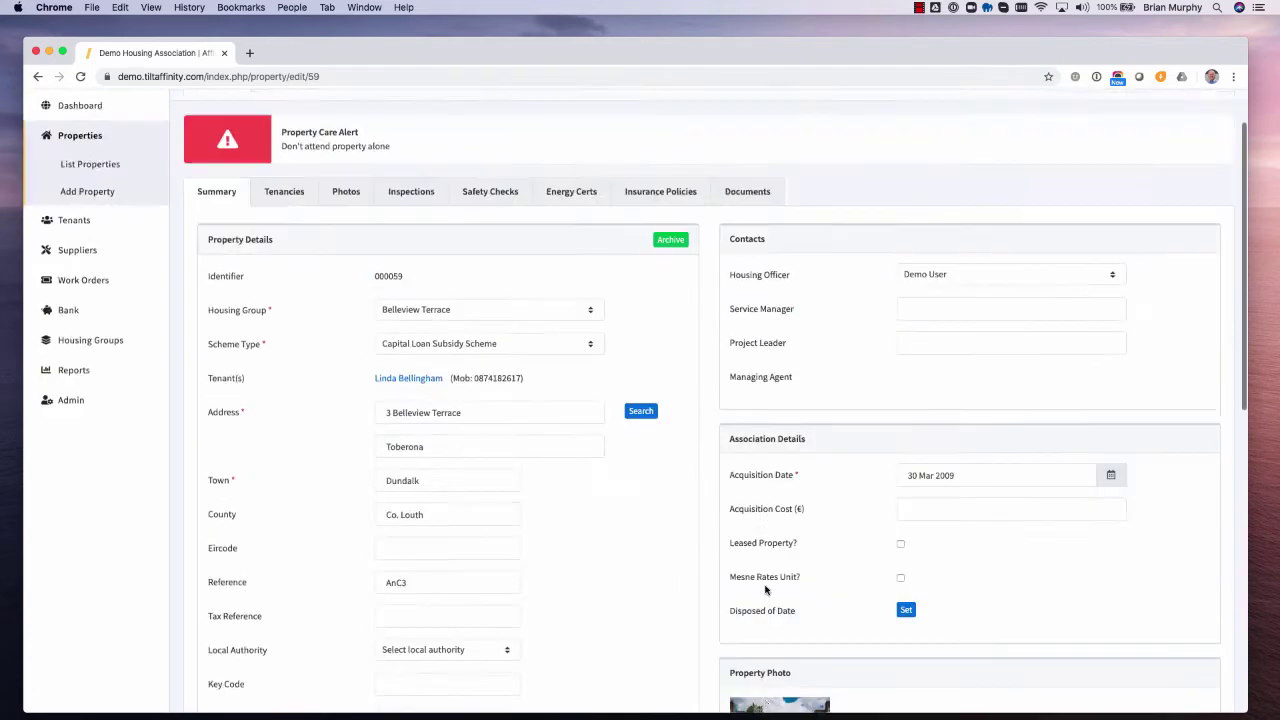
- View the property's Tenancies and Photos, then its Inspections list
click(280, 262)
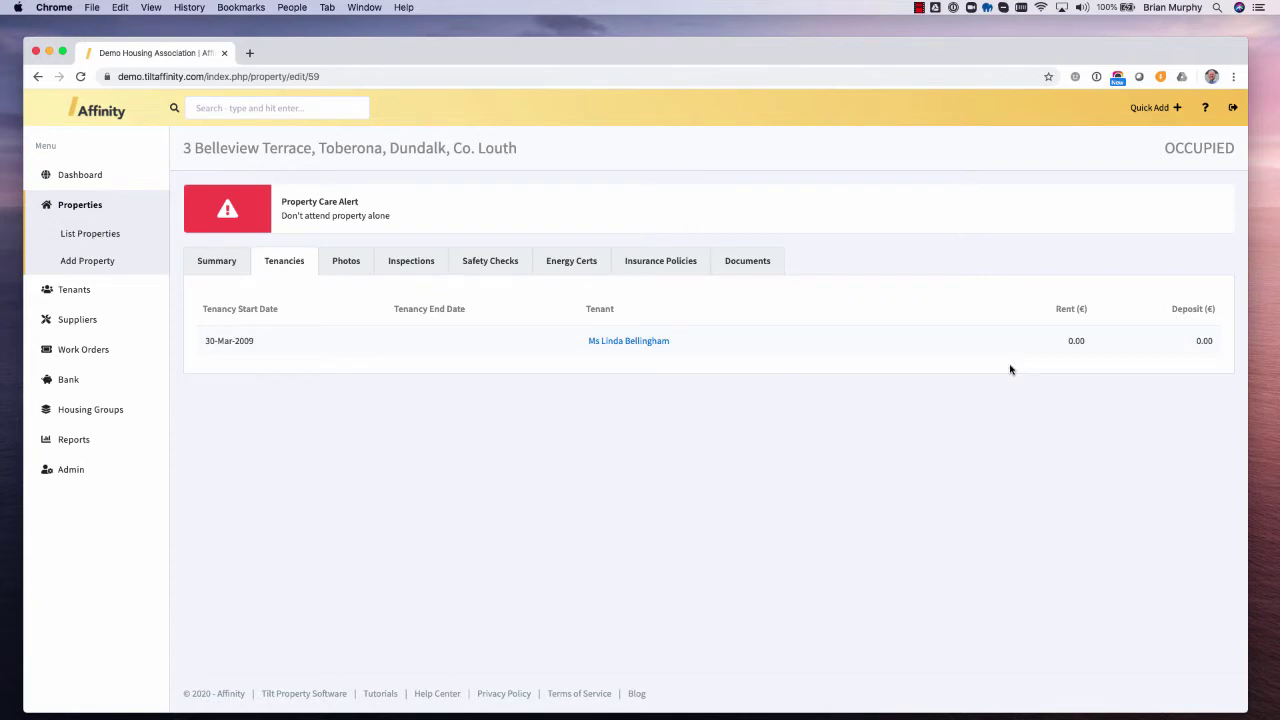
click(355, 265)
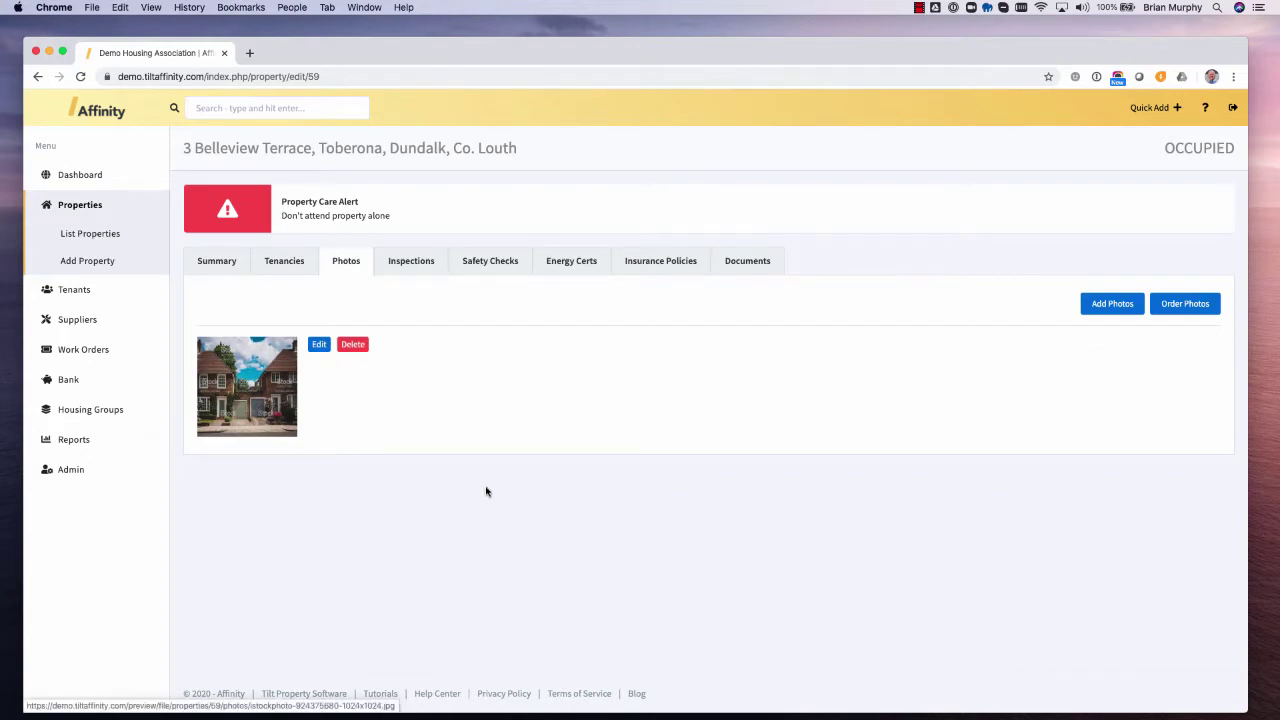
click(418, 273)
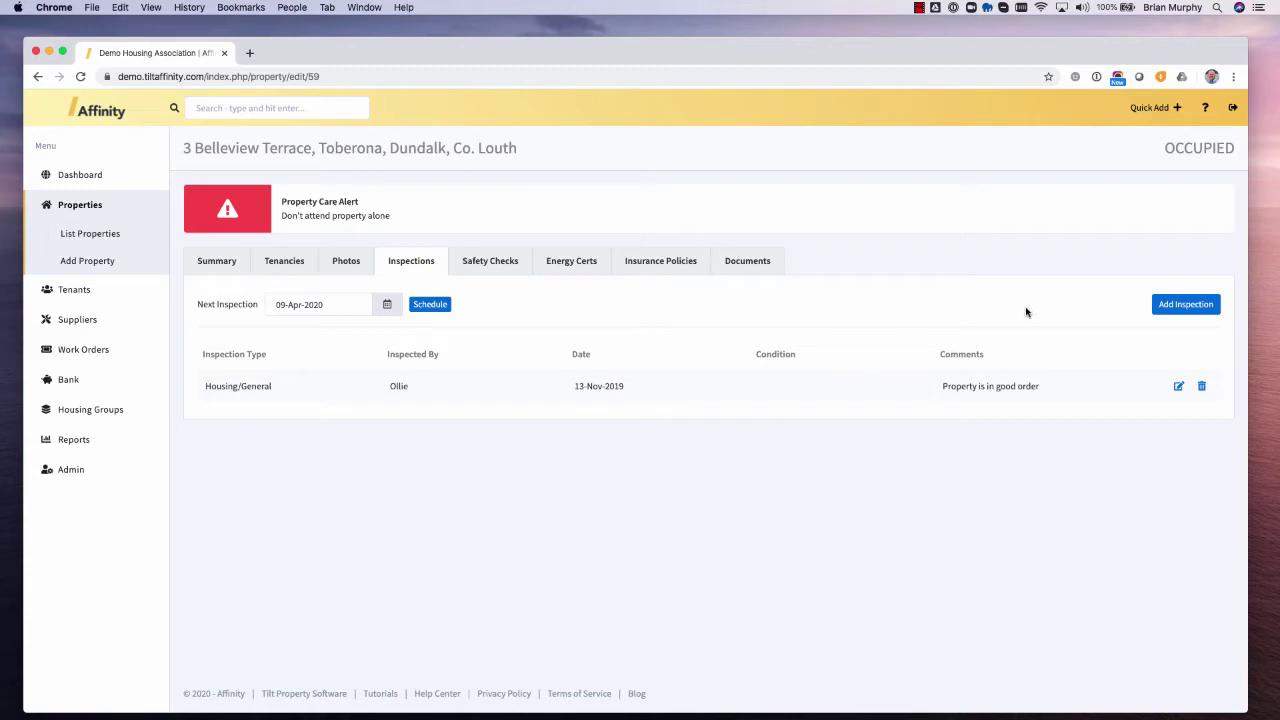
- Add a Housing/General inspection with the inspector's name, Very Good condition and comment 'Property in excellent order'
click(1192, 307)
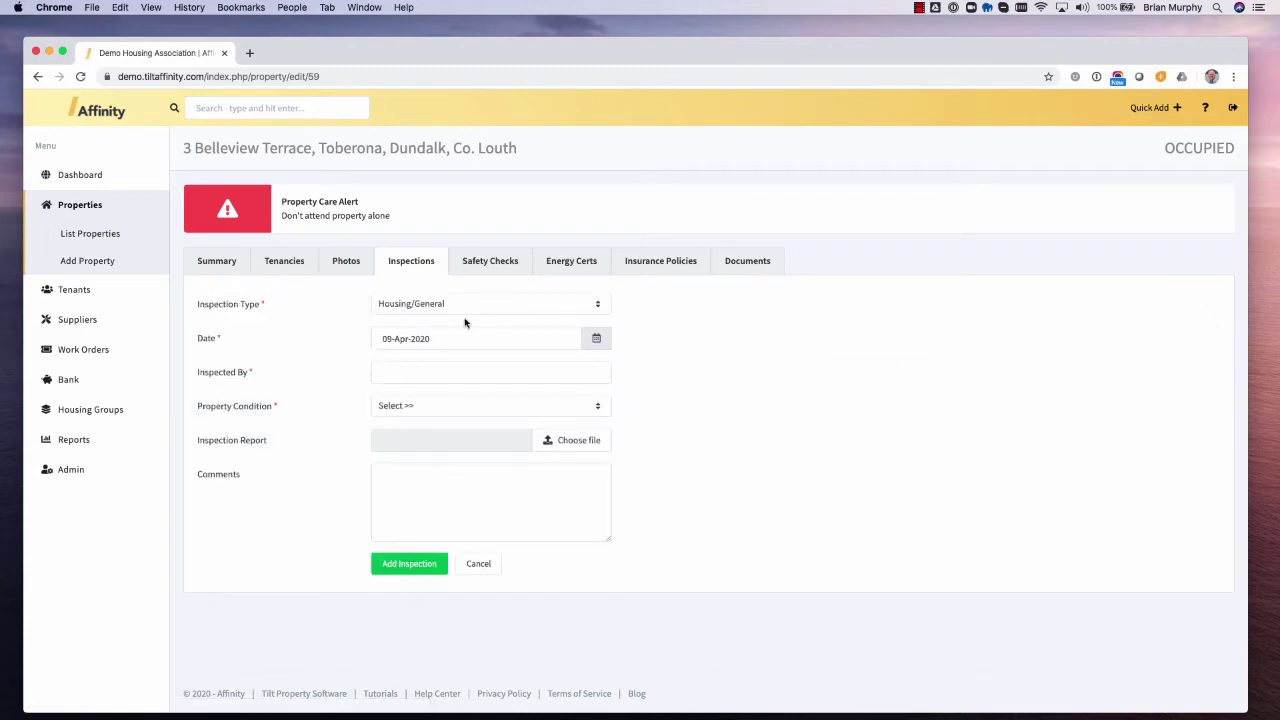
click(458, 304)
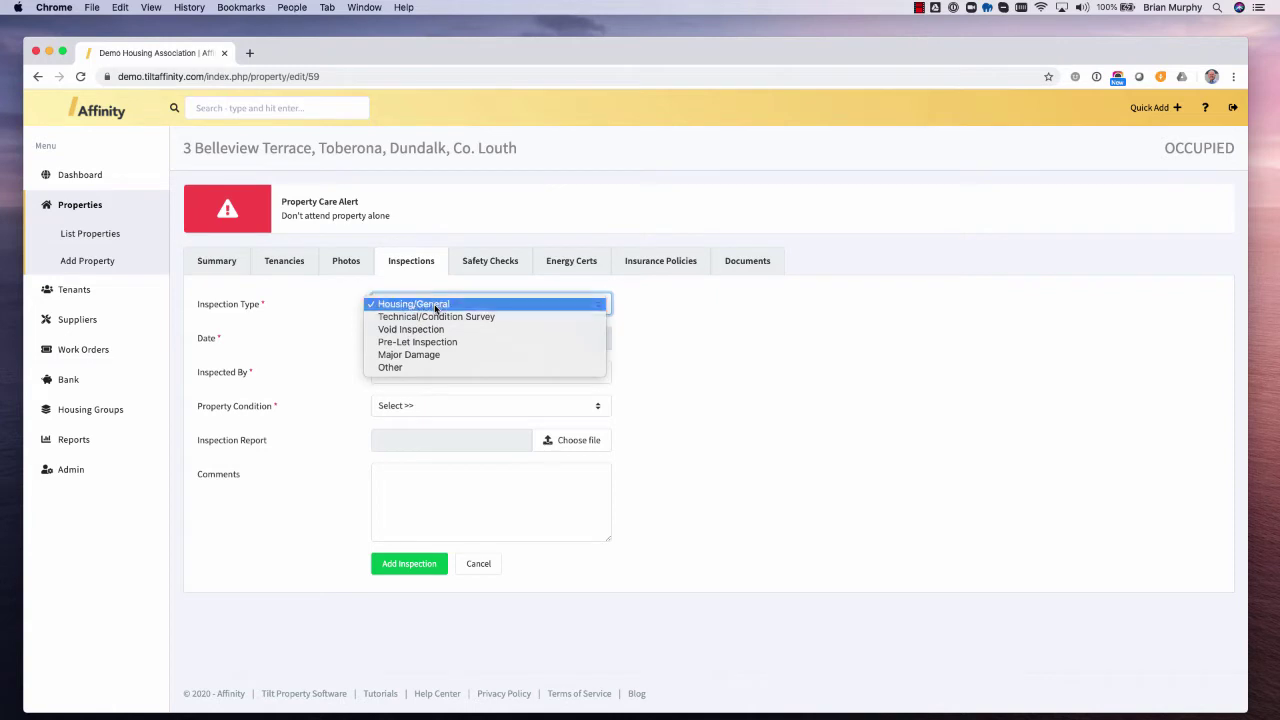
click(435, 309)
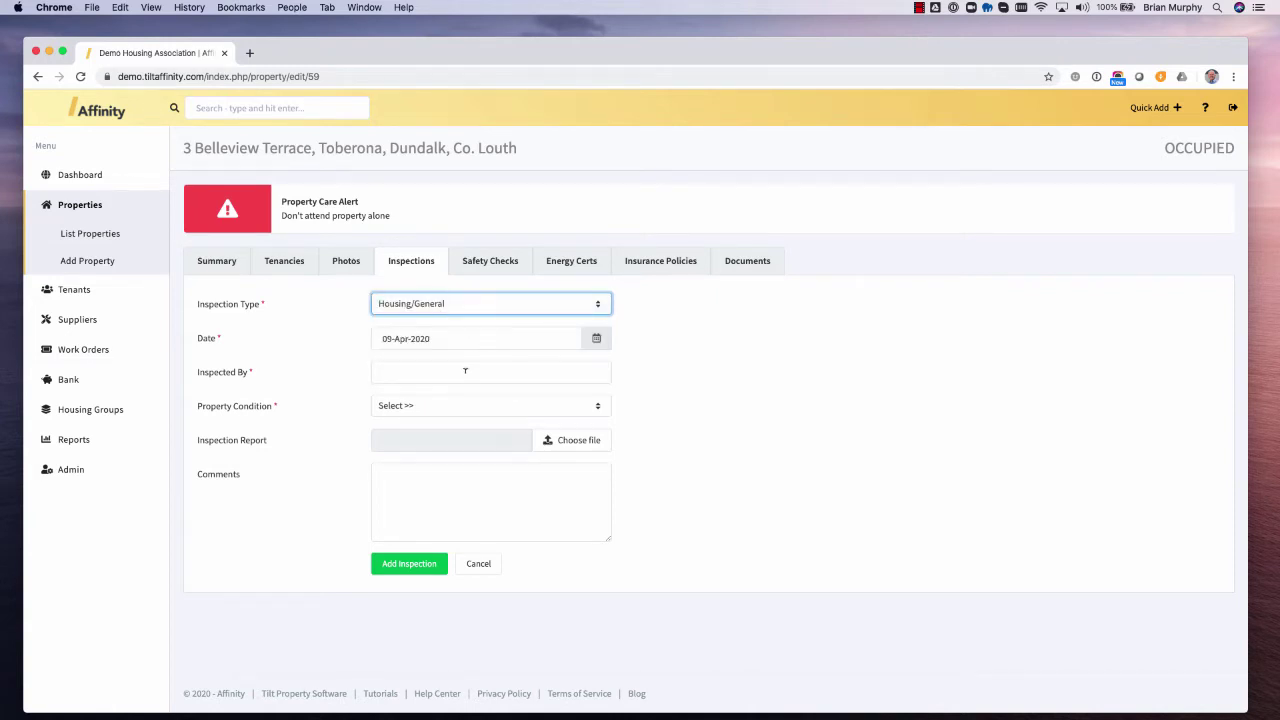
click(460, 372)
text(Brian)
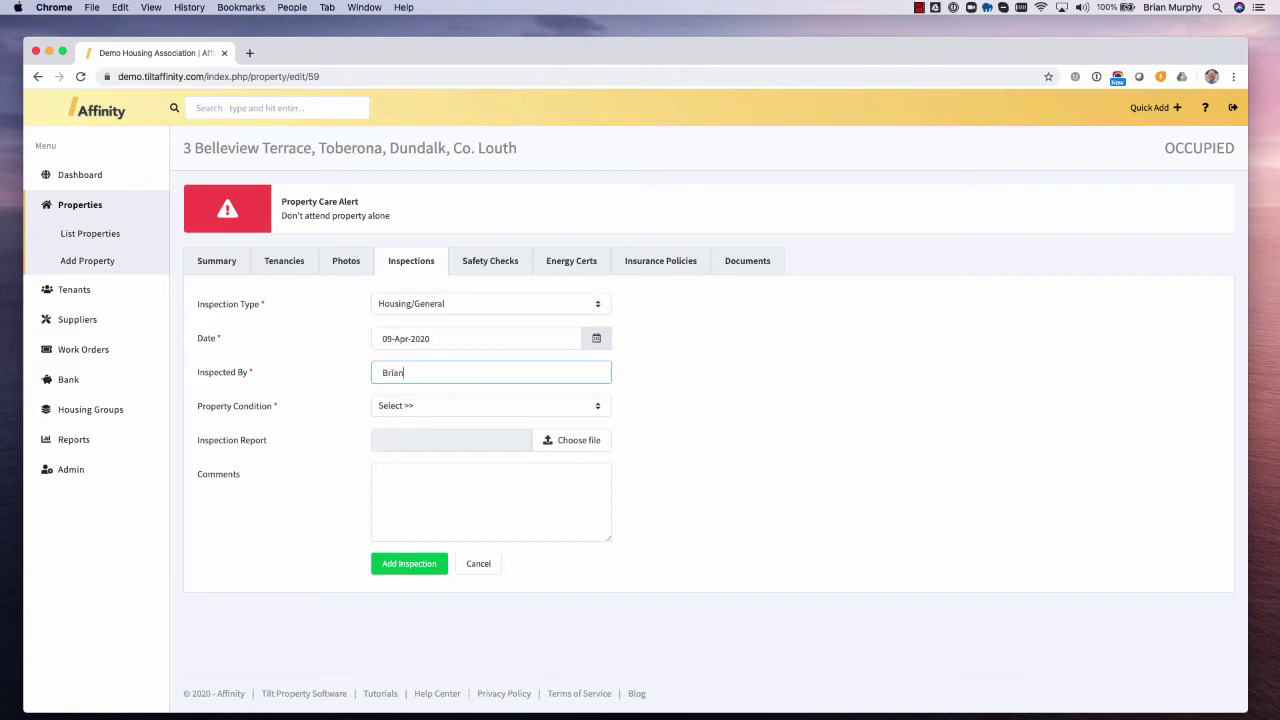
click(428, 408)
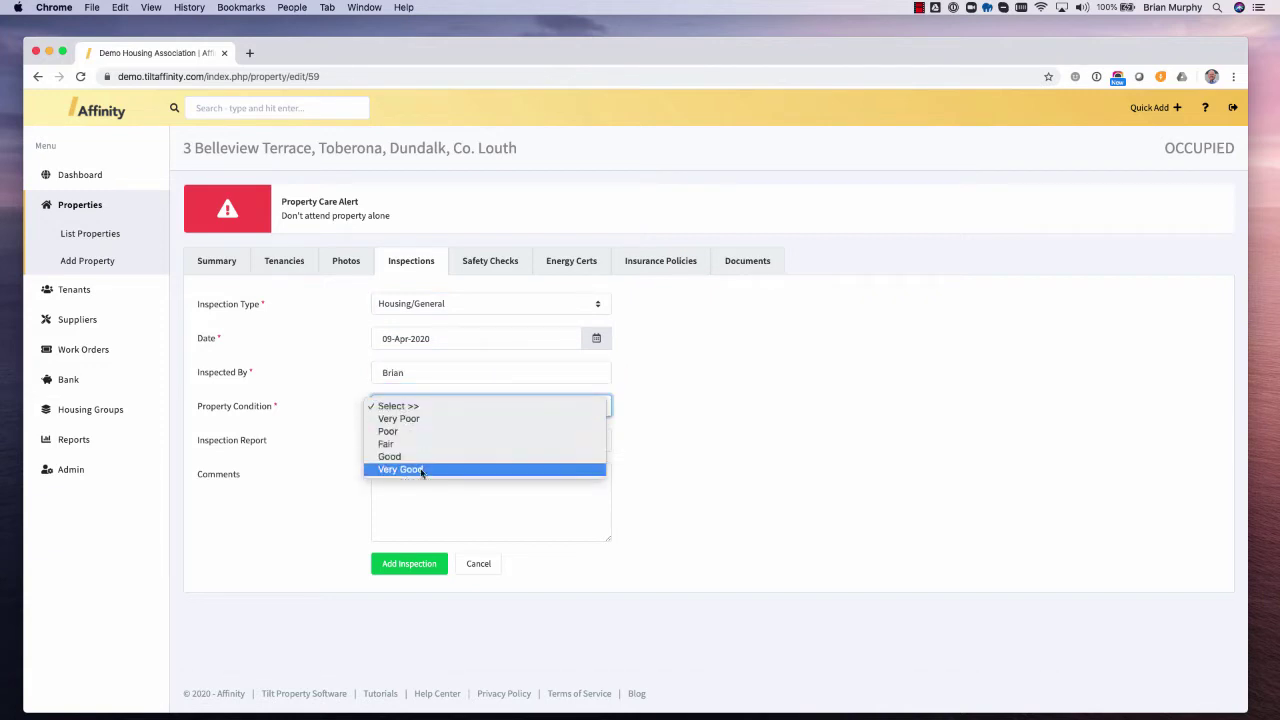
click(450, 469)
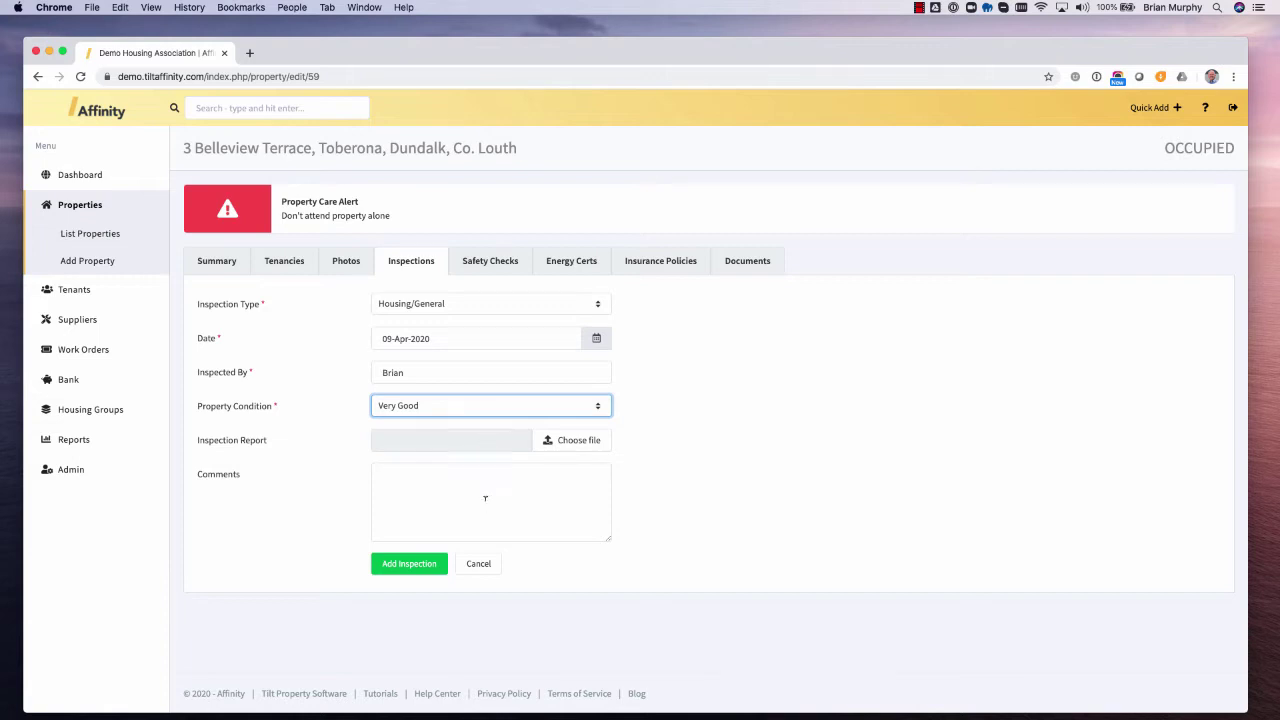
click(431, 486)
text(Property )
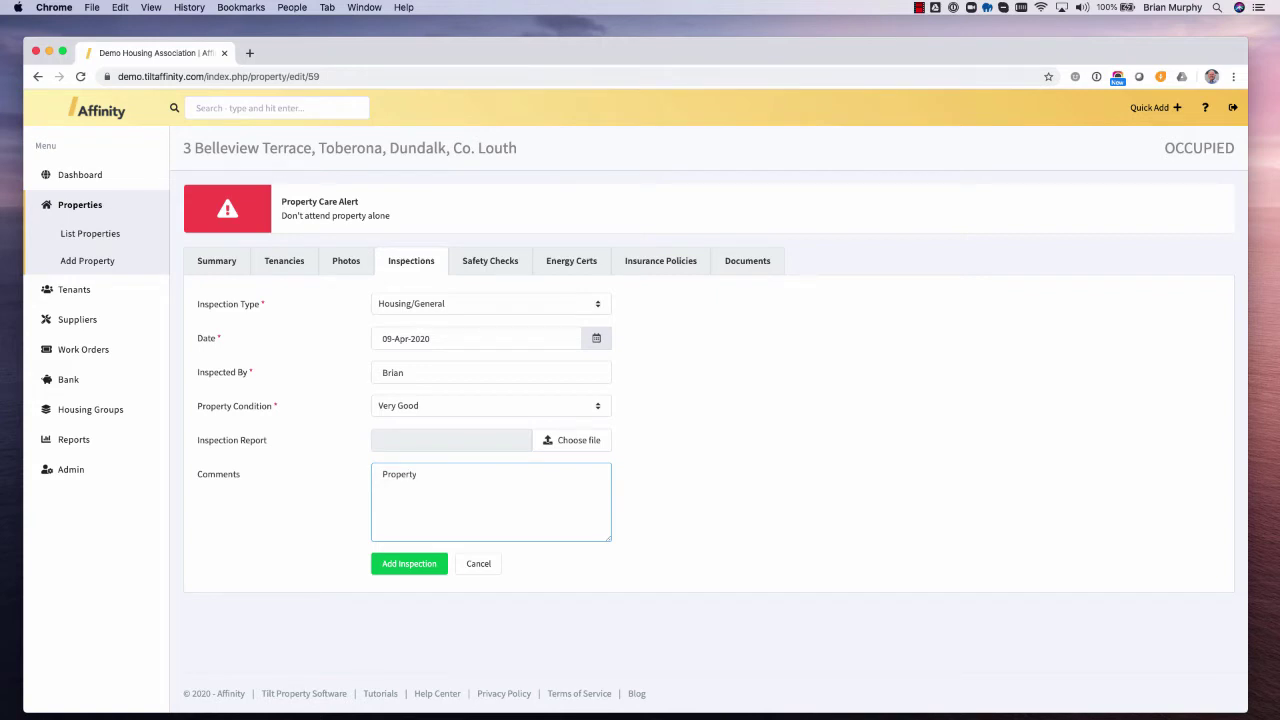
text(in excellent order)
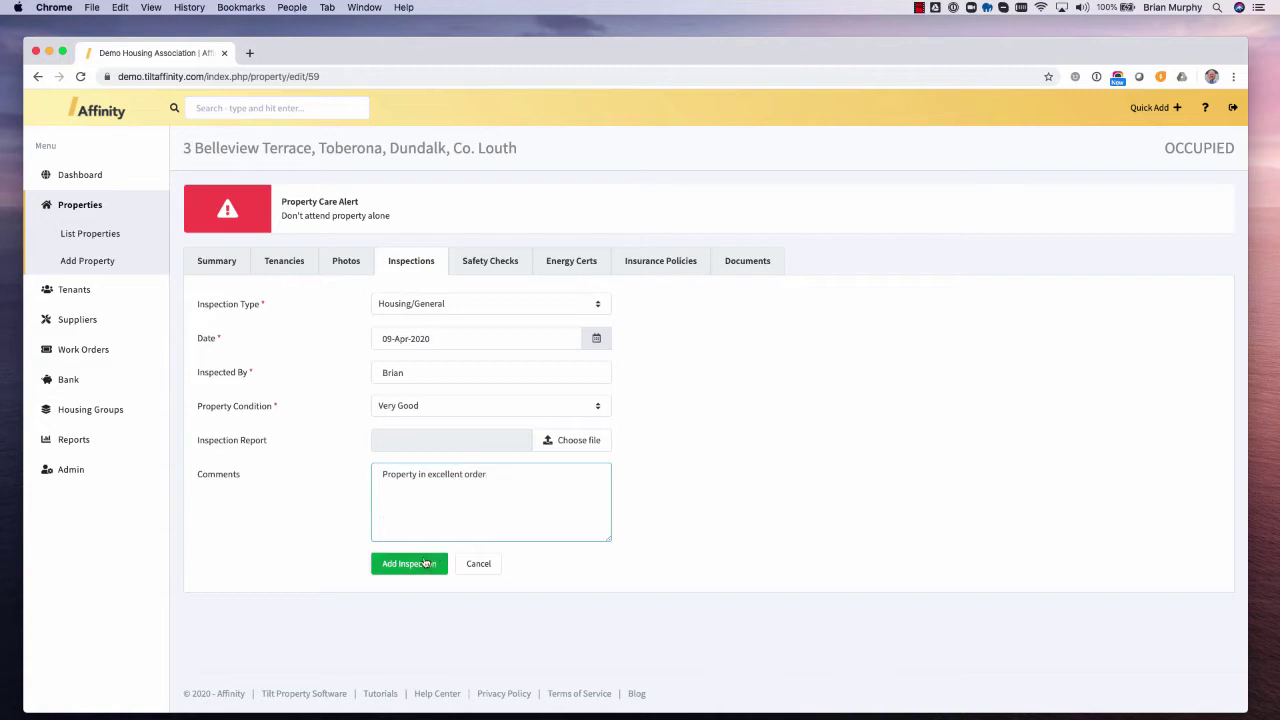
click(424, 563)
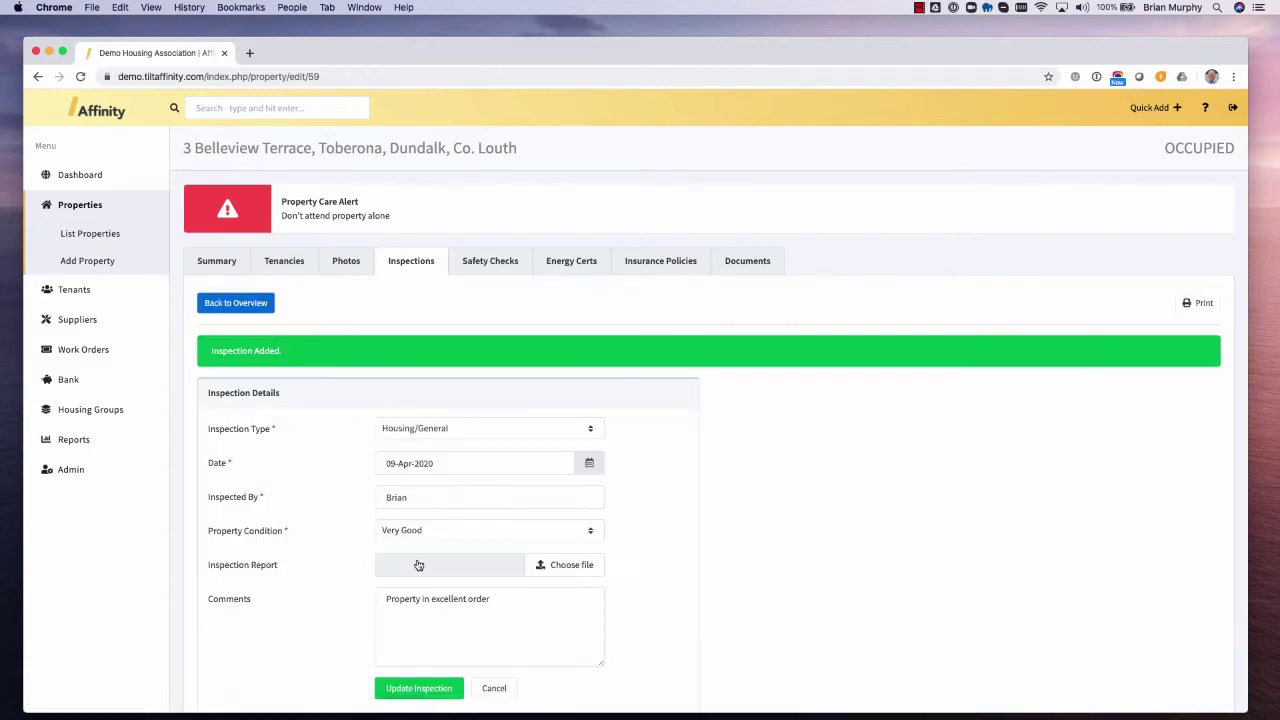
- Apply the House Inspection Sheet template to the 09-Apr-2020 inspection
scroll(418, 565, down, 5)
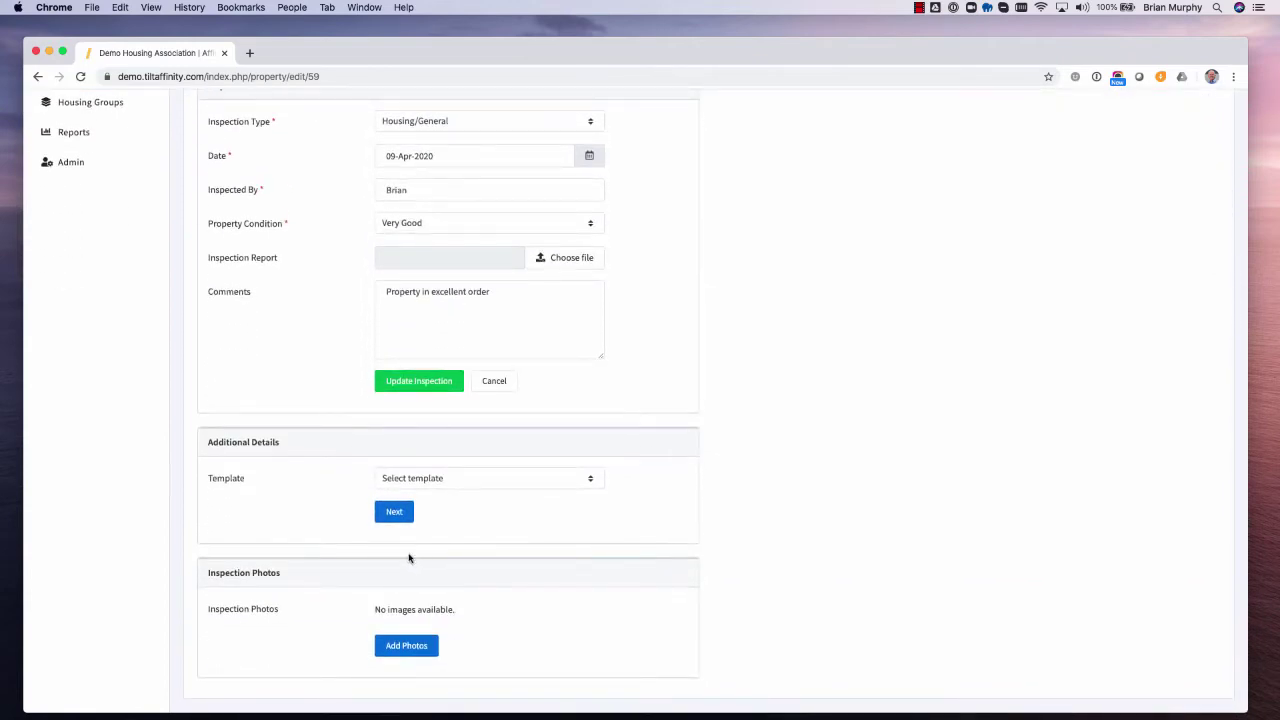
click(525, 481)
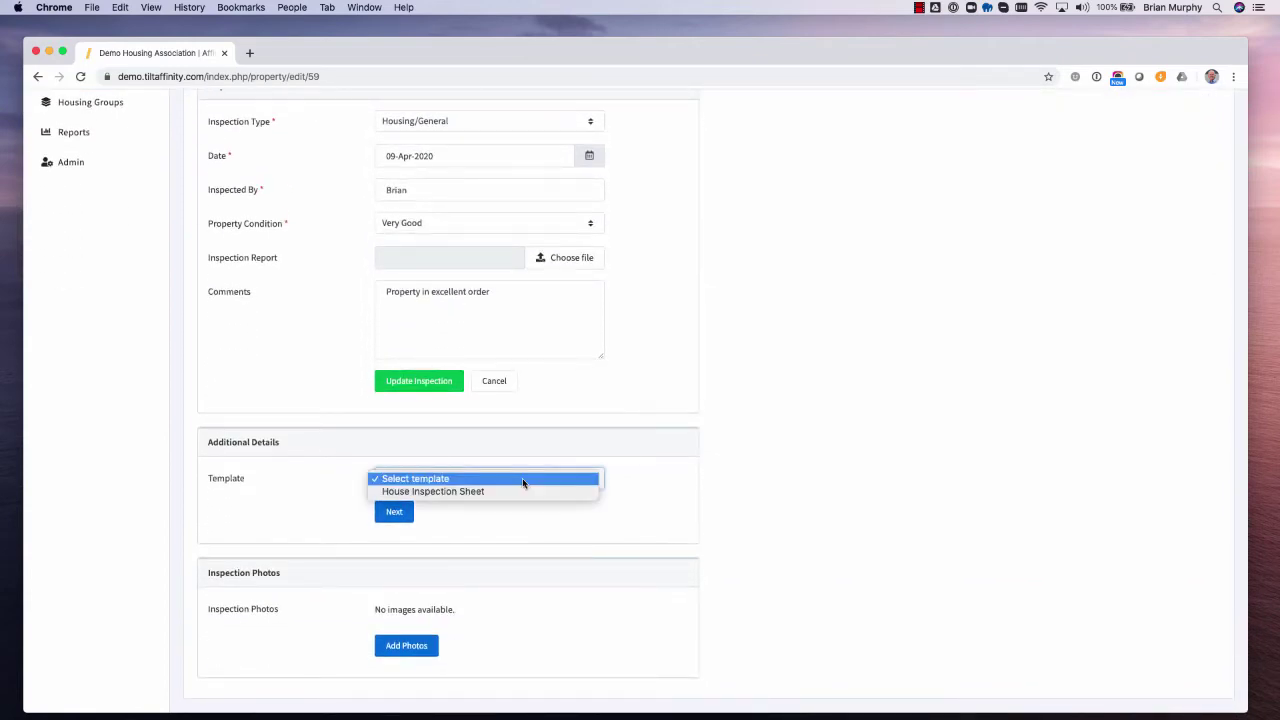
click(472, 492)
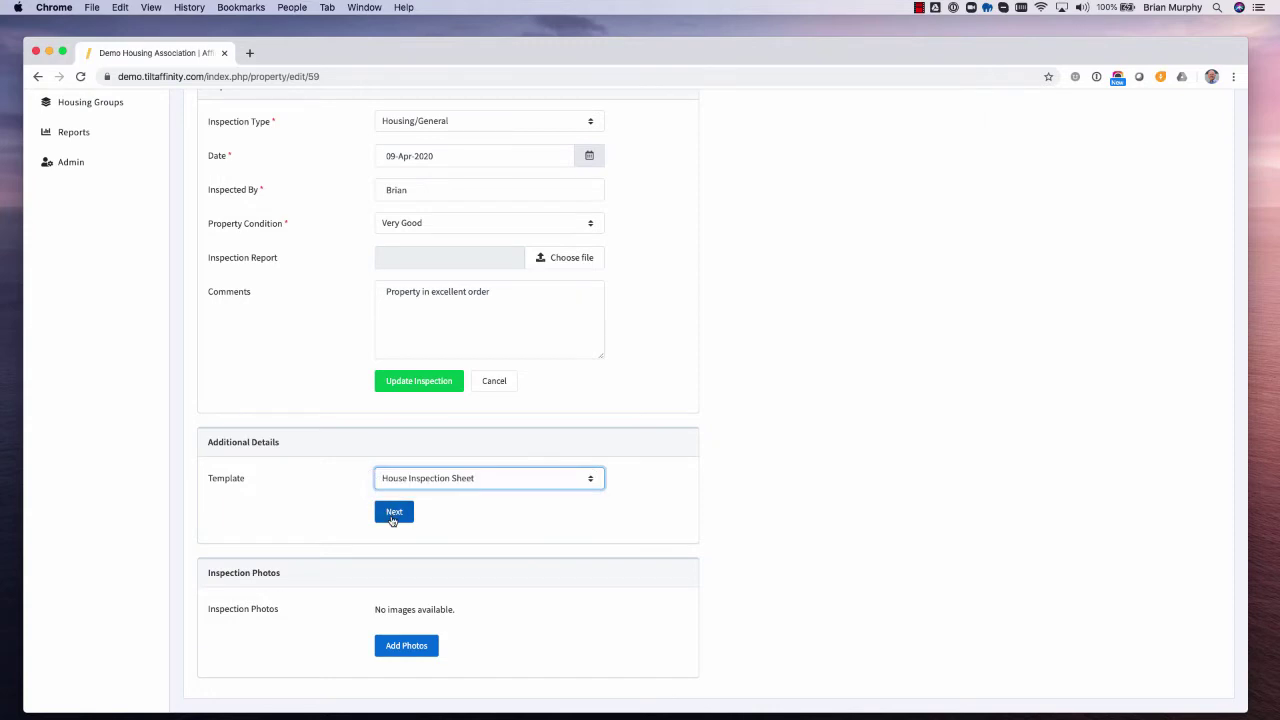
click(394, 513)
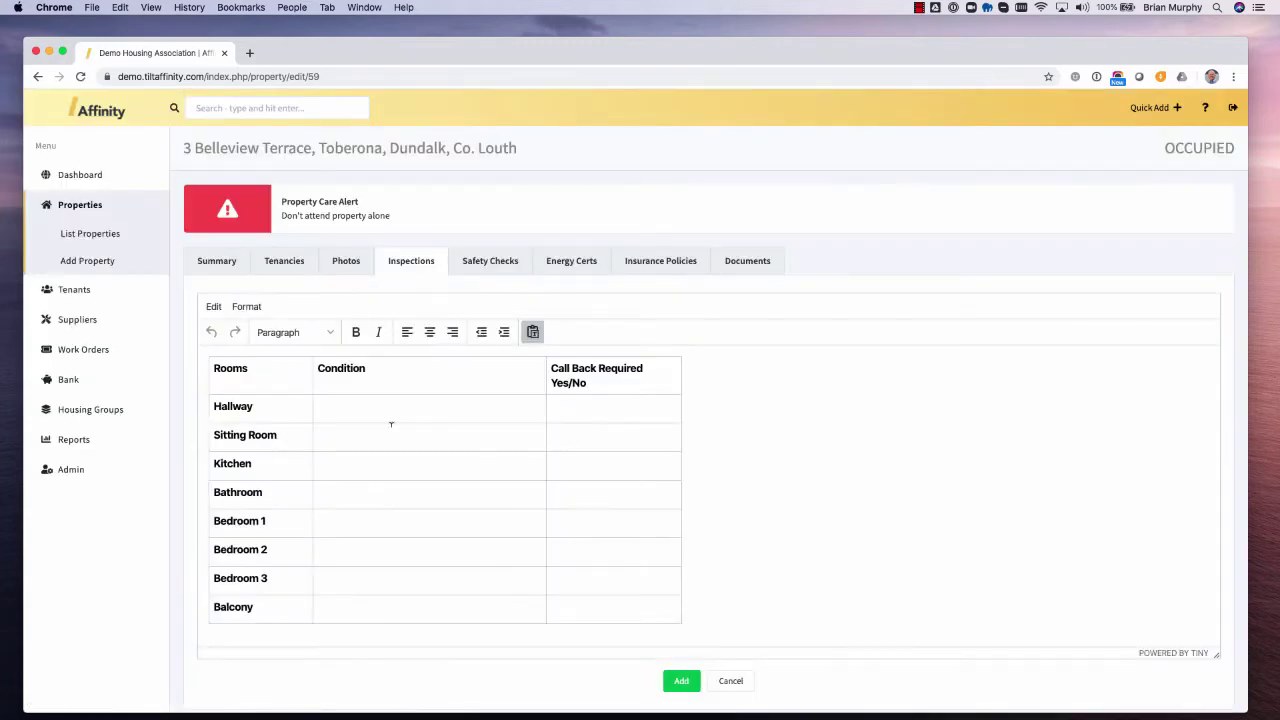
- Mark the Hallway condition 'OK', save the sheet, and scroll to Inspection Photos
click(398, 404)
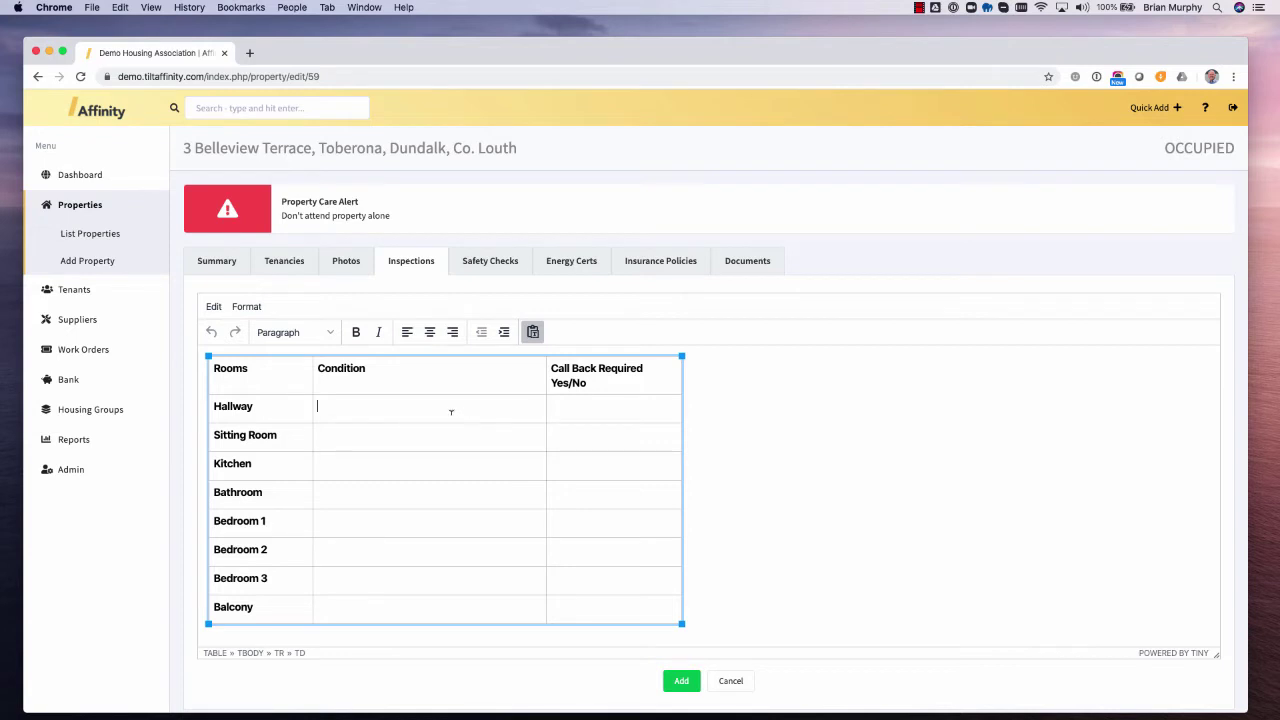
text(OK)
click(681, 680)
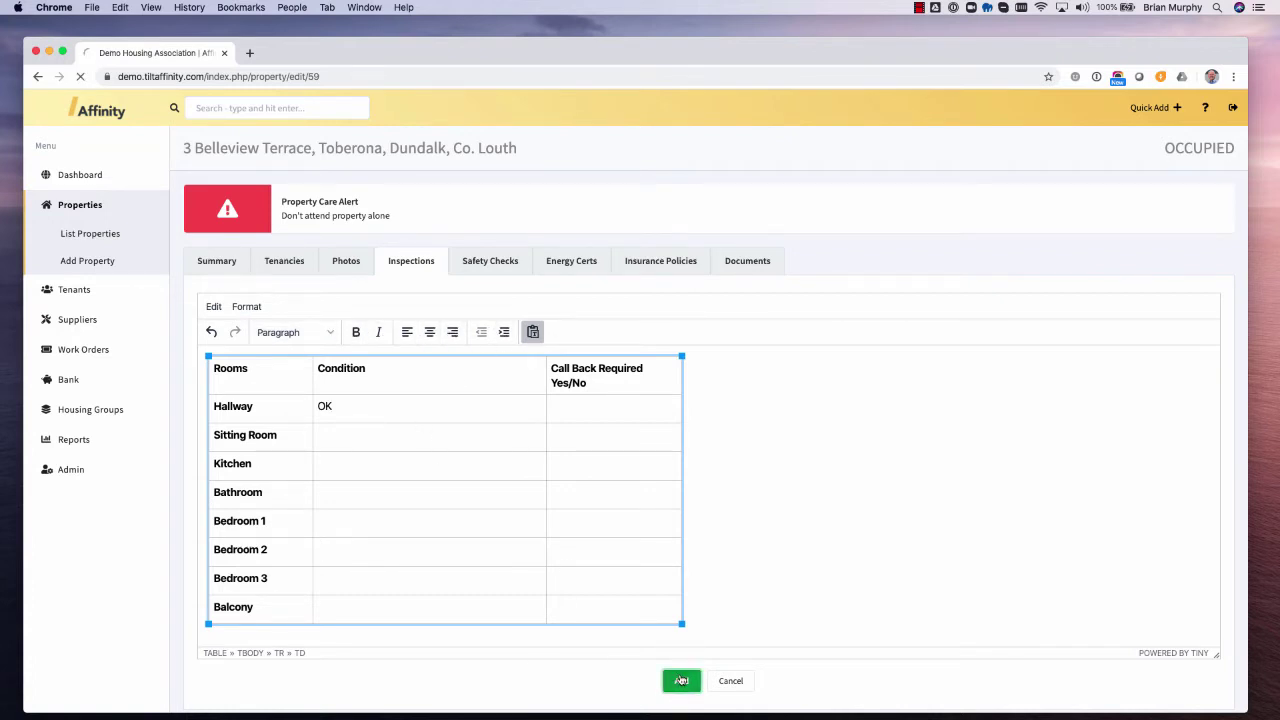
scroll(862, 517, down, 3)
scroll(862, 517, down, 3)
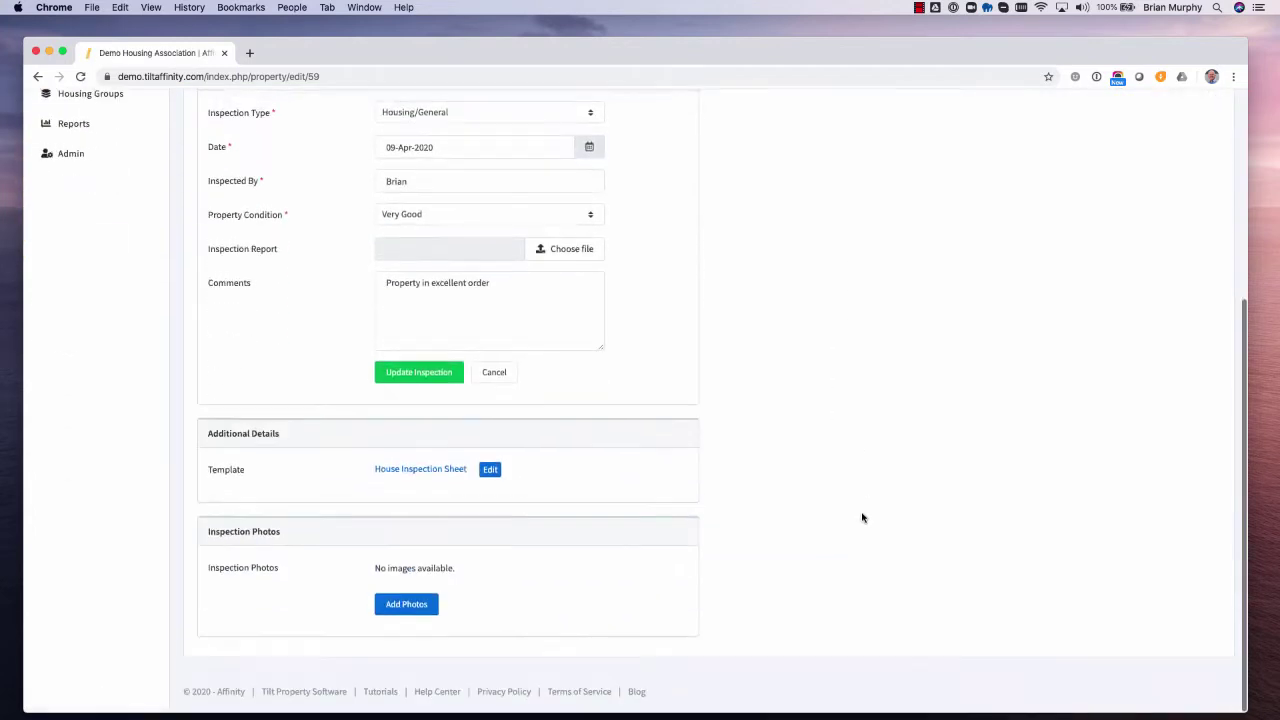
- Upload a photo from Finder into the inspection's photo drop zone
click(407, 606)
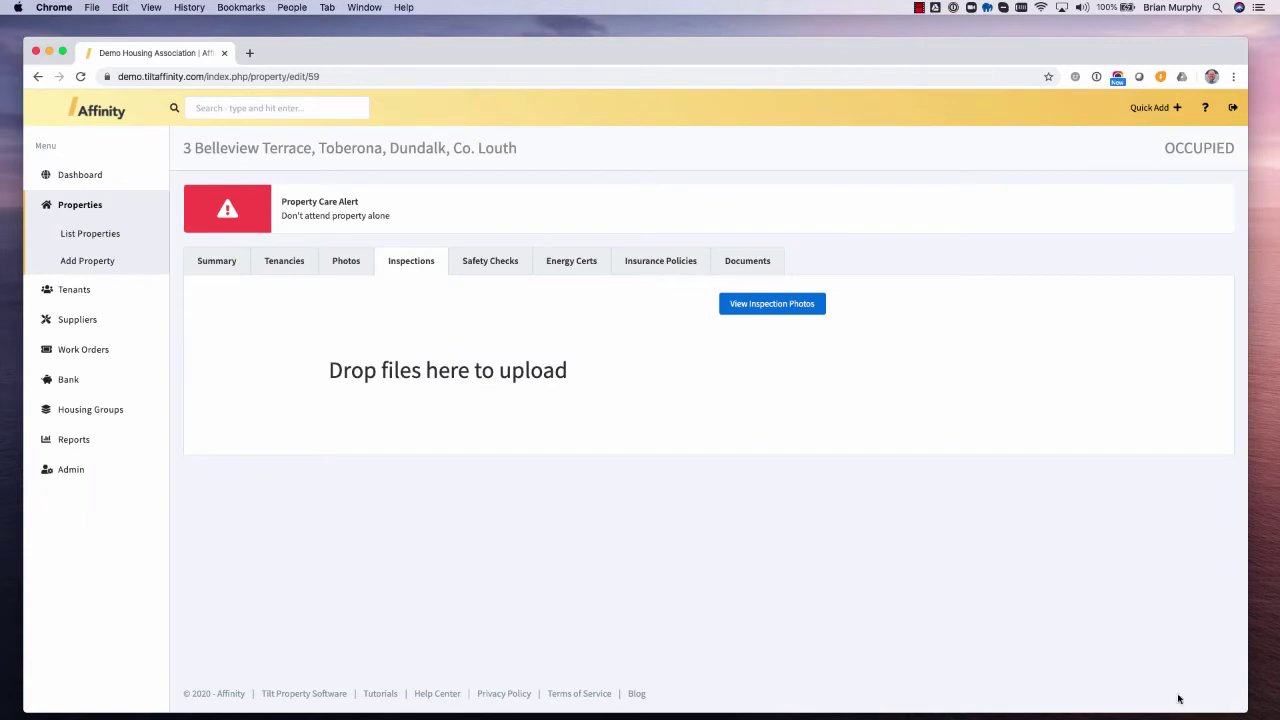
mouse_move(1277, 718)
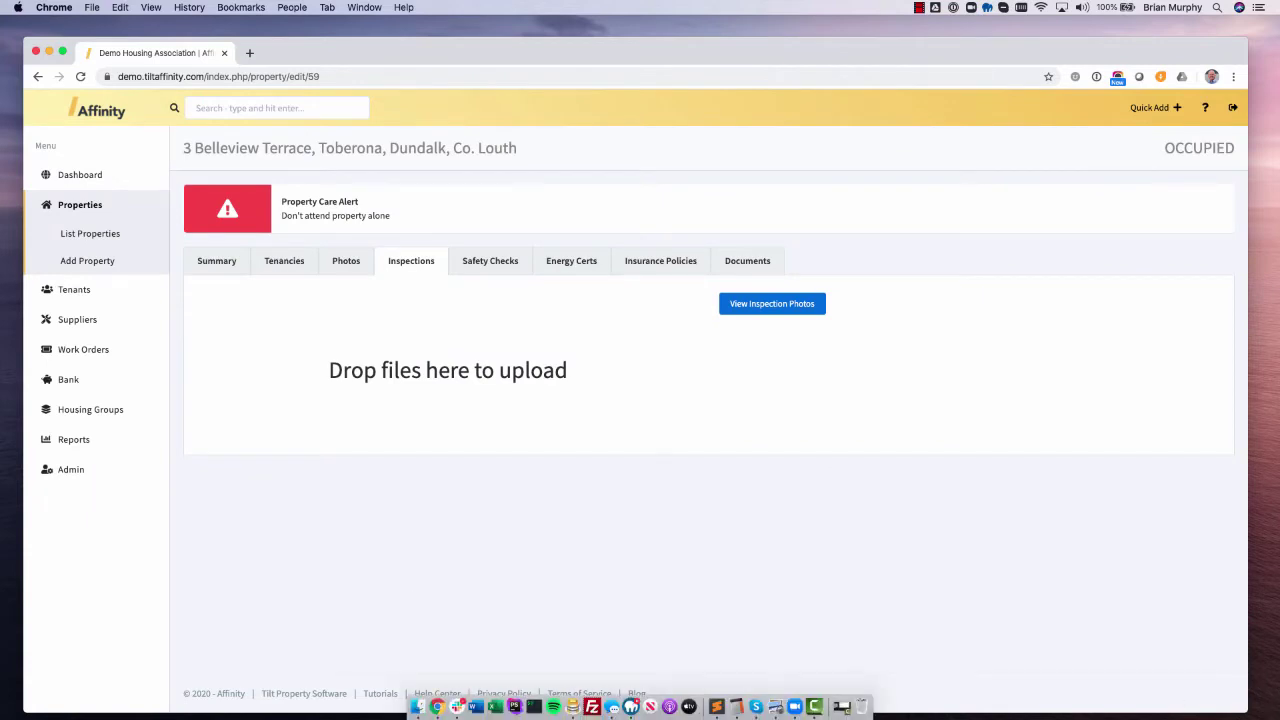
key(super+Tab)
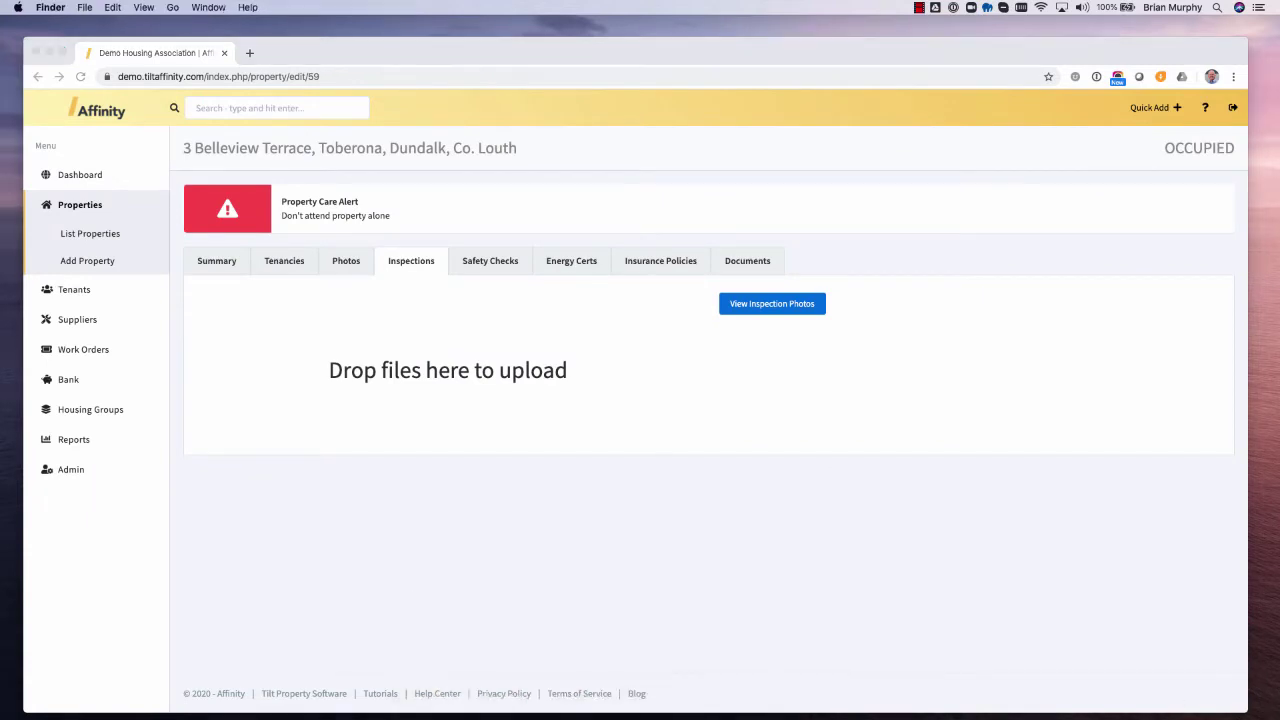
drag(1279, 340, 538, 374)
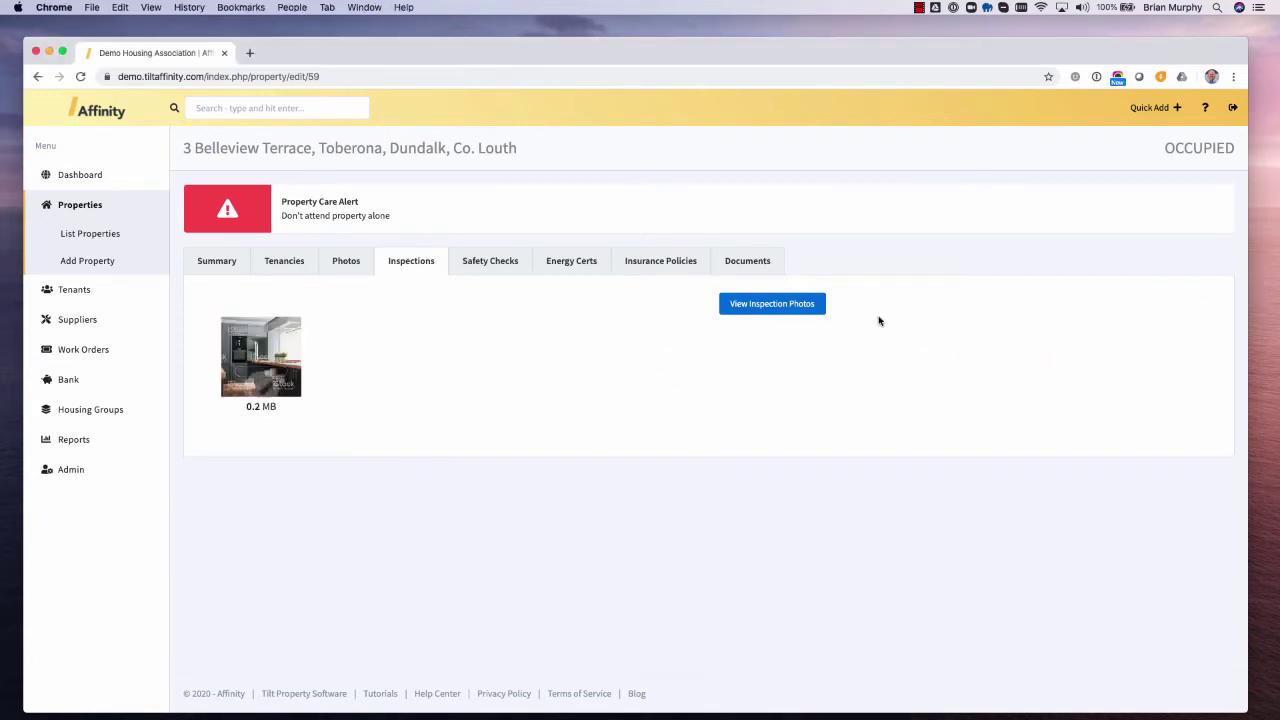
- Check the attached photo in View Inspection Photos, then cancel back to the property summary
click(767, 306)
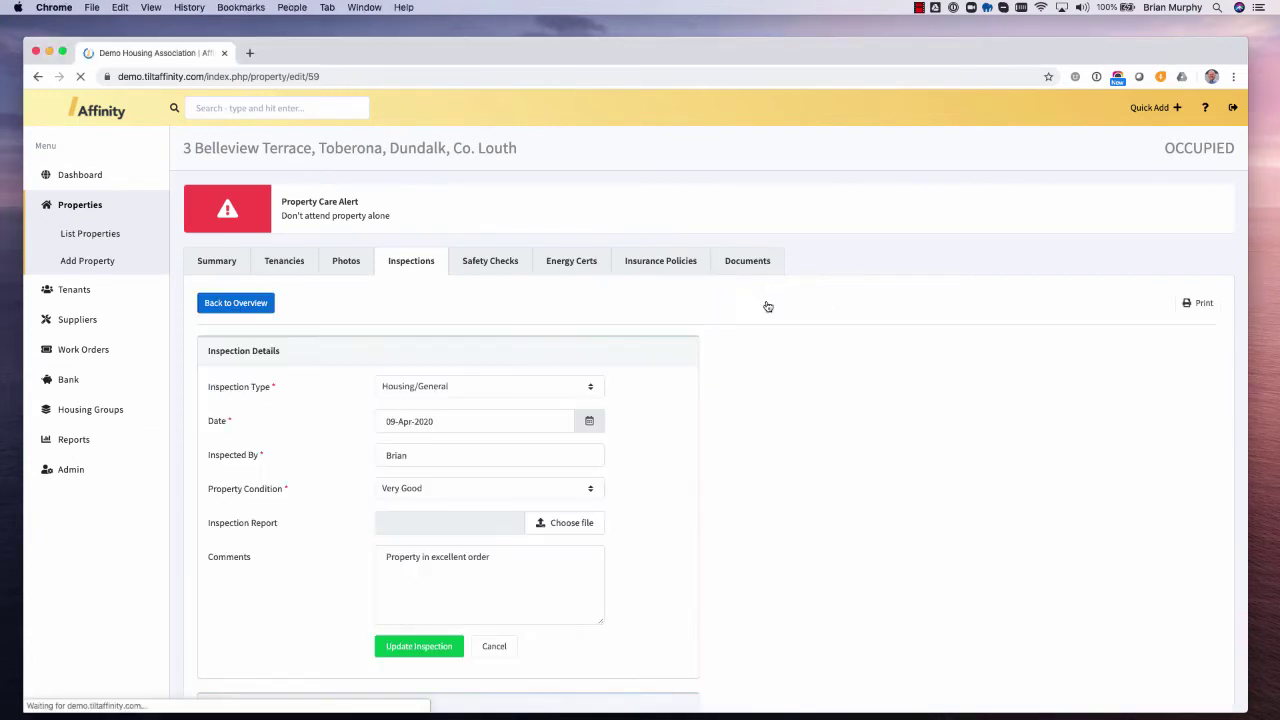
scroll(590, 532, down, 5)
scroll(471, 571, up, 4)
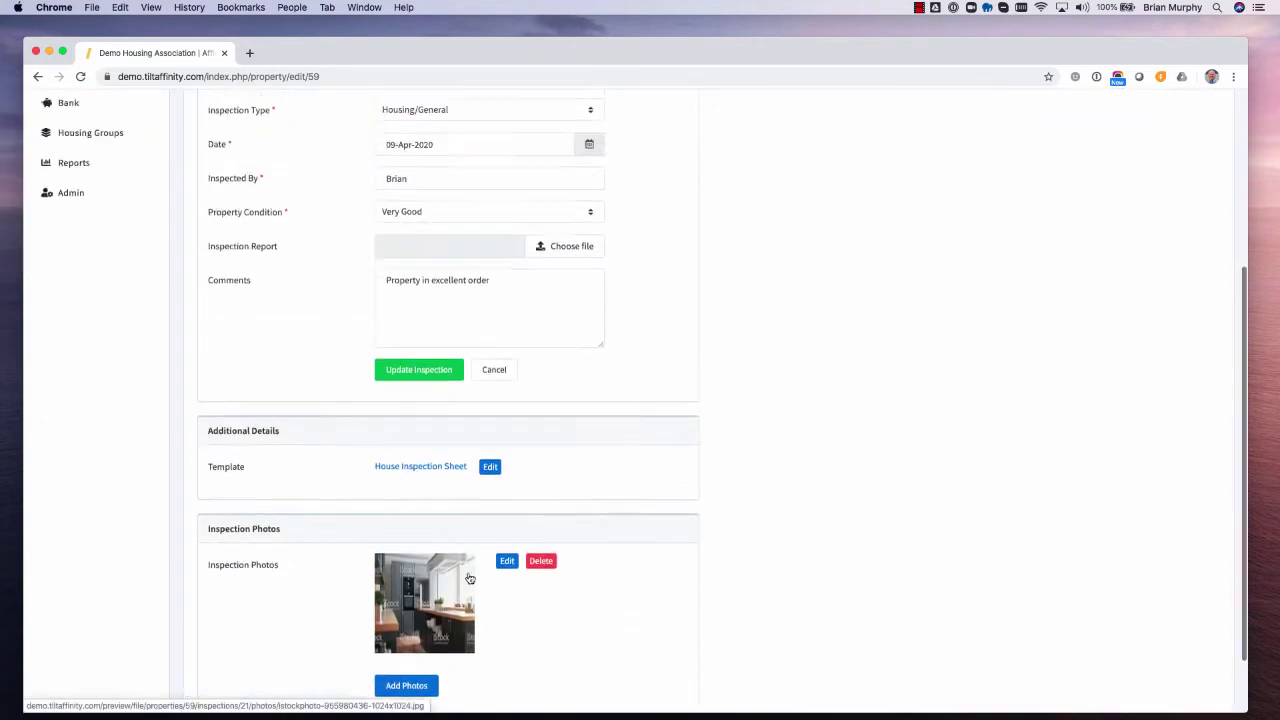
scroll(597, 589, down, 5)
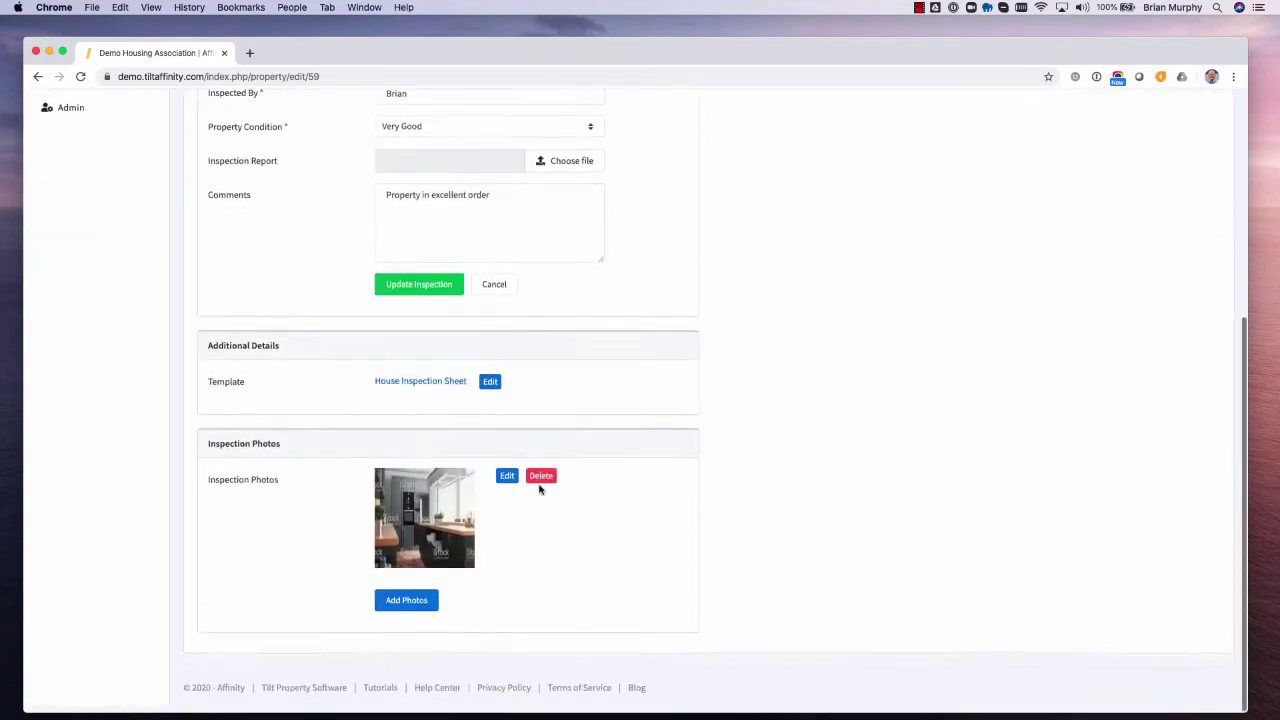
scroll(537, 489, up, 2)
click(505, 375)
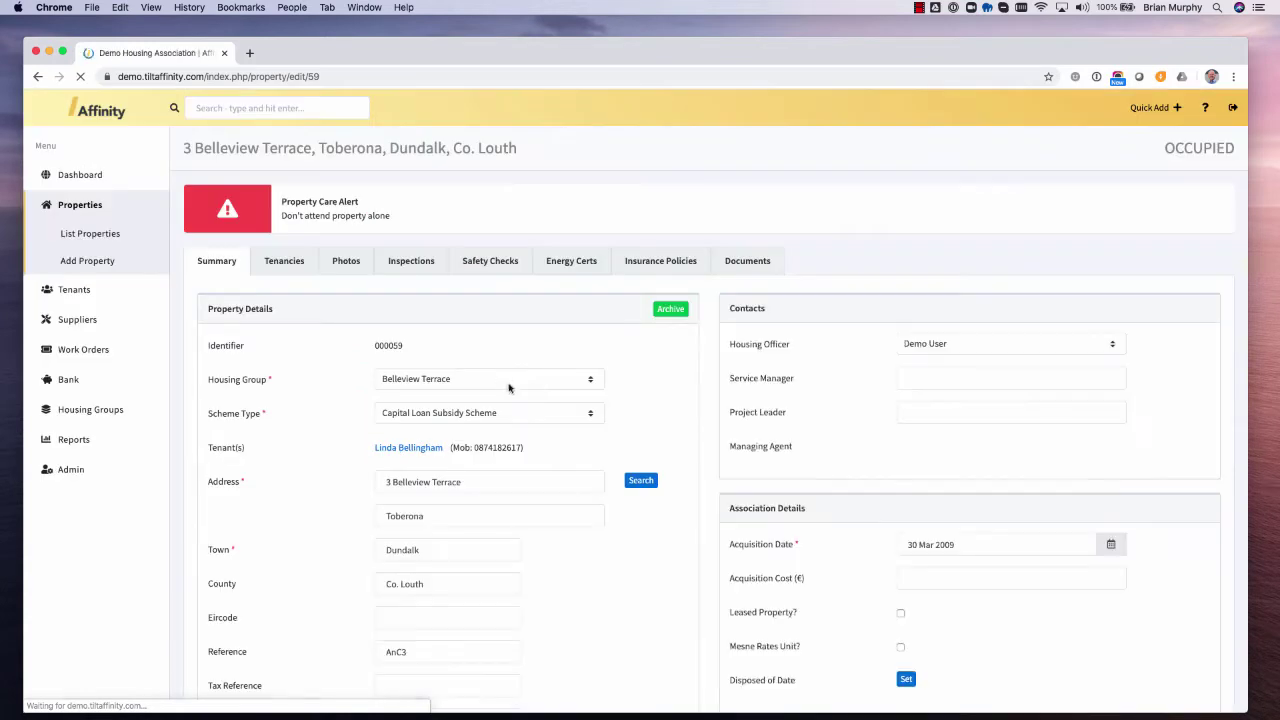
- Pick 9 October 2020 as the Next Inspection date on the Inspections tab and schedule it
click(412, 263)
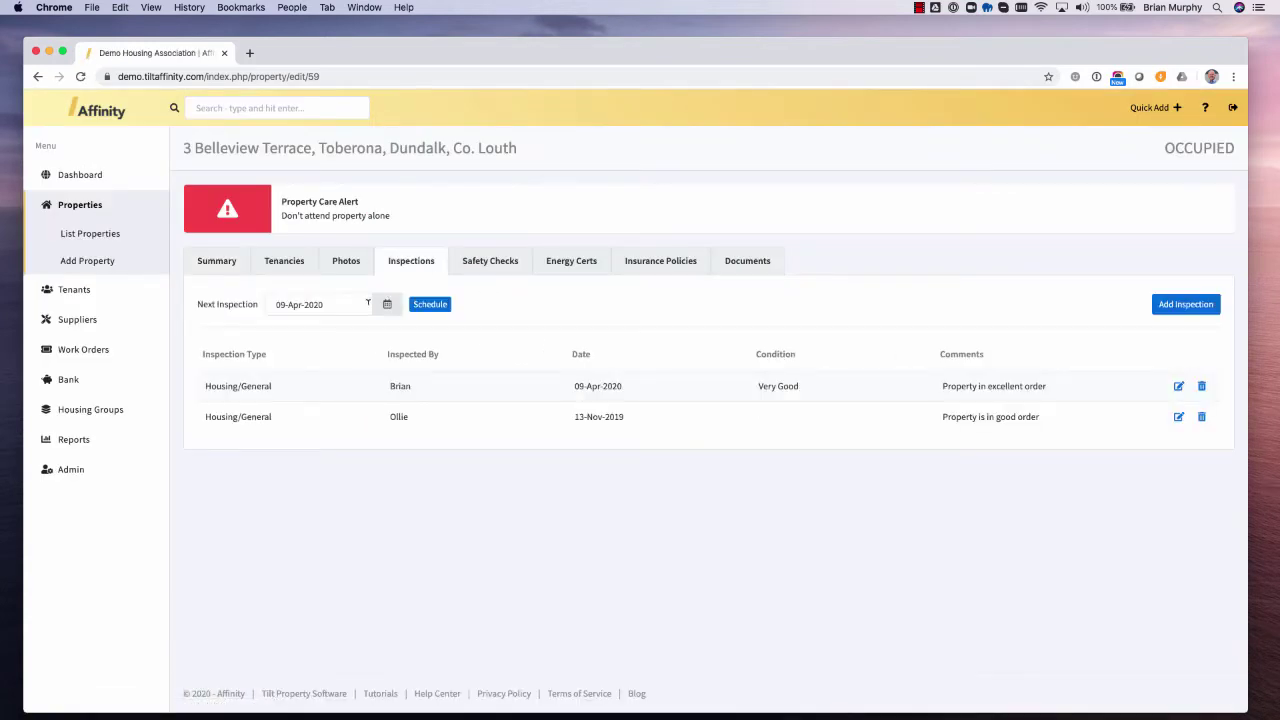
click(387, 306)
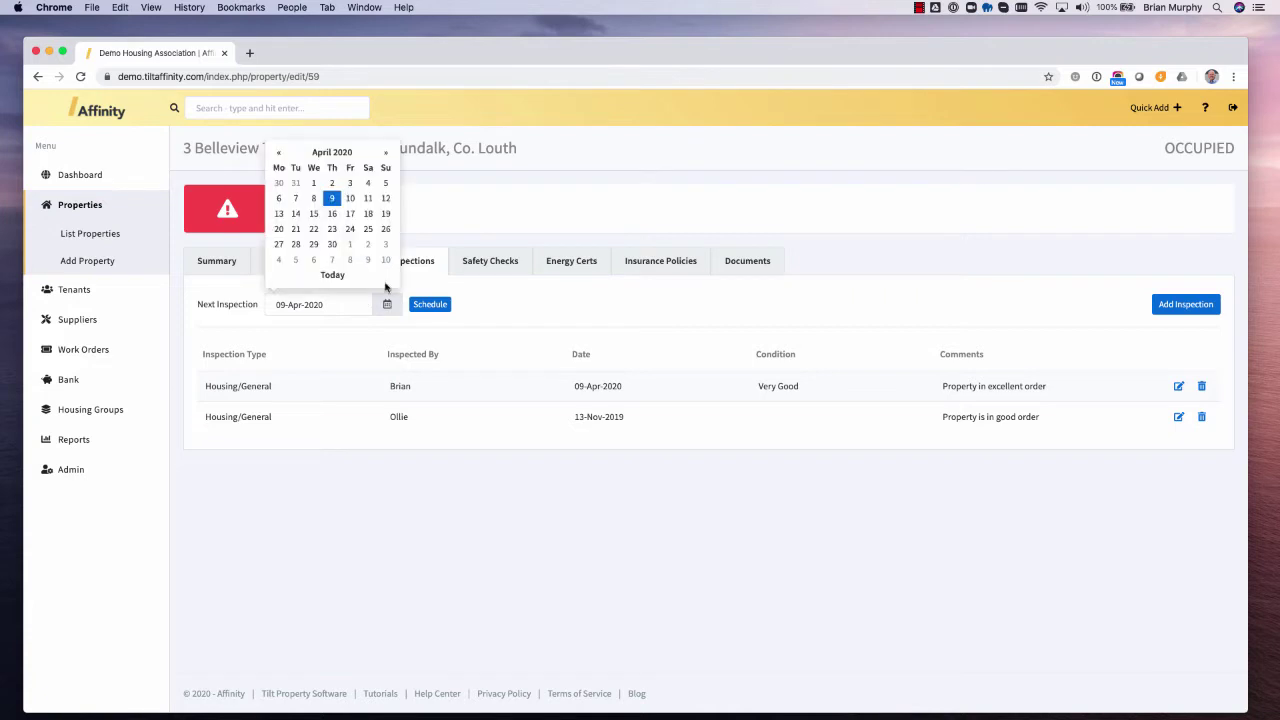
click(388, 155)
click(388, 155)
click(388, 155)
click(388, 155)
click(388, 155)
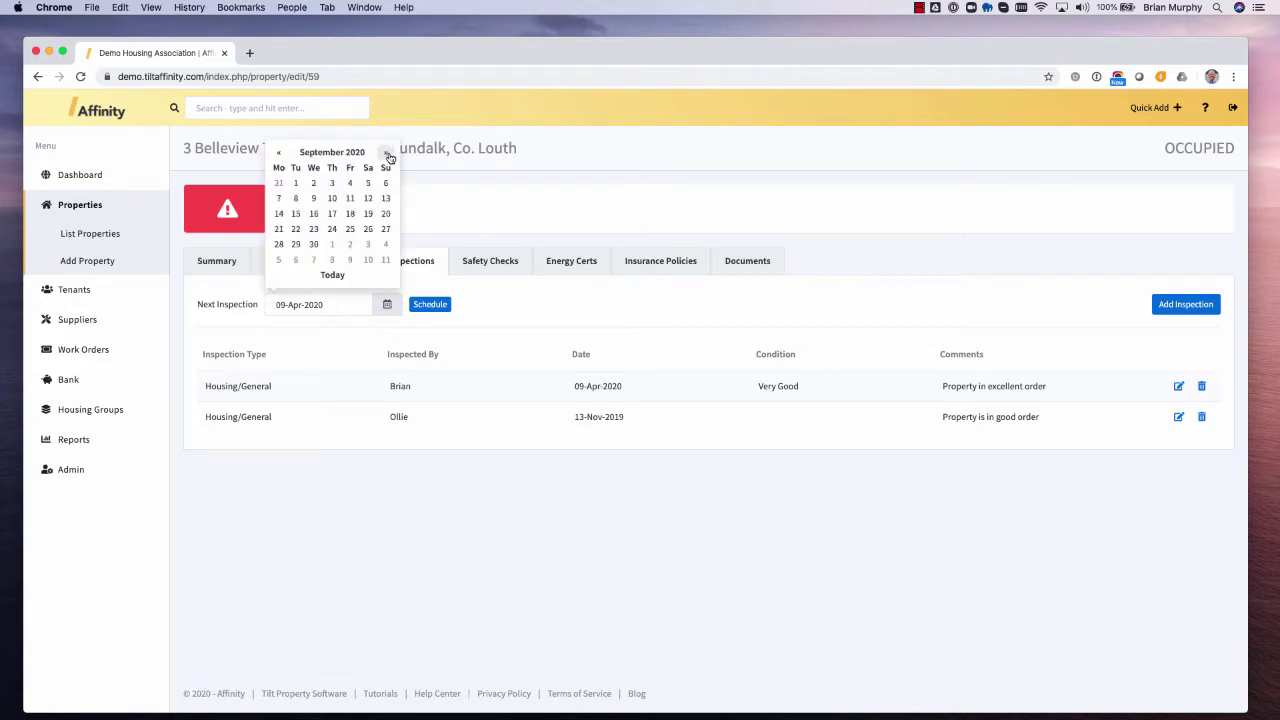
click(388, 155)
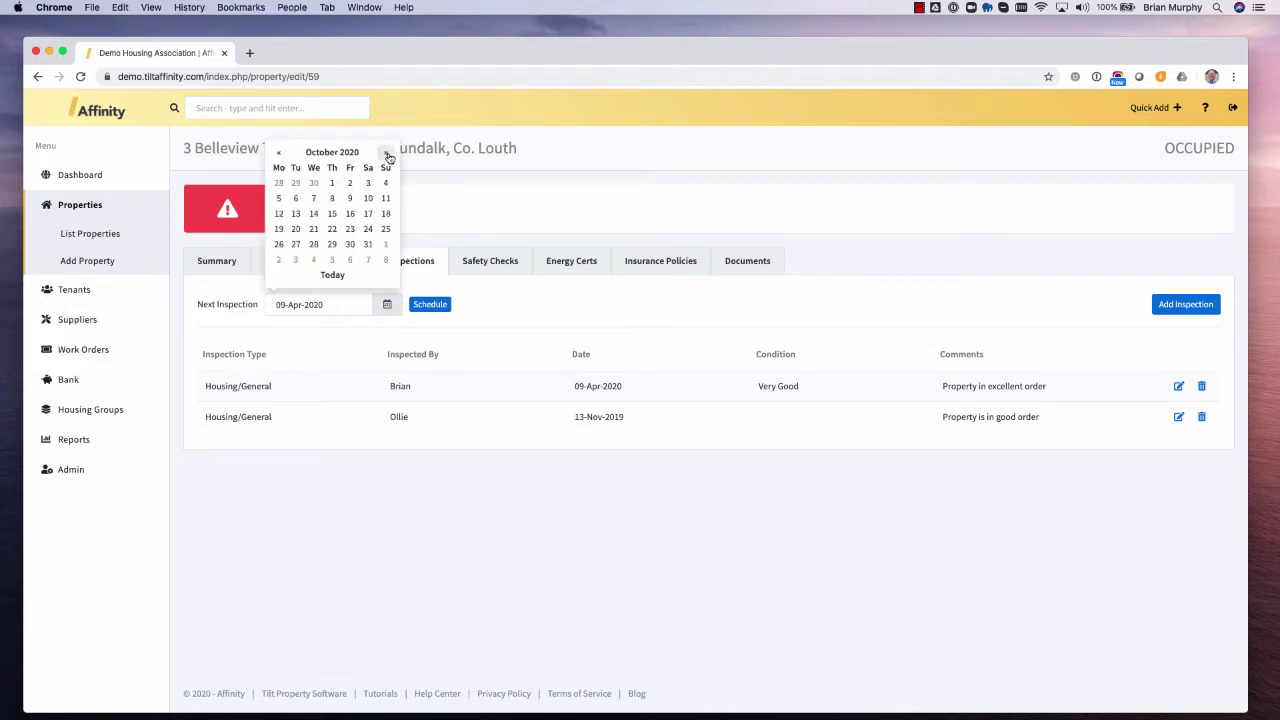
click(350, 199)
click(421, 306)
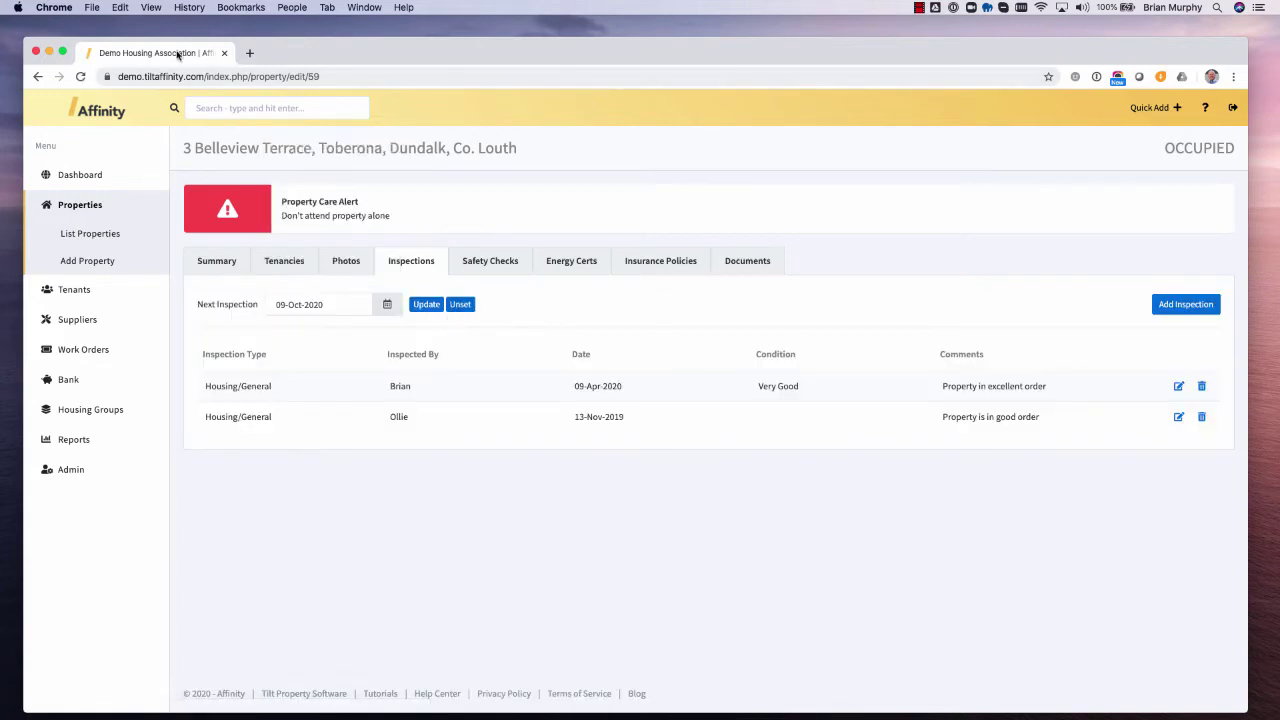
right_click(178, 51)
click(215, 93)
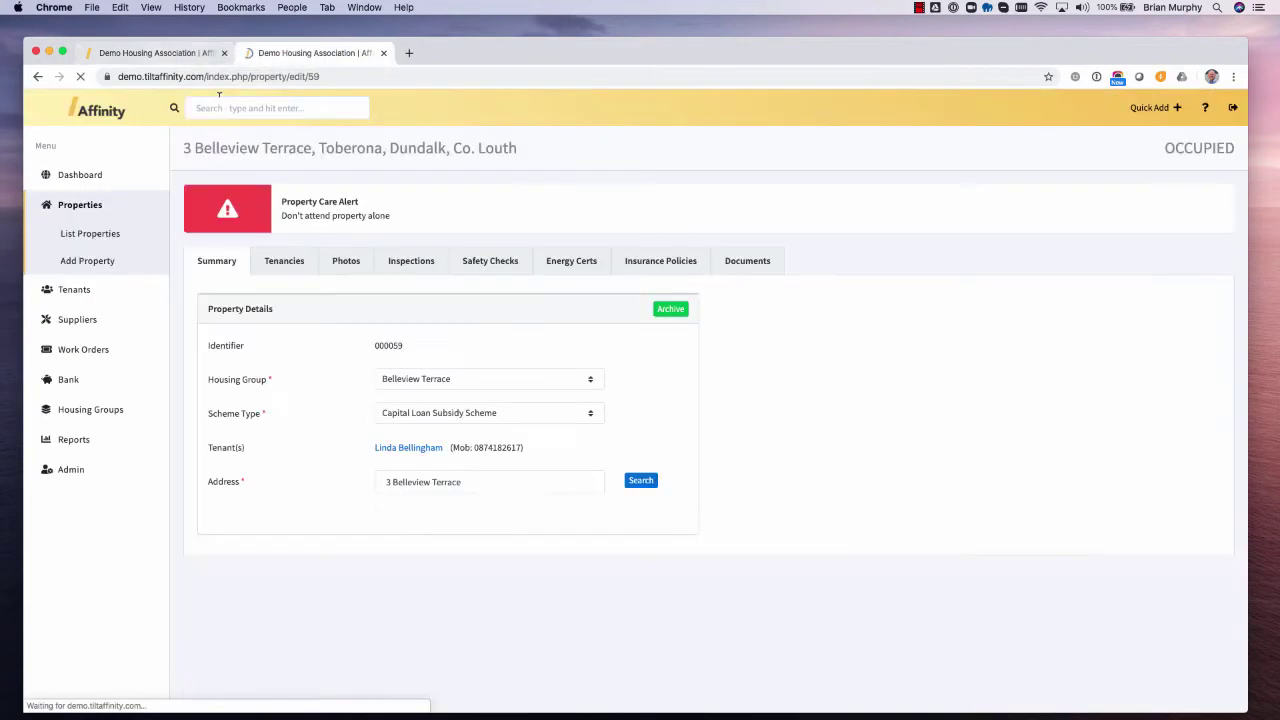
click(66, 440)
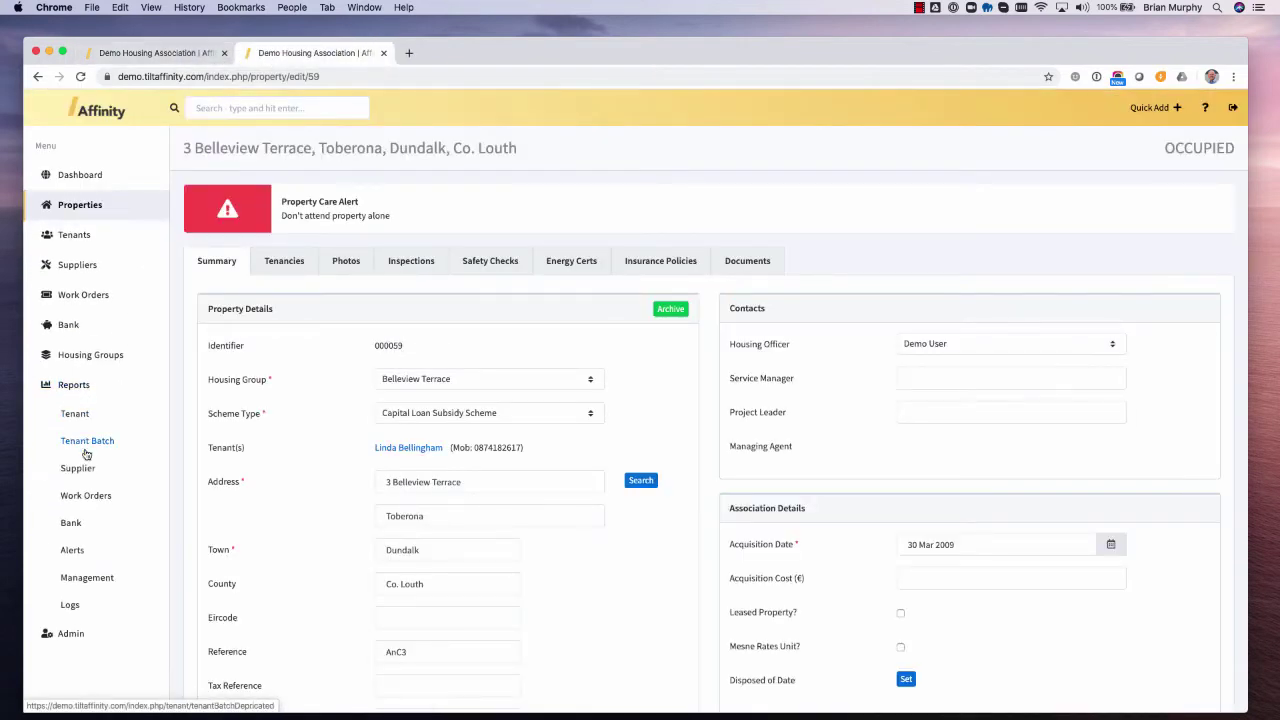
click(73, 549)
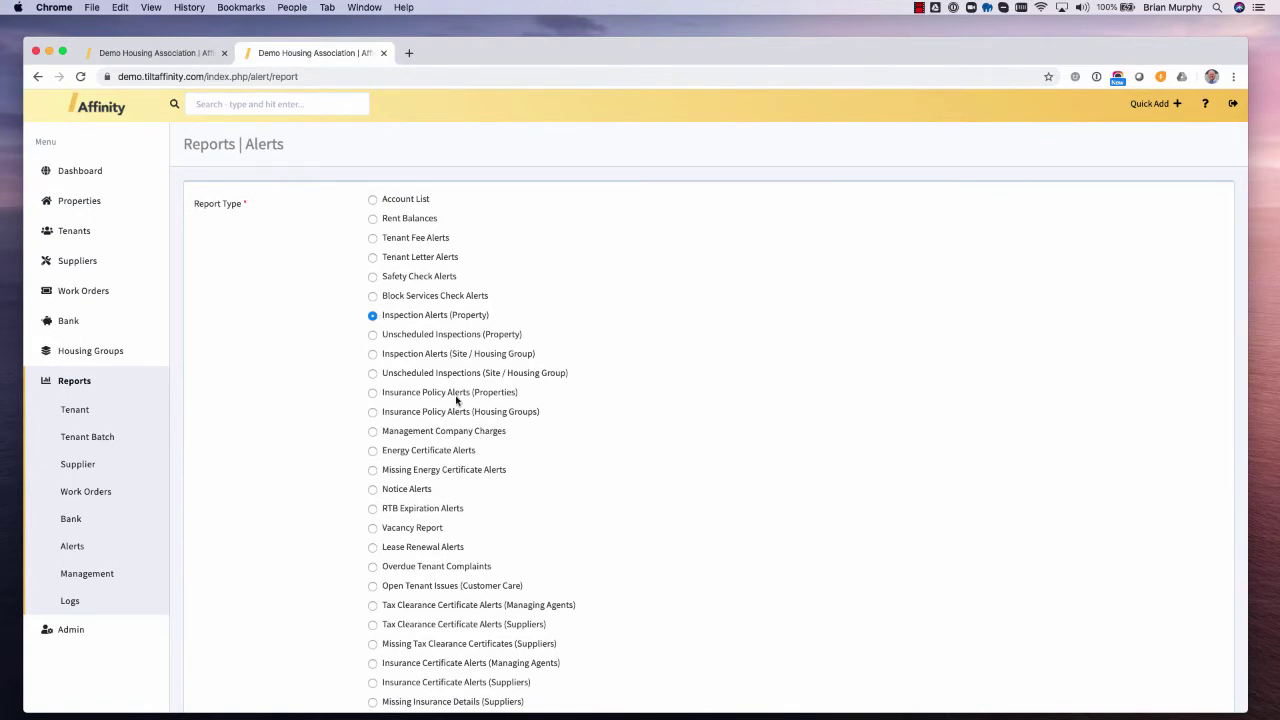
scroll(450, 450, down, 3)
click(374, 615)
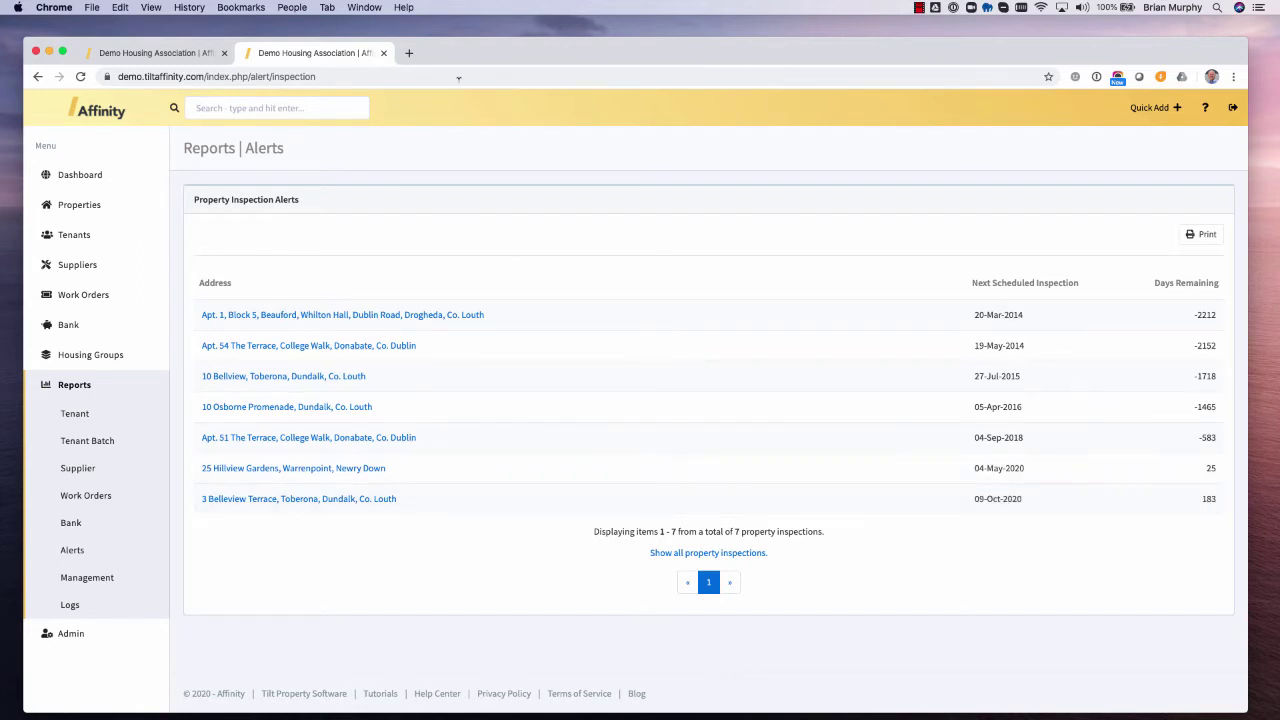
click(383, 53)
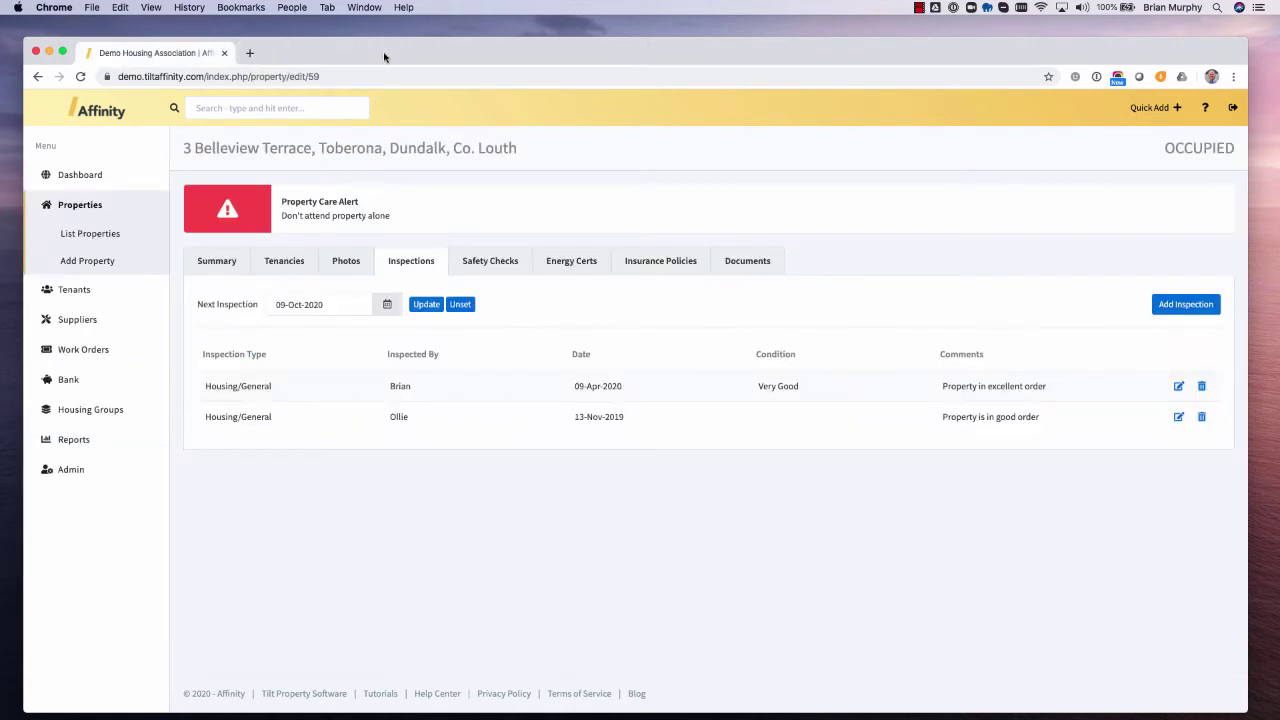
- On the Safety Checks tab, look over the type filter, then start Add Safety Check
click(488, 268)
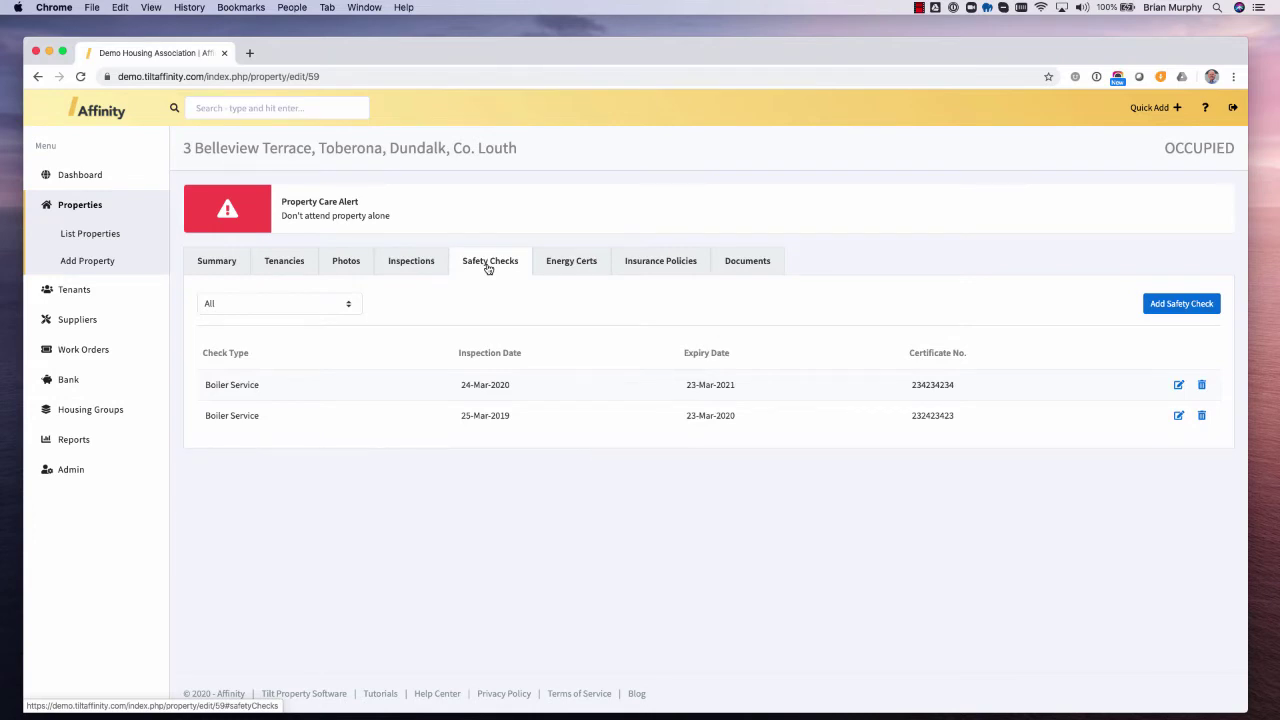
click(305, 304)
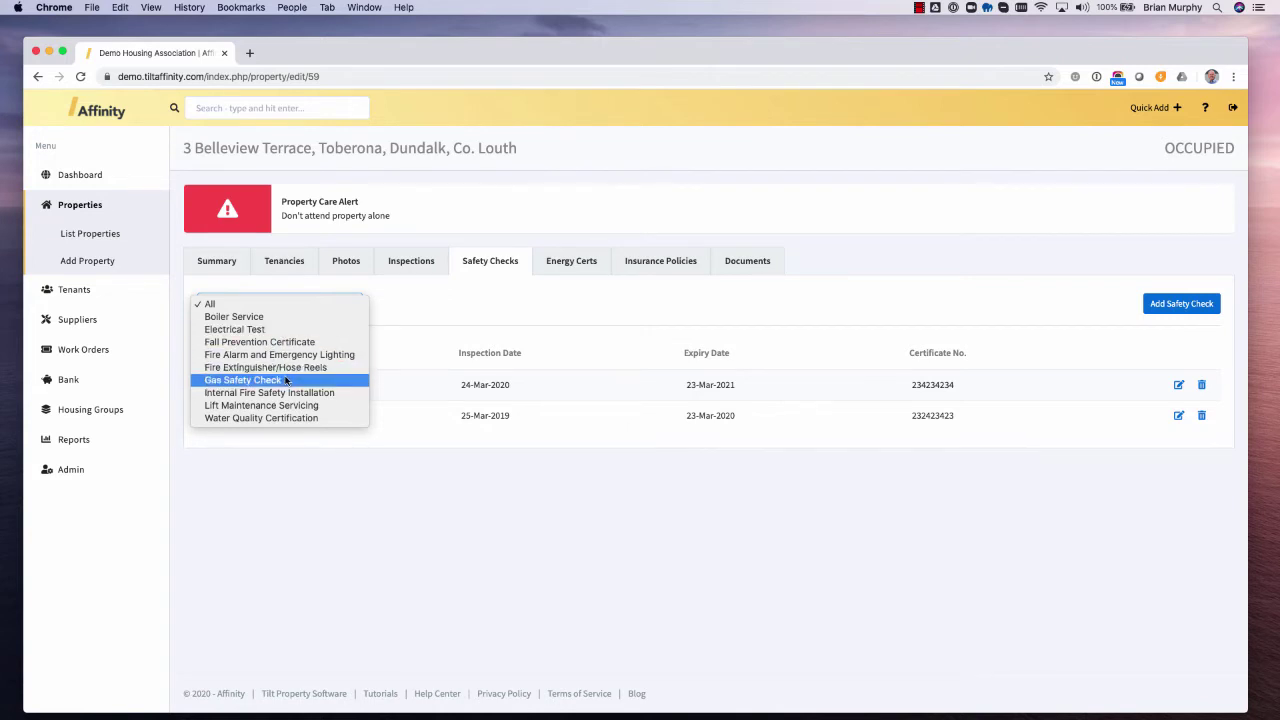
click(81, 485)
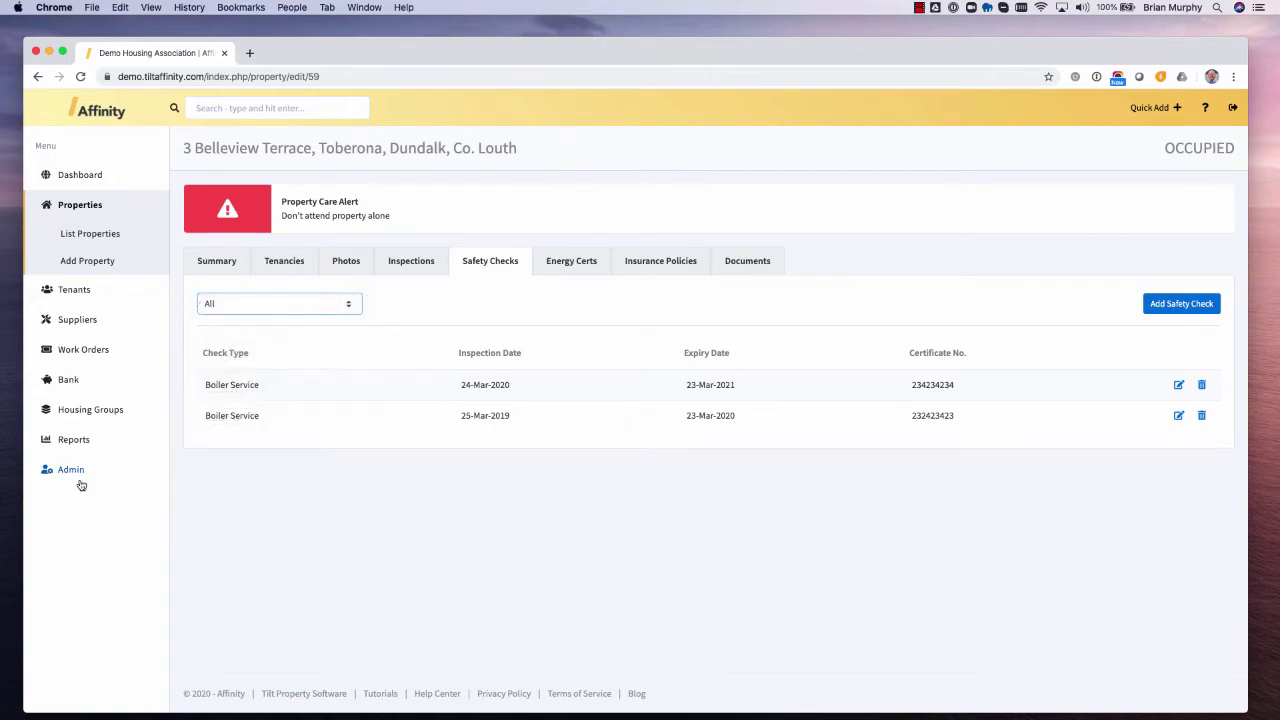
click(80, 472)
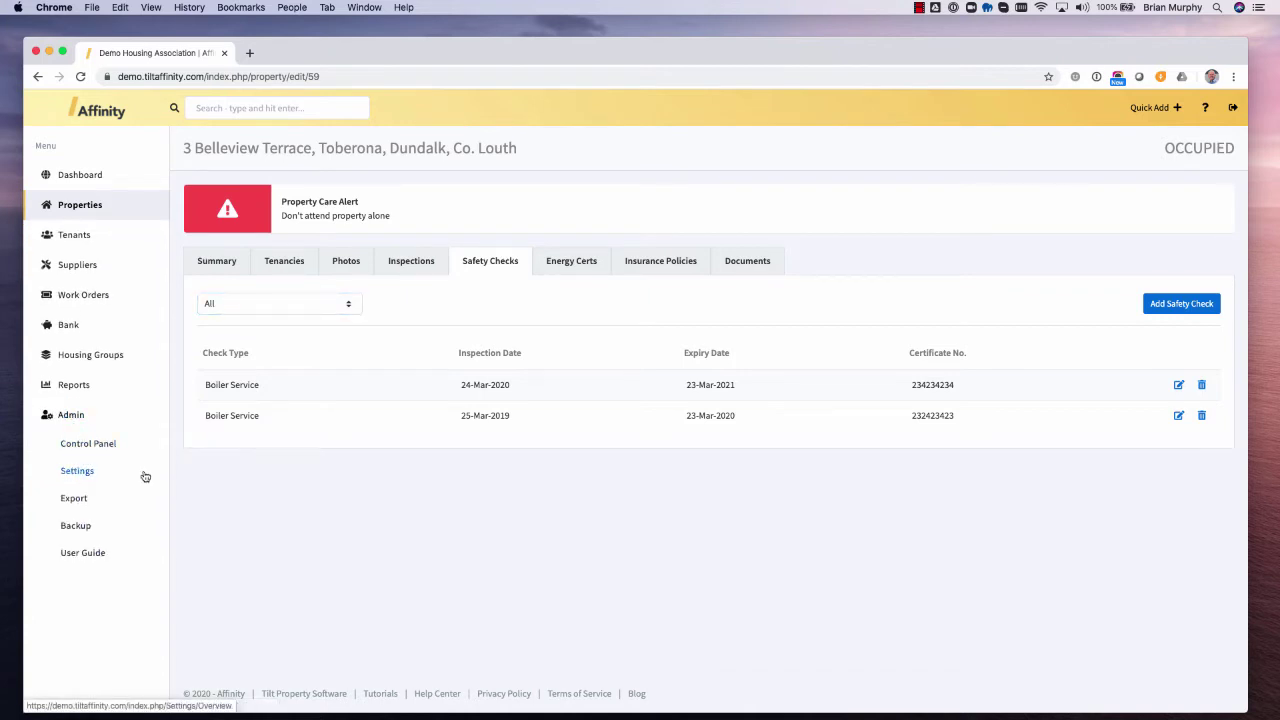
click(1201, 307)
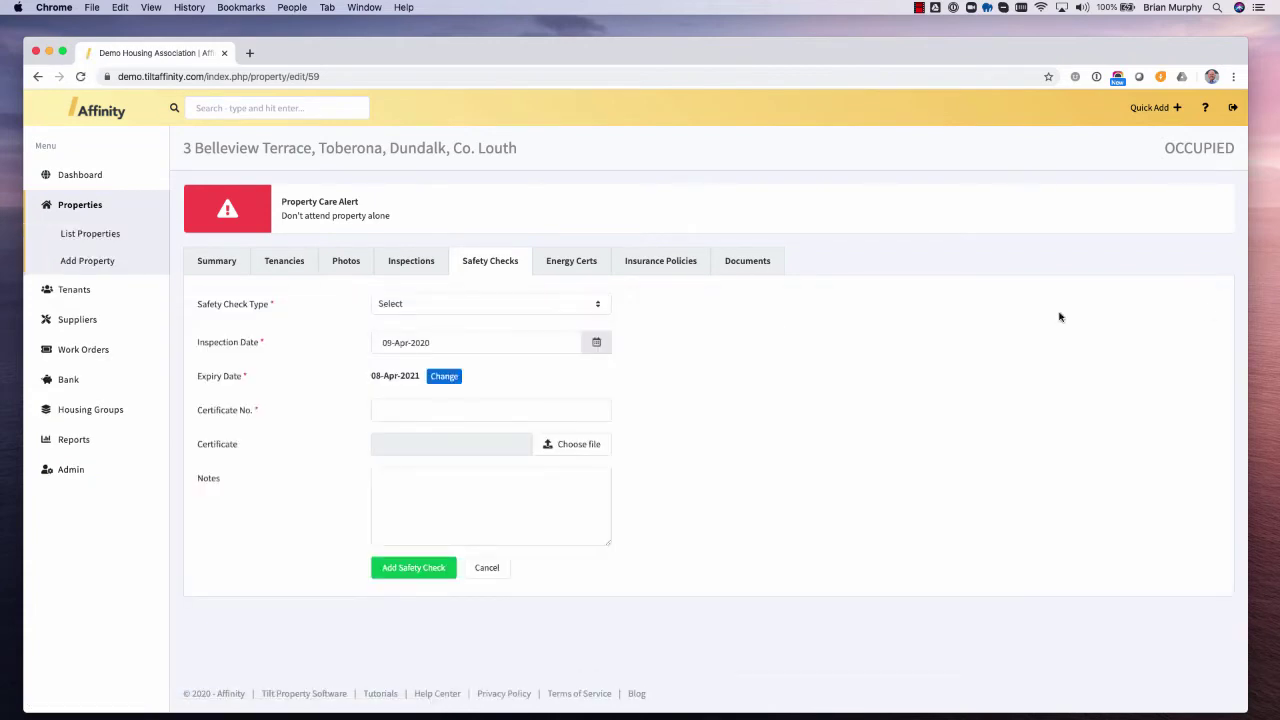
- Save a Gas Safety Check expiring 08-Apr-2021, entering its certificate number
click(406, 303)
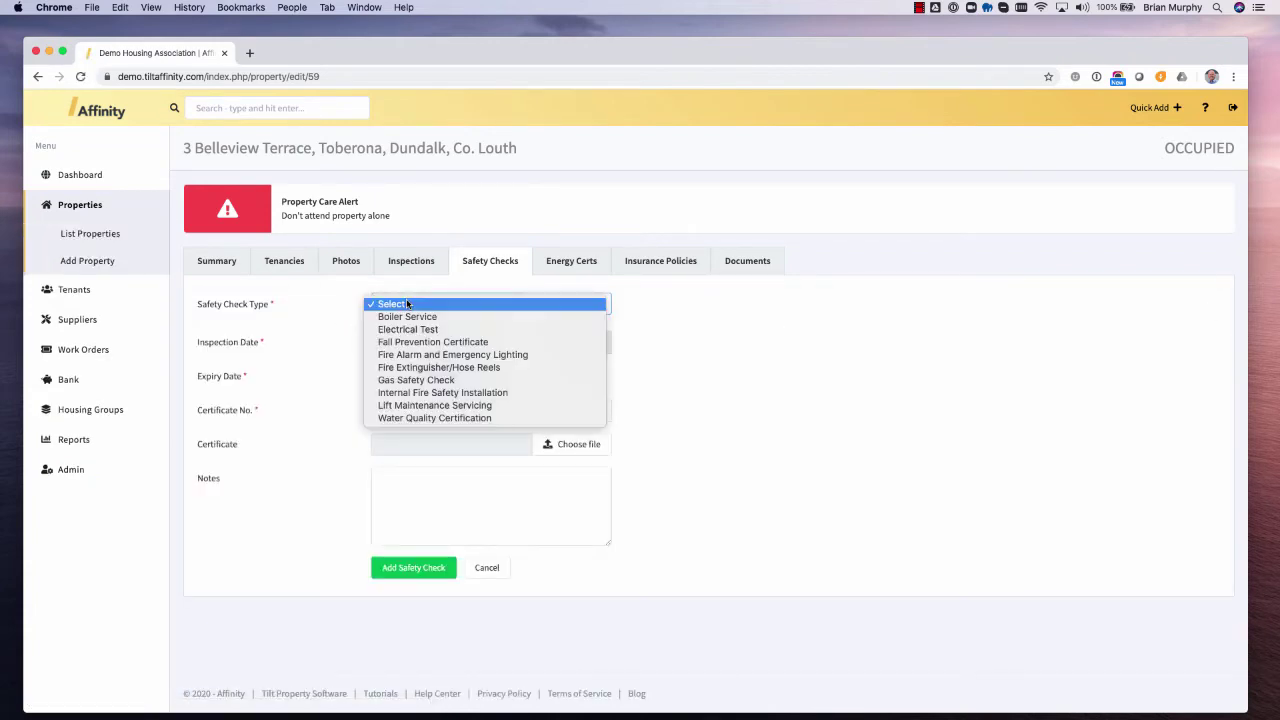
click(431, 381)
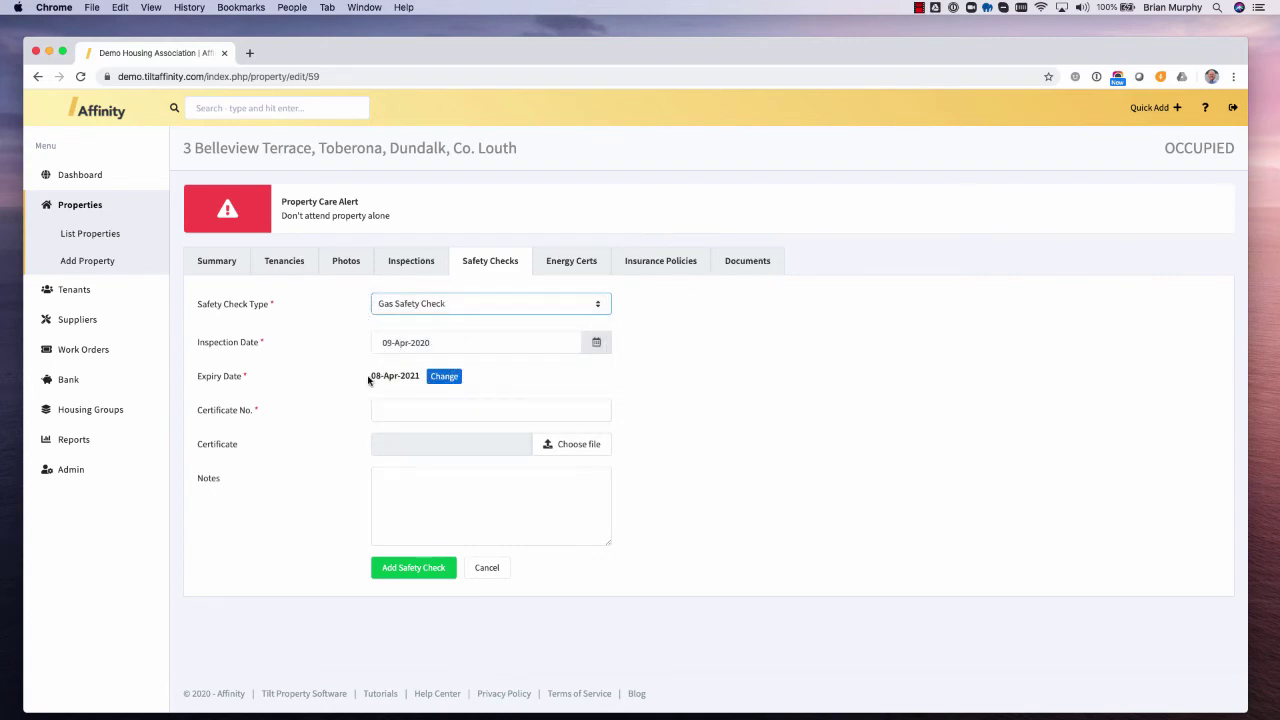
click(445, 377)
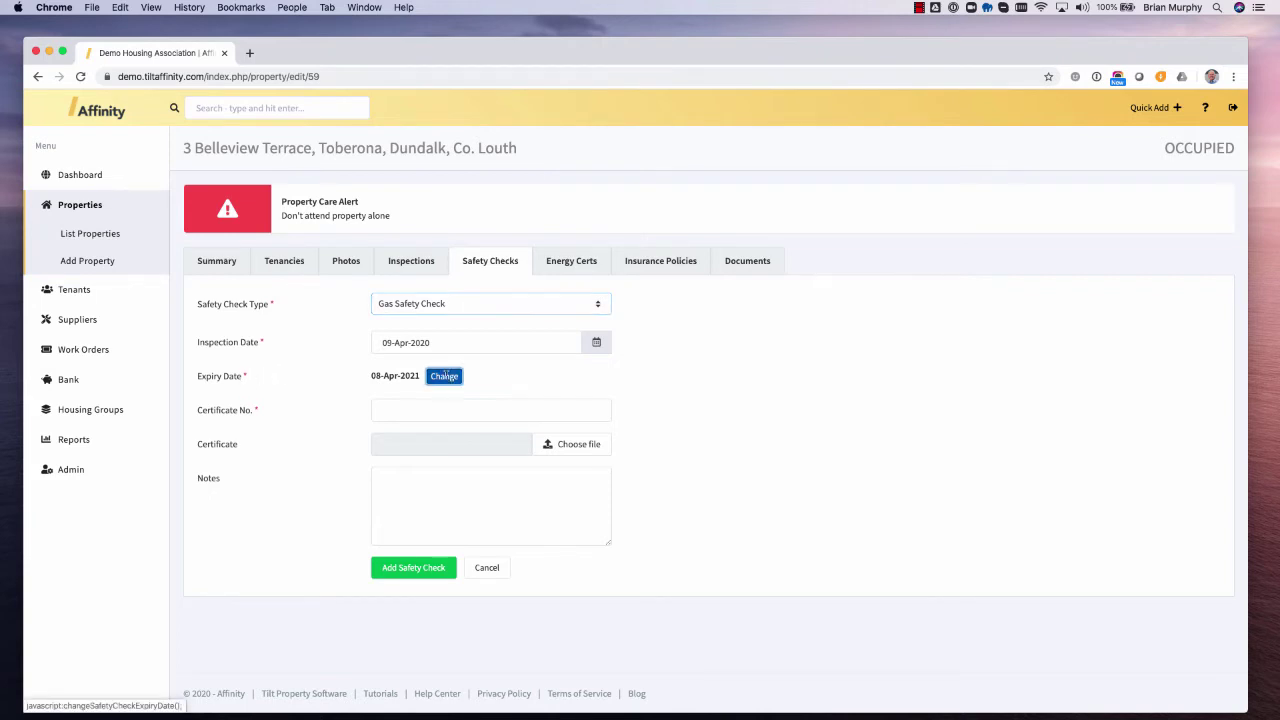
click(490, 412)
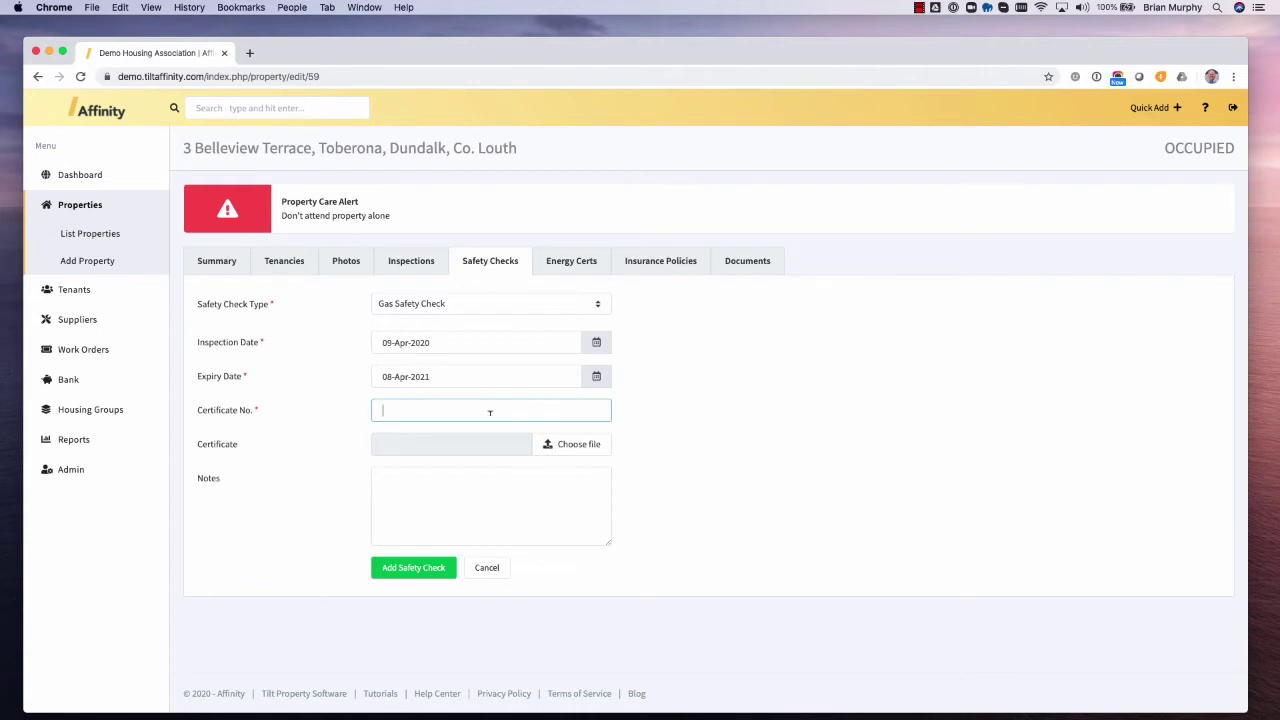
text(90274943729)
click(432, 570)
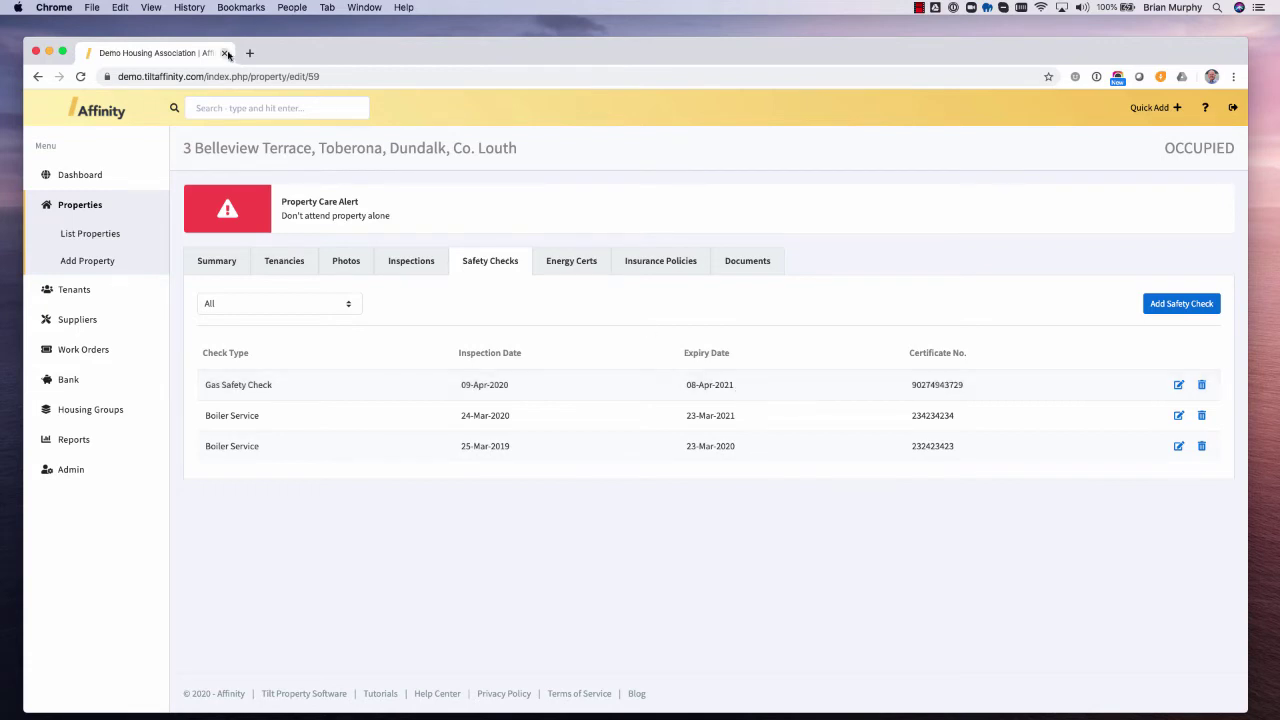
right_click(182, 54)
- Run the Safety Check Alerts report from Reports > Alerts in a duplicate tab
click(214, 93)
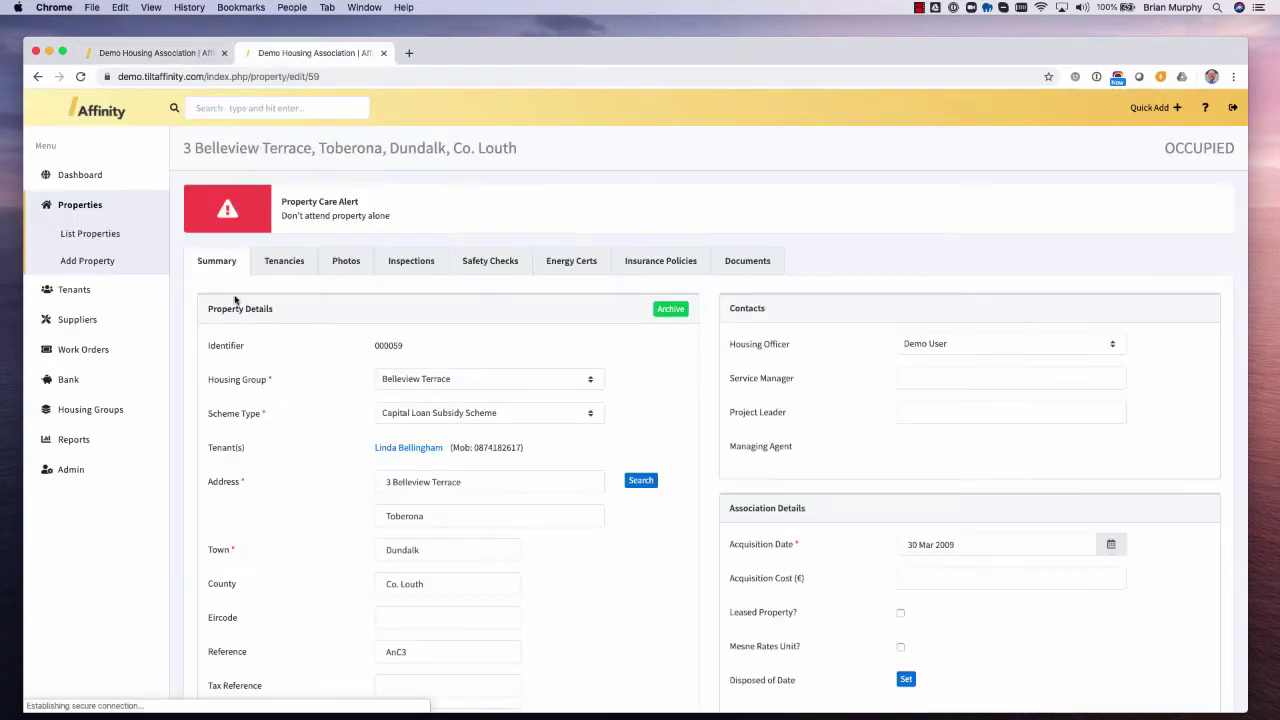
click(75, 441)
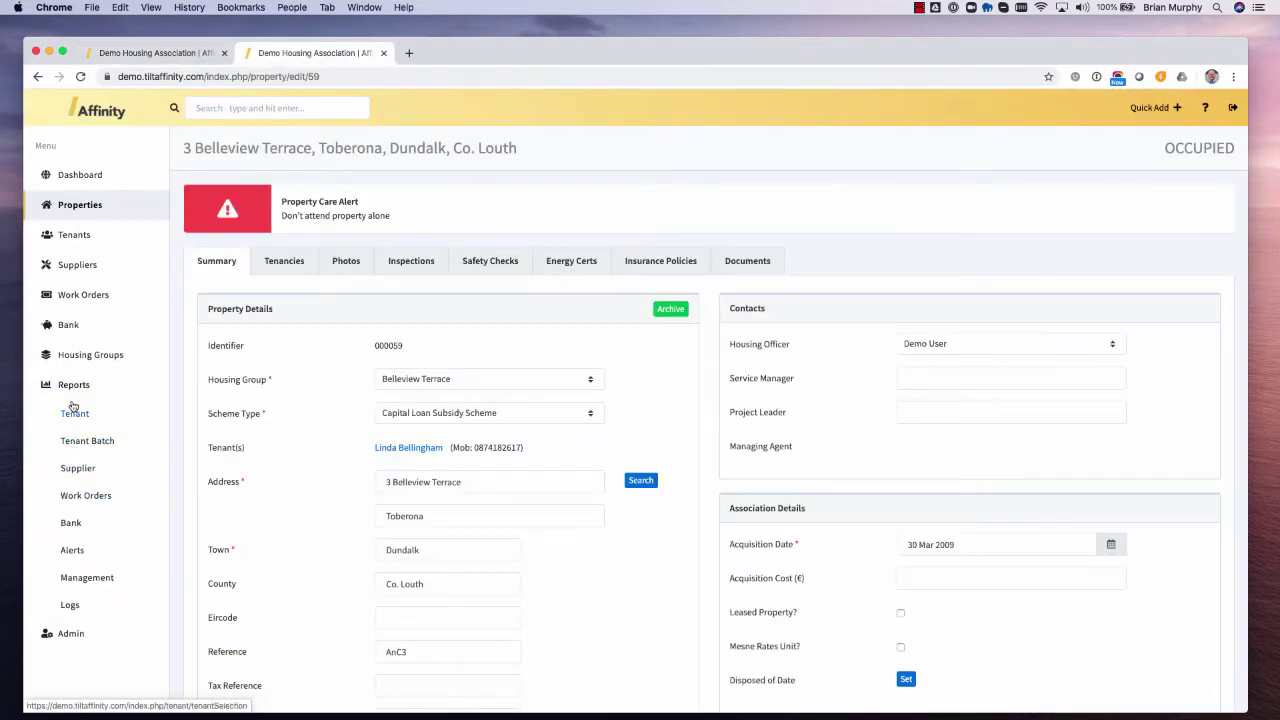
click(72, 553)
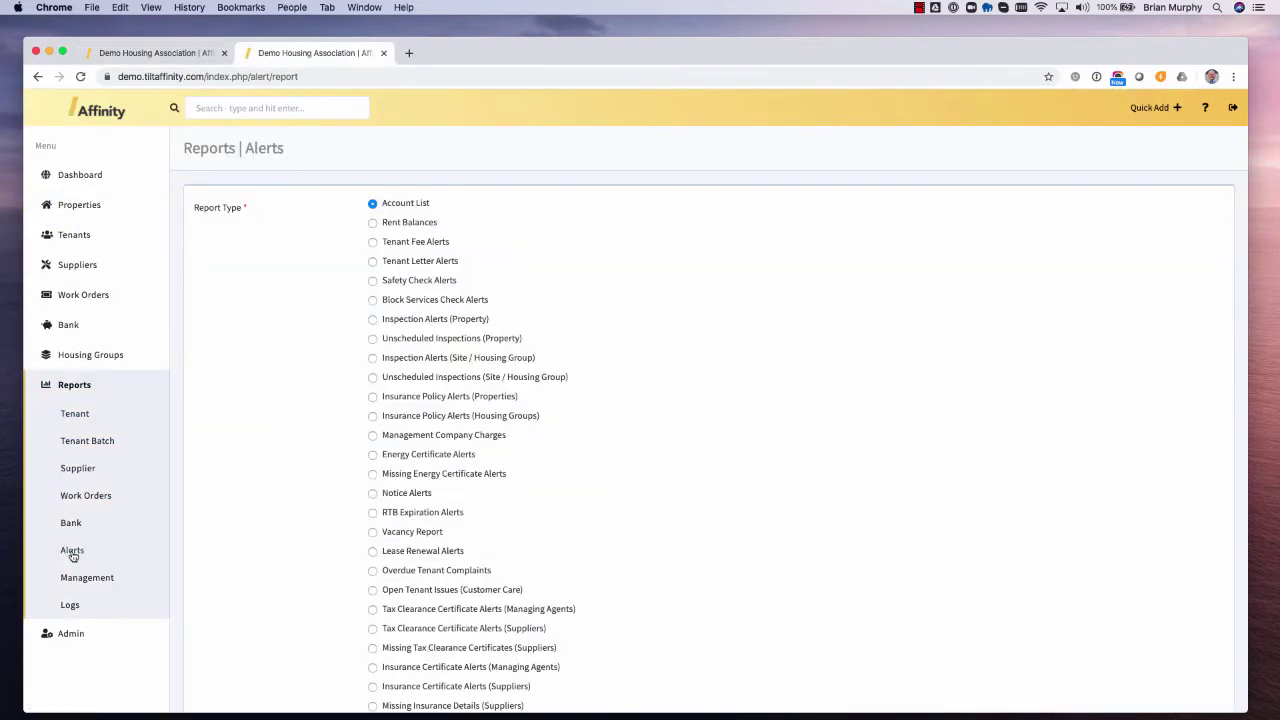
click(372, 281)
scroll(444, 390, down, 3)
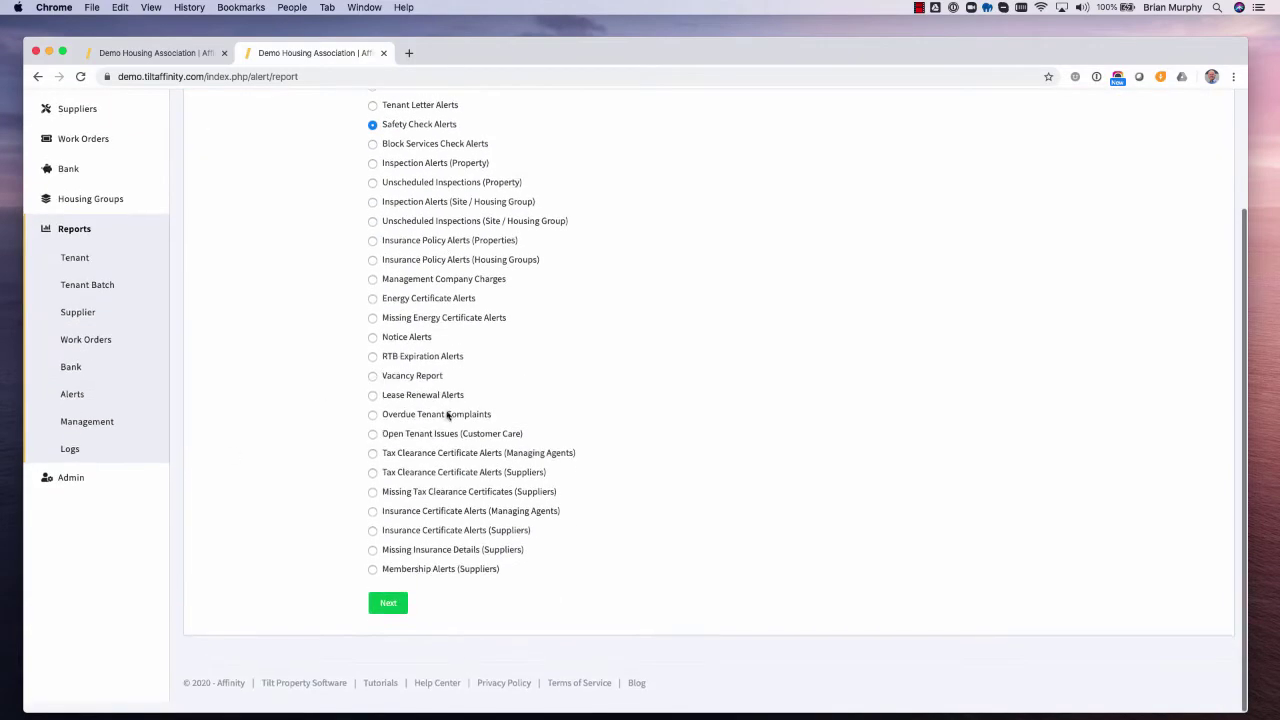
click(388, 614)
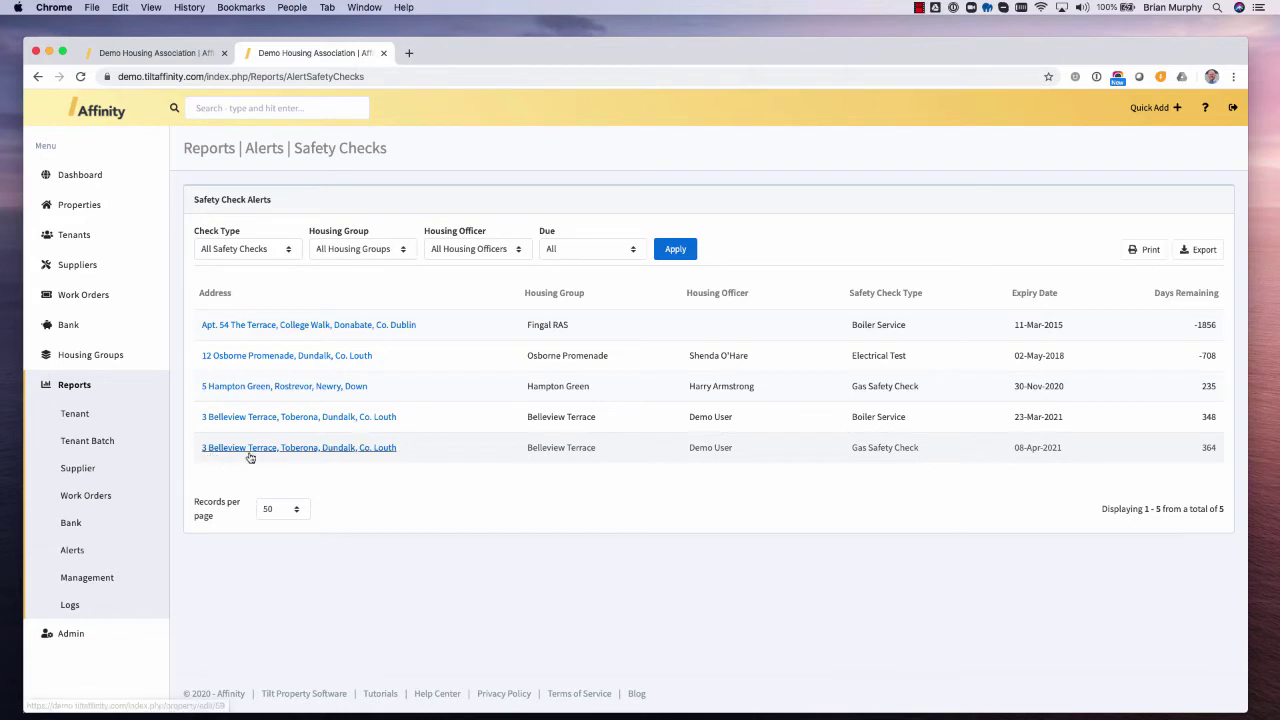
- Highlight the gas check entry with 364 days remaining, then return to the property tab
triple_click(858, 447)
double_click(1209, 447)
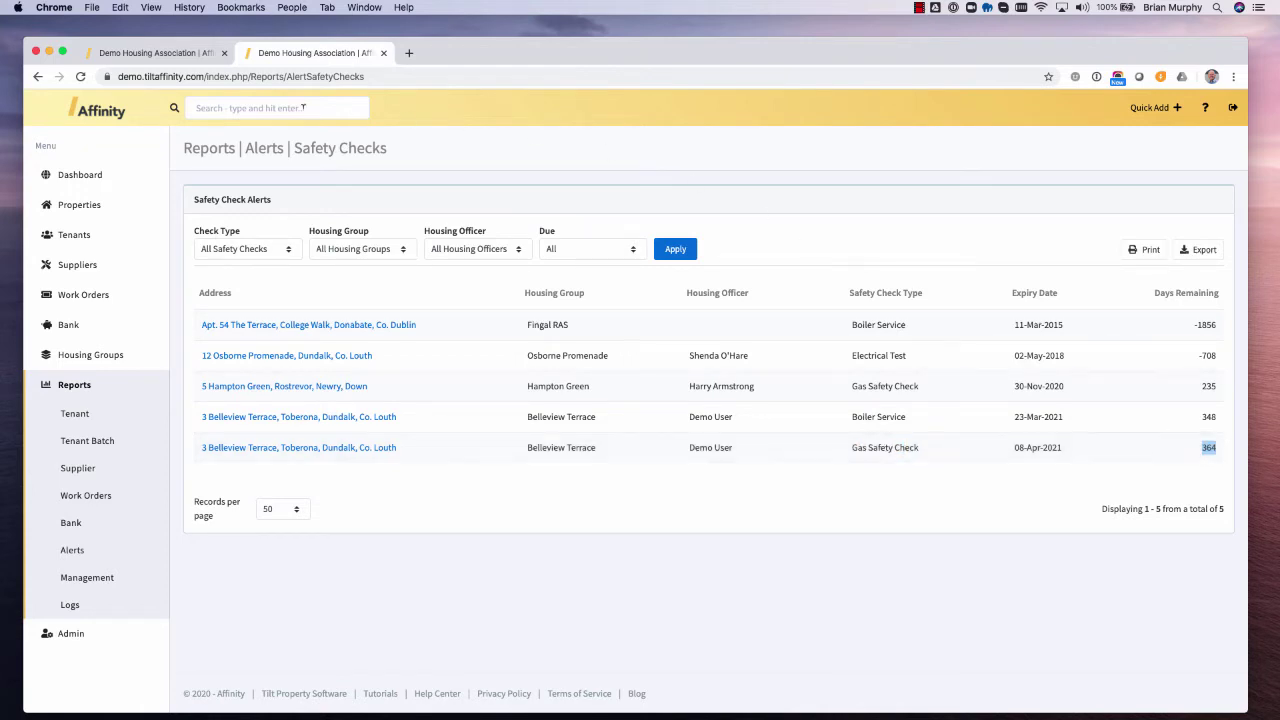
click(190, 51)
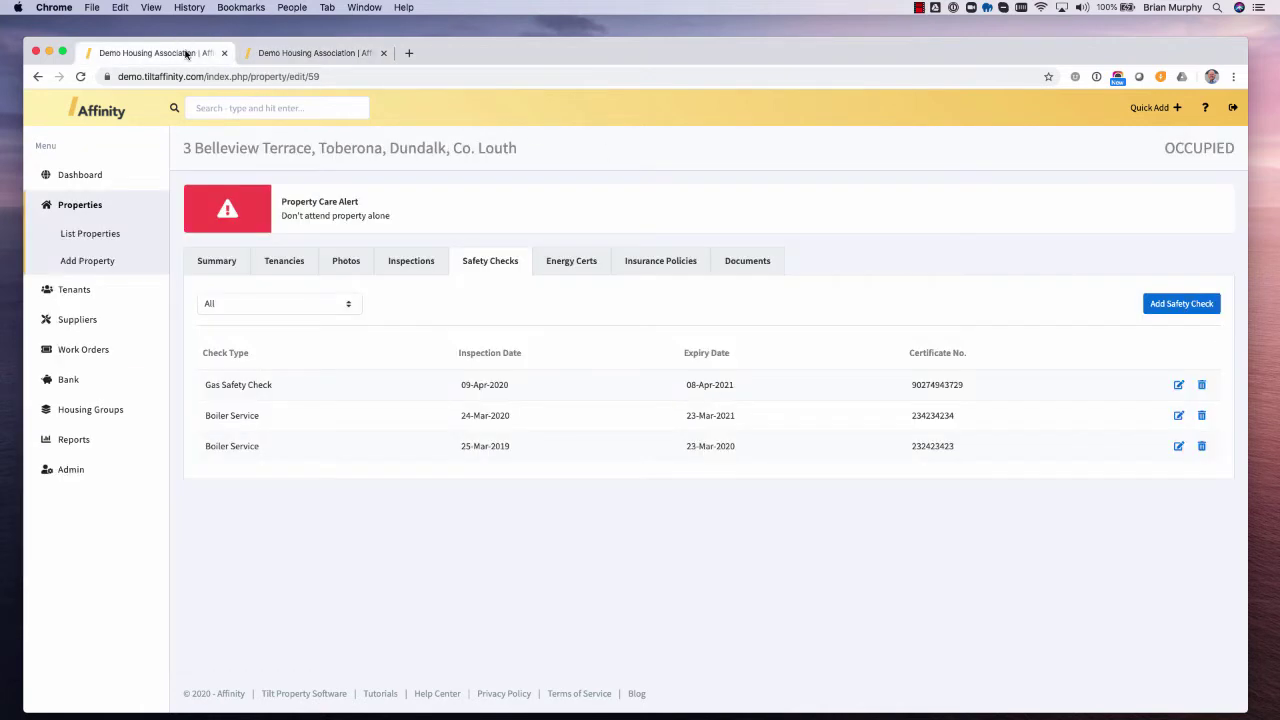
- Confirm Energy Certs is empty, then open a blank Add Insurance Policy form
click(569, 262)
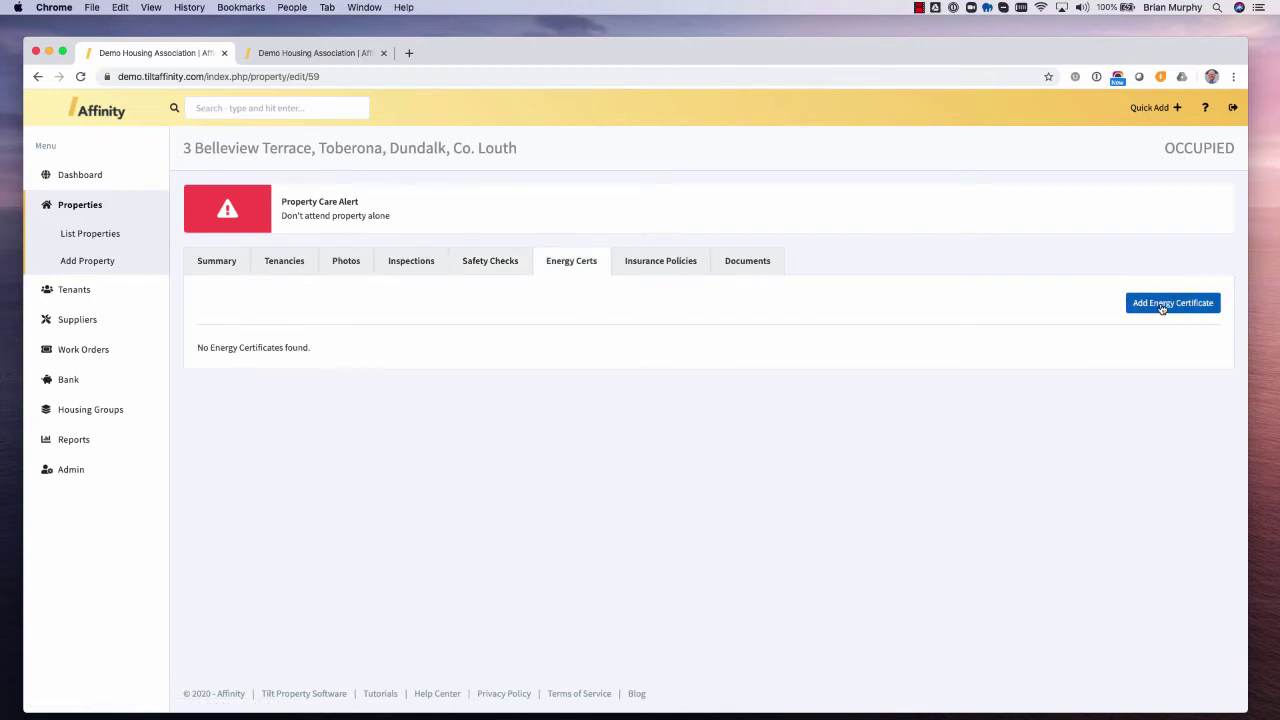
click(1162, 306)
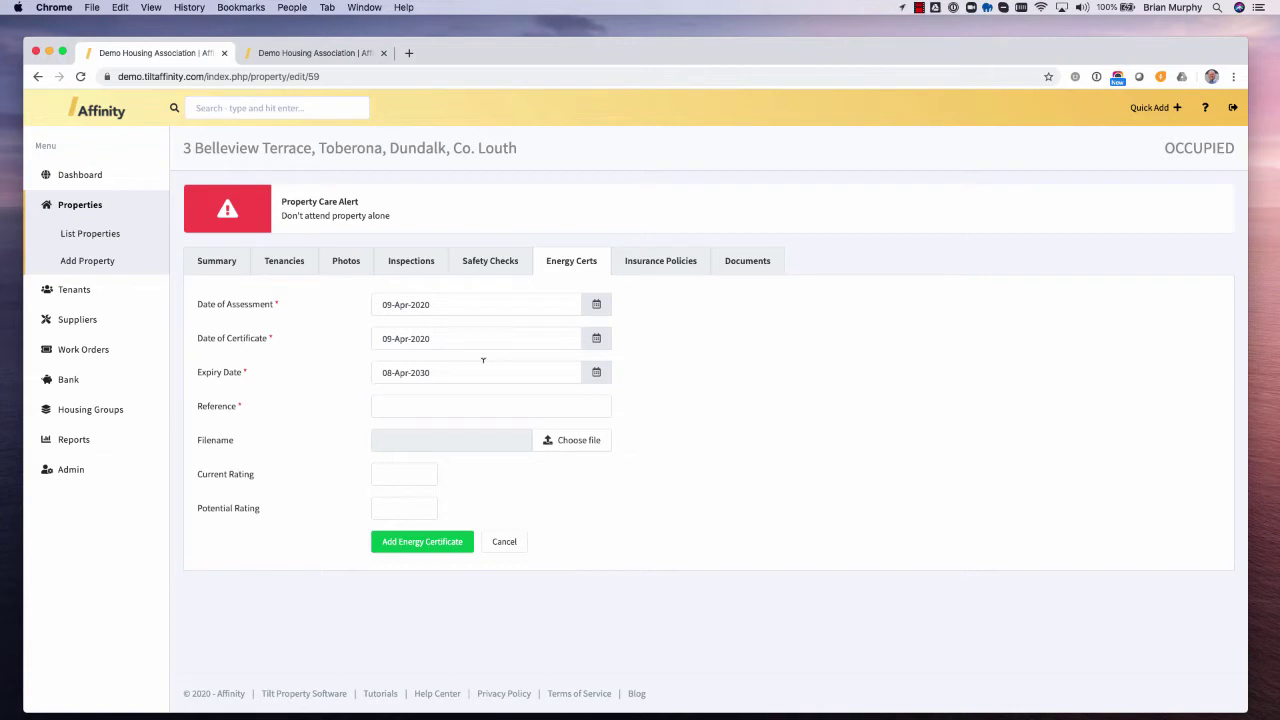
click(673, 262)
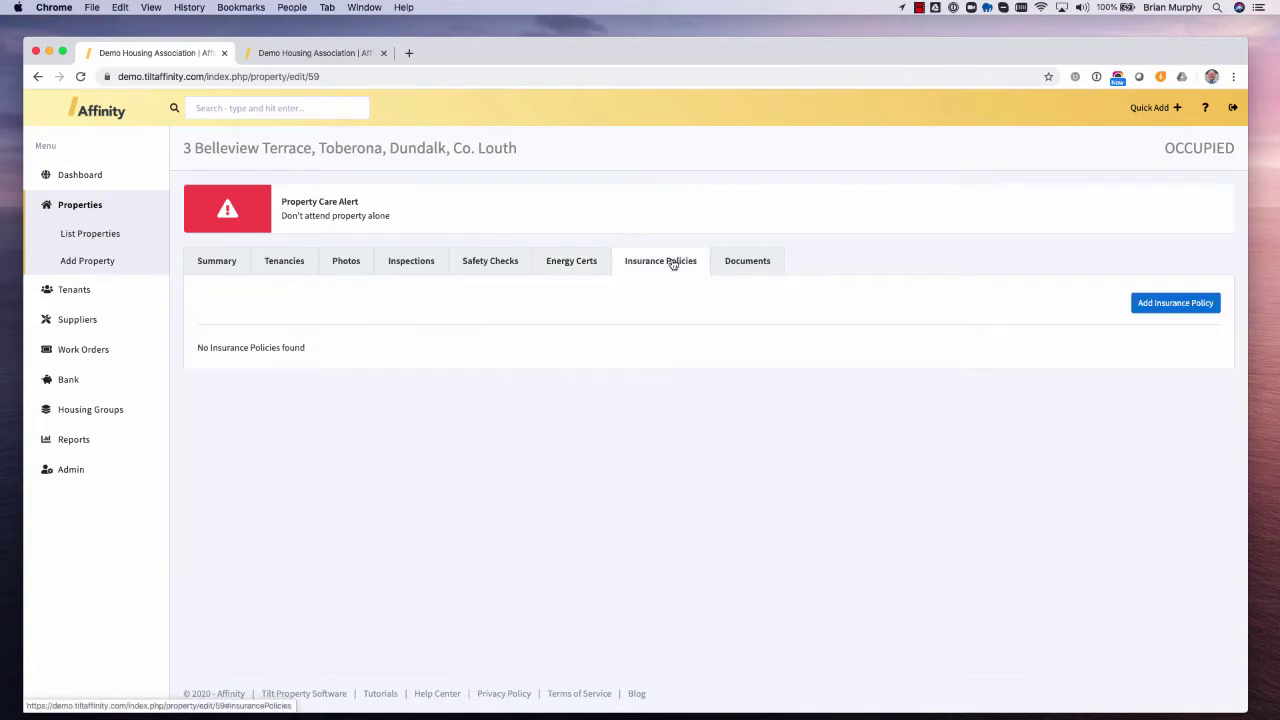
click(1190, 307)
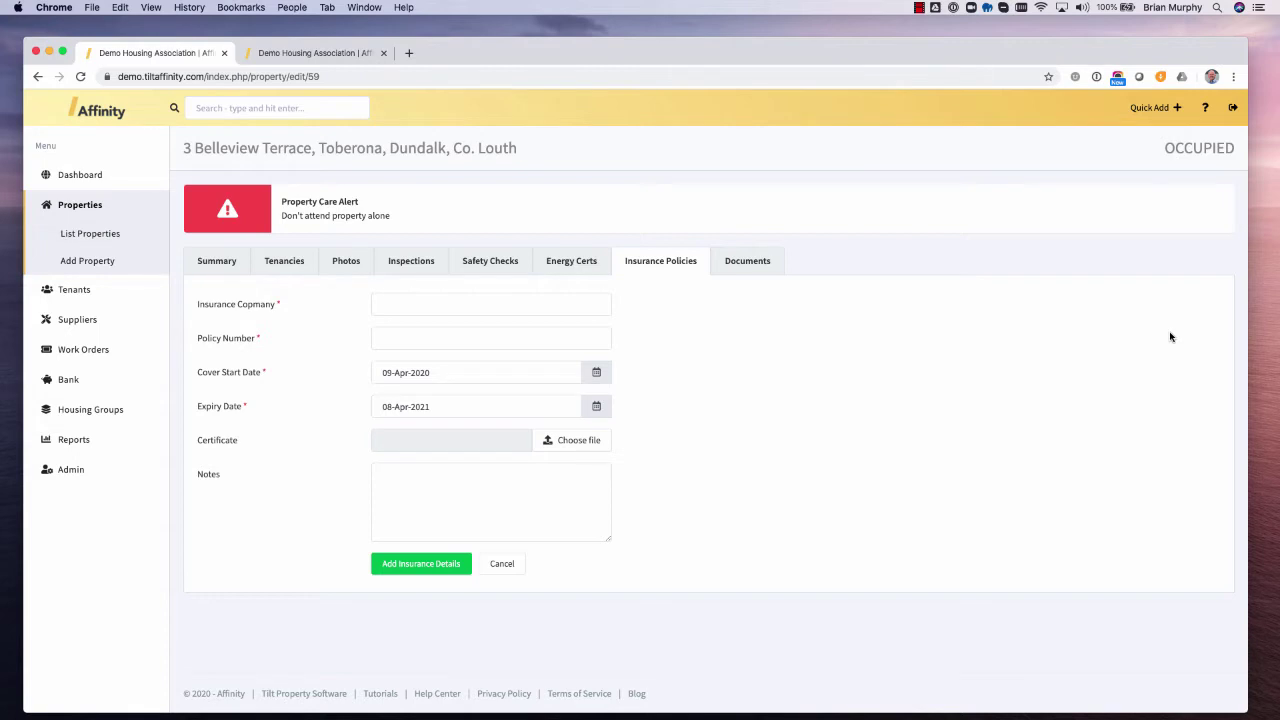
- Open a blank Add Document form under Documents, then expand Tenants in the sidebar
click(746, 266)
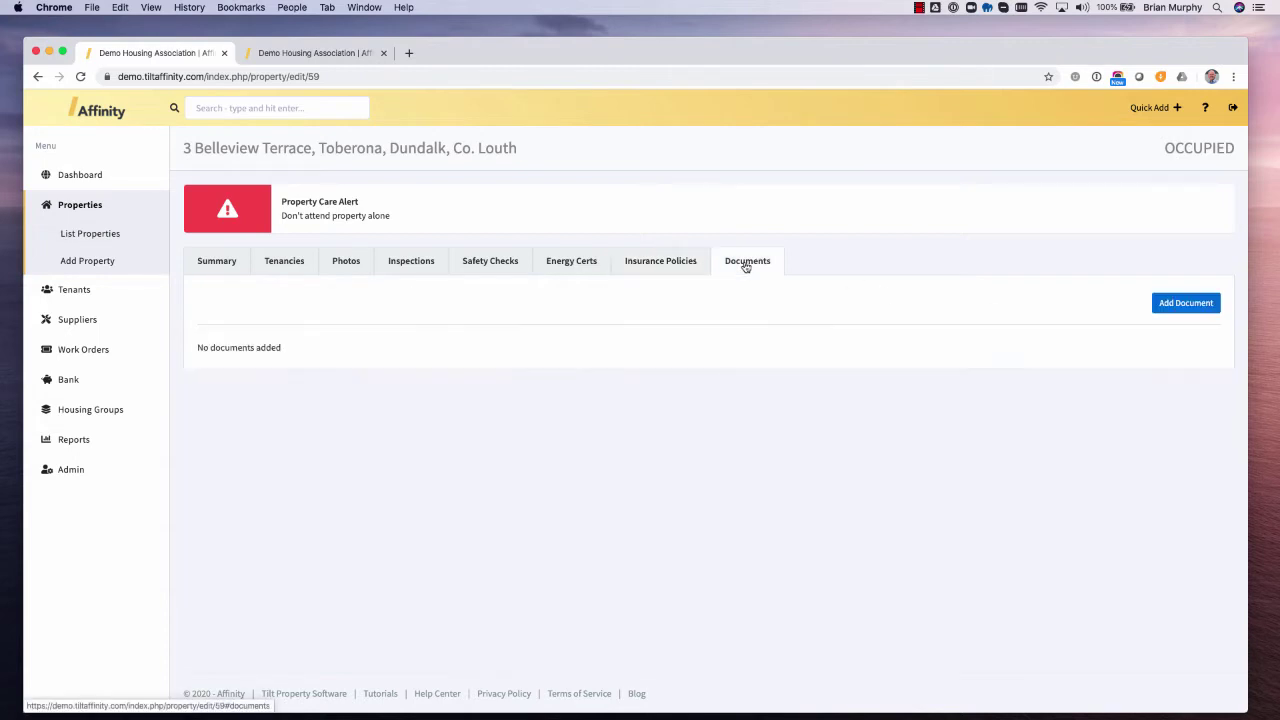
click(1194, 306)
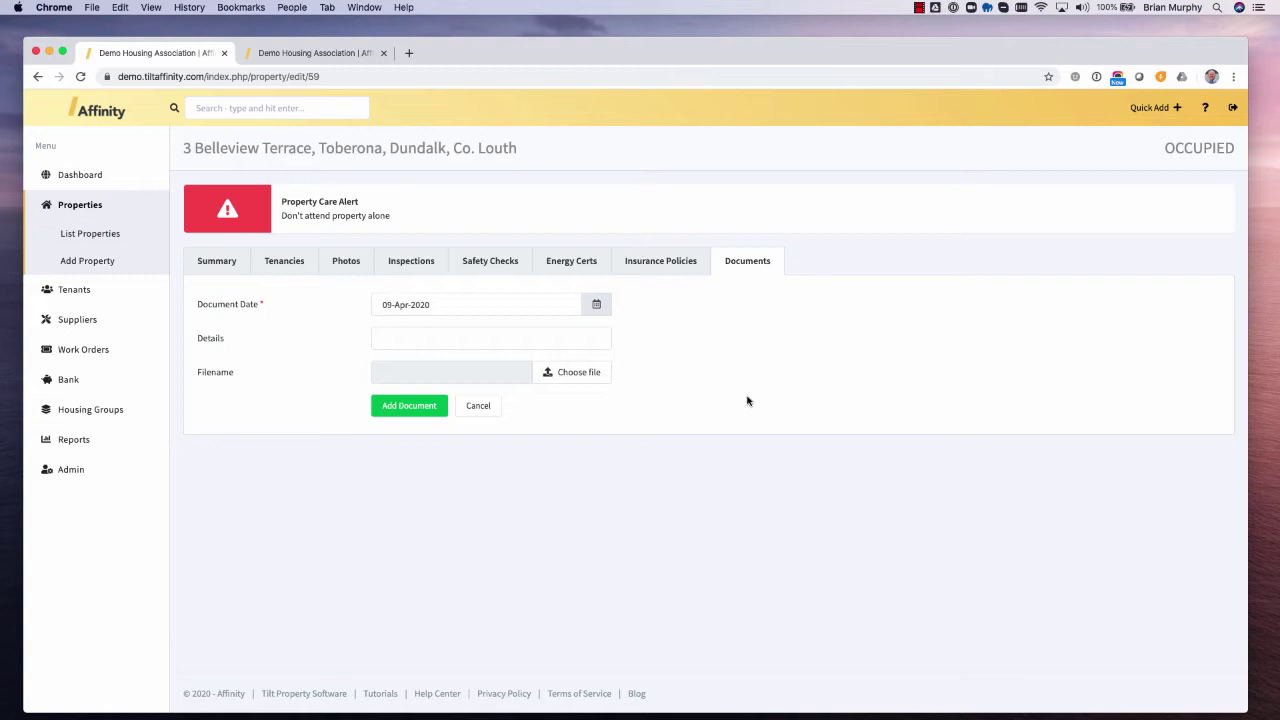
click(71, 291)
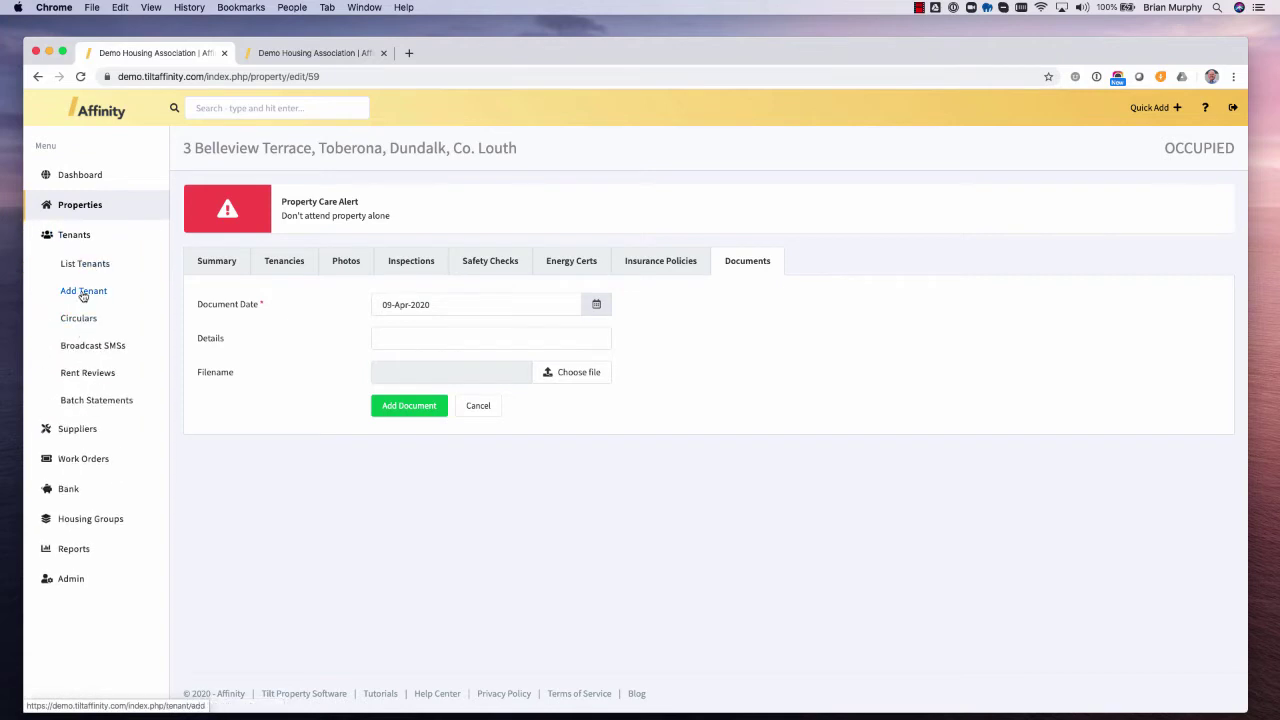
- Open Add New Tenant and have Affinity allocate the account number automatically
click(82, 294)
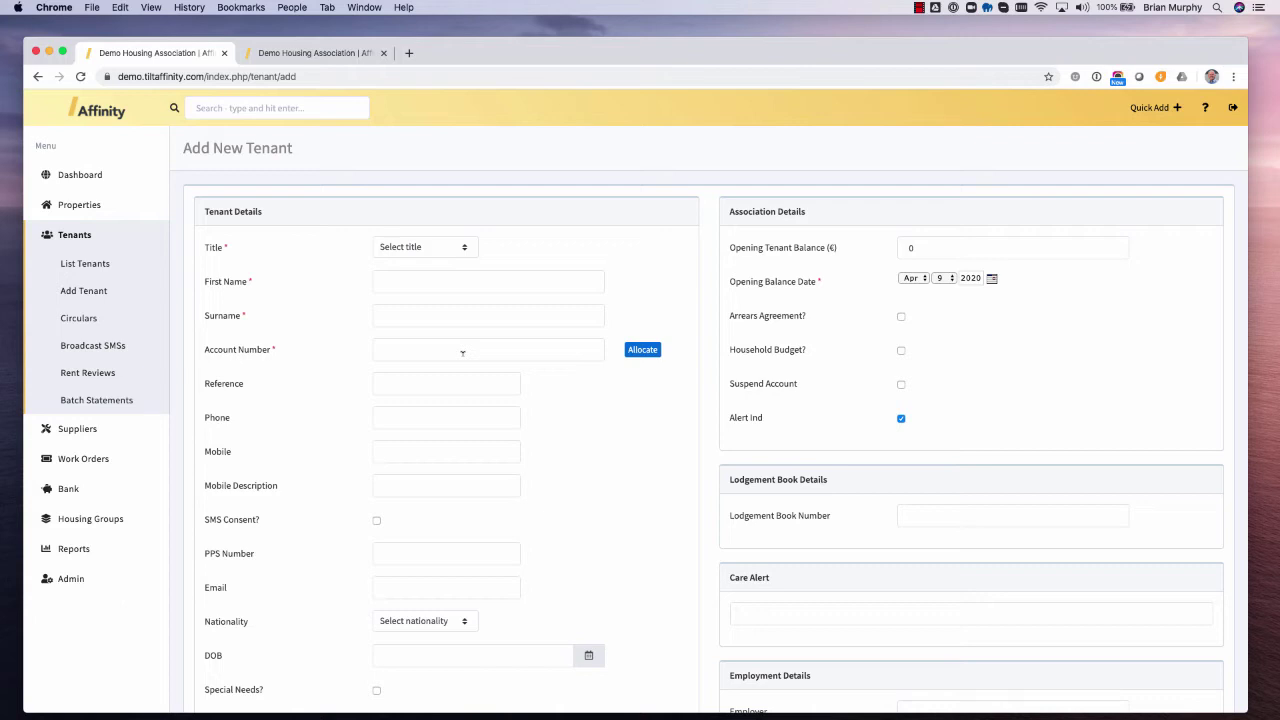
click(468, 352)
text(692318h)
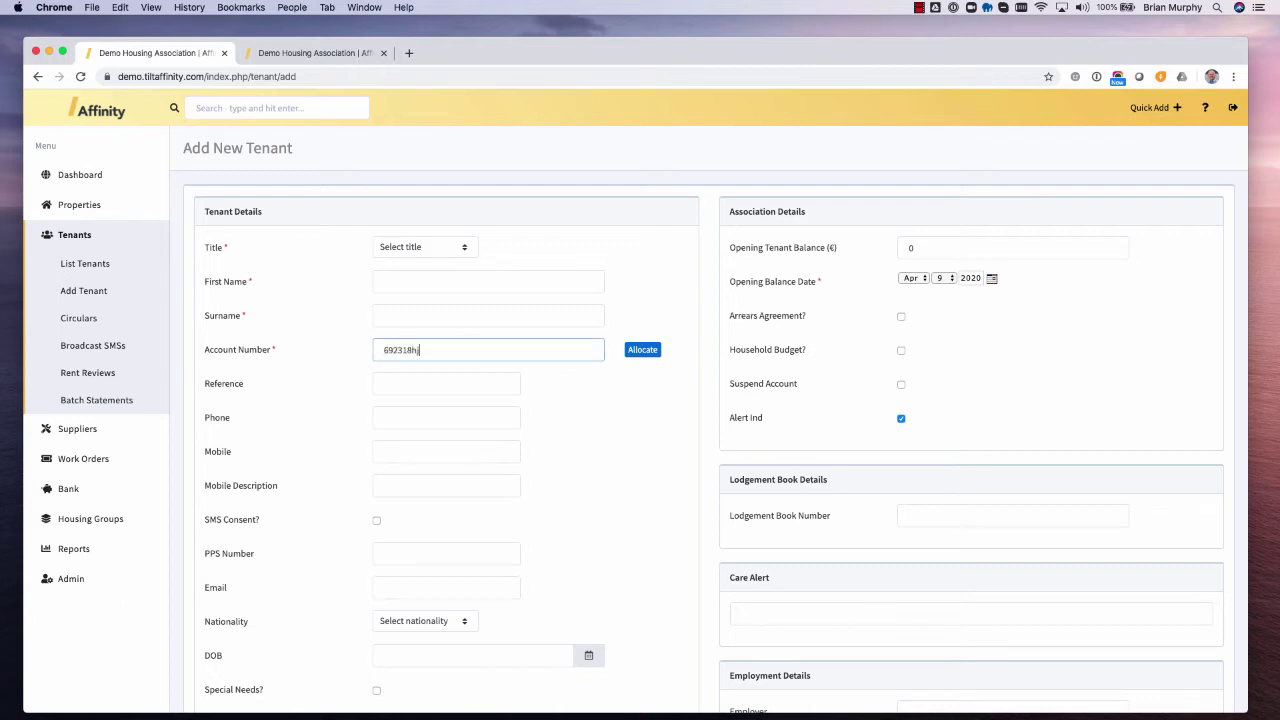
click(642, 352)
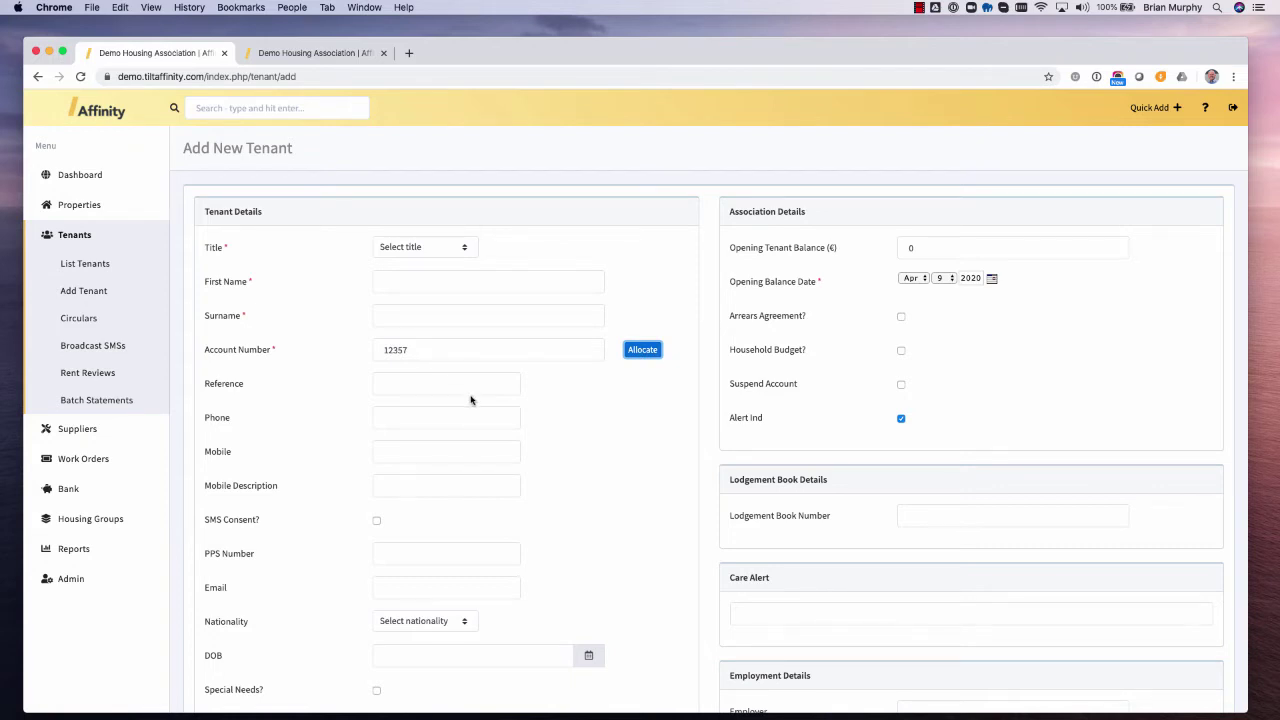
- Scroll down the form and move between the Mobile and mobile description fields
scroll(471, 399, down, 2)
scroll(470, 393, down, 2)
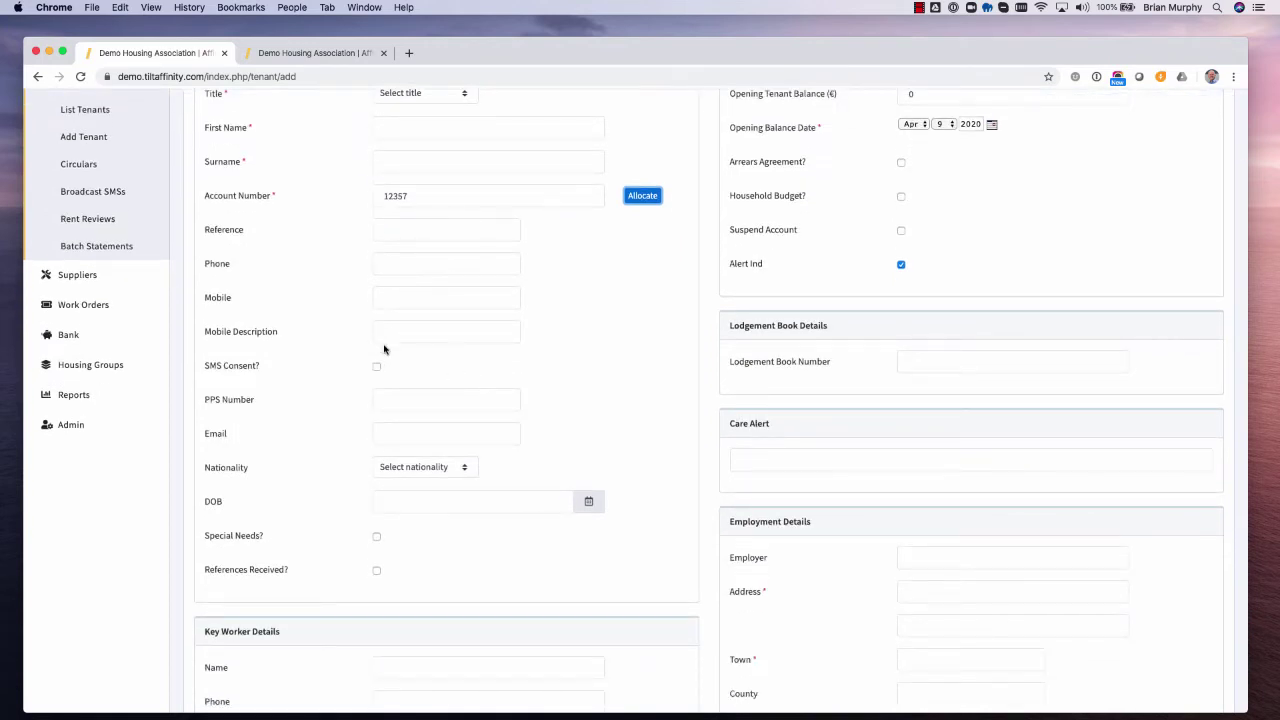
click(419, 299)
click(409, 331)
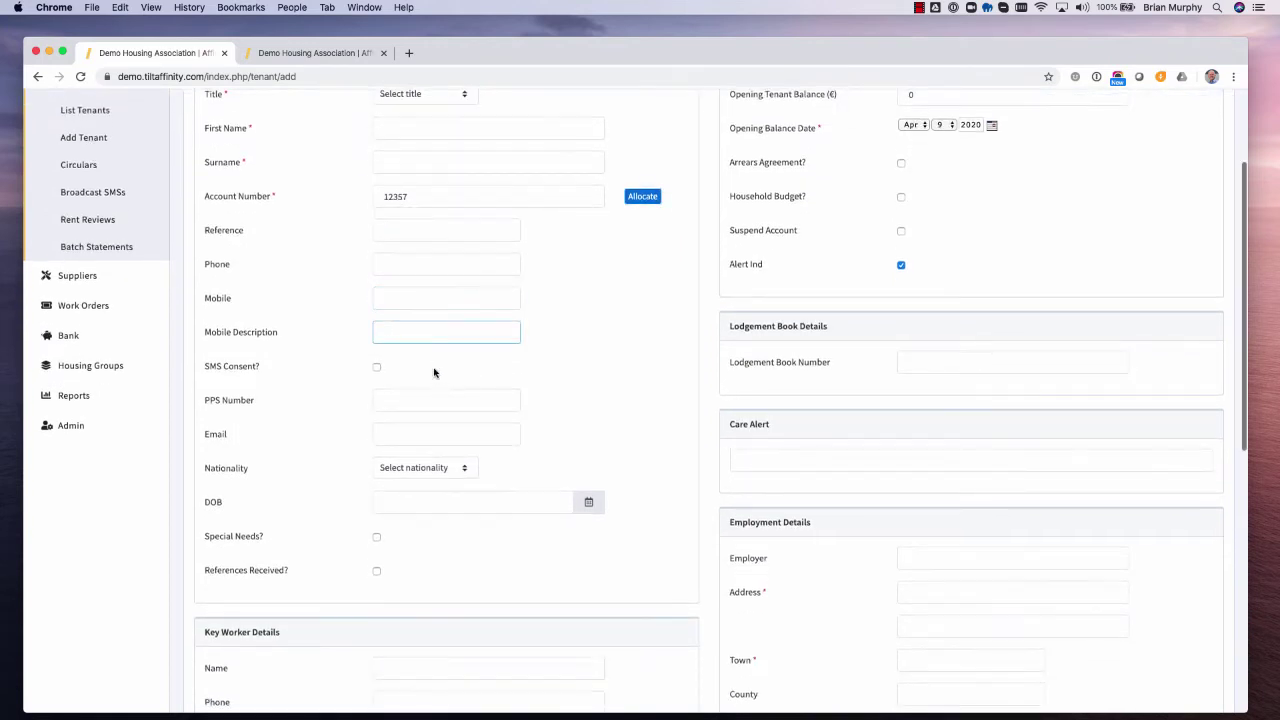
click(468, 297)
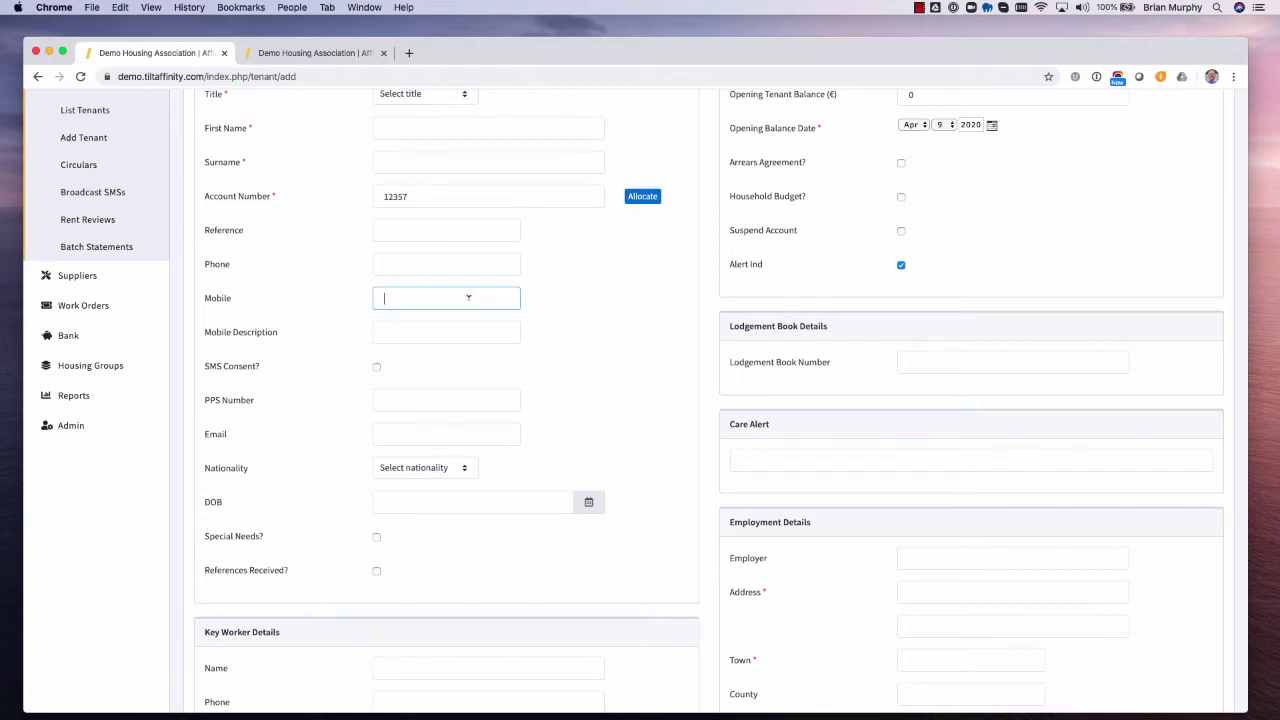
scroll(468, 297, down, 3)
scroll(740, 336, up, 5)
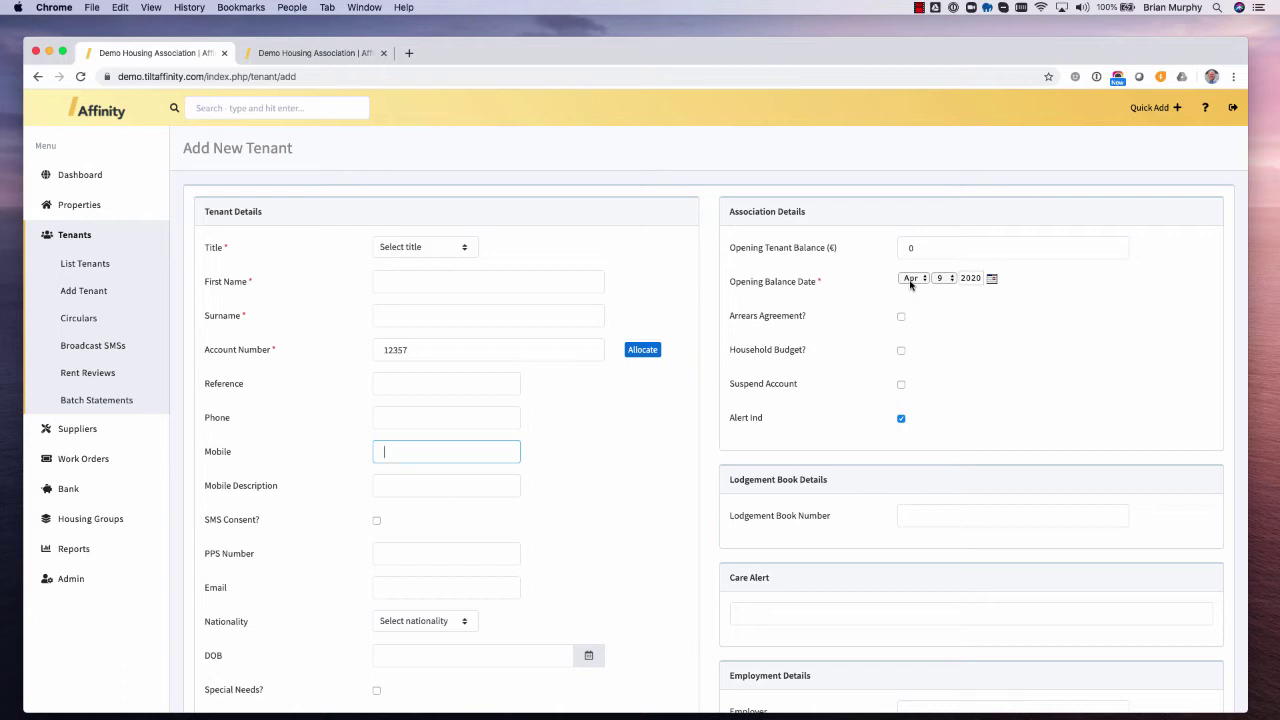
- Keep the opening balance day at 9, enter -300 as Opening Tenant Balance, and review the form
click(940, 279)
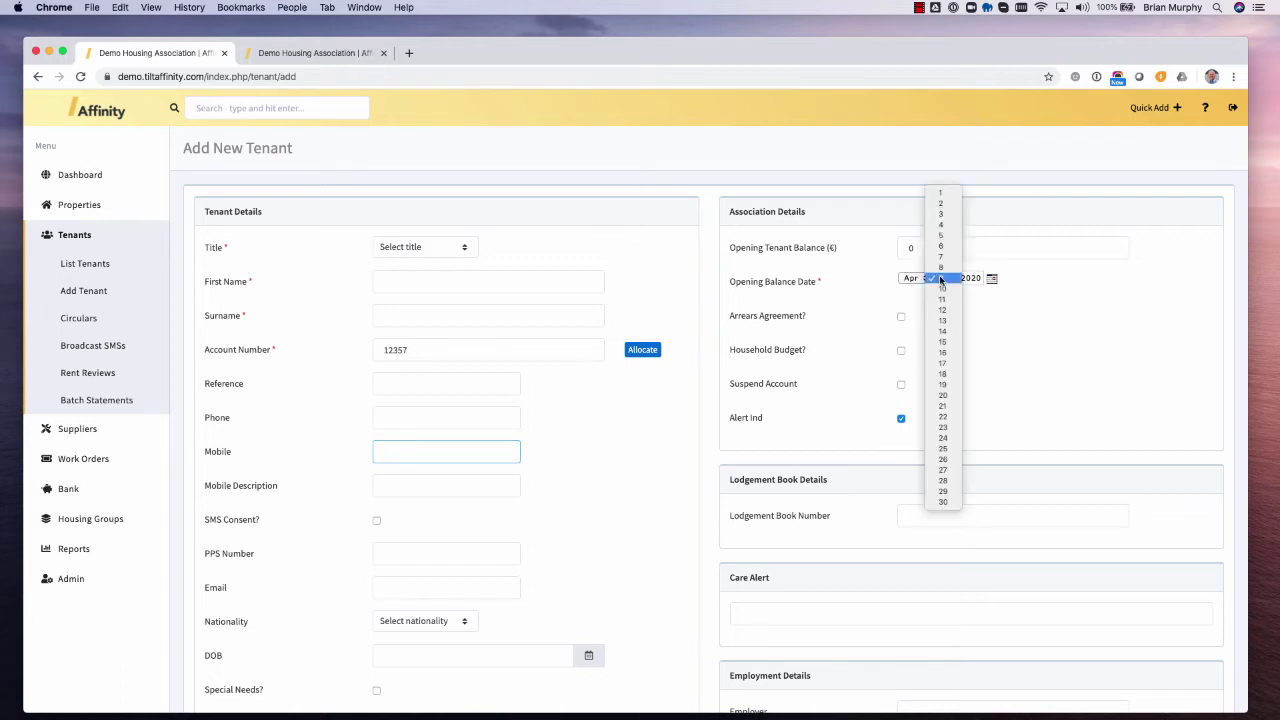
click(941, 192)
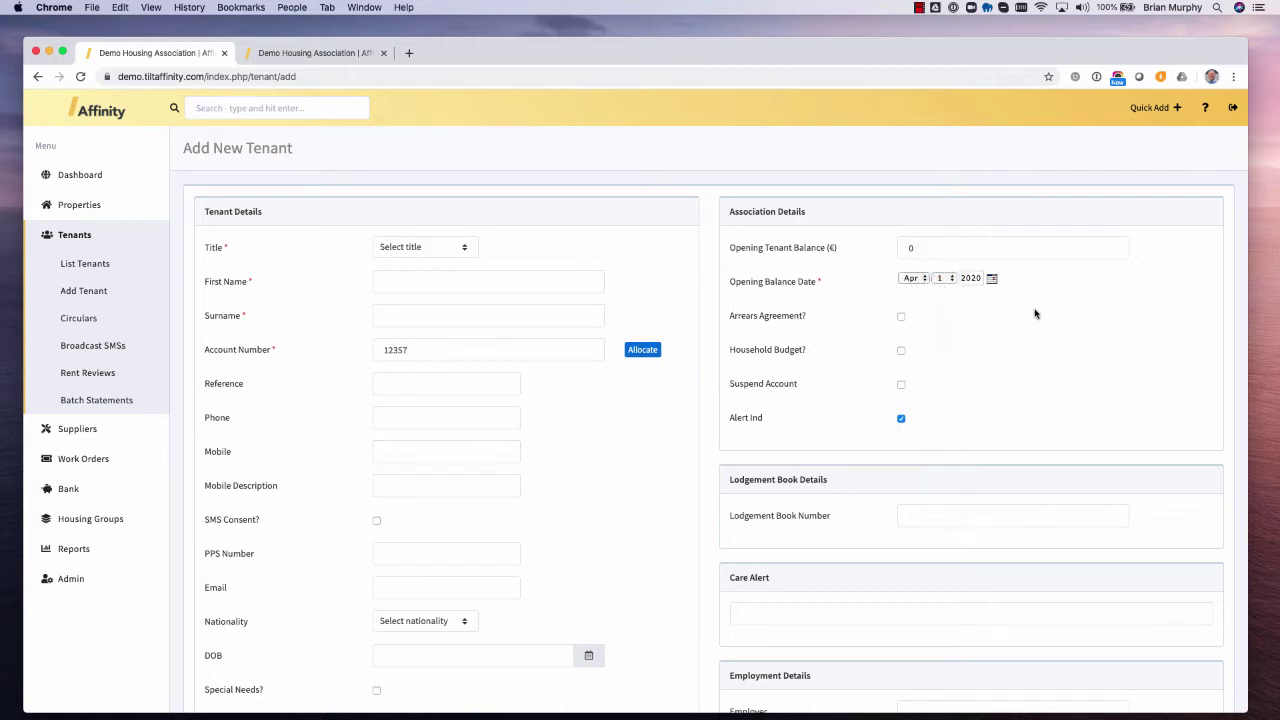
click(940, 279)
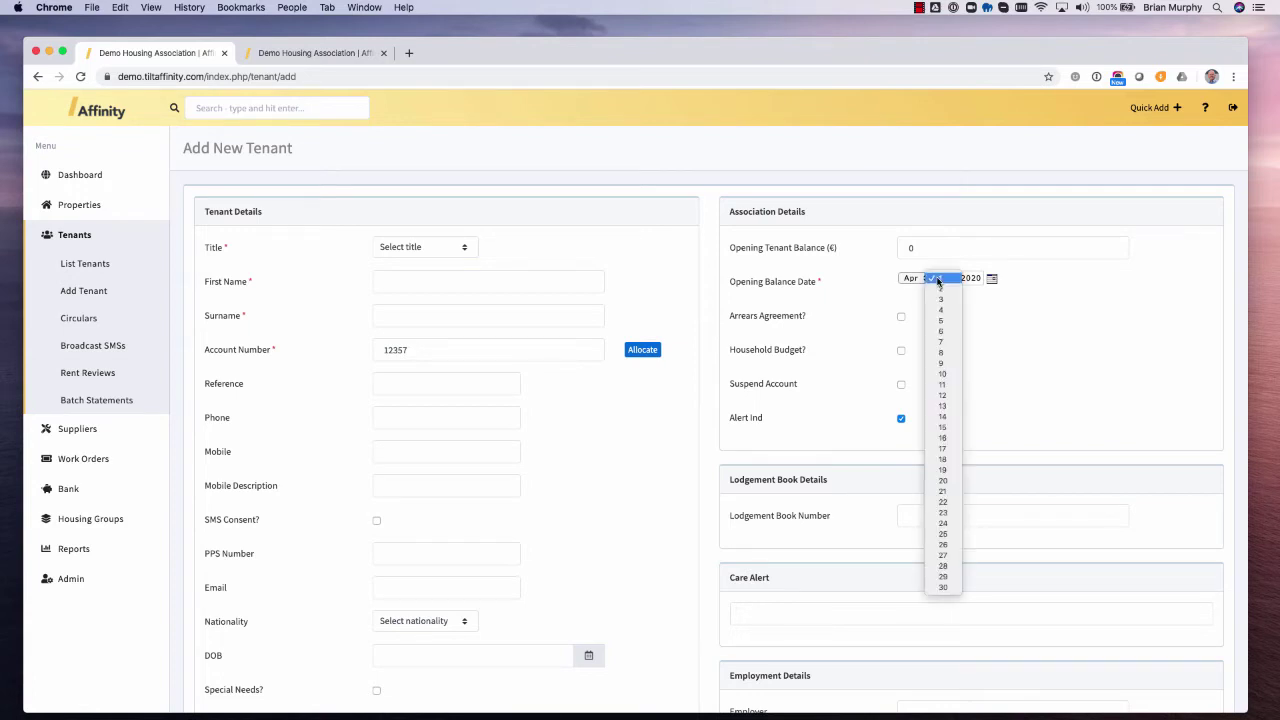
click(942, 365)
click(940, 249)
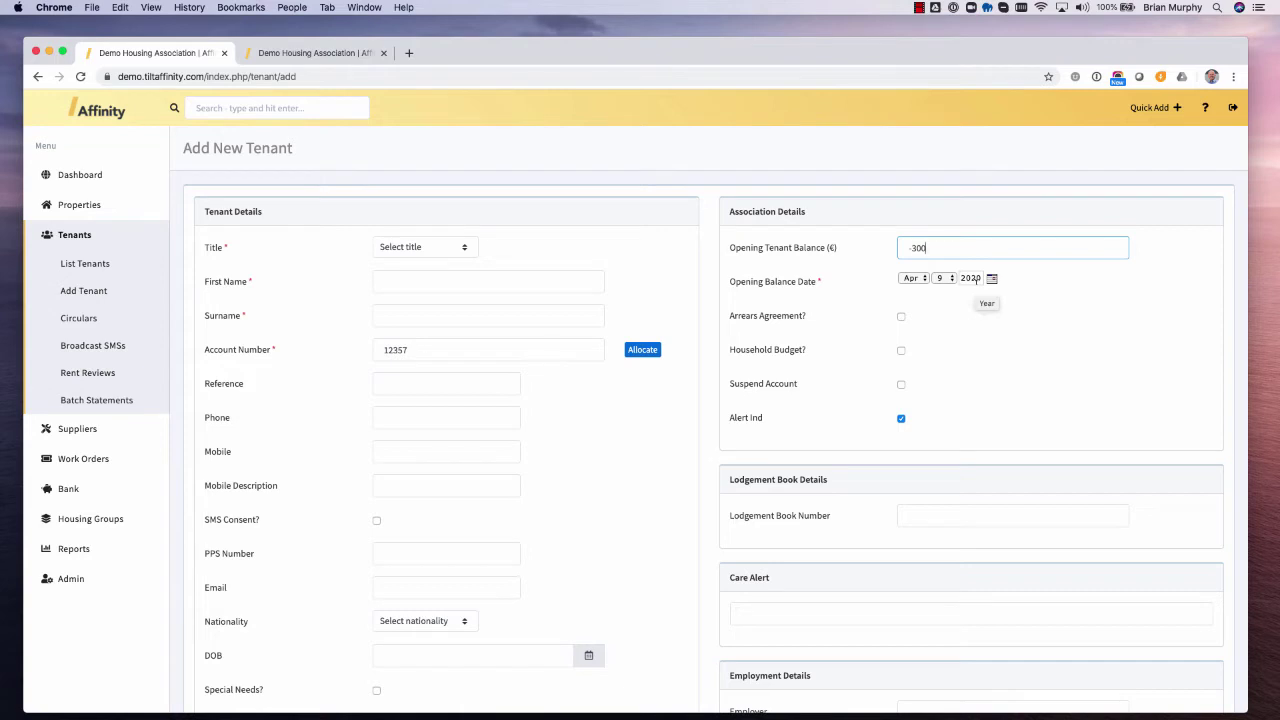
scroll(906, 354, down, 5)
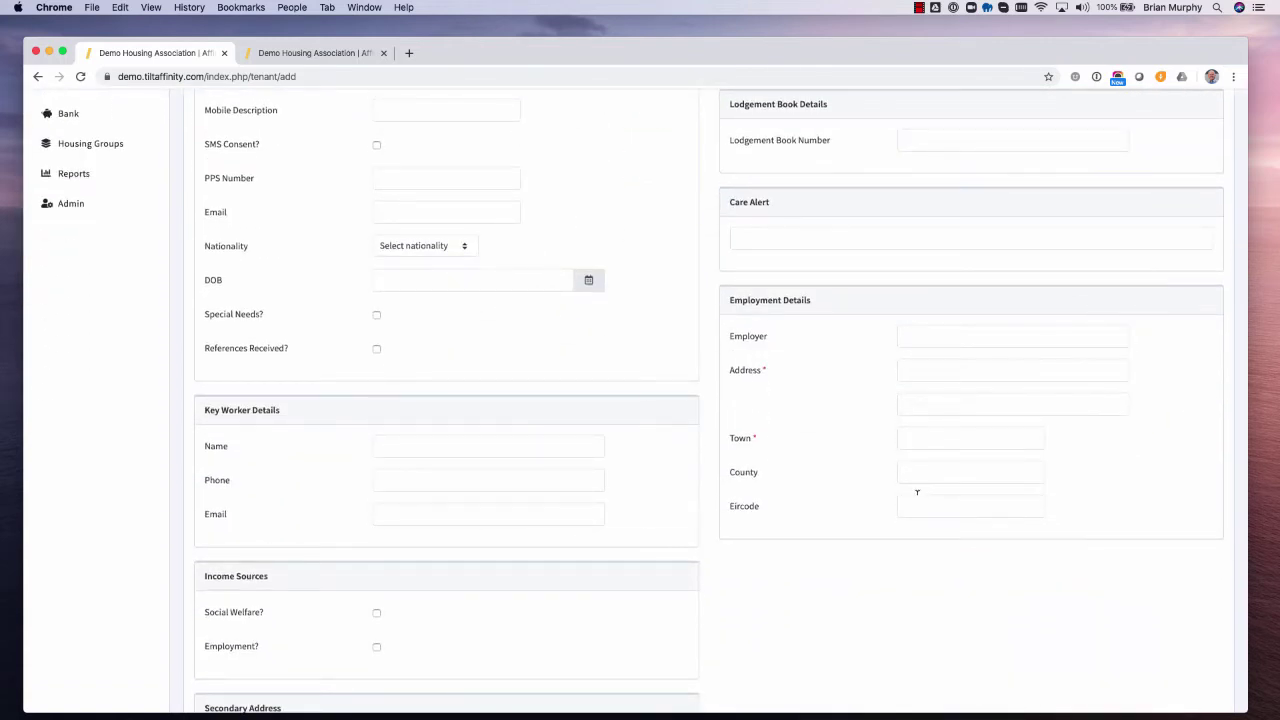
scroll(917, 492, down, 3)
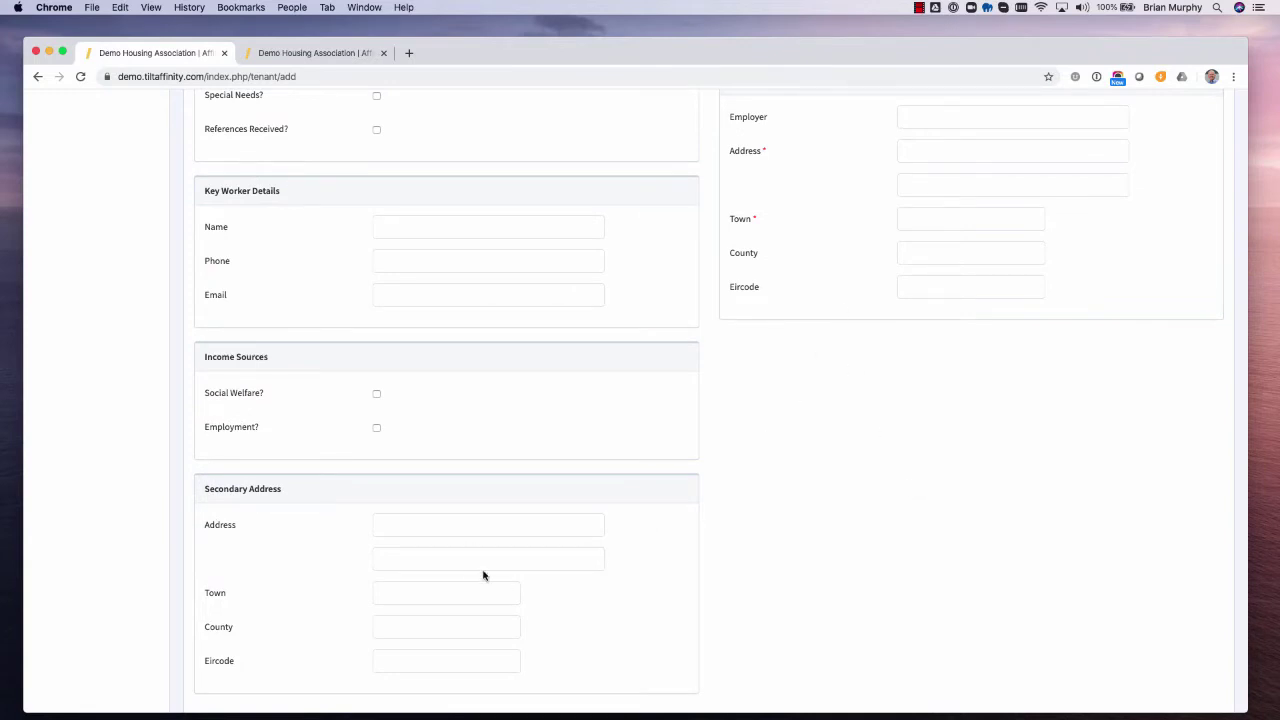
scroll(483, 575, up, 3)
scroll(483, 575, up, 3)
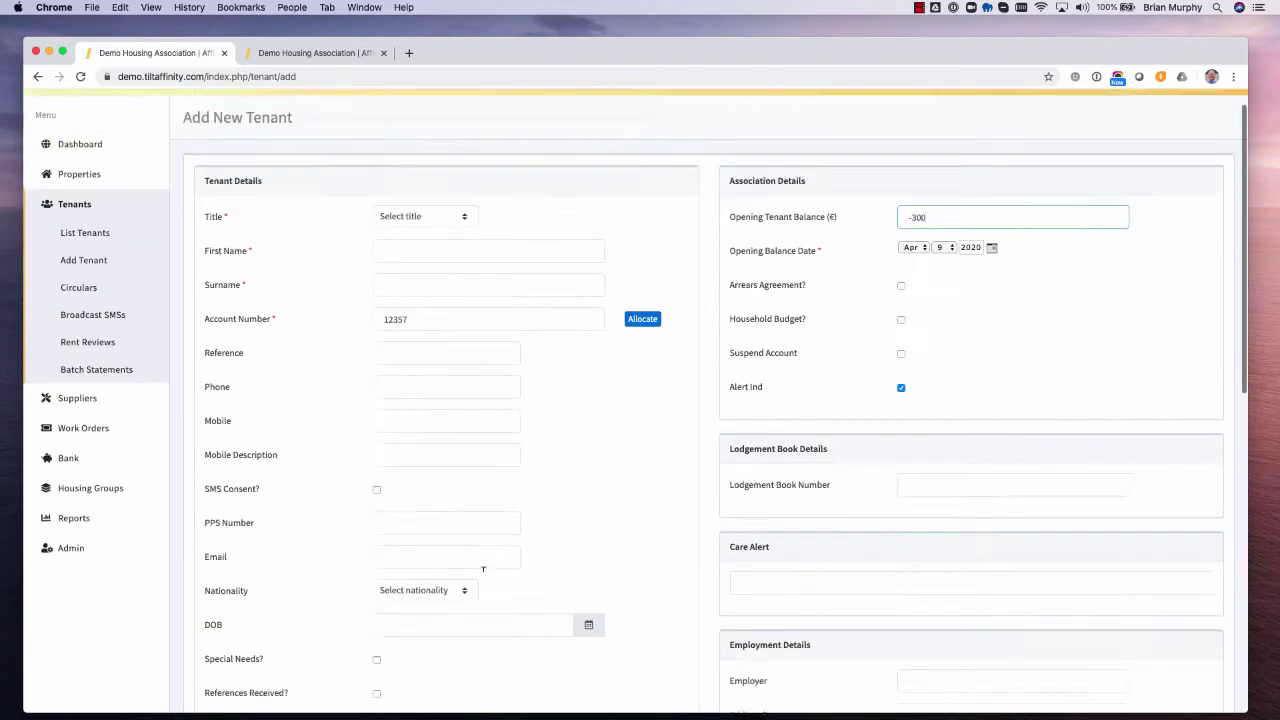
scroll(481, 565, down, 8)
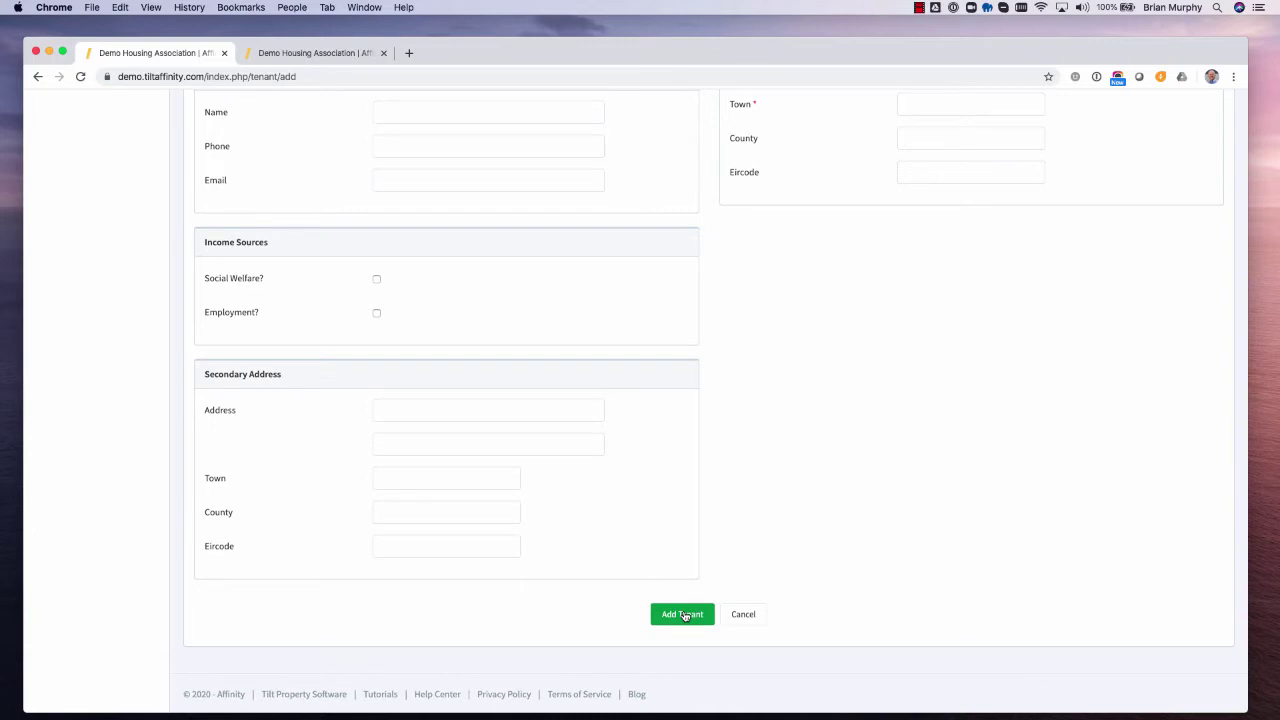
scroll(684, 616, up, 10)
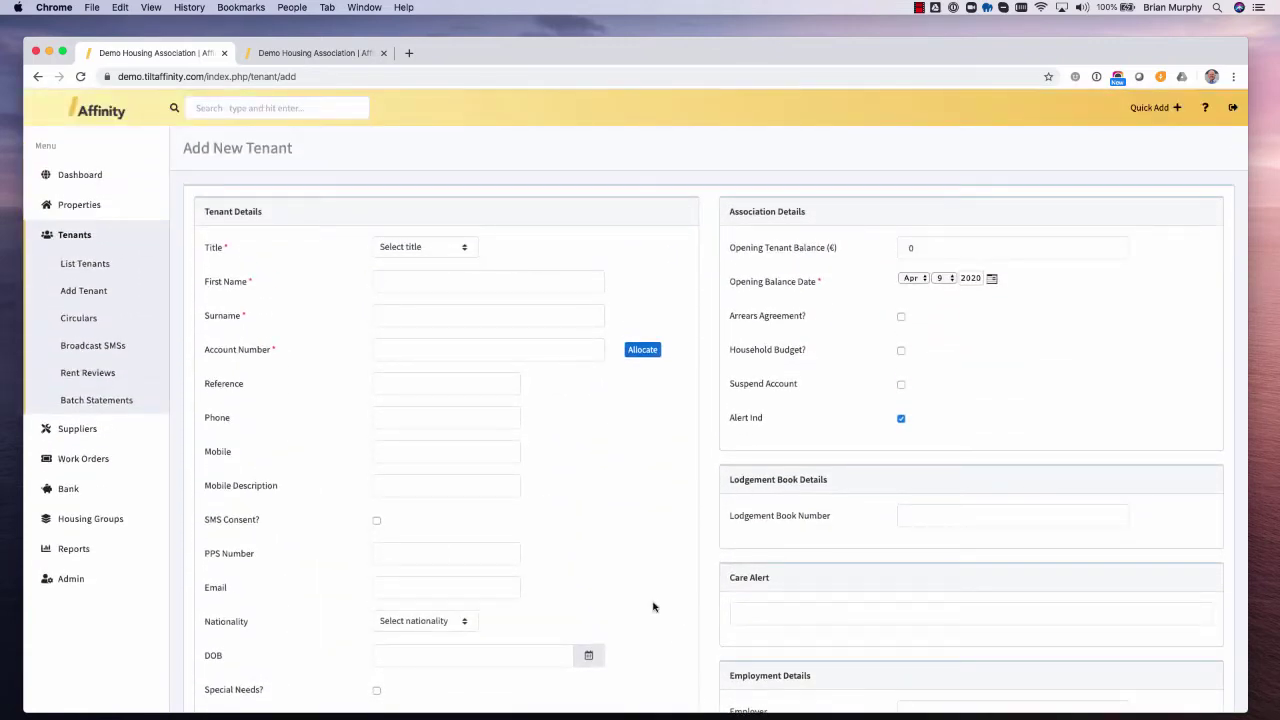
- From List Tenants, search by the tenant's name and open the matching tenant record
click(86, 264)
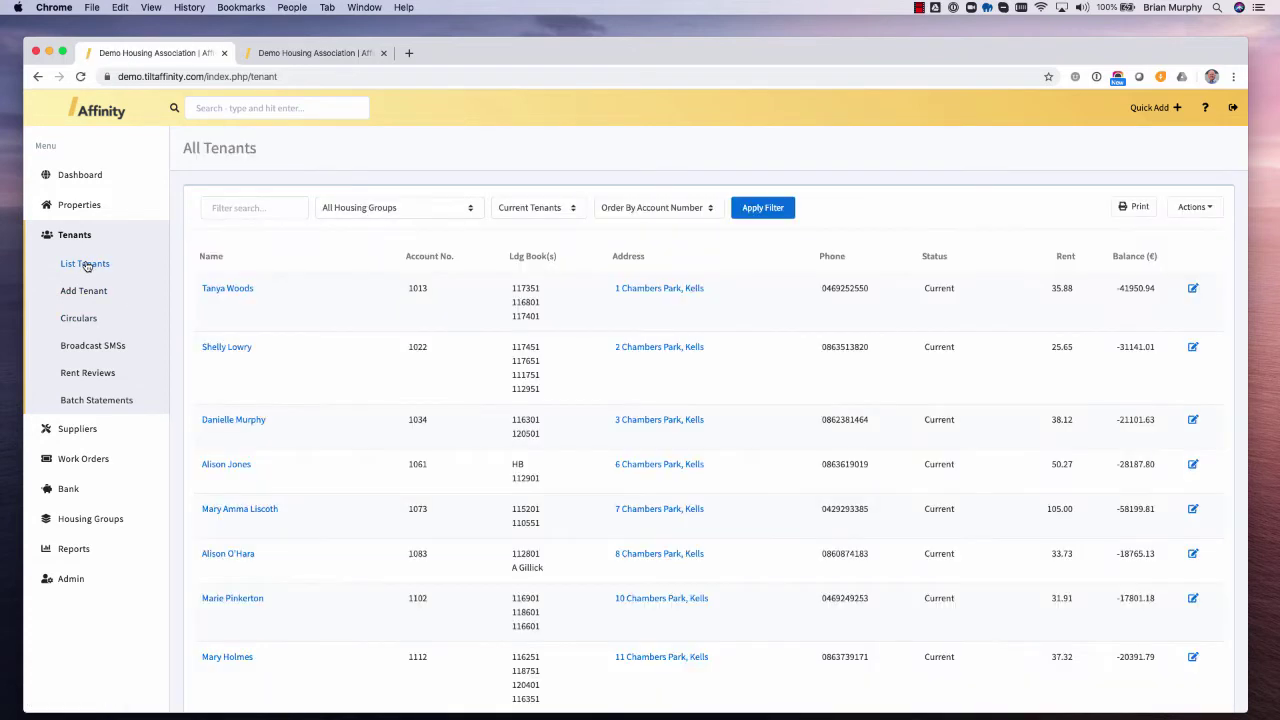
click(327, 108)
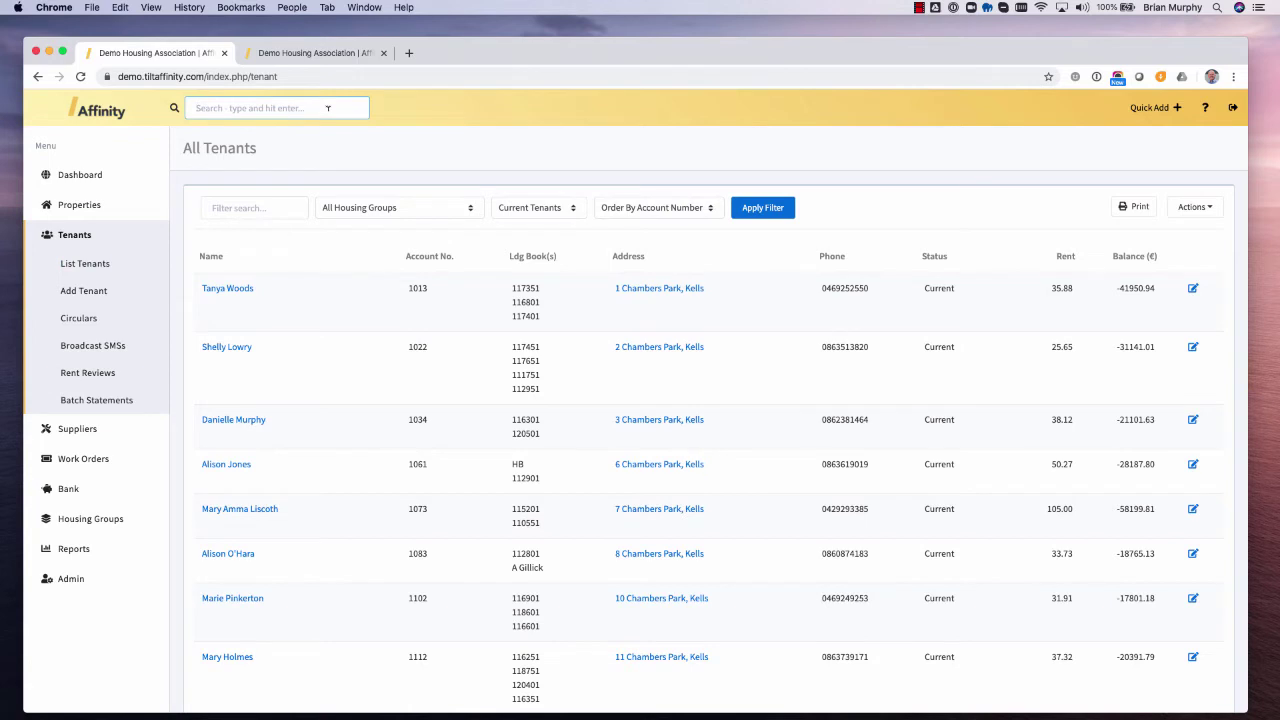
key(Return)
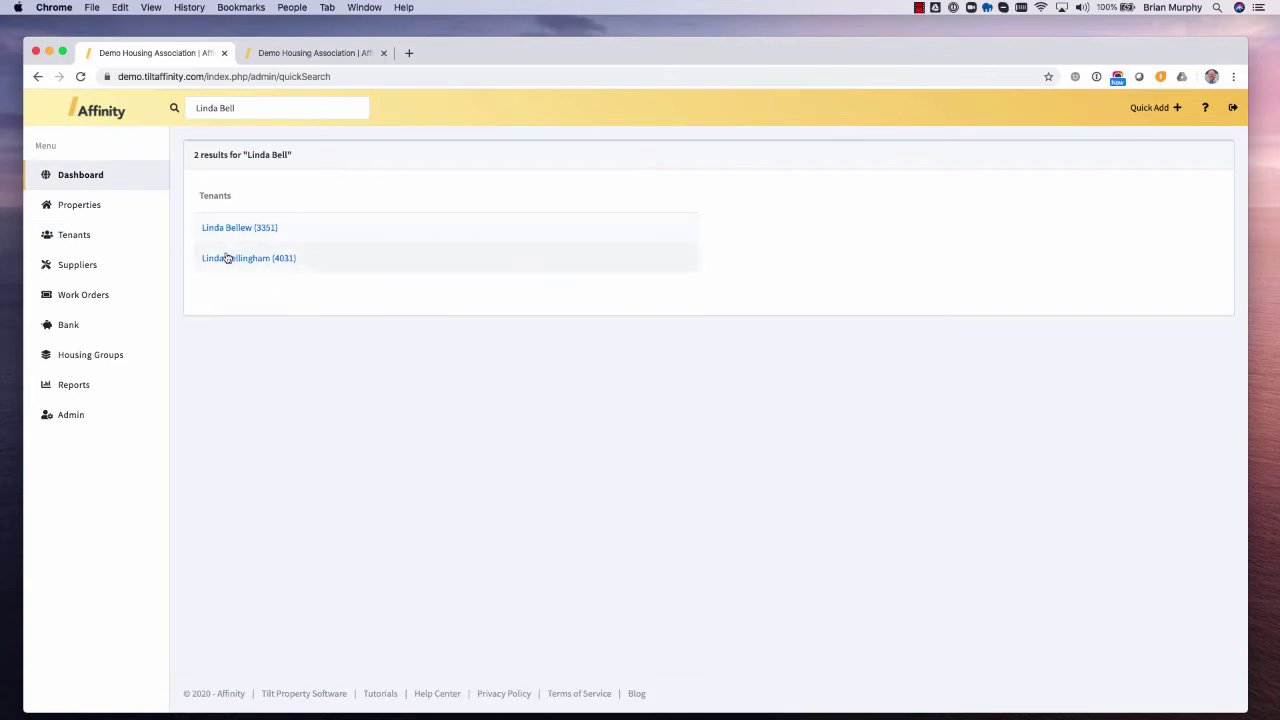
click(222, 259)
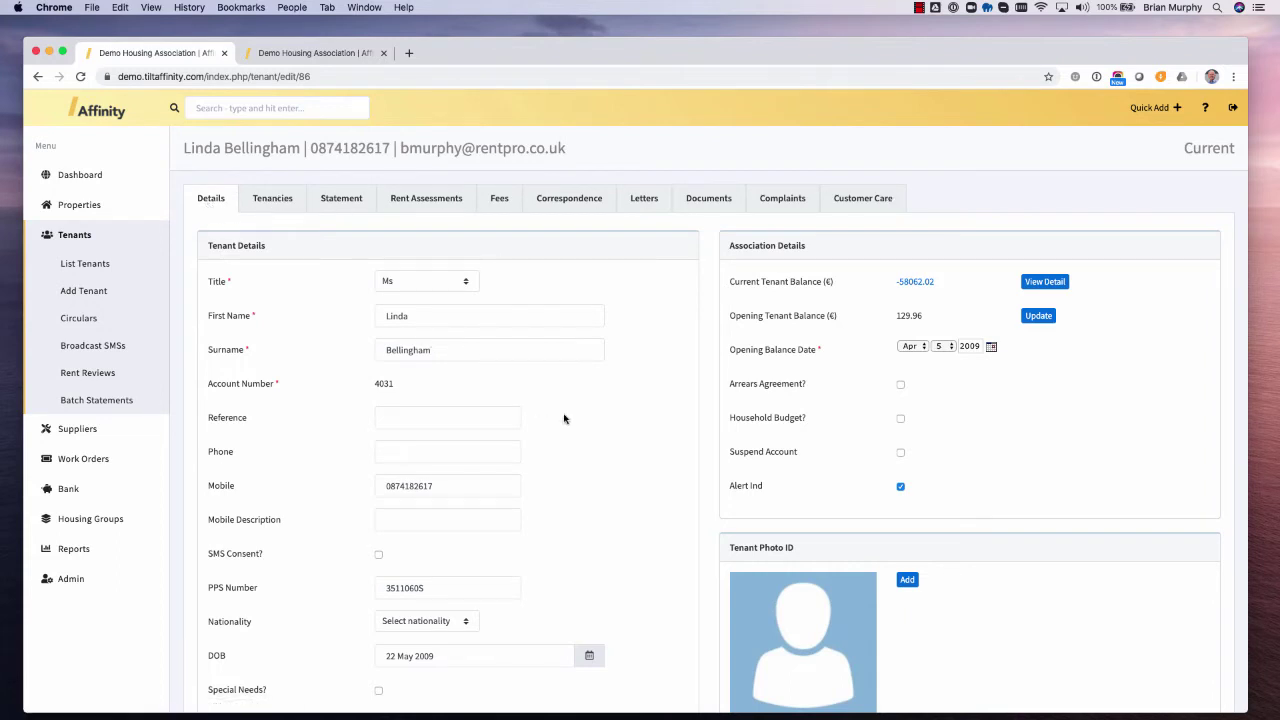
- Review the tenant's Details, then show the Rent Assessments list (13-Nov-2019 and 15-Feb-2010)
scroll(617, 444, down, 2)
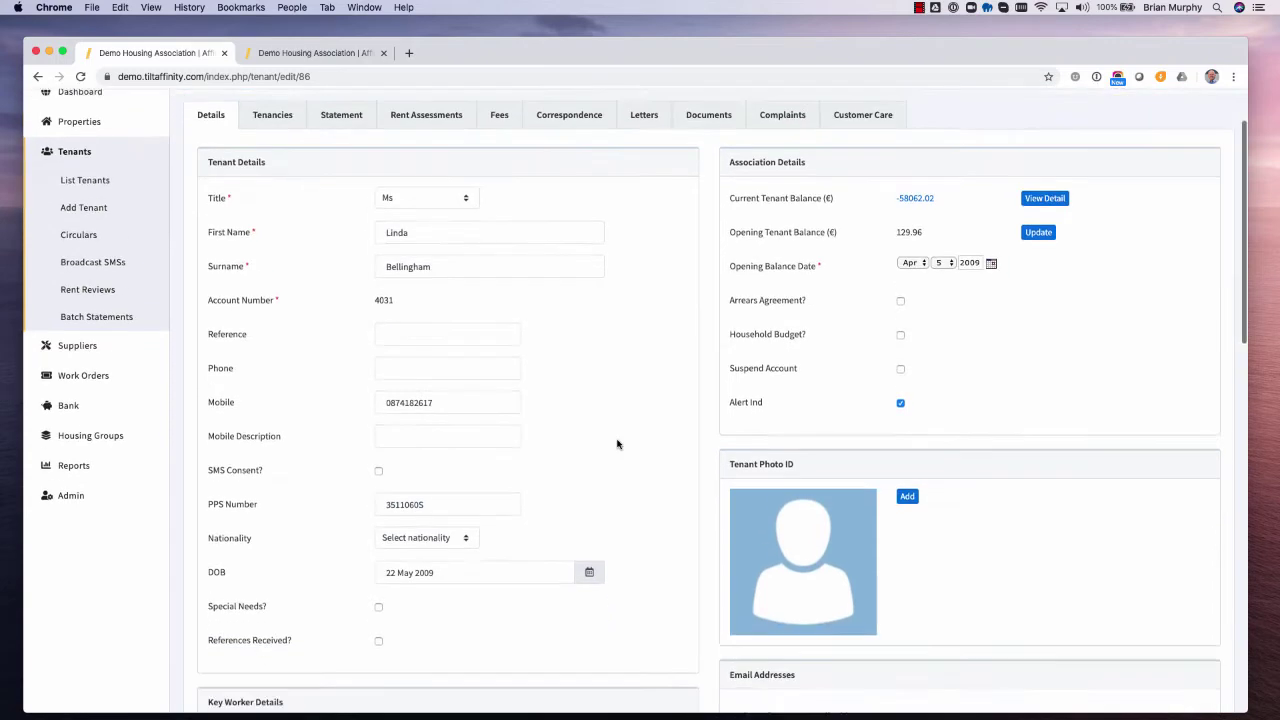
scroll(617, 444, down, 5)
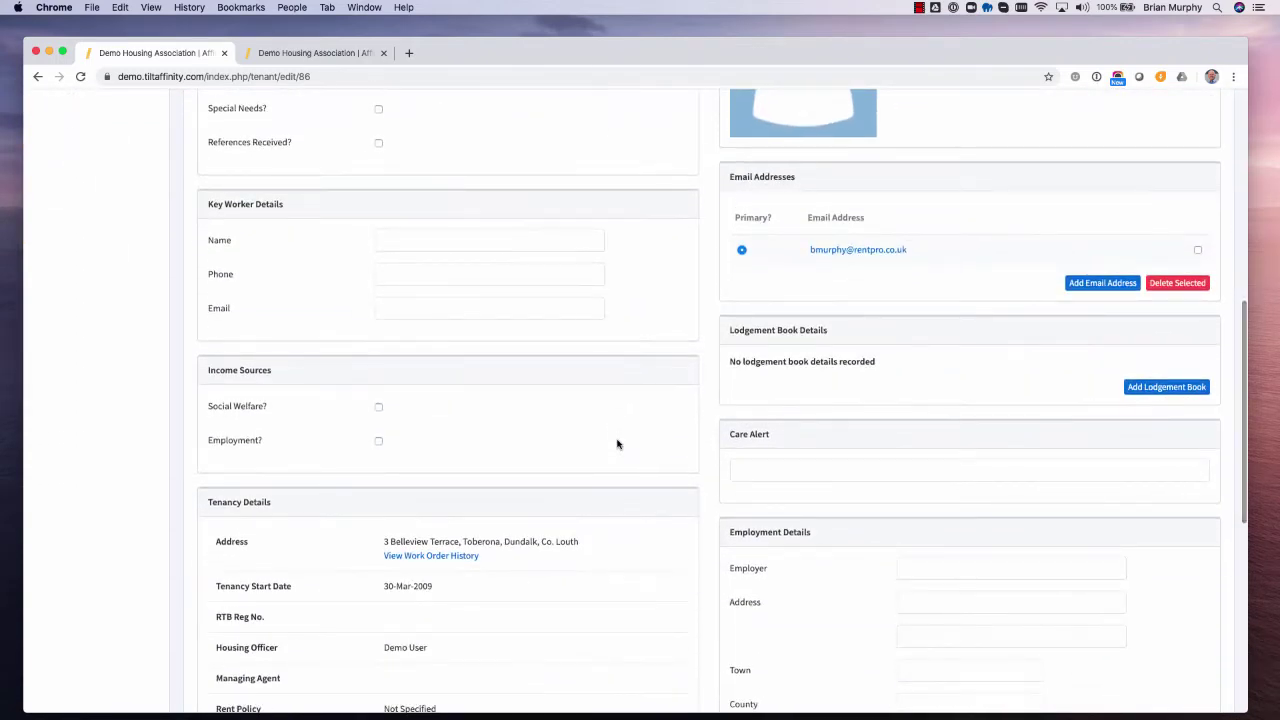
scroll(617, 444, down, 3)
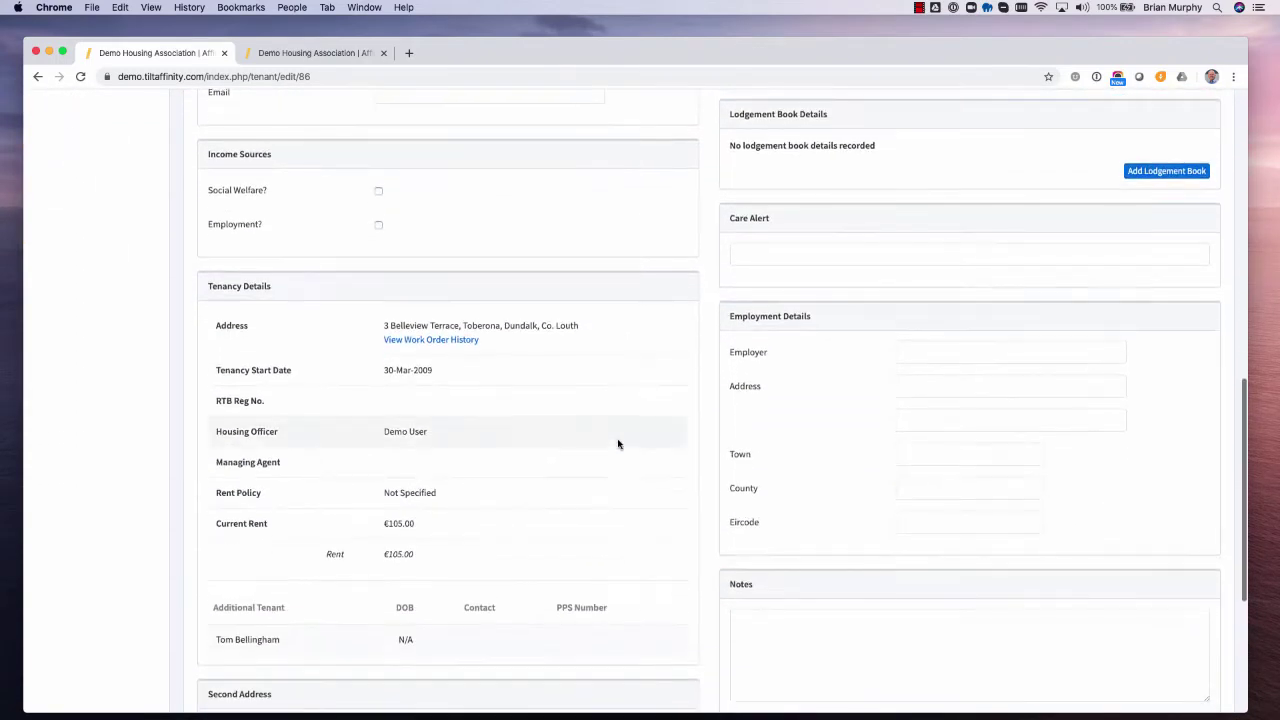
scroll(617, 444, down, 1)
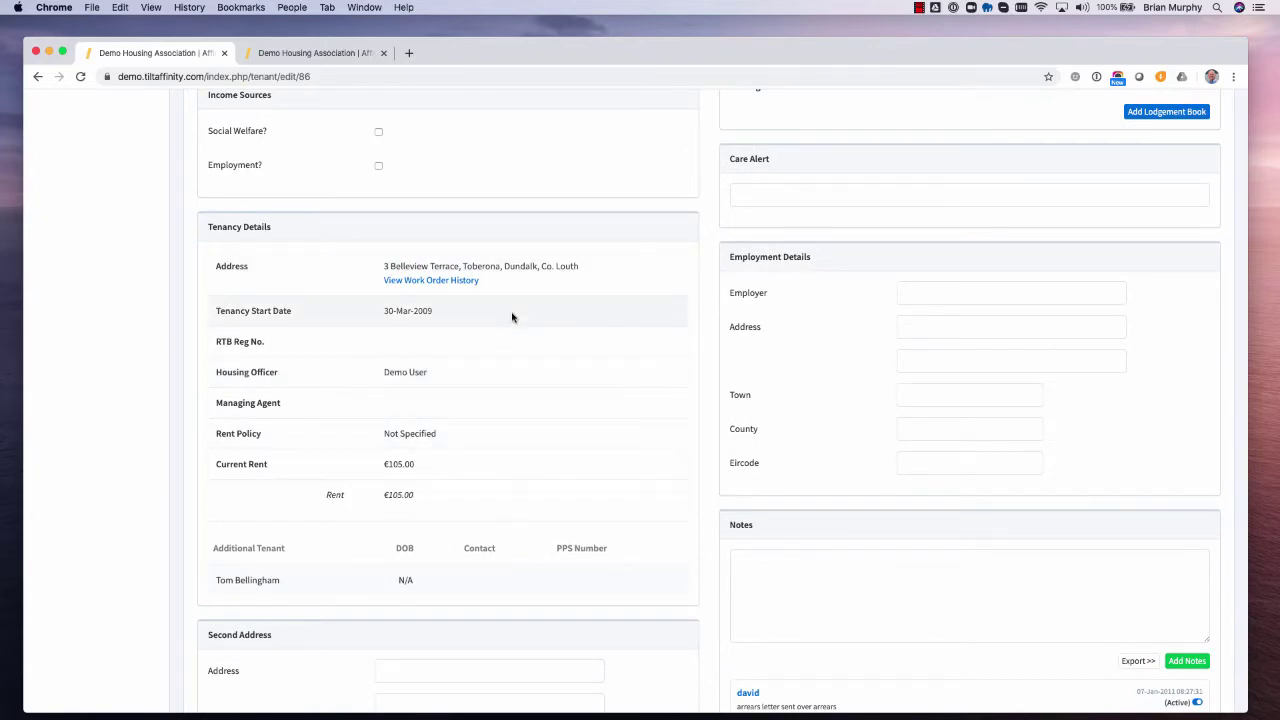
scroll(517, 318, down, 4)
scroll(524, 323, up, 10)
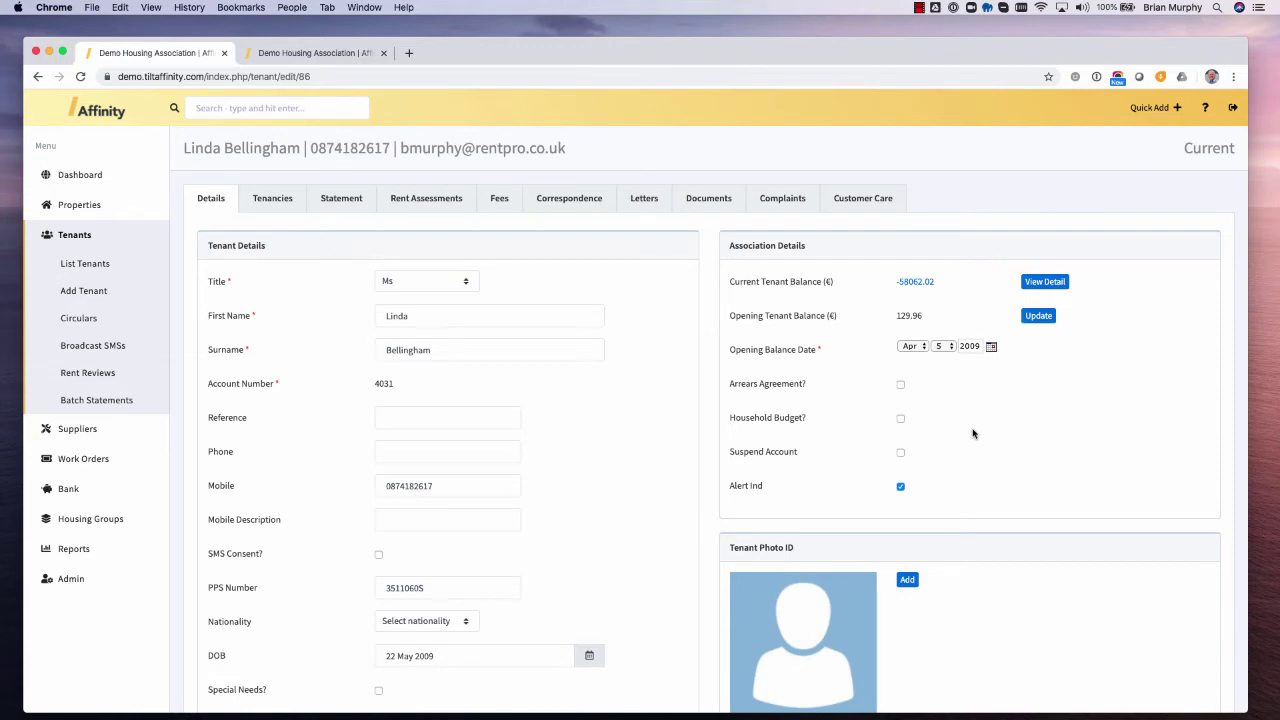
scroll(972, 433, down, 5)
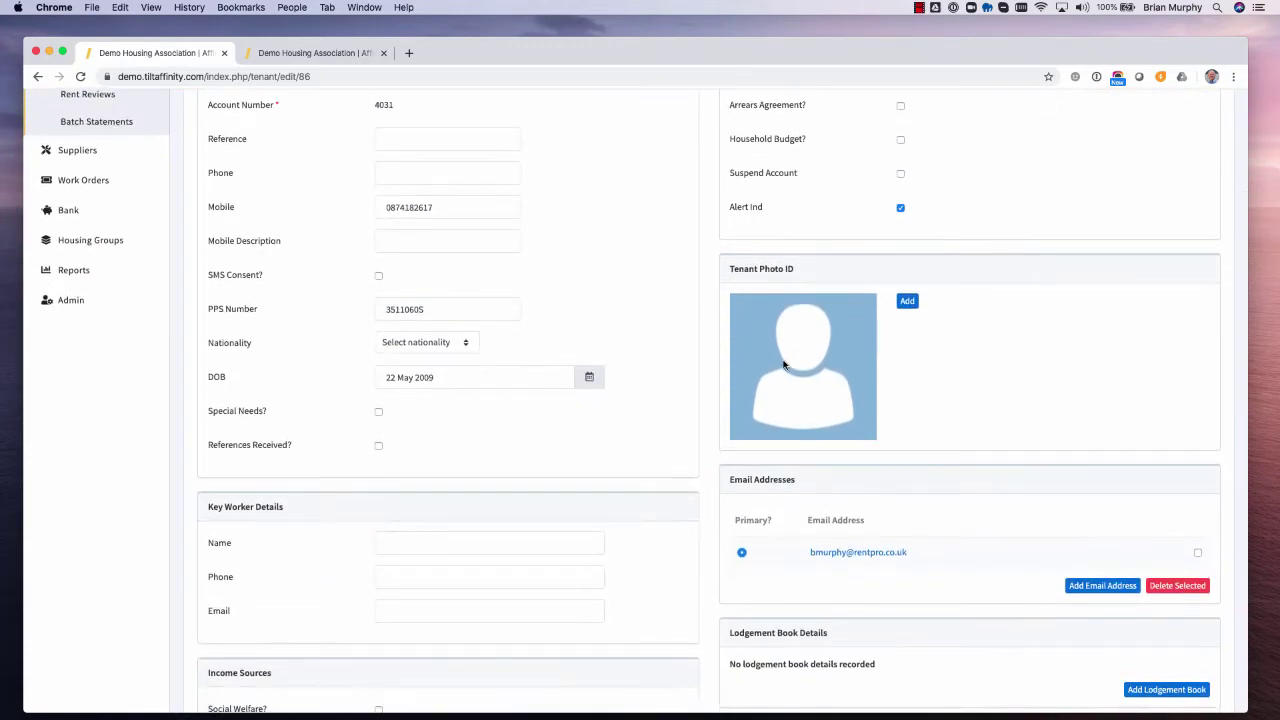
scroll(812, 393, down, 1)
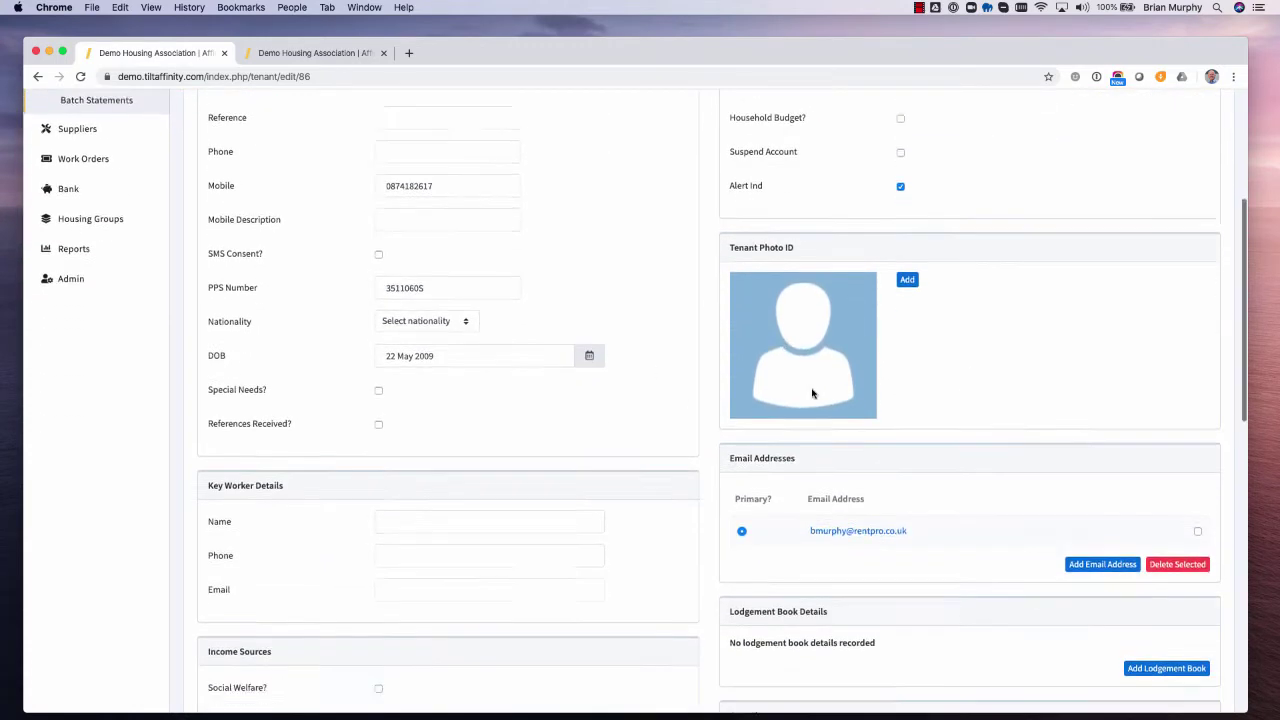
scroll(812, 393, down, 5)
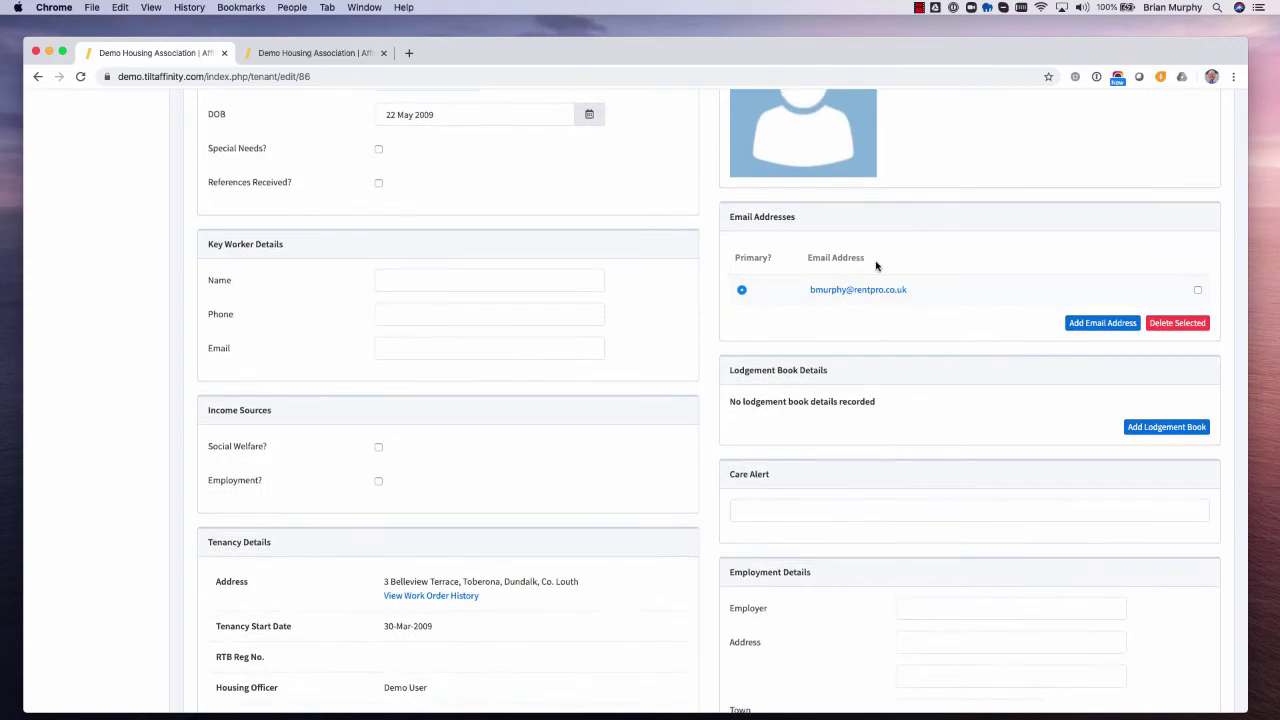
scroll(886, 289, down, 10)
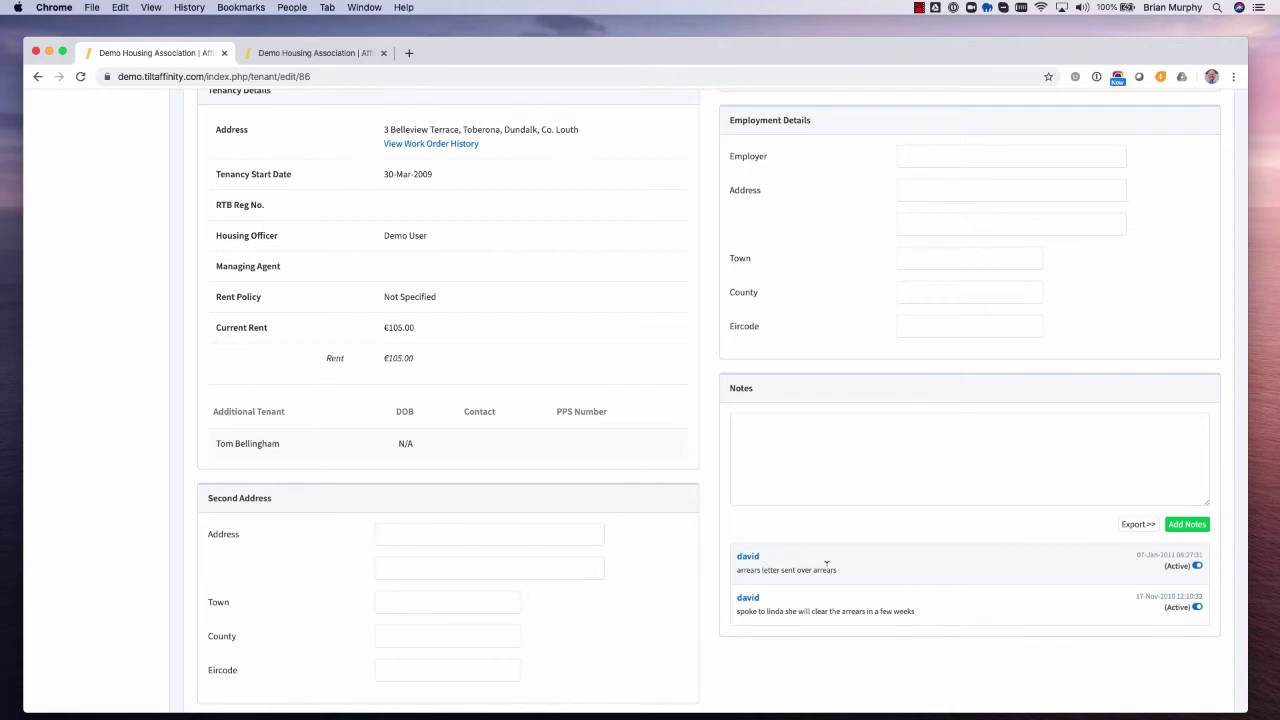
scroll(826, 565, down, 2)
scroll(773, 478, up, 10)
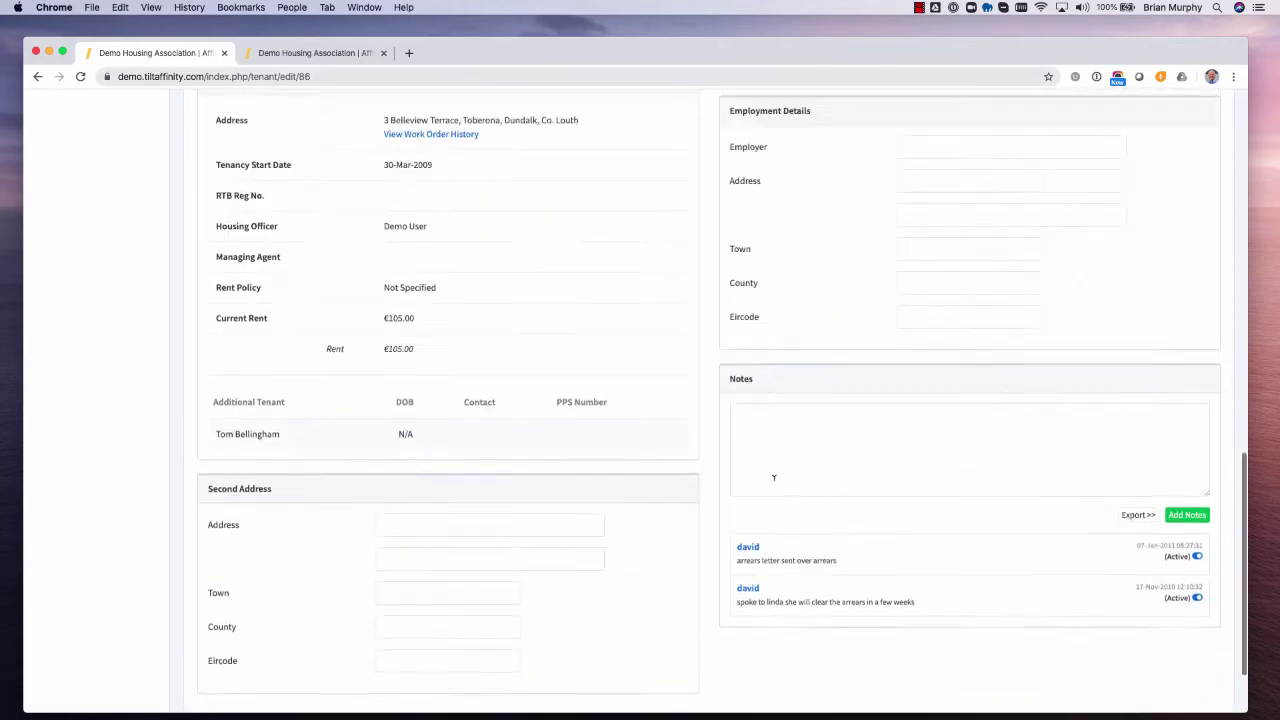
scroll(773, 485, up, 2)
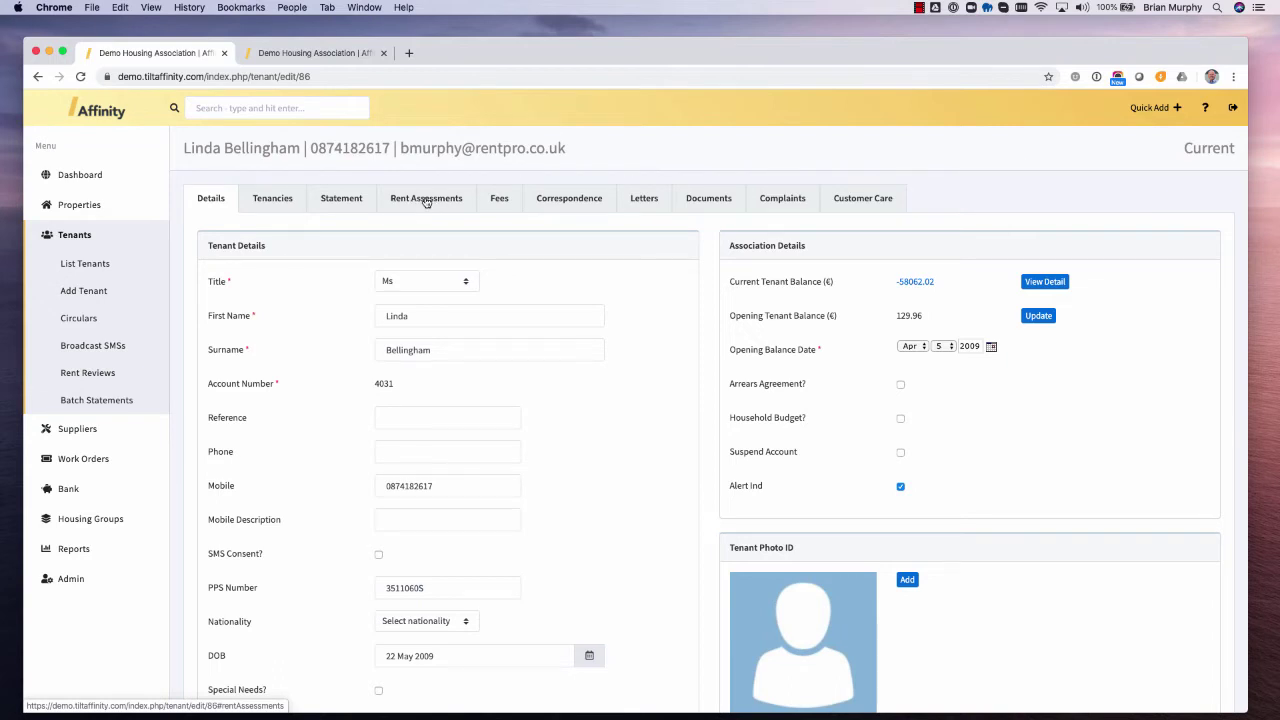
click(424, 201)
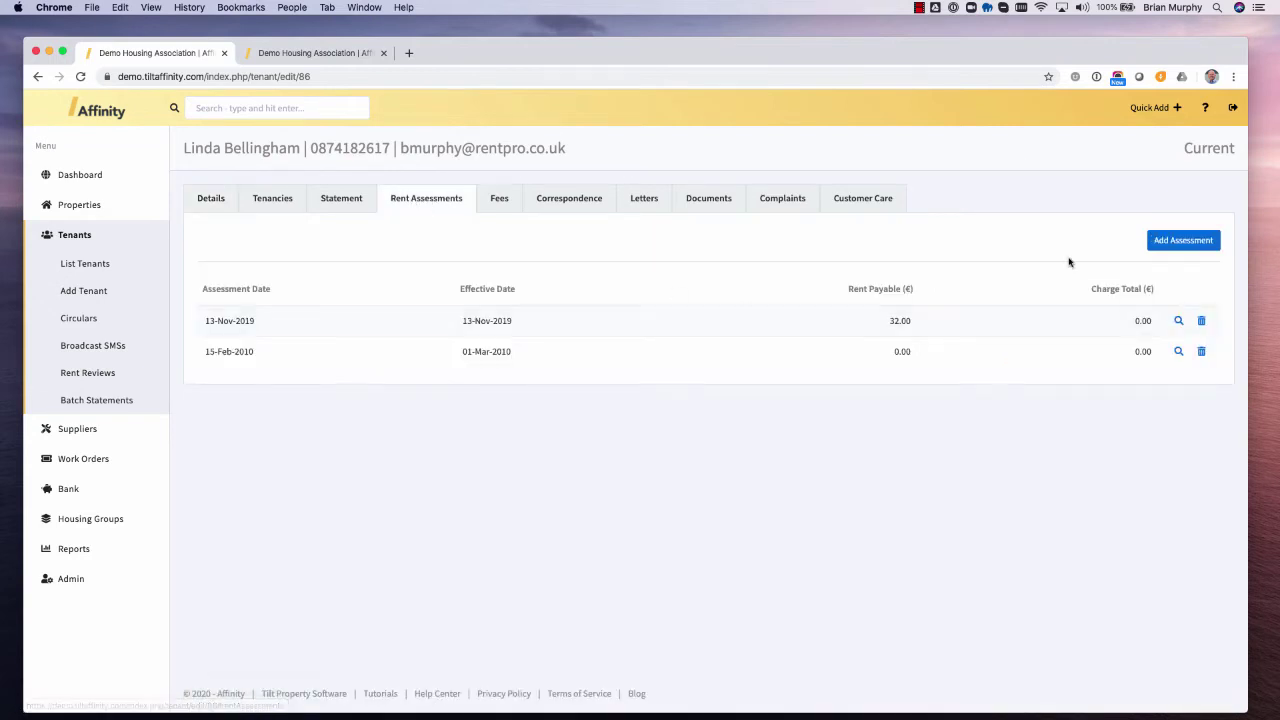
- Add a rent assessment effective 1 June 2020 using the Cork City Council rent policy
click(1183, 241)
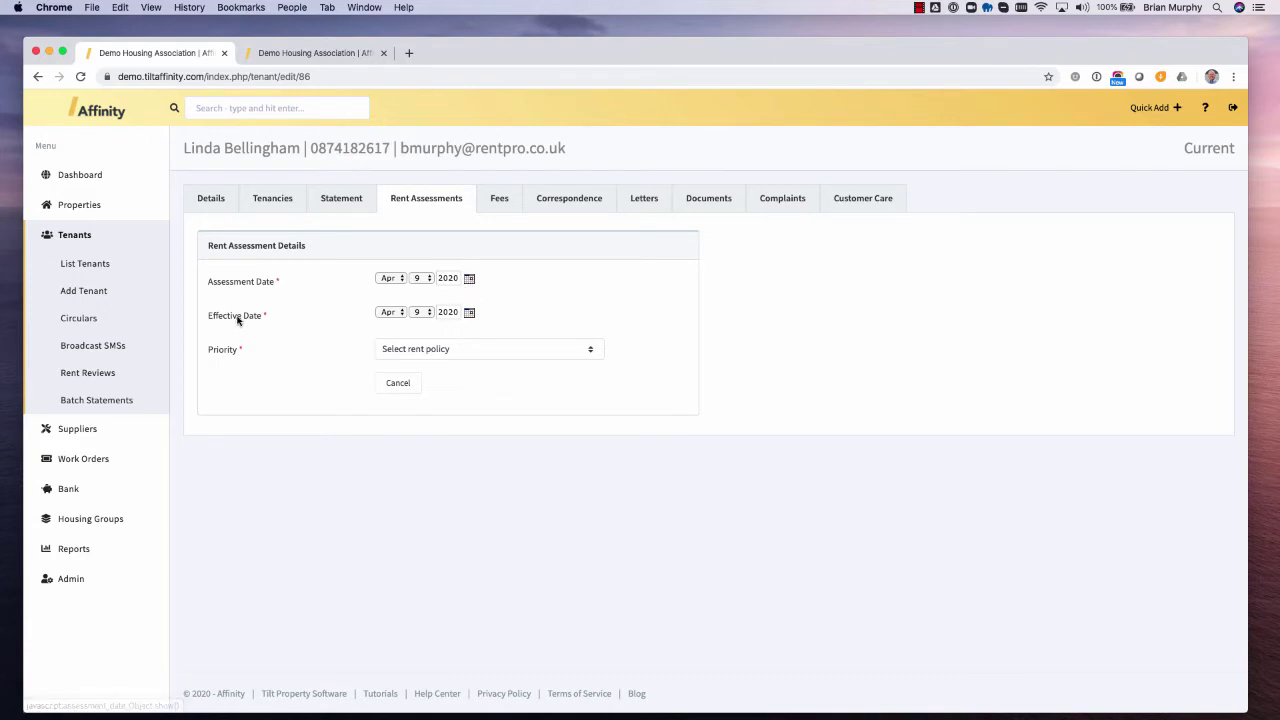
click(390, 313)
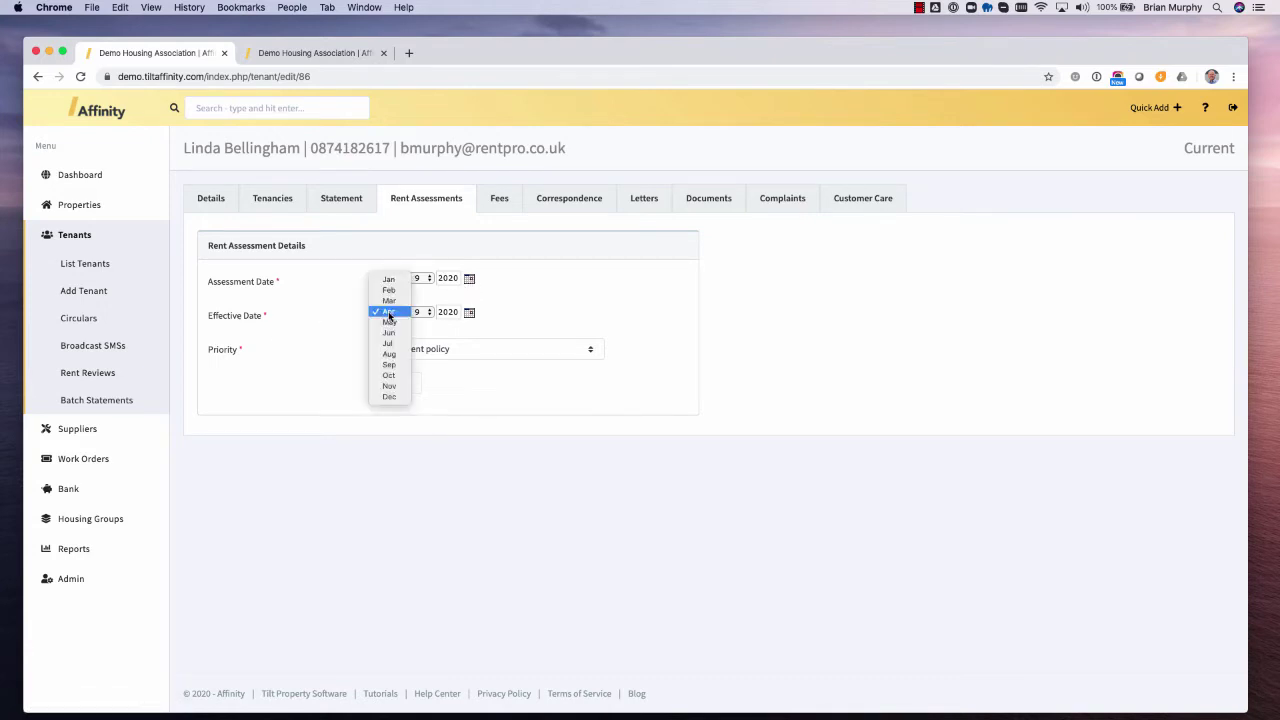
click(389, 333)
click(419, 312)
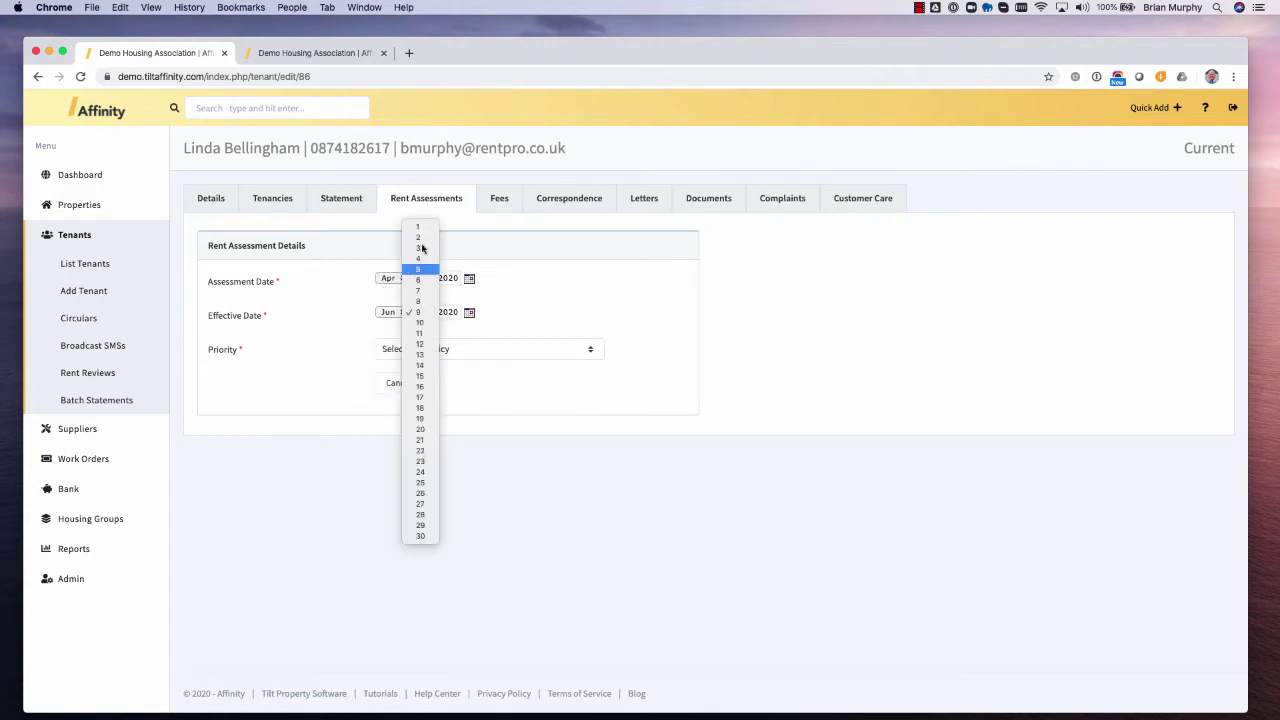
click(418, 226)
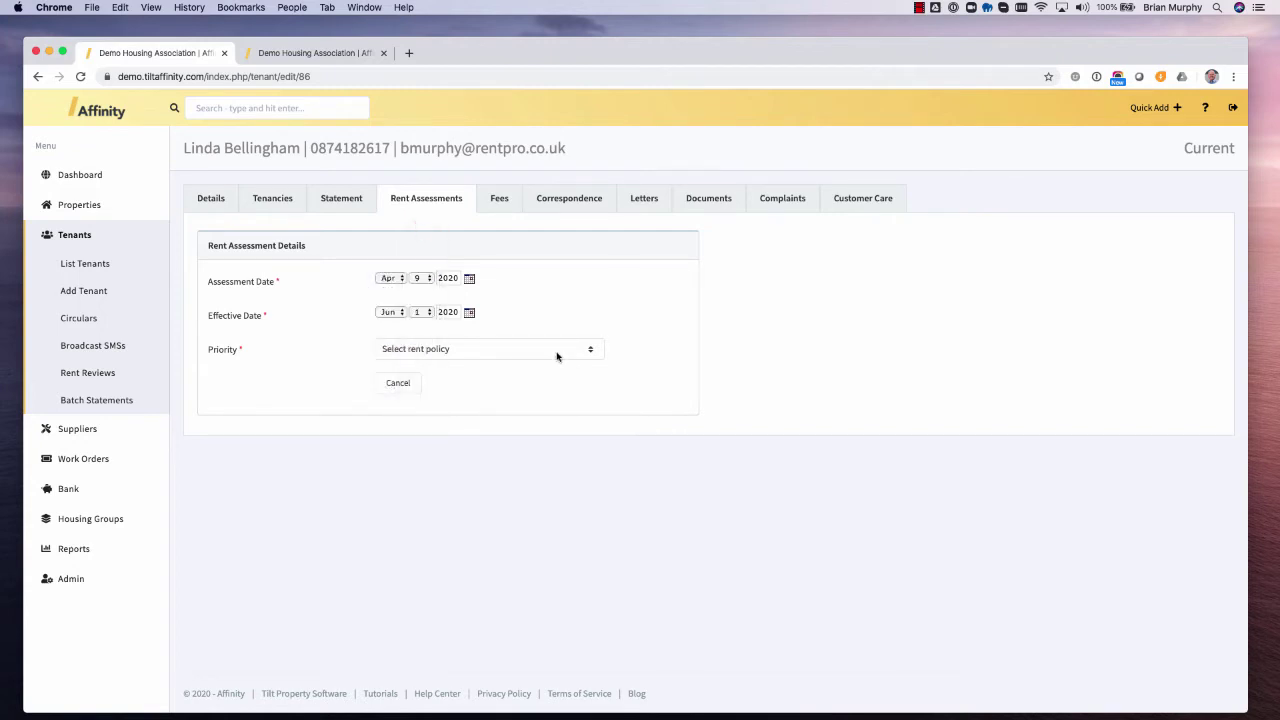
click(557, 356)
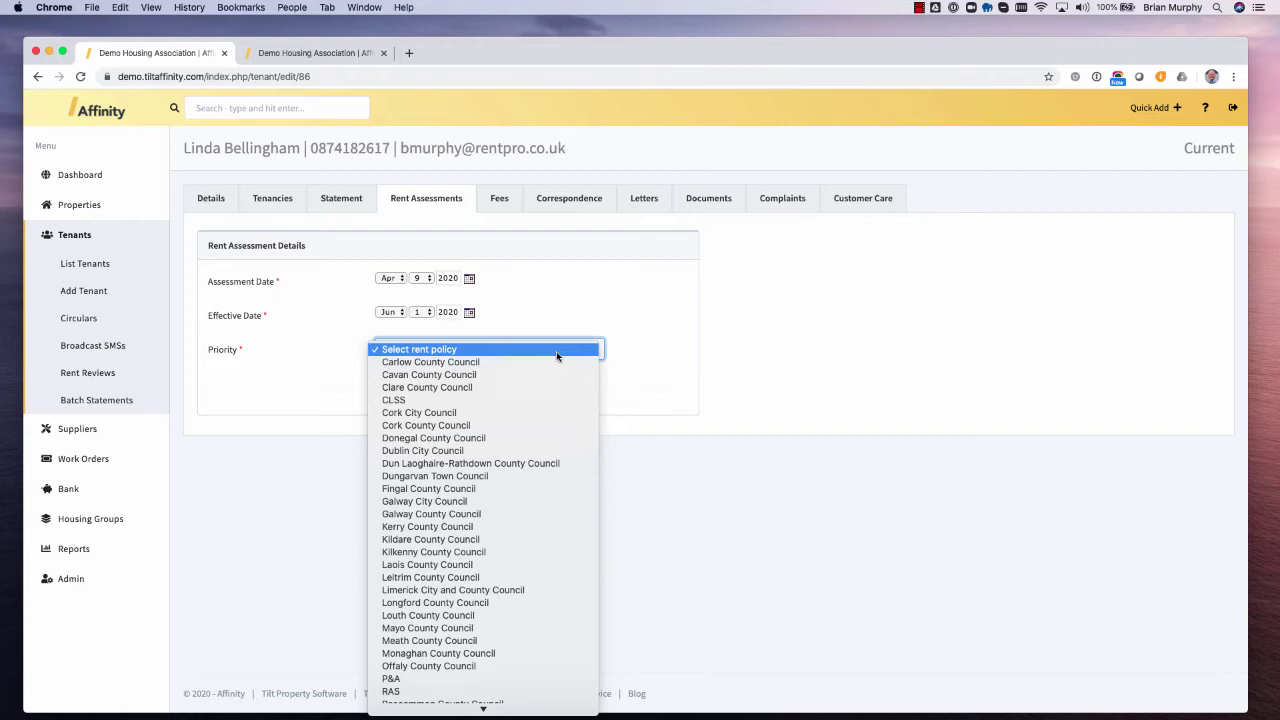
click(458, 413)
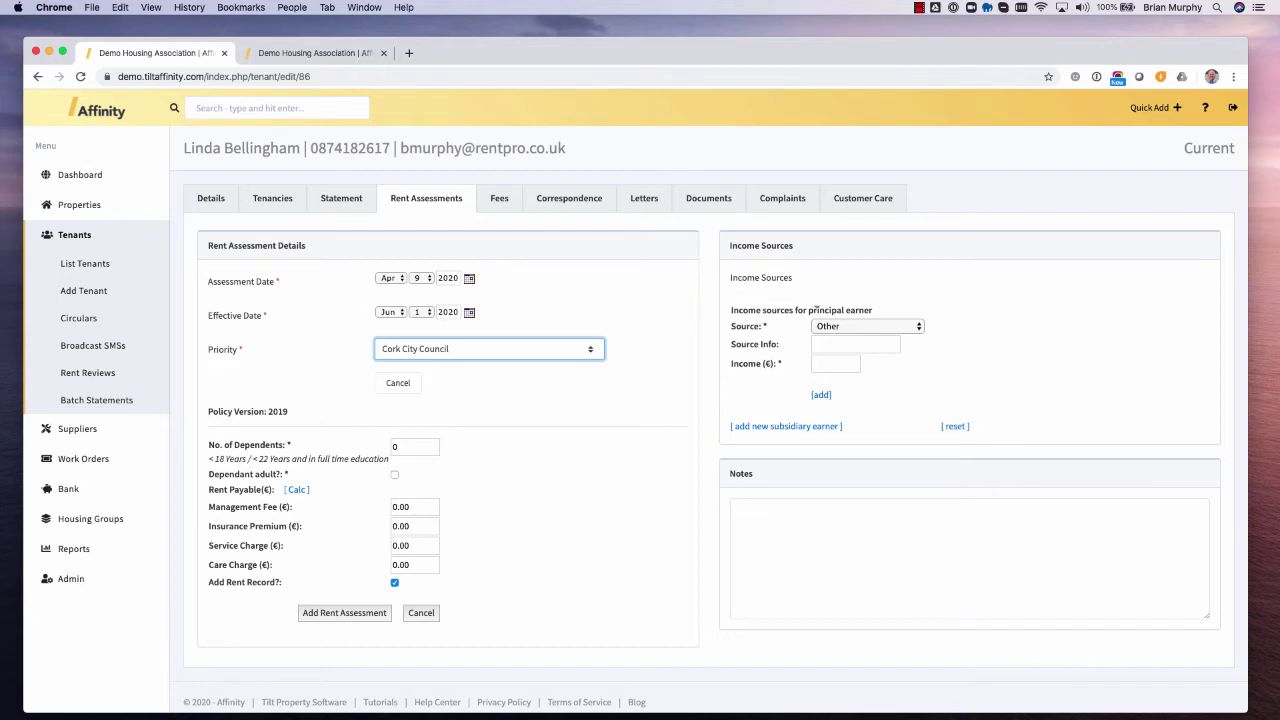
- Add €500 Employment income for the principal earner
click(873, 328)
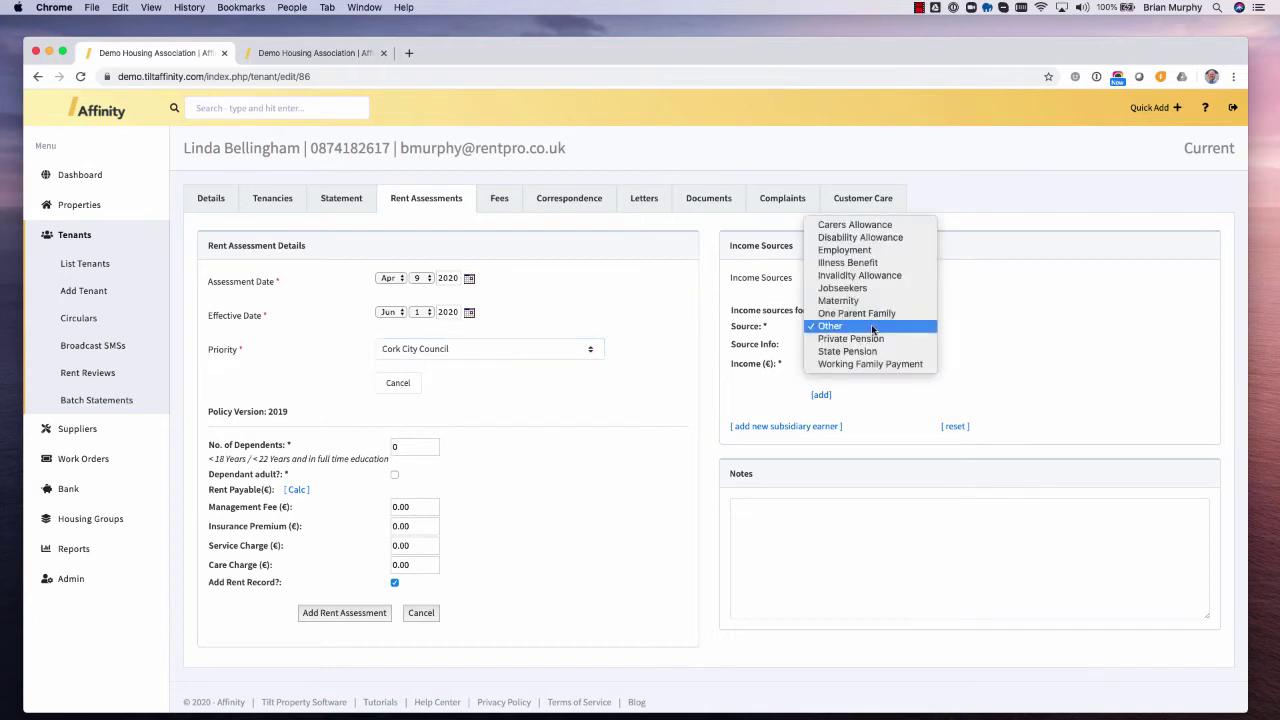
click(842, 252)
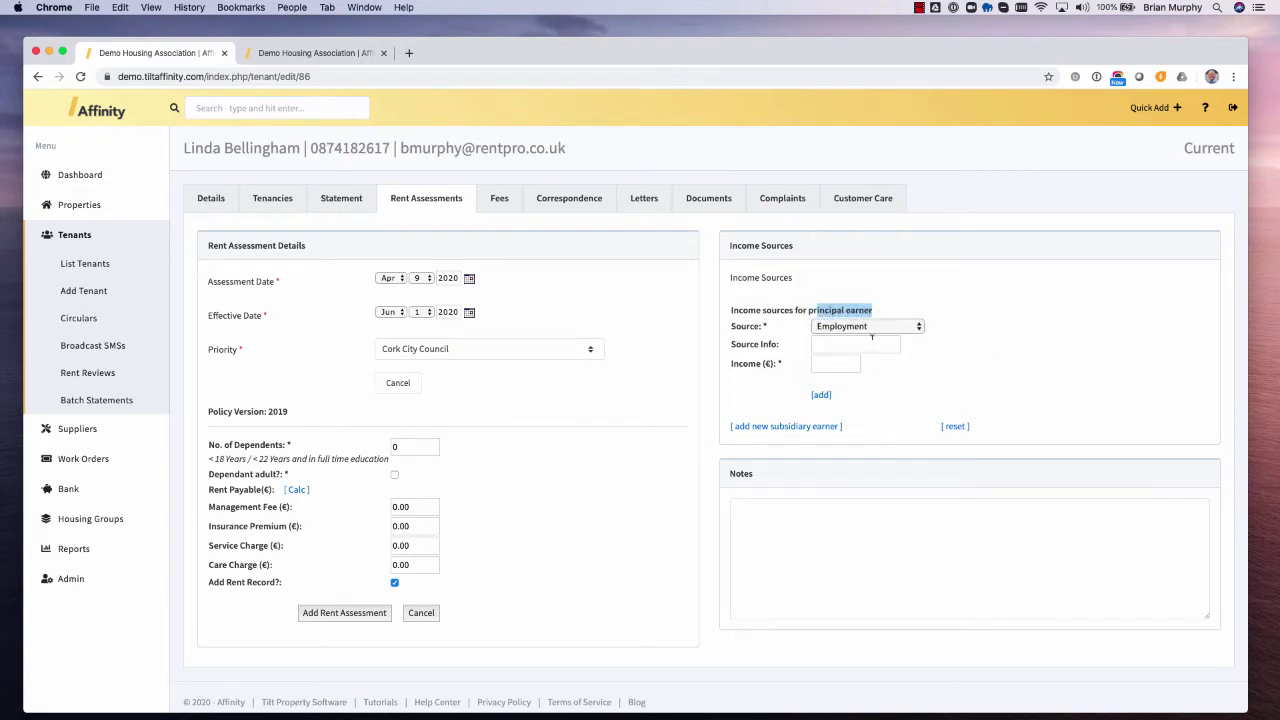
click(871, 338)
click(845, 363)
text(5)
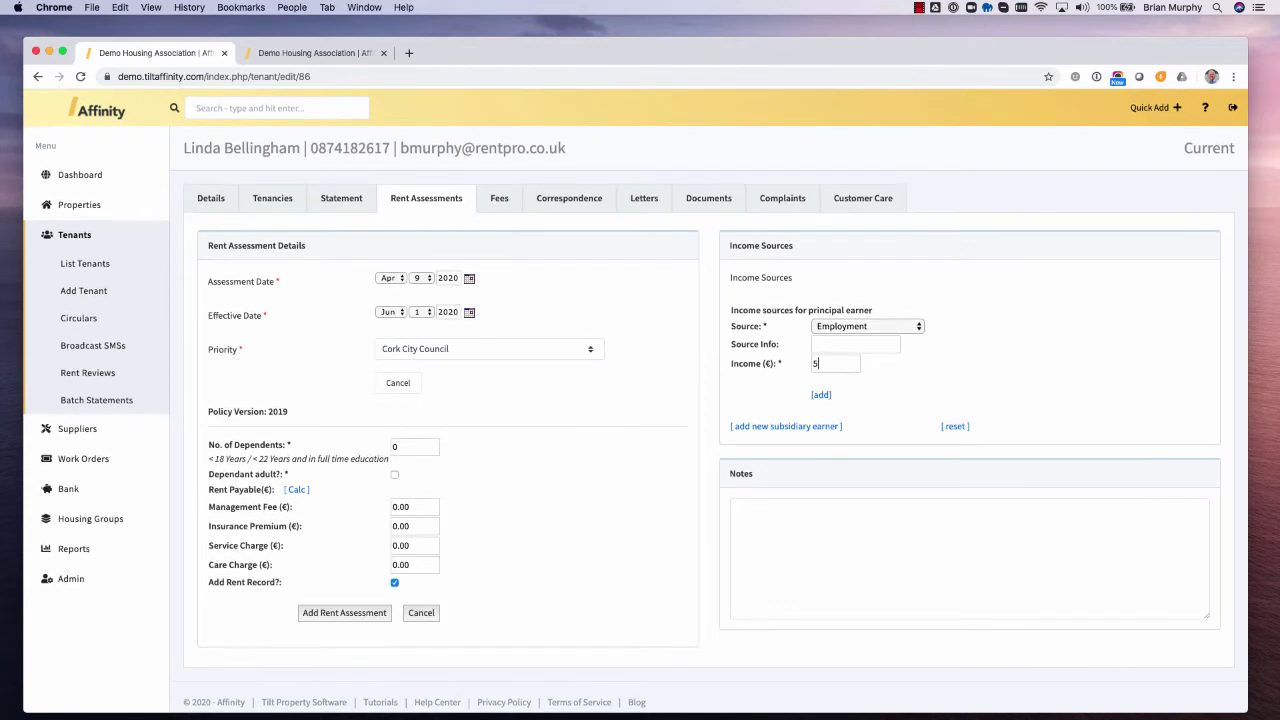
text(00)
click(822, 395)
click(859, 343)
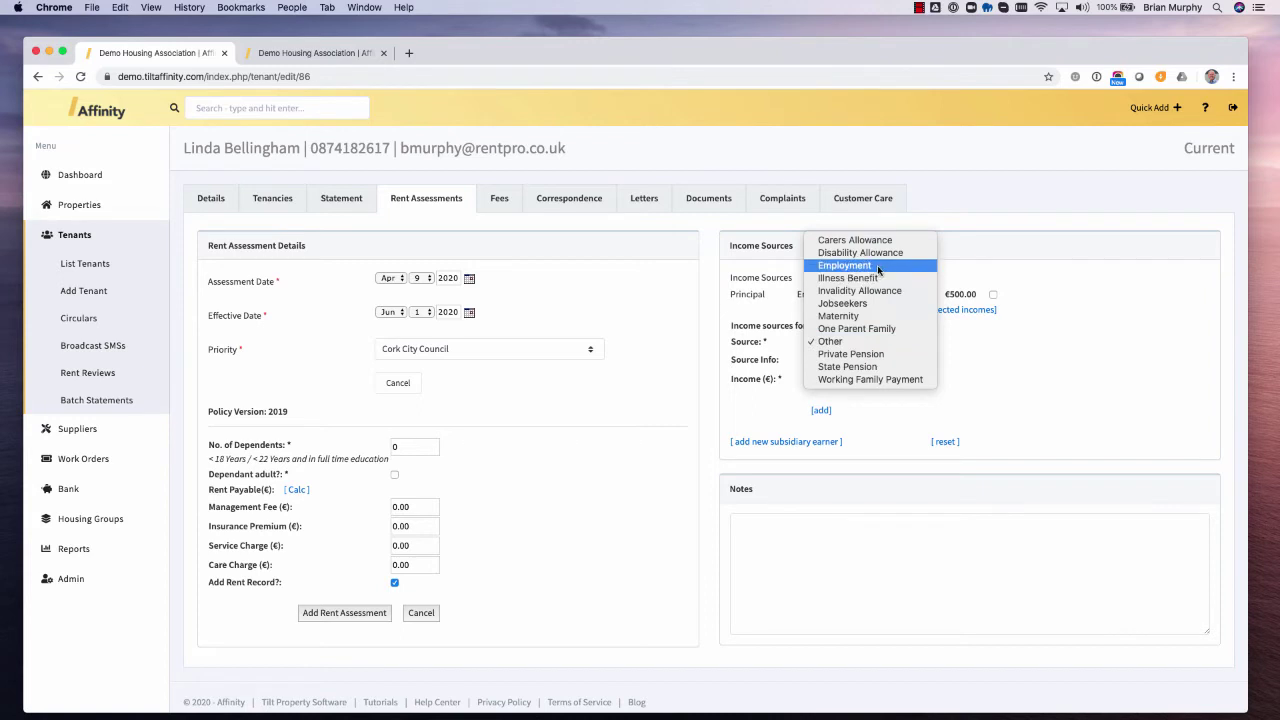
click(752, 294)
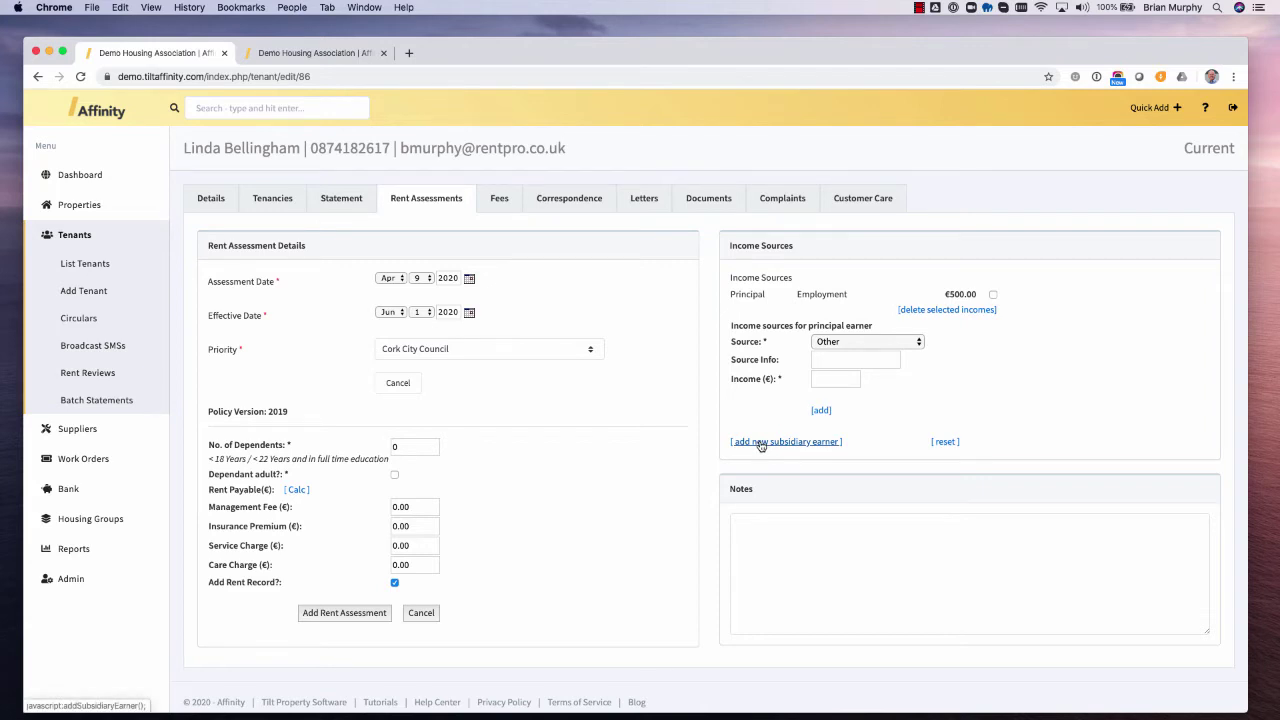
- Add €300 Employment income for subsidiary earner #1
click(760, 443)
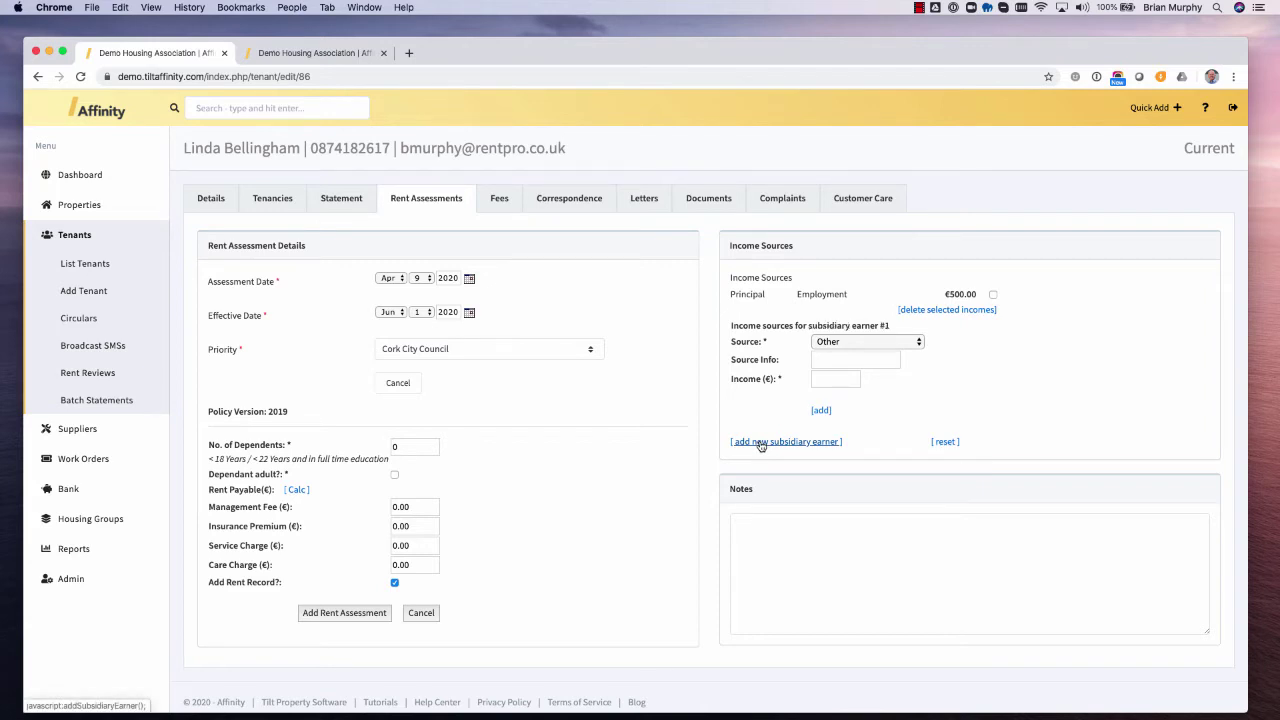
click(880, 343)
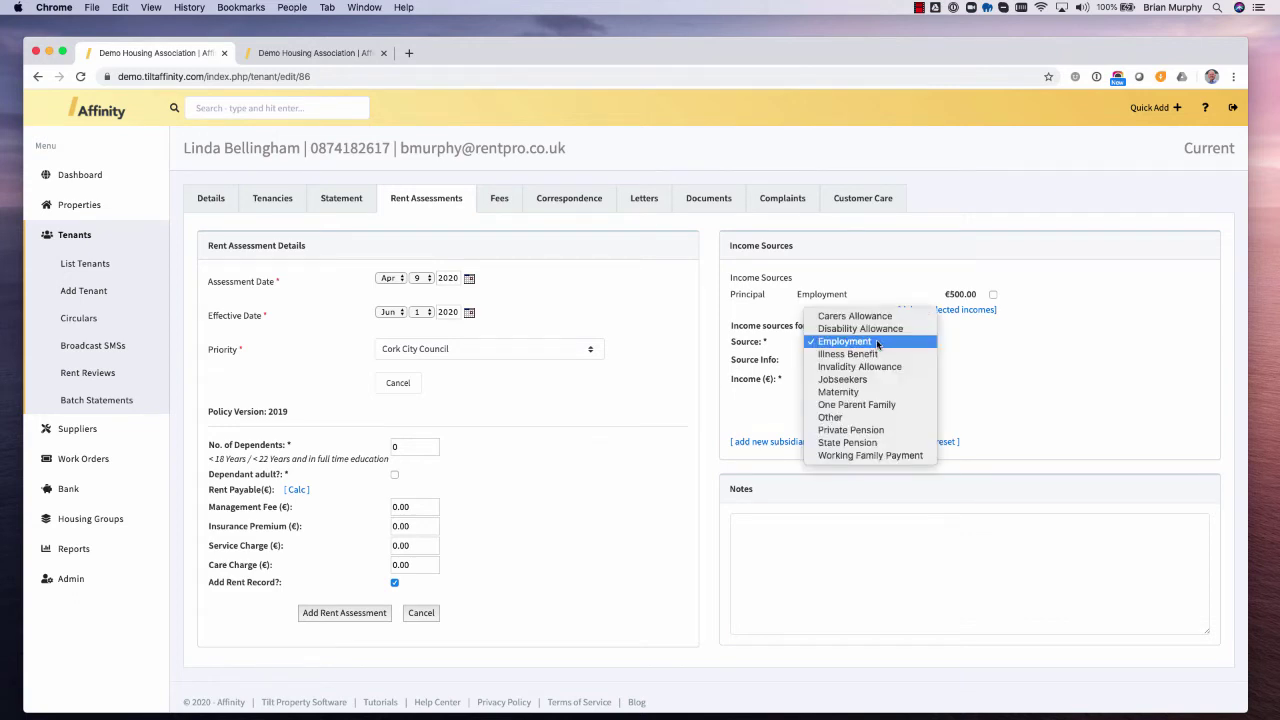
click(878, 345)
click(821, 378)
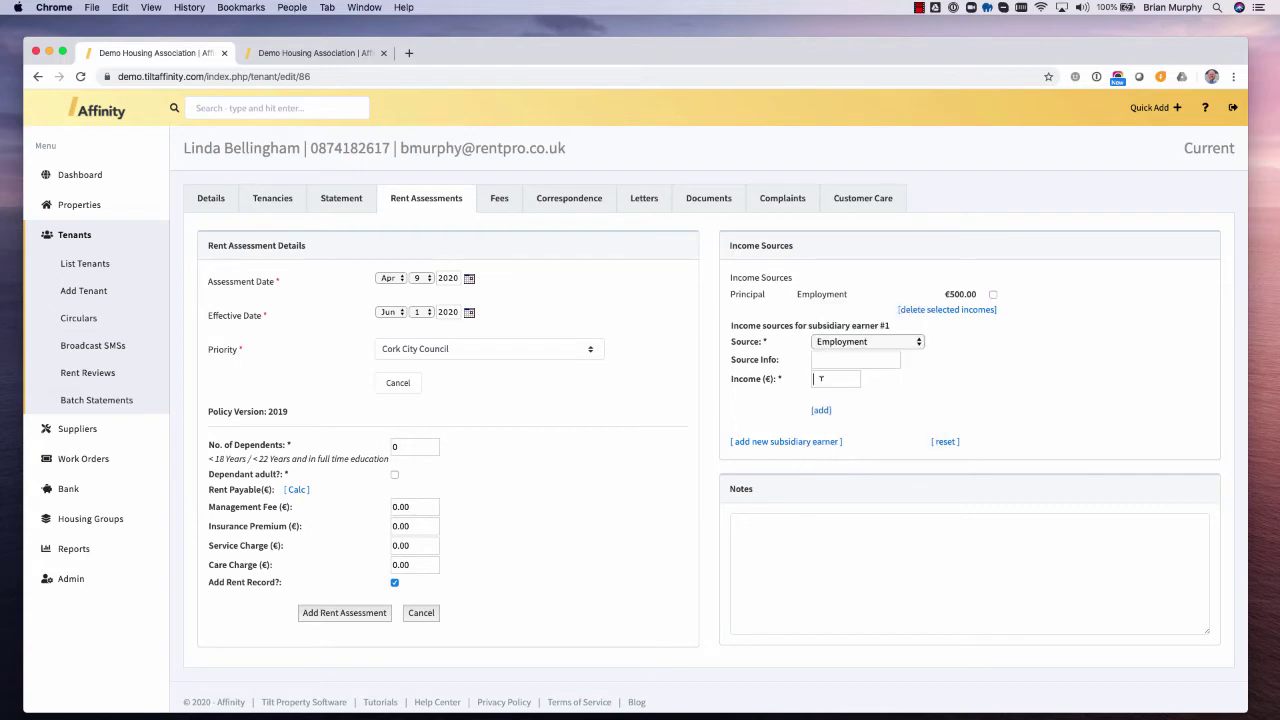
text(300)
click(822, 411)
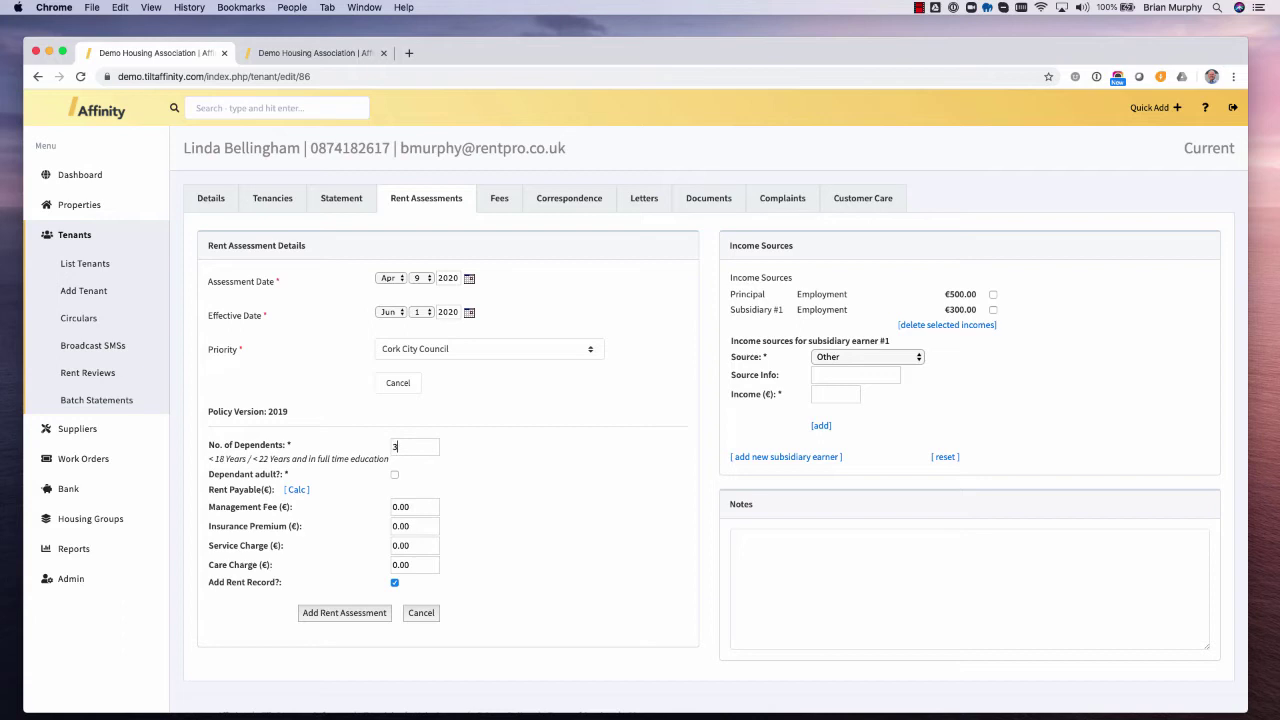
- Tick Dependant adult, calculate rent payable of 81.70 and add the rent assessment
click(395, 476)
click(297, 490)
drag(390, 490, 426, 489)
click(368, 614)
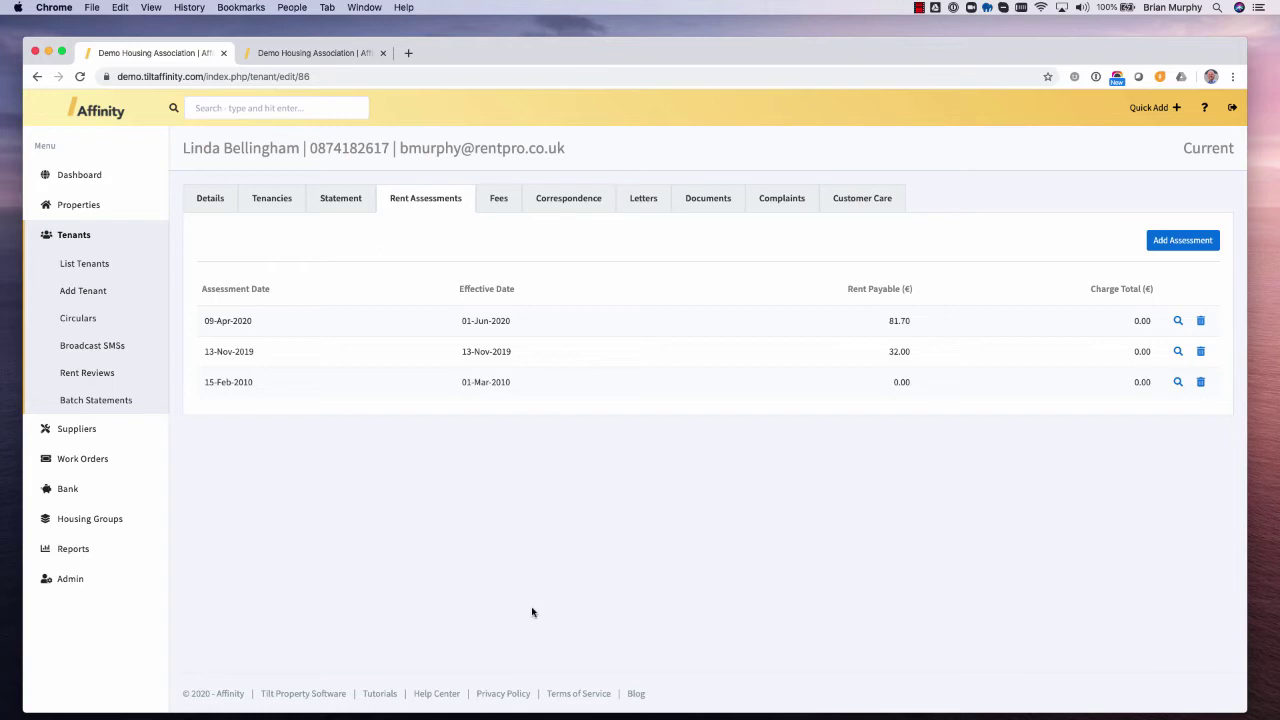
- Start a new tenancy from the tenant's Tenancies list despite the existing active tenancy warning
click(269, 208)
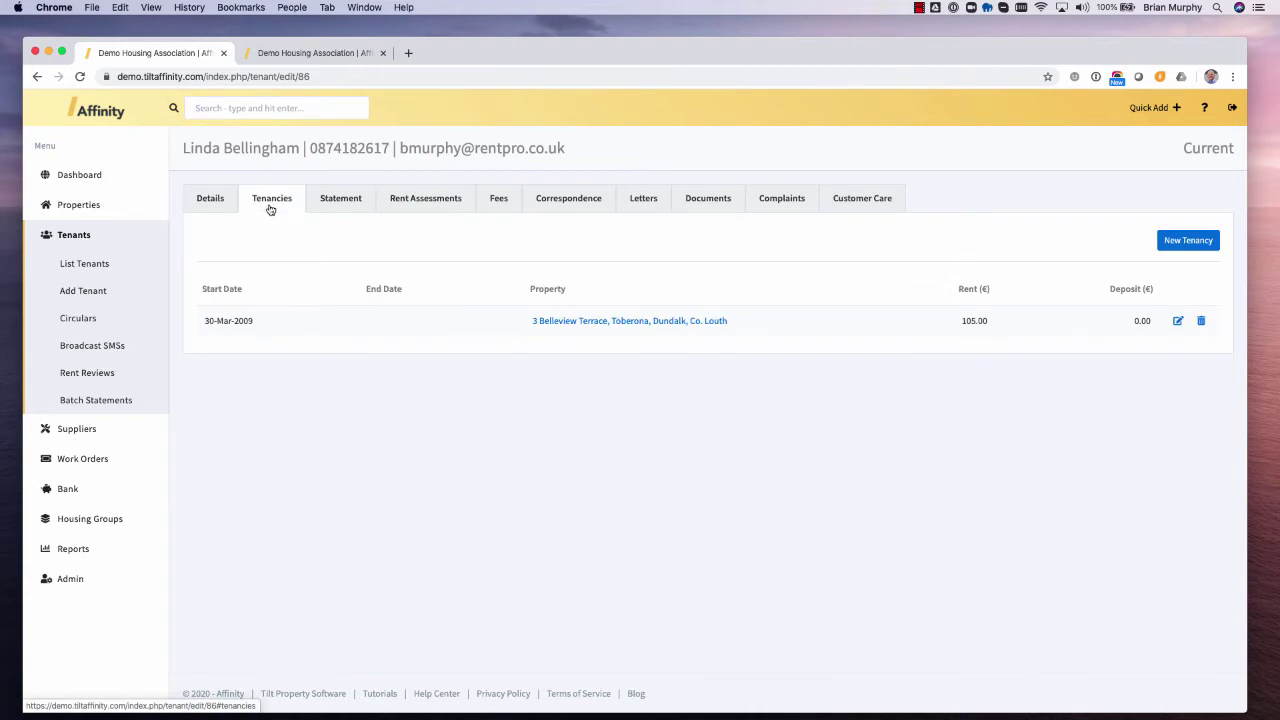
click(1187, 242)
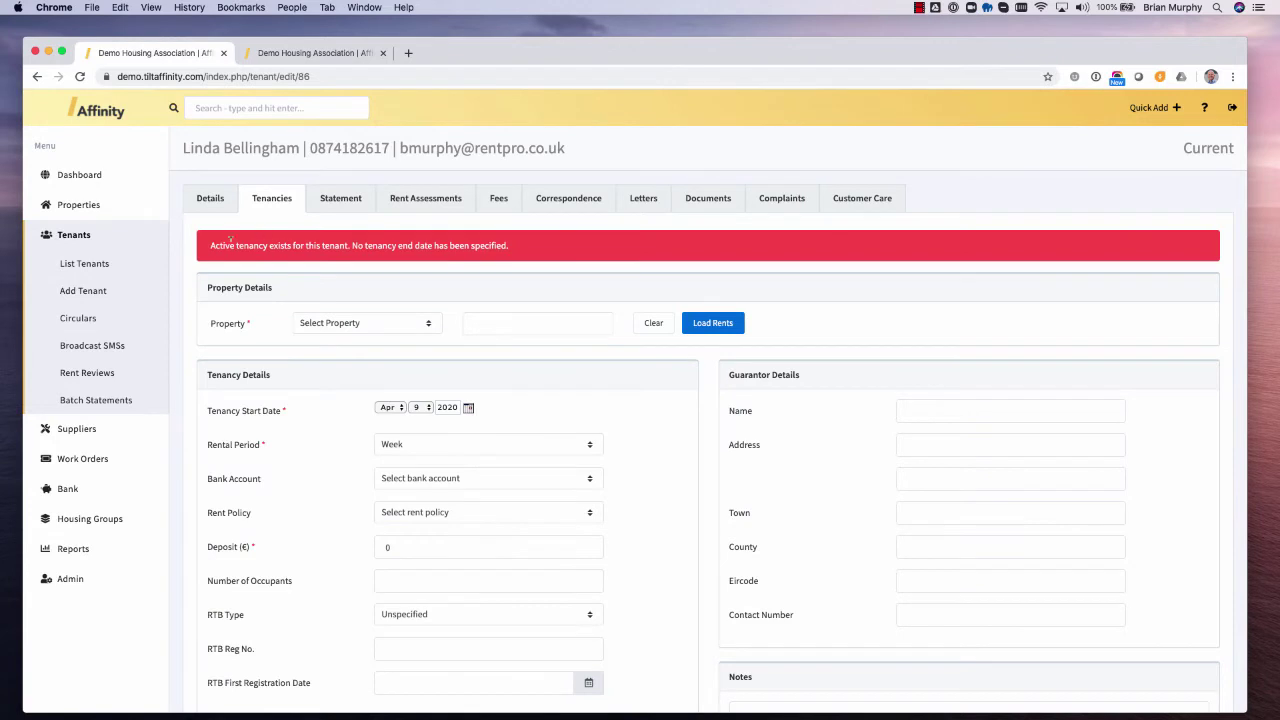
drag(231, 242, 483, 246)
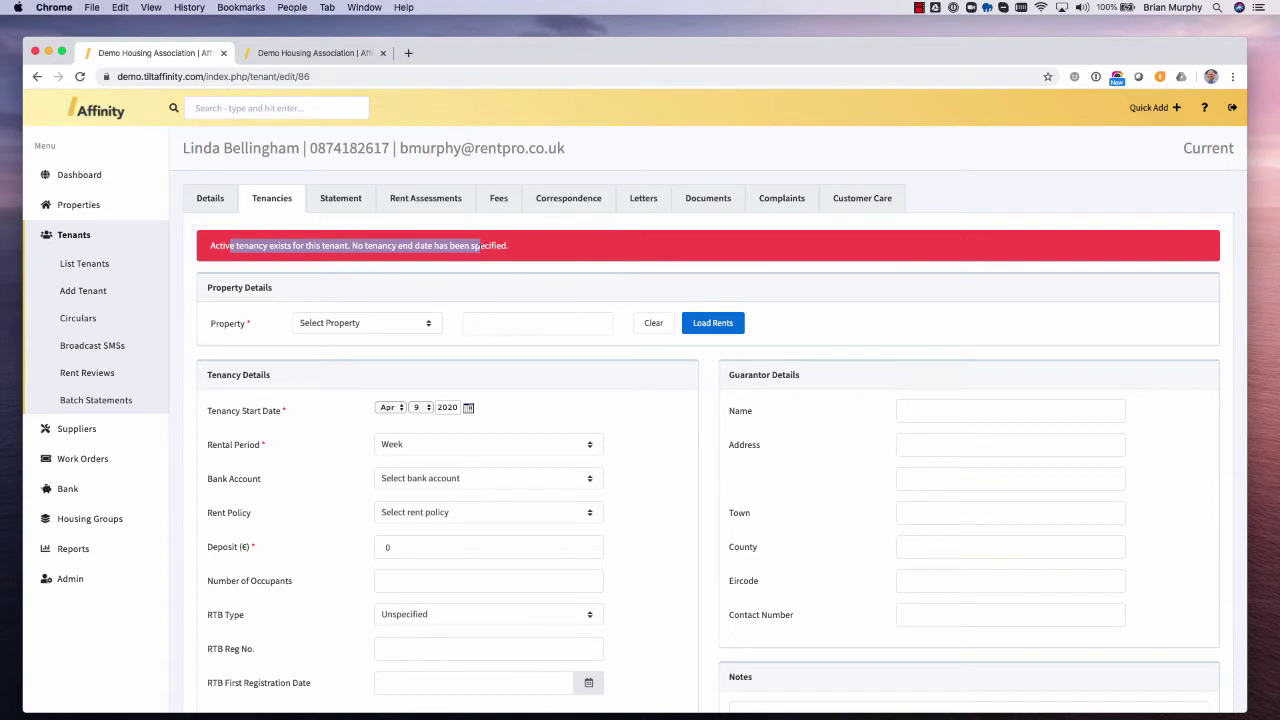
click(449, 290)
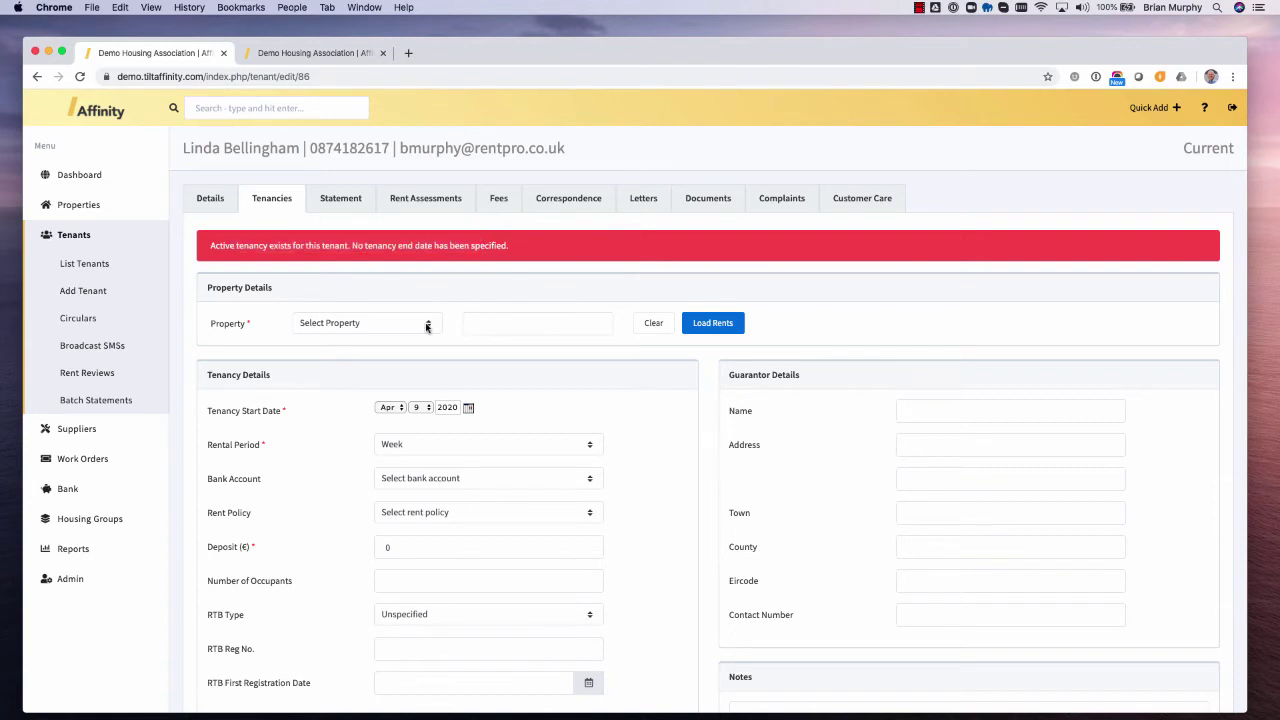
click(414, 325)
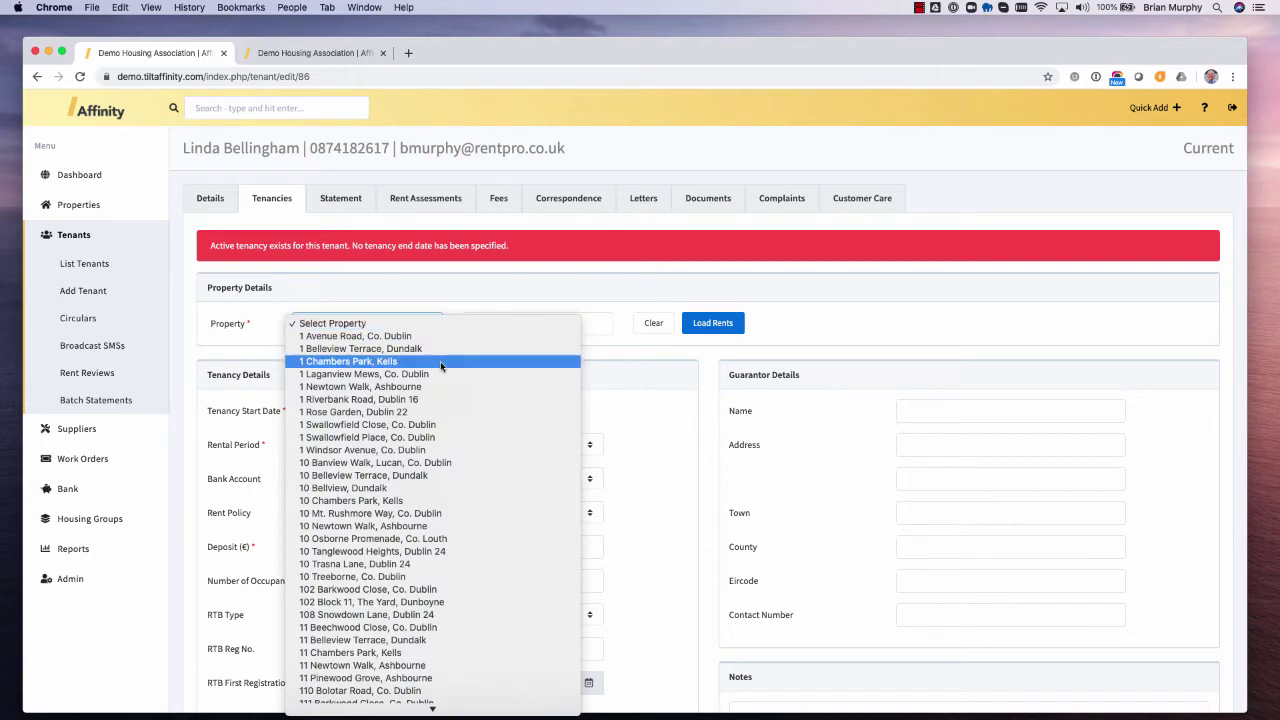
scroll(438, 527, down, 10)
scroll(438, 530, down, 15)
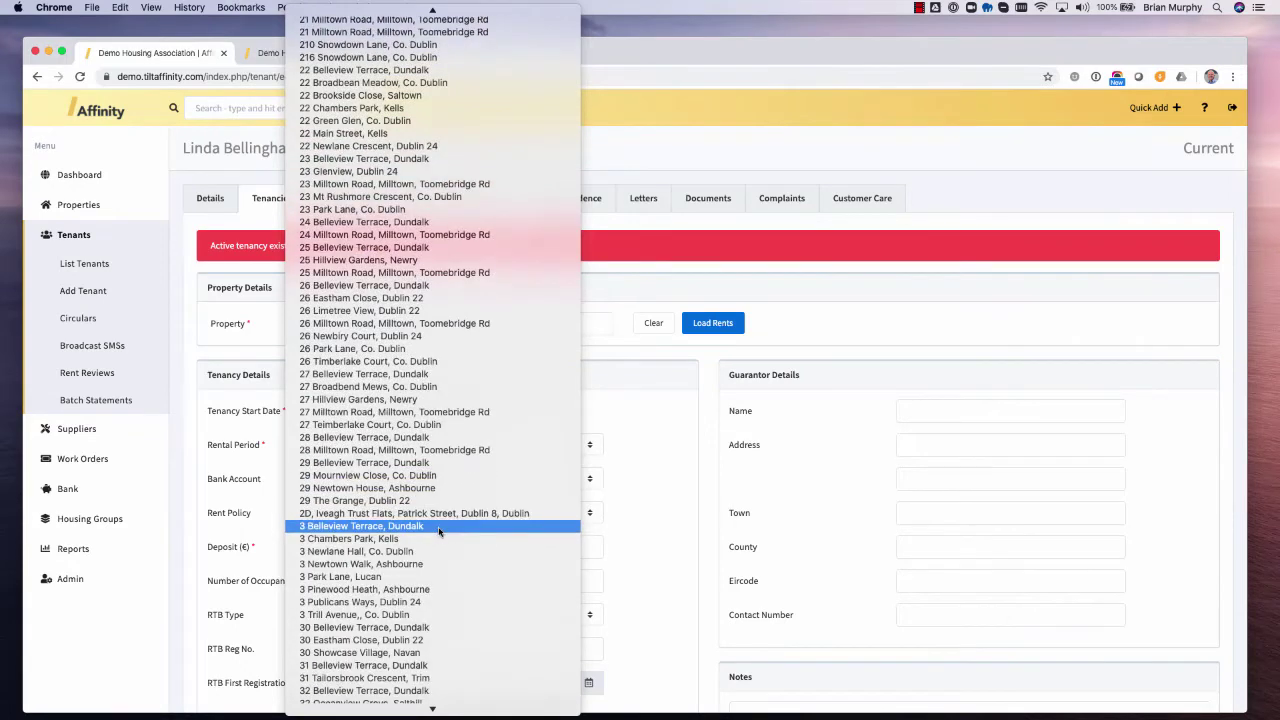
click(824, 337)
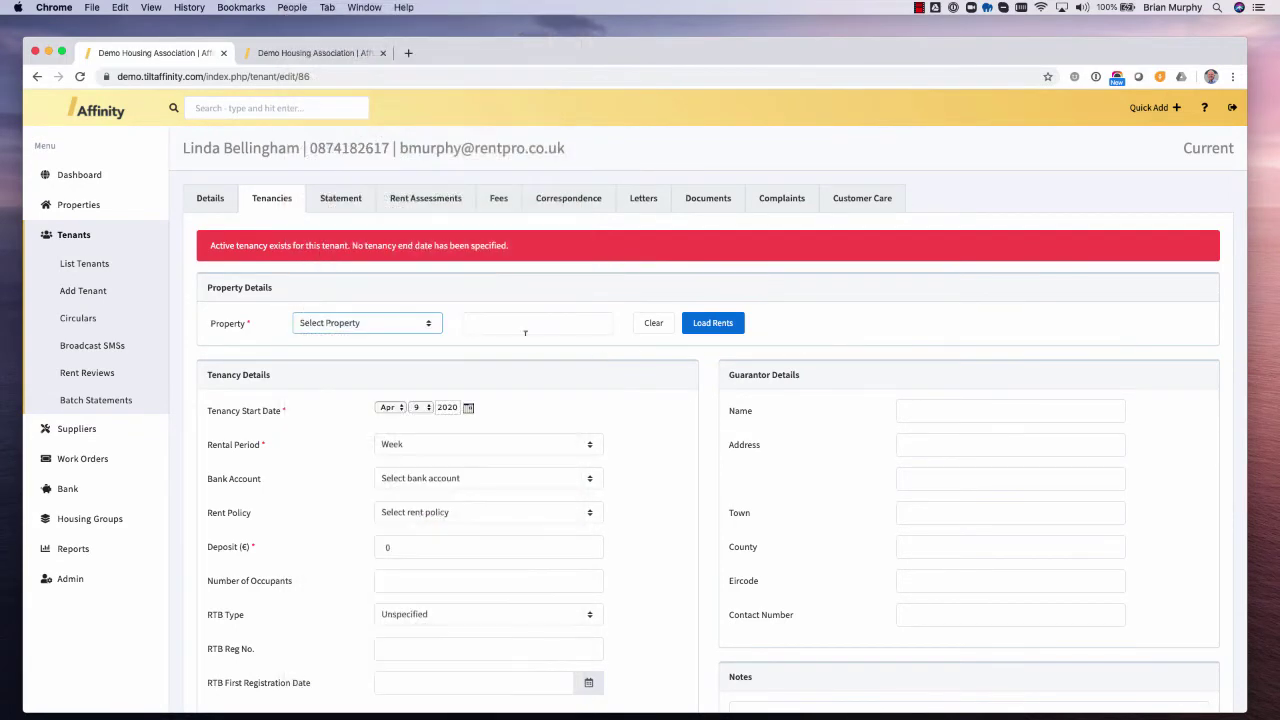
click(510, 321)
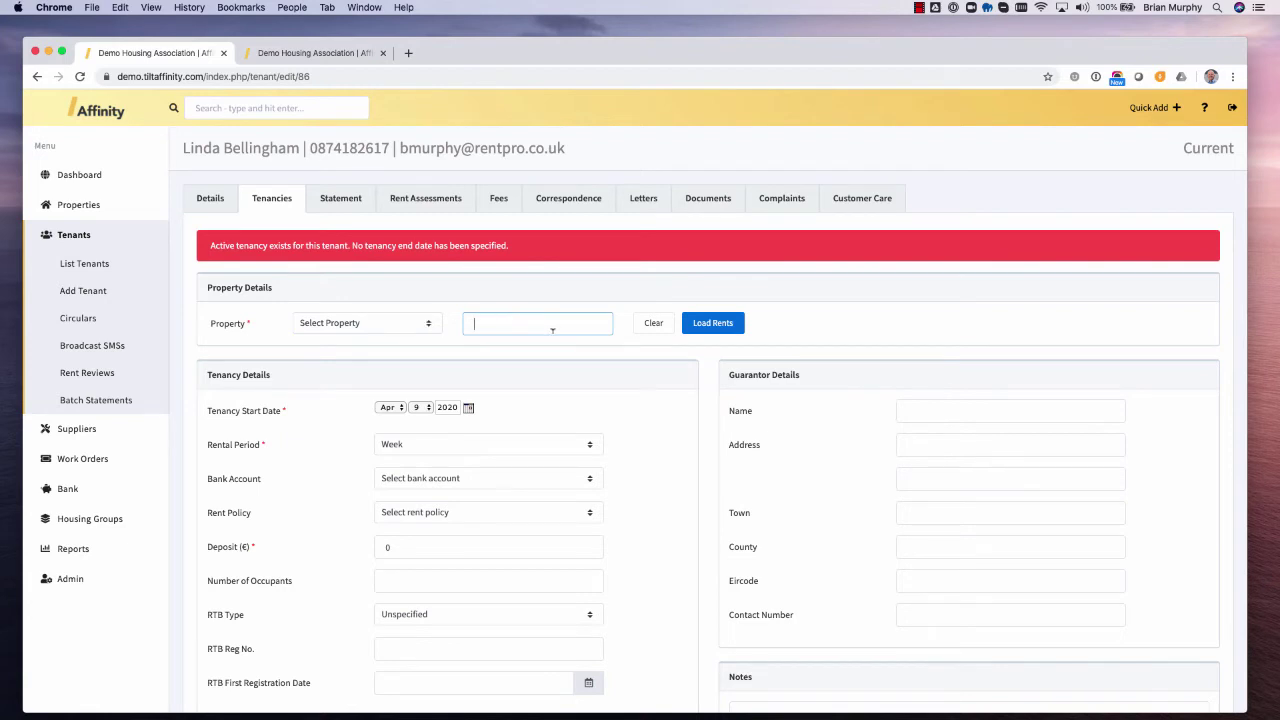
text(3 be)
click(370, 326)
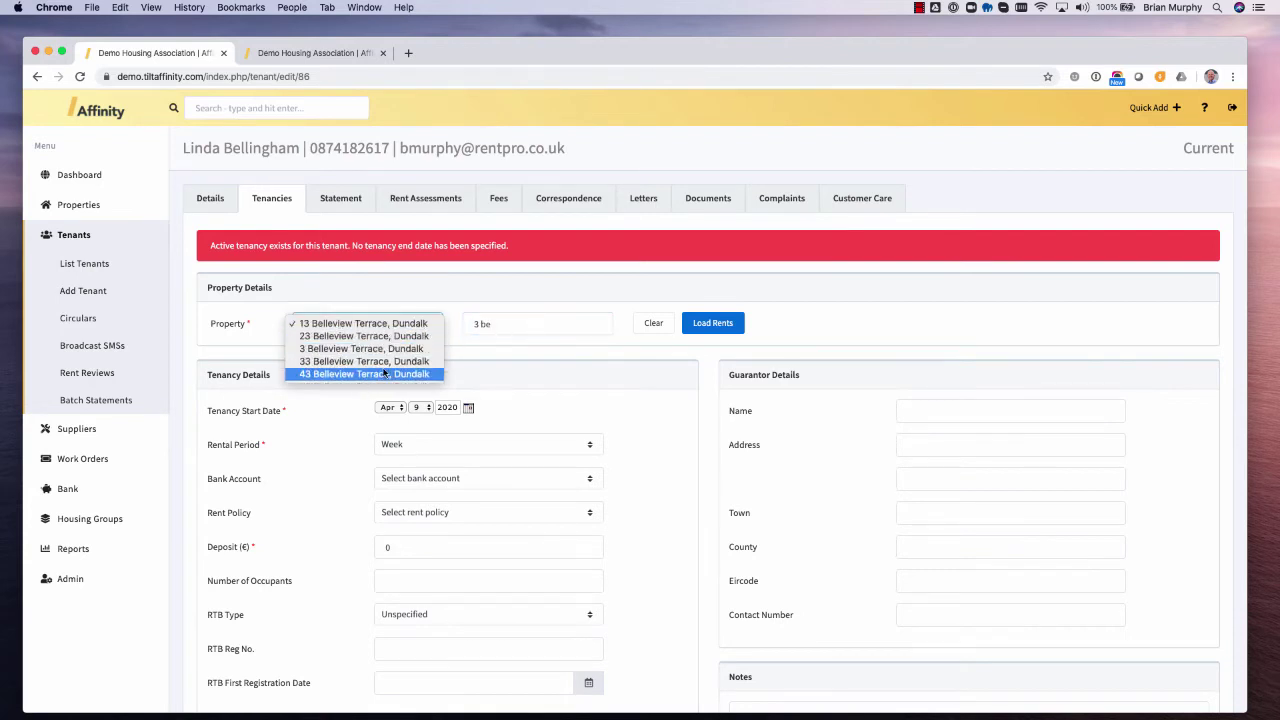
click(340, 350)
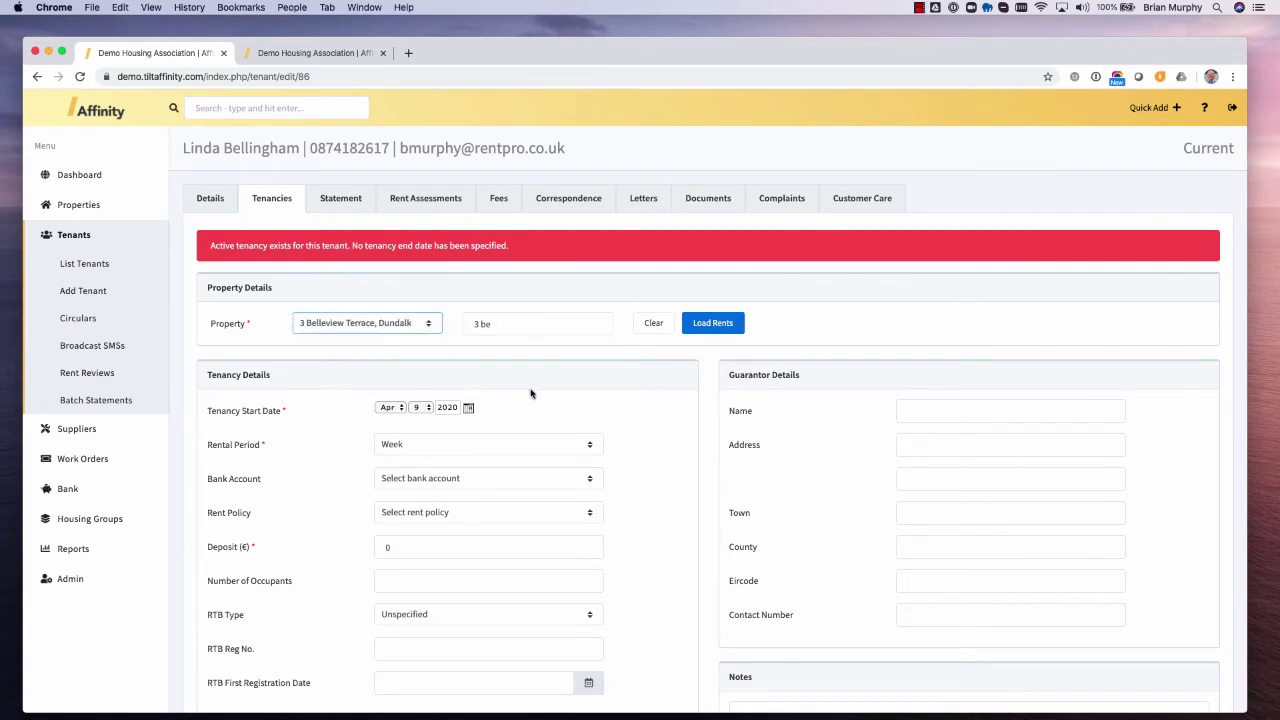
scroll(531, 394, down, 3)
scroll(538, 438, down, 1)
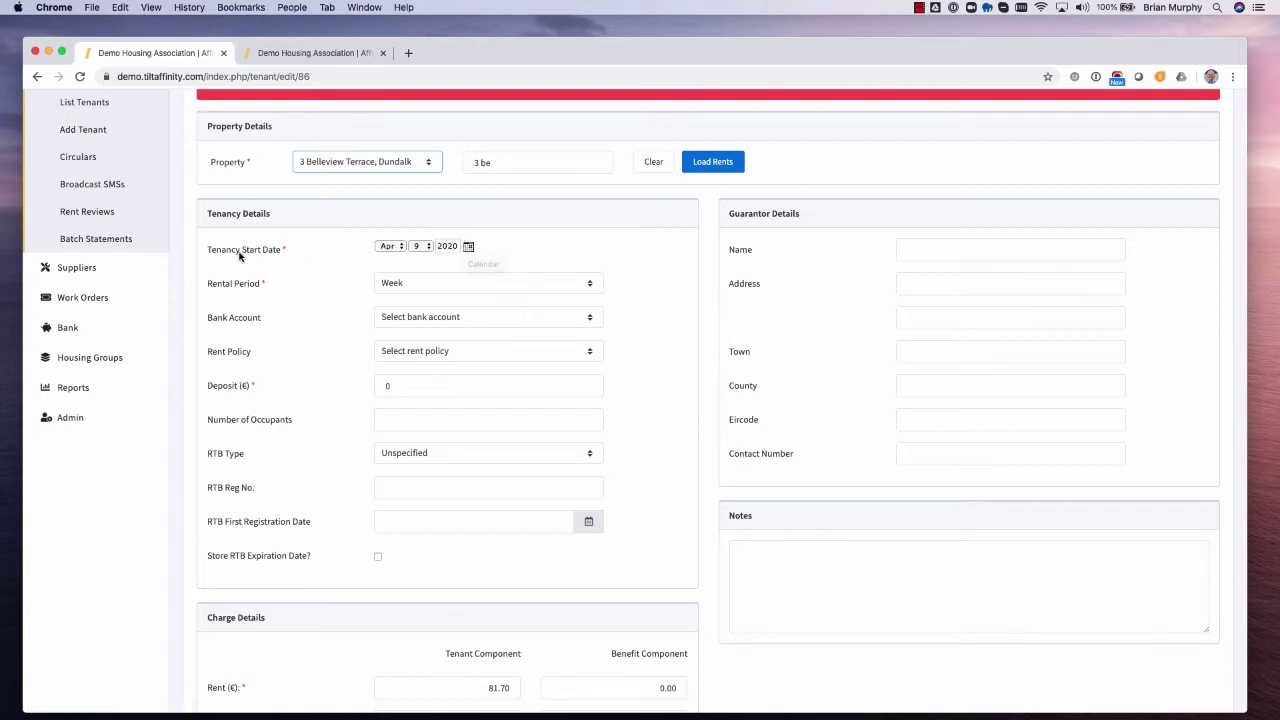
scroll(446, 245, up, 1)
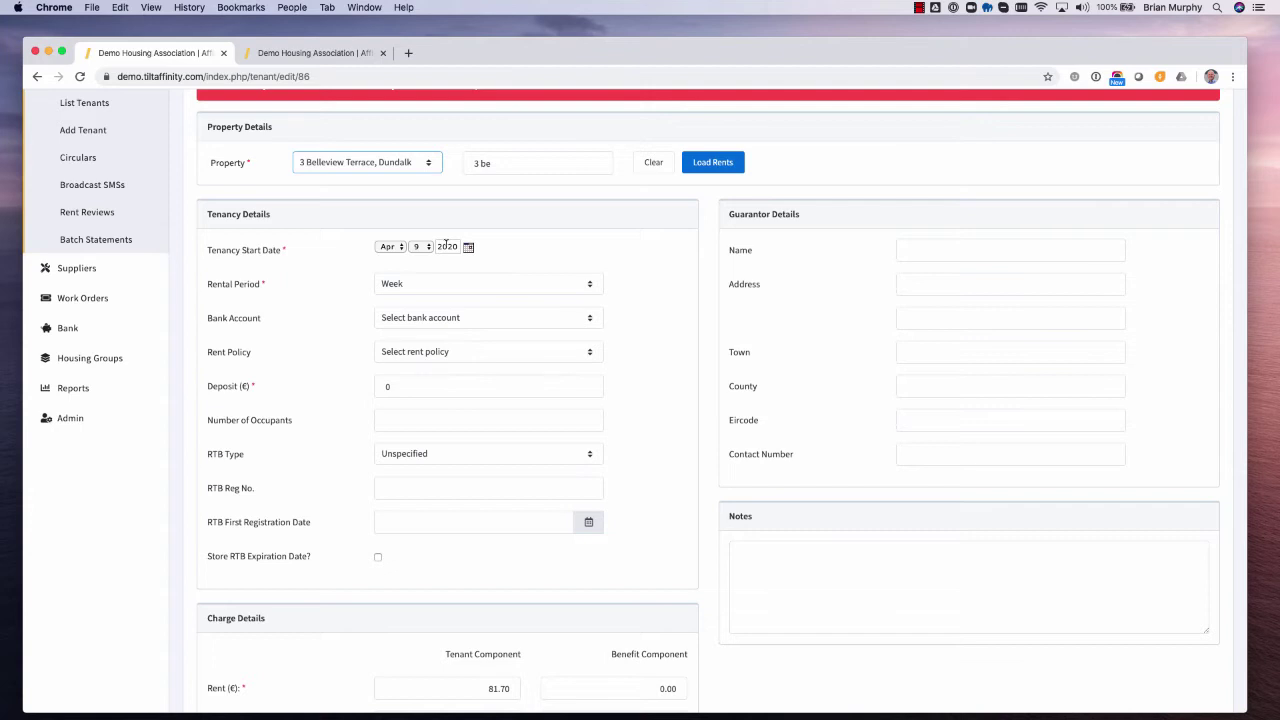
click(479, 290)
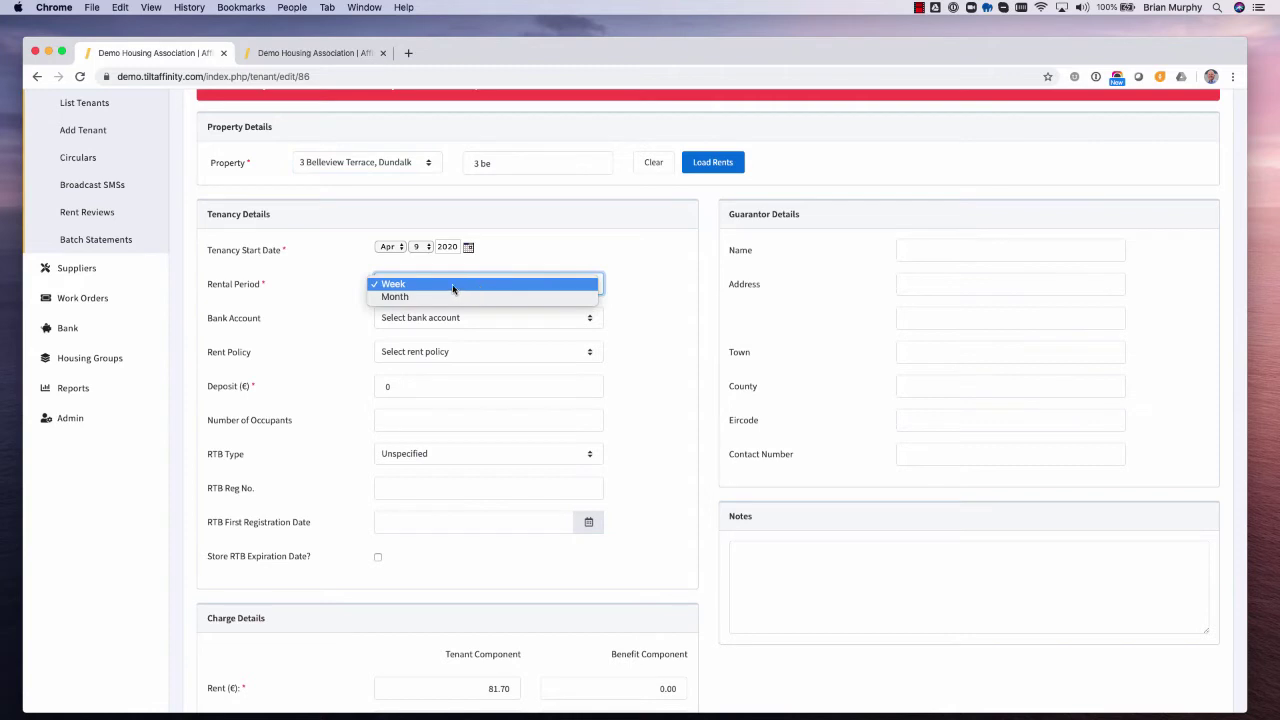
click(391, 285)
scroll(405, 340, up, 1)
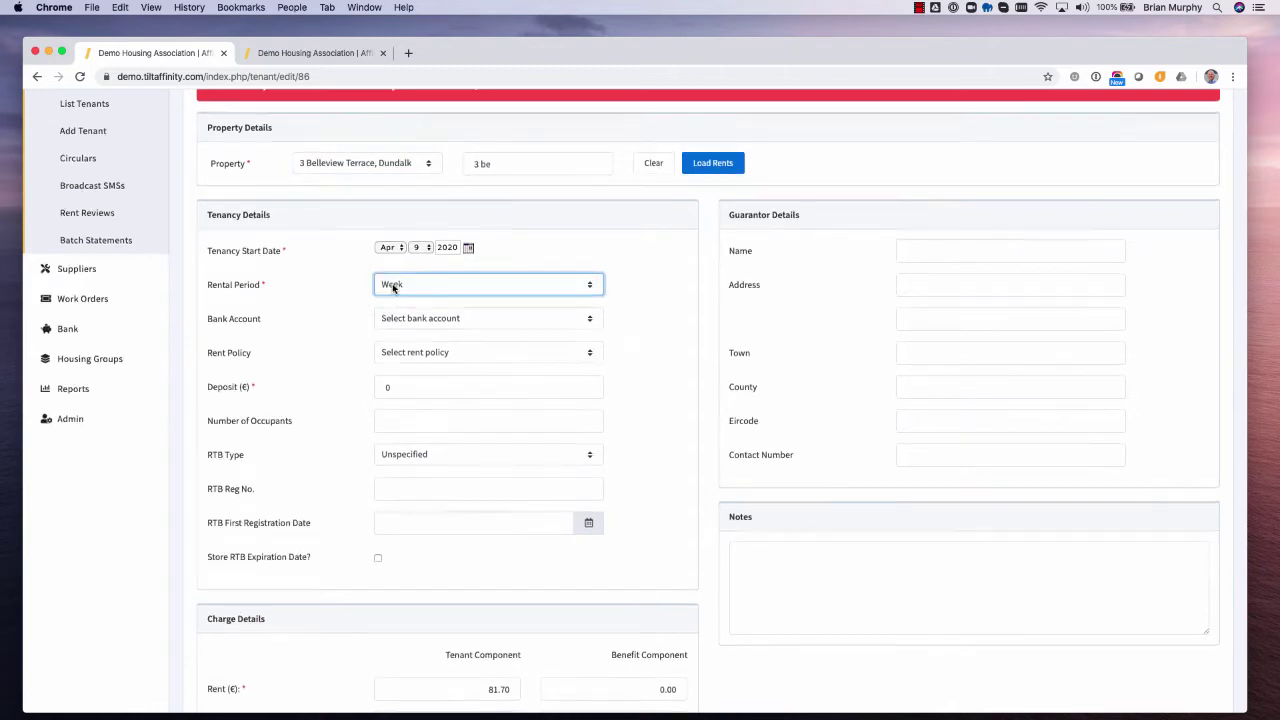
click(416, 391)
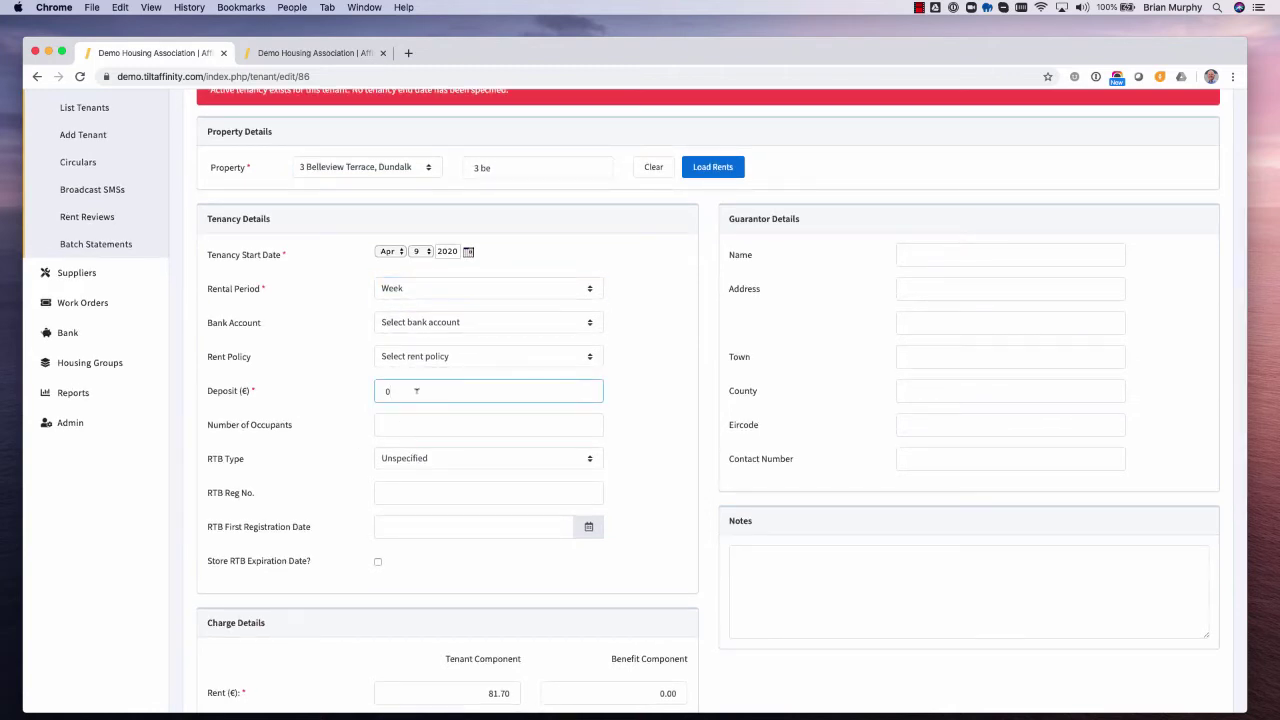
text(500)
key(BackSpace)
key(BackSpace)
key(BackSpace)
click(420, 424)
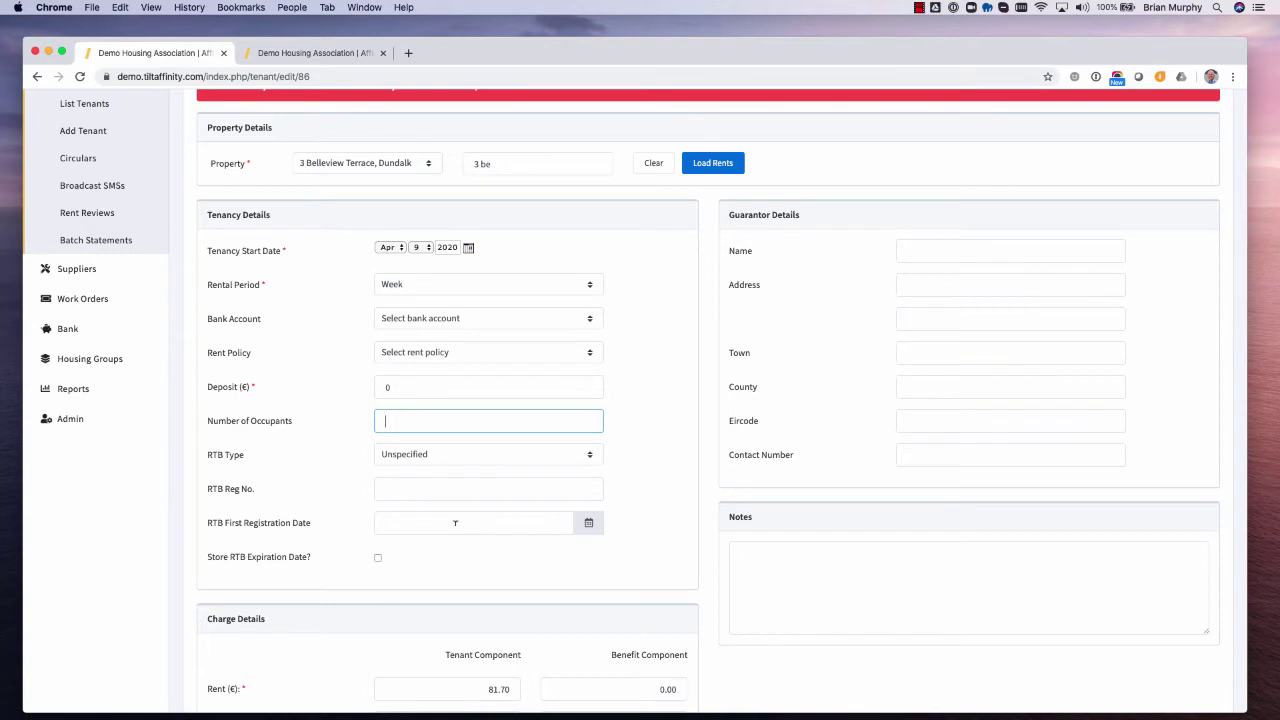
scroll(455, 522, down, 3)
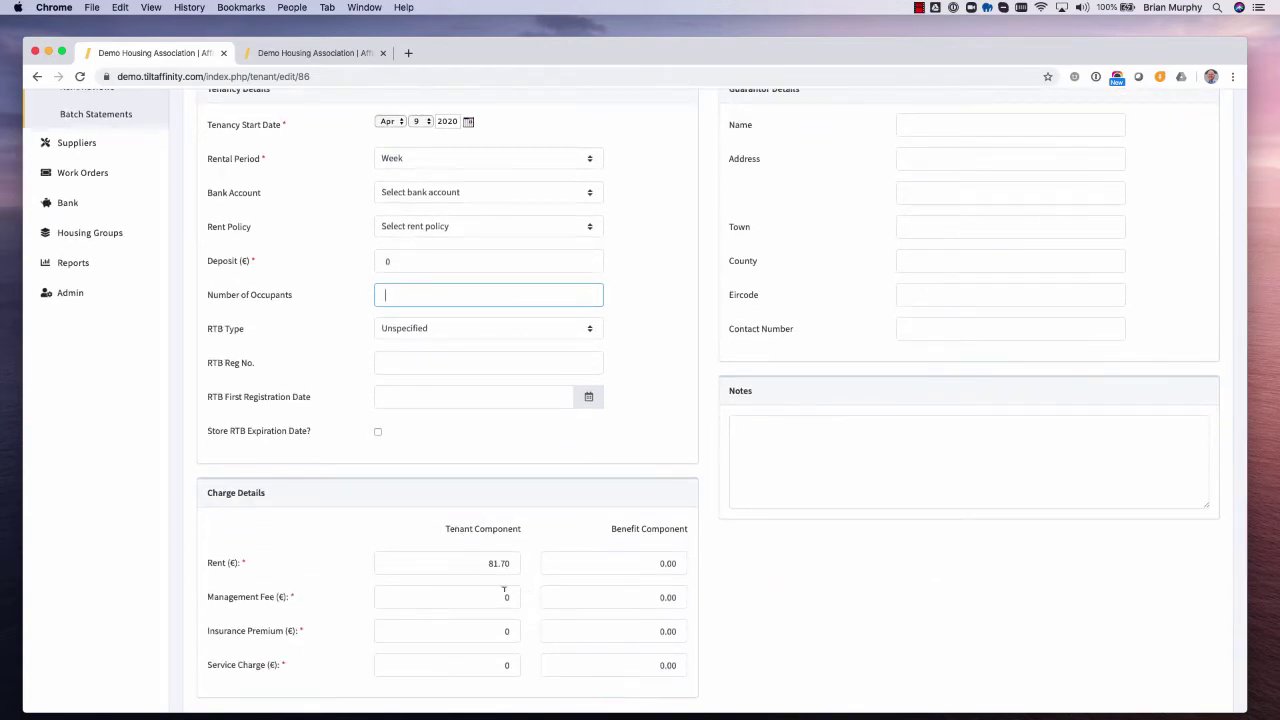
click(468, 563)
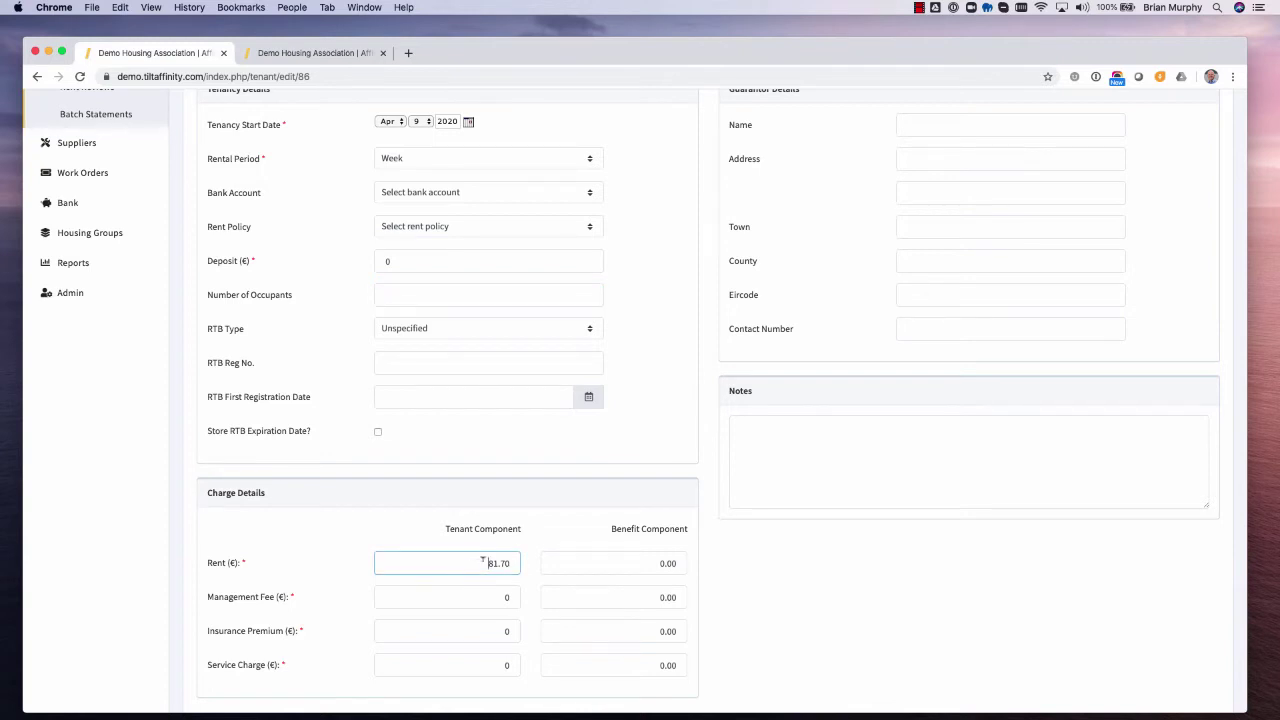
drag(486, 563, 511, 558)
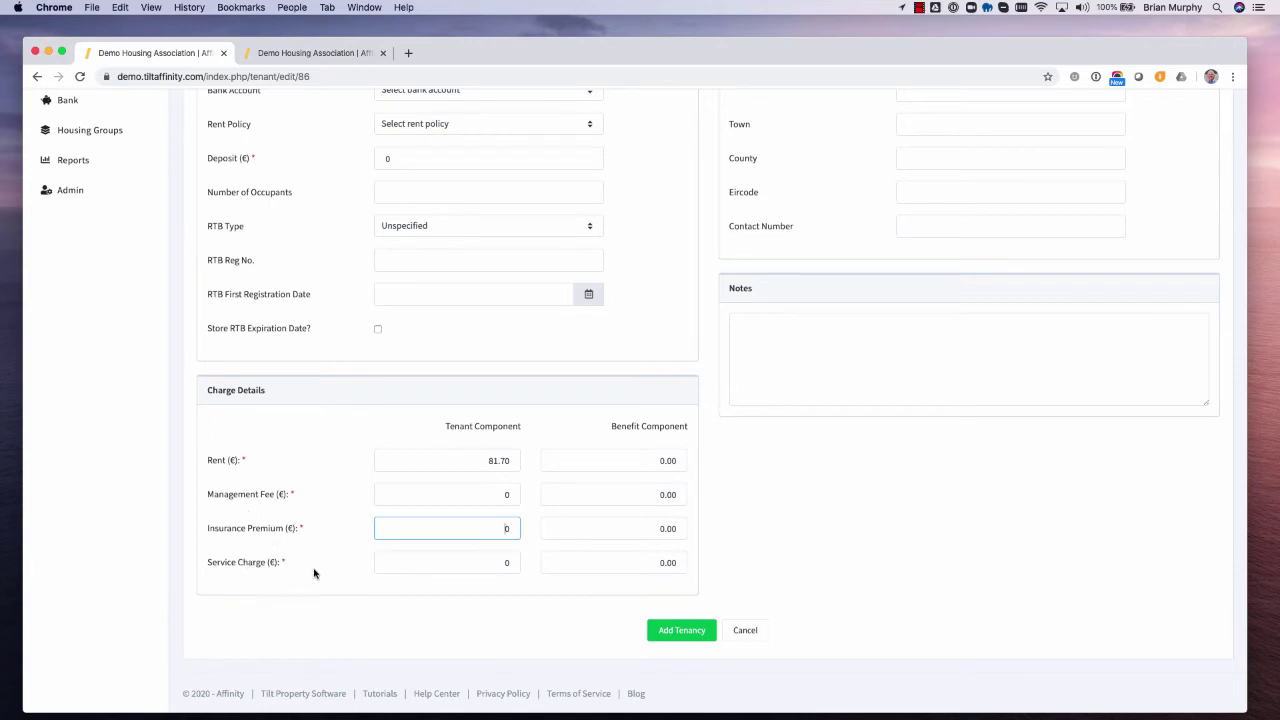
click(318, 53)
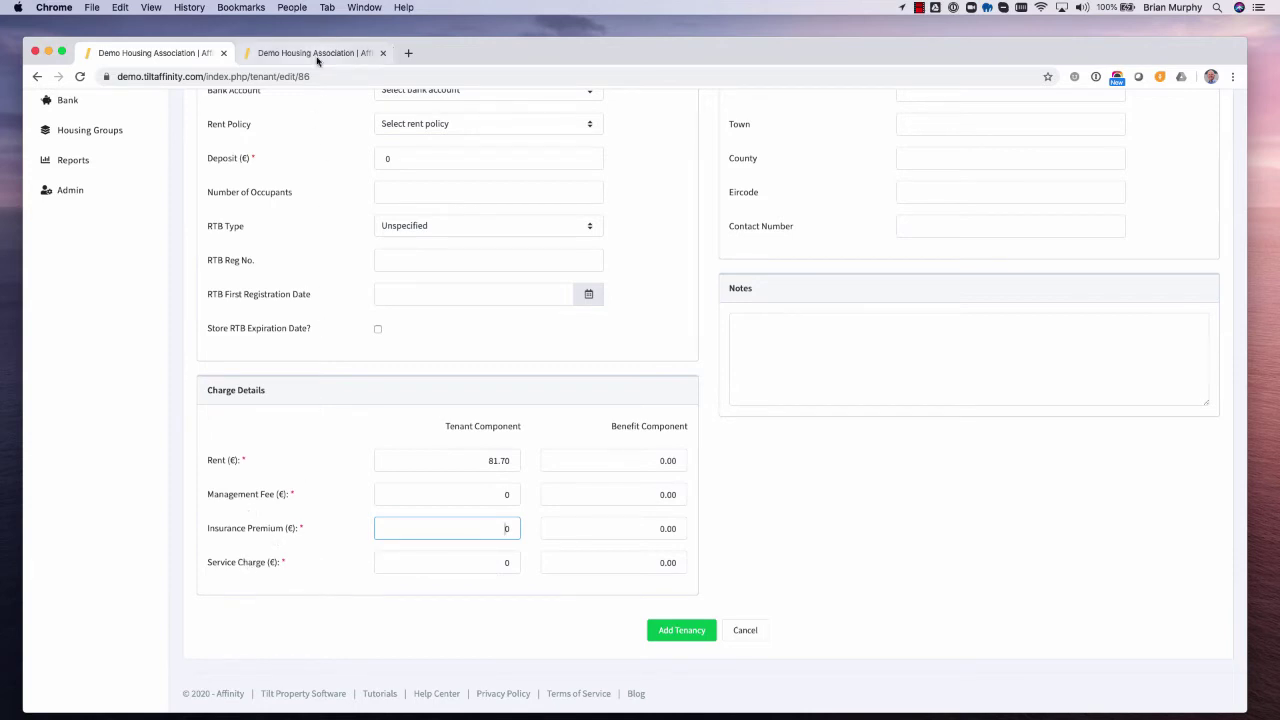
- Check the Charge Types list under Admin > Control Panel, then return to the tenancy form
click(72, 634)
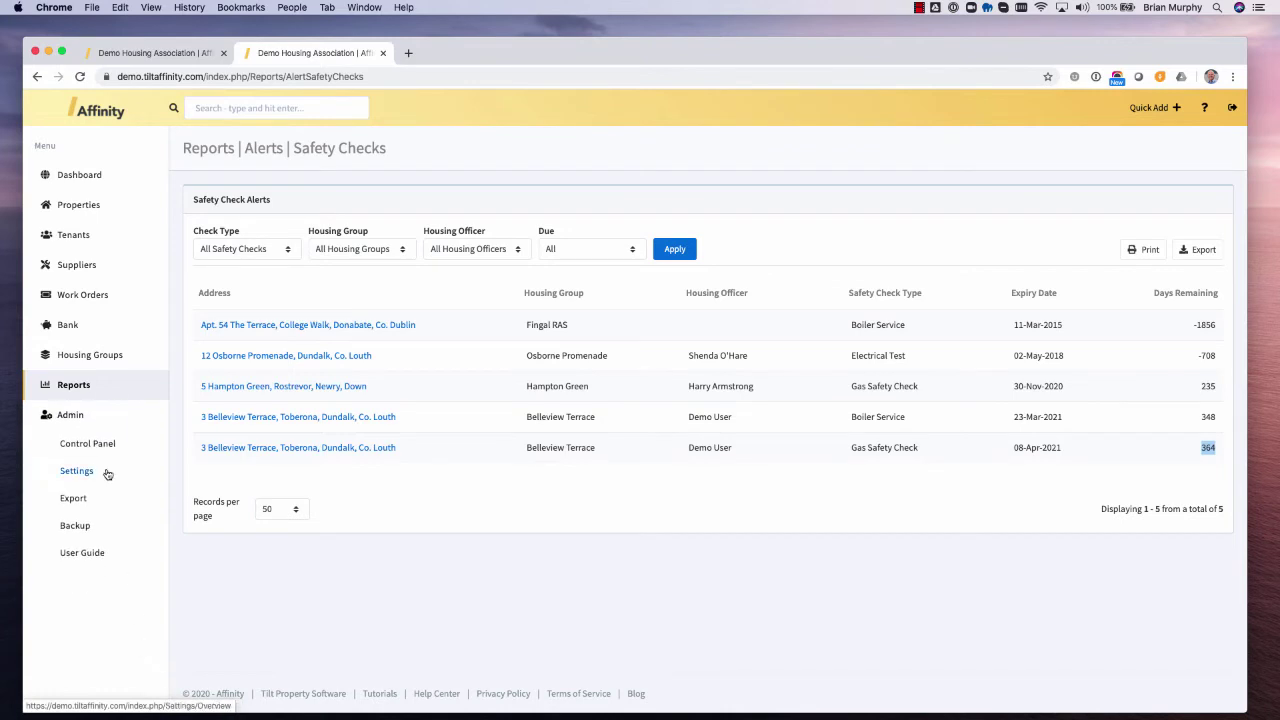
click(87, 444)
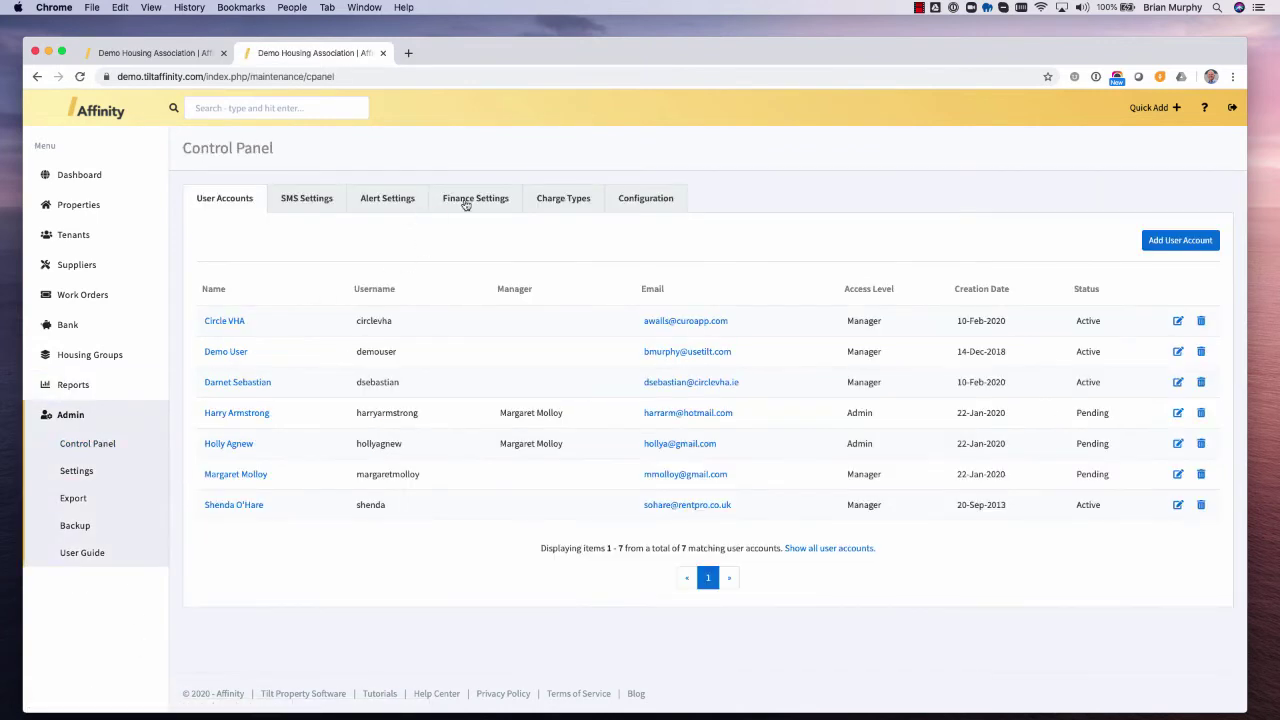
click(558, 200)
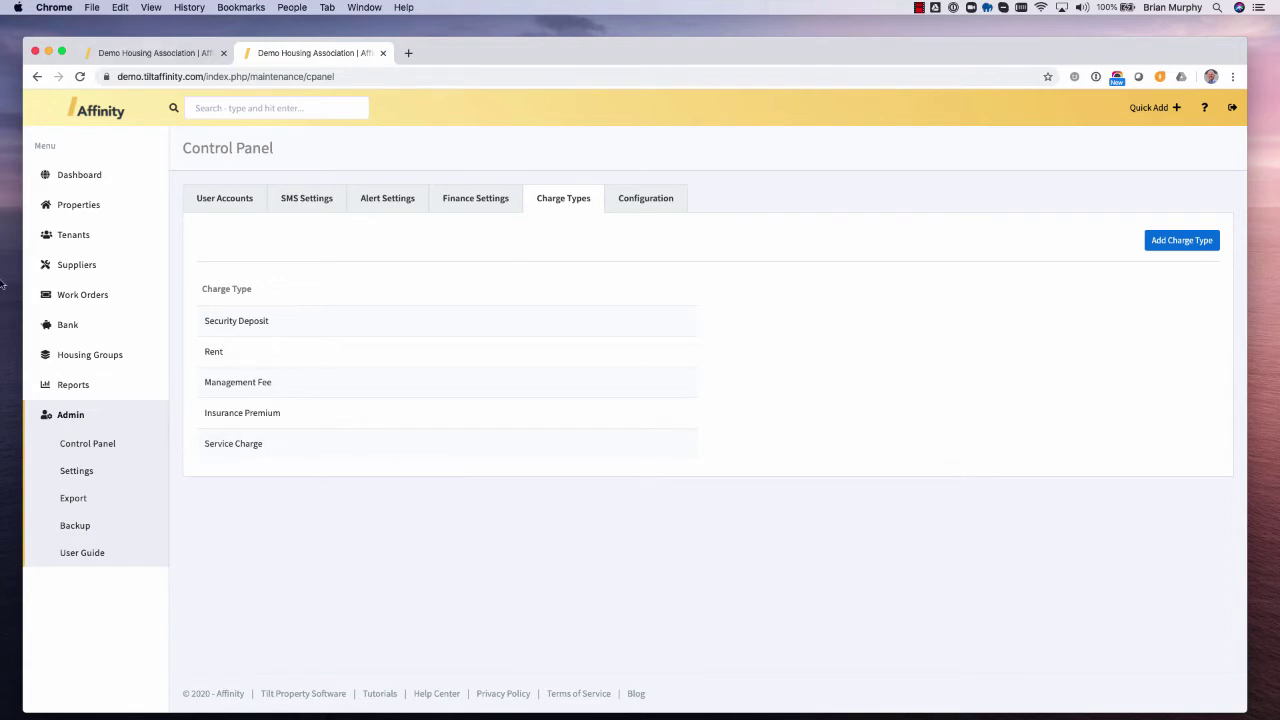
key(super+1)
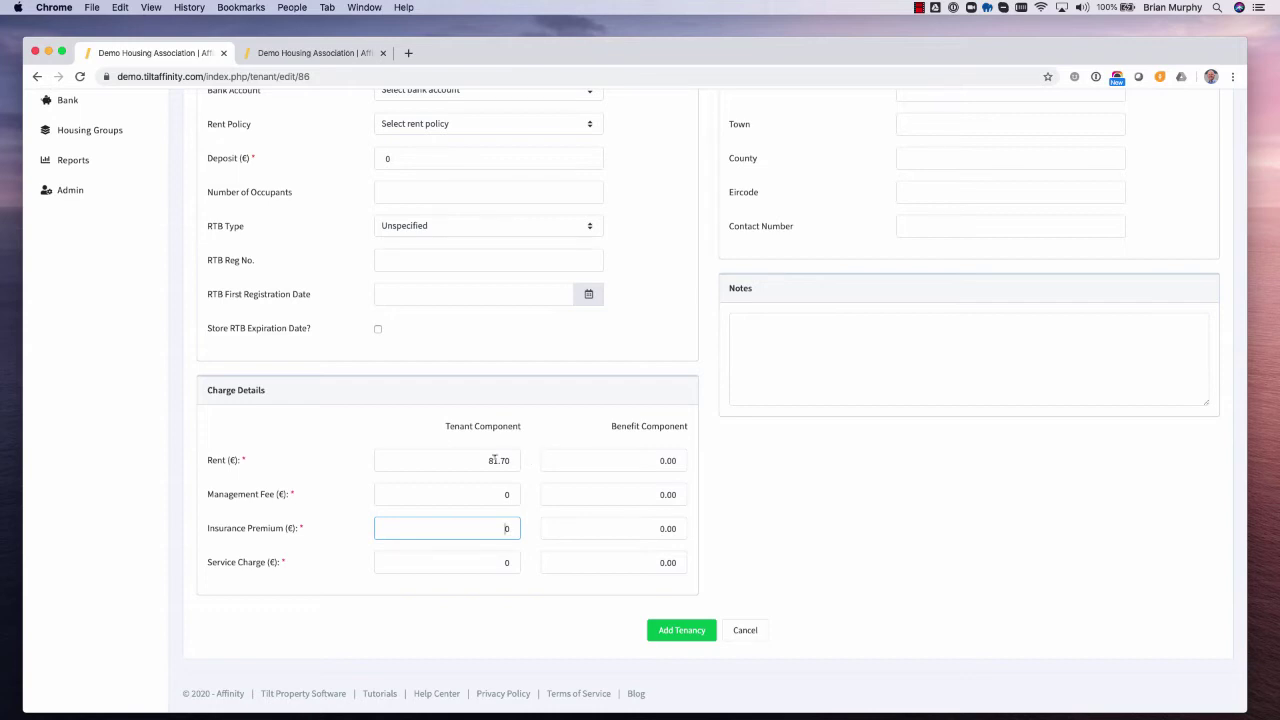
click(511, 461)
click(666, 460)
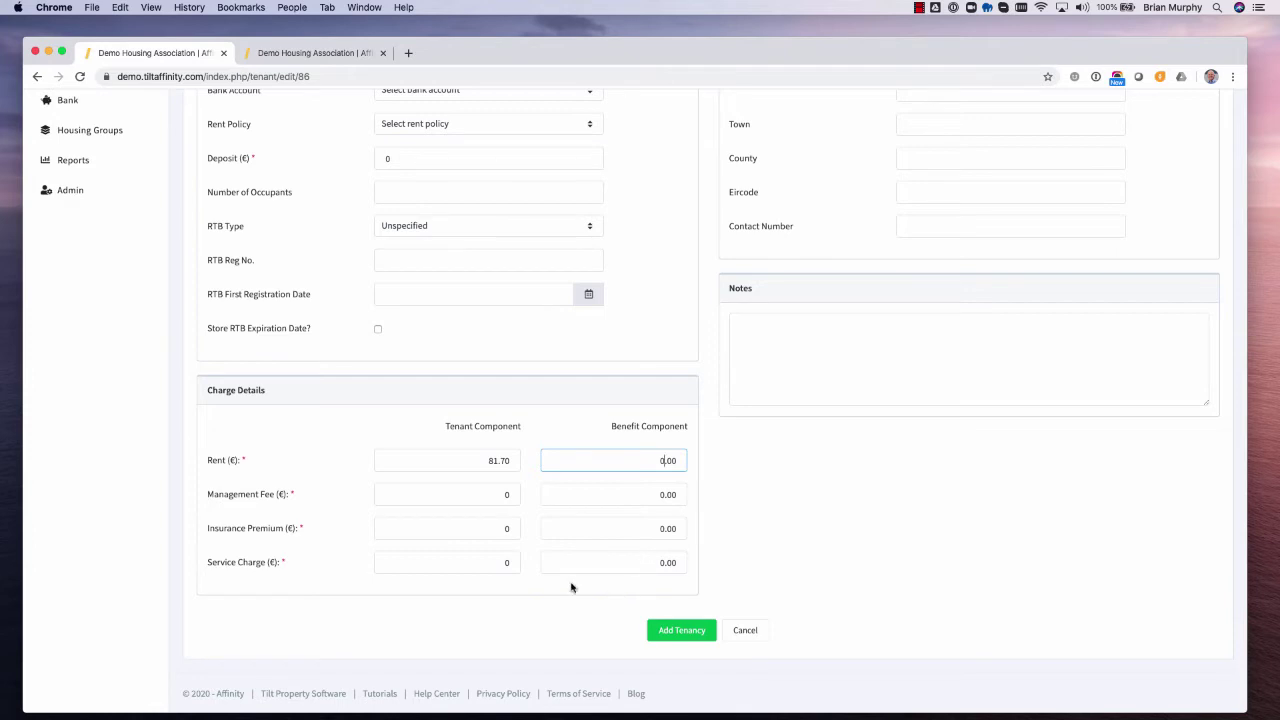
scroll(480, 461, up, 1)
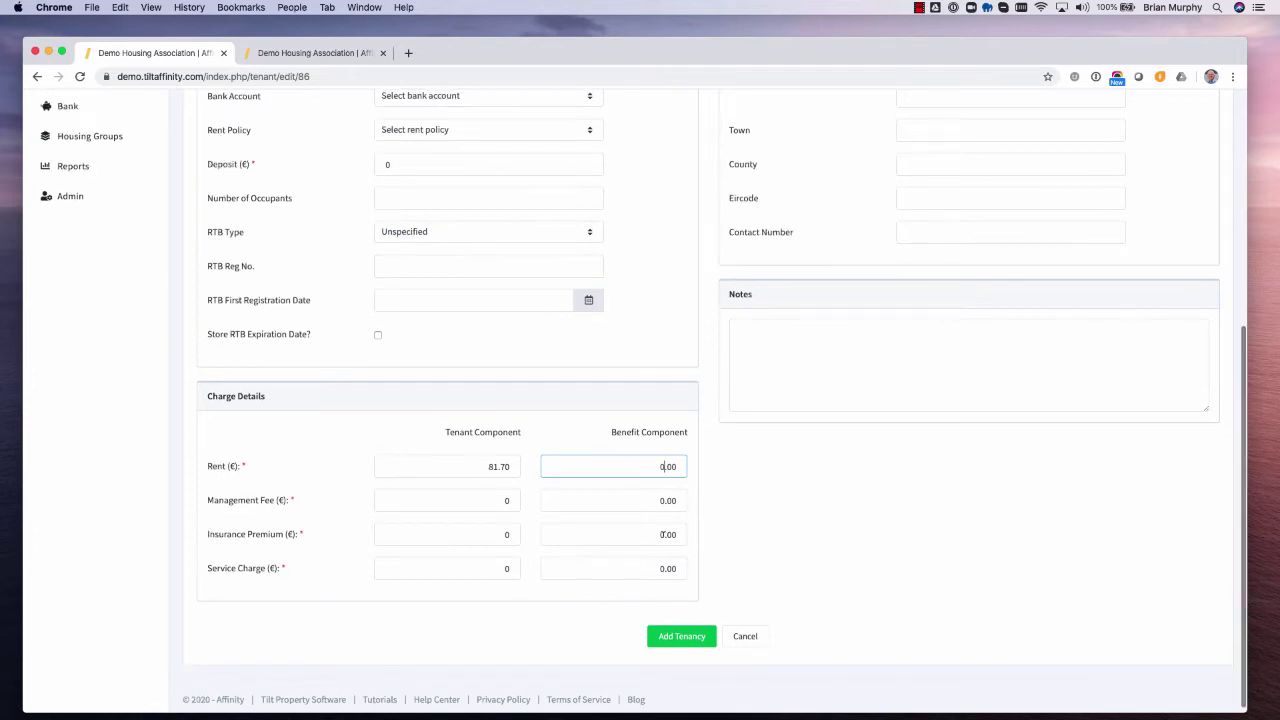
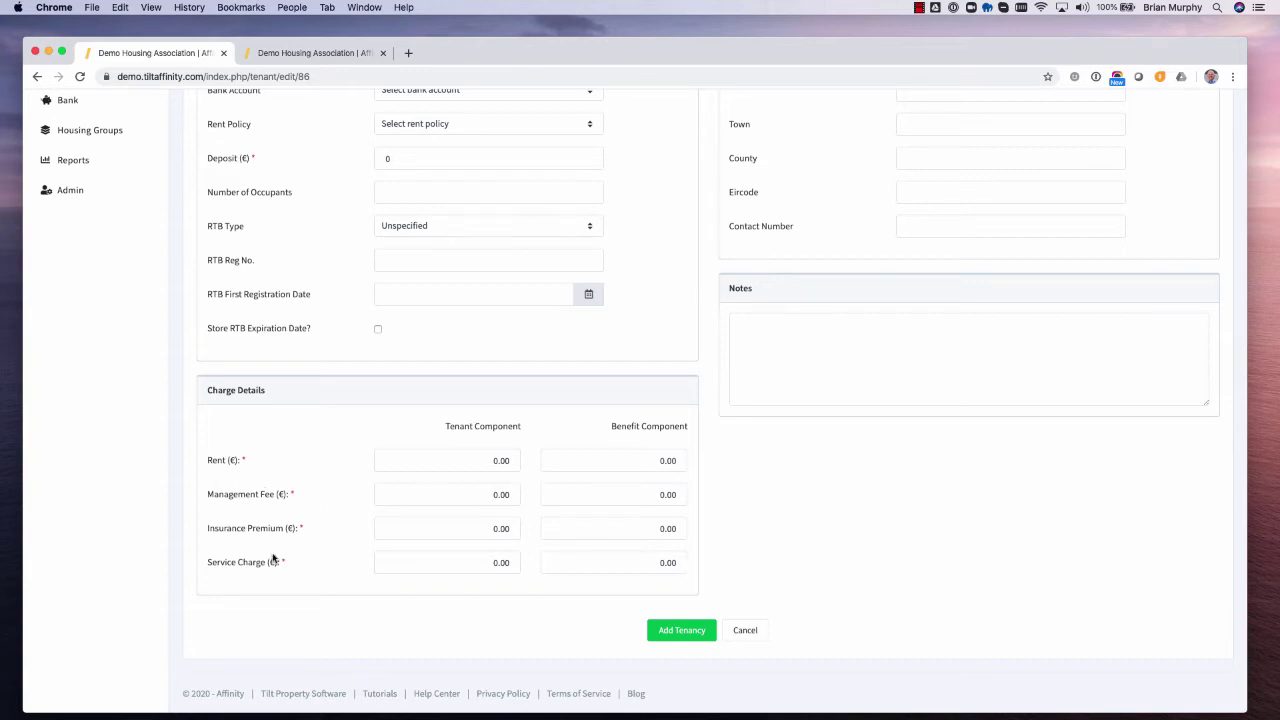
- Discard the unsaved new tenancy and return to the tenant's Details page
scroll(340, 504, up, 2)
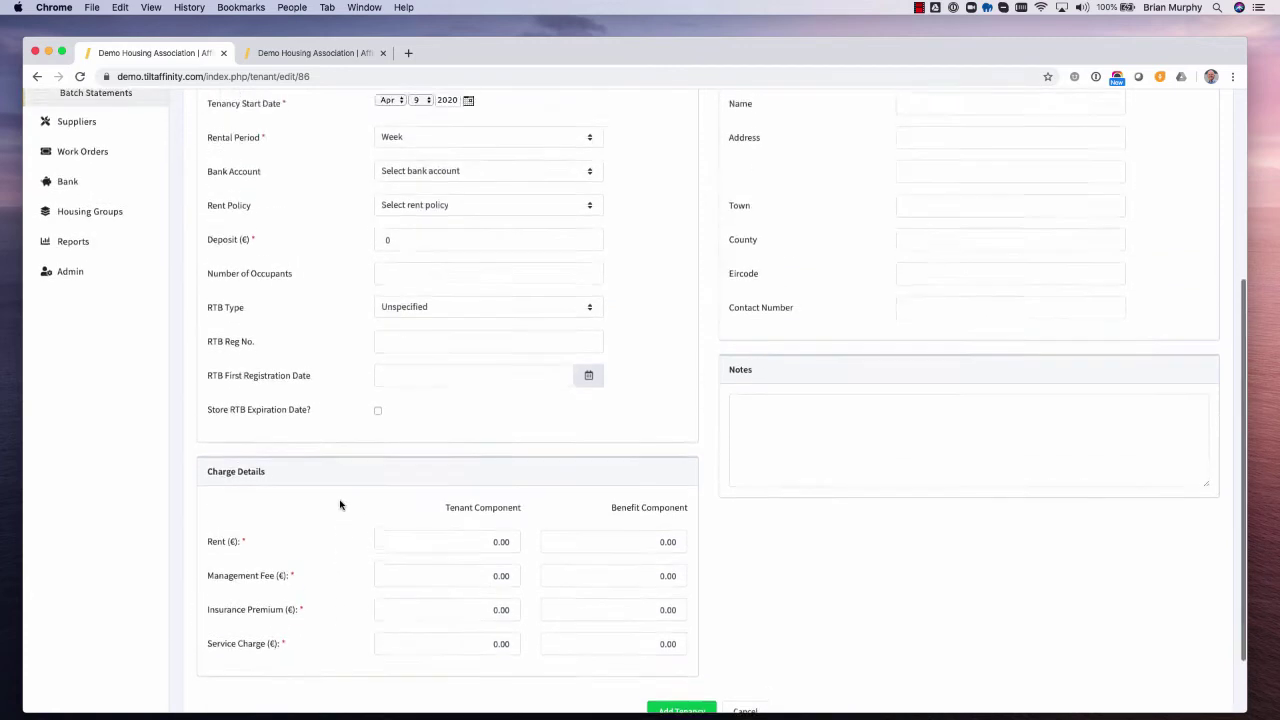
scroll(340, 504, down, 2)
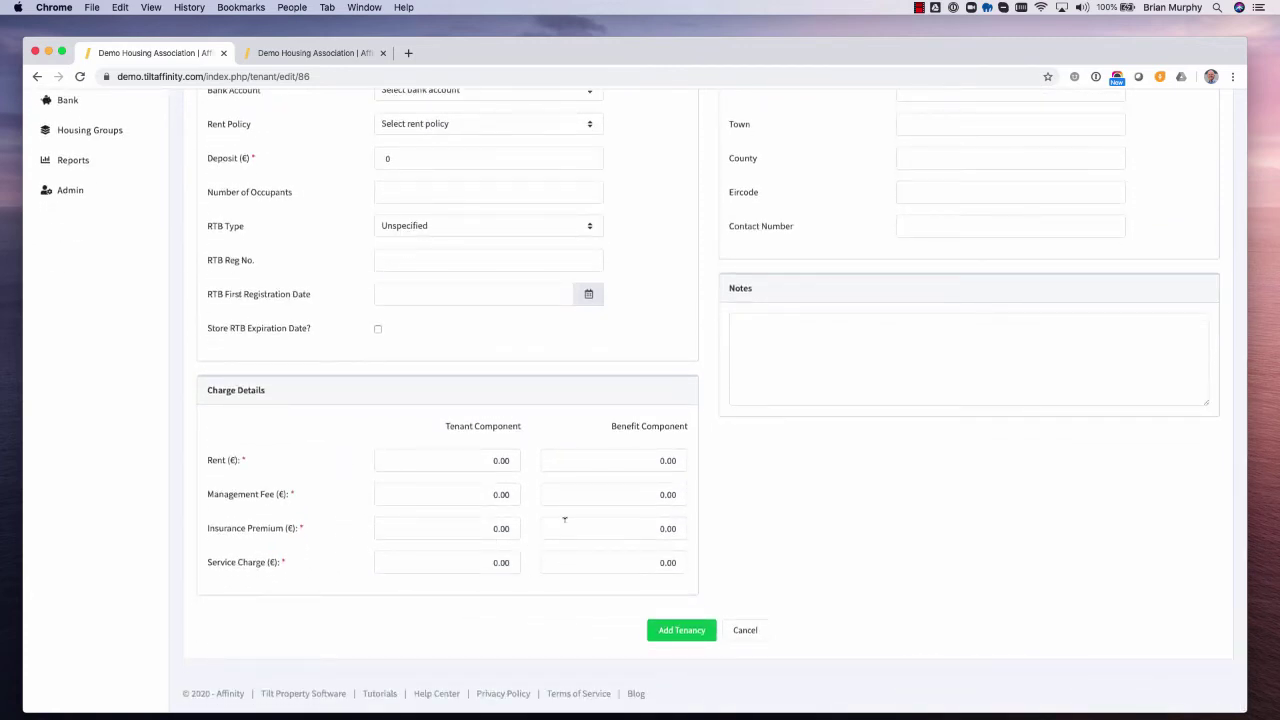
click(759, 640)
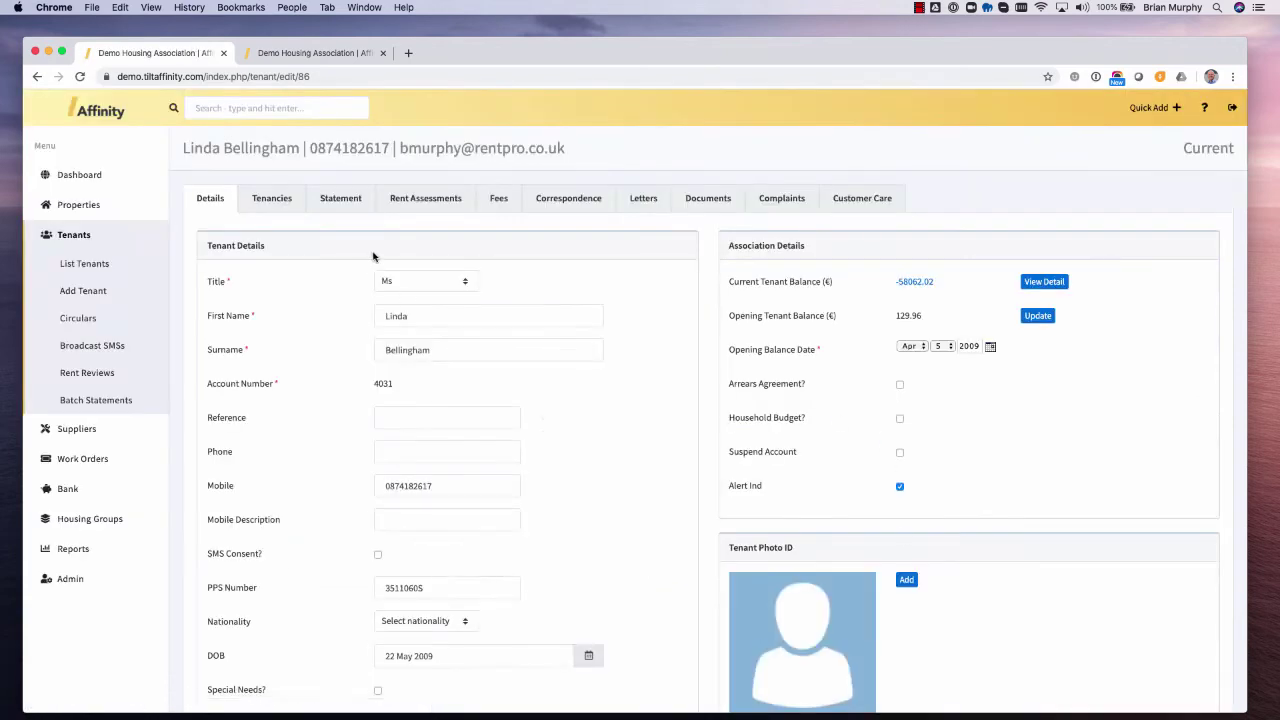
- Open the tenant's existing tenancy for editing and start adding an additional tenant
click(271, 199)
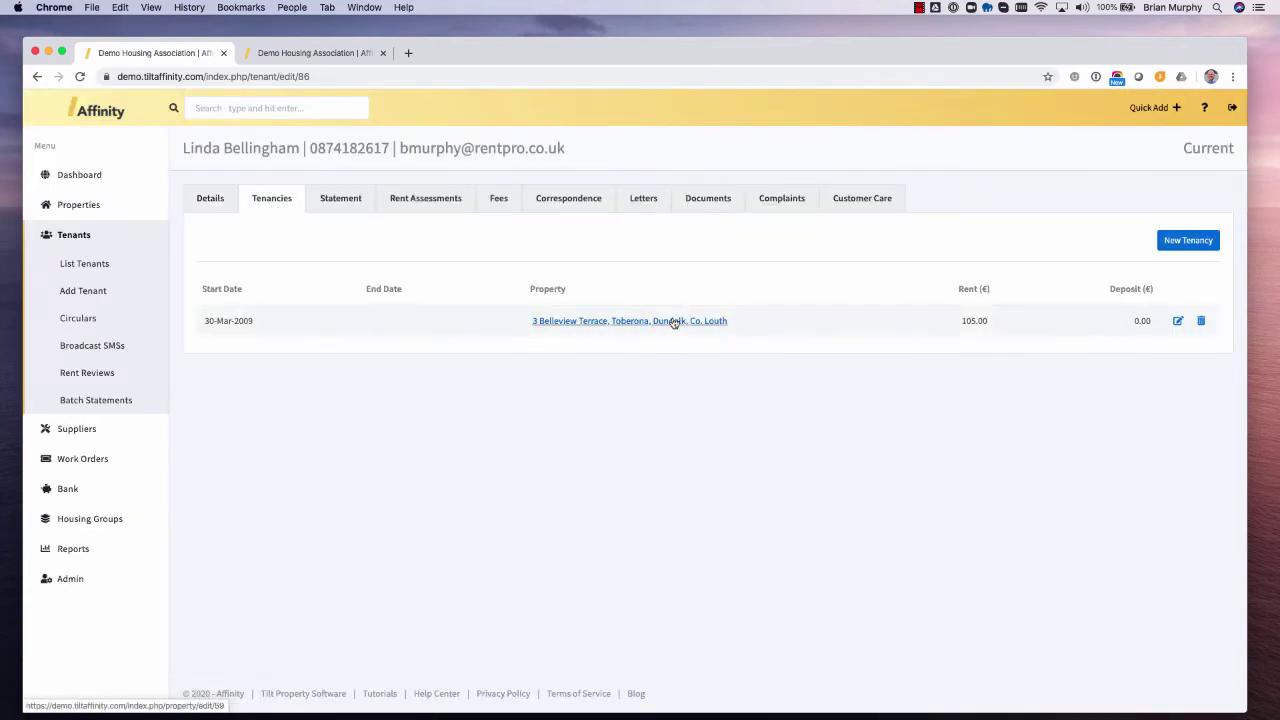
click(1178, 322)
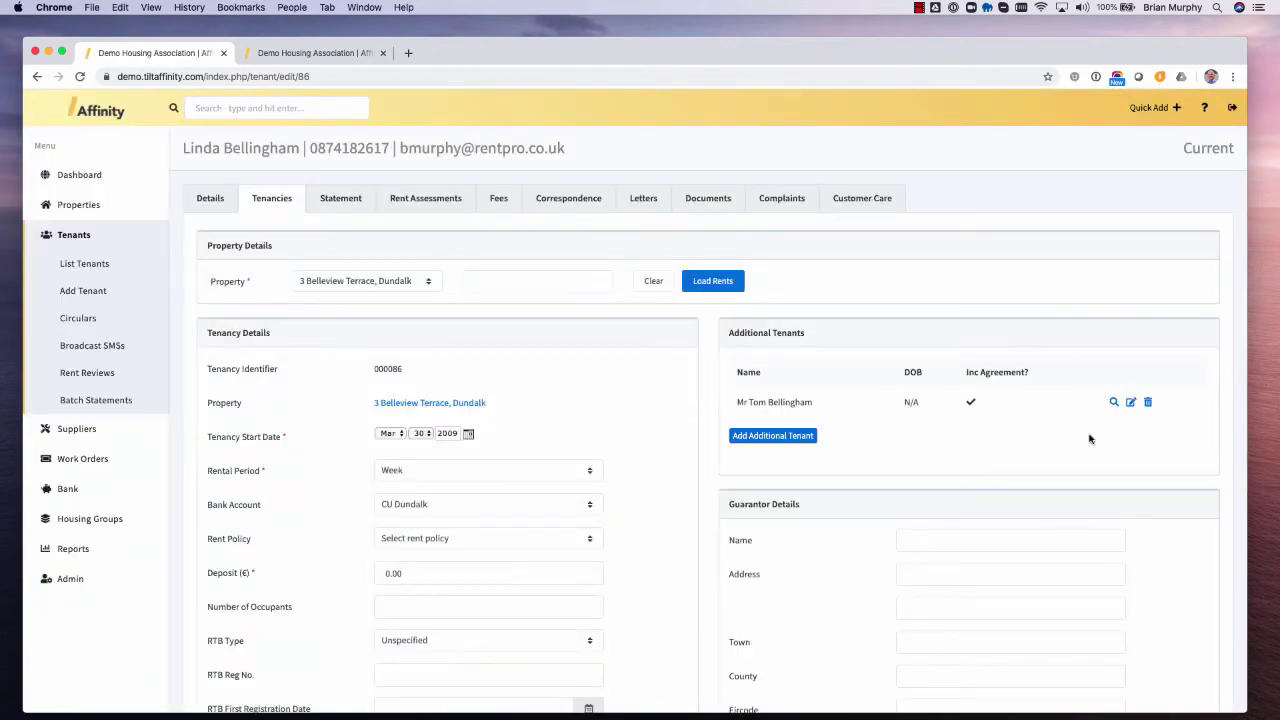
click(796, 440)
- Review the tenancy's rent of 81.70, the service charge and the 01-Jun-2020 €81.70 charge schedule
scroll(833, 461, down, 3)
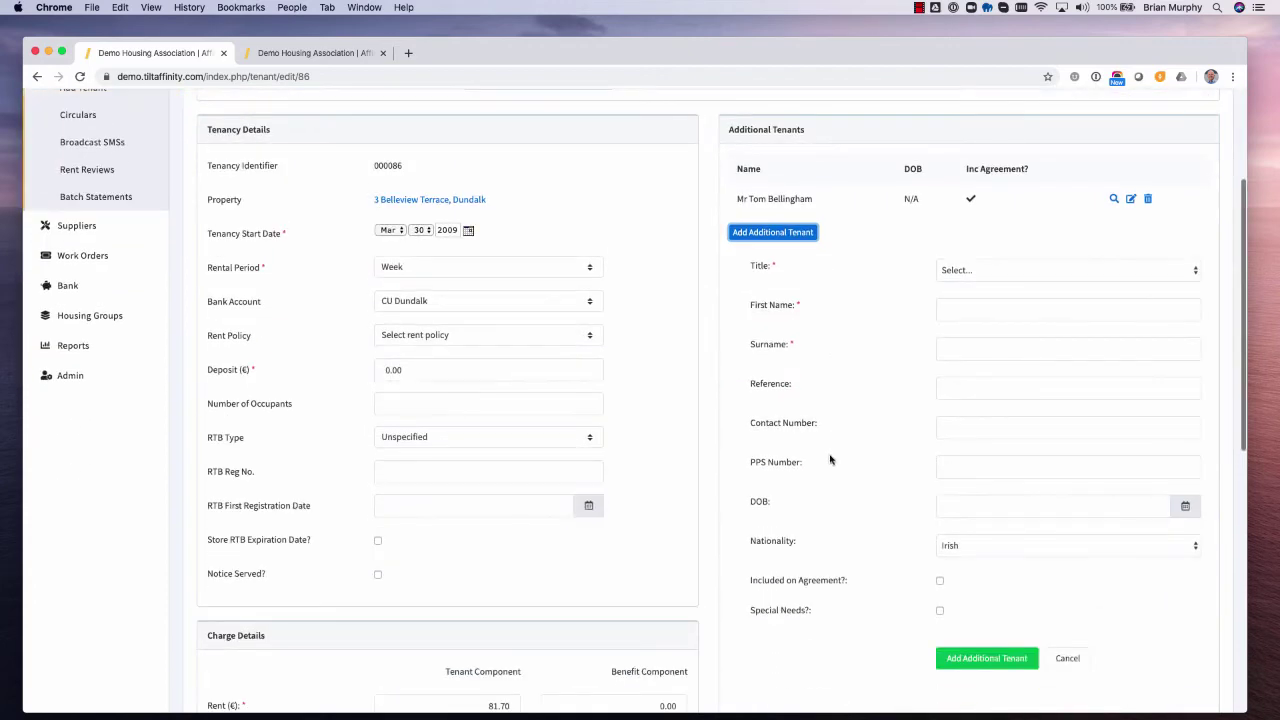
scroll(601, 465, down, 10)
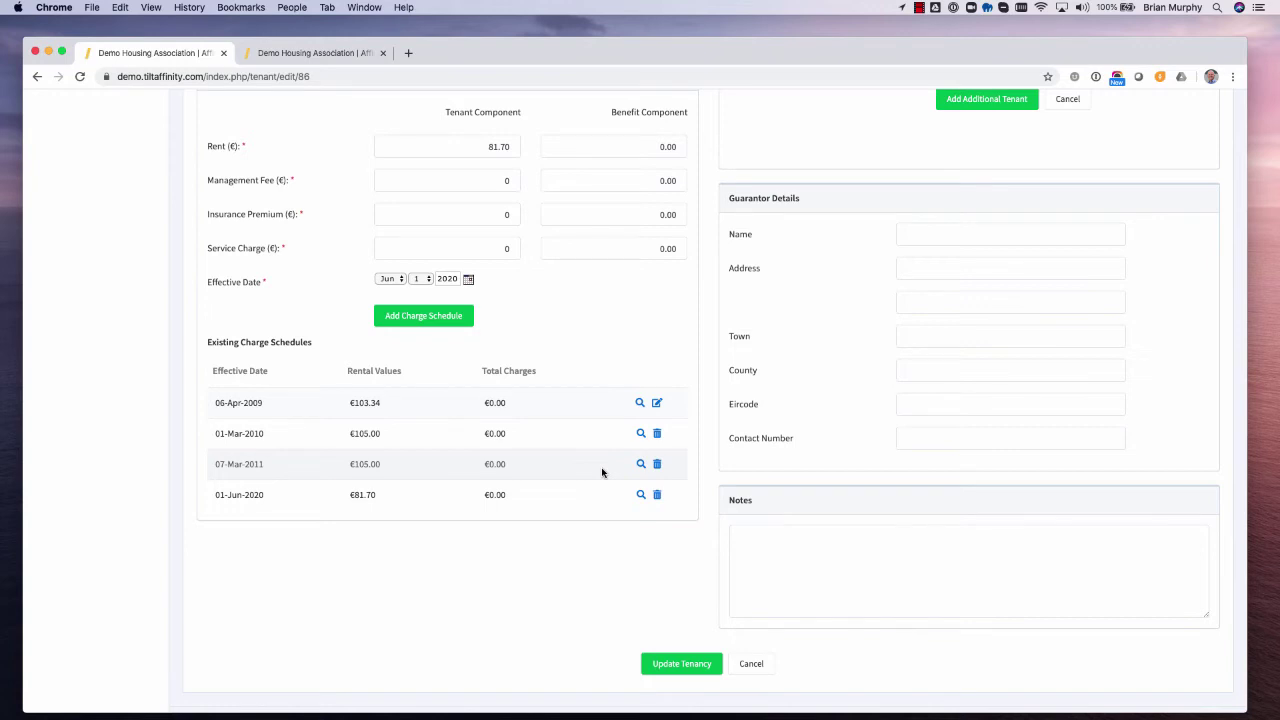
scroll(602, 472, up, 1)
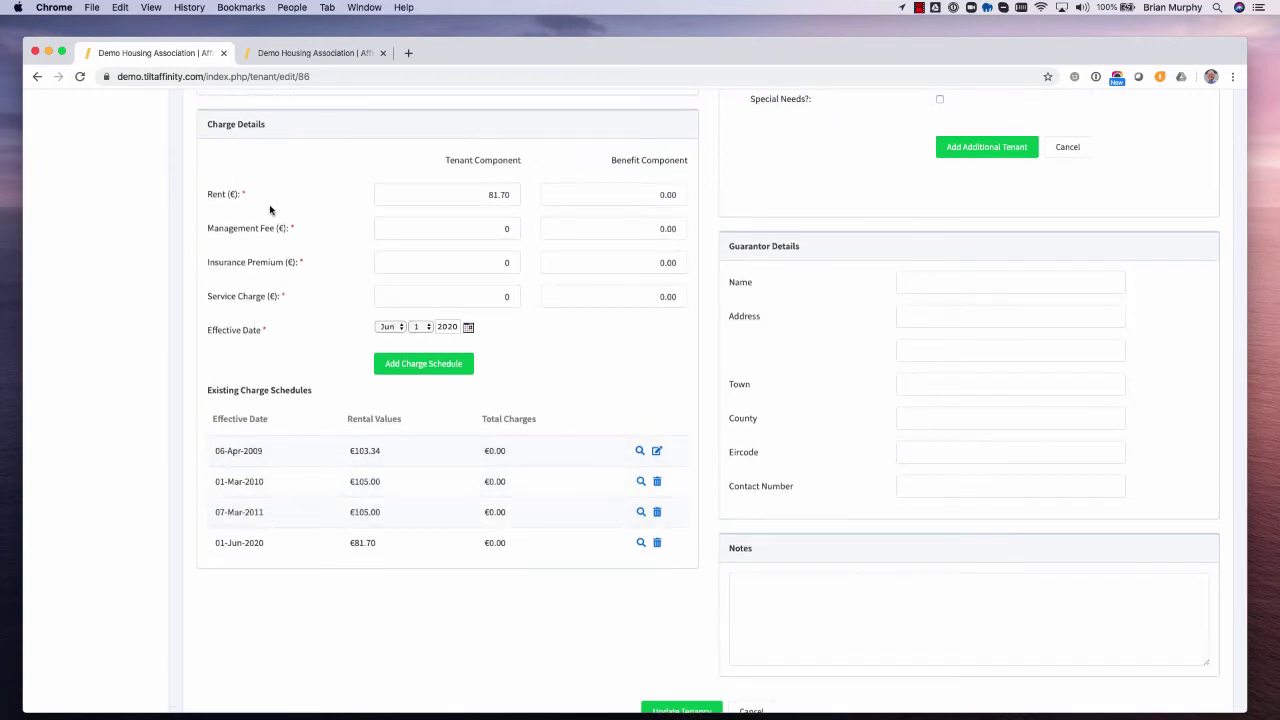
scroll(628, 328, up, 3)
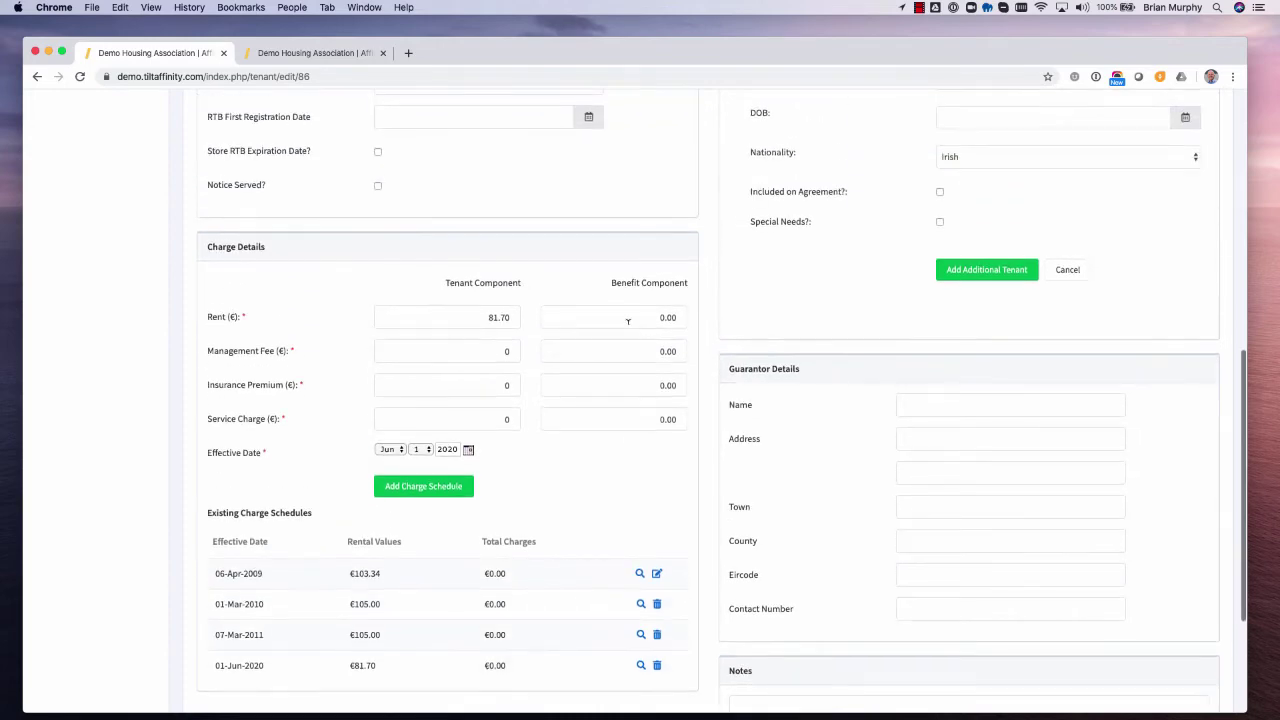
scroll(628, 328, up, 15)
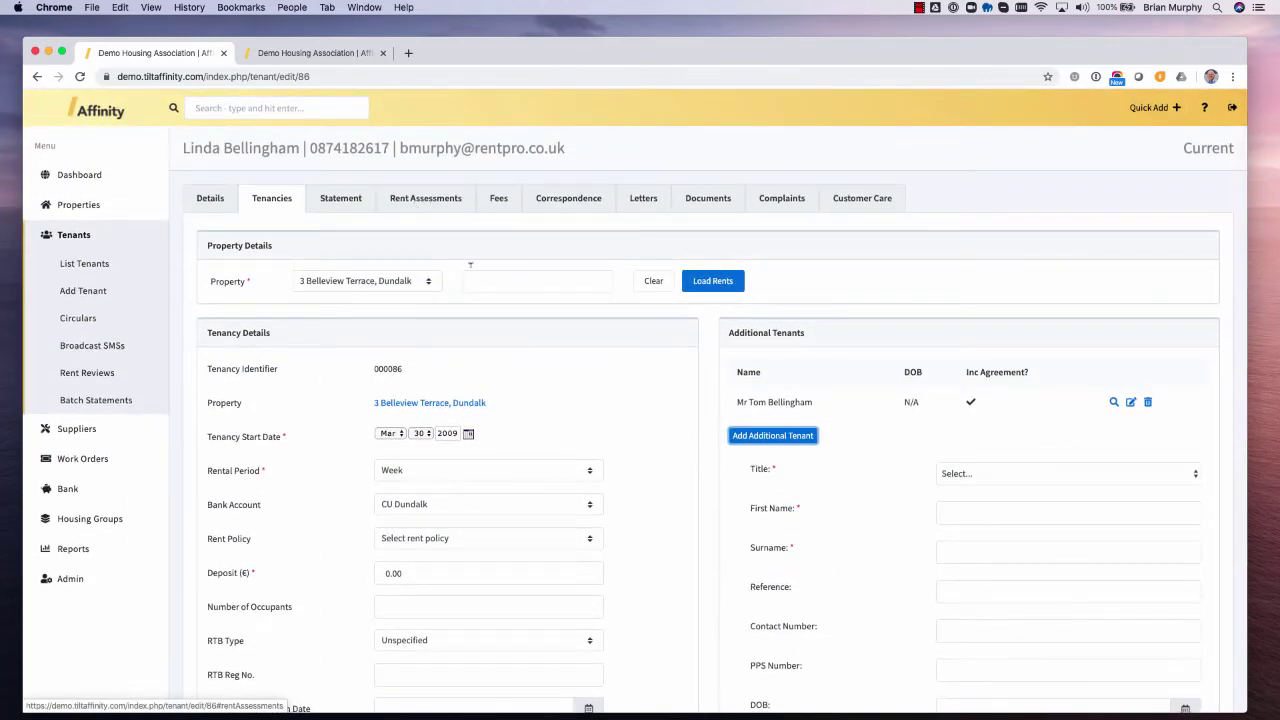
scroll(440, 240, down, 20)
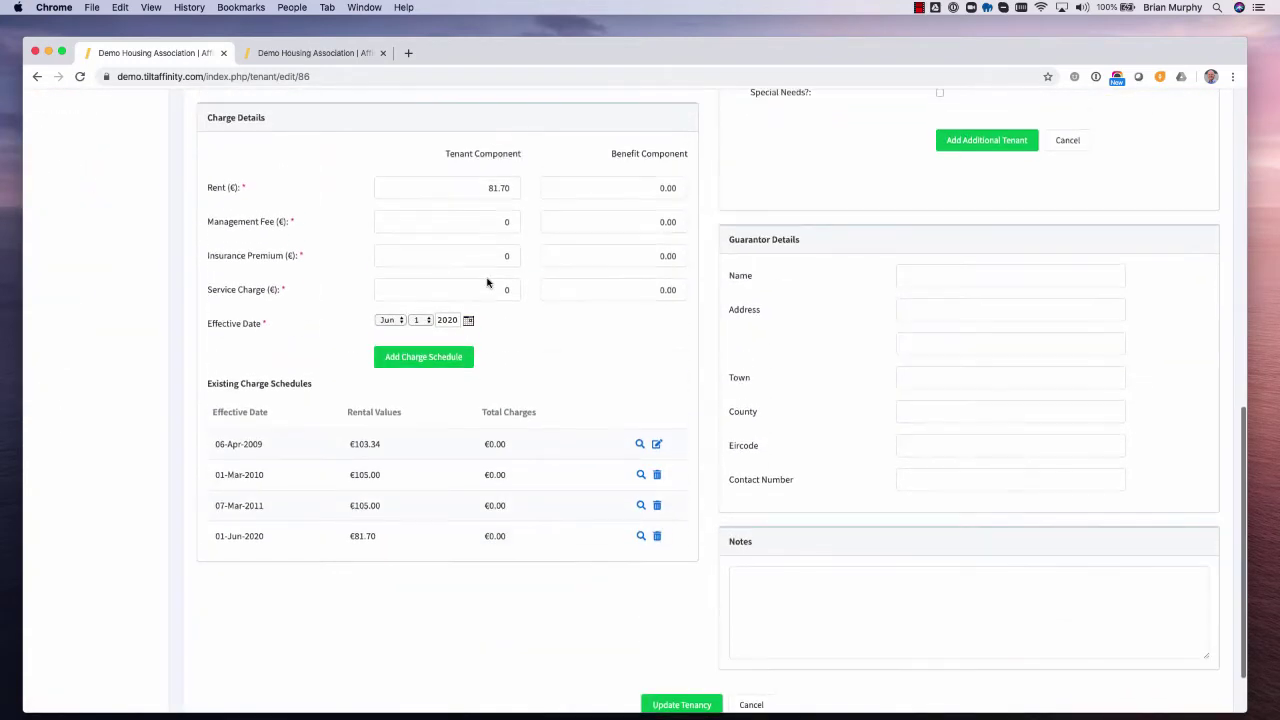
click(476, 182)
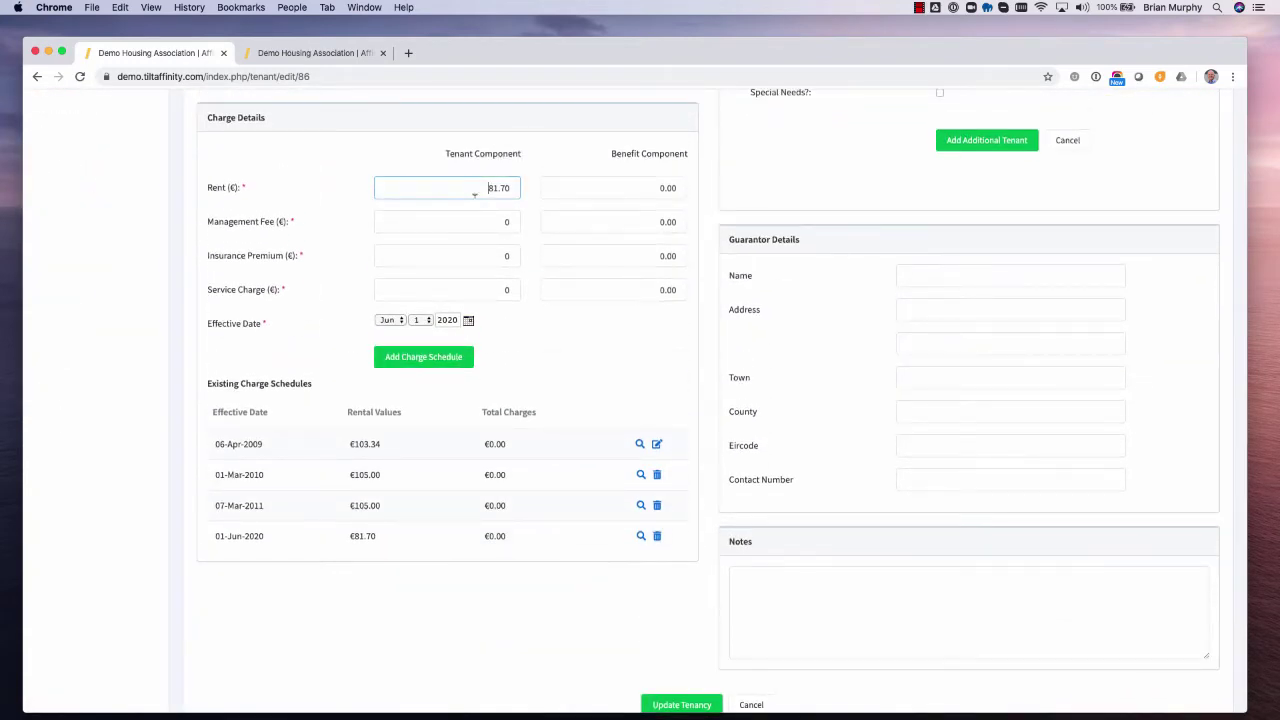
click(488, 284)
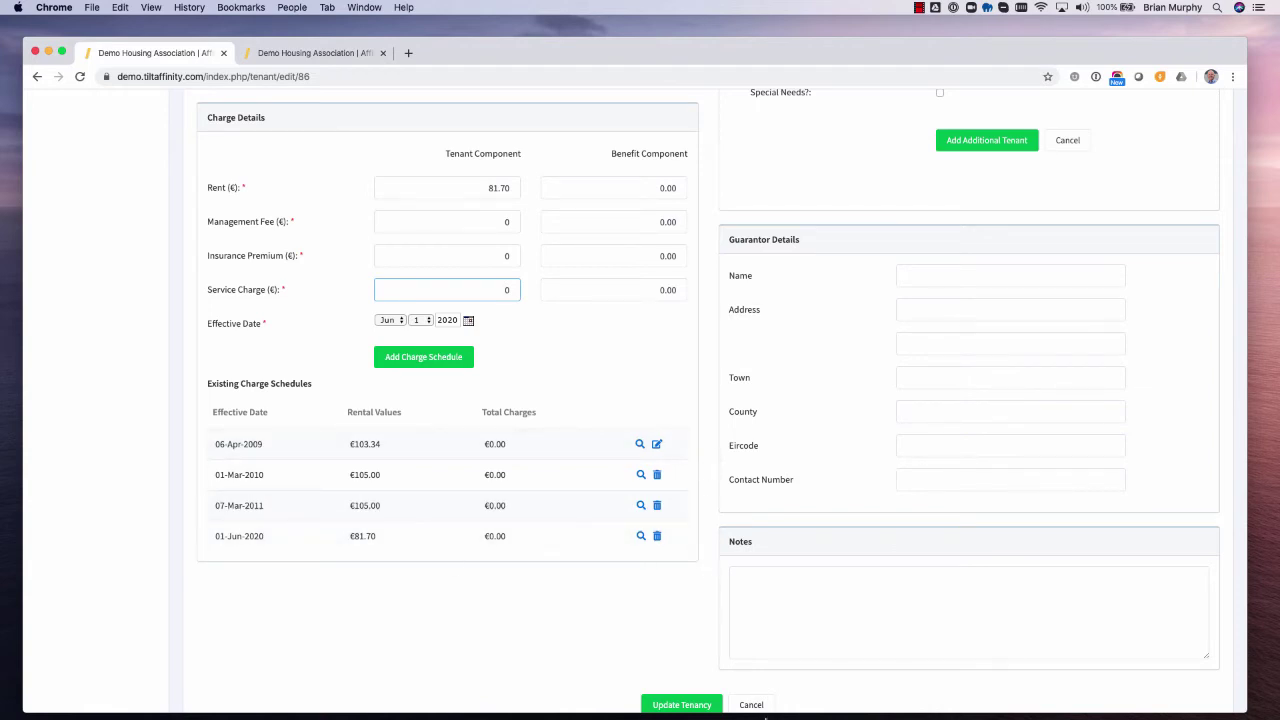
- Leave the tenancy edit, try adding a fee beside the €100.00 property-damage fee, then view correspondence
click(762, 705)
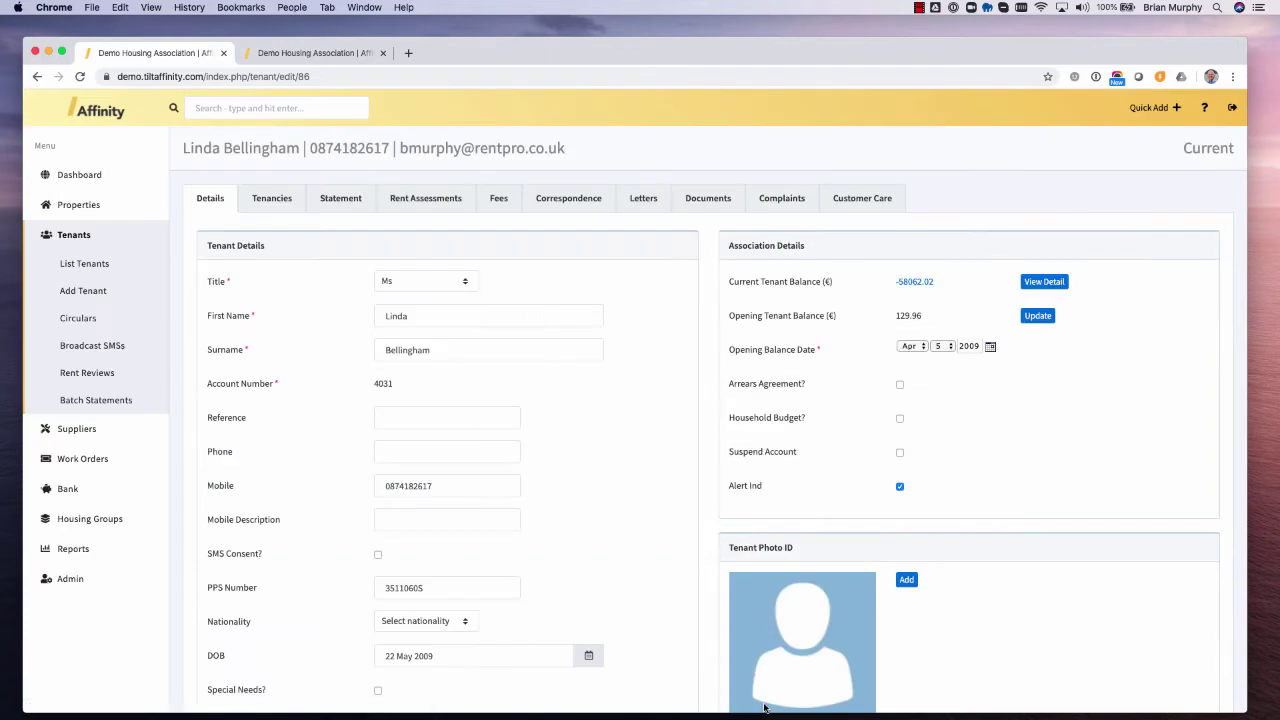
click(497, 198)
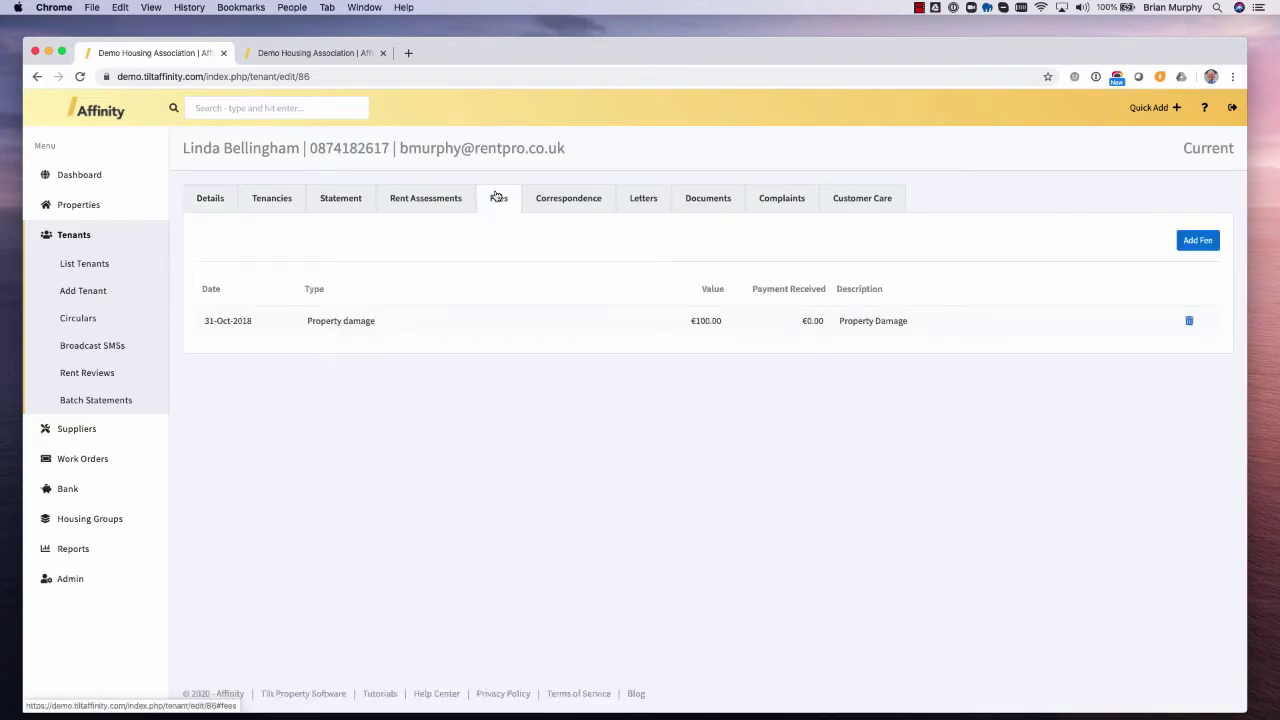
click(276, 199)
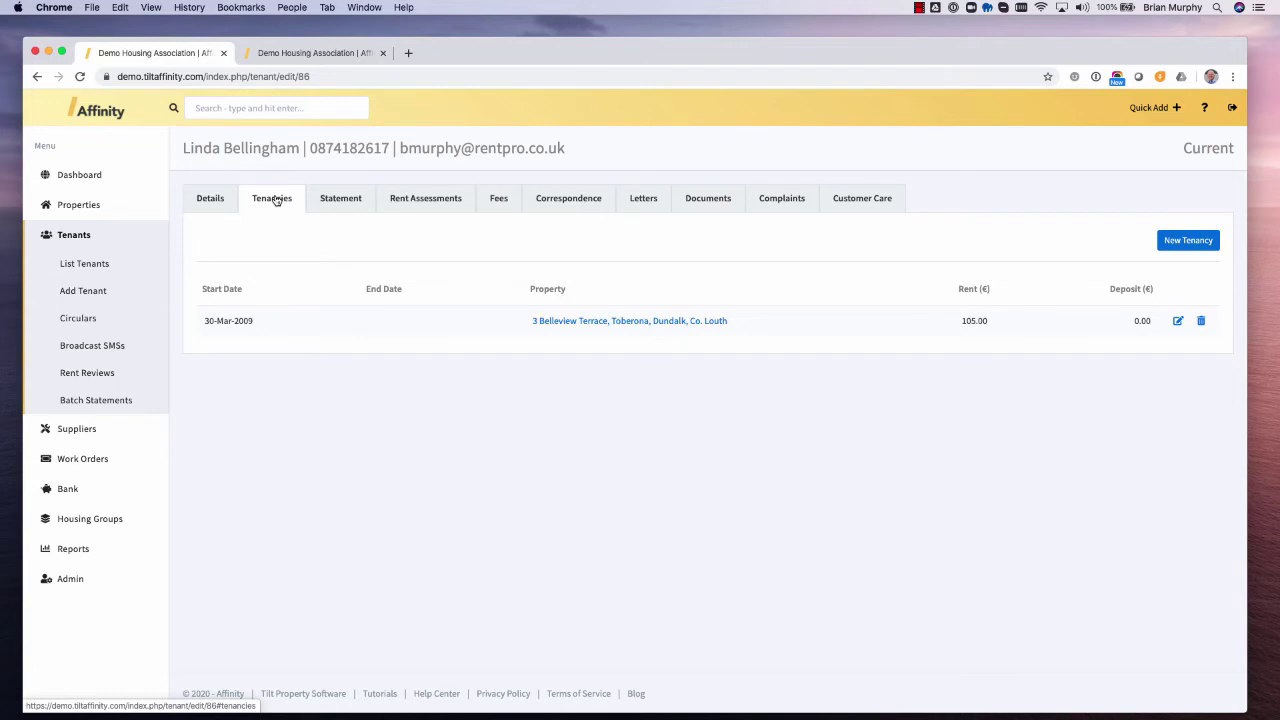
click(497, 204)
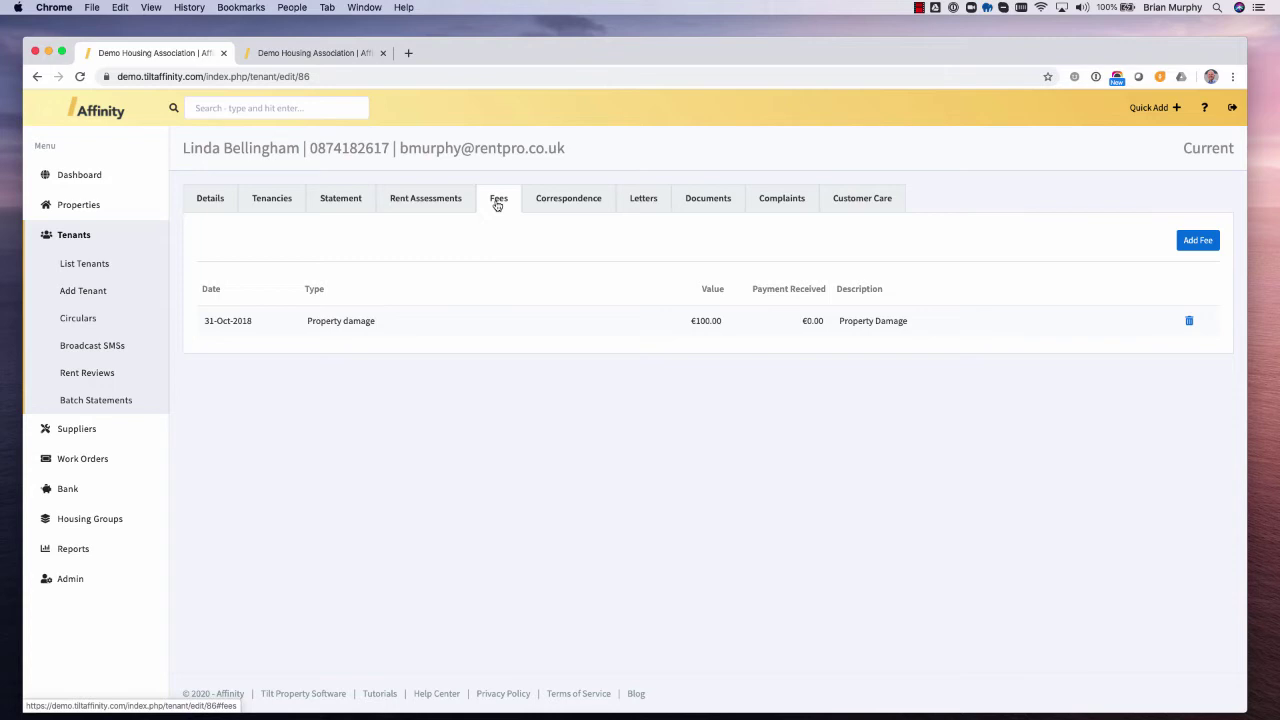
click(1206, 242)
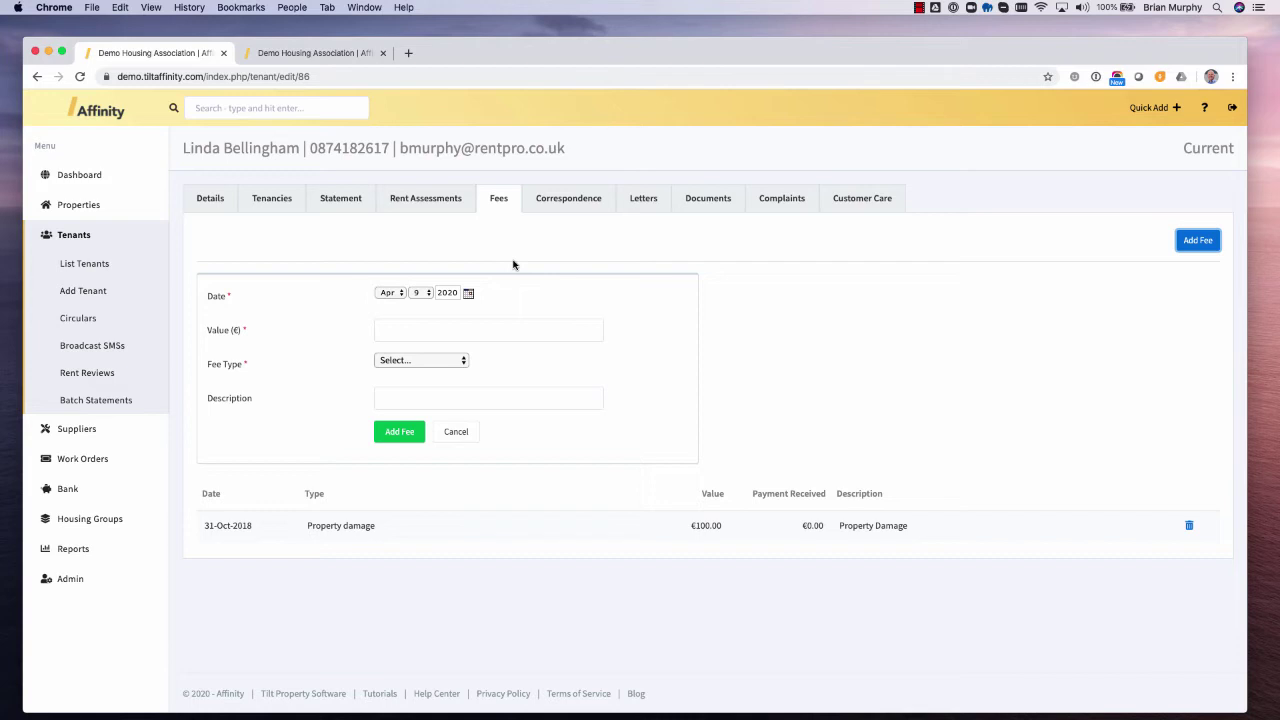
click(448, 326)
click(581, 204)
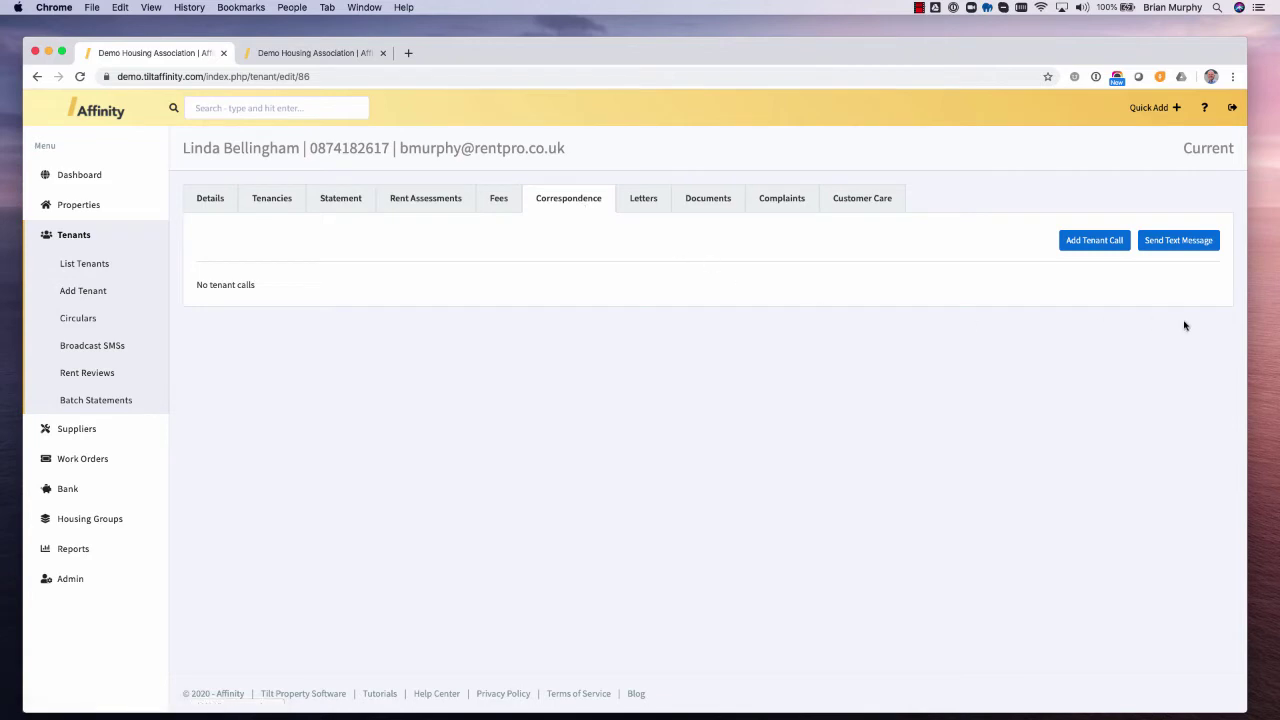
- Draft 'Text message' as a text and discard it, try Add Tenant Call, then view letters
click(1183, 240)
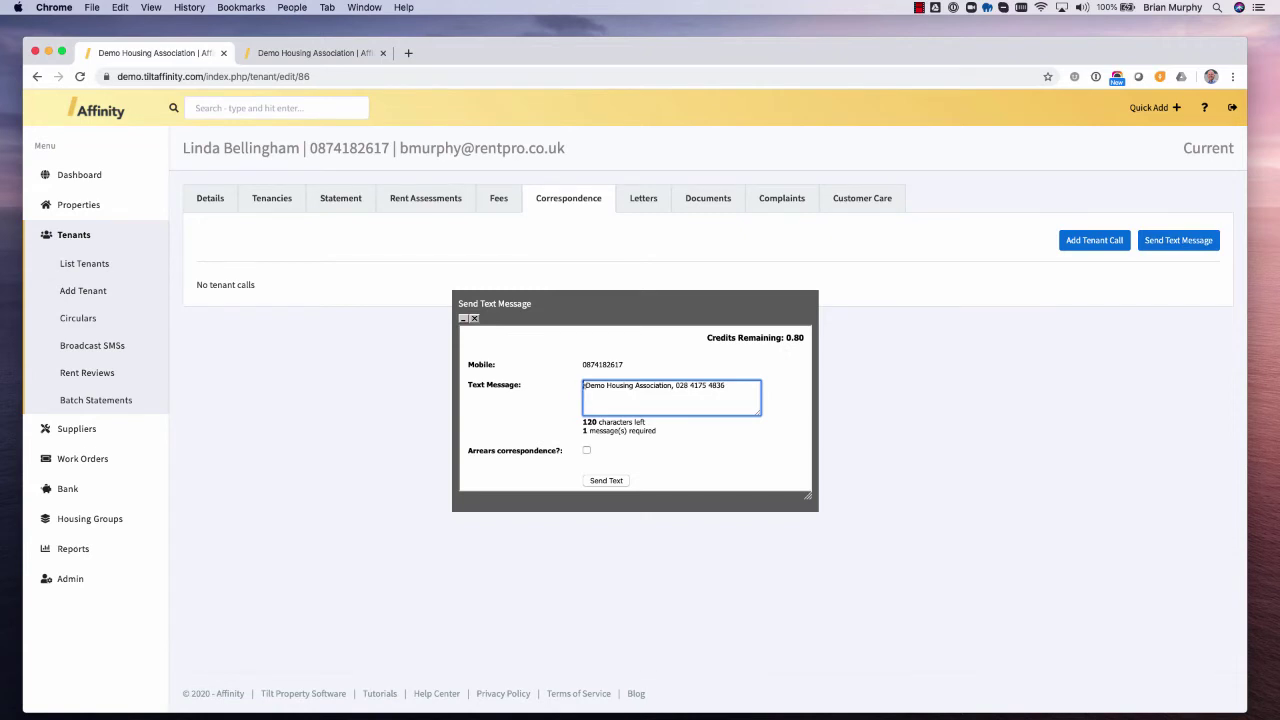
text(Text mess)
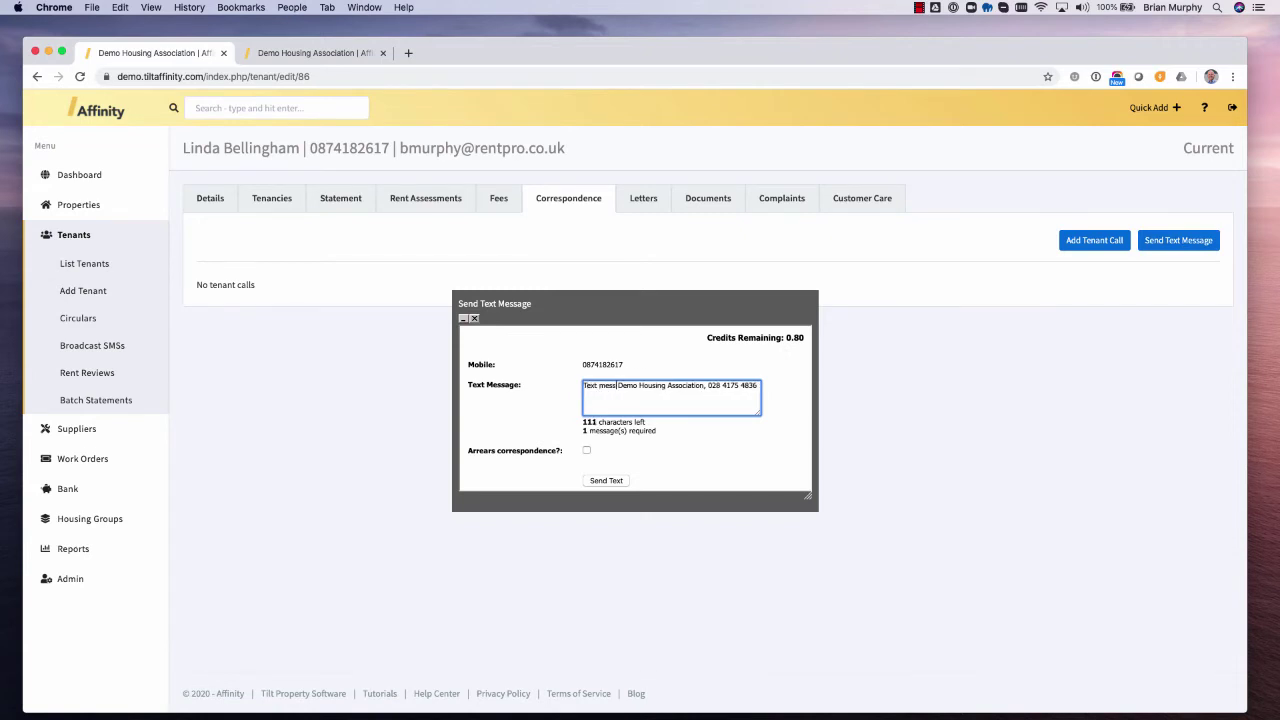
text(age)
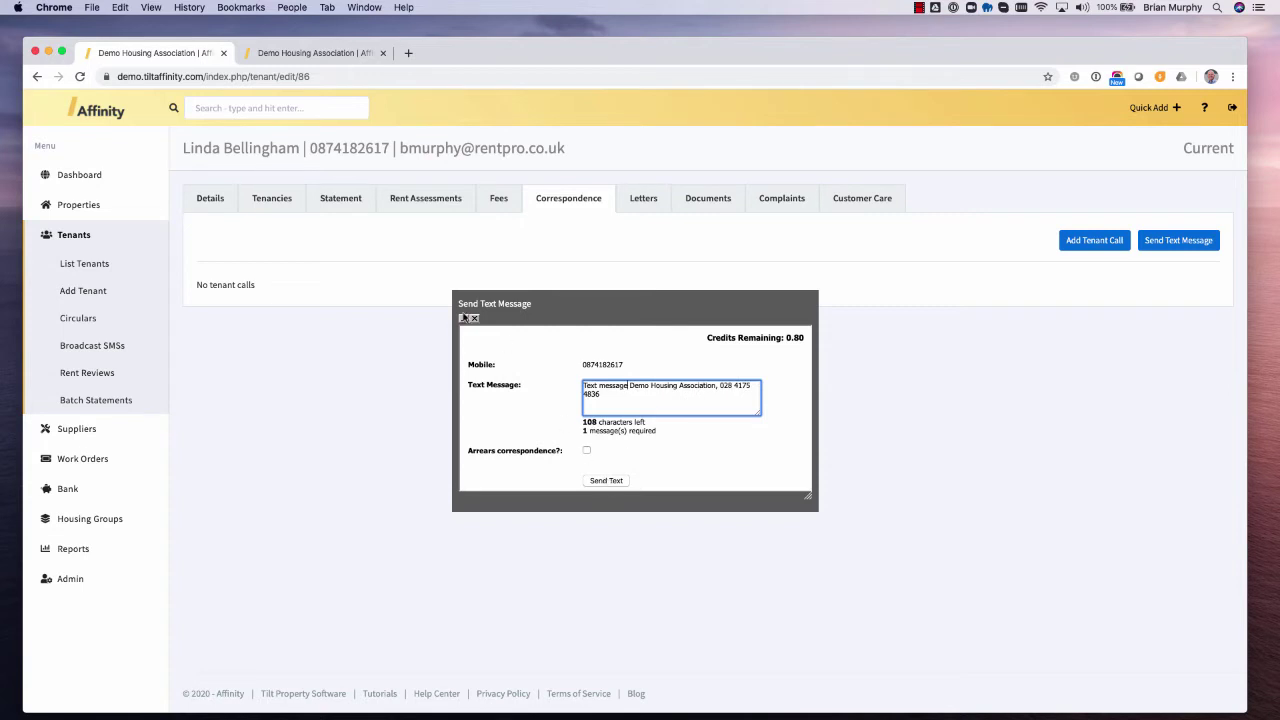
click(474, 319)
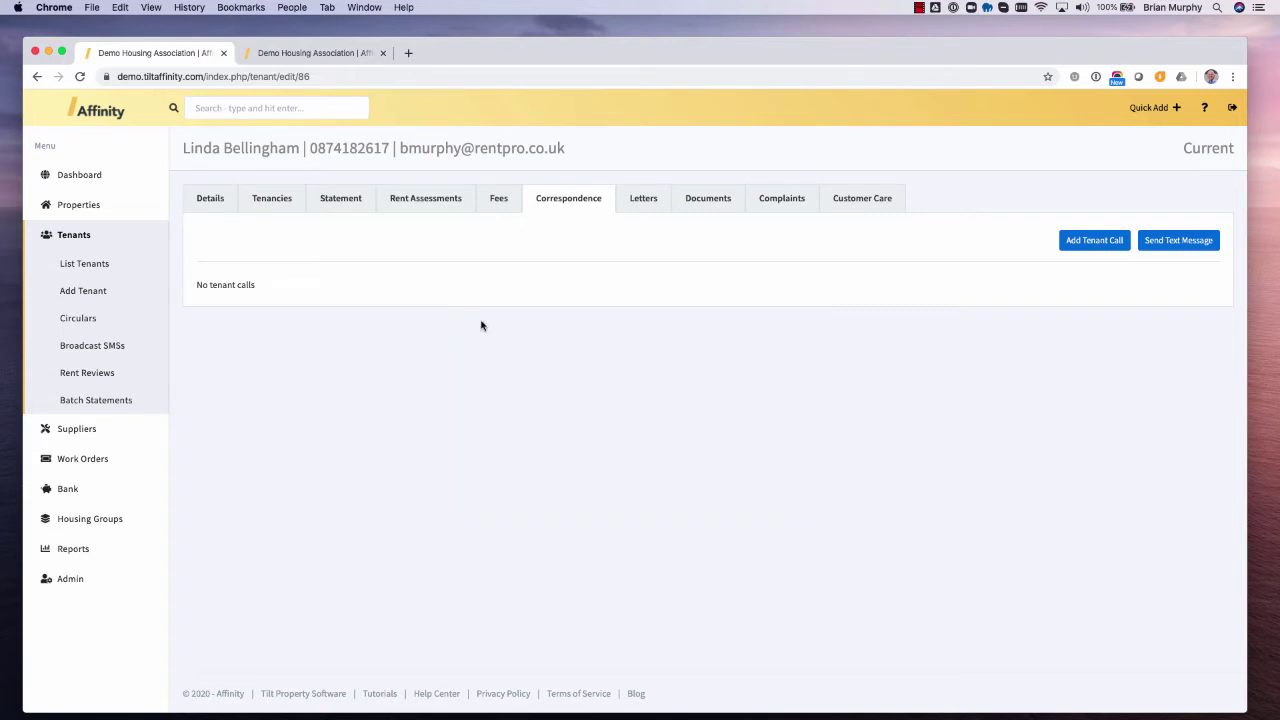
click(1091, 242)
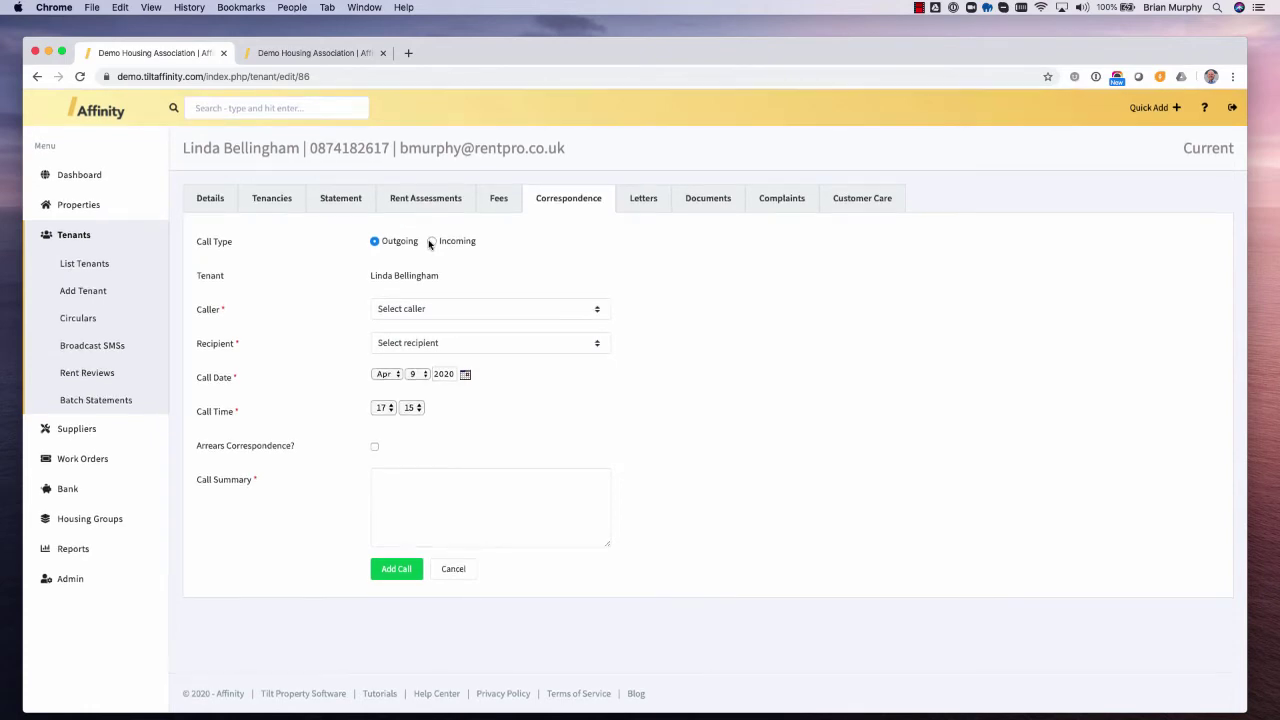
click(643, 200)
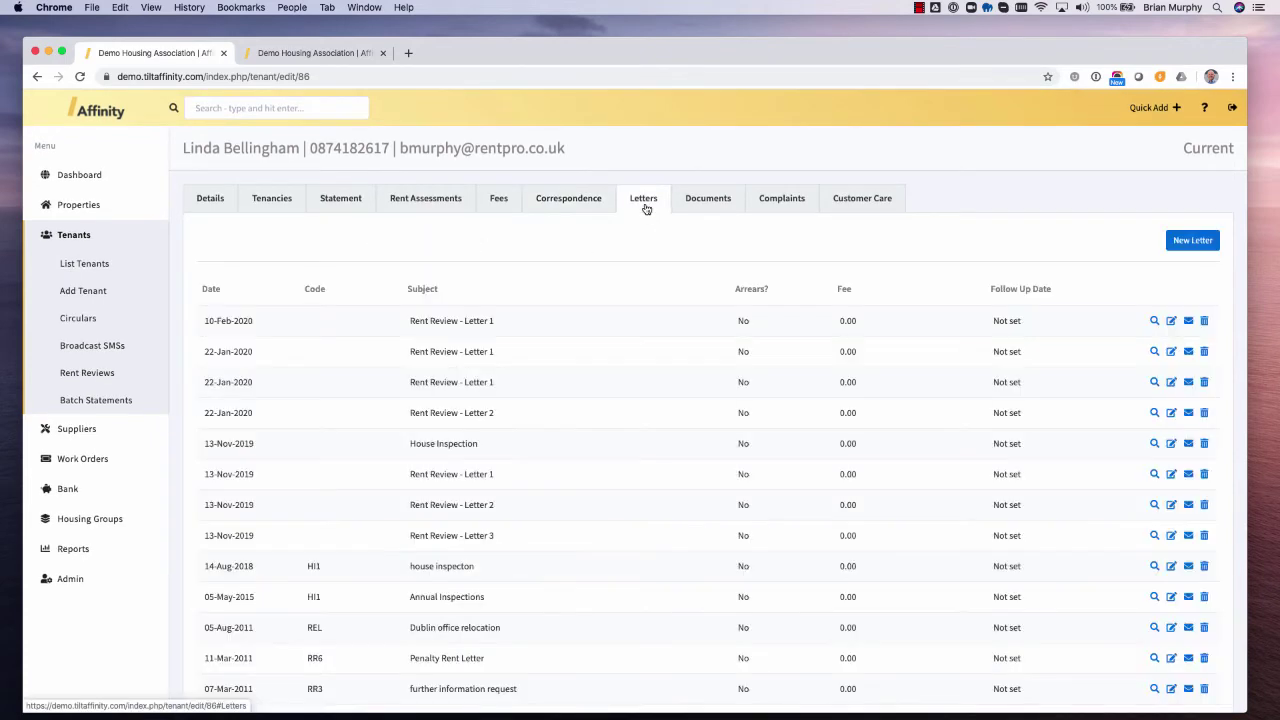
- Create an RA1 Rent Arrears, 1st Letter with subject RA1, dated 09-Apr-2020, and generate its text
click(1199, 243)
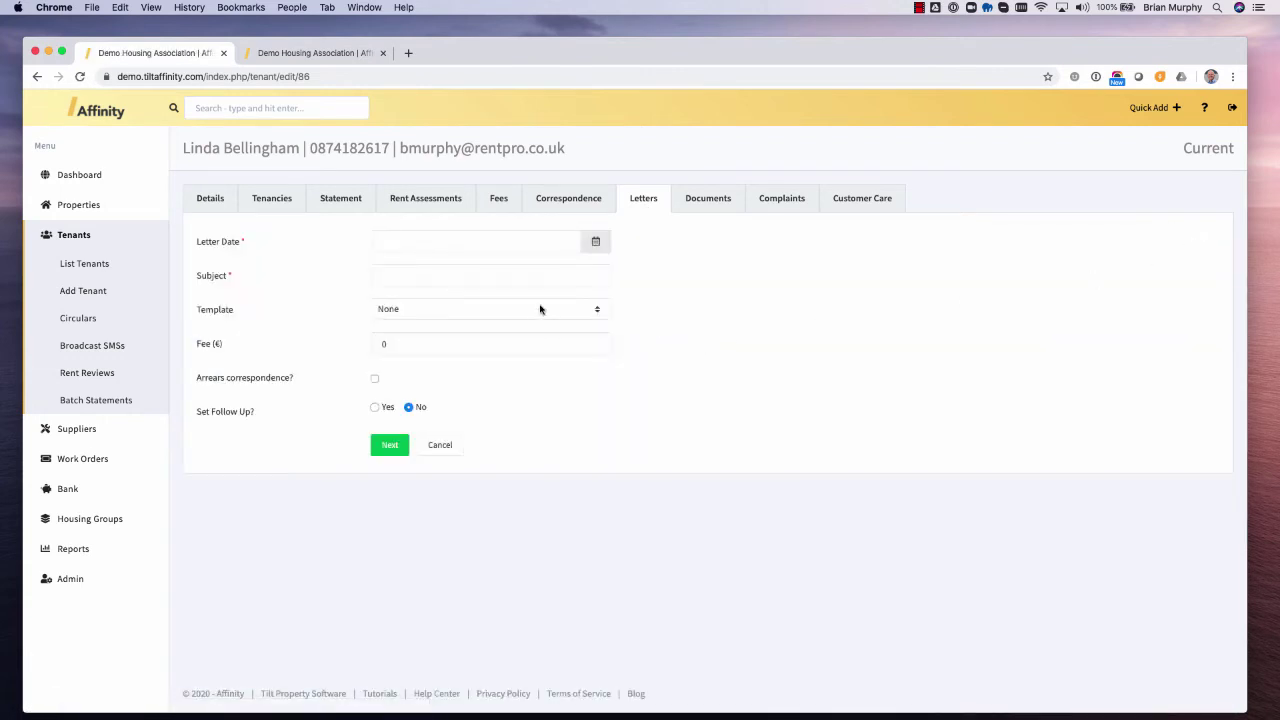
click(540, 309)
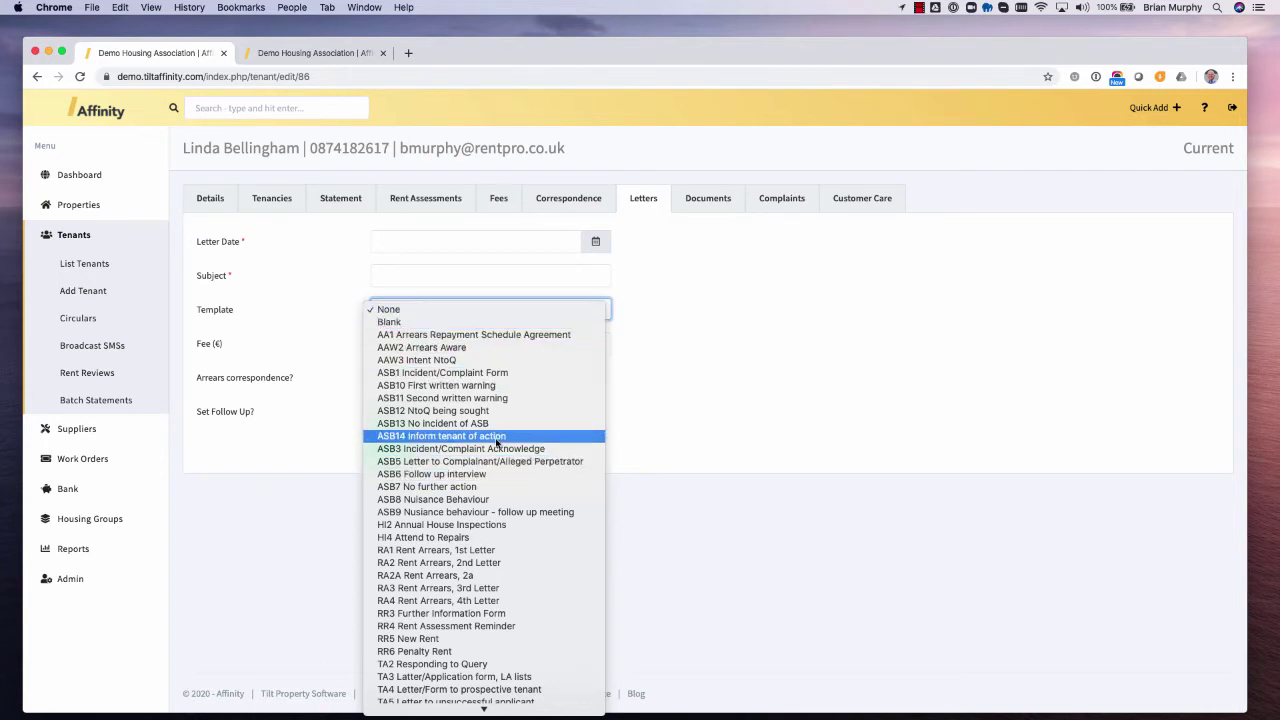
click(489, 551)
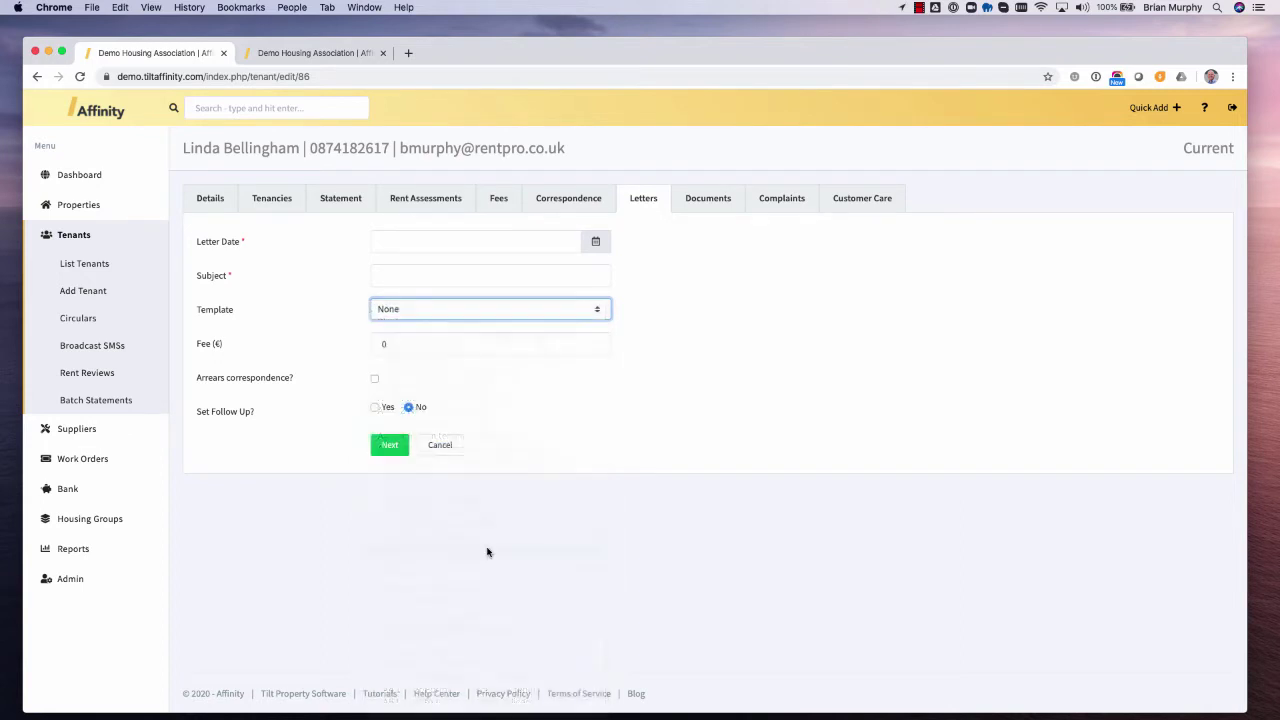
click(409, 268)
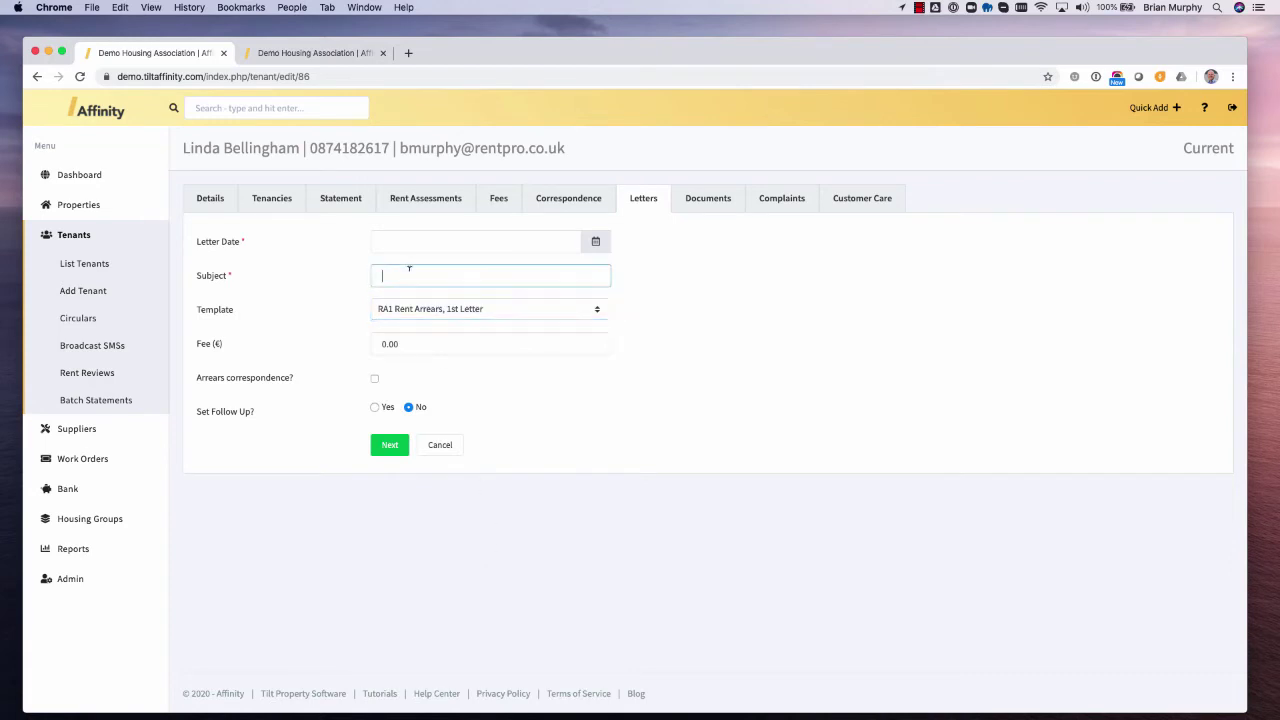
text(RA1)
click(528, 240)
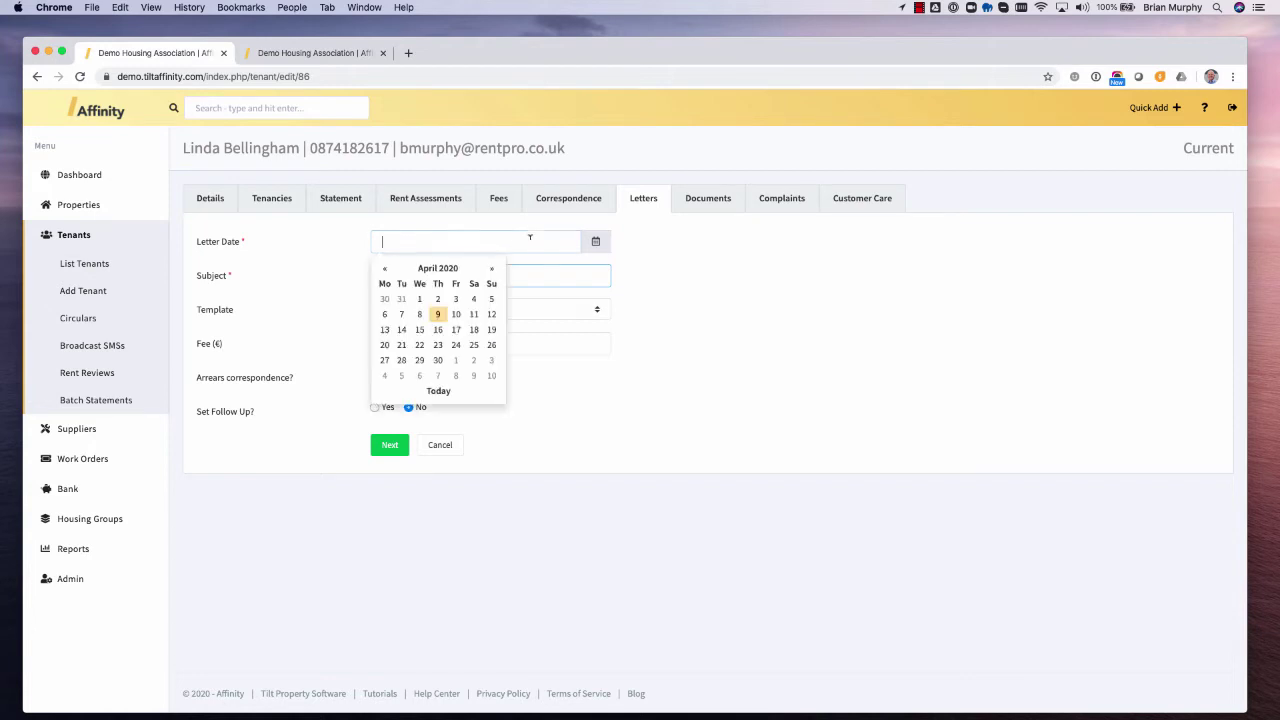
click(446, 320)
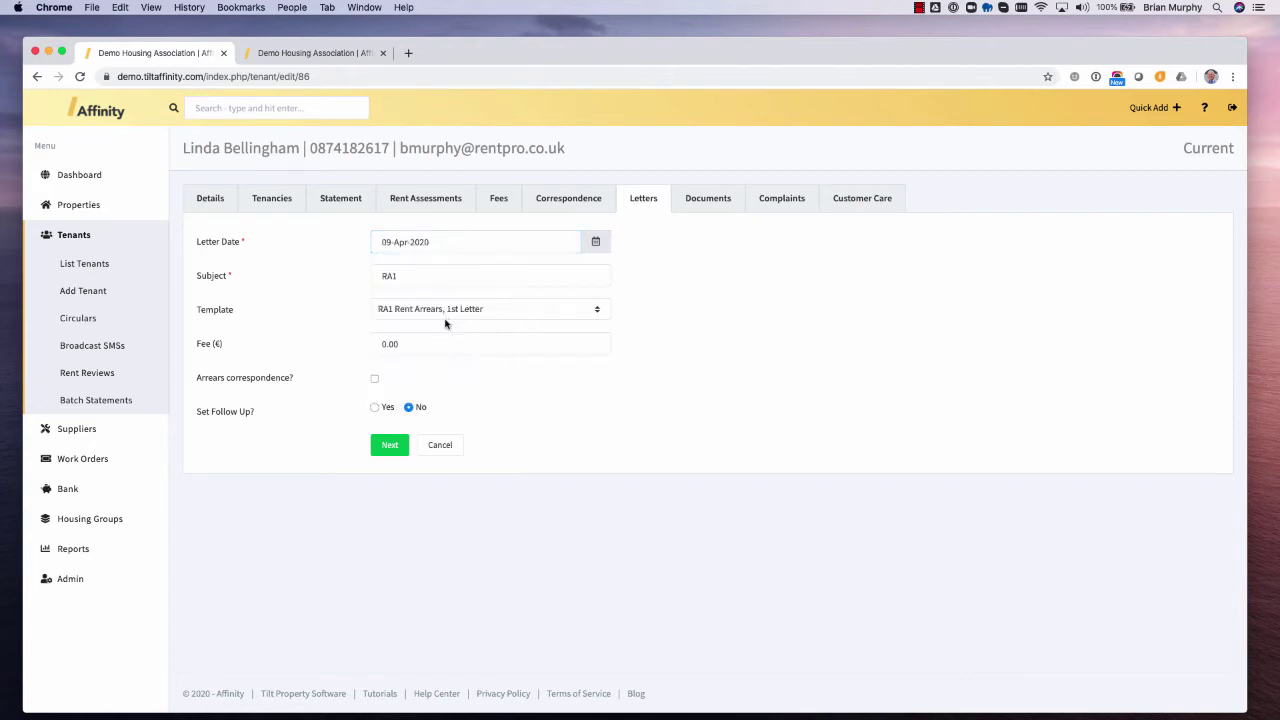
click(389, 447)
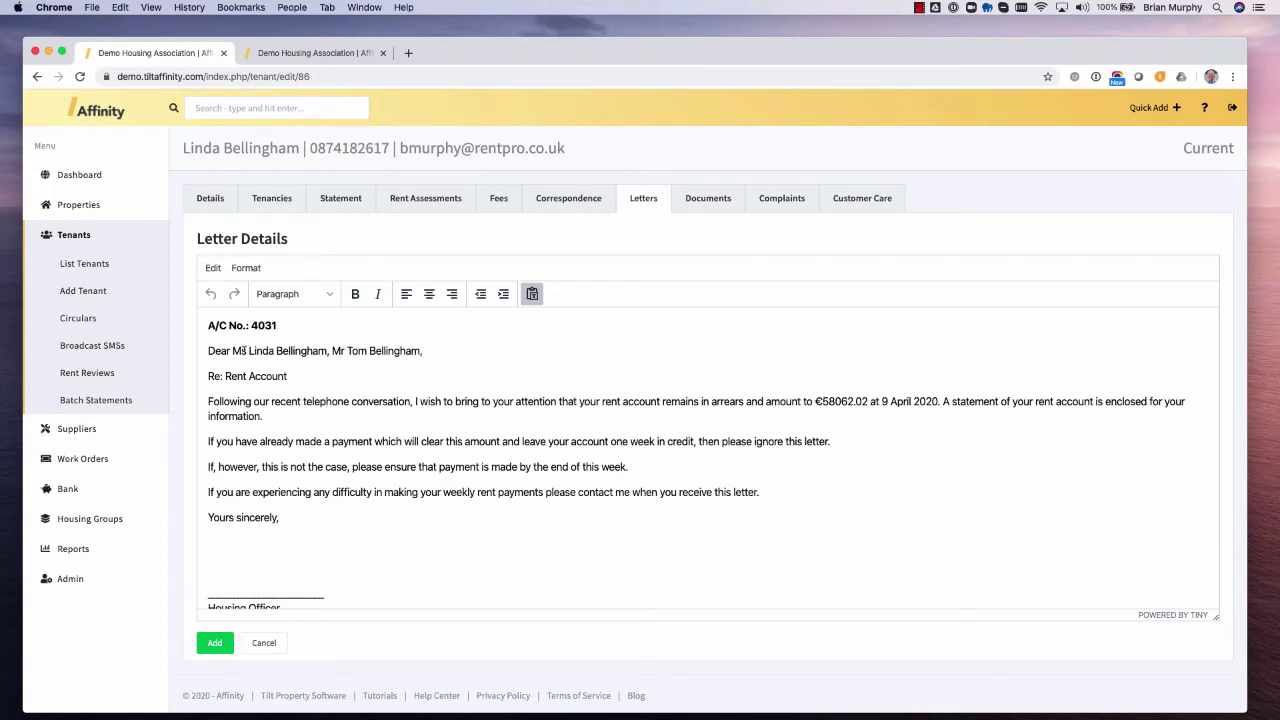
- Insert test characters into the payment sentence, bold part of it, and add the letter
drag(247, 350, 422, 351)
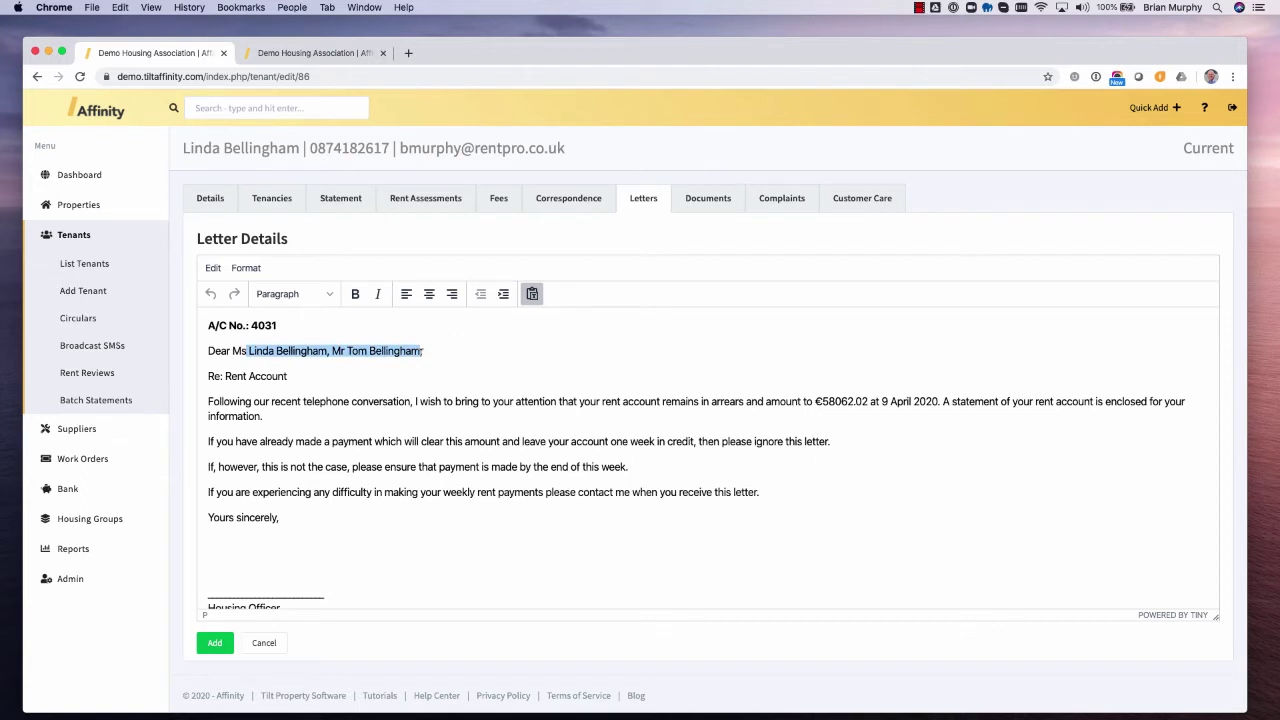
drag(249, 326, 294, 322)
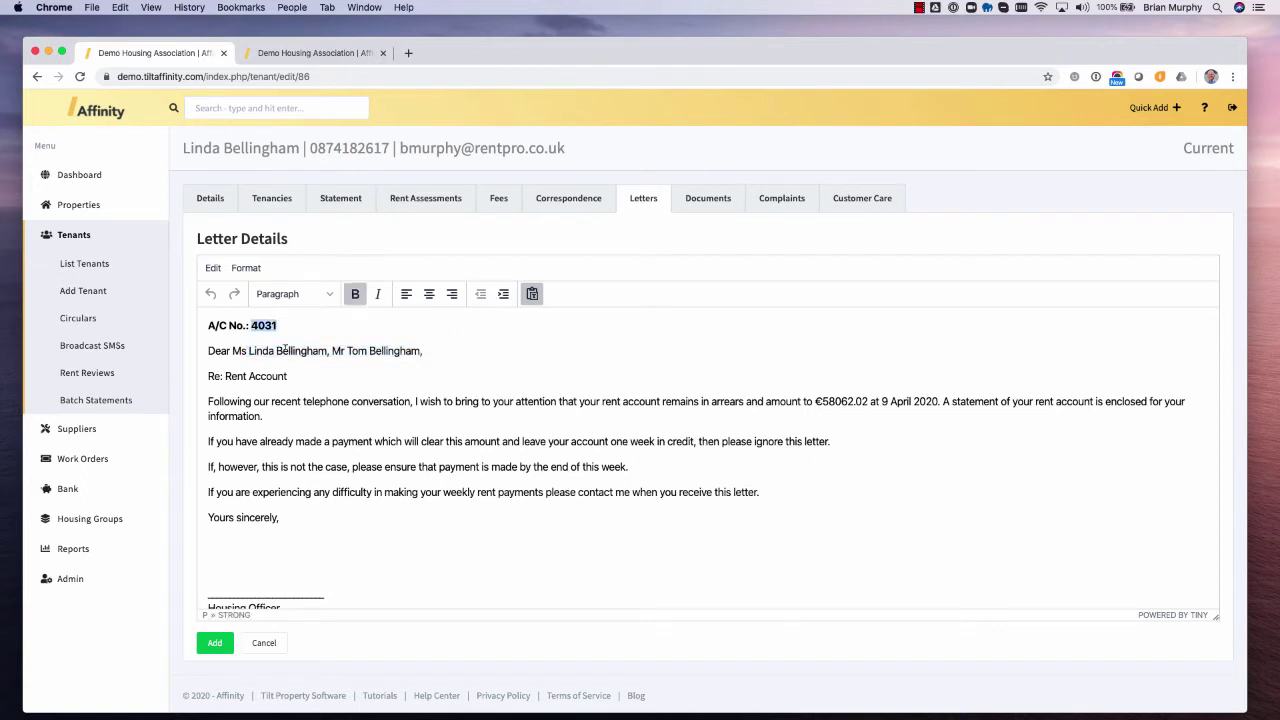
drag(816, 401, 919, 401)
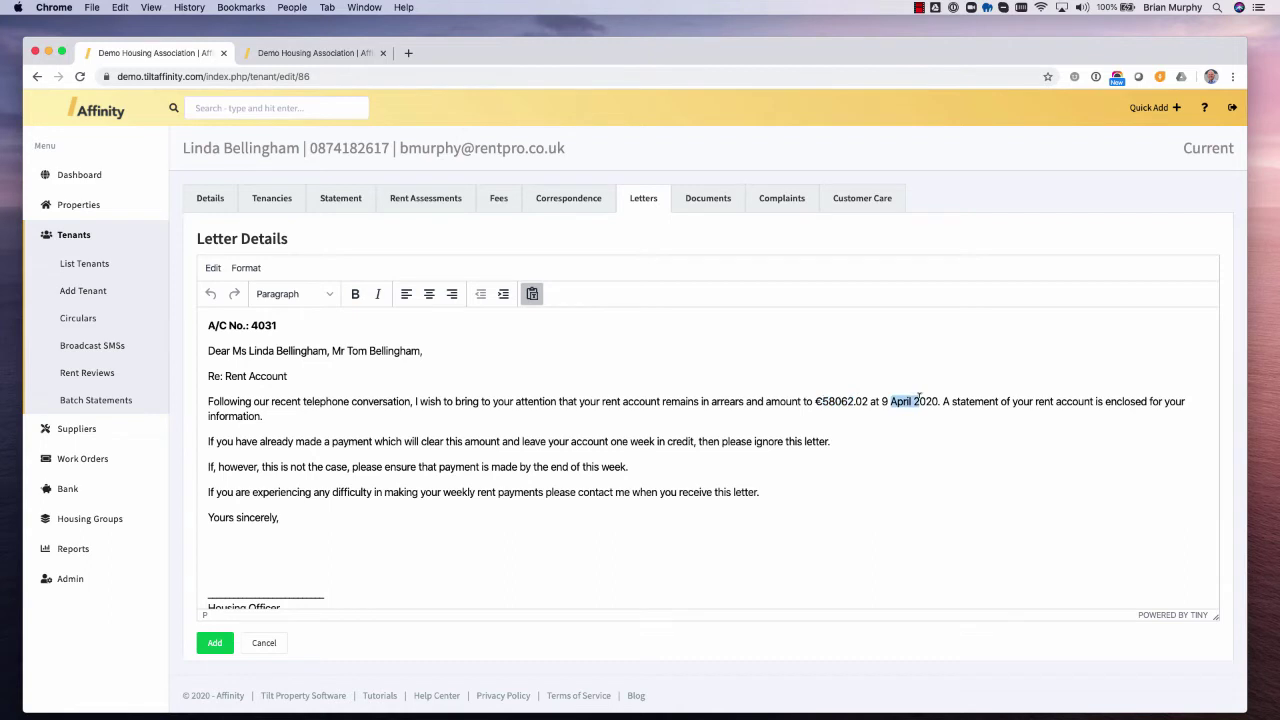
click(466, 441)
text(asl;dka;dsk)
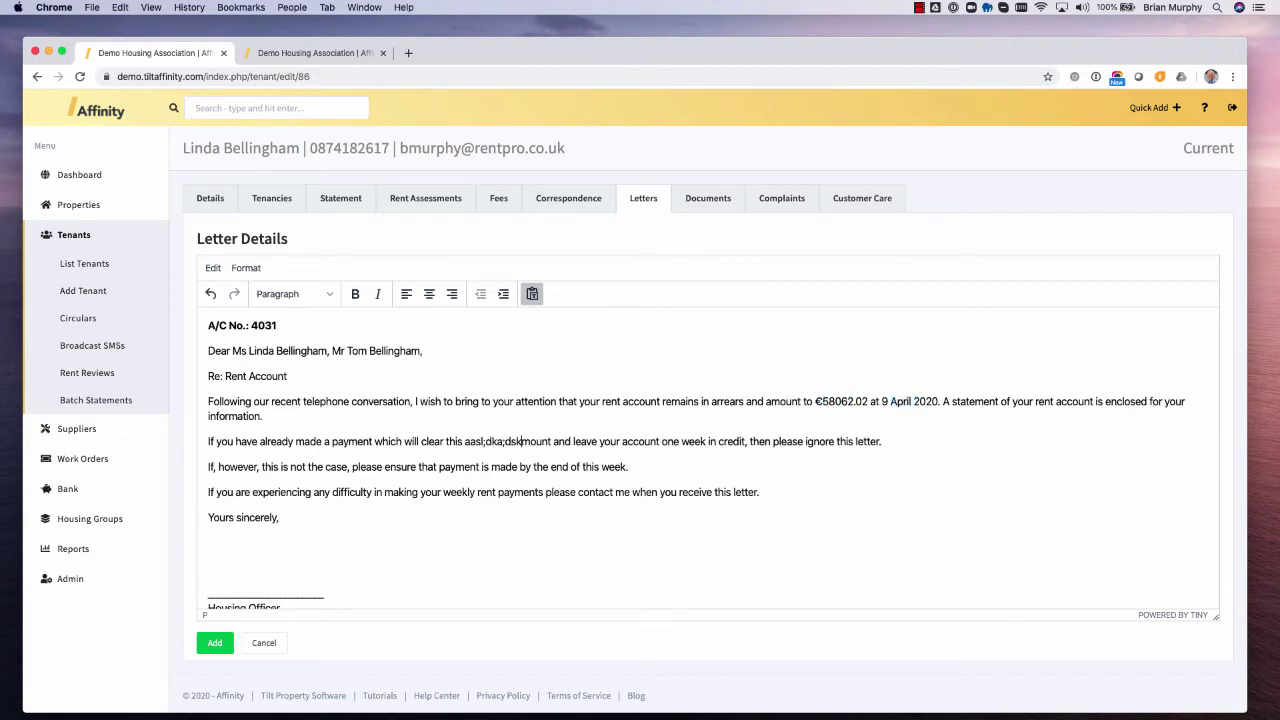
drag(544, 441, 386, 441)
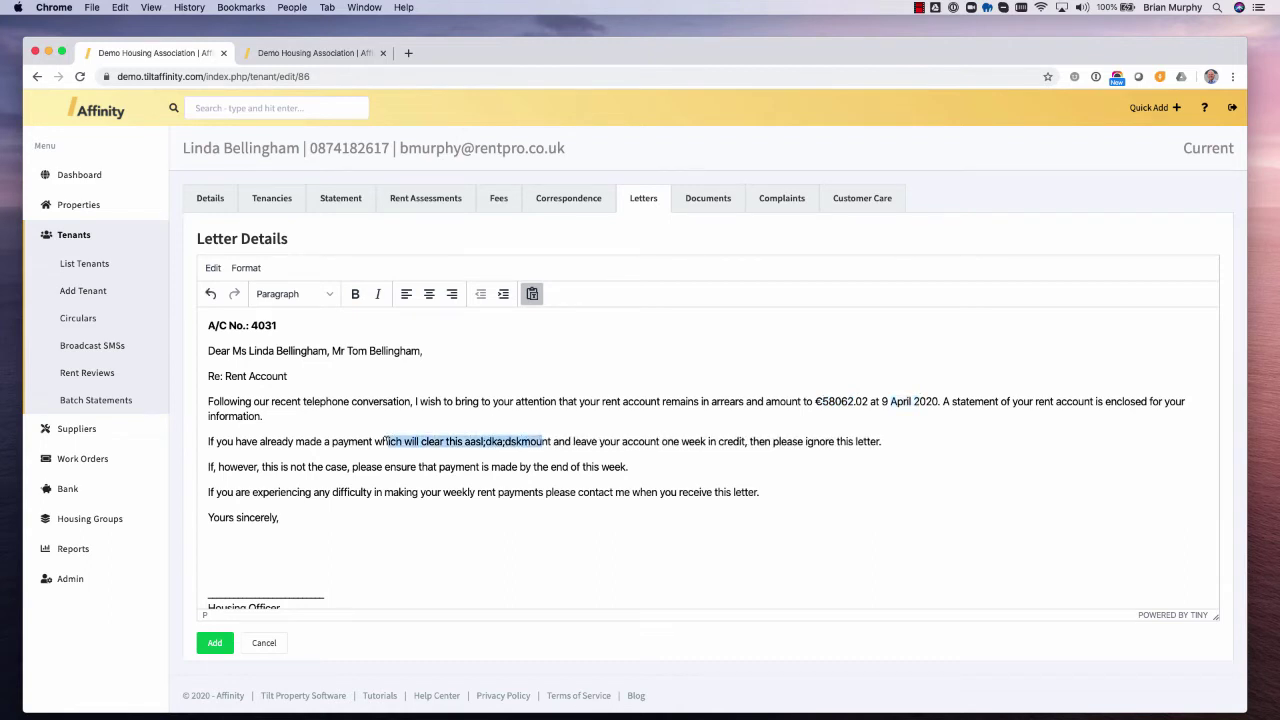
click(355, 294)
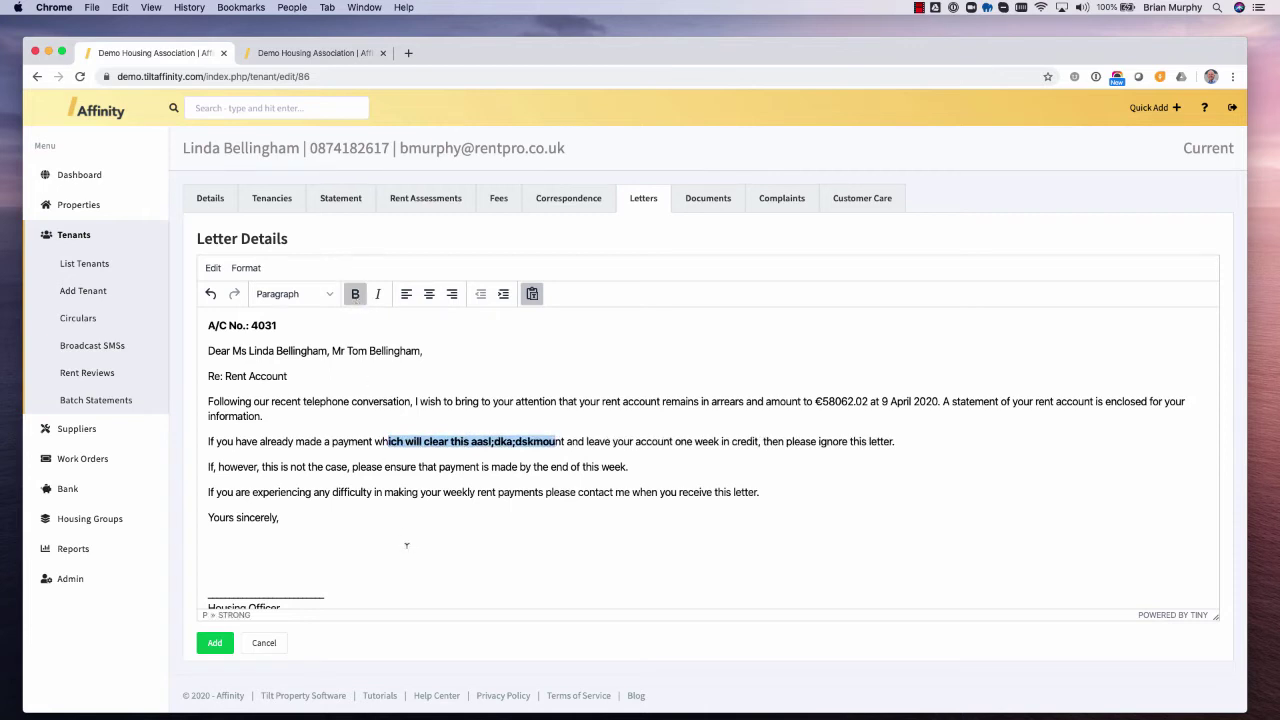
click(449, 484)
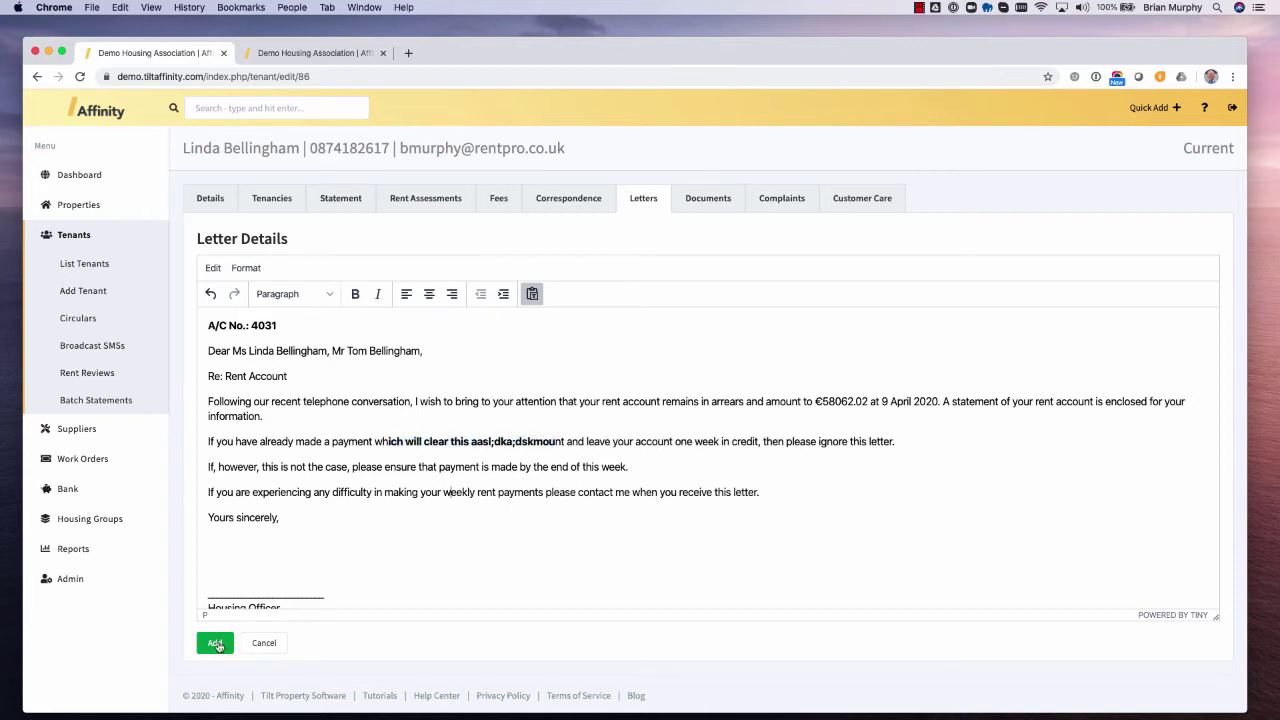
click(216, 643)
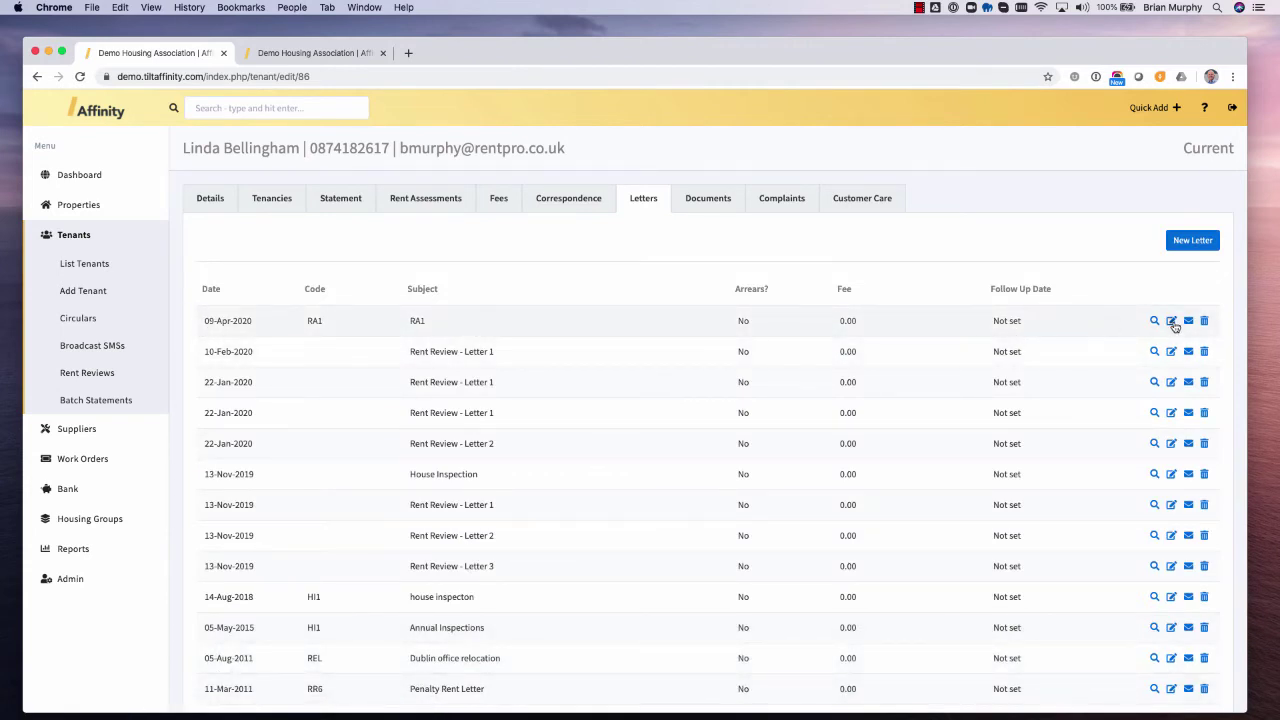
click(1156, 323)
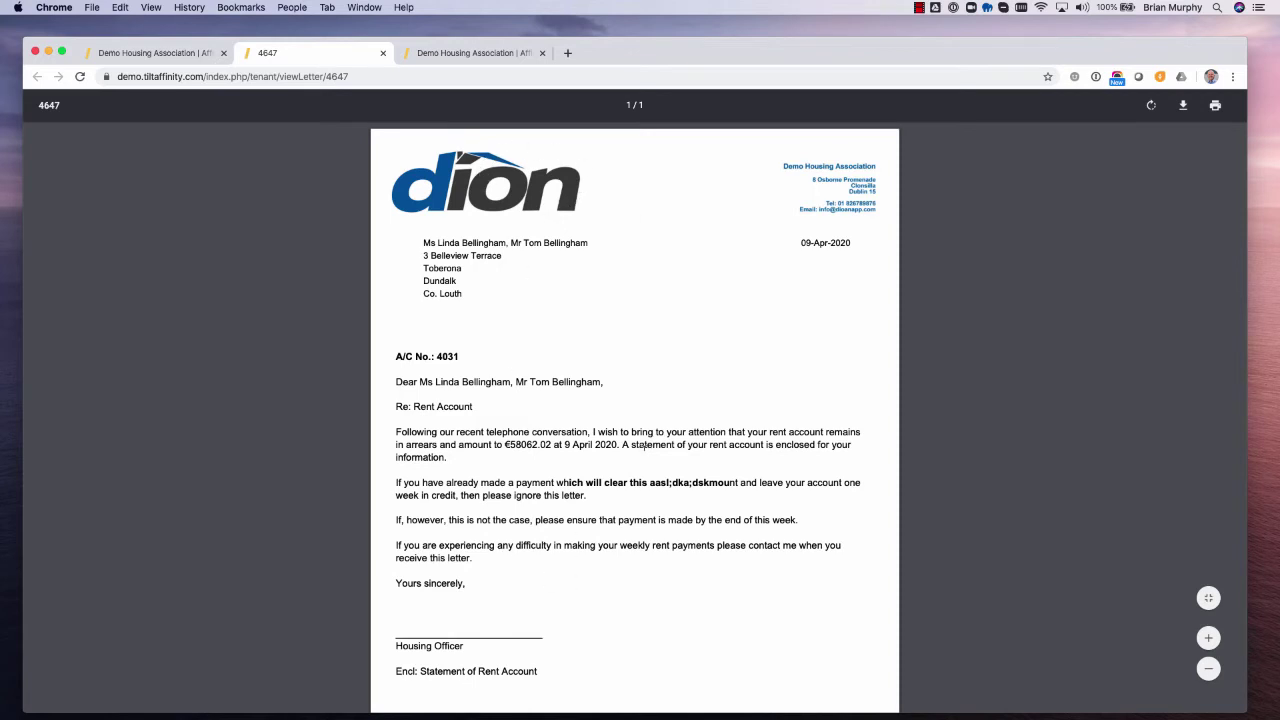
click(382, 53)
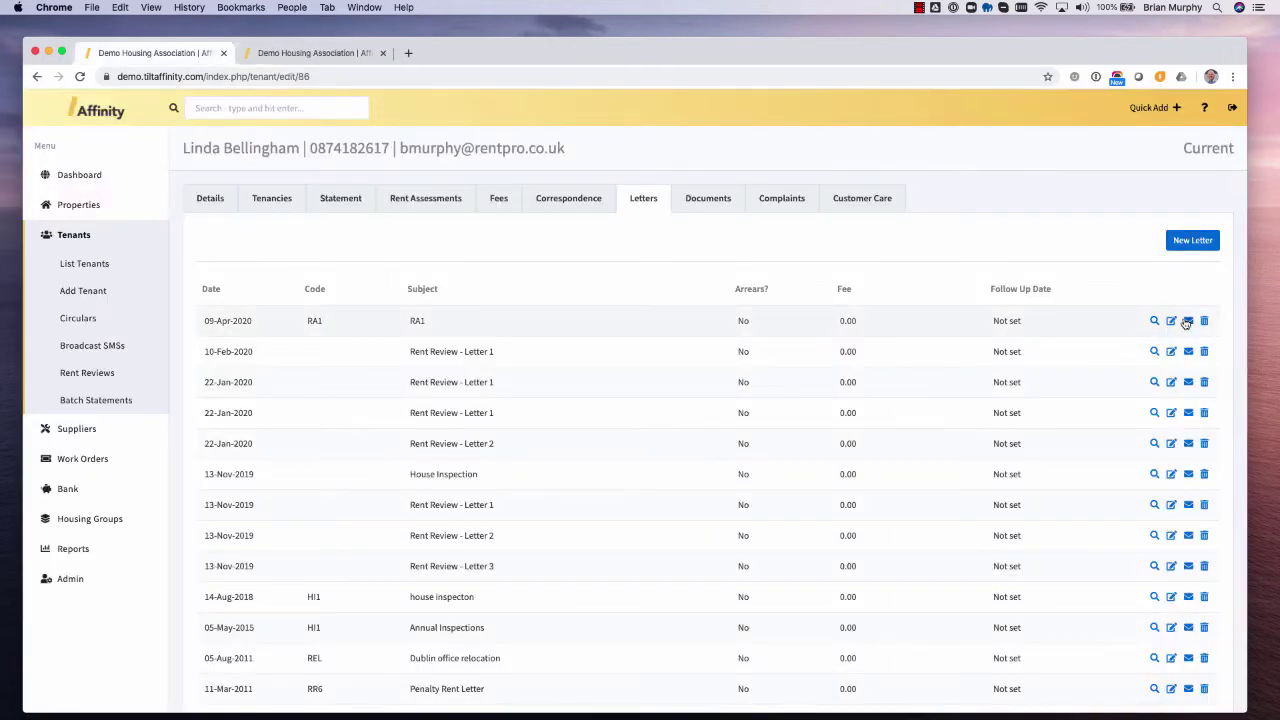
click(1187, 320)
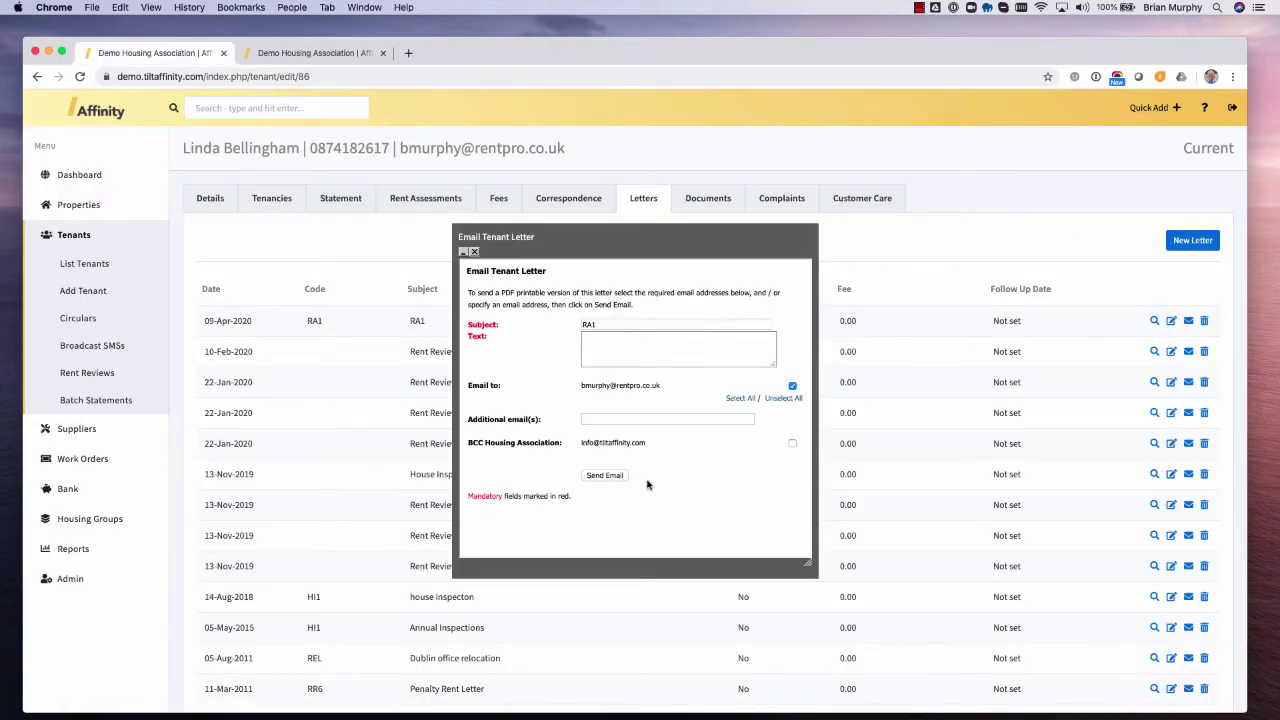
click(474, 251)
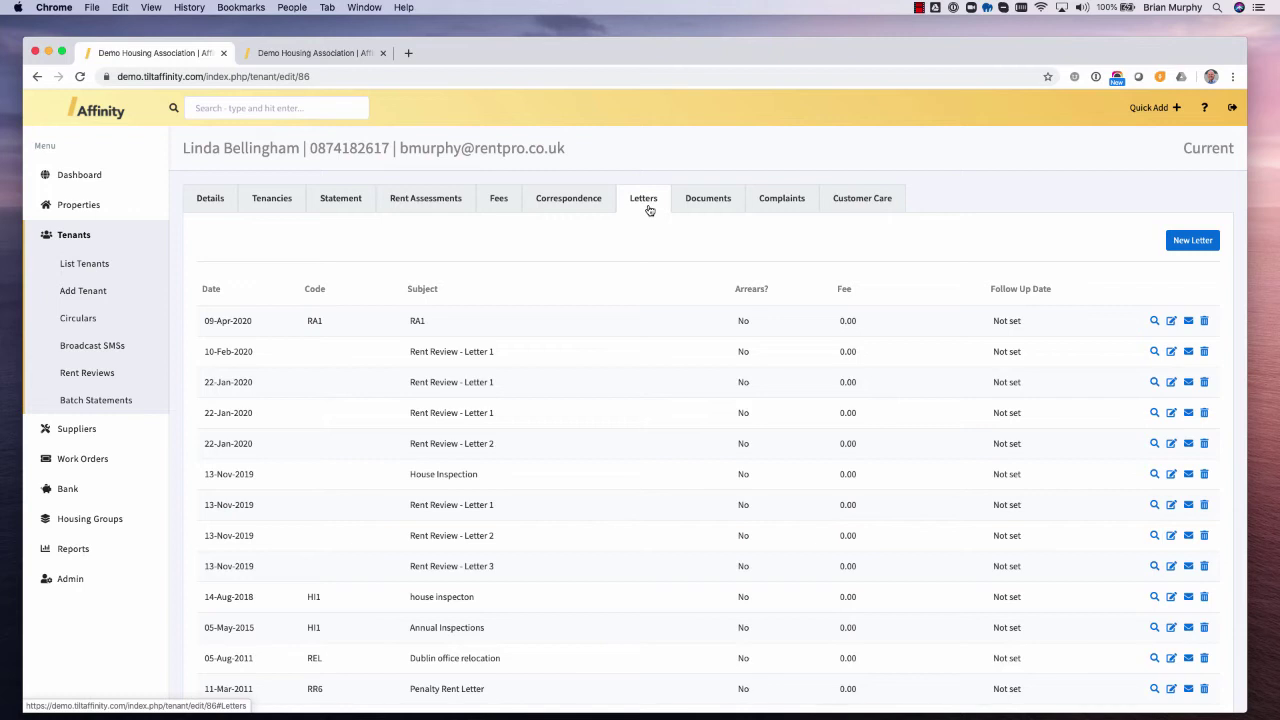
- Check the tenant's empty documents list and the Add Document form, then view complaints
click(708, 197)
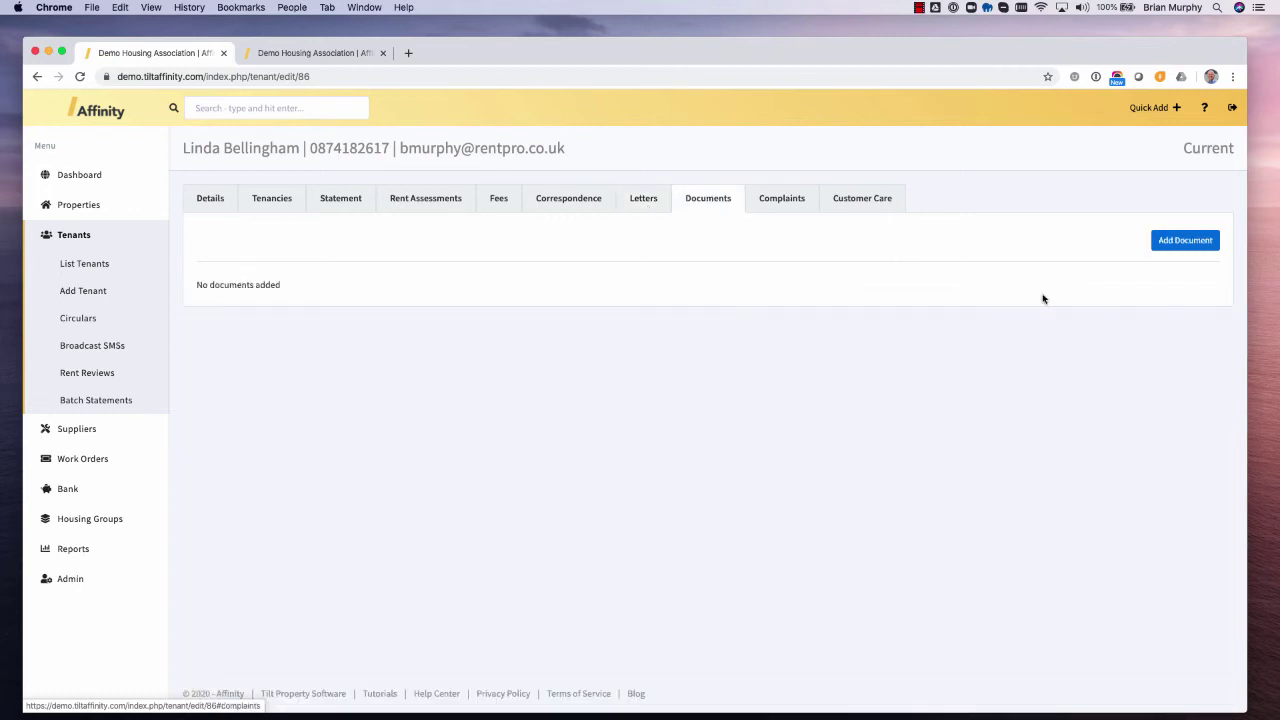
click(1165, 246)
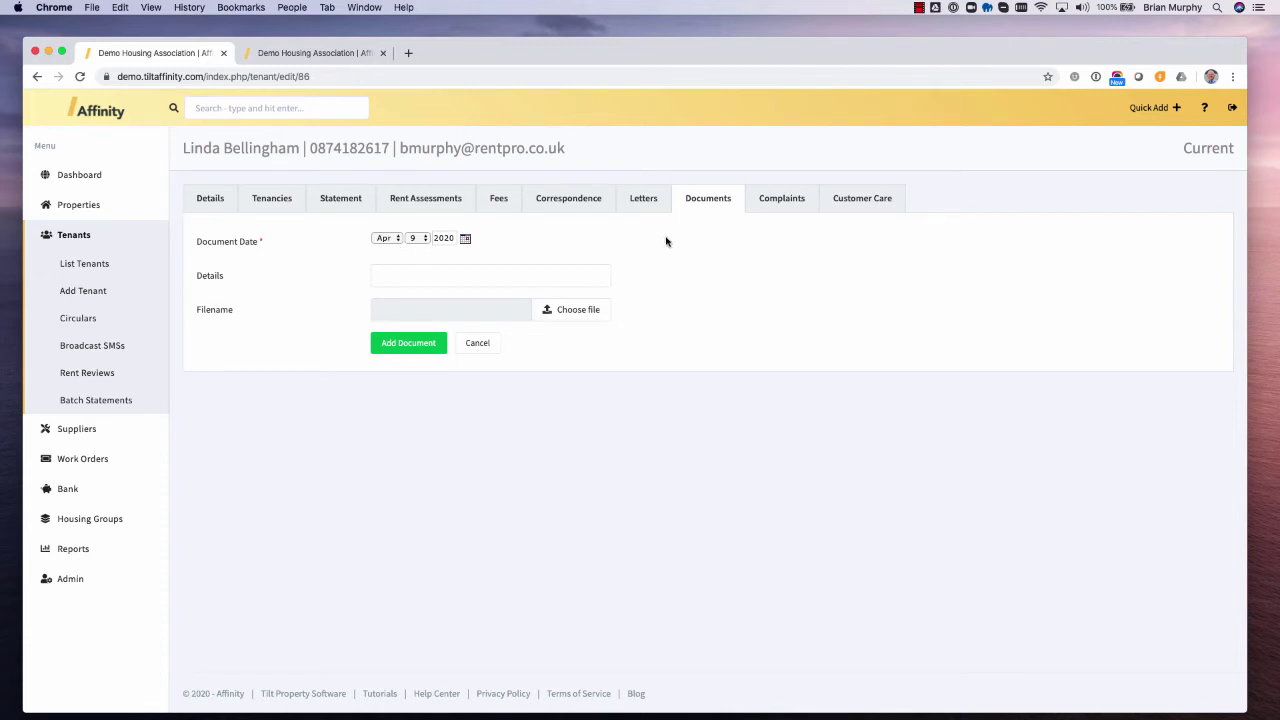
click(780, 200)
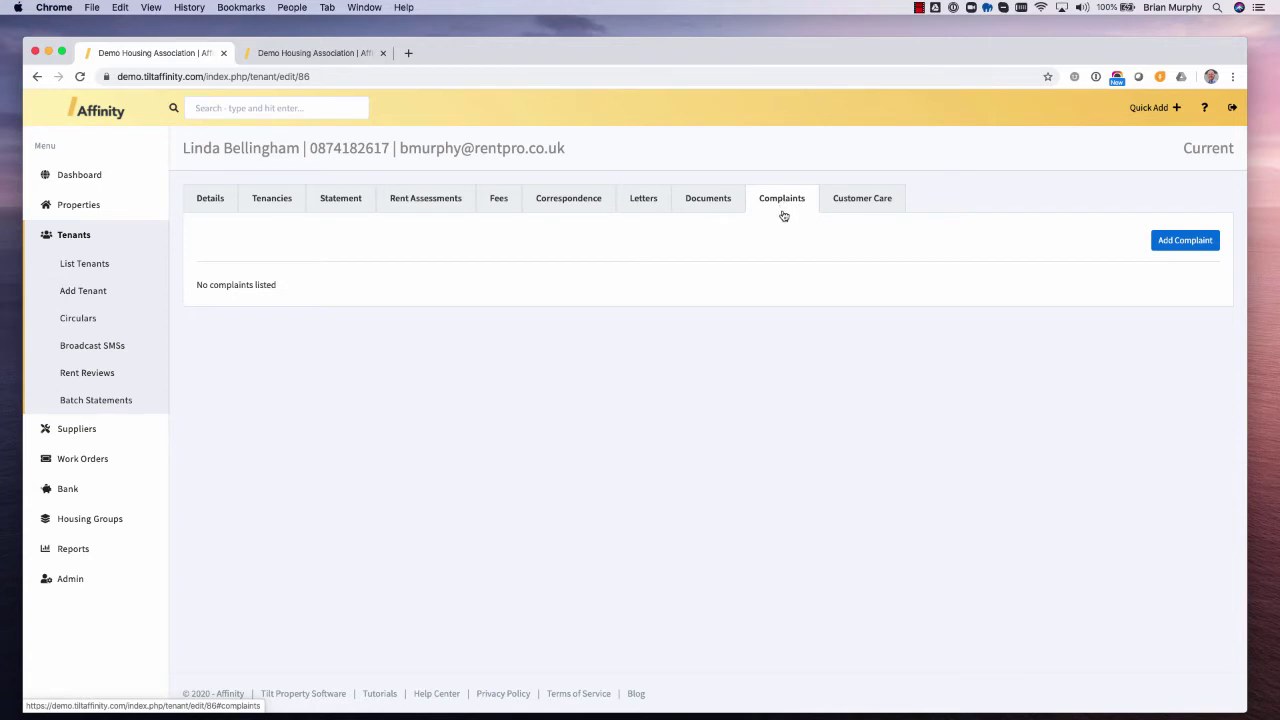
- Start a new complaint and choose the tenant's property, the submitter and a different owner
click(1175, 242)
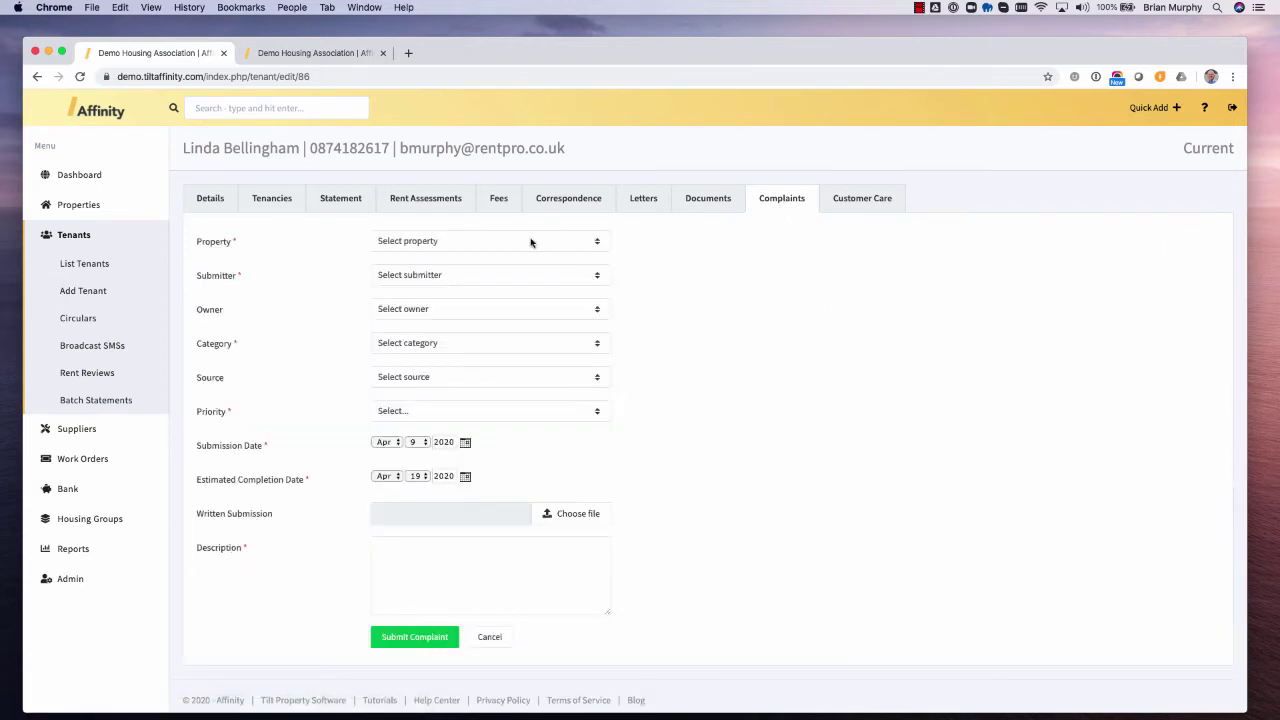
click(531, 242)
click(523, 251)
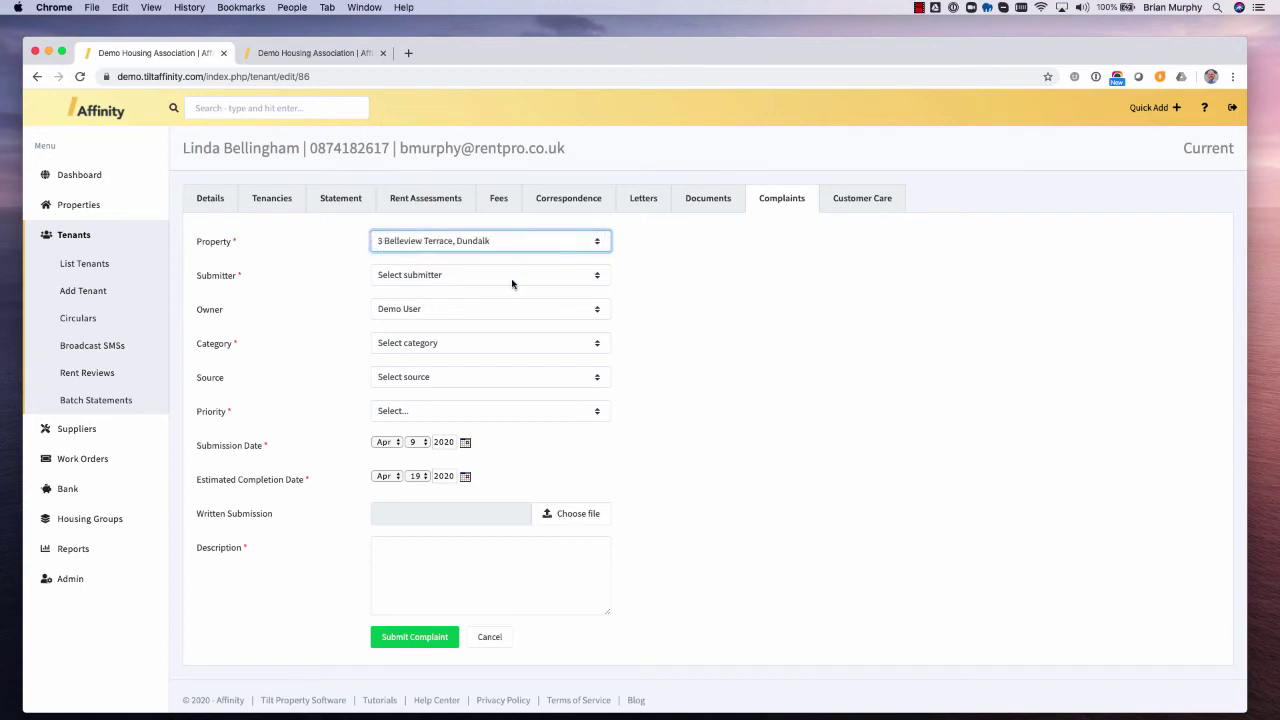
click(512, 284)
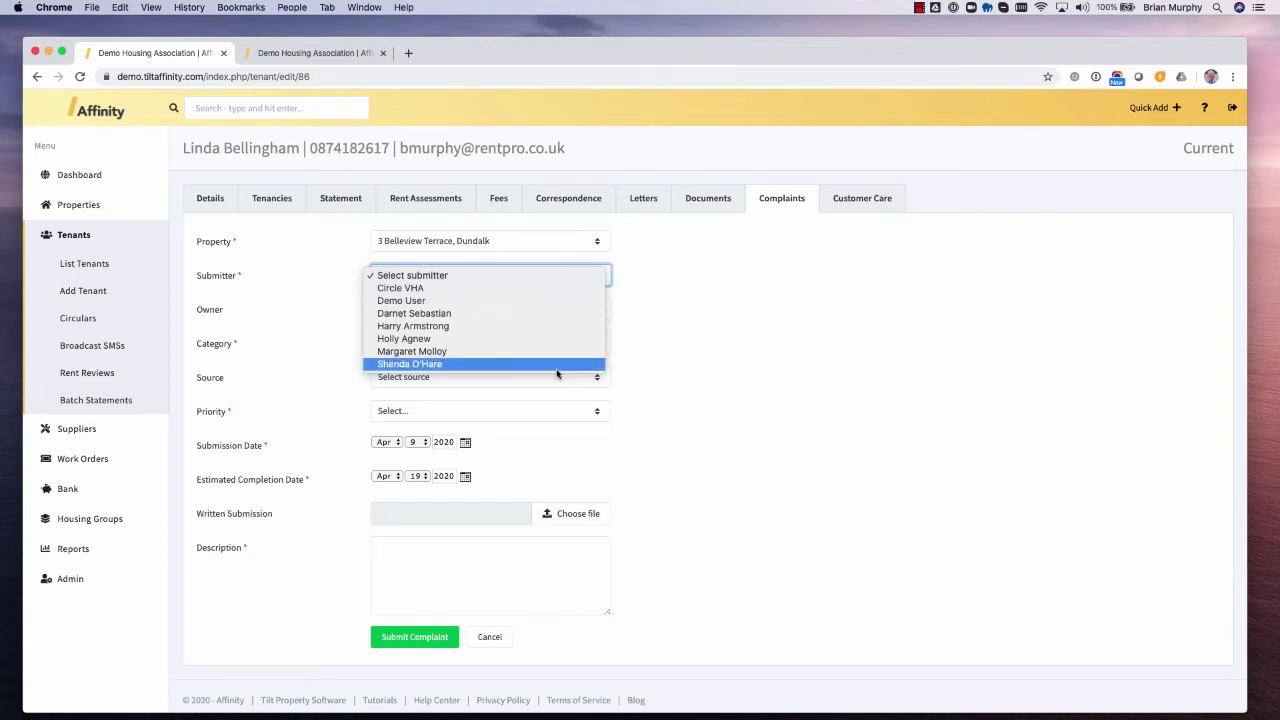
click(430, 366)
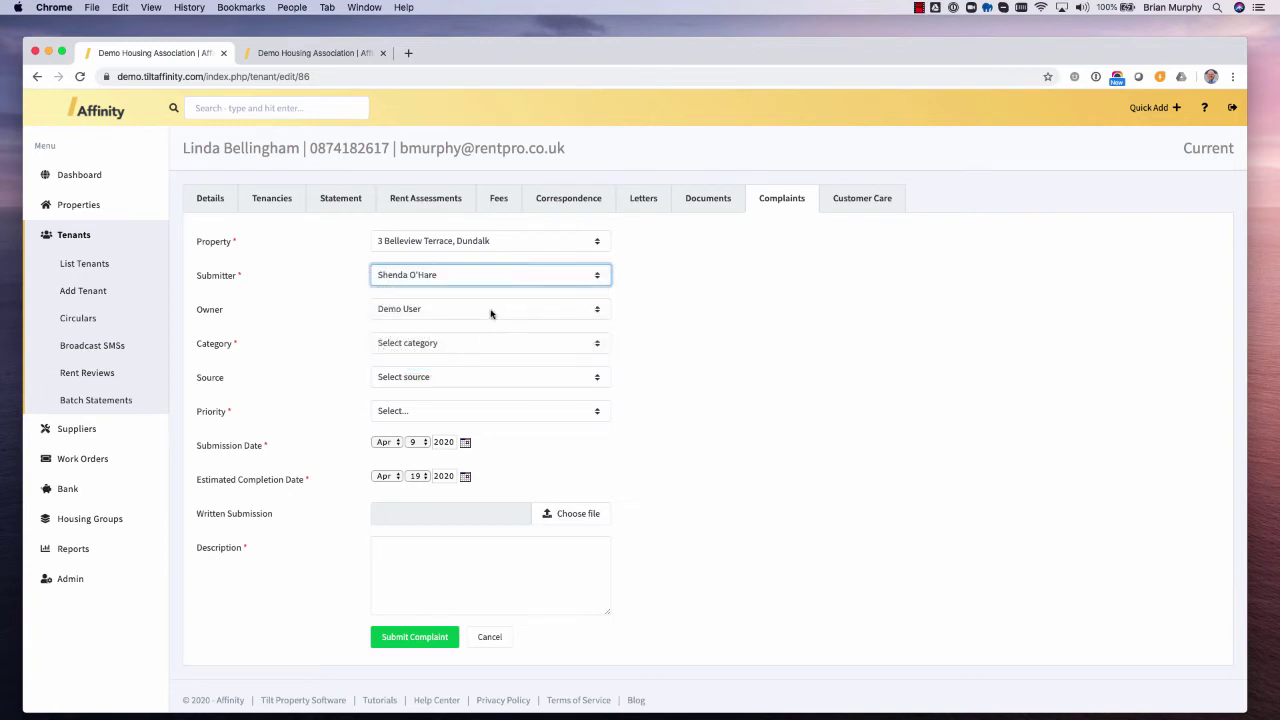
click(490, 312)
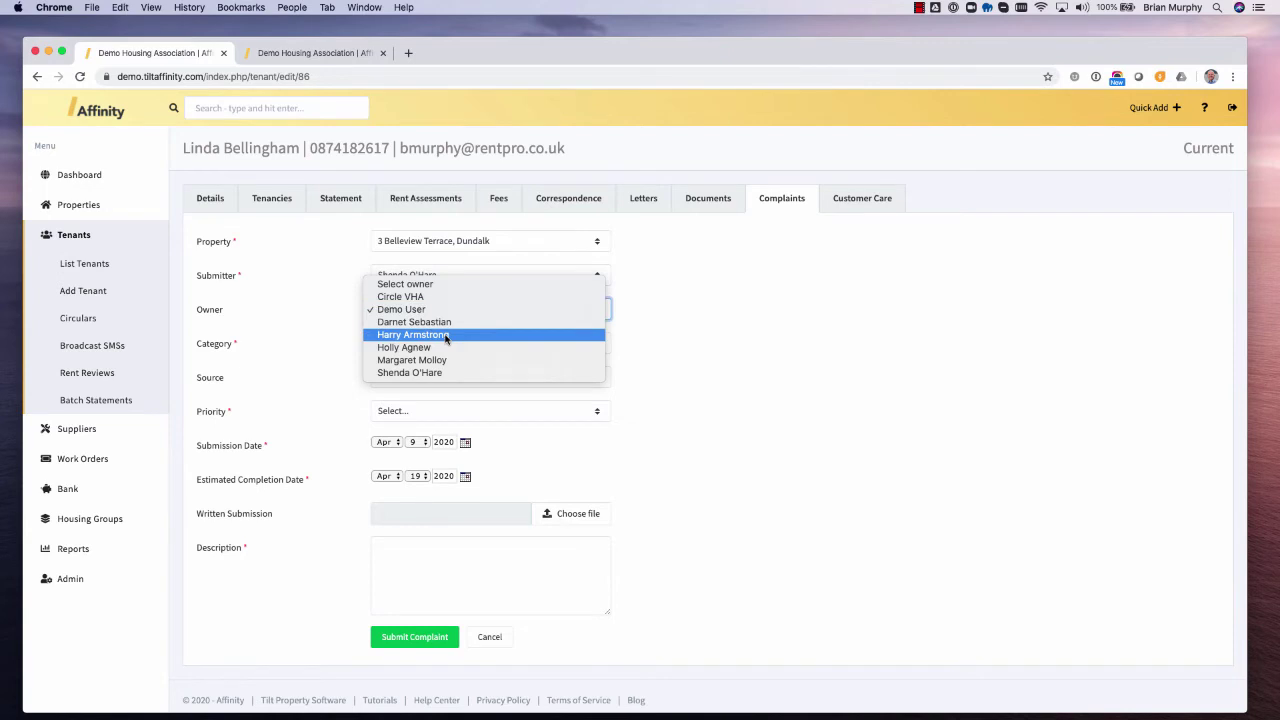
click(446, 338)
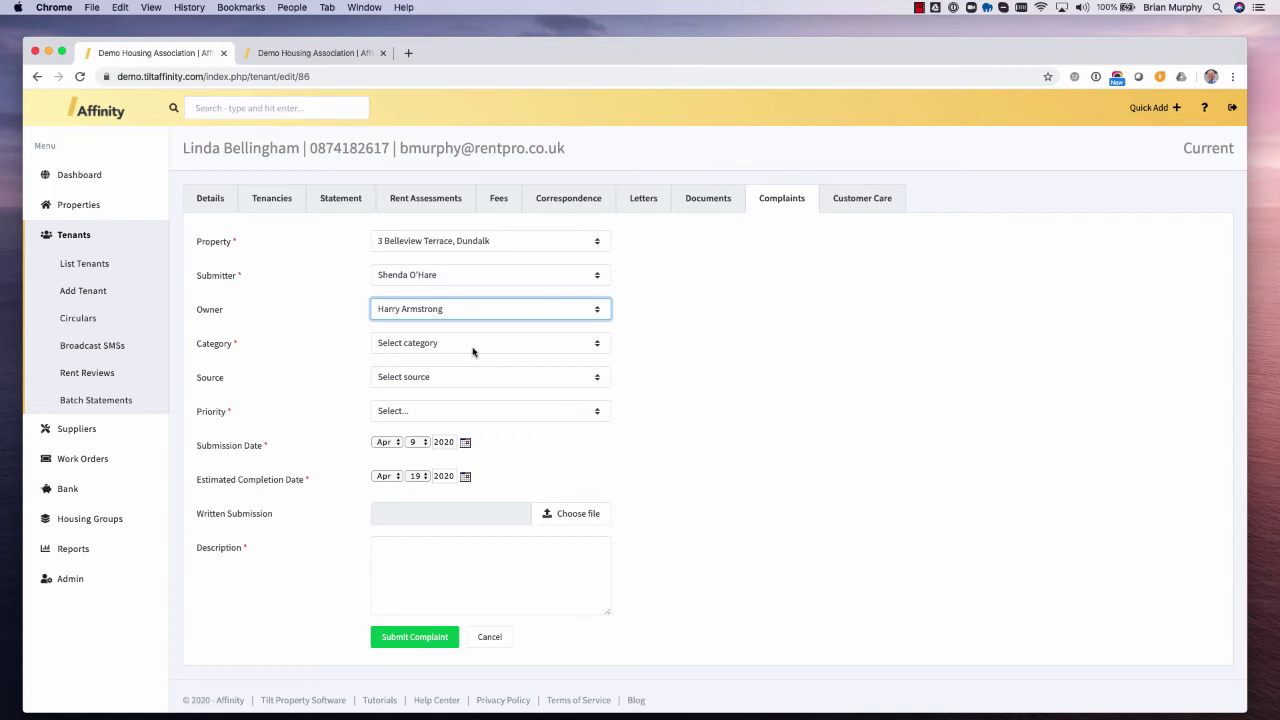
- Set General Complaint, Inbound Call, Stage 1, describe it 'This is a general complaint', and submit
click(474, 349)
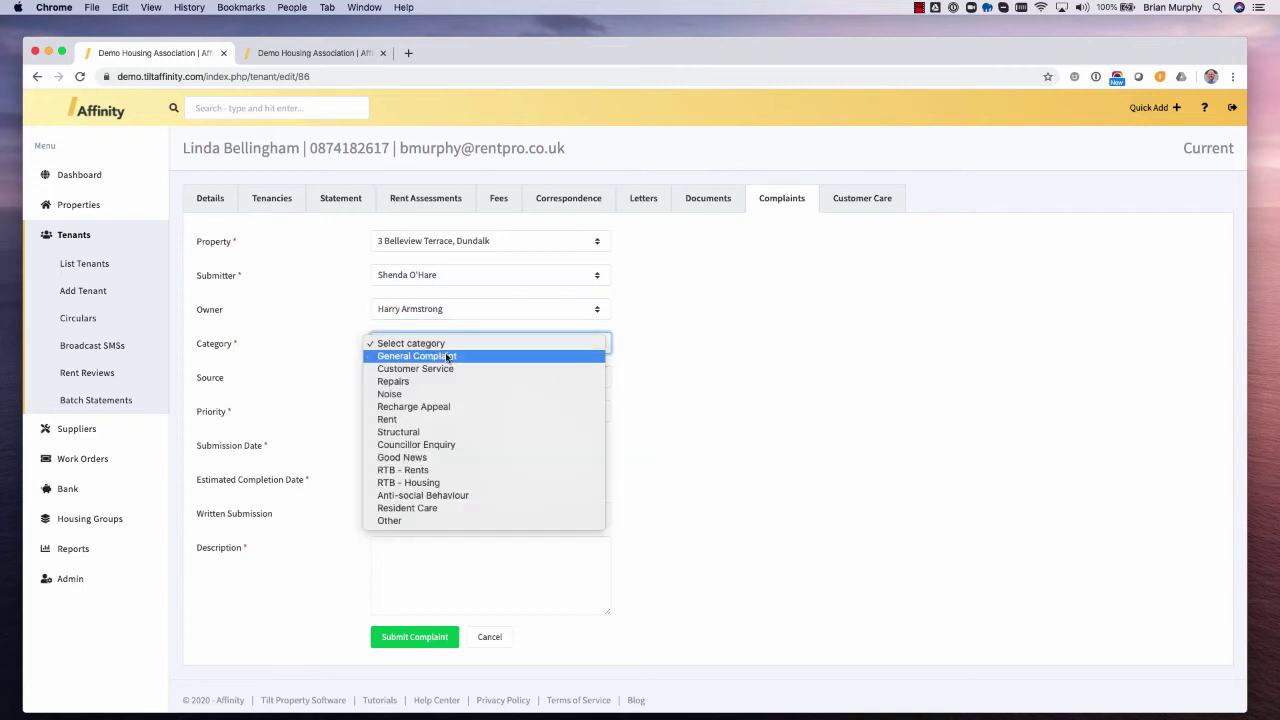
click(447, 357)
click(413, 378)
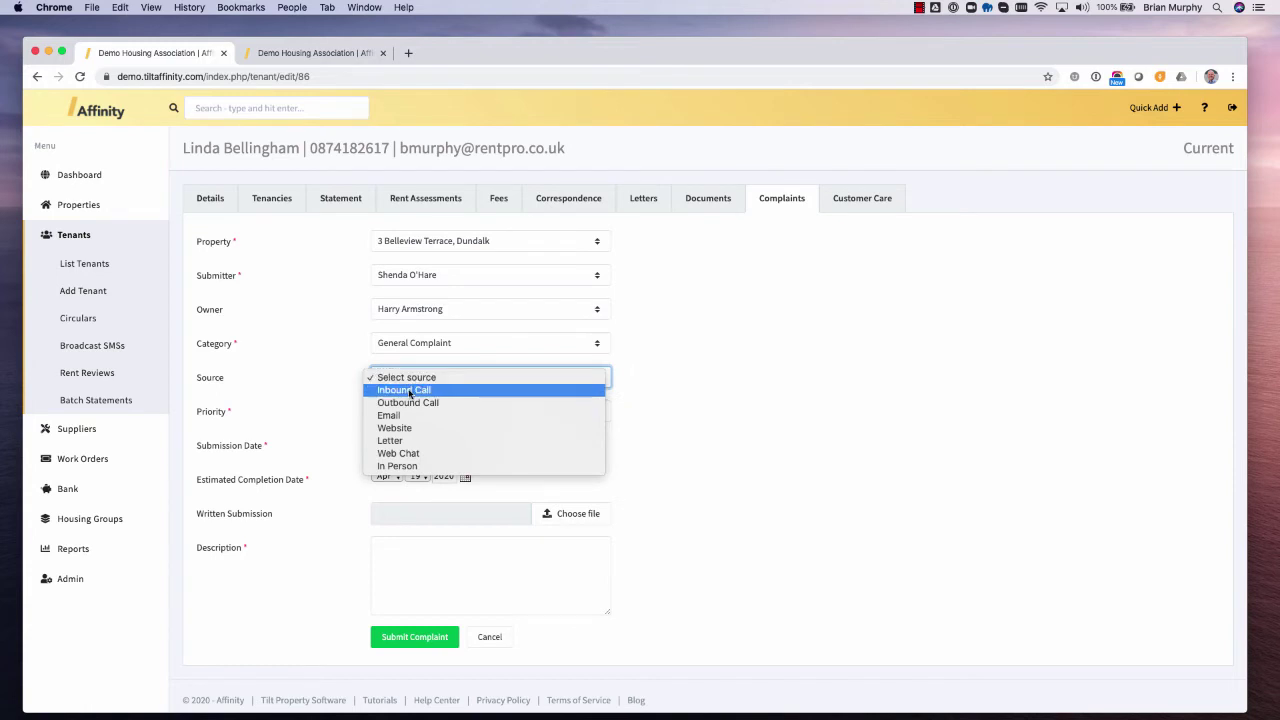
click(409, 392)
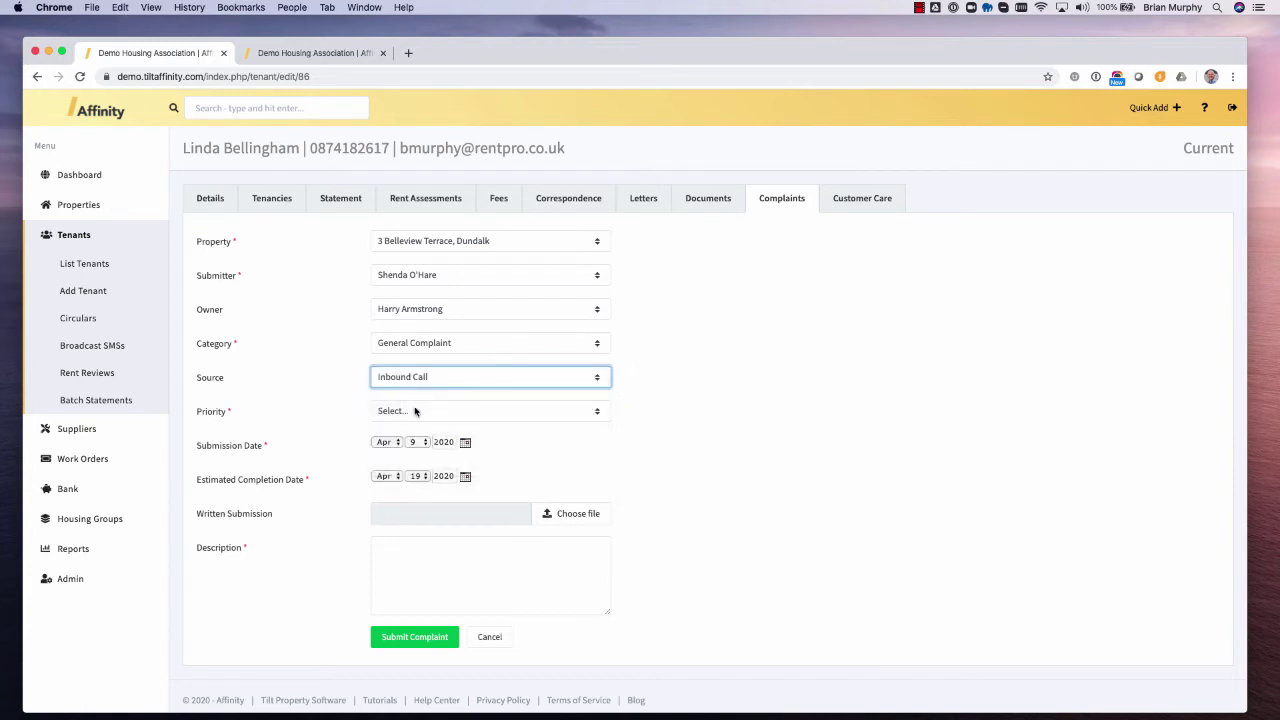
click(414, 411)
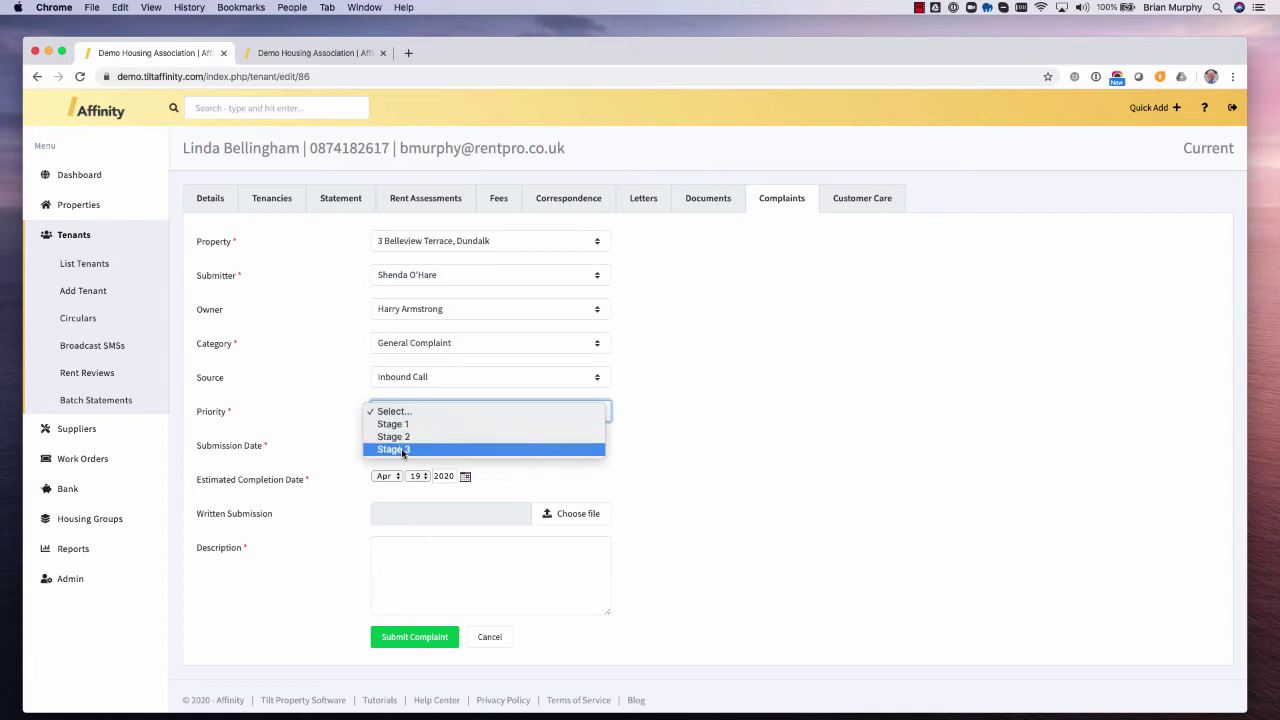
click(403, 428)
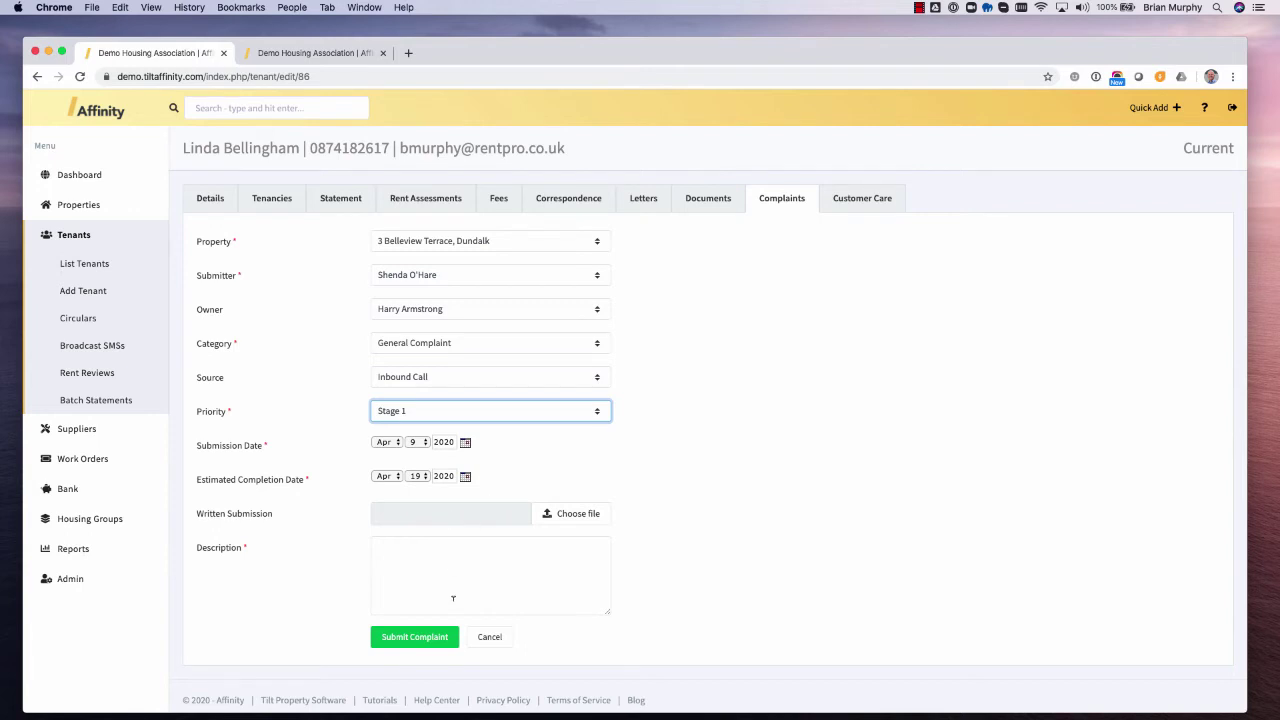
click(457, 569)
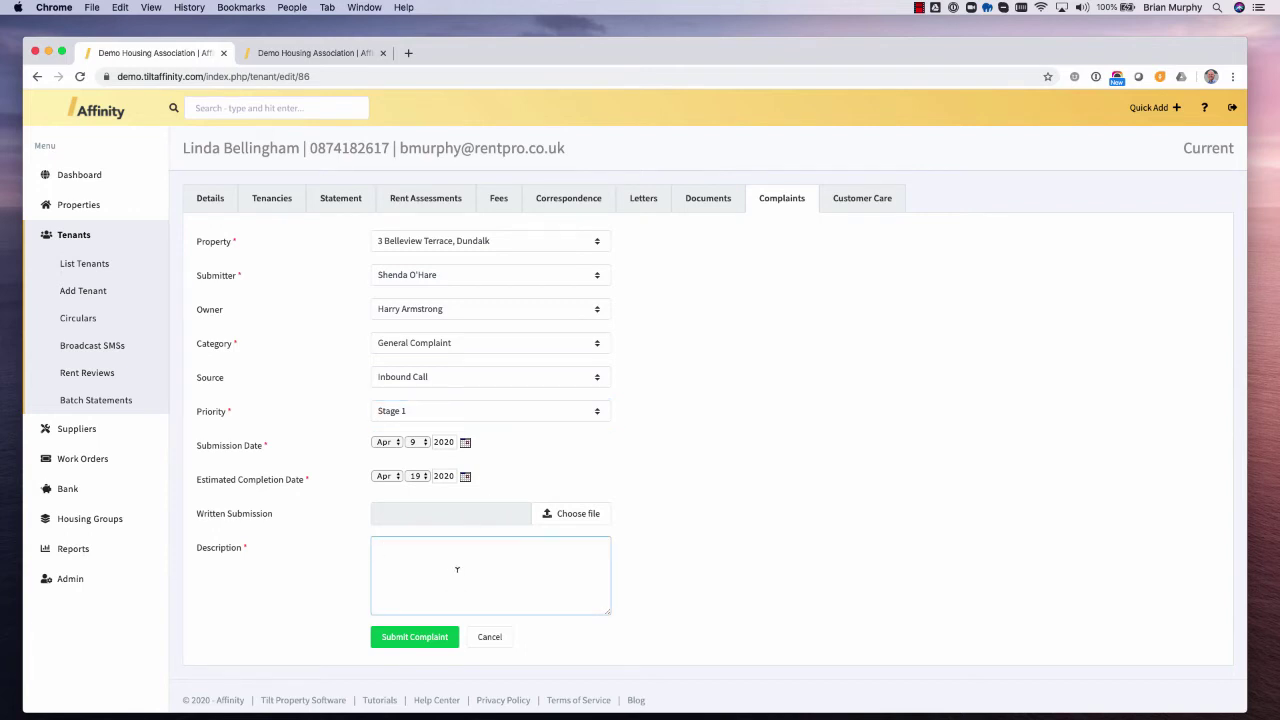
text(This is a general complaint)
click(418, 643)
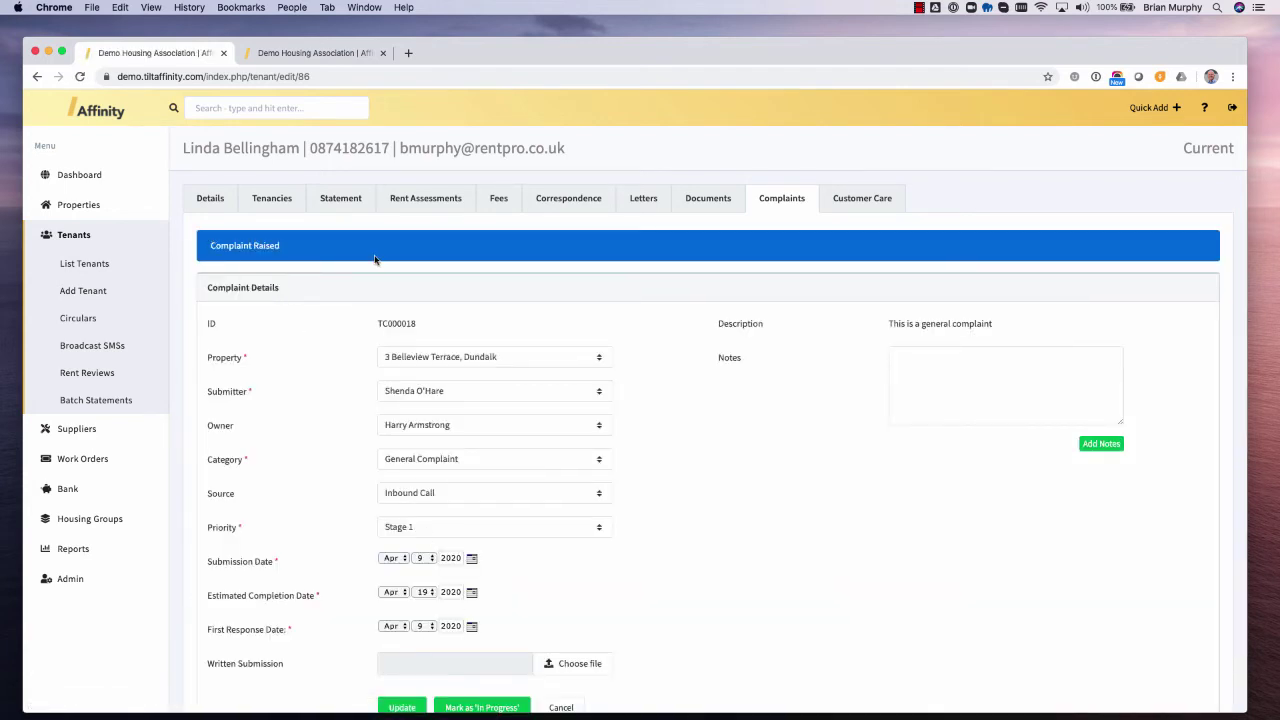
- Move the general complaint to In Progress, then mark it Complete with date 09-Apr-2020
scroll(633, 457, down, 2)
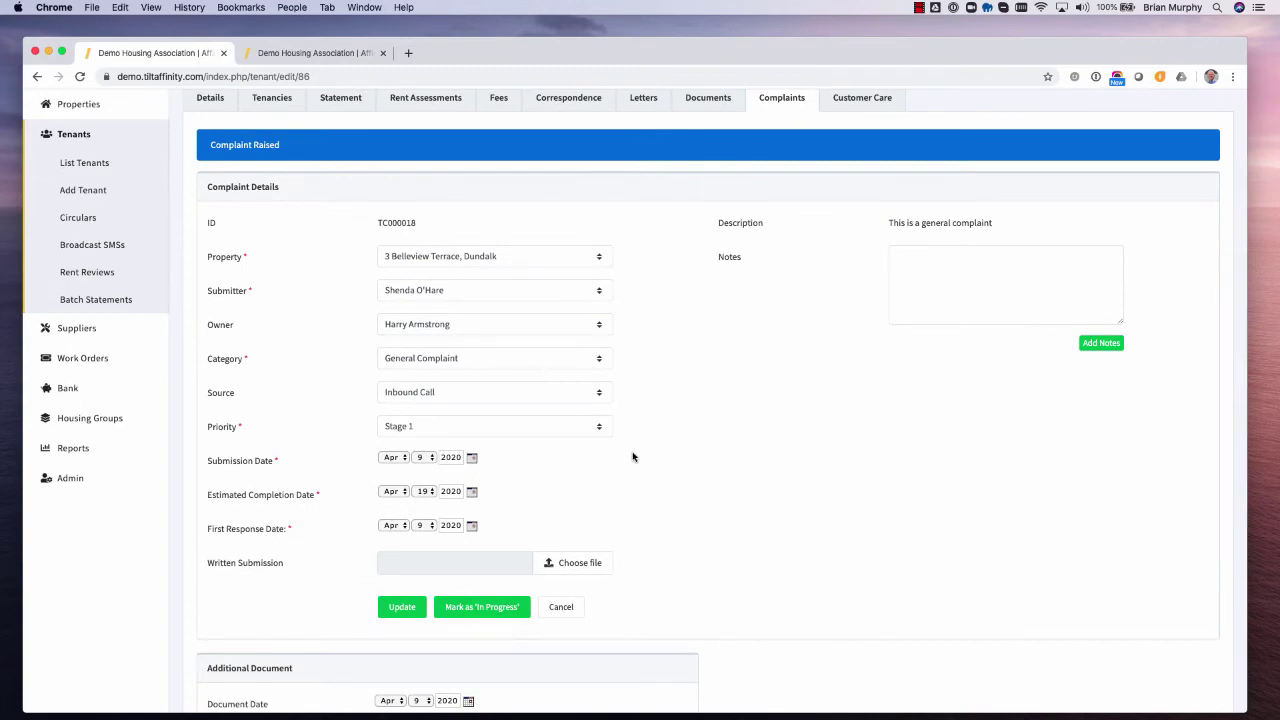
scroll(626, 486, down, 2)
click(487, 530)
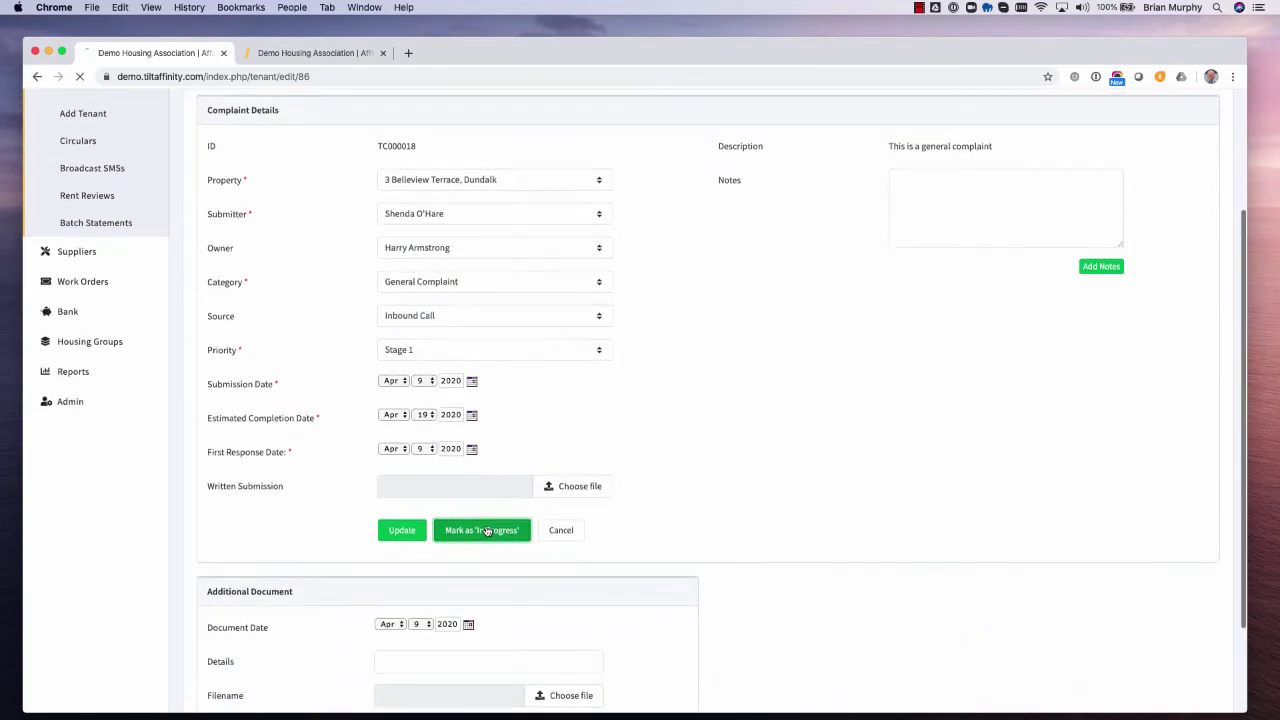
scroll(711, 524, down, 2)
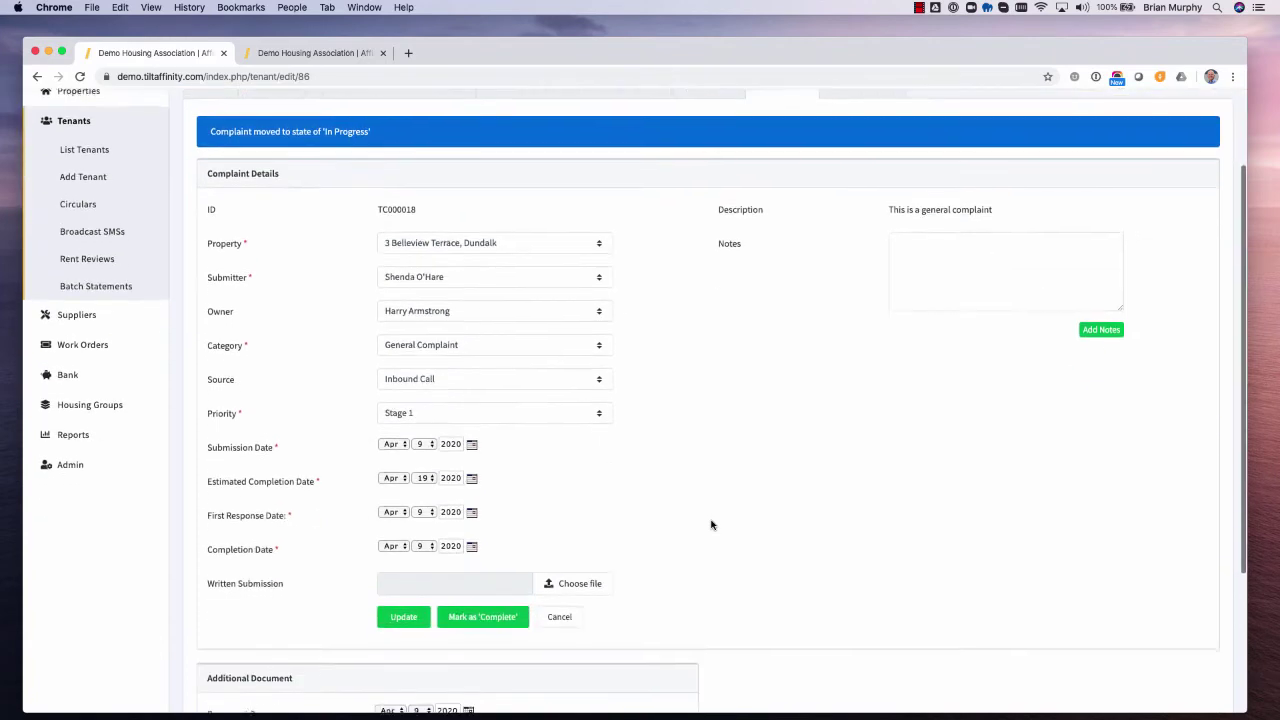
scroll(711, 524, down, 3)
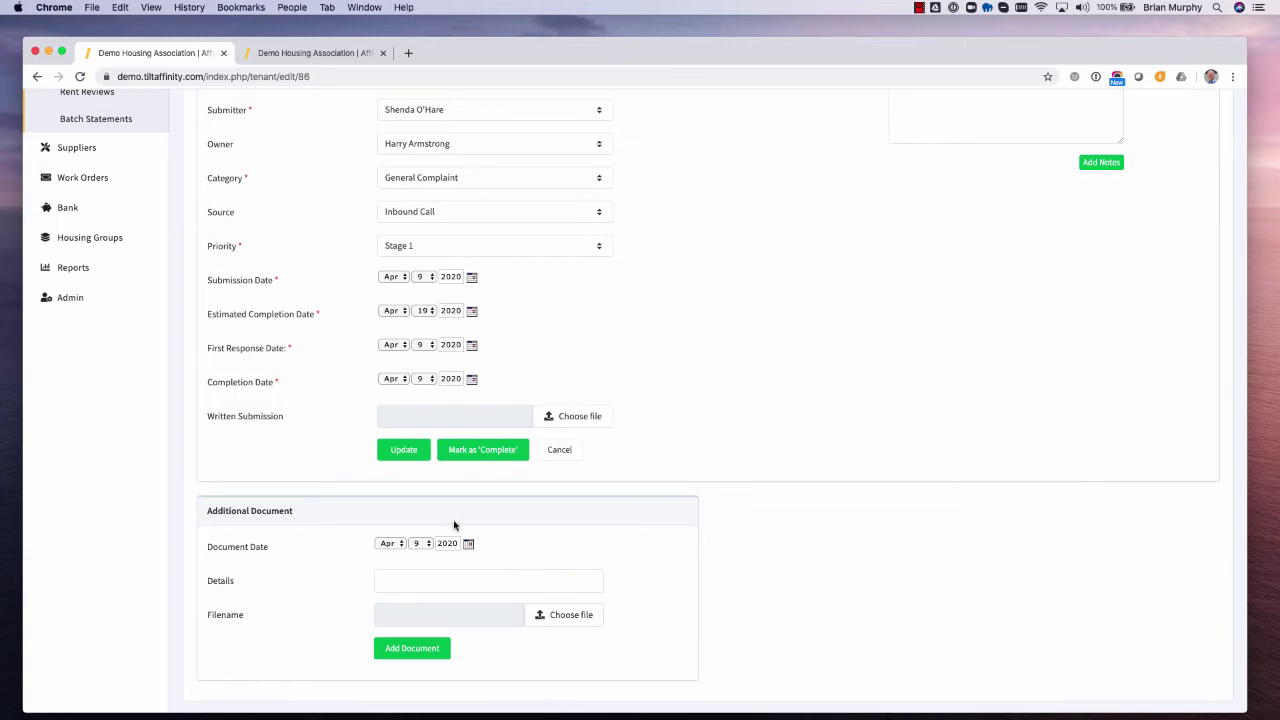
scroll(455, 524, up, 5)
scroll(455, 524, down, 2)
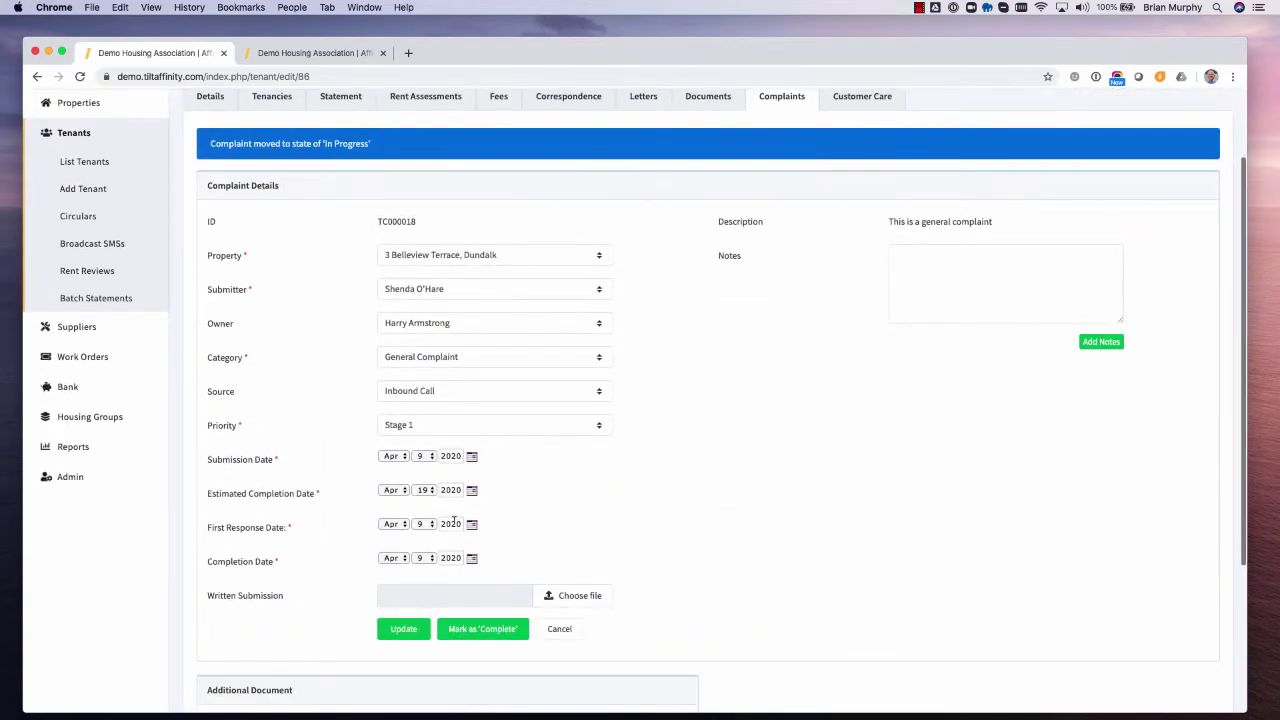
click(497, 633)
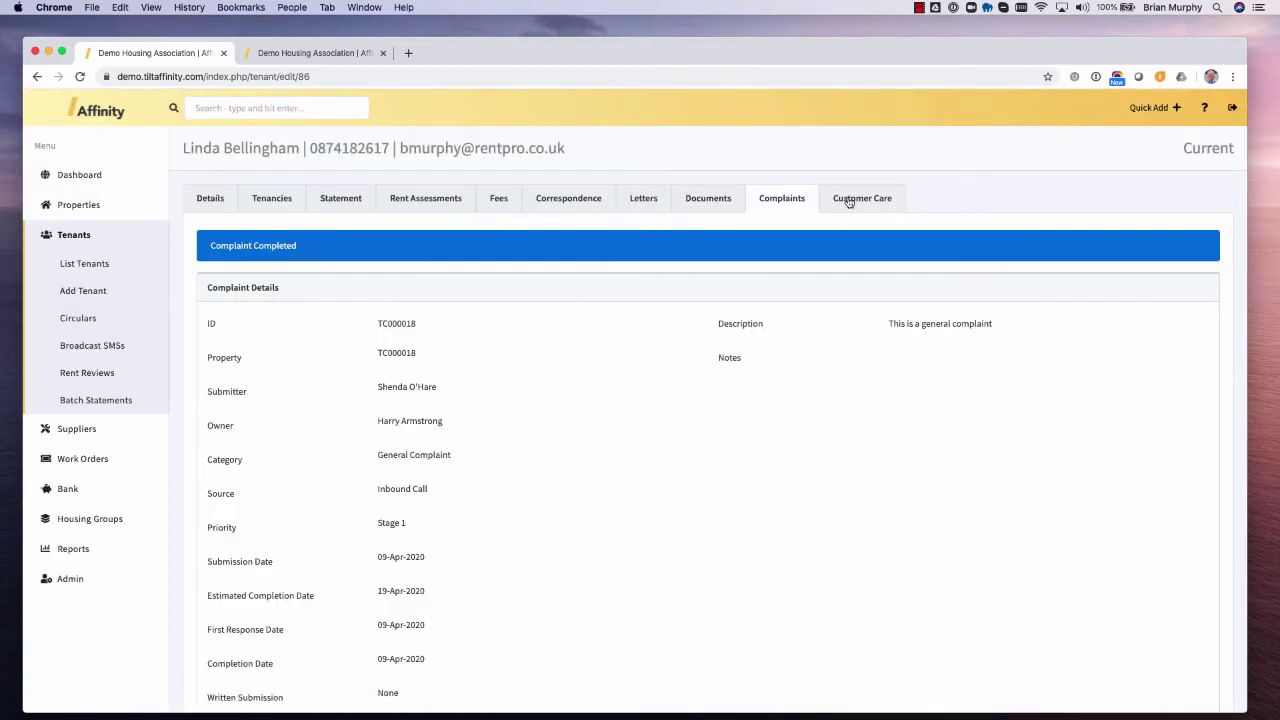
- Look at the Customer Care requests and the Add Request form, then open the tenant Circulars list
click(848, 200)
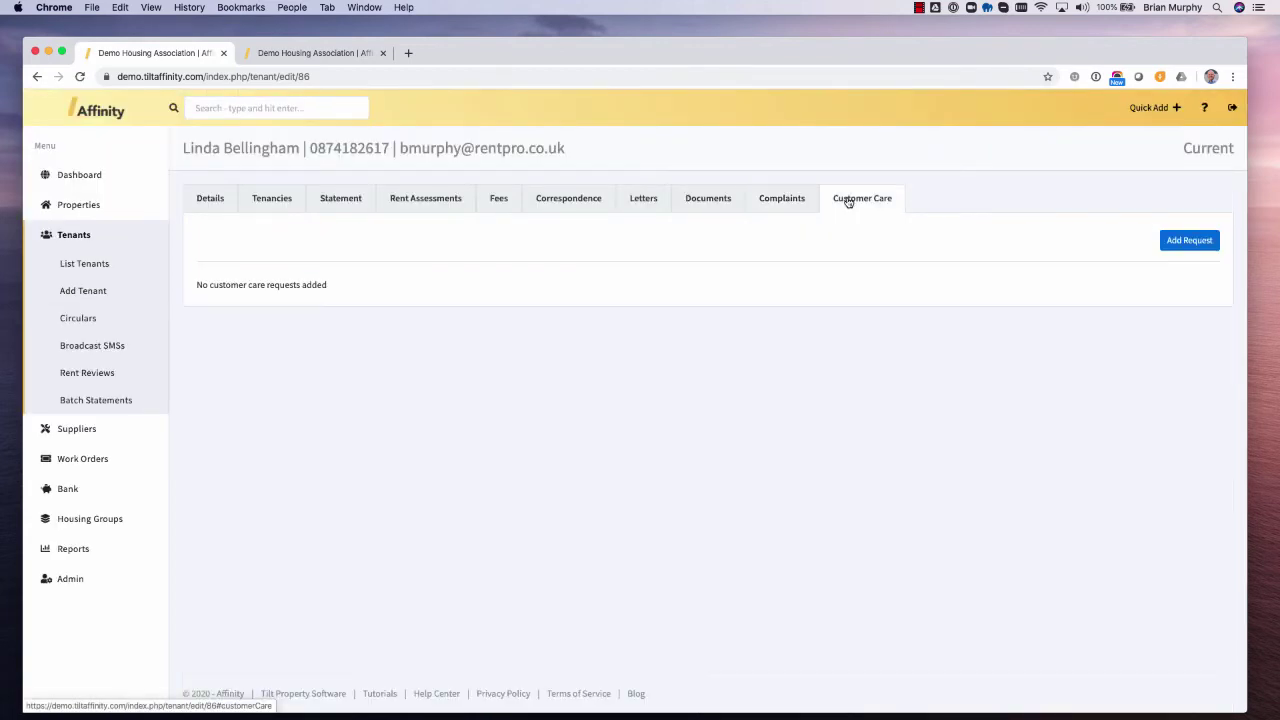
click(1195, 242)
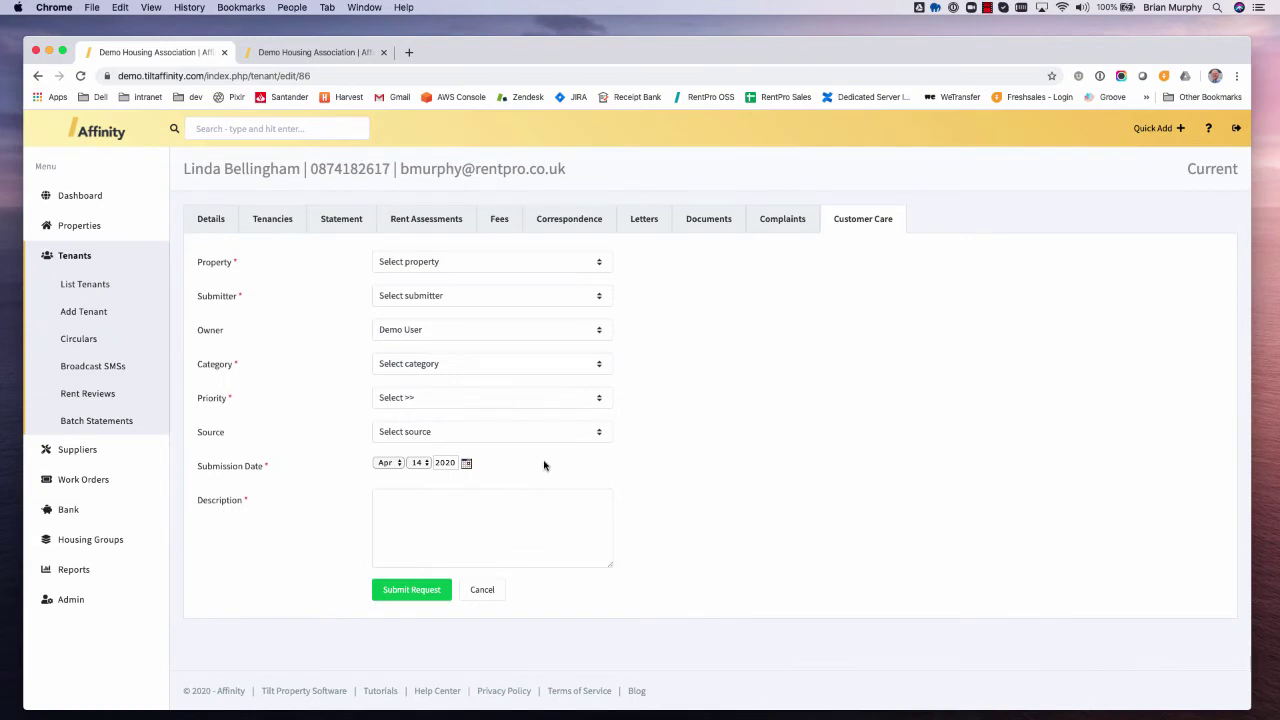
click(90, 342)
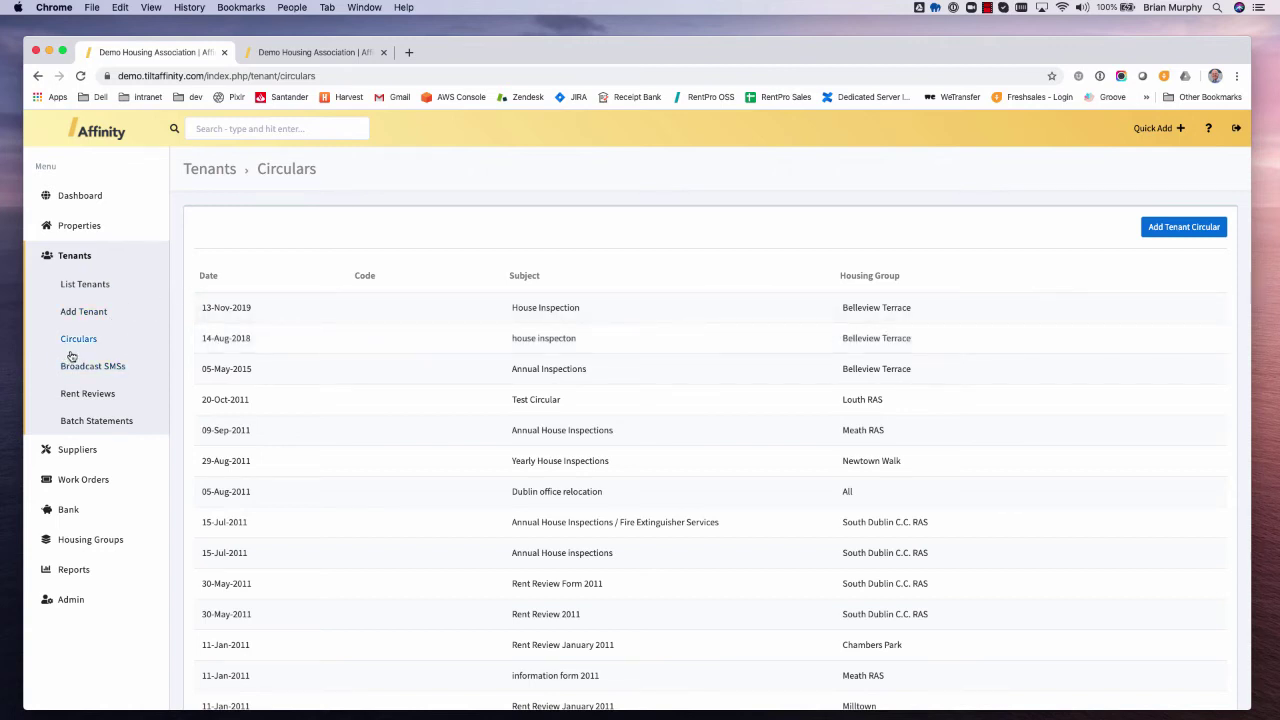
- Start a new tenant circular for Belleview Terrace and exclude two of its tenants
click(1193, 229)
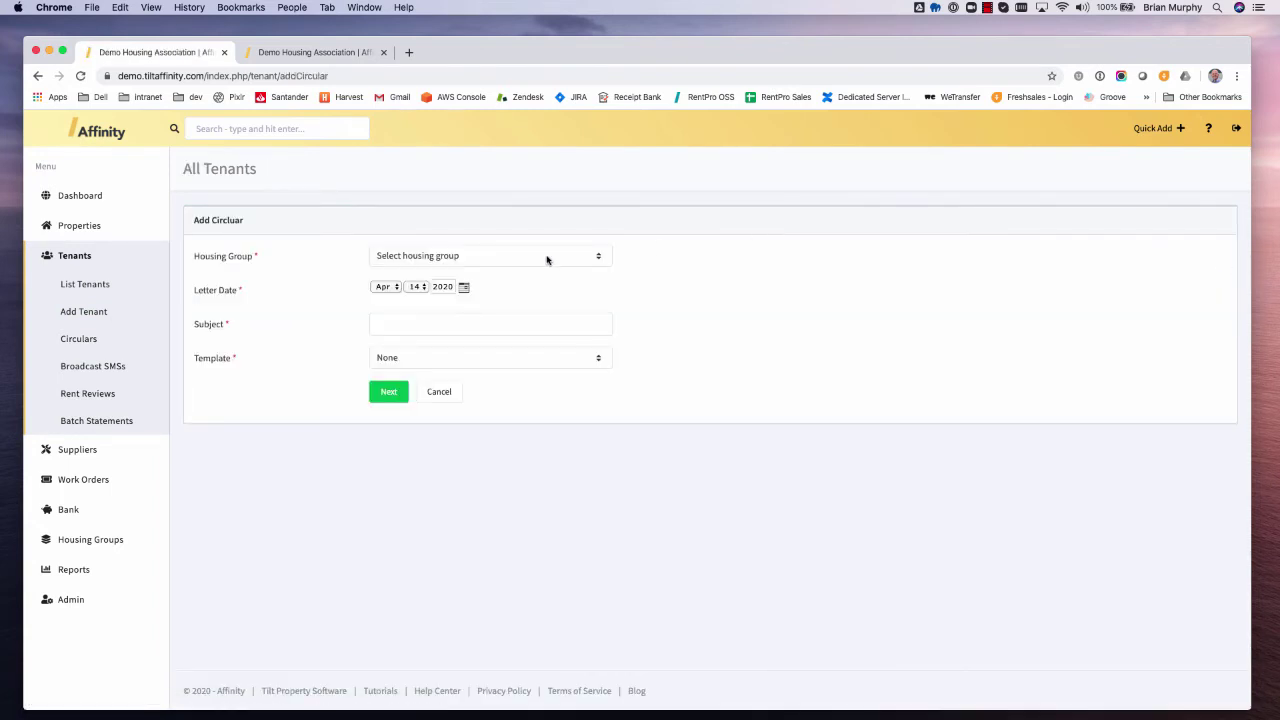
click(457, 258)
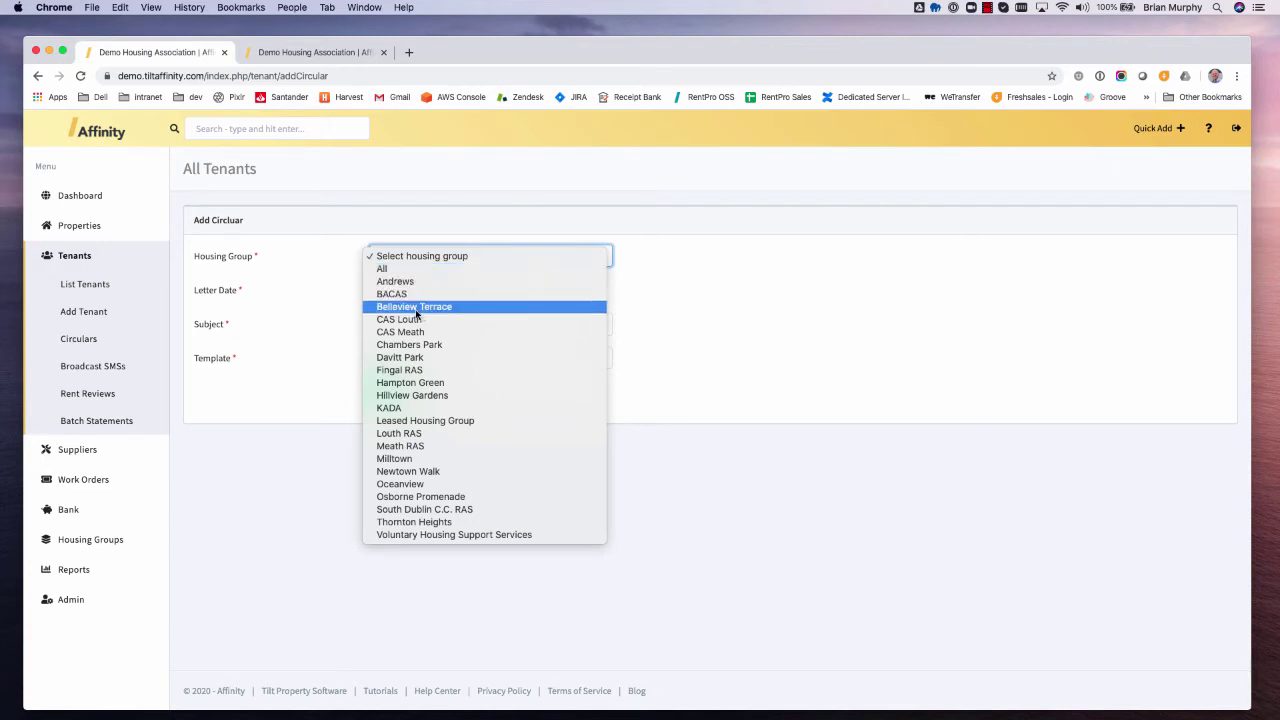
click(419, 311)
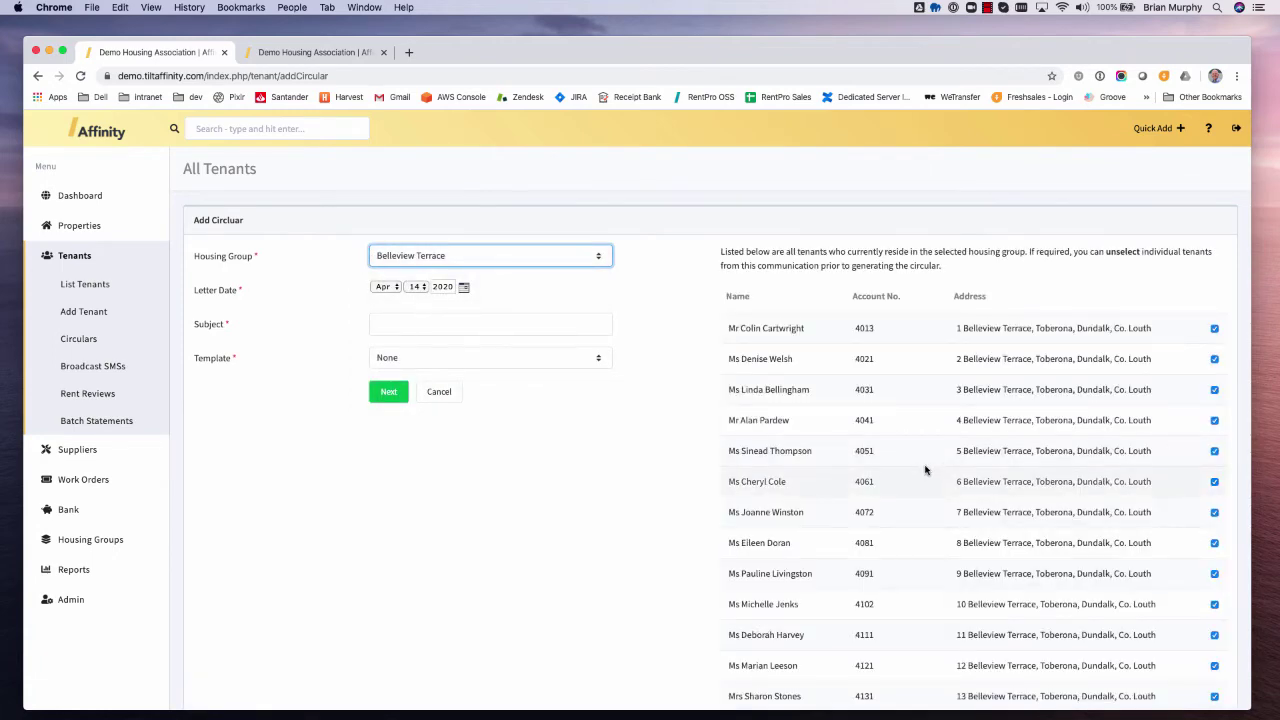
scroll(934, 497, down, 7)
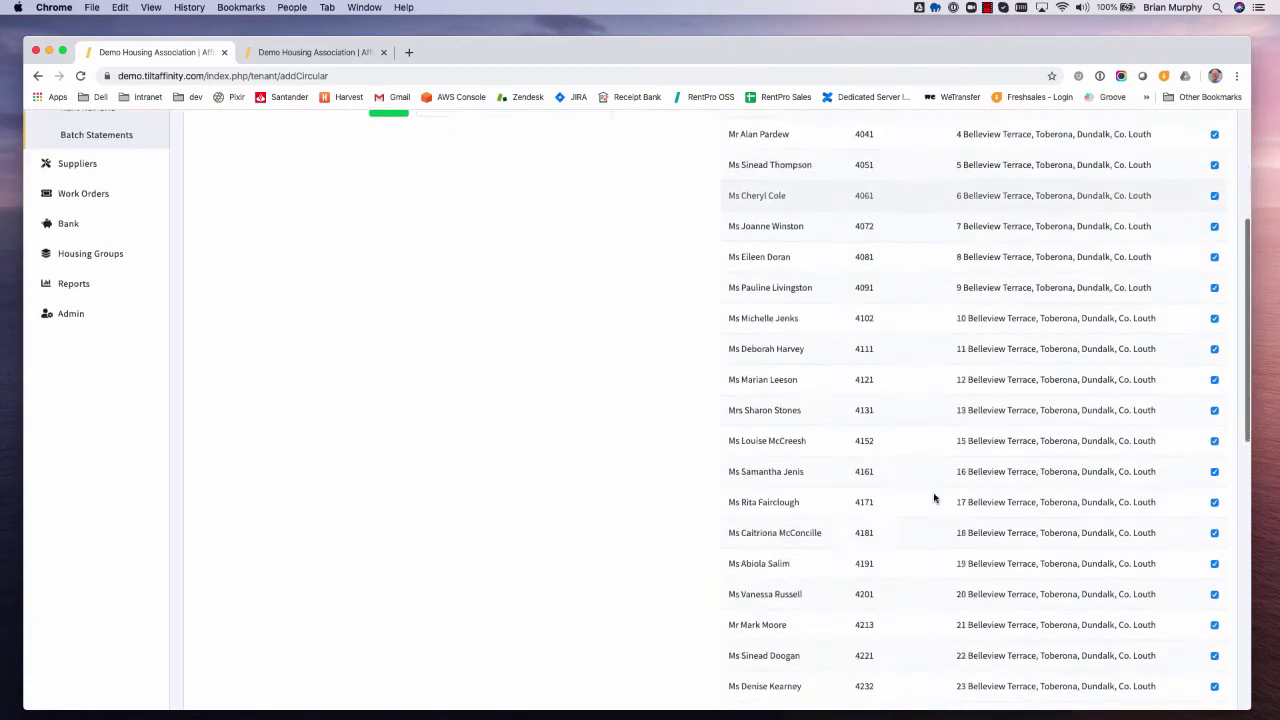
scroll(934, 497, down, 3)
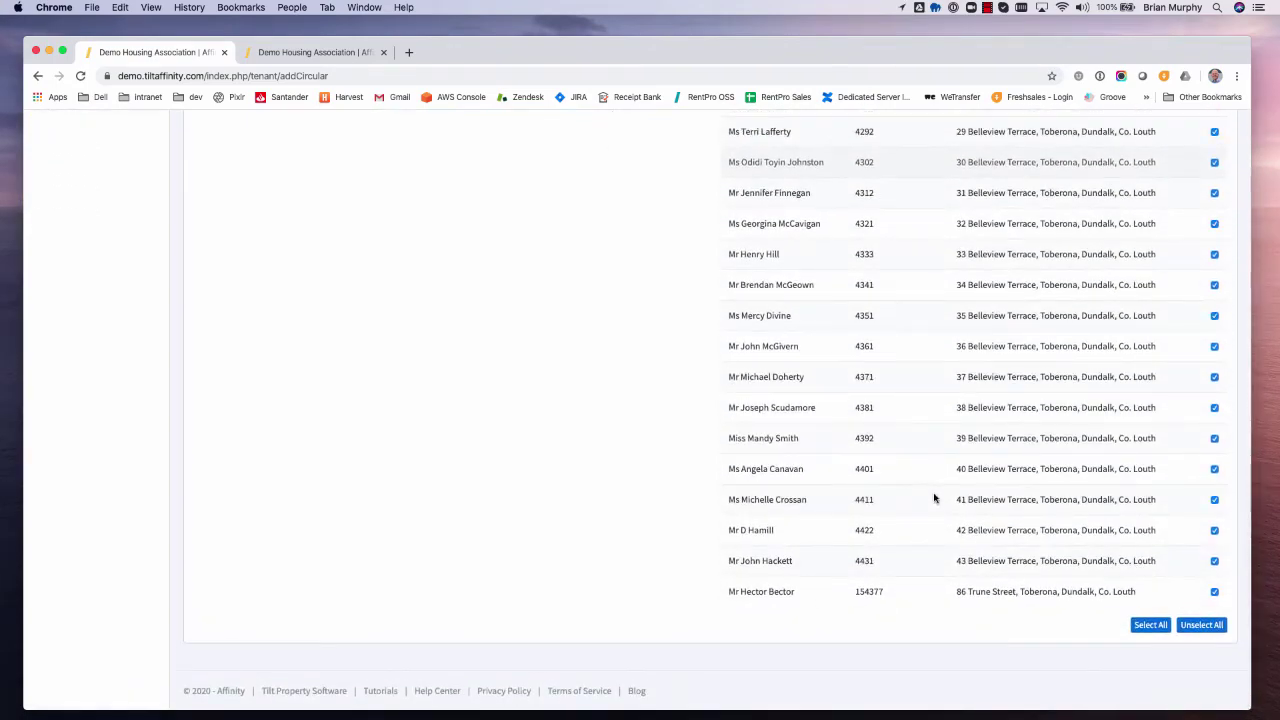
scroll(934, 497, up, 5)
scroll(934, 497, up, 5)
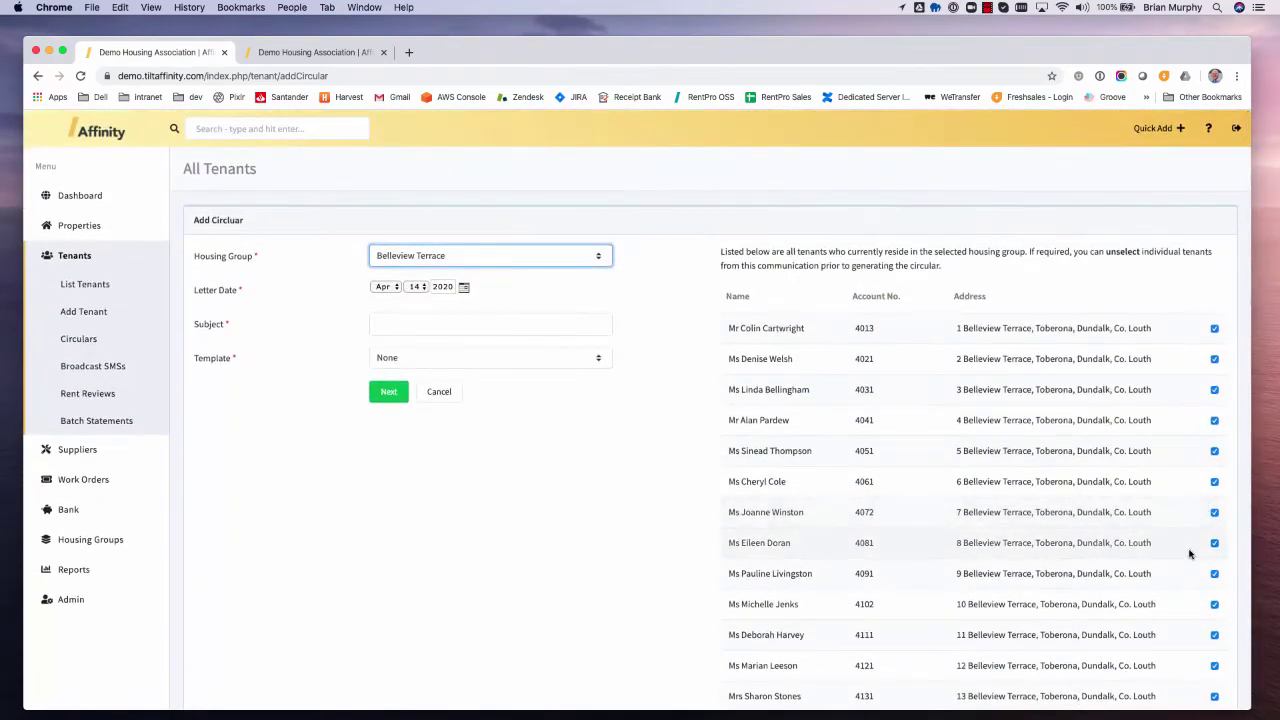
click(1215, 390)
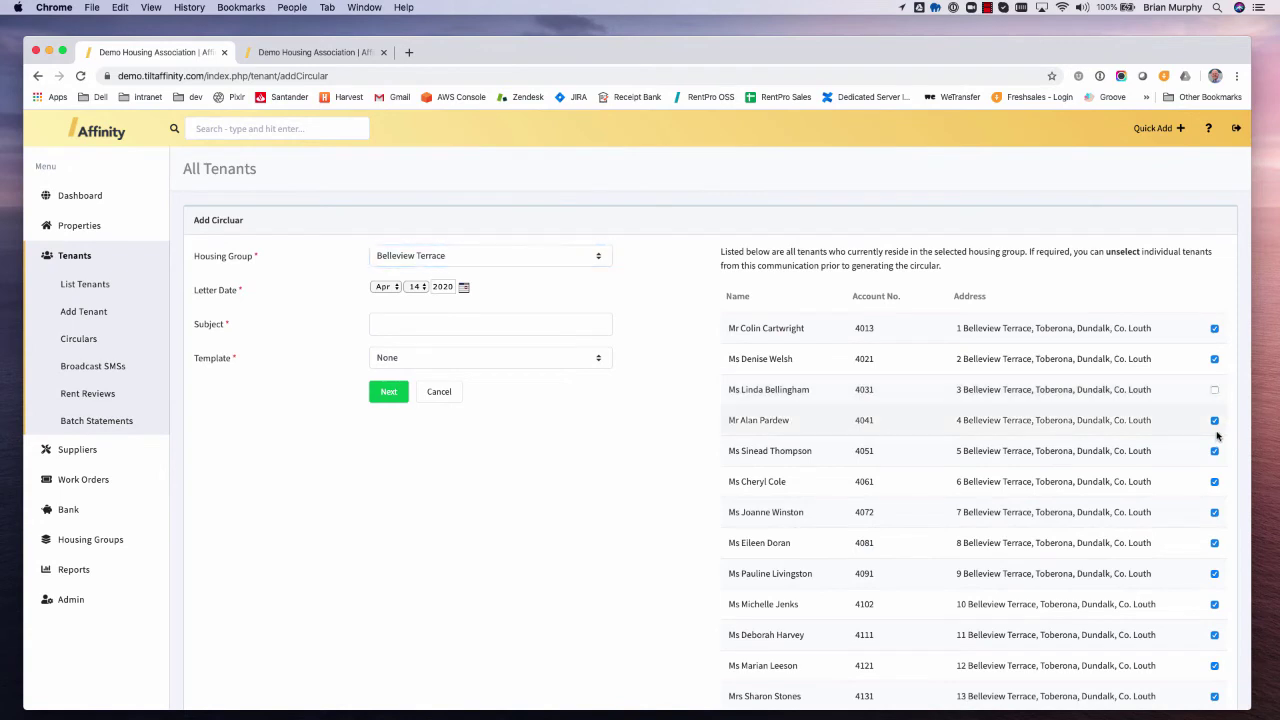
click(1215, 451)
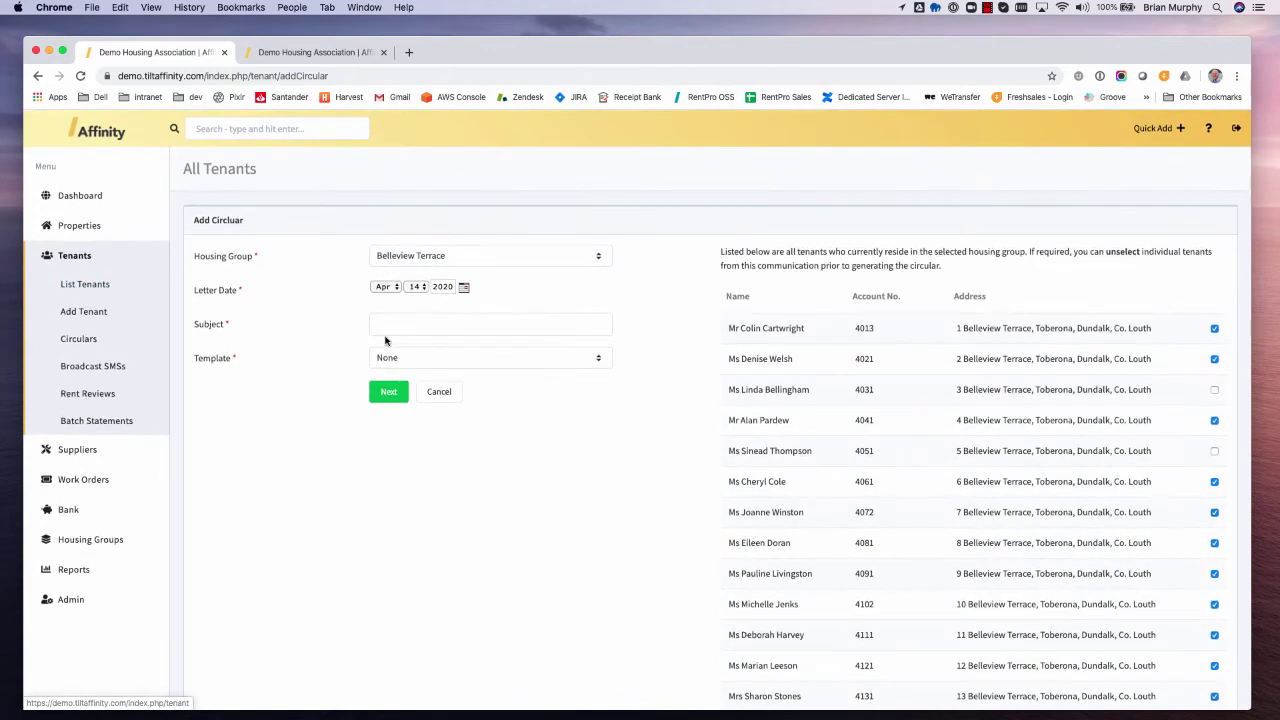
- Set the subject to 'Test Circular' and choose the HI1 Annual House Inspections template
click(418, 323)
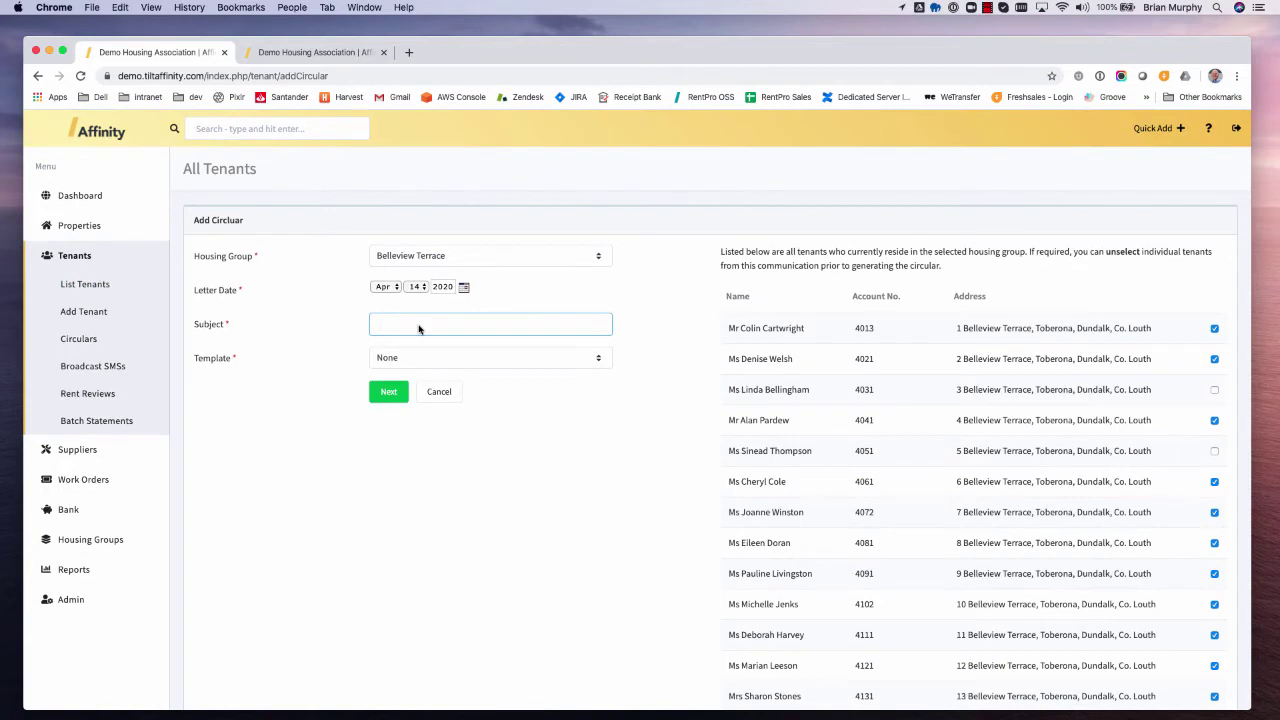
text(Test Circular)
click(461, 362)
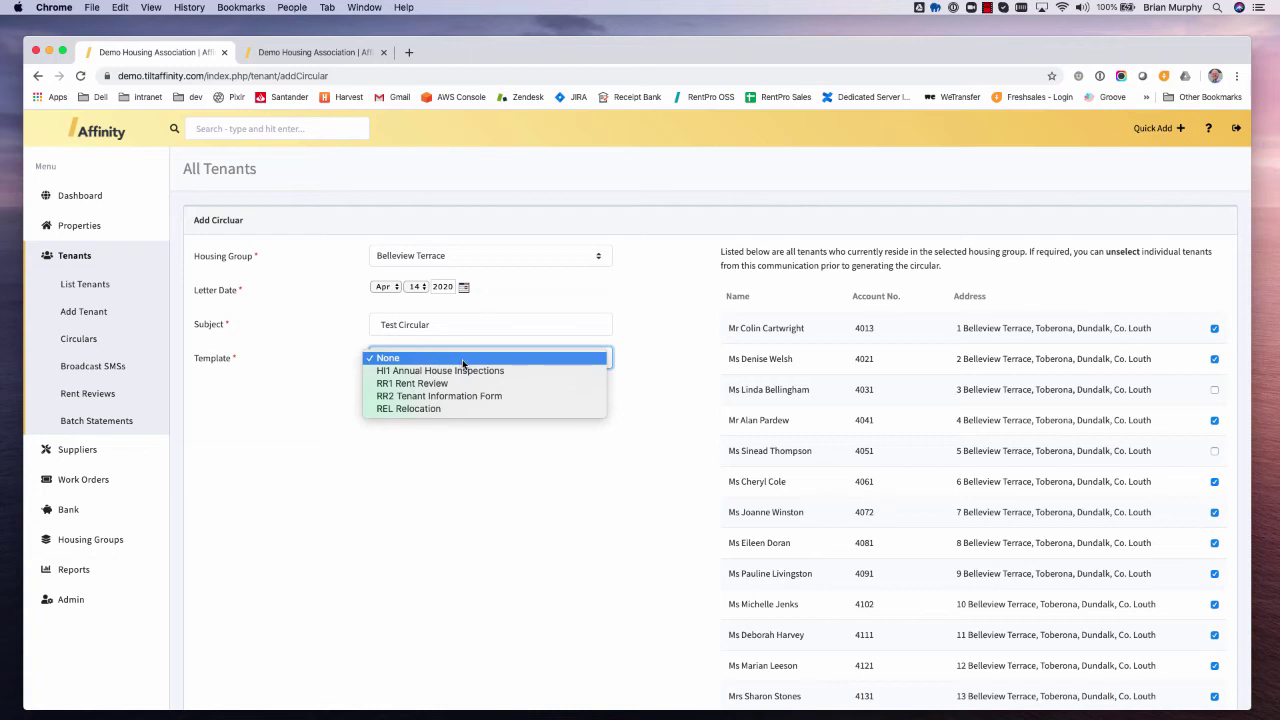
click(469, 376)
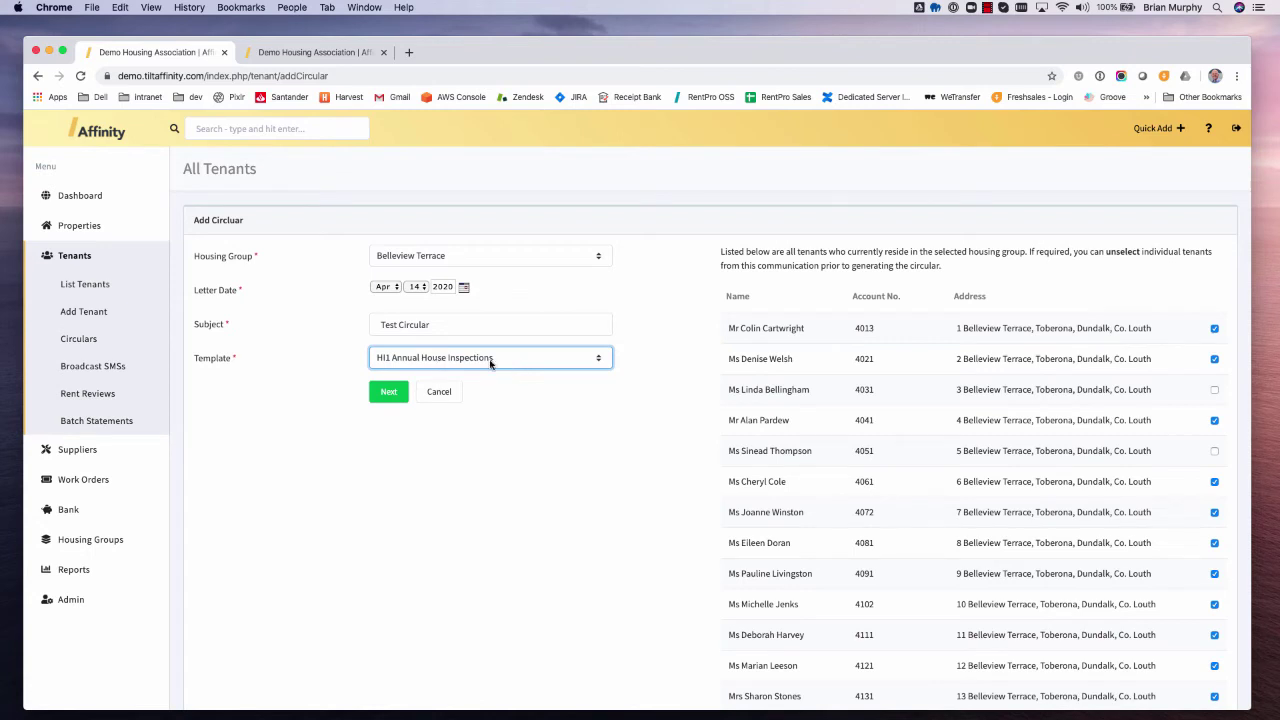
- Review the account number and tenant name placeholders in the letter, then add it to produce the PDF
click(388, 396)
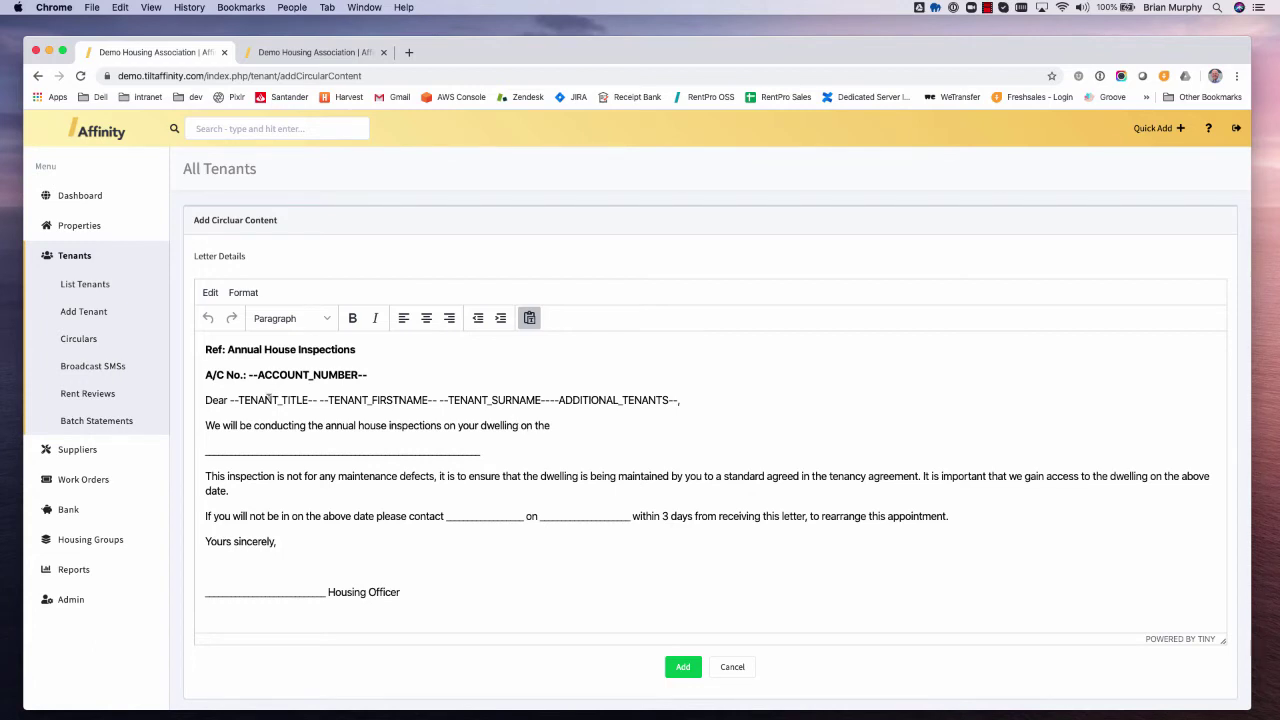
double_click(268, 374)
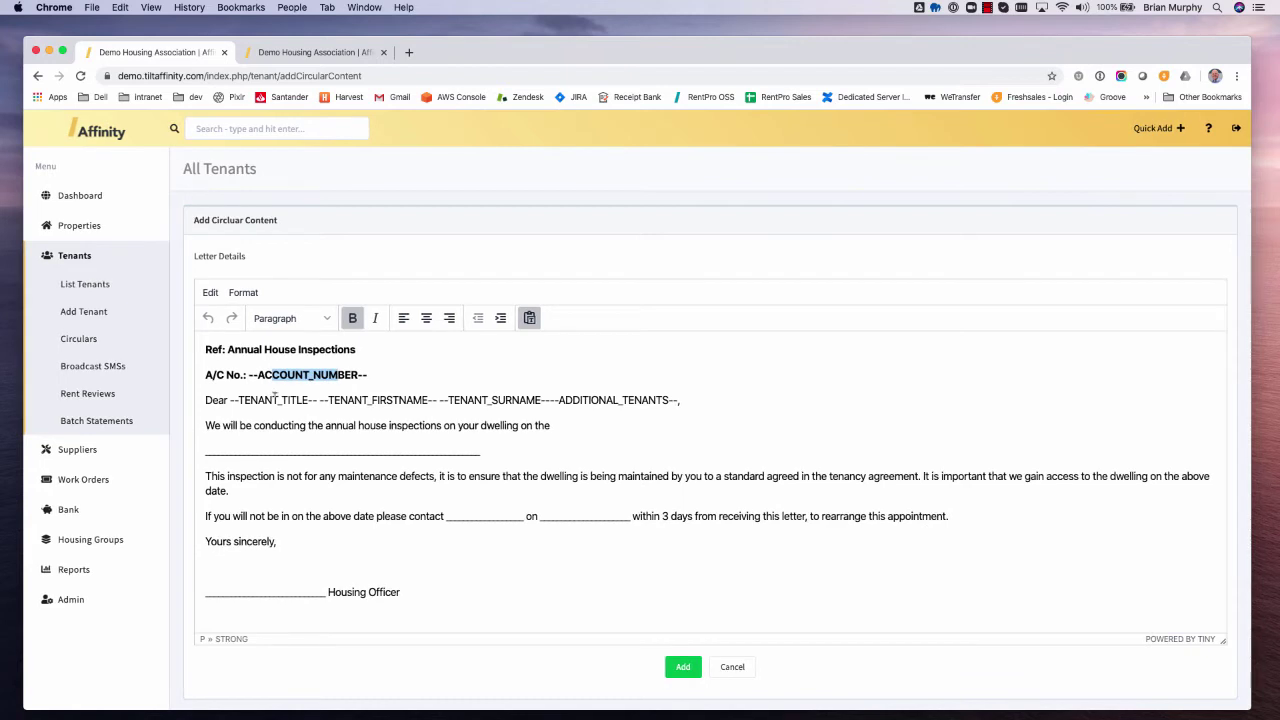
drag(265, 400, 608, 400)
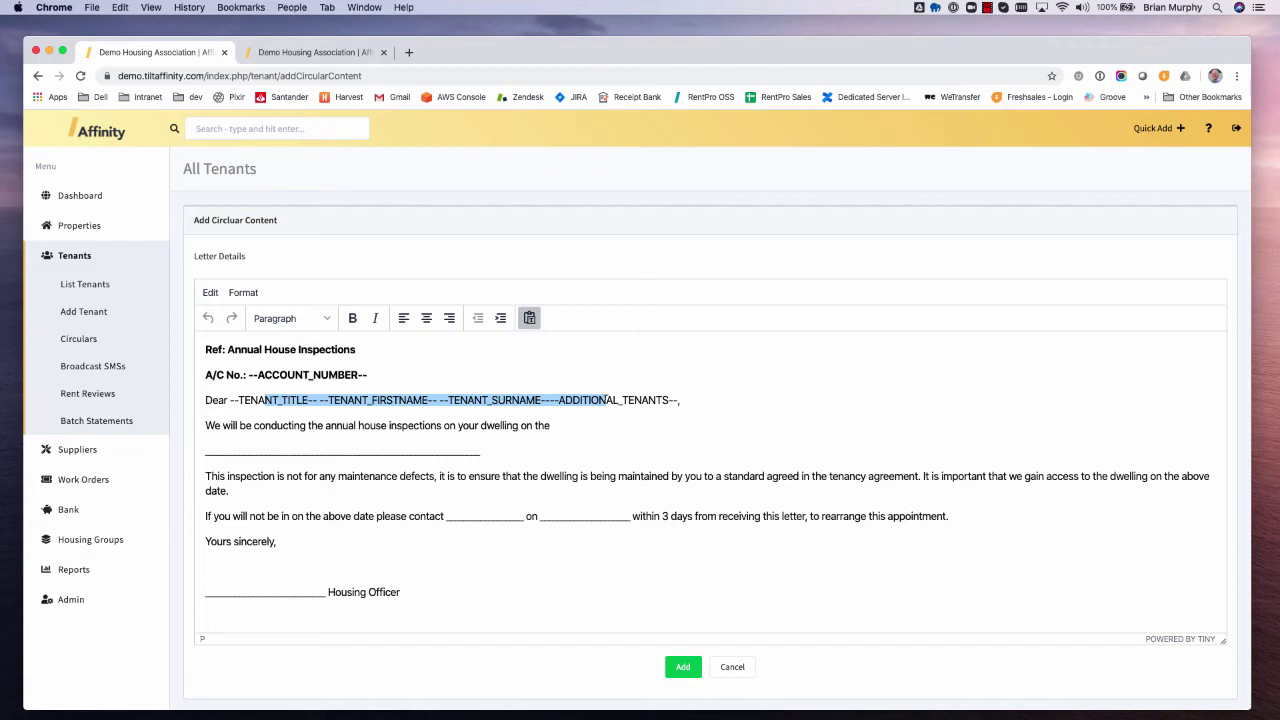
drag(280, 375, 646, 398)
click(270, 400)
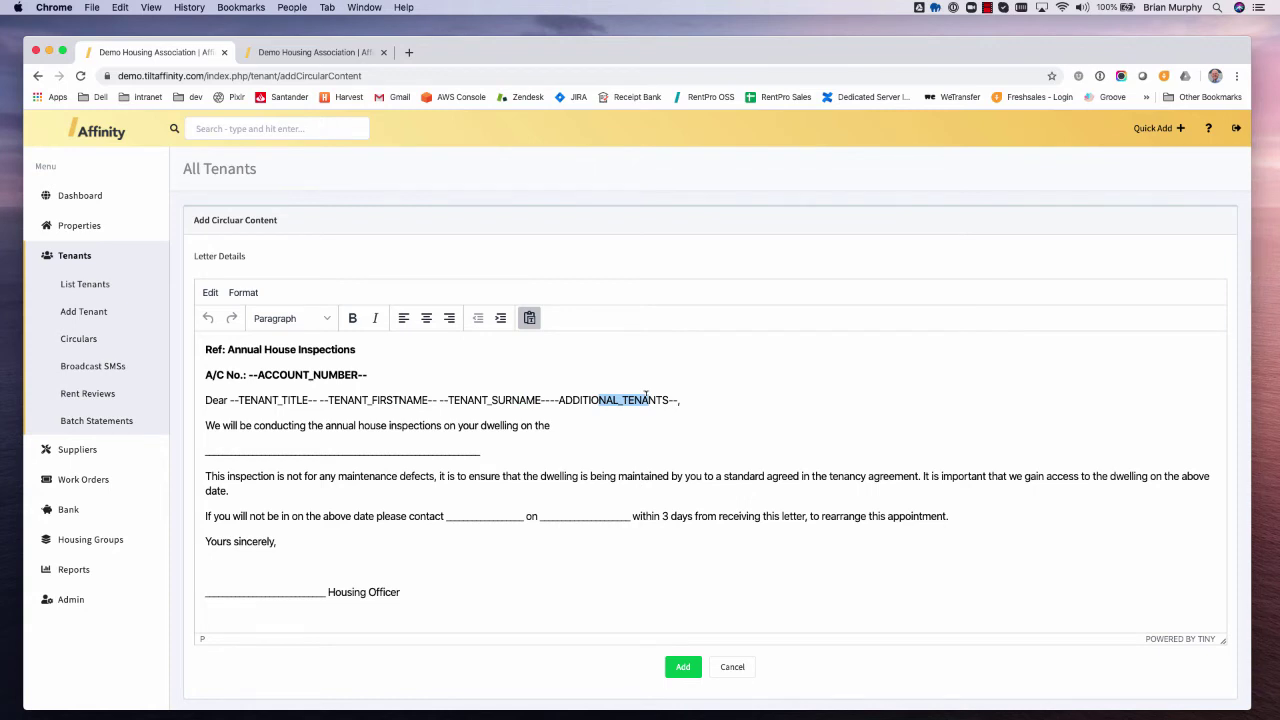
click(546, 476)
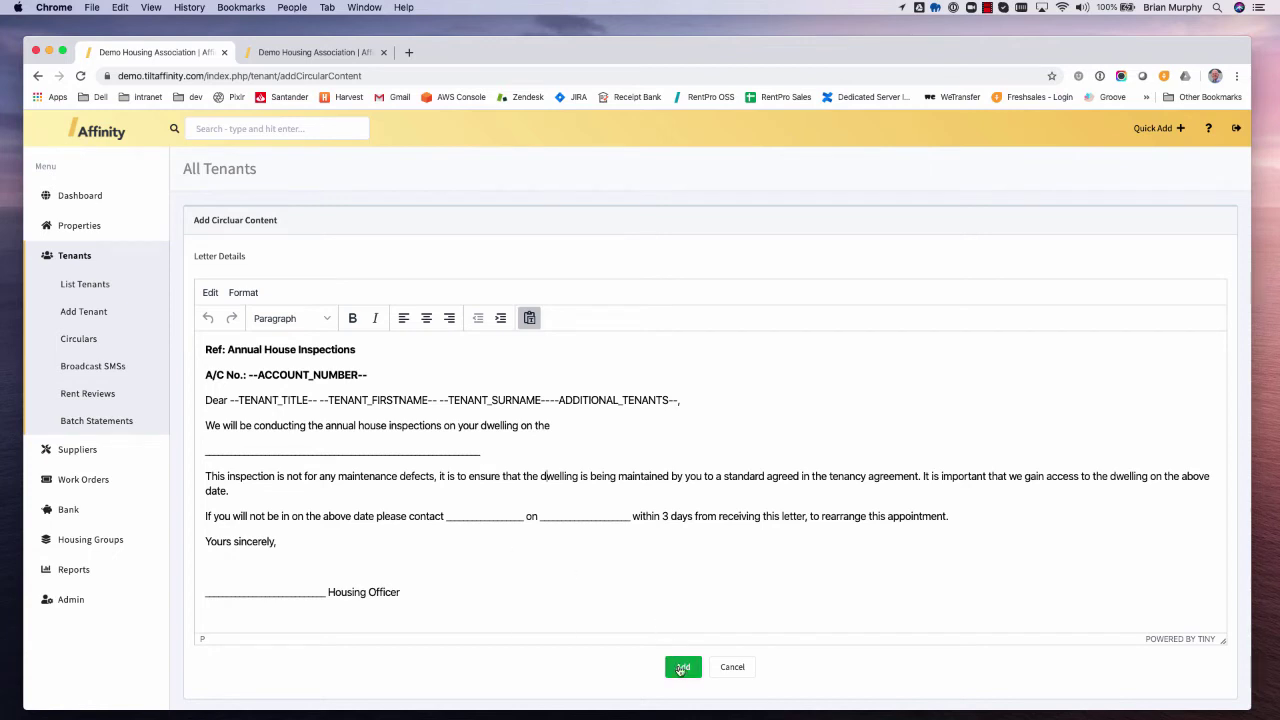
click(681, 667)
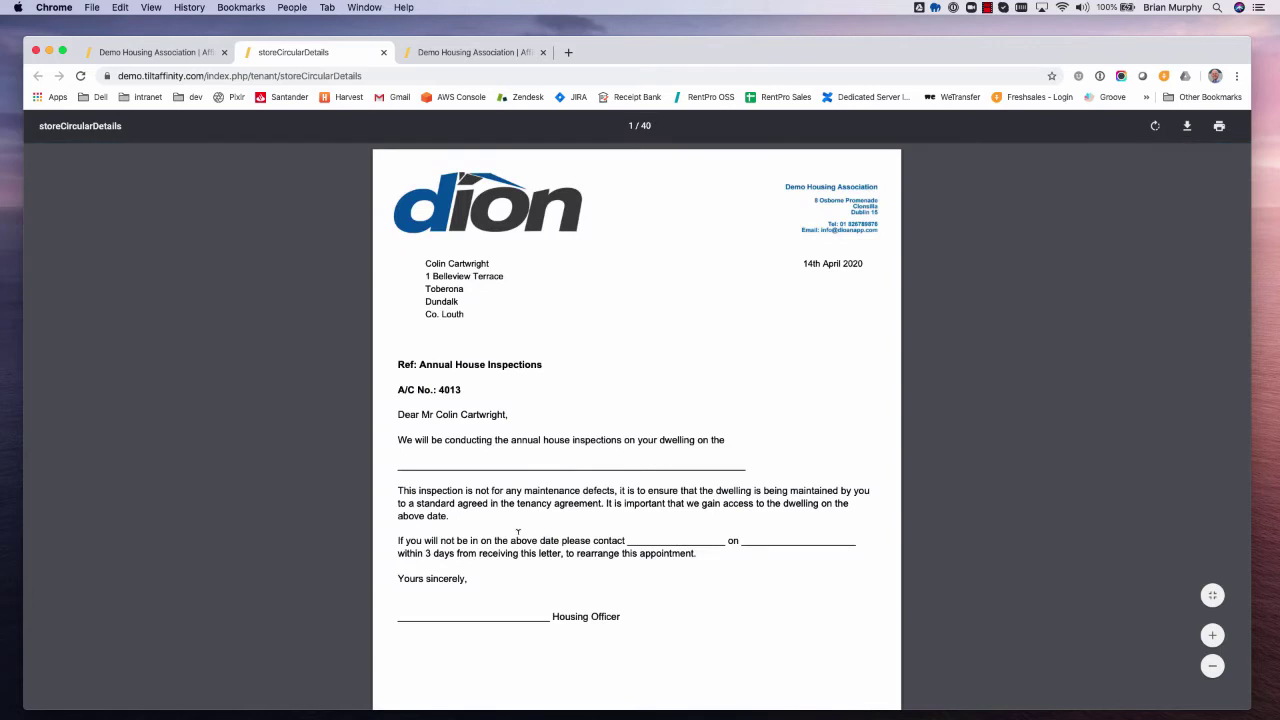
- Check the merged account number and tenant names, close the letters, and open Broadcast SMSs
double_click(441, 389)
drag(437, 414, 508, 414)
scroll(729, 549, down, 10)
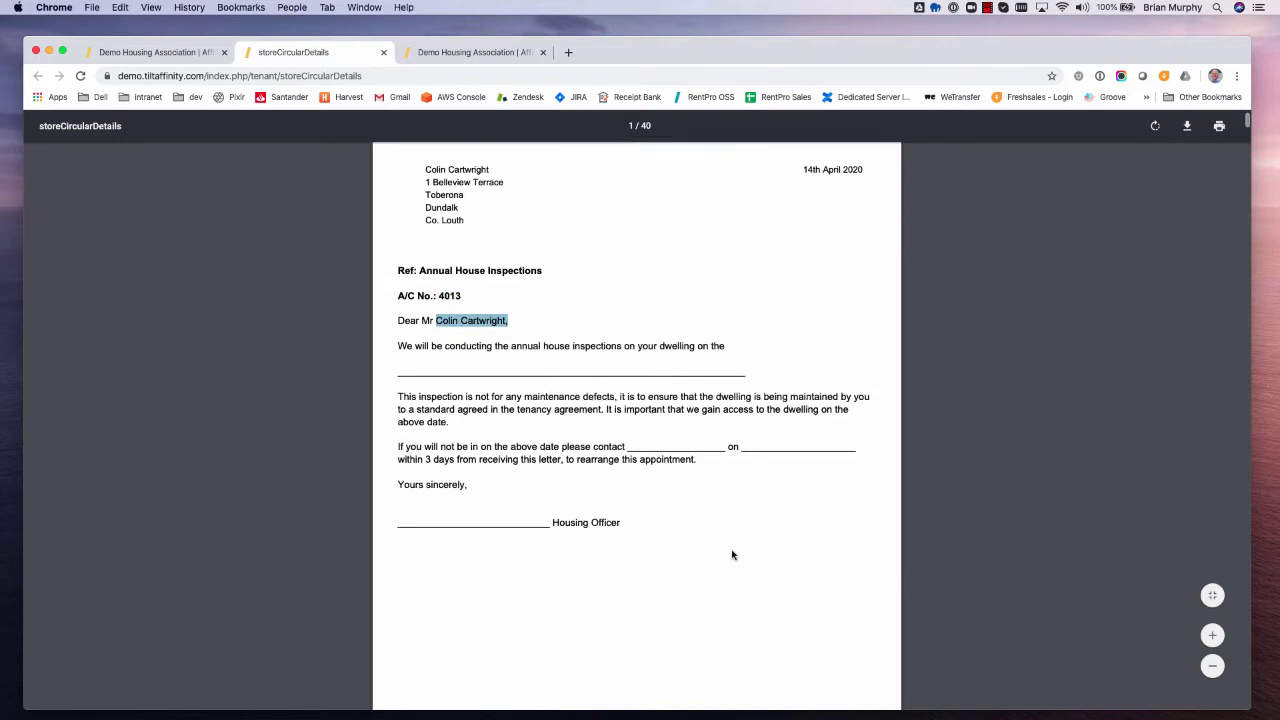
scroll(451, 432, down, 10)
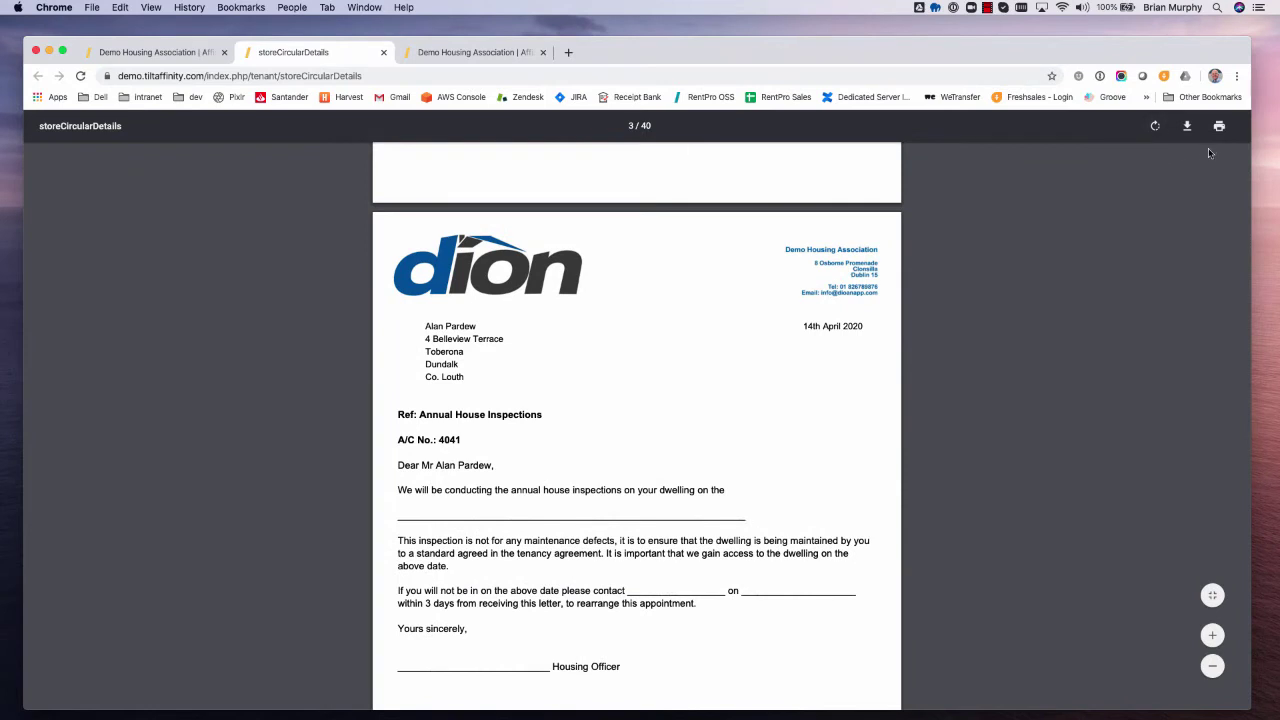
click(384, 53)
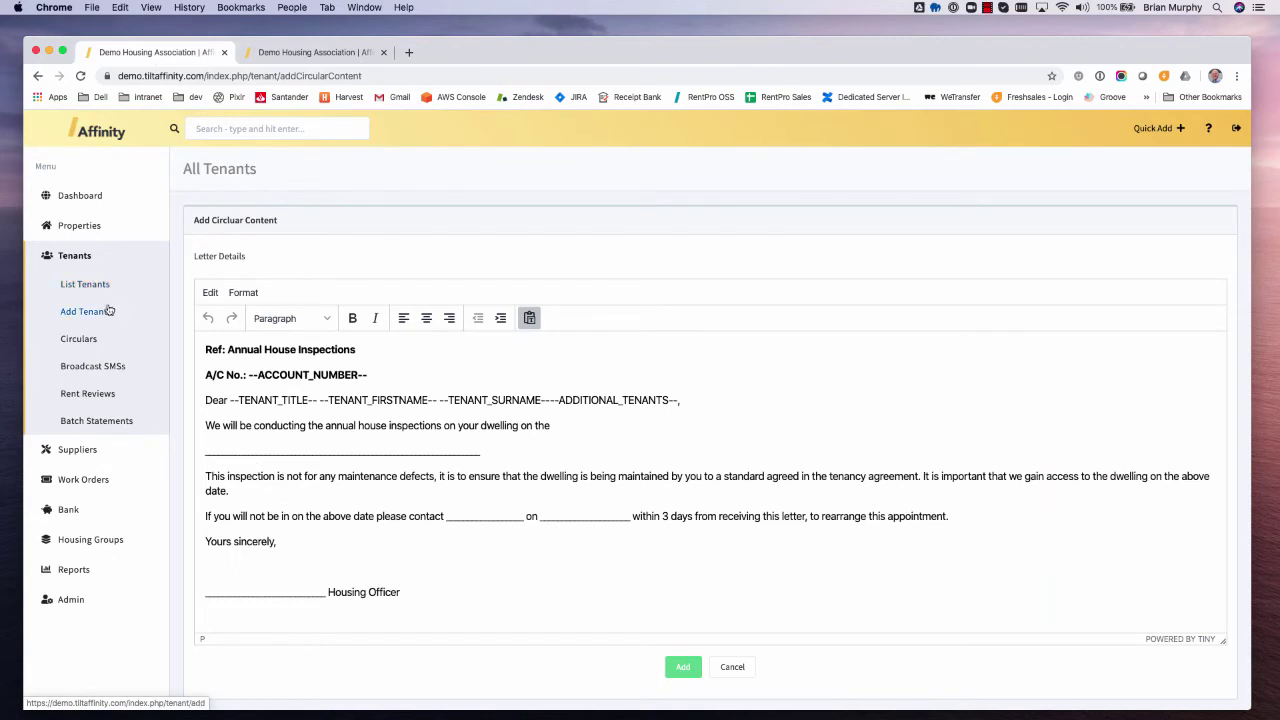
click(91, 367)
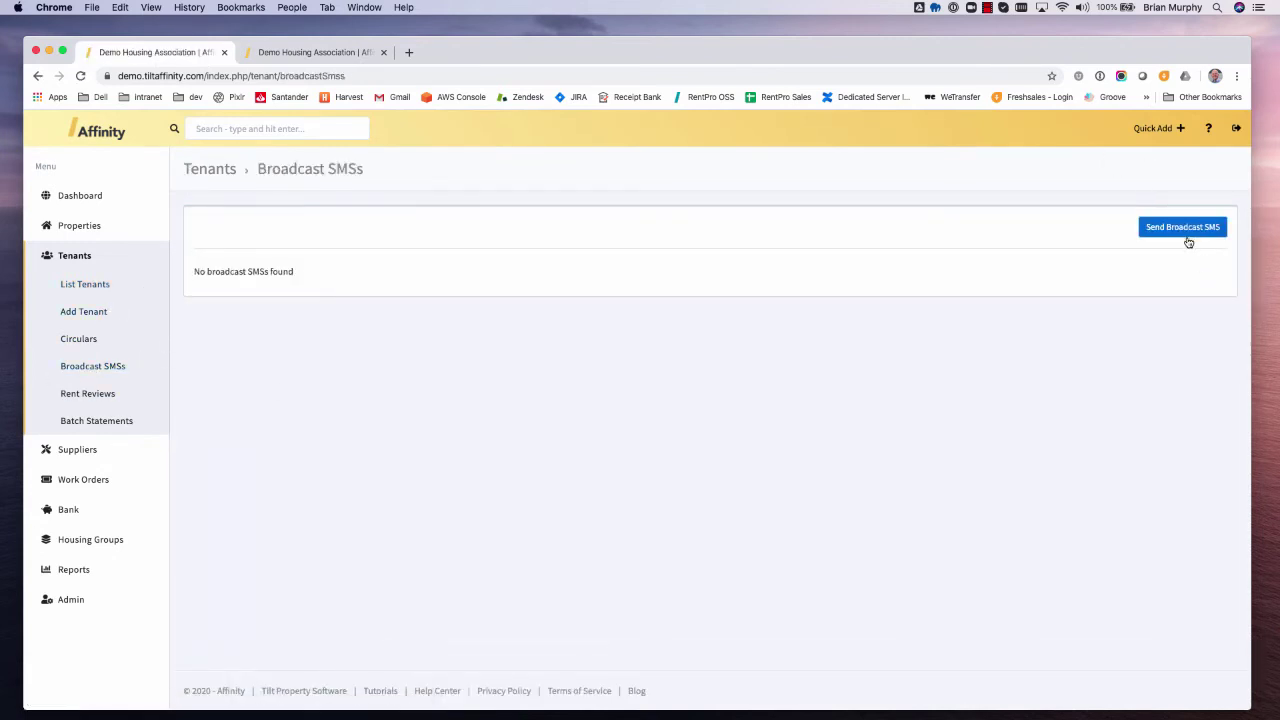
- Address a new broadcast SMS to Belleview Terrace, then leave it unsent for Rent Reviews
click(1184, 227)
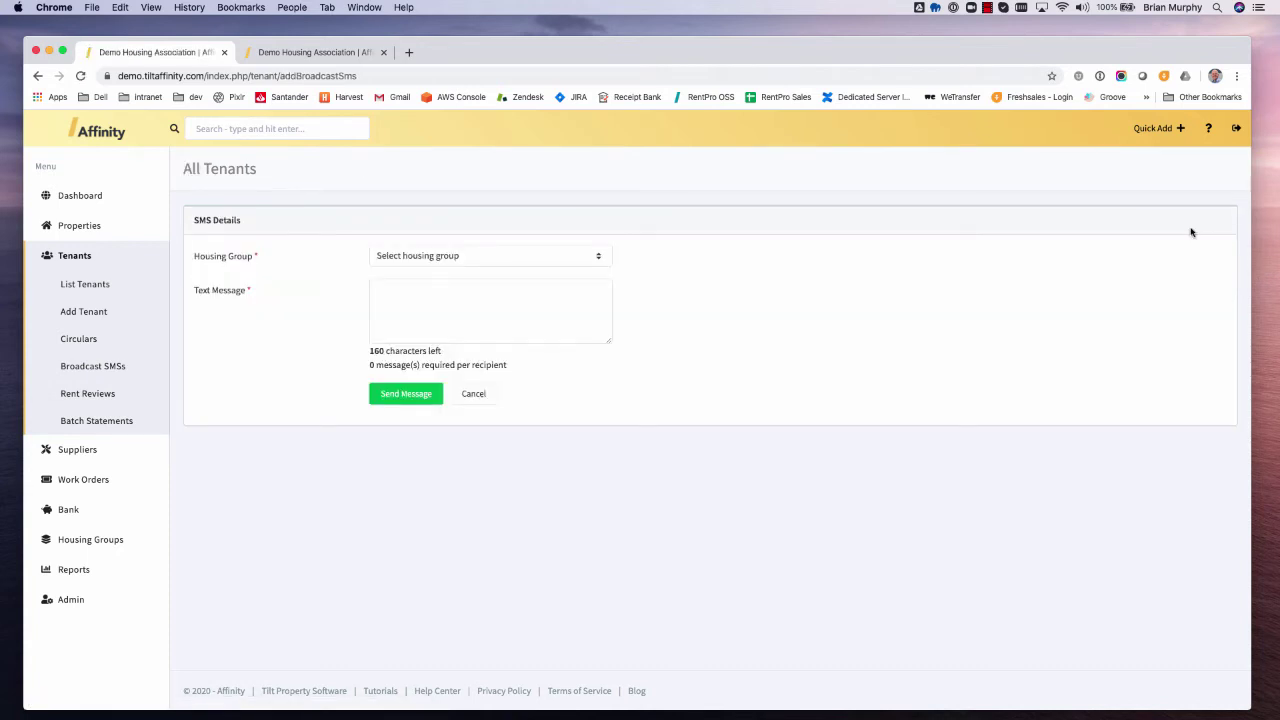
click(505, 258)
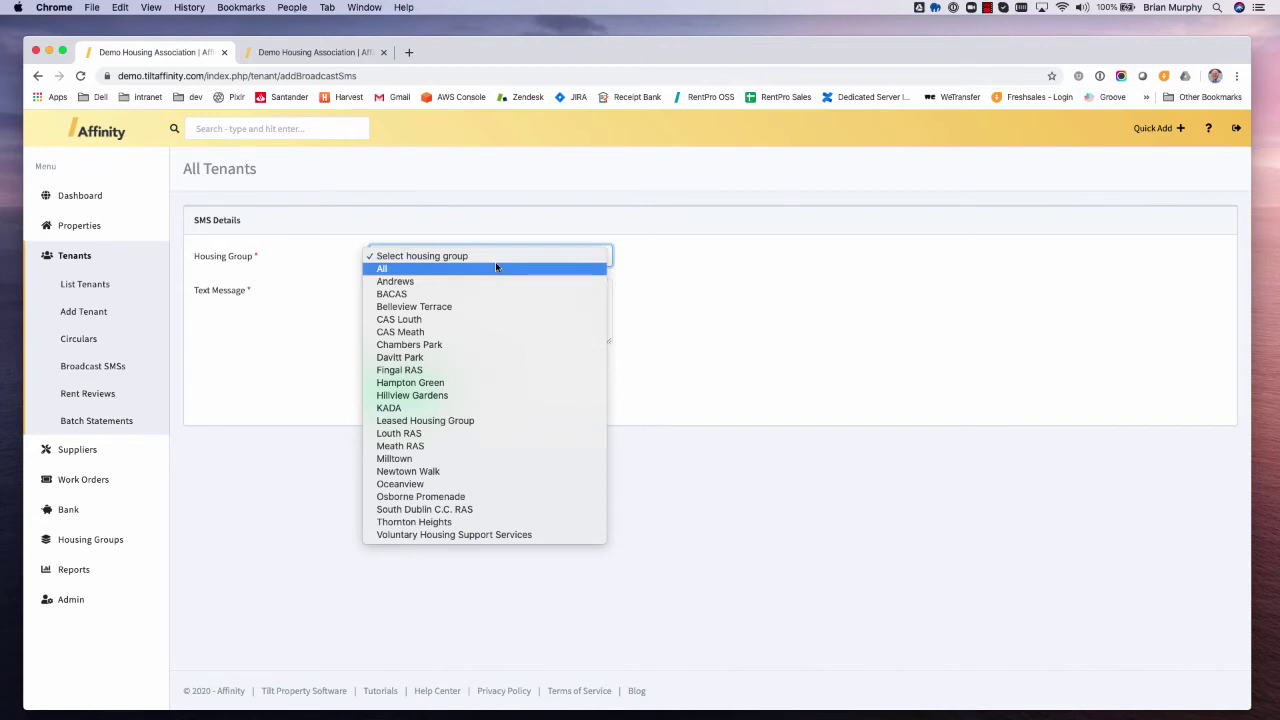
click(394, 269)
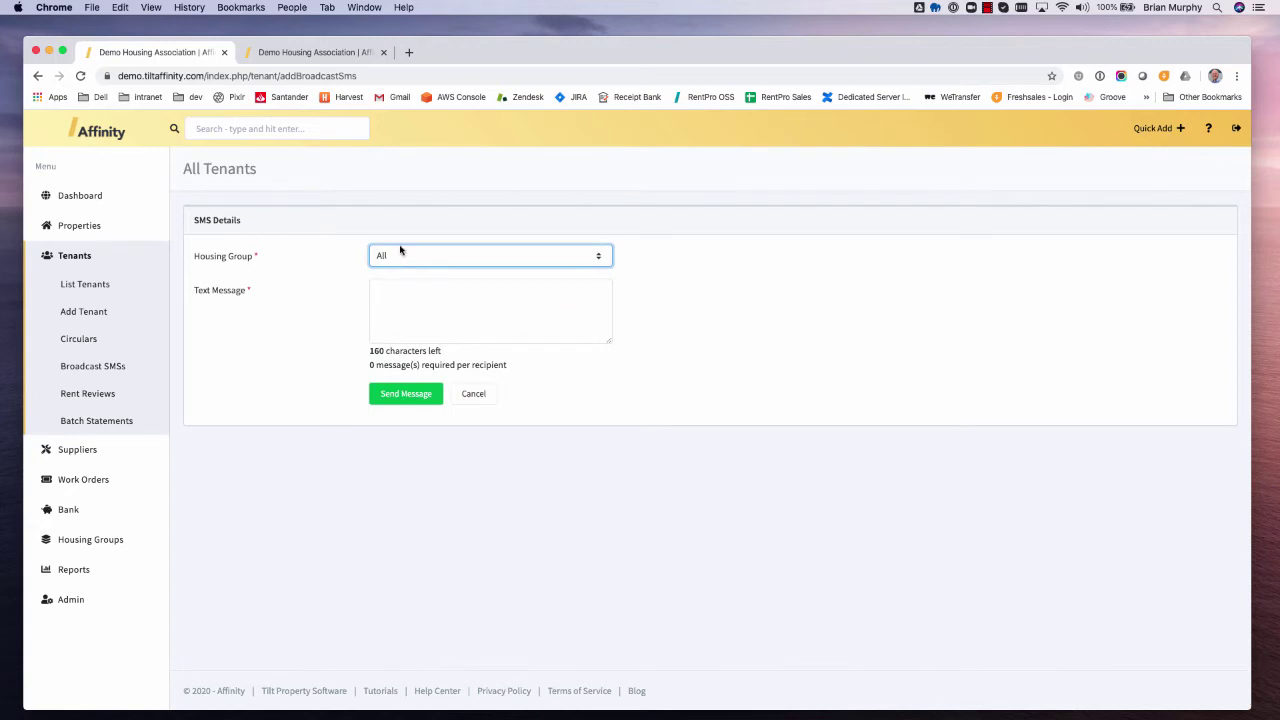
click(400, 251)
click(435, 296)
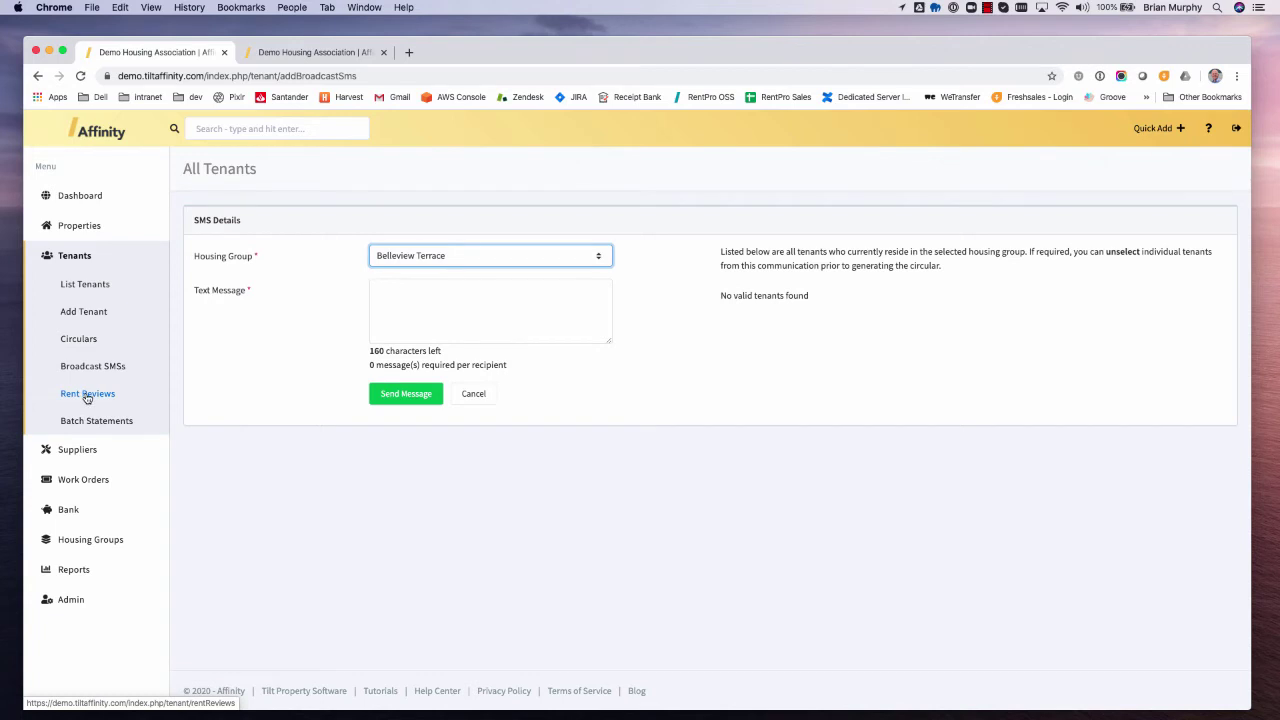
click(87, 395)
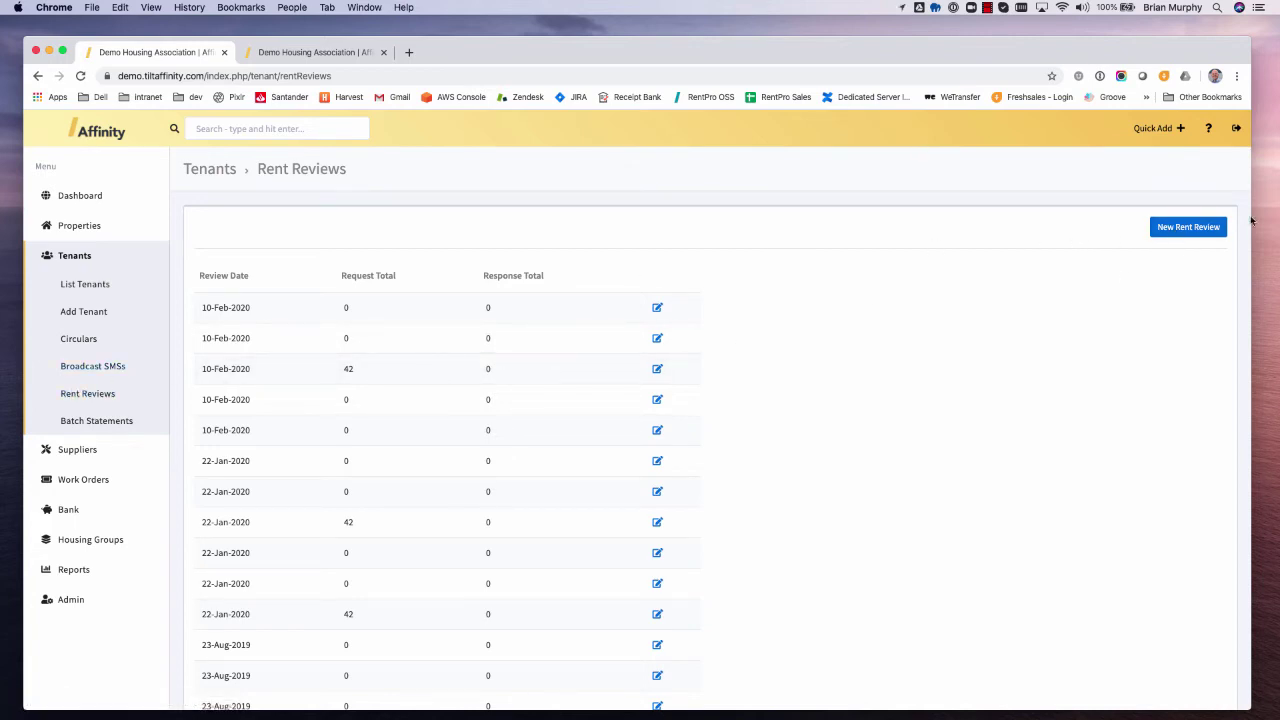
- Start a new rent review and browse its housing groups with their officers and counts
click(1191, 236)
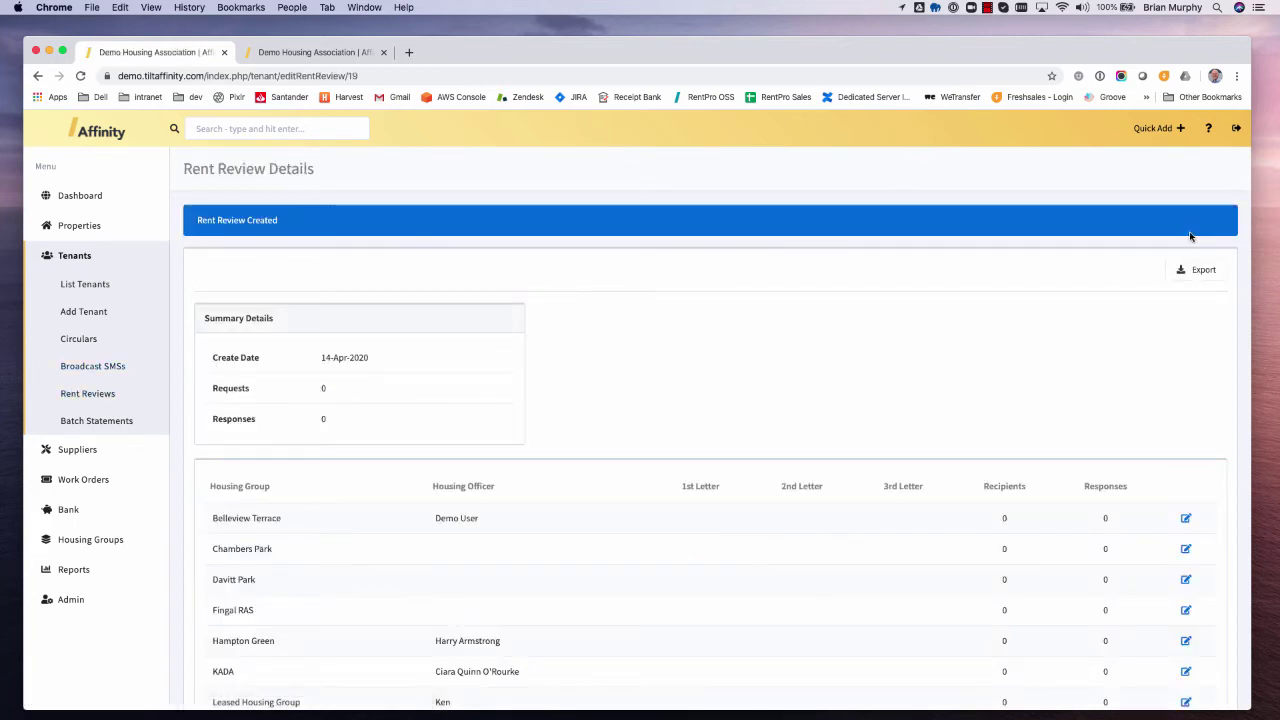
scroll(646, 386, down, 3)
scroll(646, 386, up, 2)
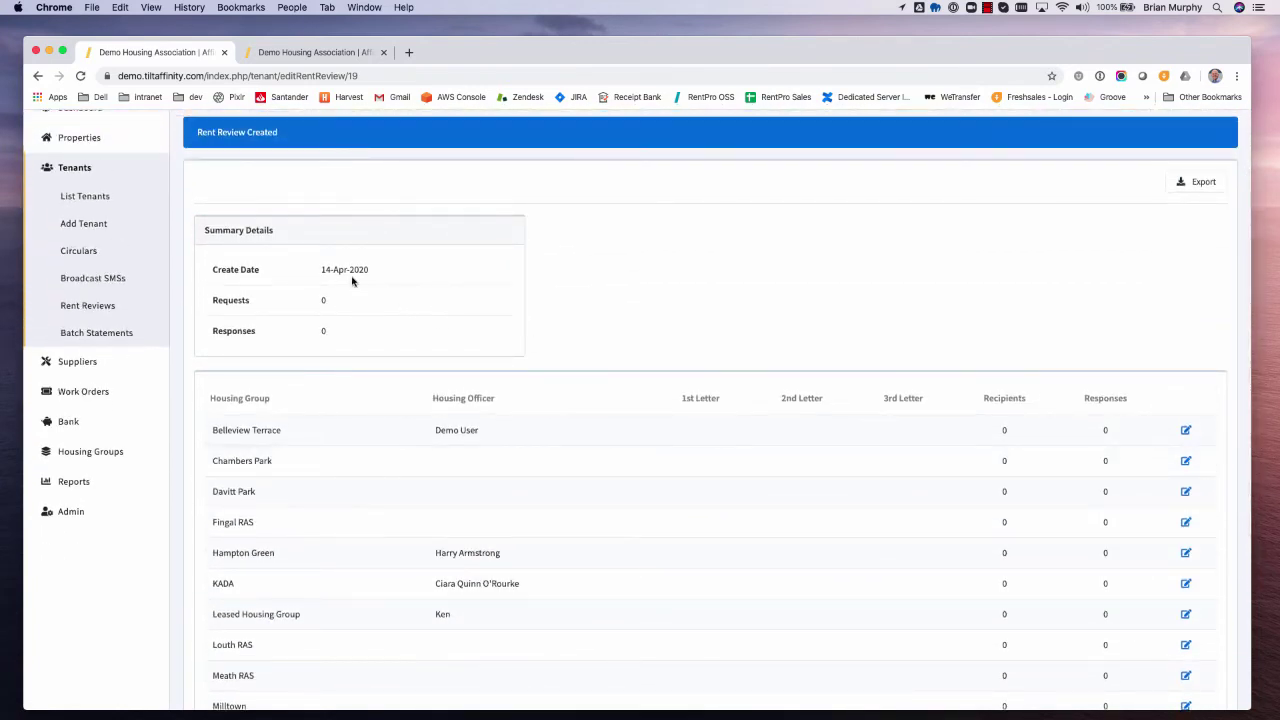
scroll(323, 271, up, 1)
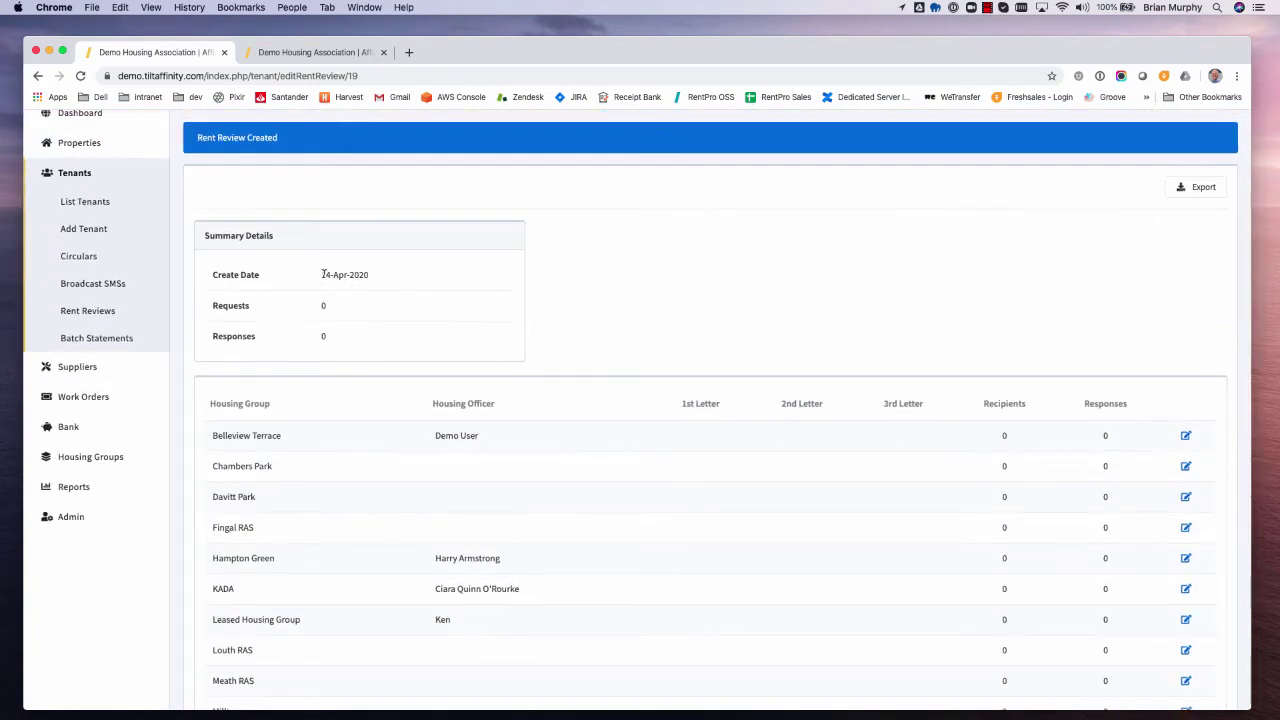
scroll(398, 601, down, 4)
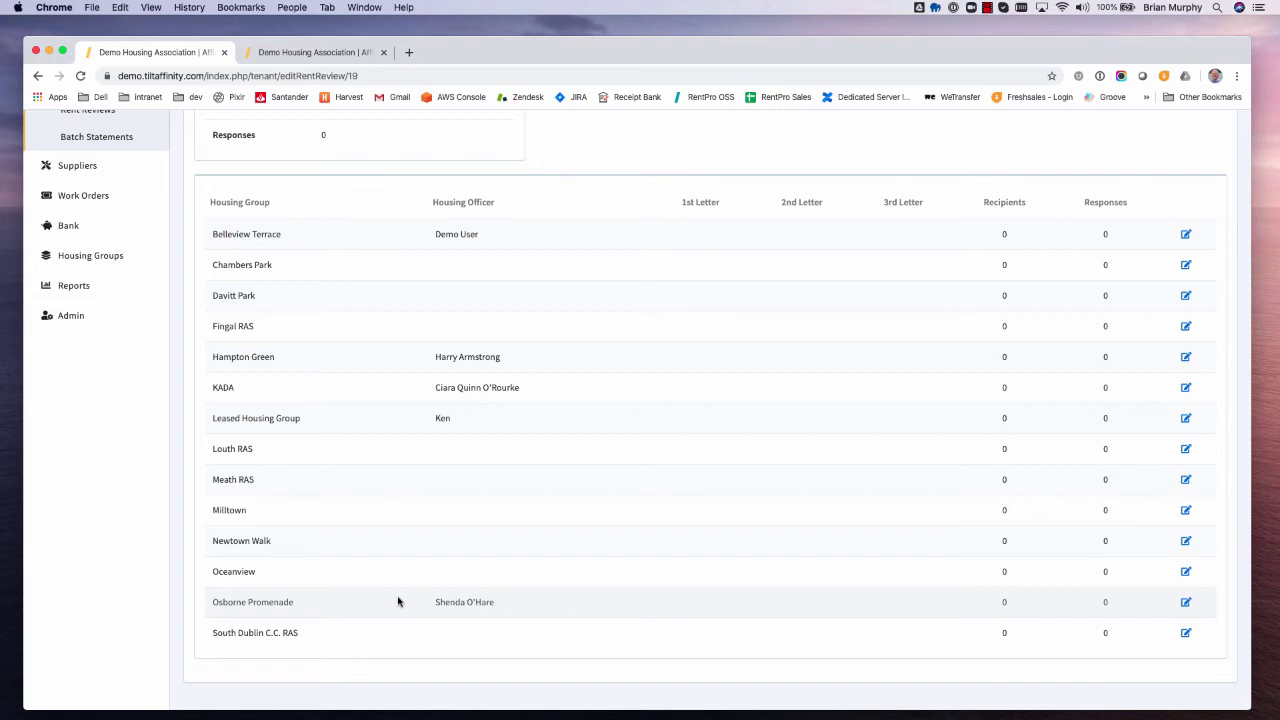
scroll(281, 317, up, 1)
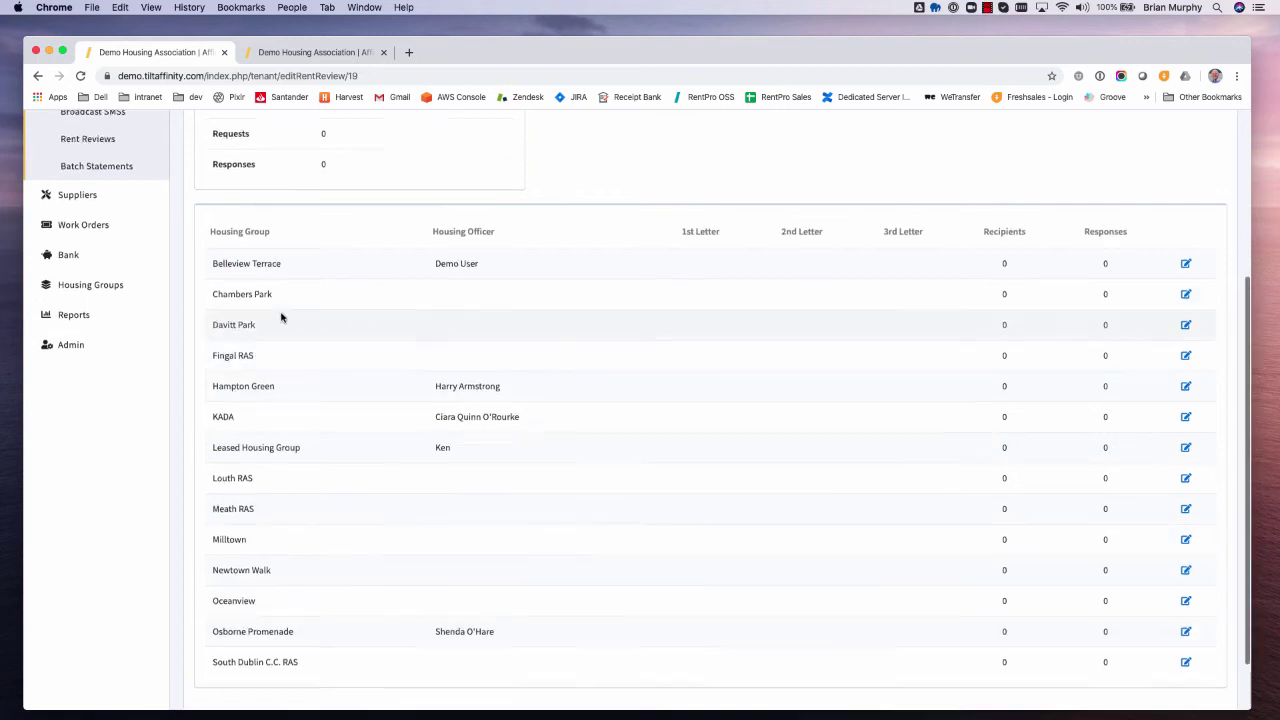
- Open Belleview Terrace's review part and generate its first letters, listing 42 tenant requests
click(1186, 272)
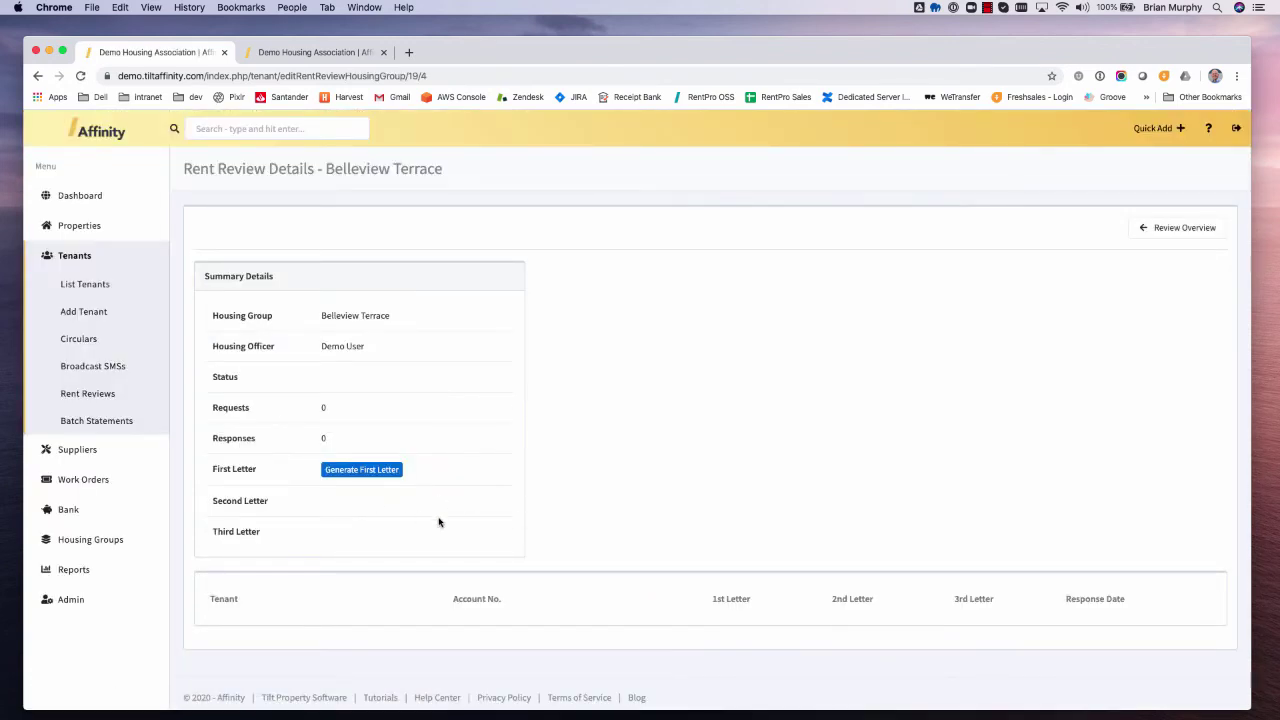
click(341, 473)
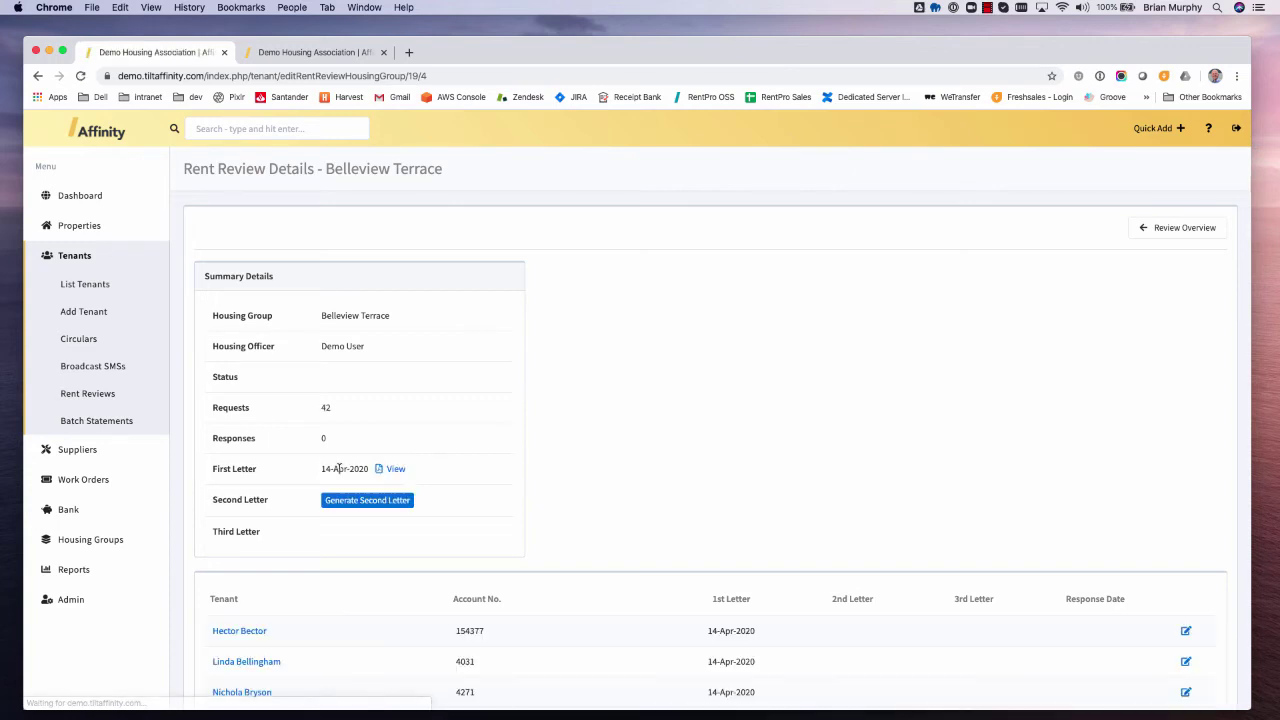
scroll(652, 544, down, 1)
scroll(652, 544, down, 5)
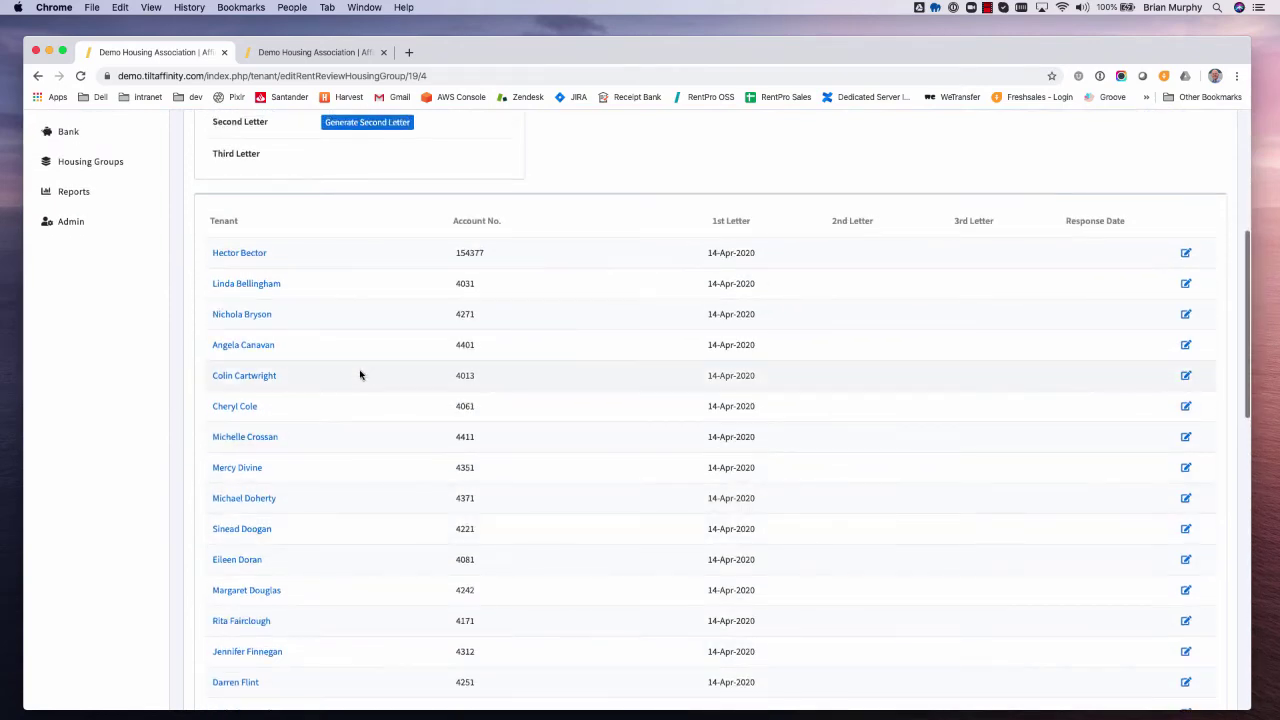
scroll(375, 495, down, 5)
scroll(366, 498, up, 10)
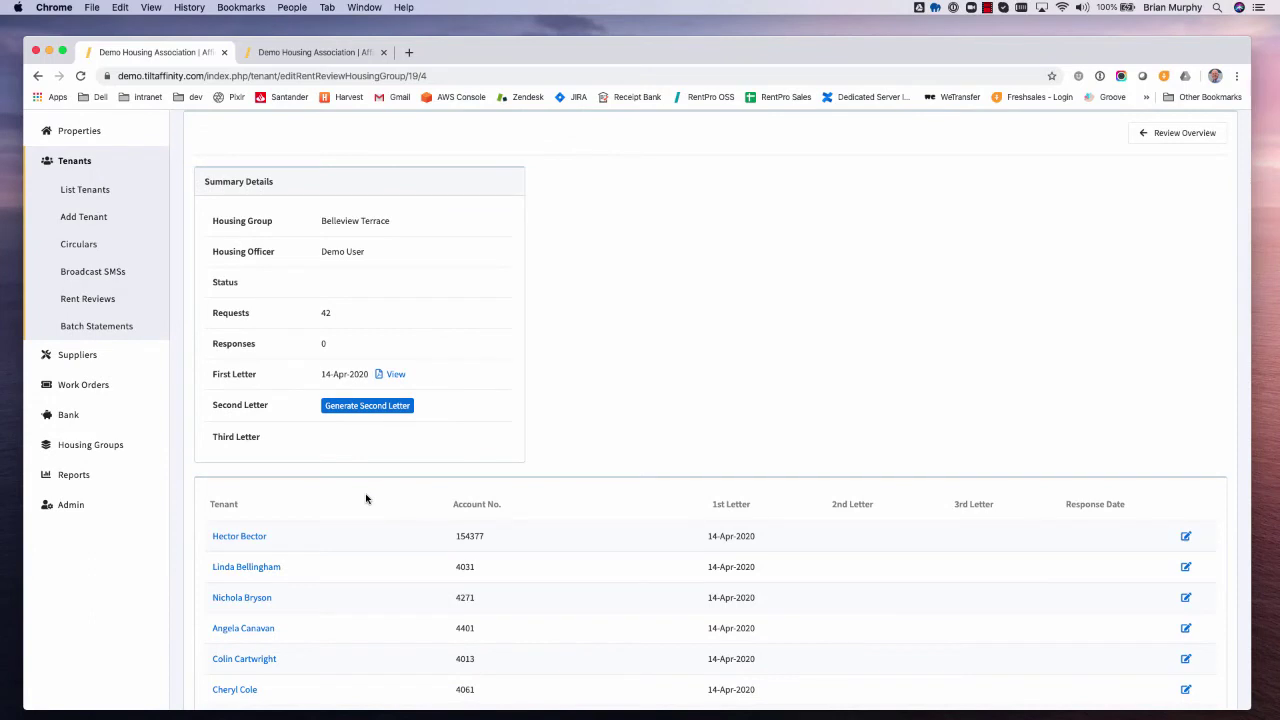
click(393, 376)
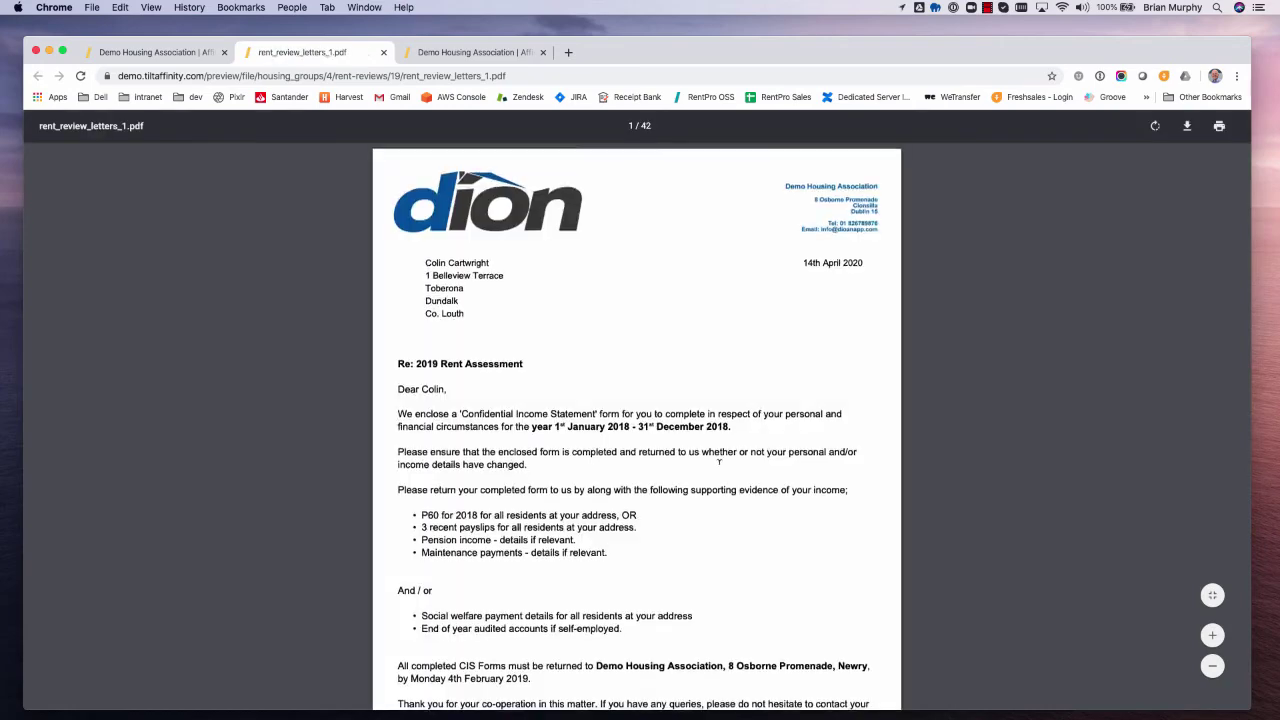
scroll(718, 468, down, 3)
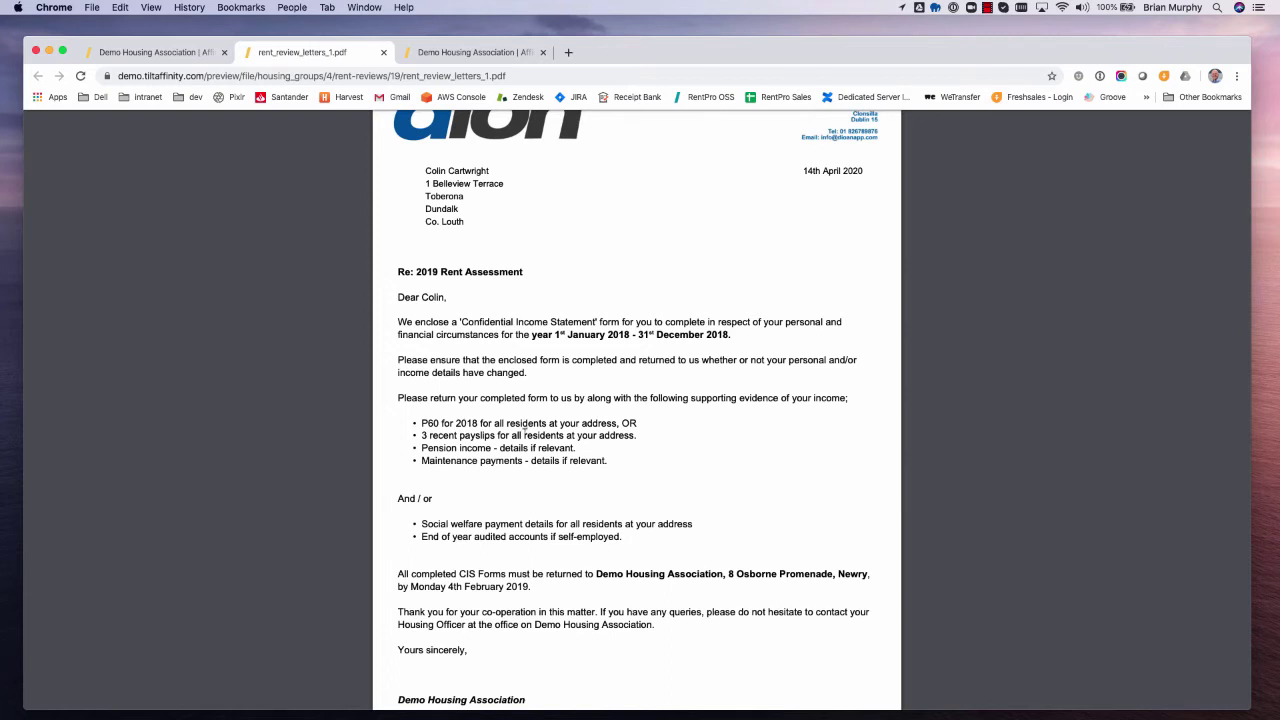
drag(444, 424, 518, 461)
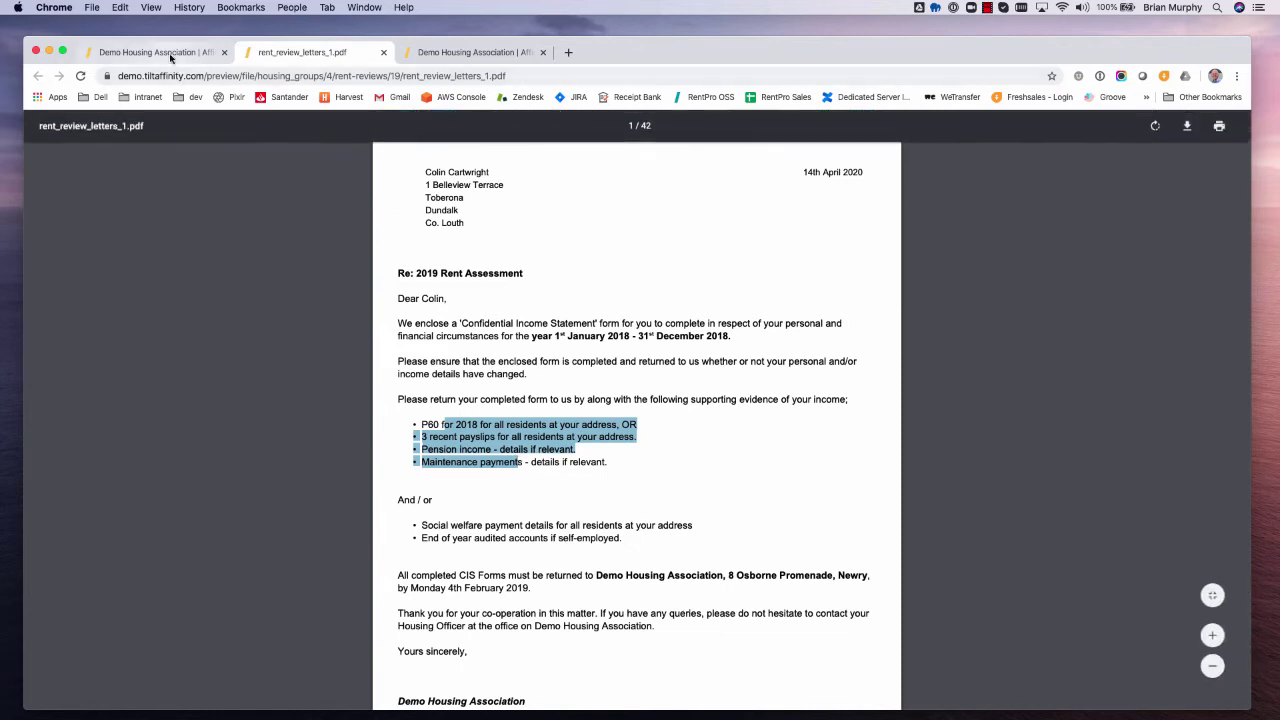
click(383, 52)
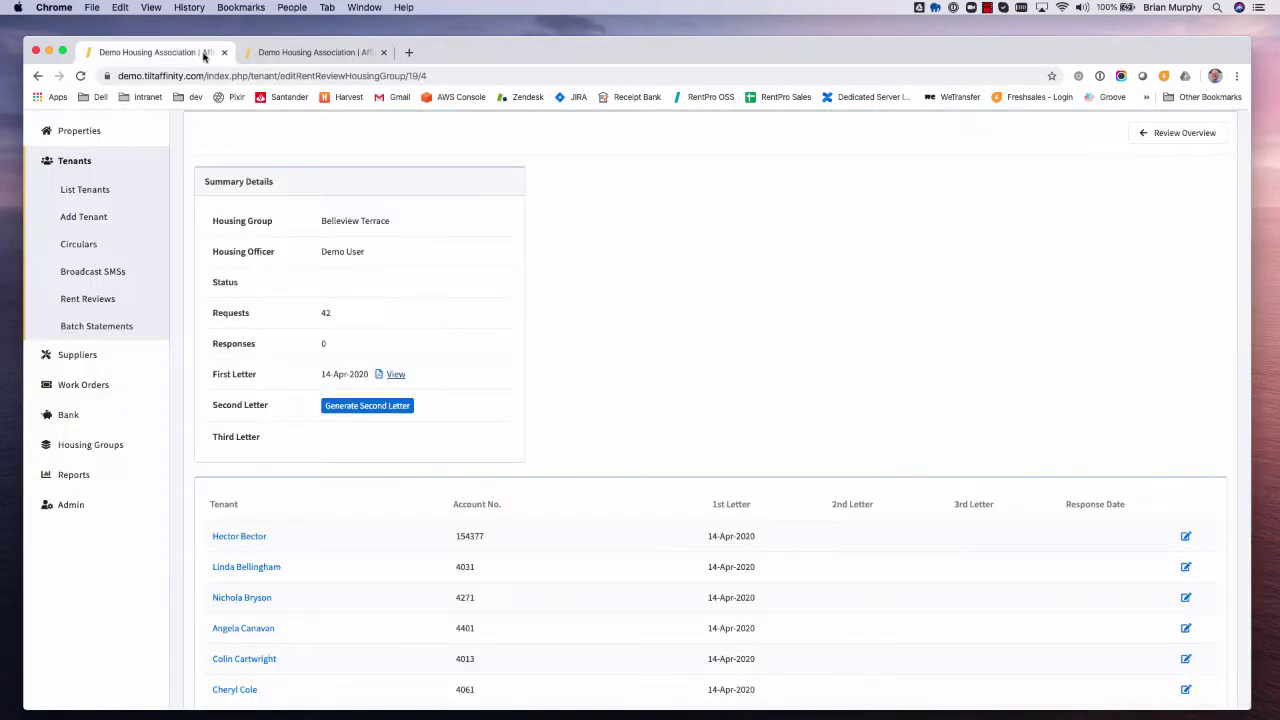
- Save 14-Apr-2020 response dates for the fourth-listed tenant and one further tenant
scroll(834, 323, down, 3)
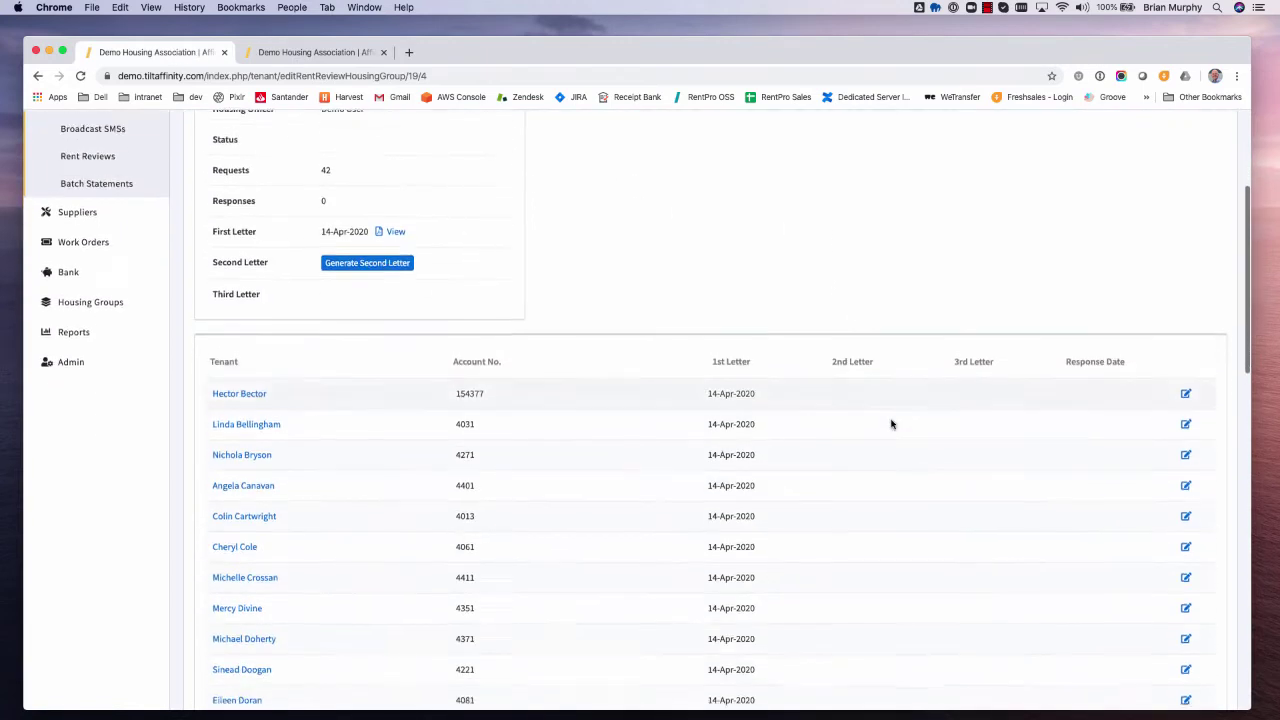
click(1185, 482)
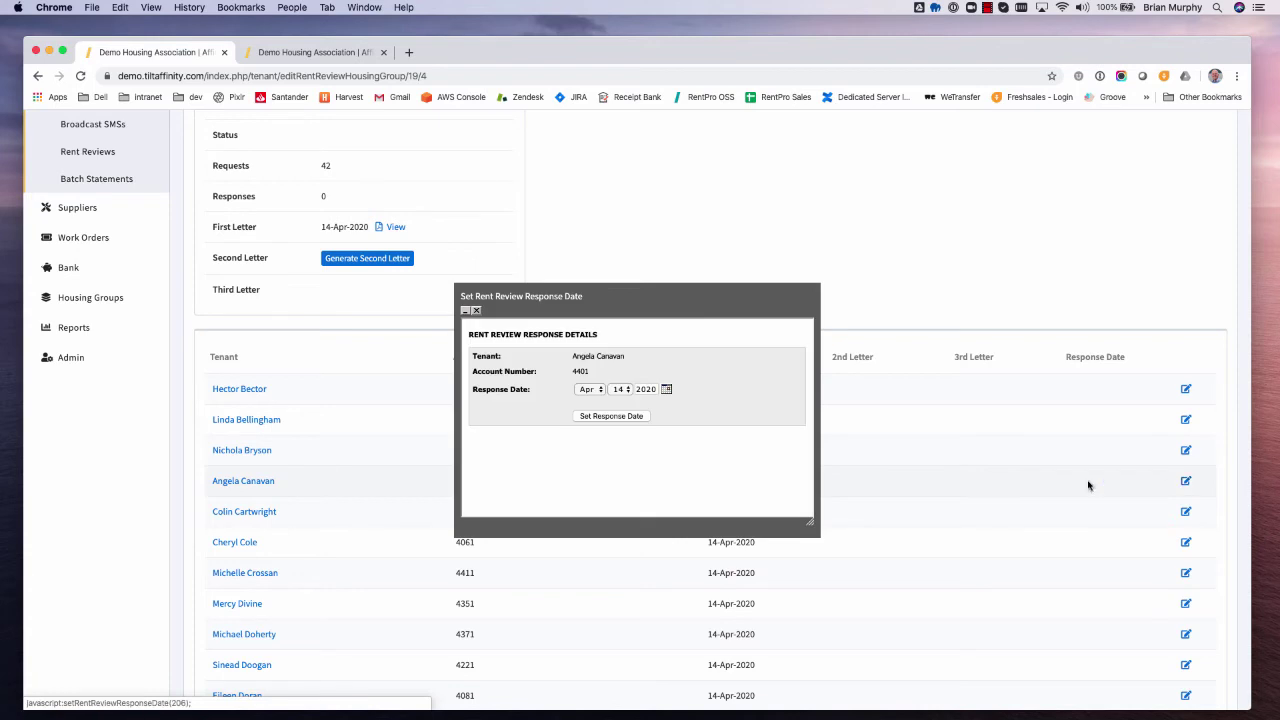
click(628, 418)
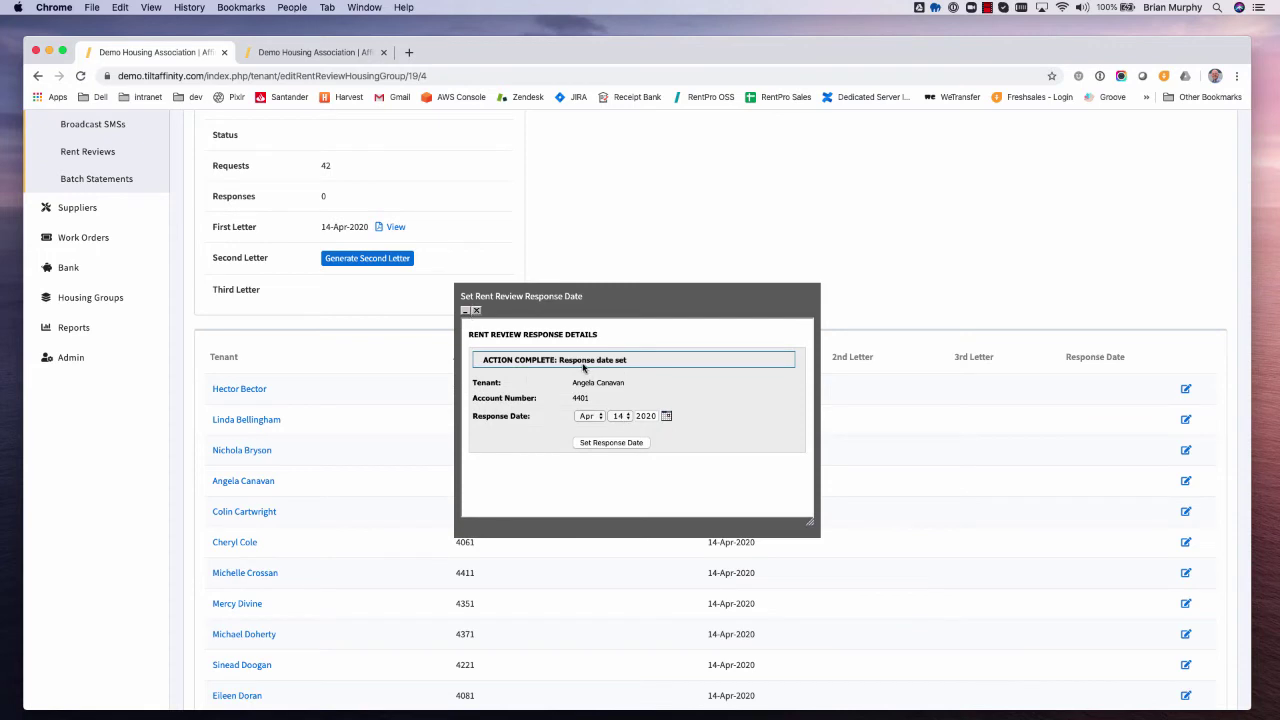
click(476, 311)
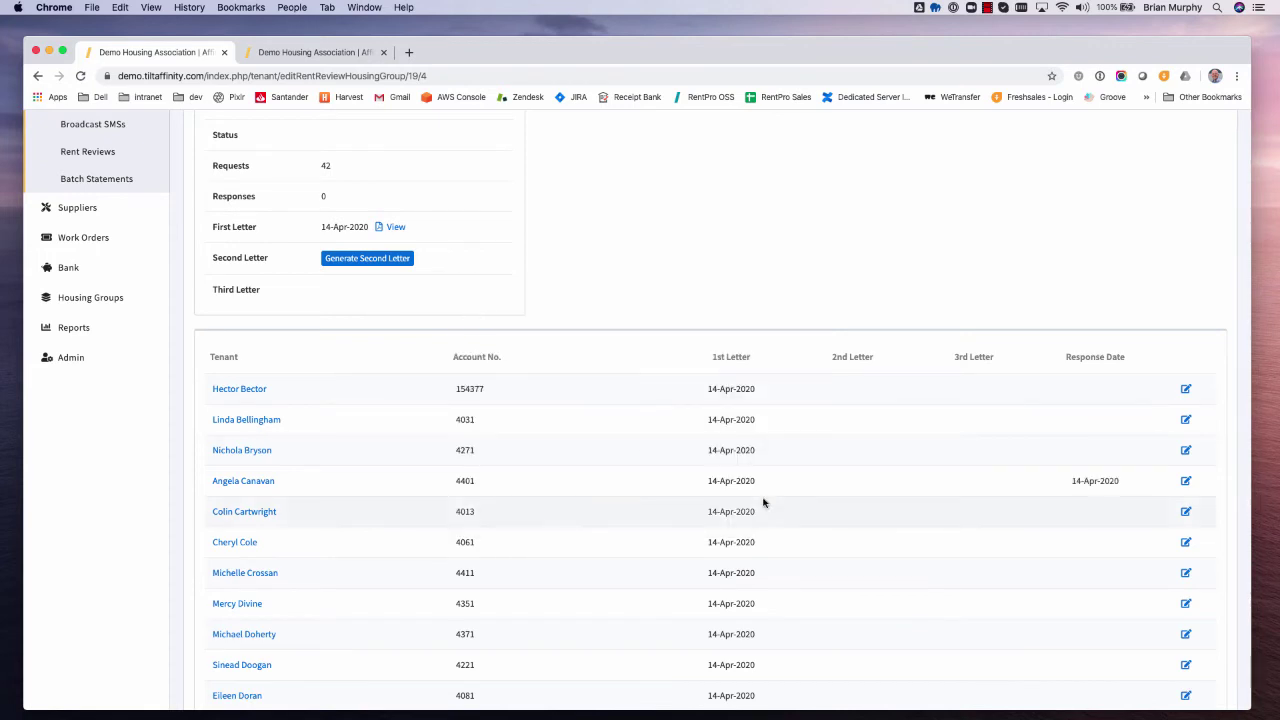
drag(1072, 483, 1132, 486)
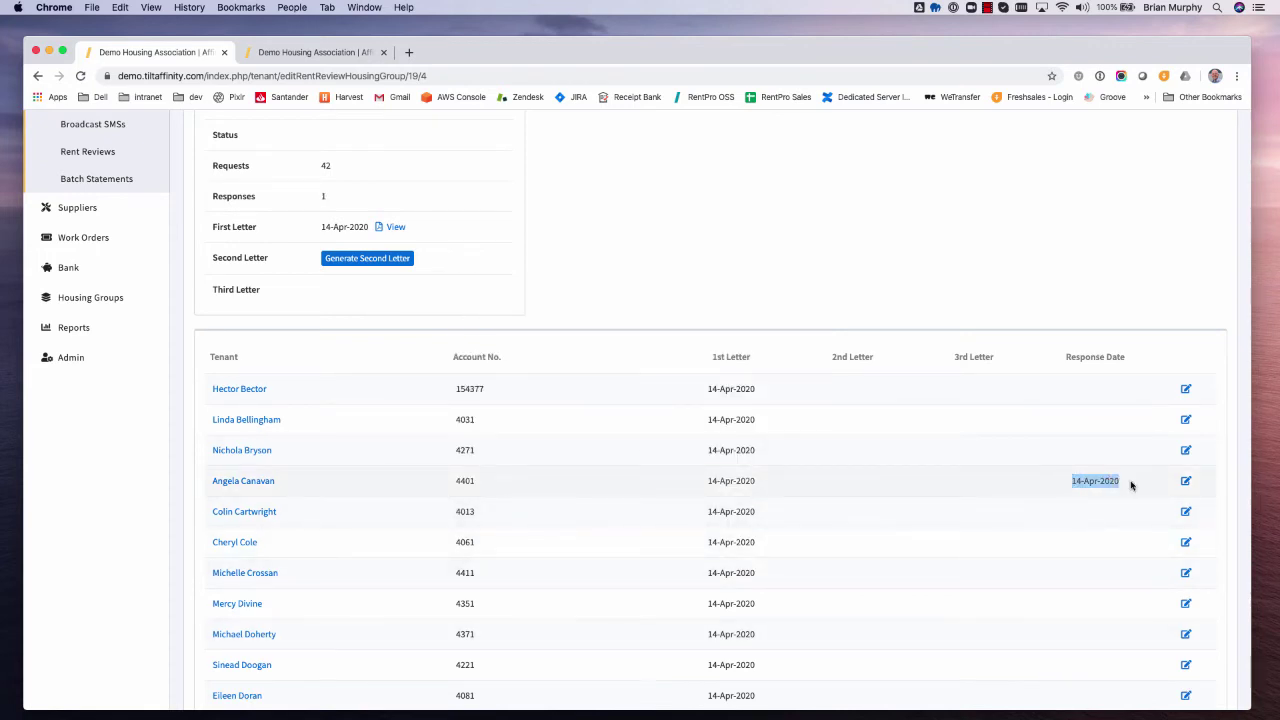
scroll(1108, 563, down, 3)
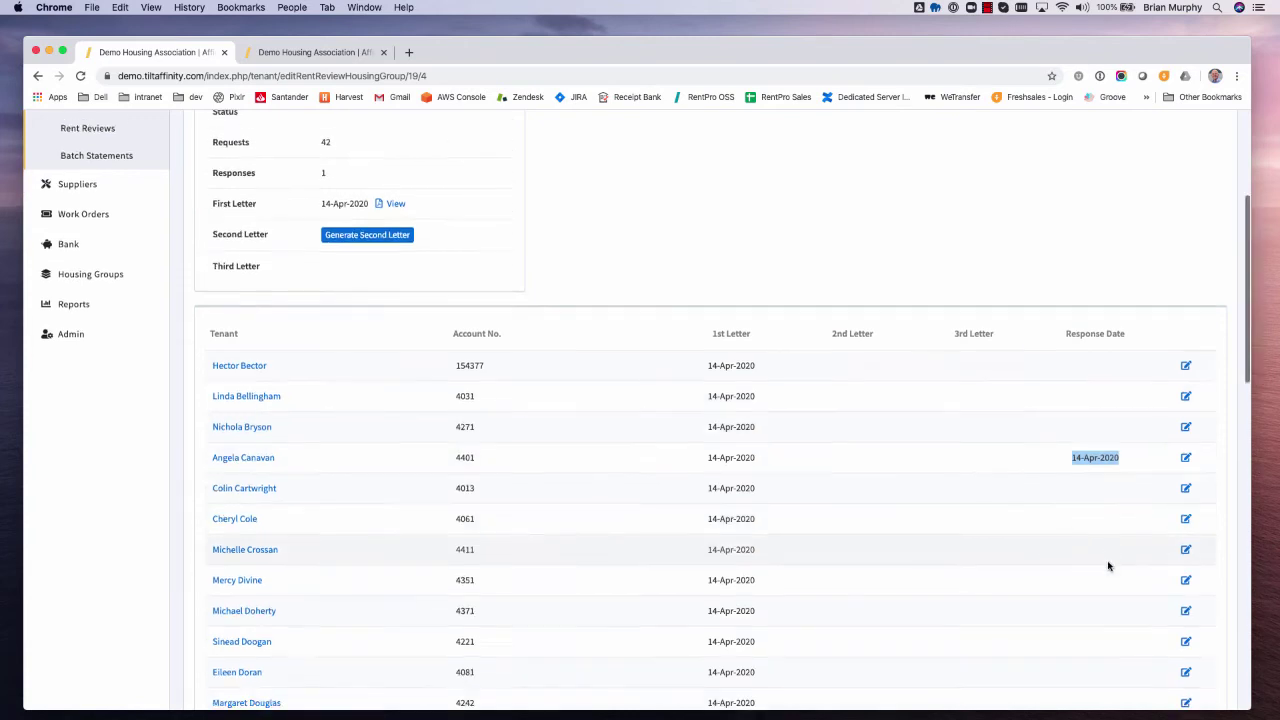
click(1186, 539)
click(646, 424)
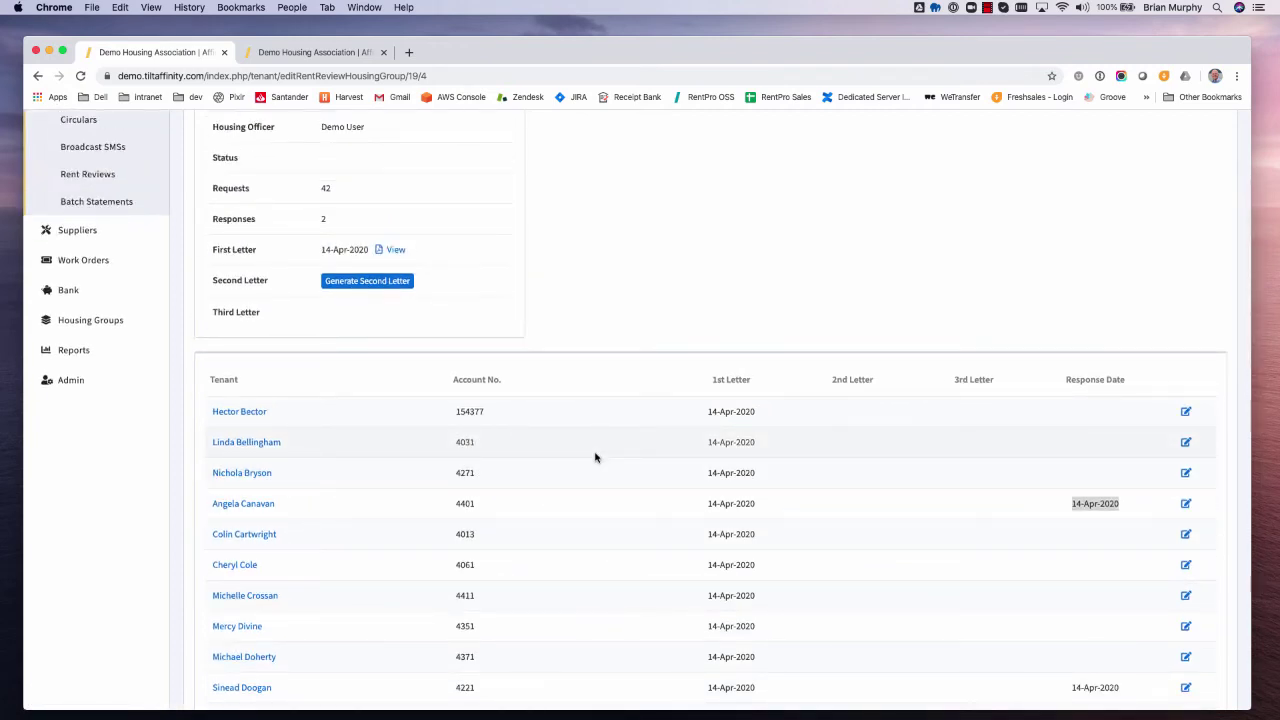
- Generate the second rent review letters, look through rent_review_letters_2.pdf, and close it
click(357, 283)
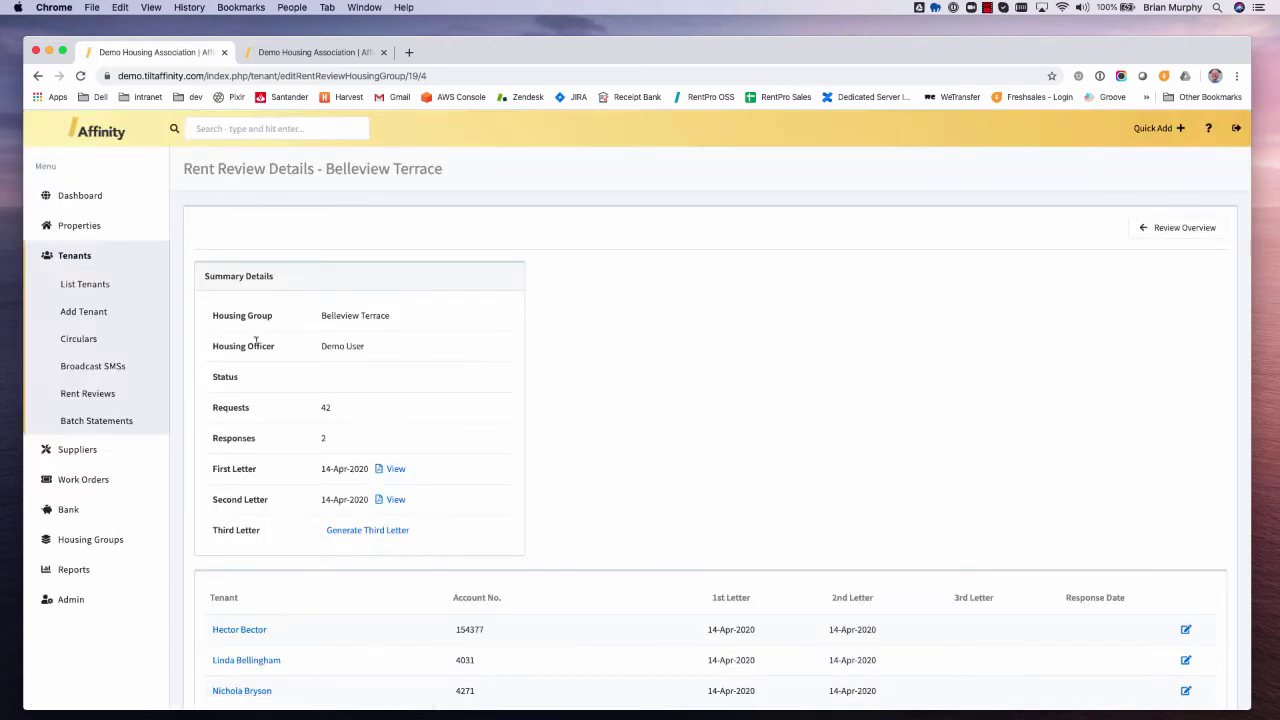
scroll(643, 471, down, 1)
click(389, 446)
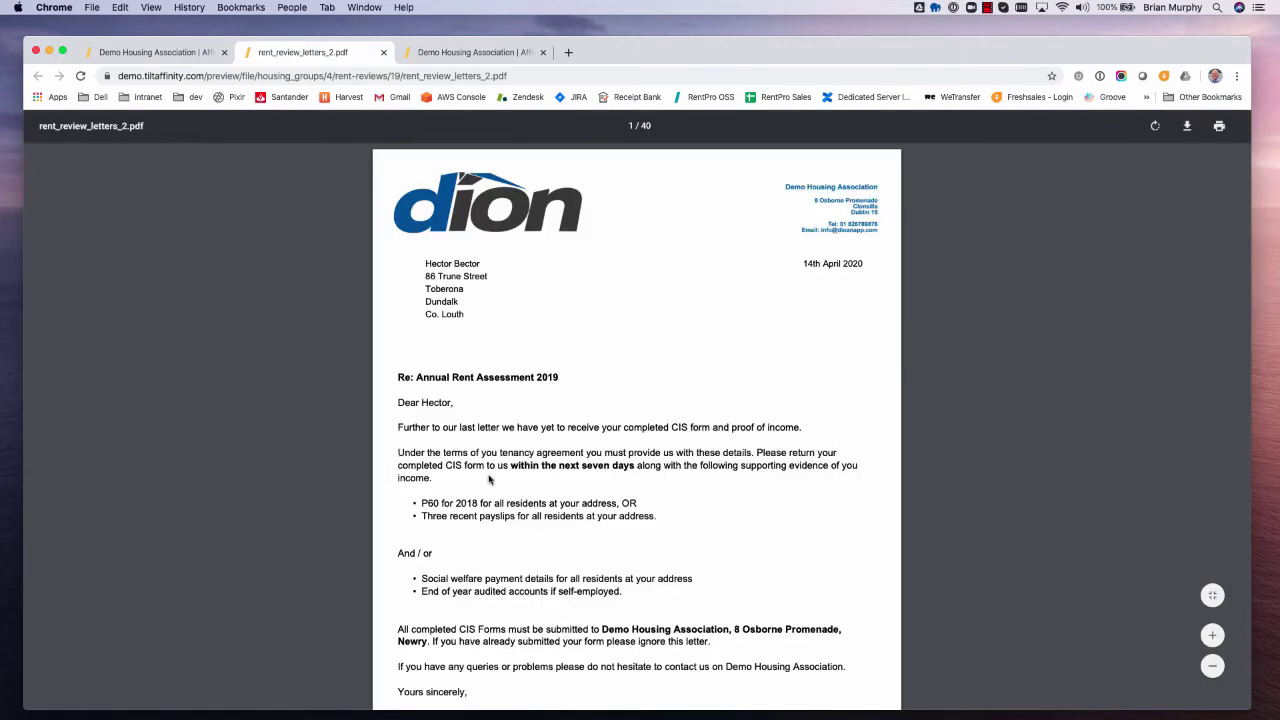
scroll(486, 485, down, 4)
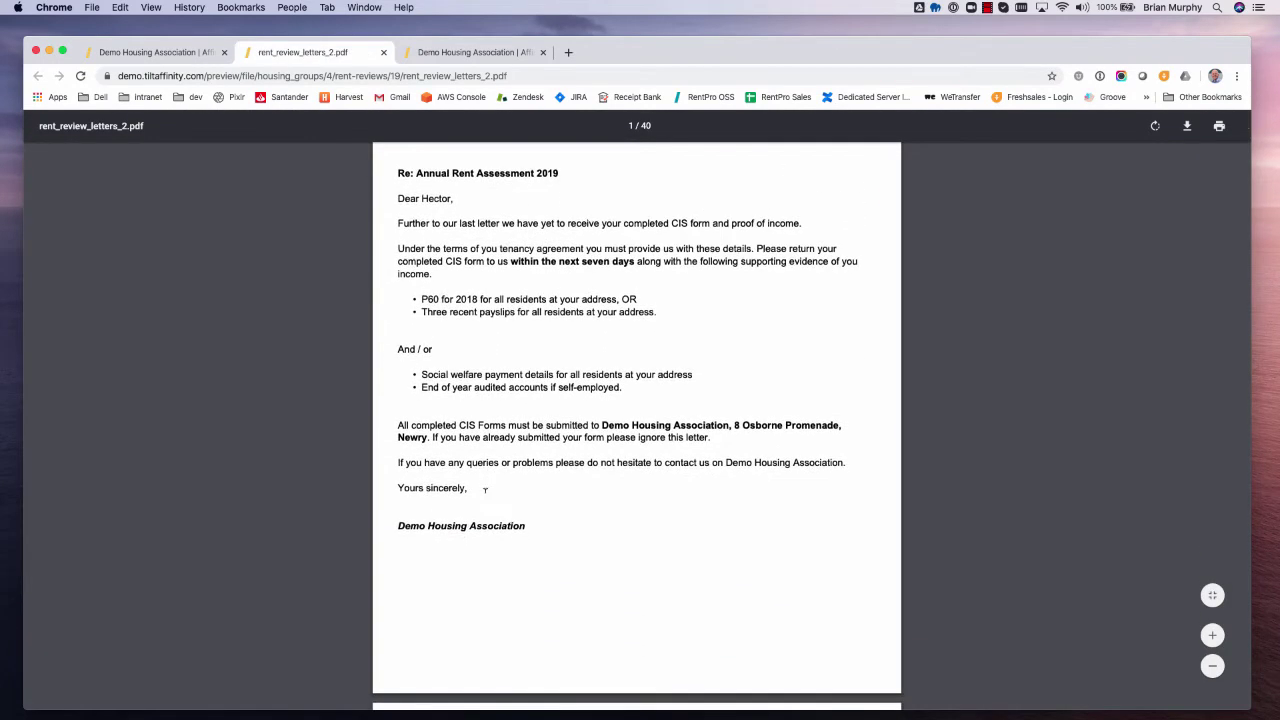
scroll(485, 489, down, 12)
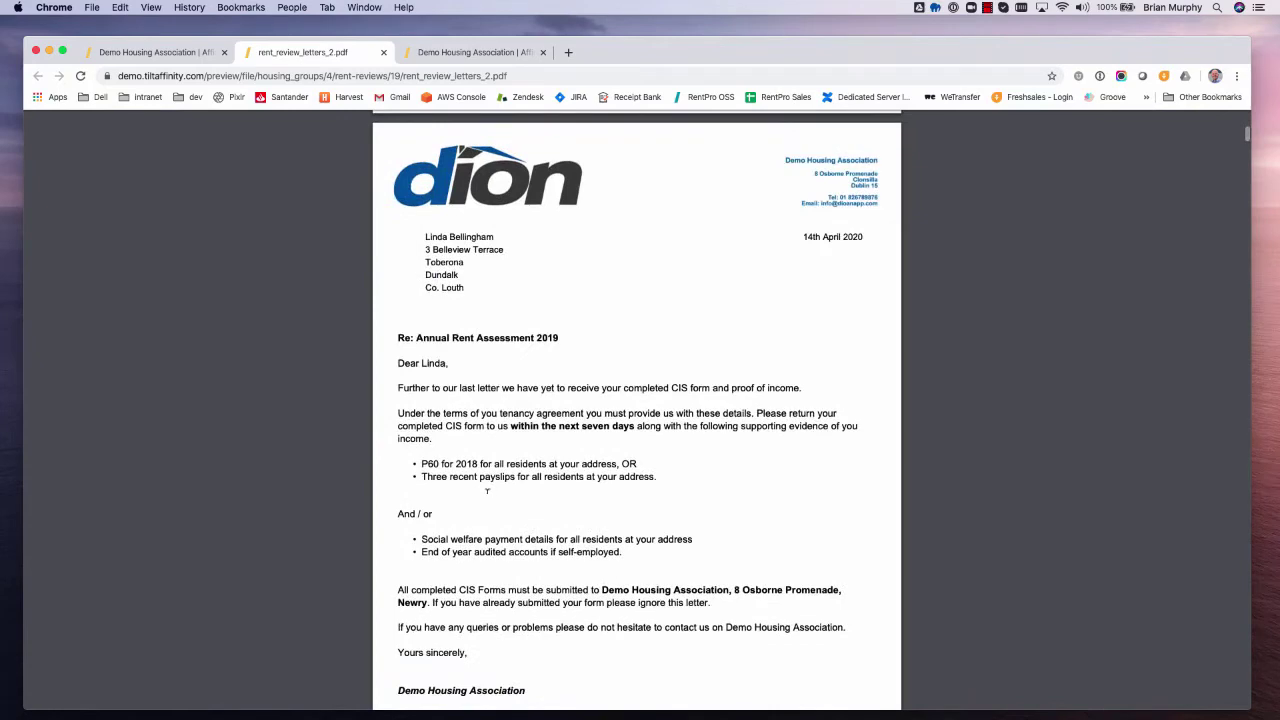
scroll(487, 491, down, 3)
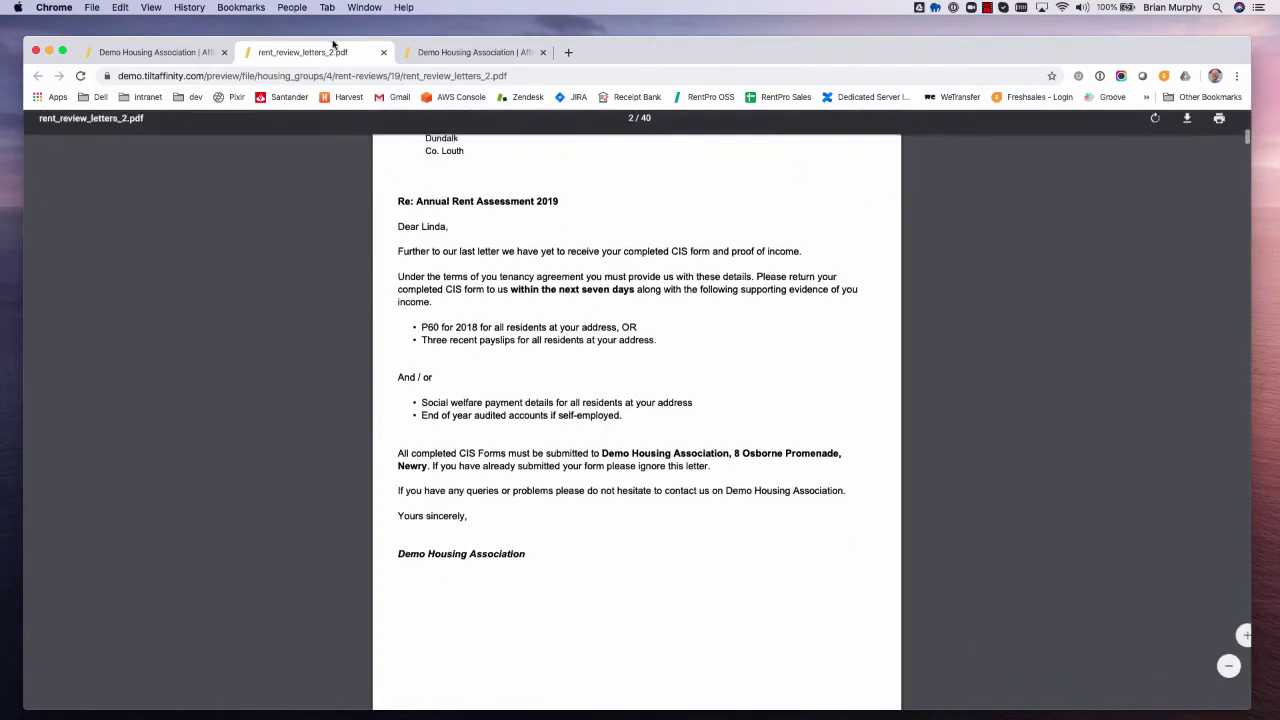
click(384, 52)
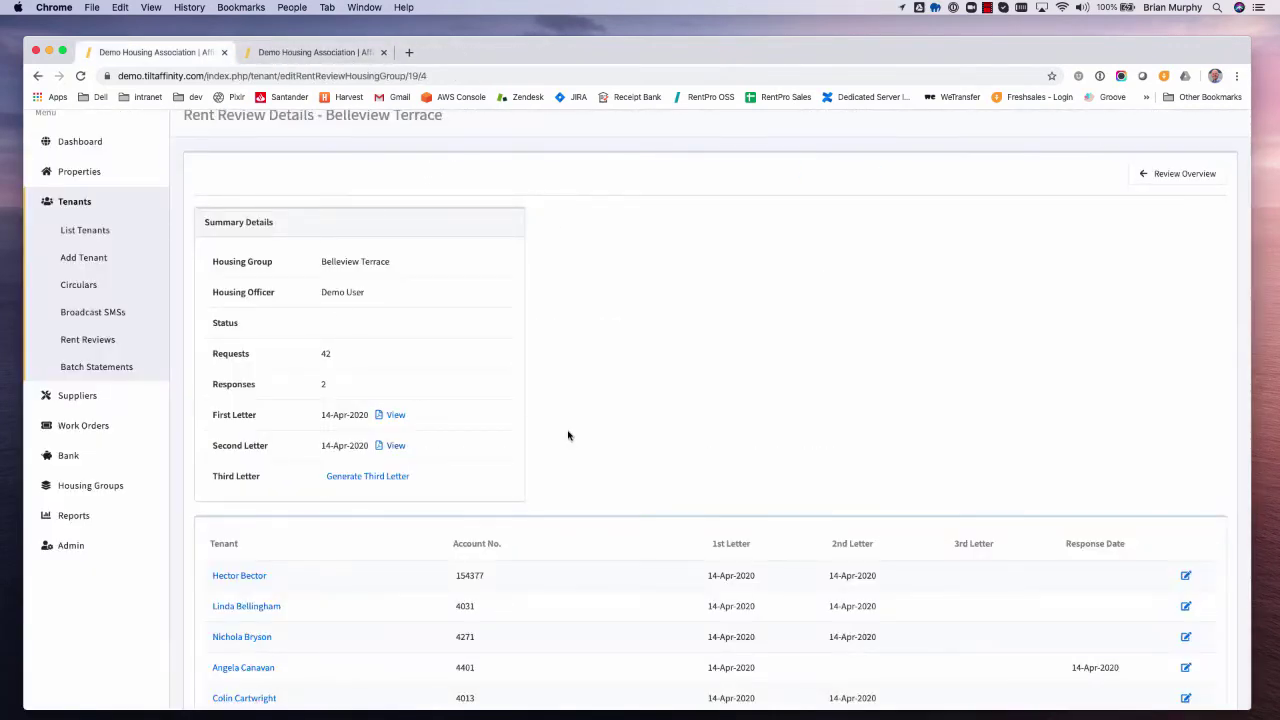
- Generate and preview the third Final Reminder letters, then go back to Review Overview
click(389, 478)
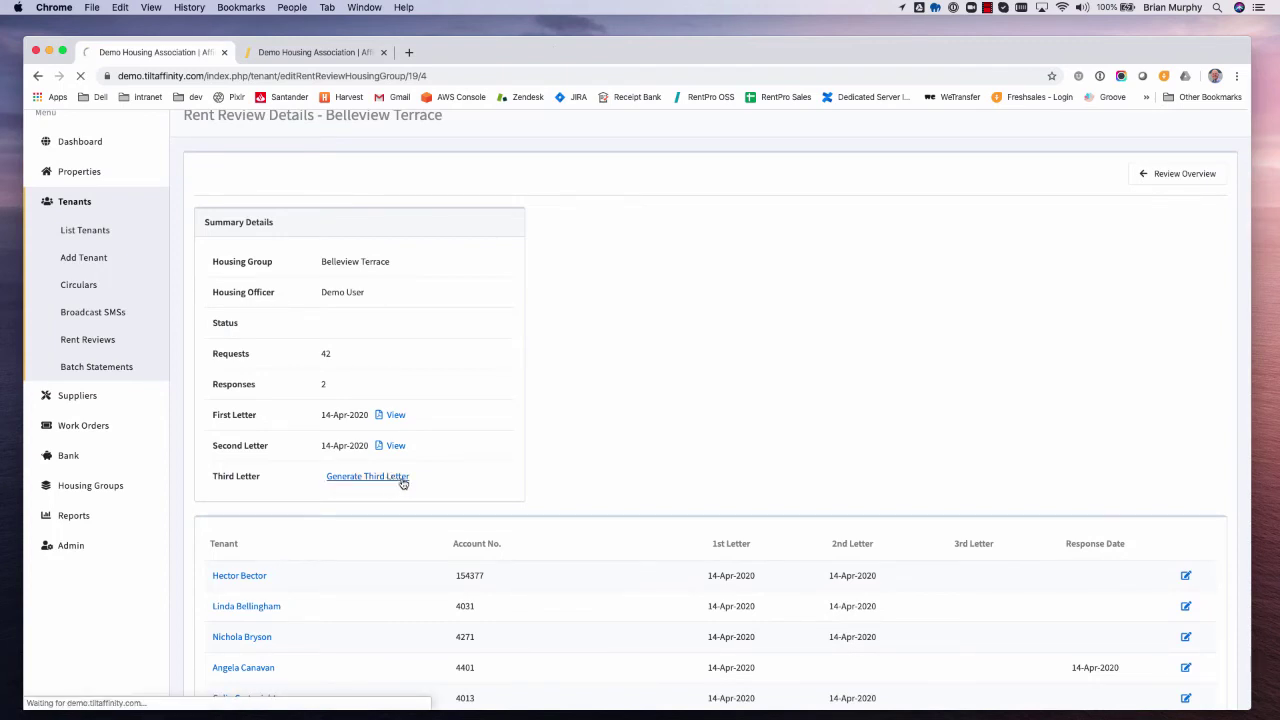
click(387, 531)
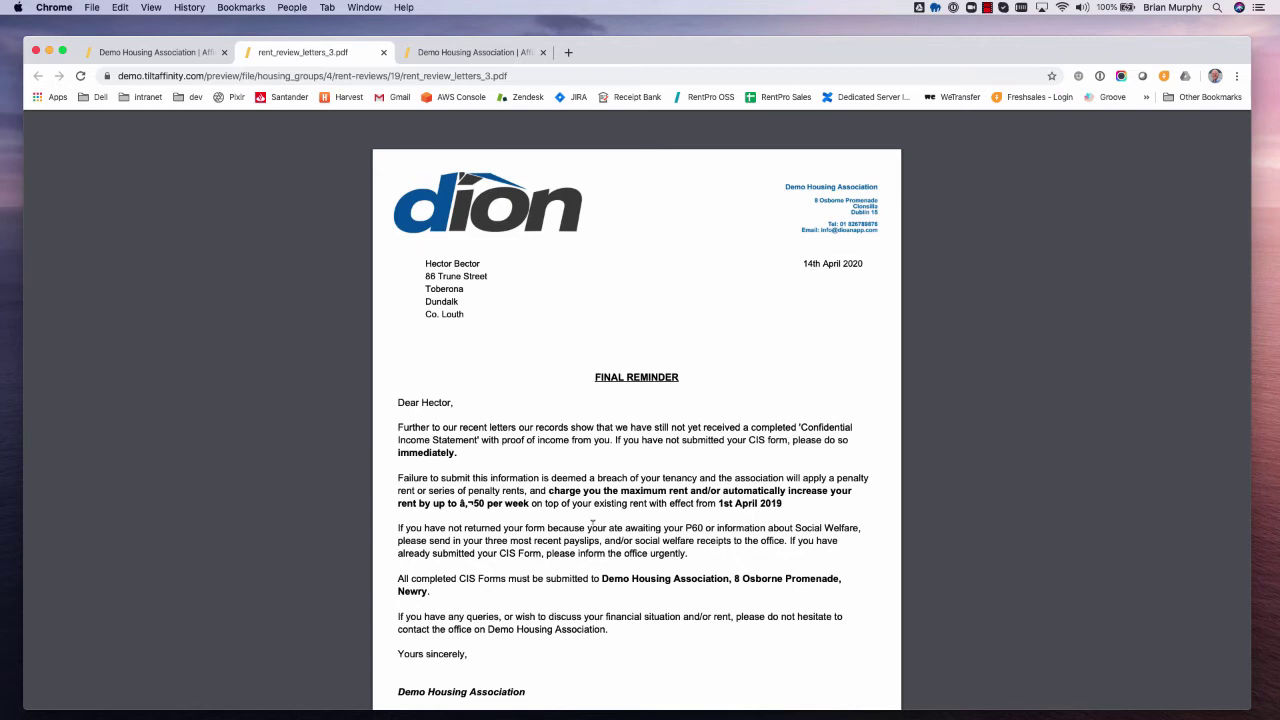
key(super+w)
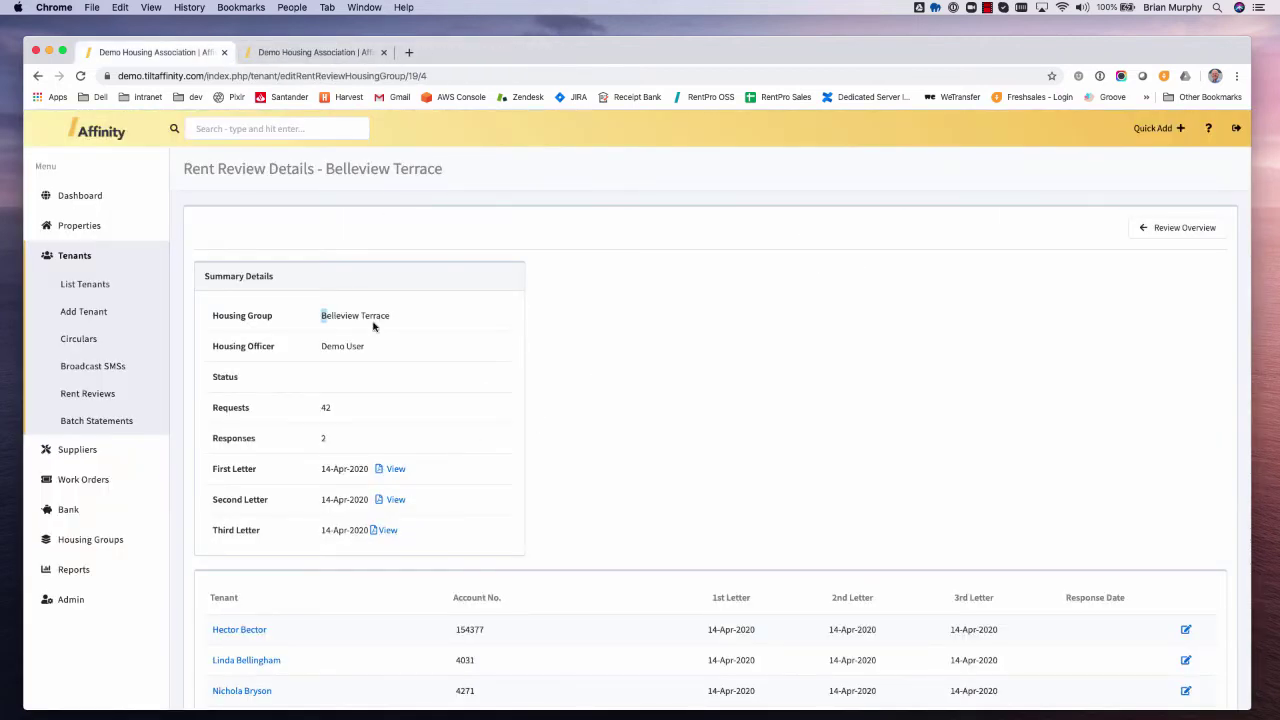
drag(321, 315, 406, 328)
click(1192, 230)
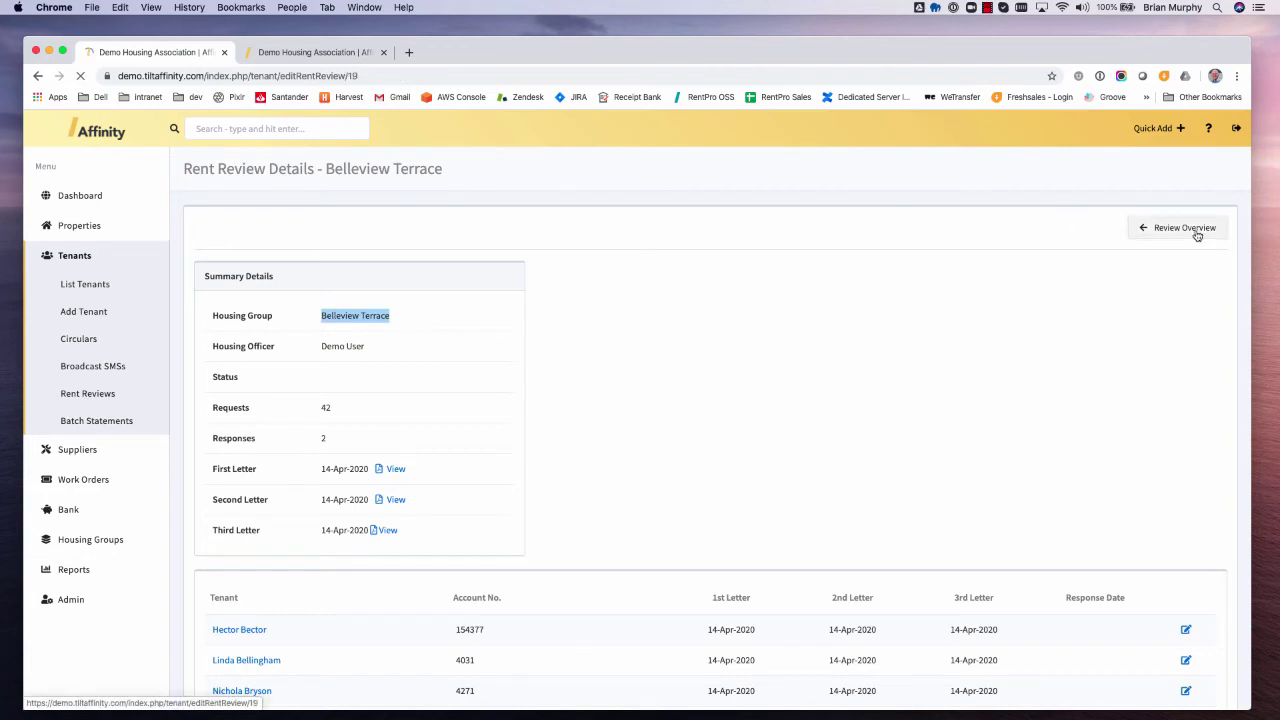
- Export the all-groups rent review data to CSV and open the download's options menu
scroll(563, 557, down, 3)
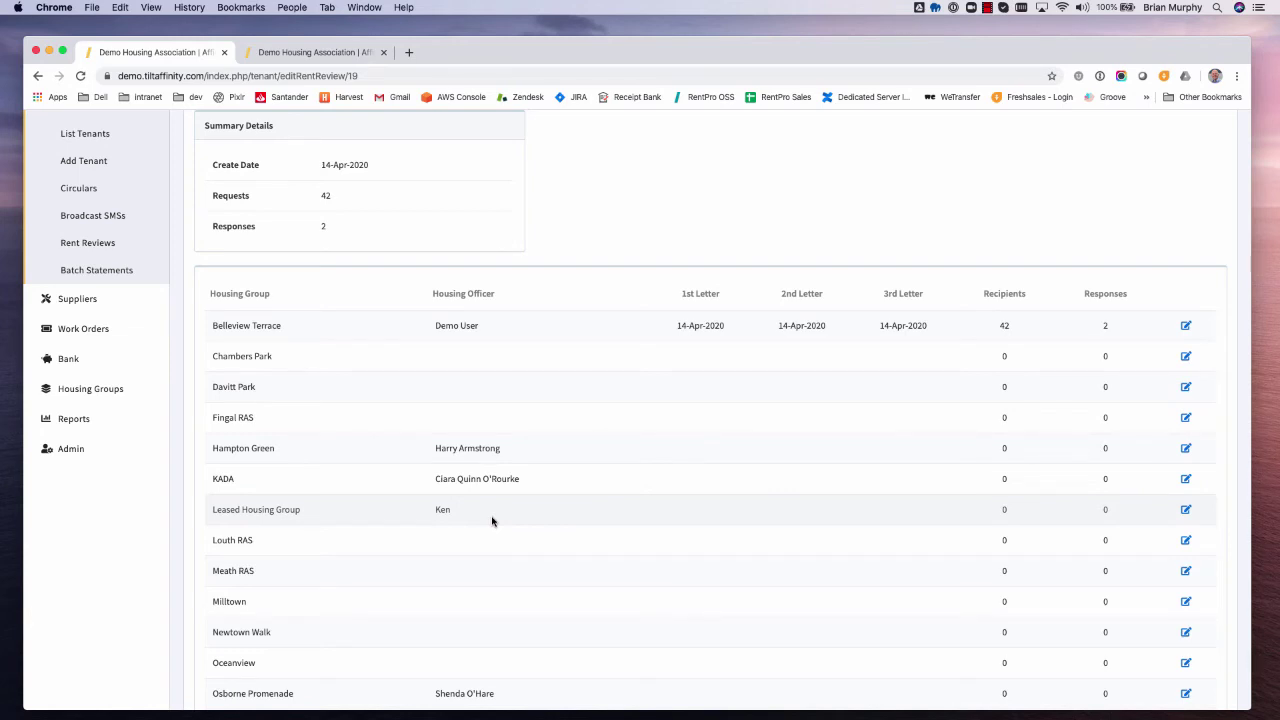
scroll(492, 521, up, 3)
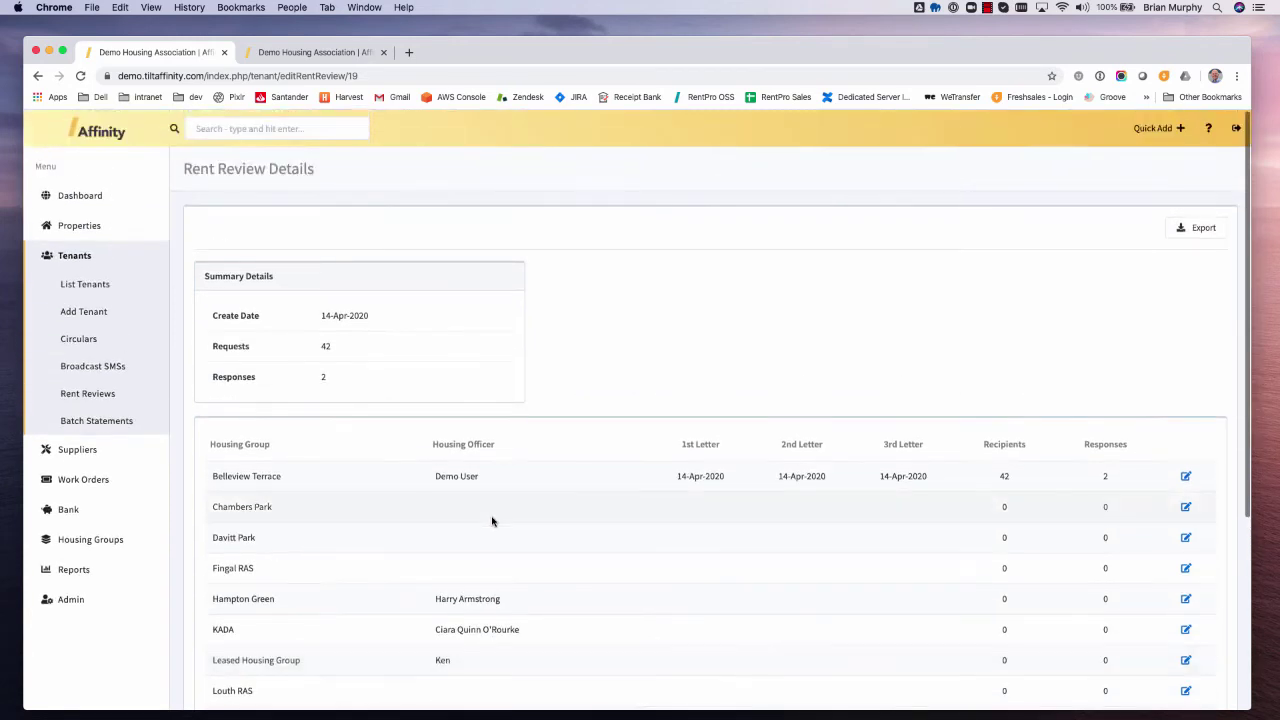
click(1190, 230)
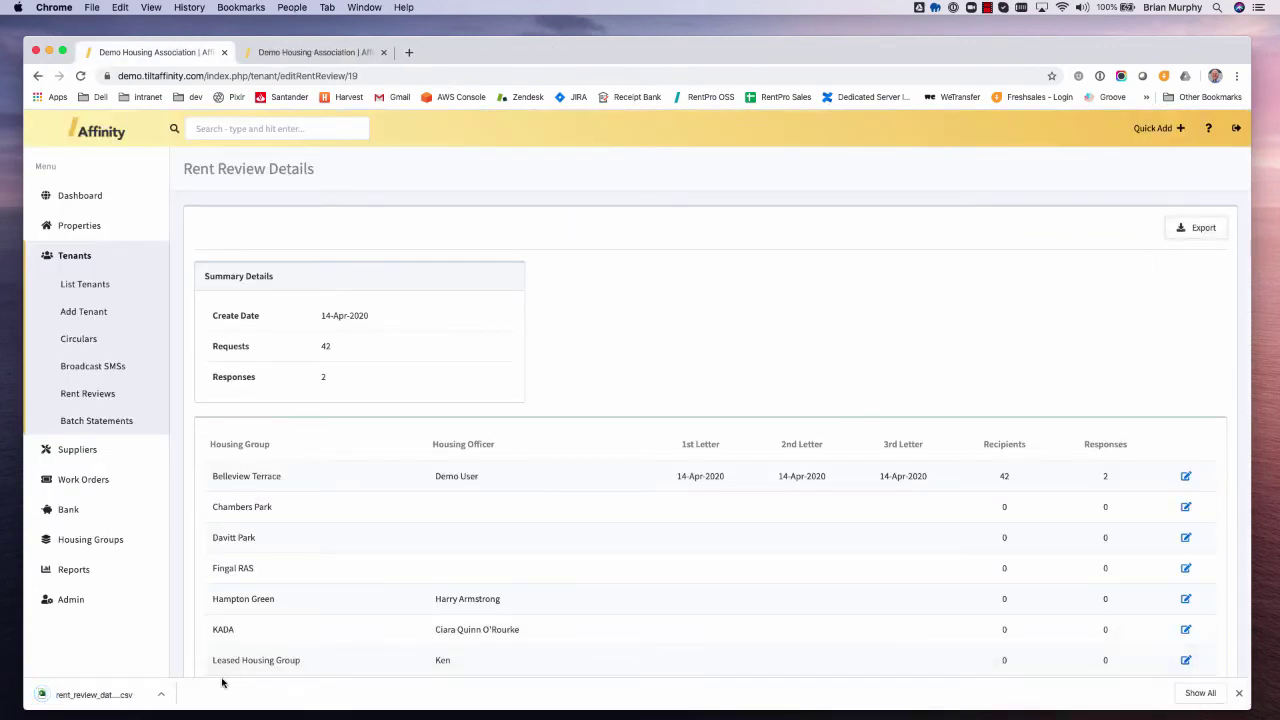
click(162, 694)
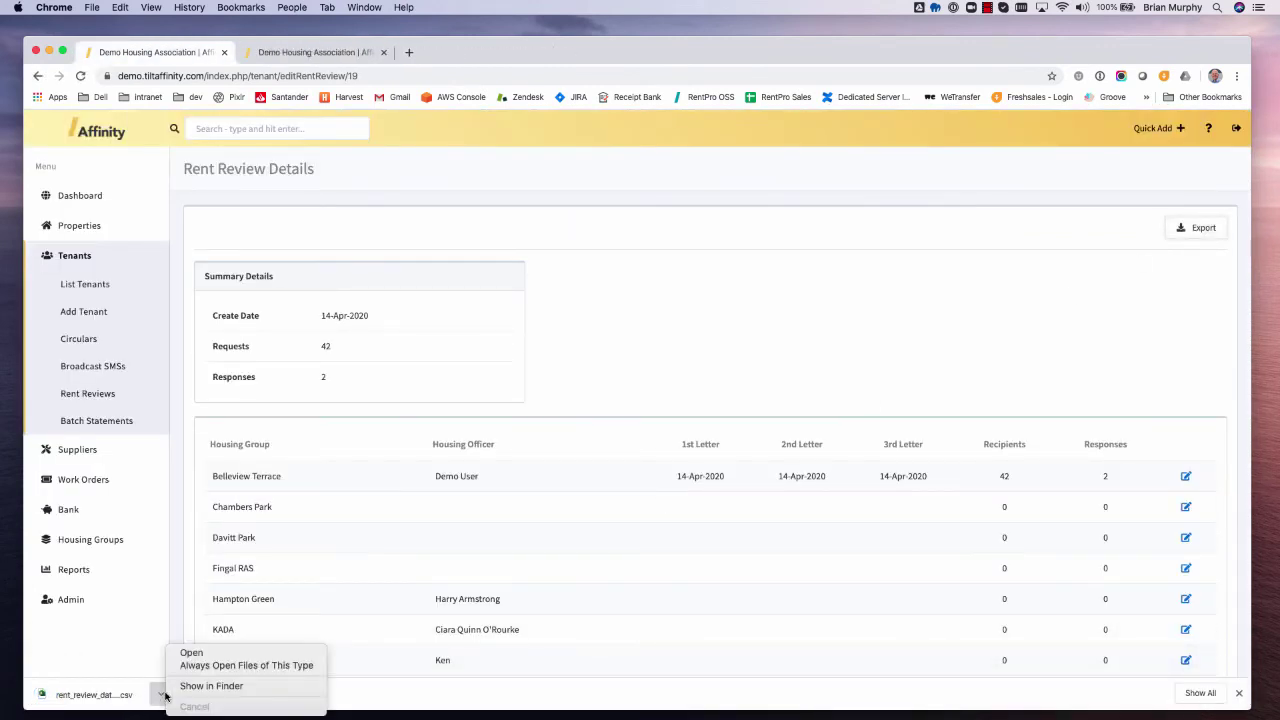
click(191, 653)
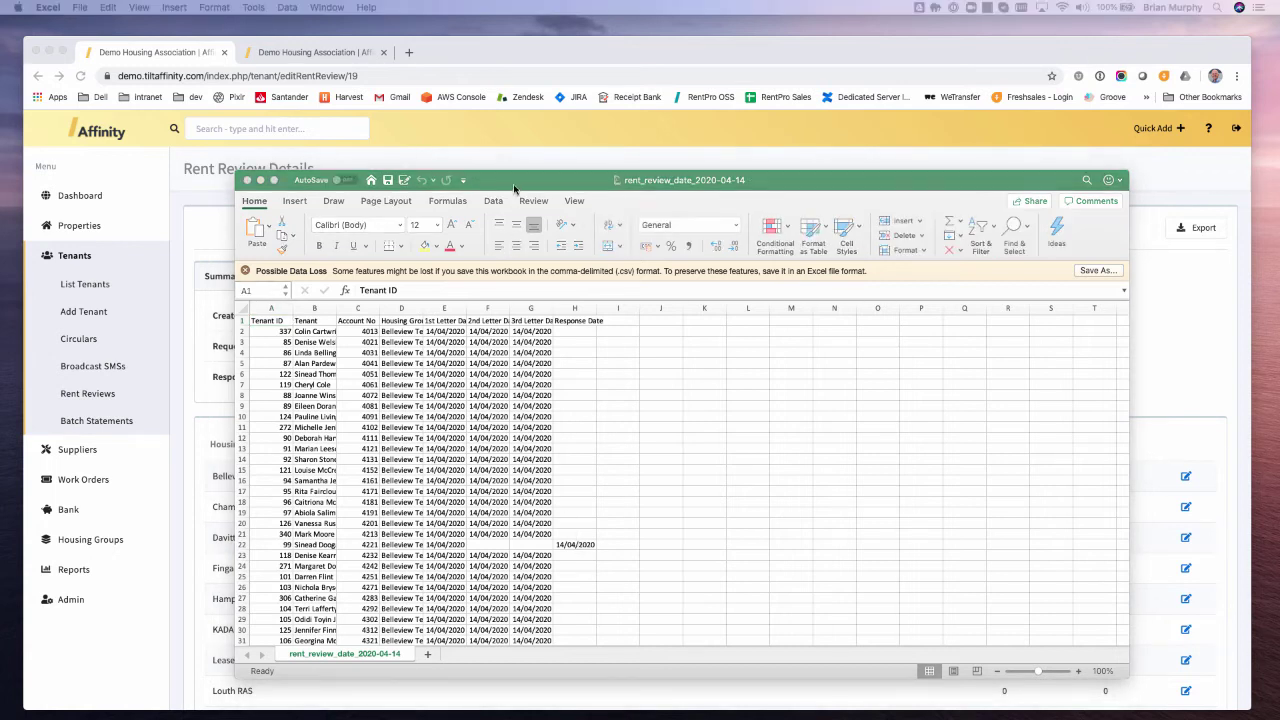
click(80, 7)
mouse_move(48, 7)
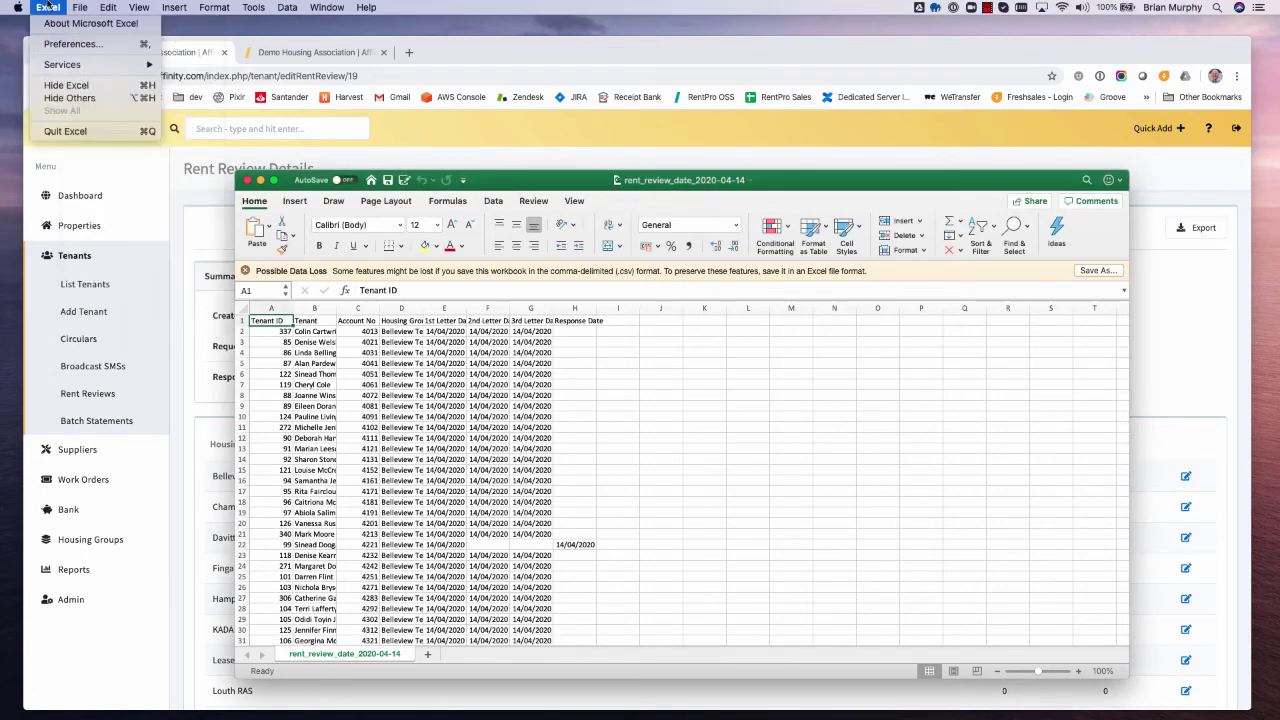
click(64, 131)
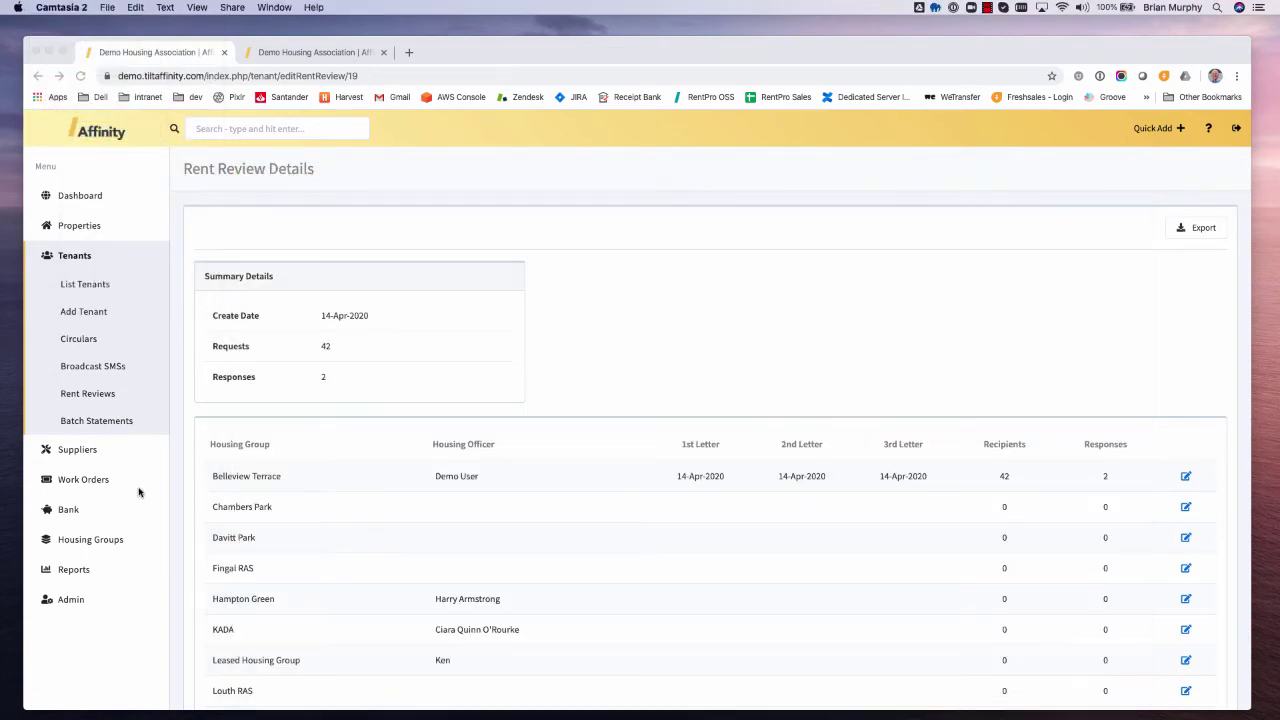
- Expand Bank in the sidebar and go to the Tenant Transactions page
click(74, 512)
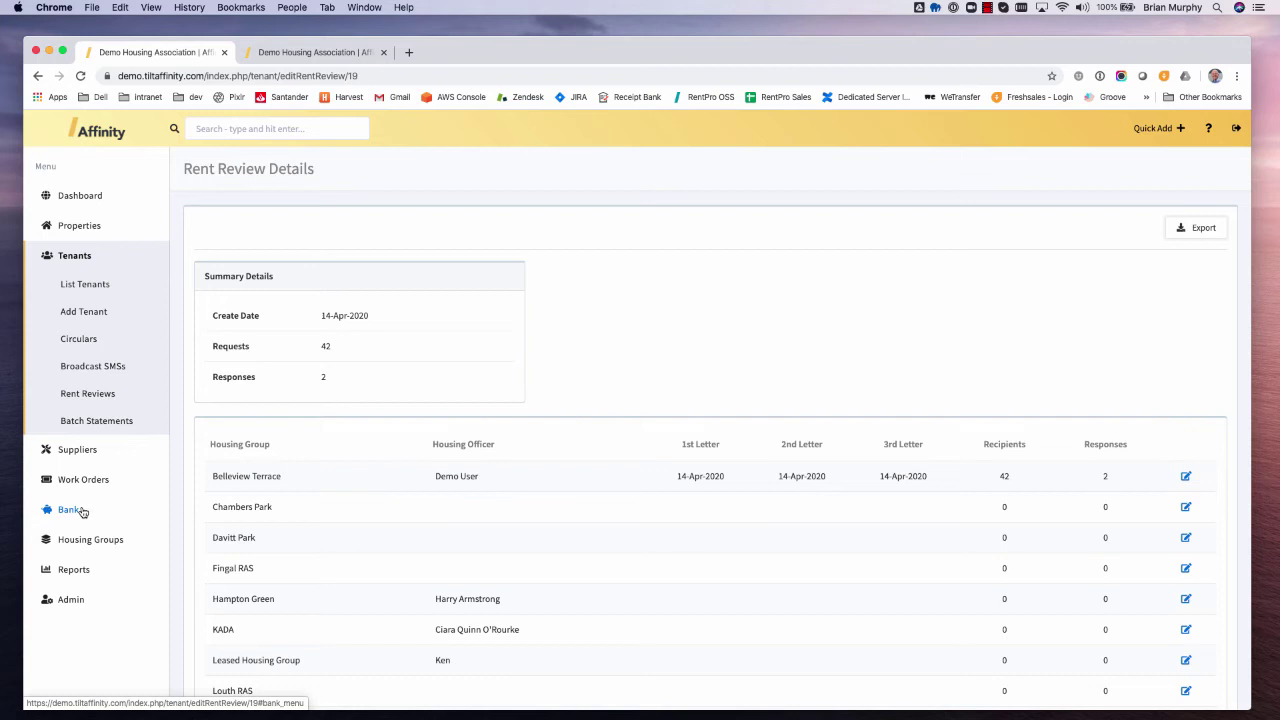
click(70, 510)
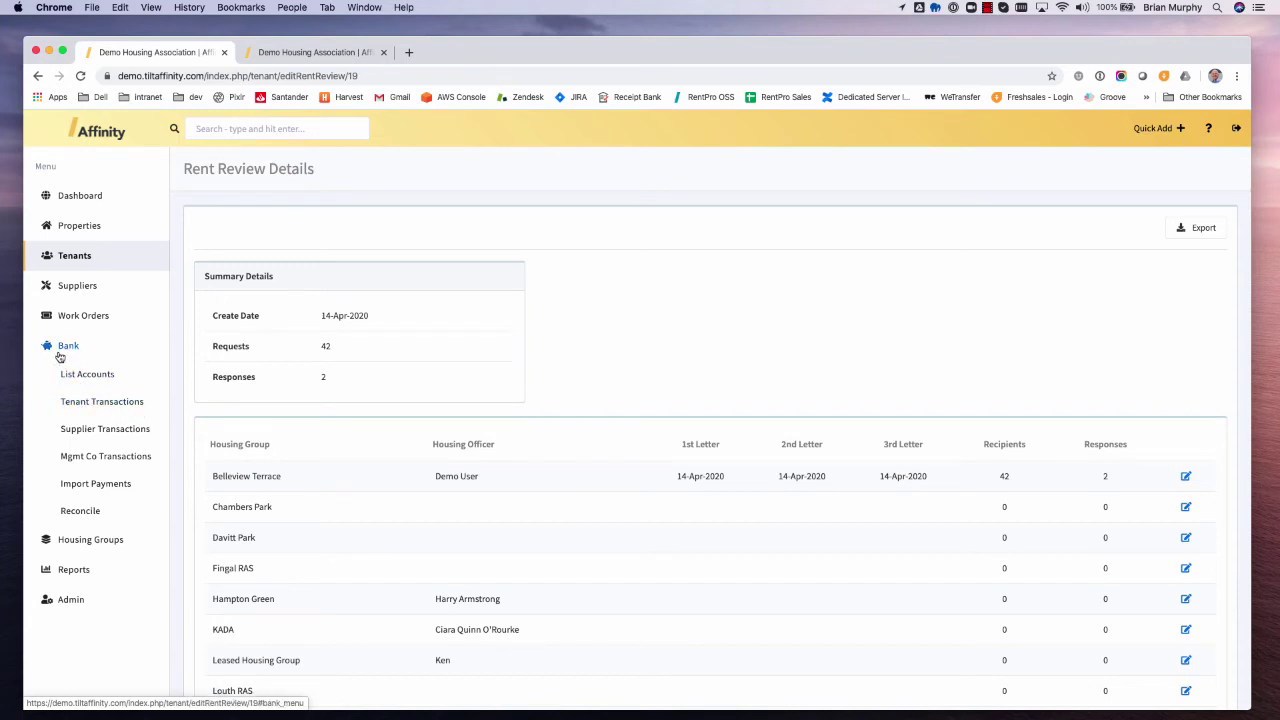
click(109, 403)
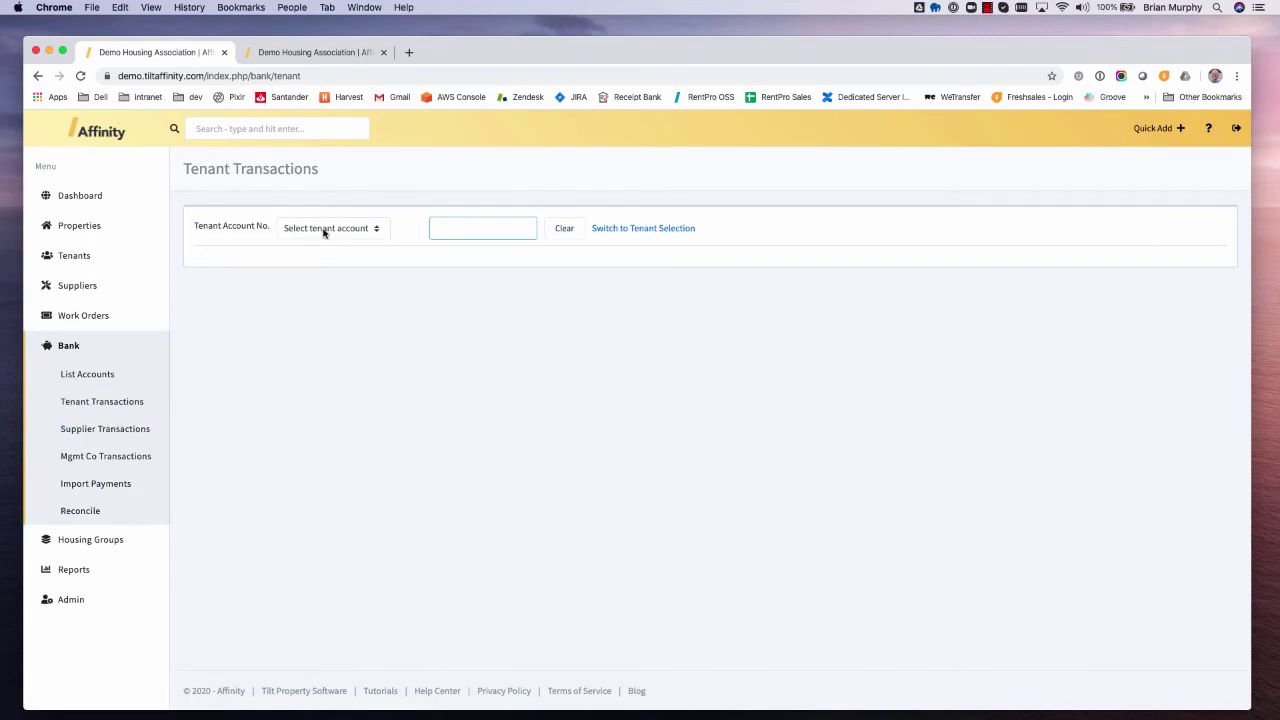
- Load tenant account 4031 on the Tenant Transactions Receipts tab
click(324, 229)
scroll(333, 426, down, 1)
scroll(333, 426, down, 10)
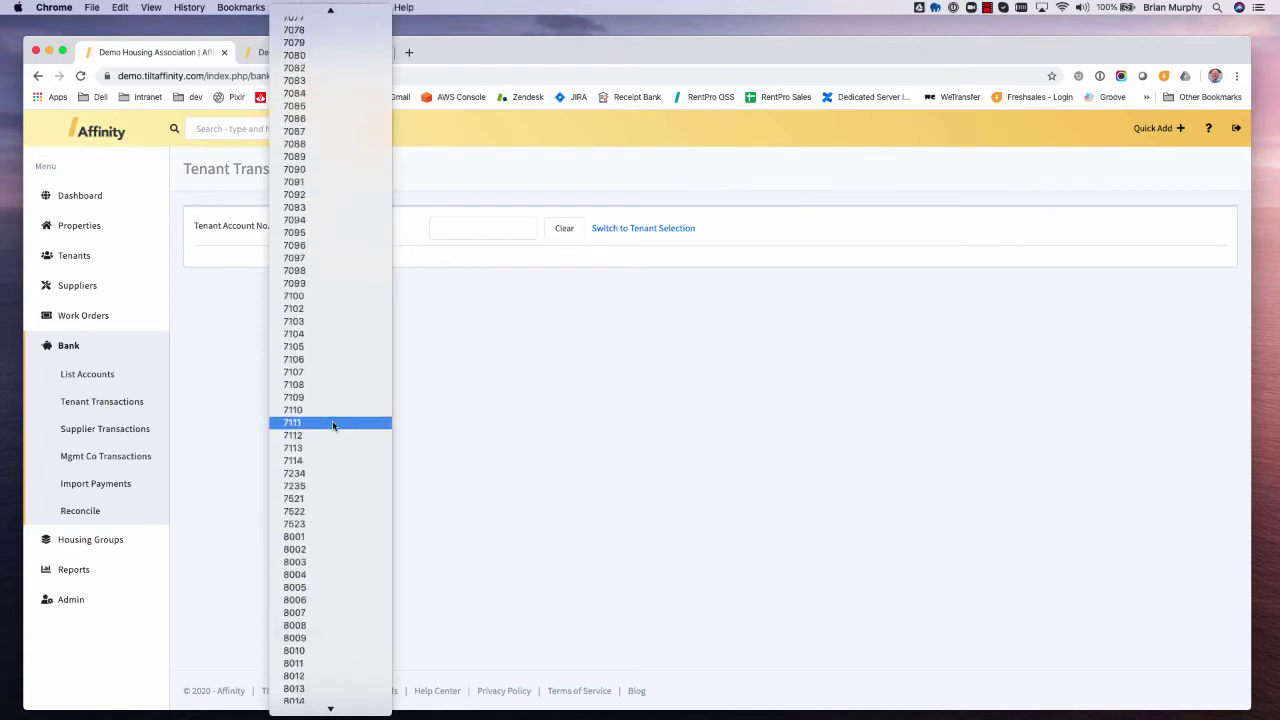
click(480, 227)
click(480, 227)
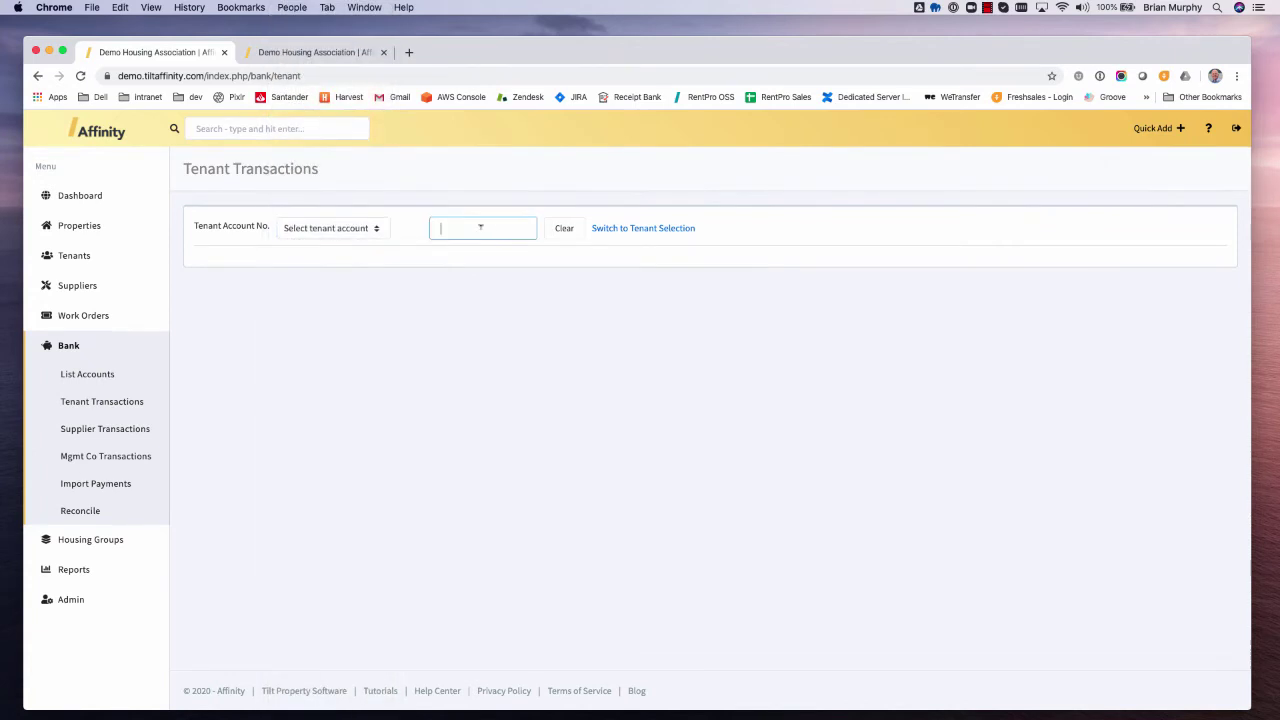
text(4031)
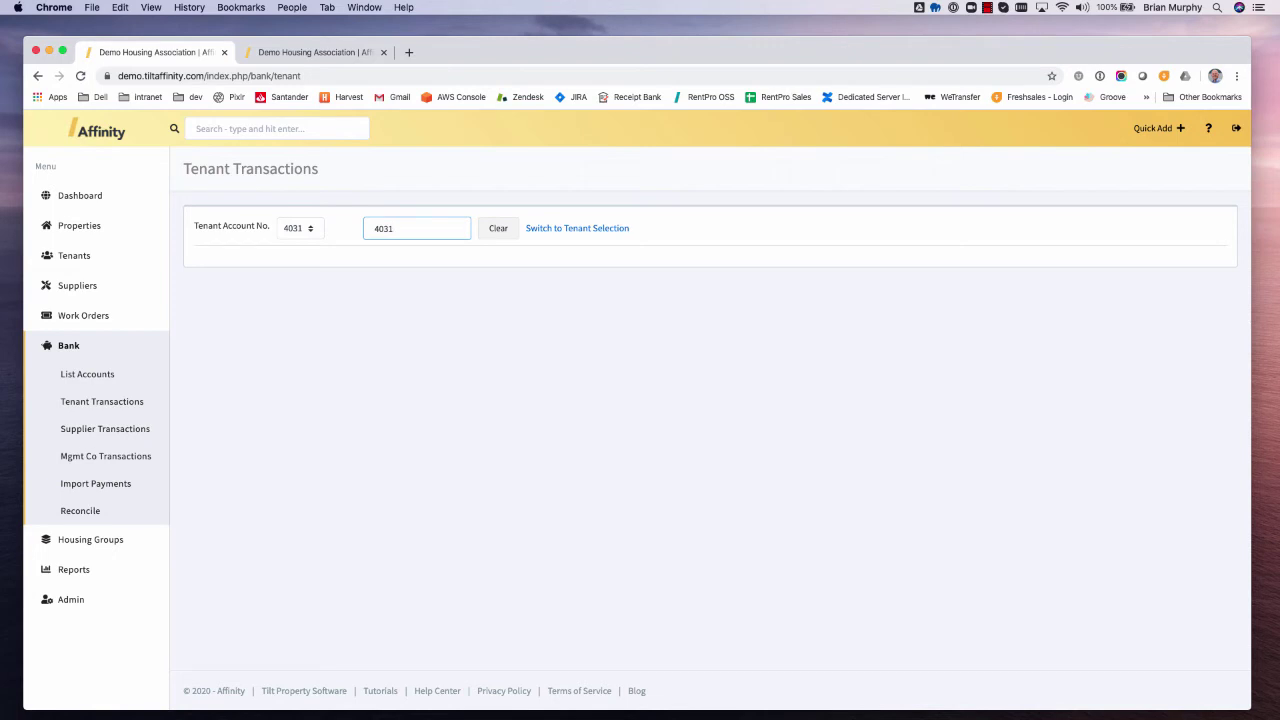
key(Return)
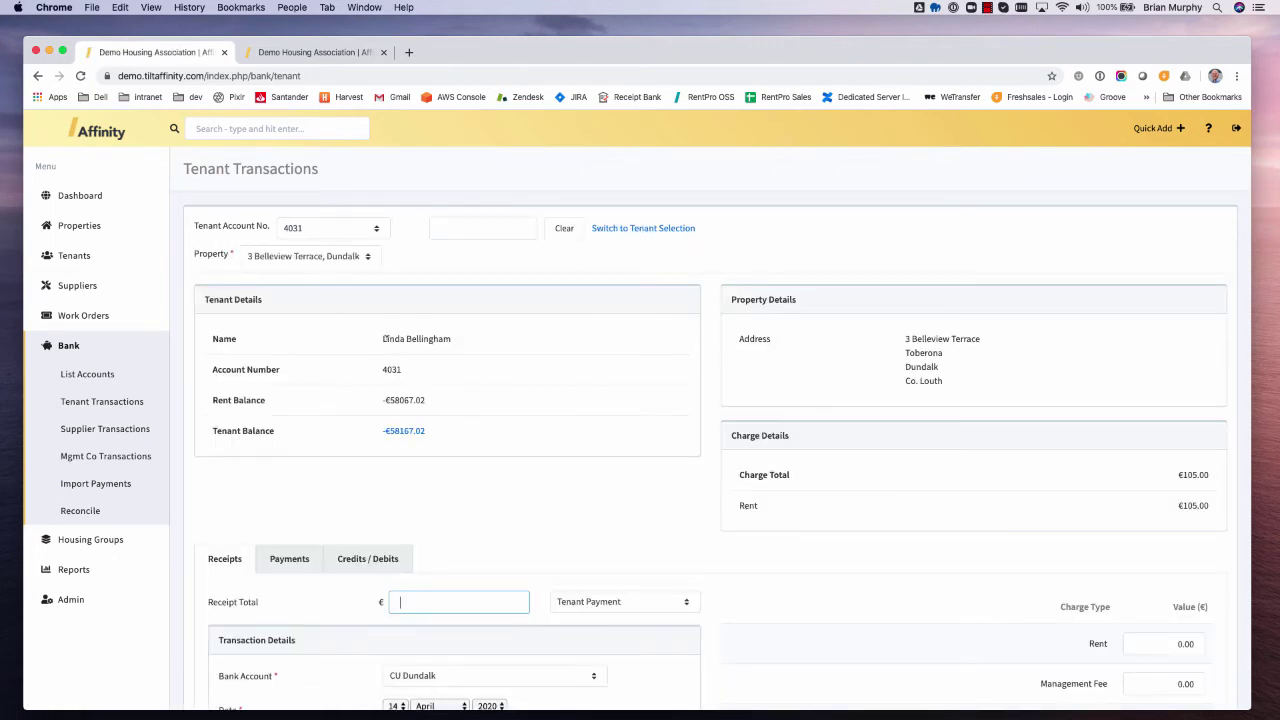
drag(384, 339, 471, 337)
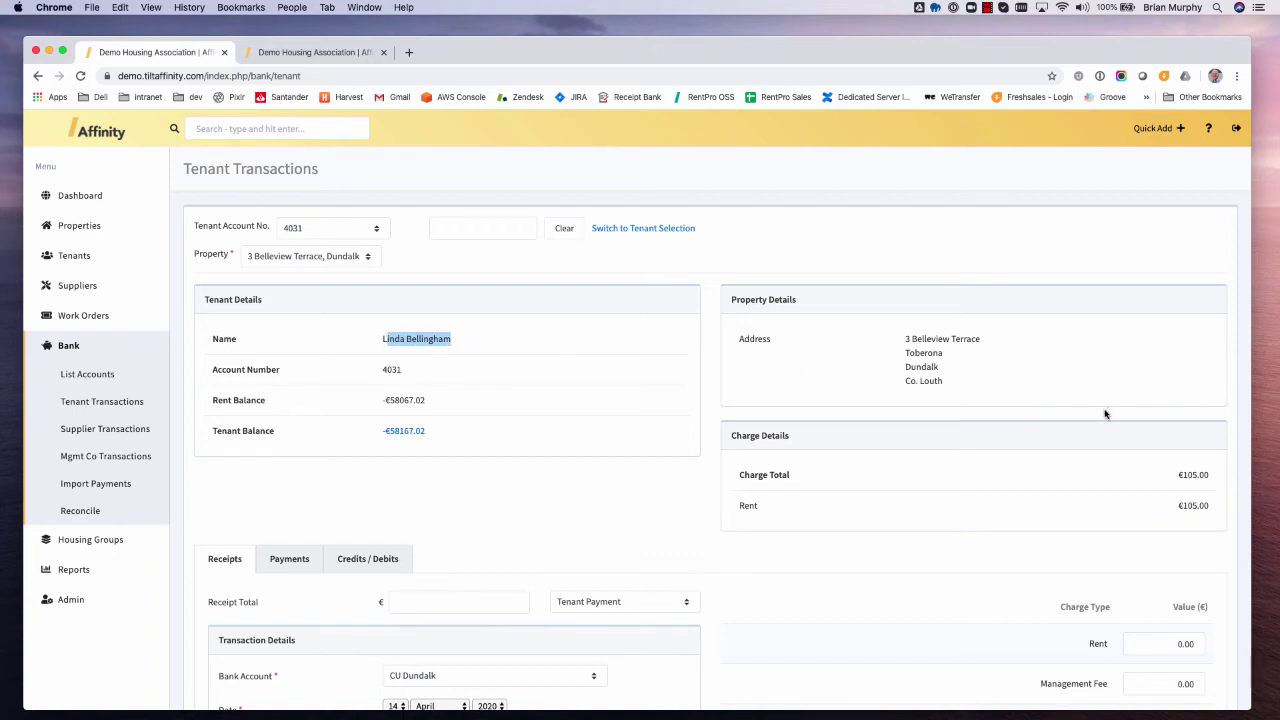
scroll(1105, 413, down, 4)
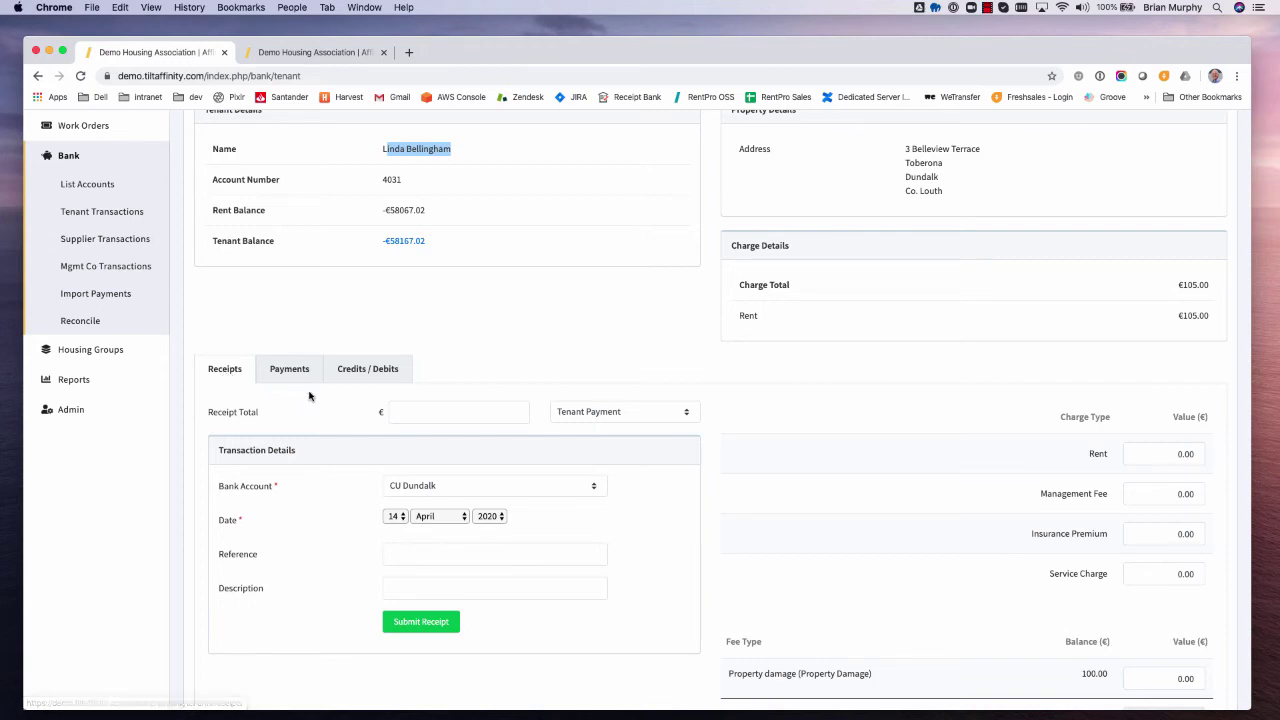
- Enter a €100 receipt total, keeping Tenant Payment type and the CU Dundalk bank account
click(443, 412)
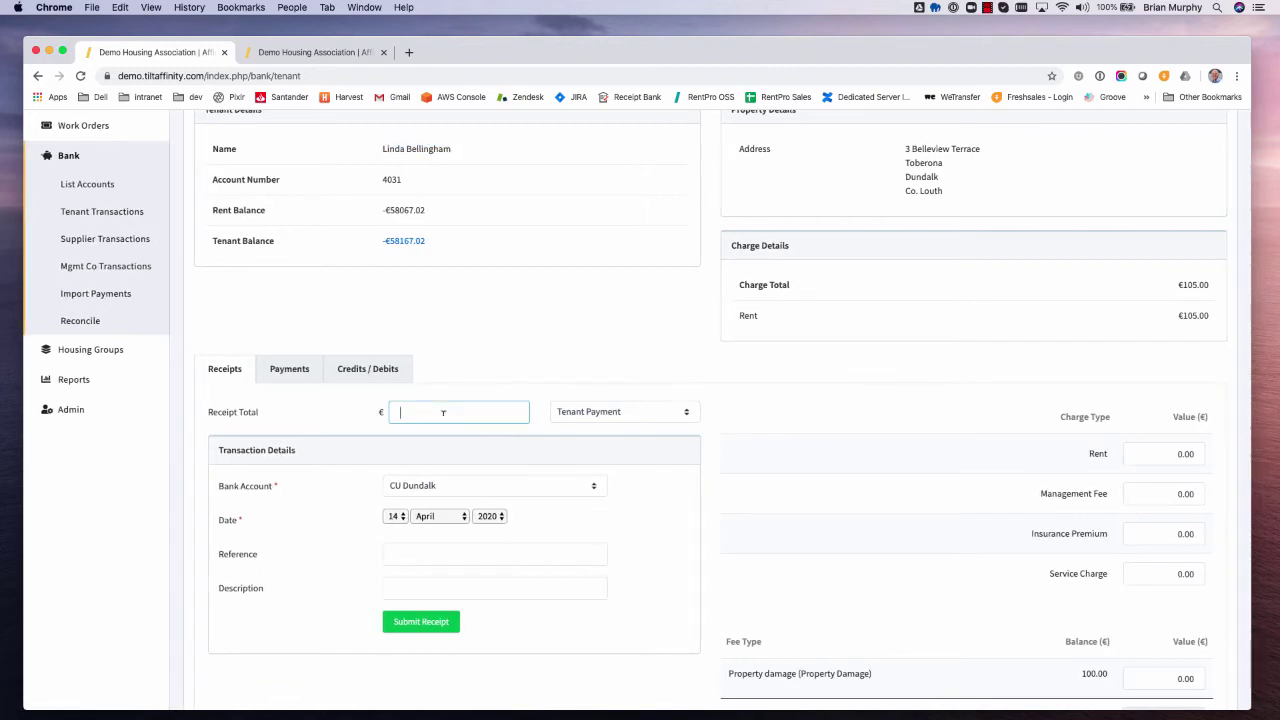
text(100)
click(617, 416)
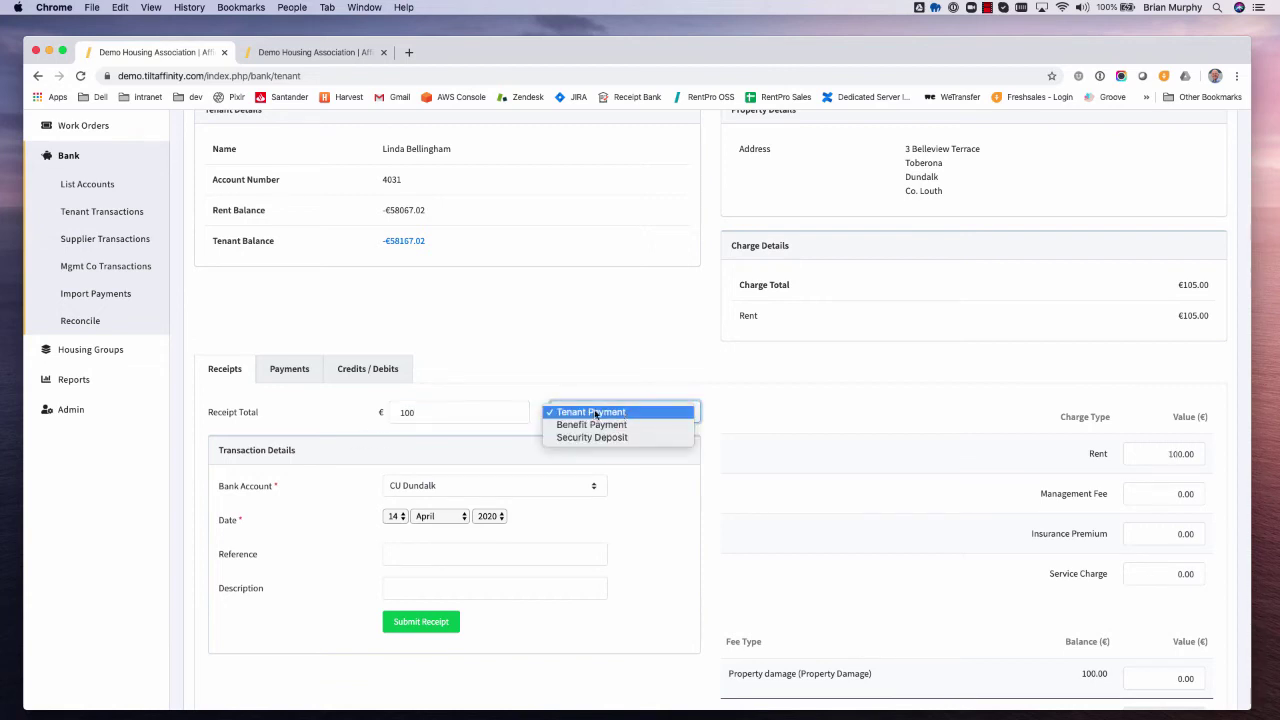
click(740, 419)
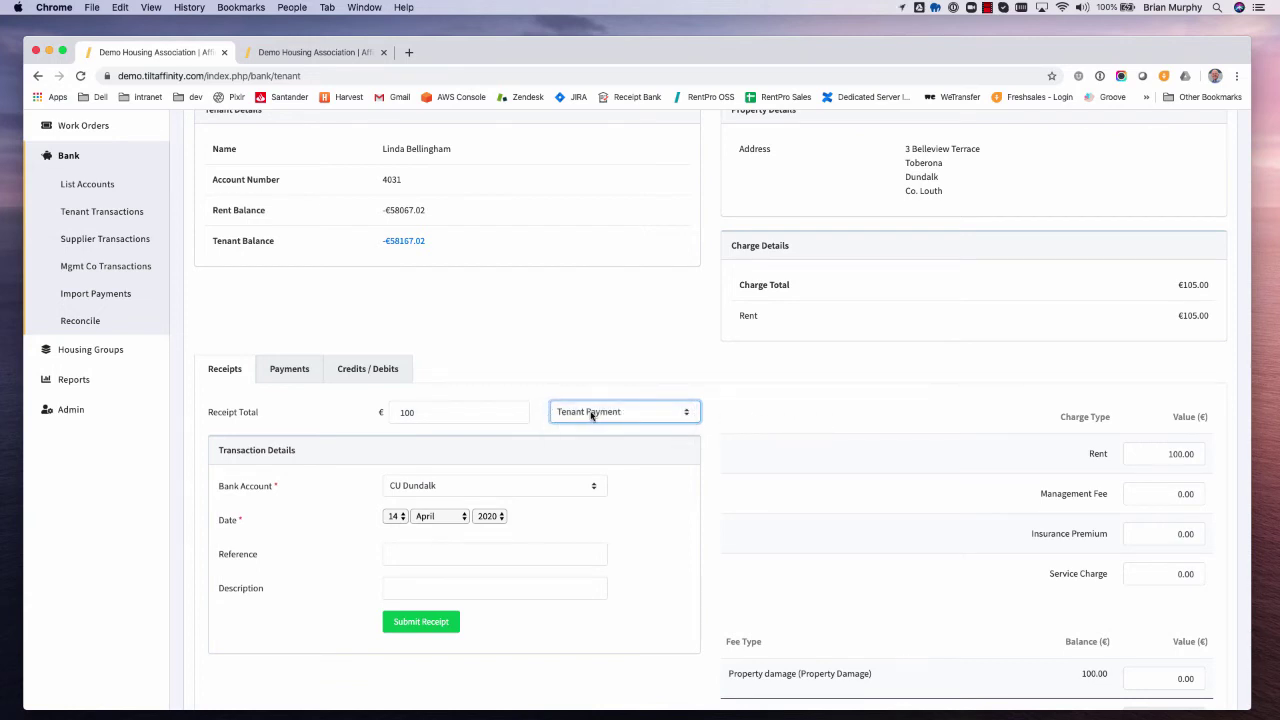
click(519, 491)
click(519, 486)
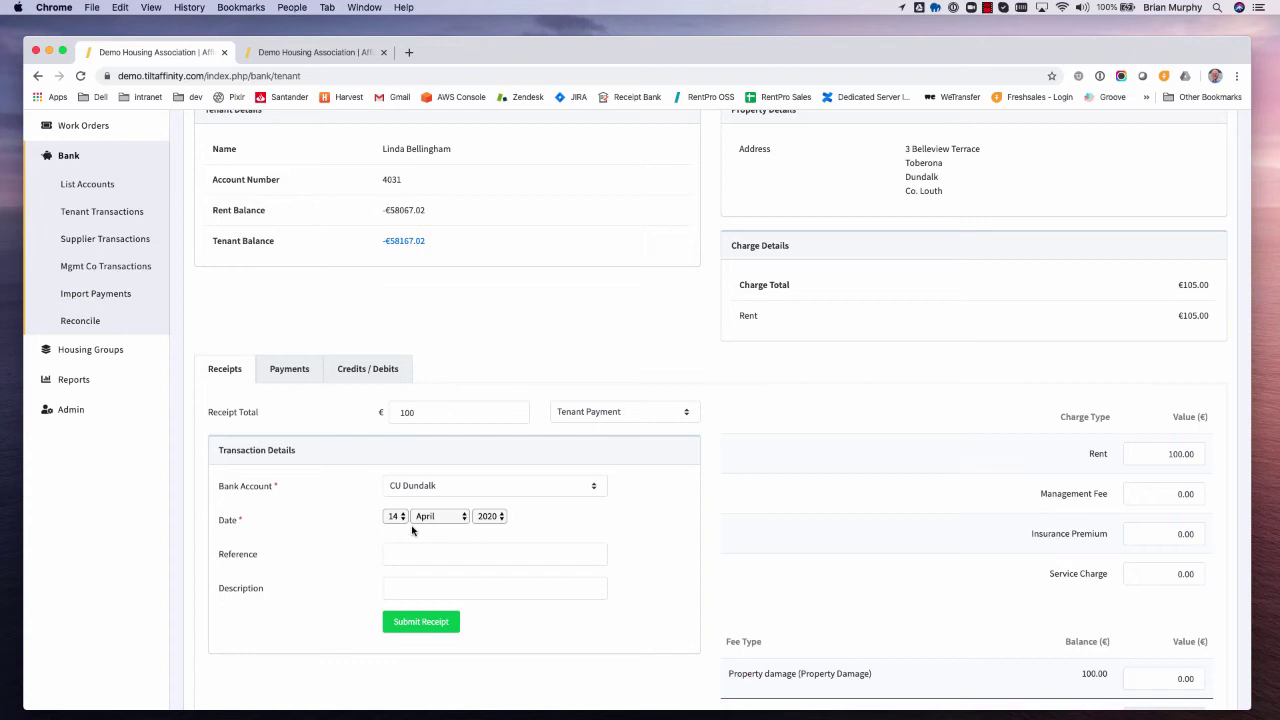
- Review the reference, description, Rent and Service Charge allocation fields for the €100 receipt
click(418, 556)
click(423, 590)
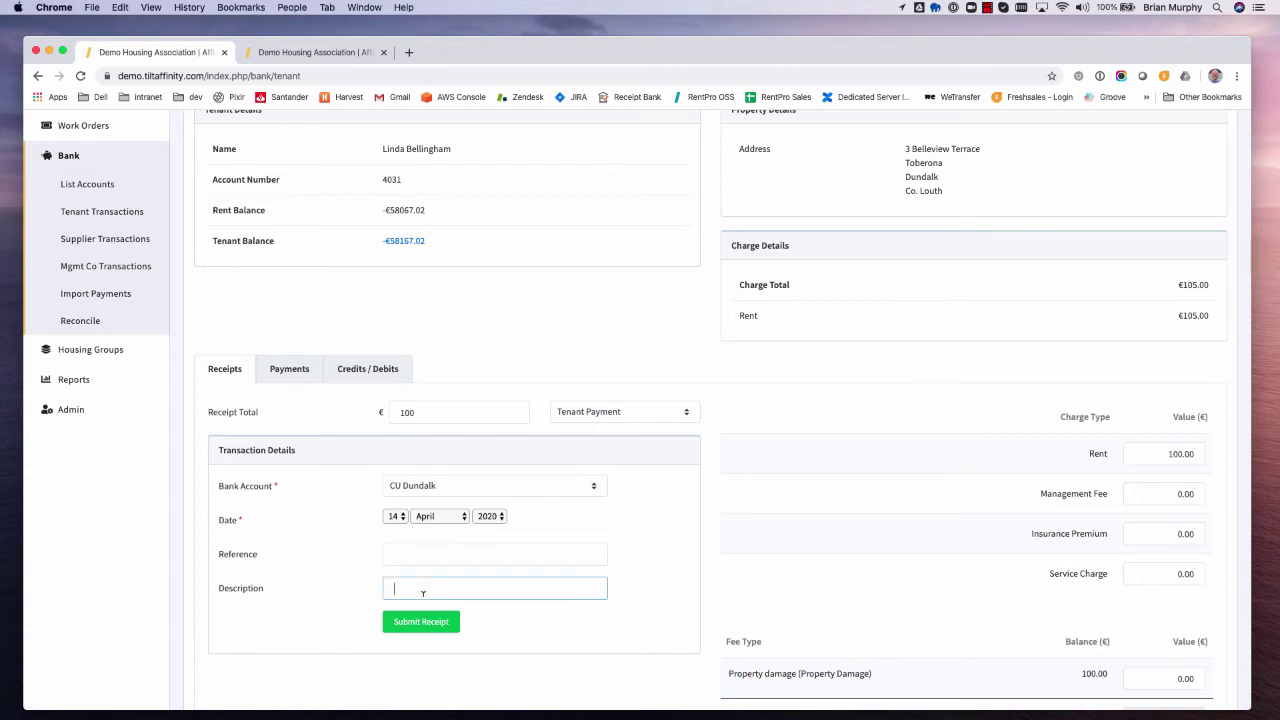
click(1160, 453)
scroll(1160, 453, up, 2)
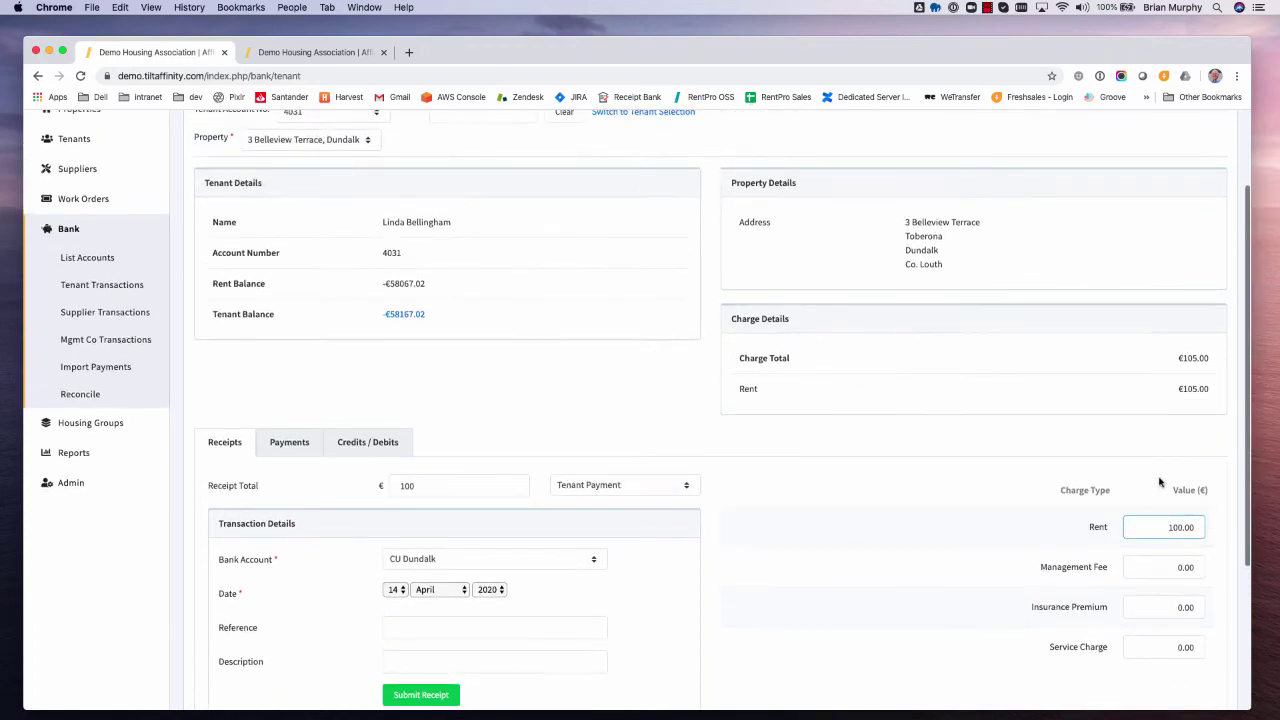
scroll(1158, 500, down, 1)
scroll(1150, 489, up, 1)
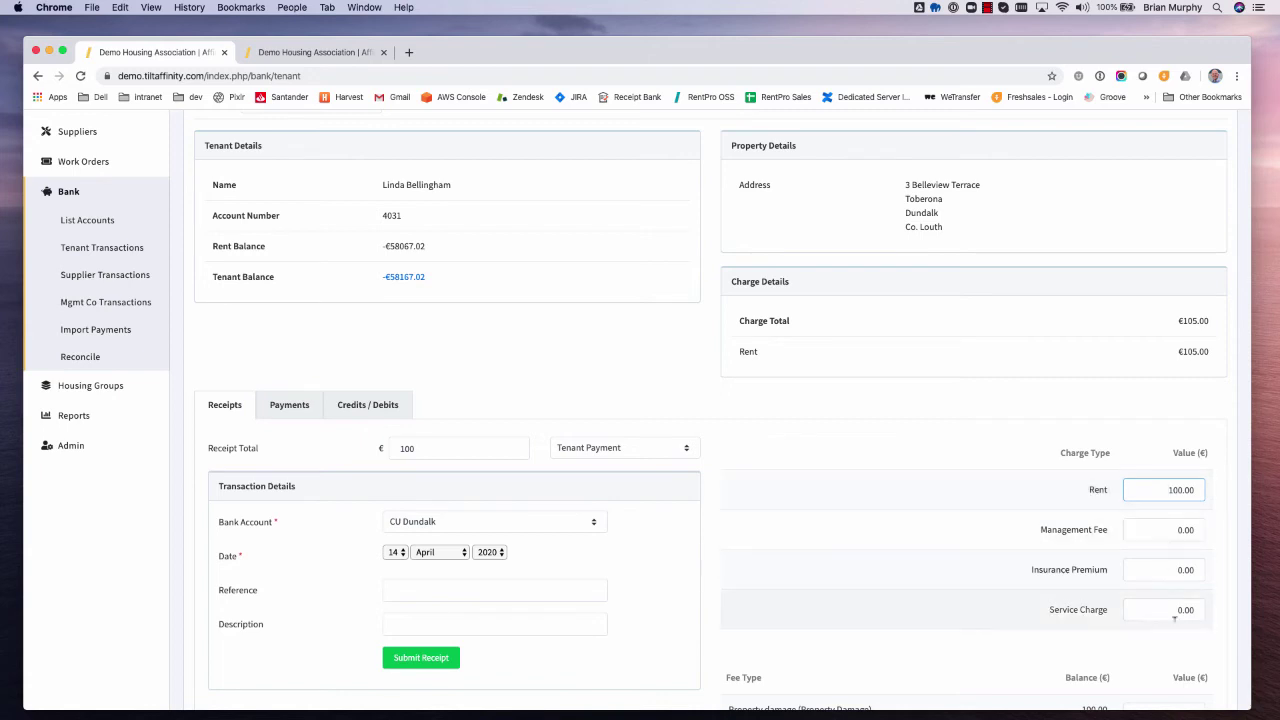
click(1161, 608)
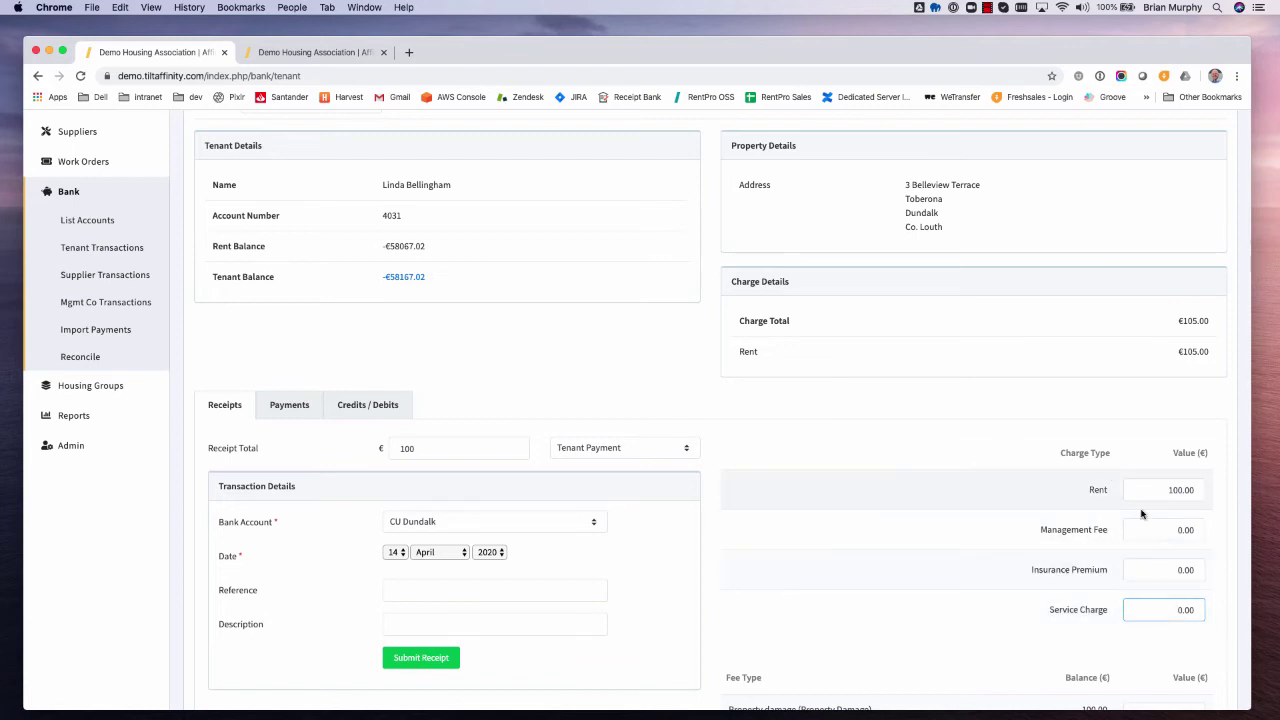
click(424, 446)
scroll(1097, 394, down, 1)
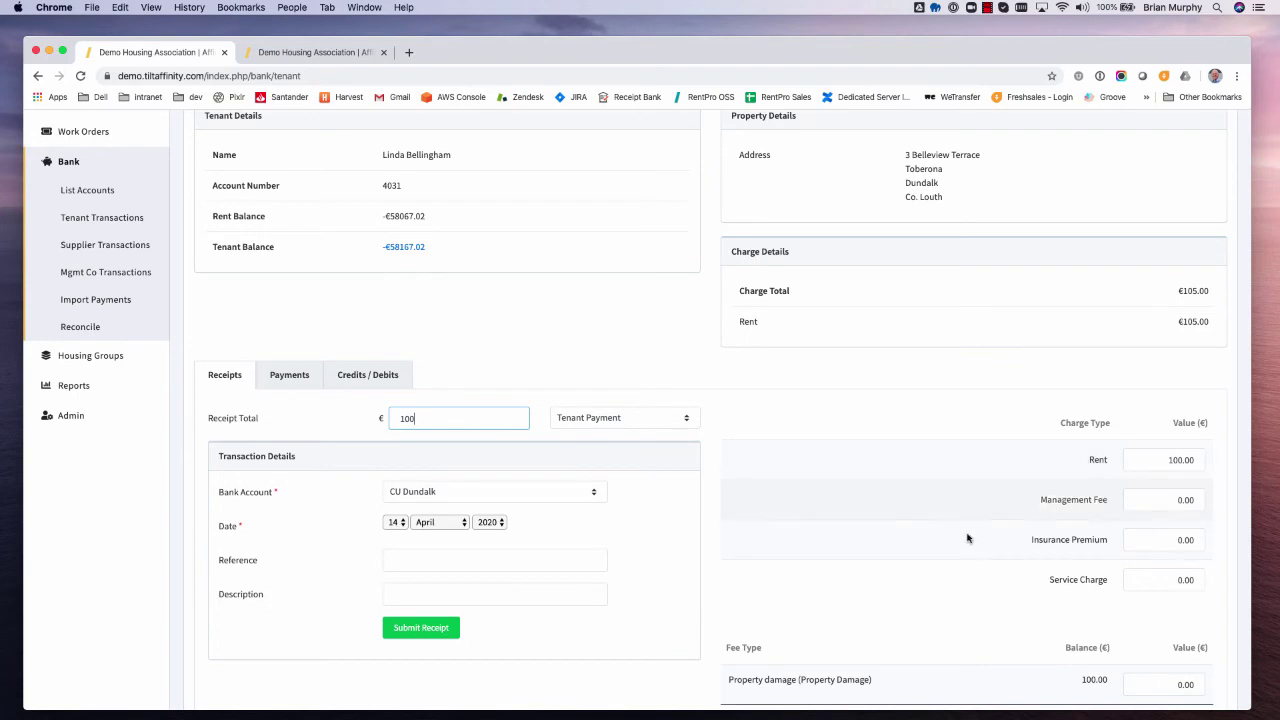
- Submit the €100 tenant receipt and generate its PDF receipt
click(445, 626)
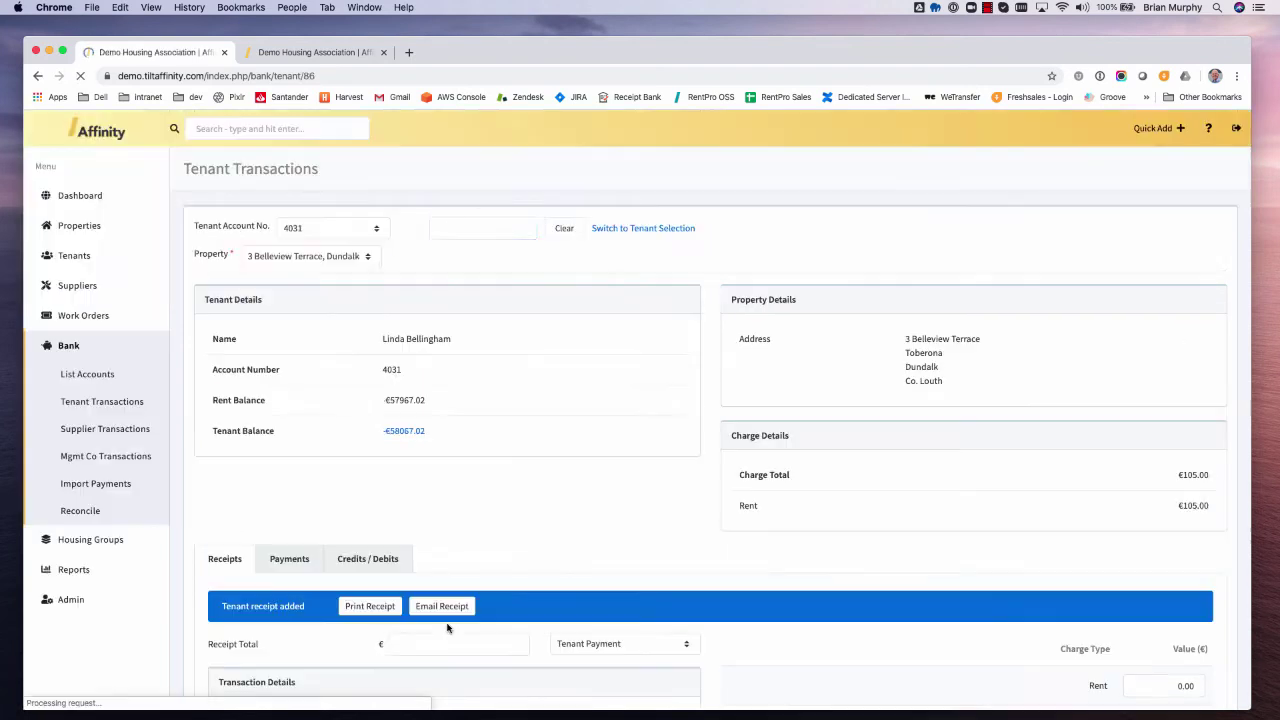
scroll(447, 623, down, 3)
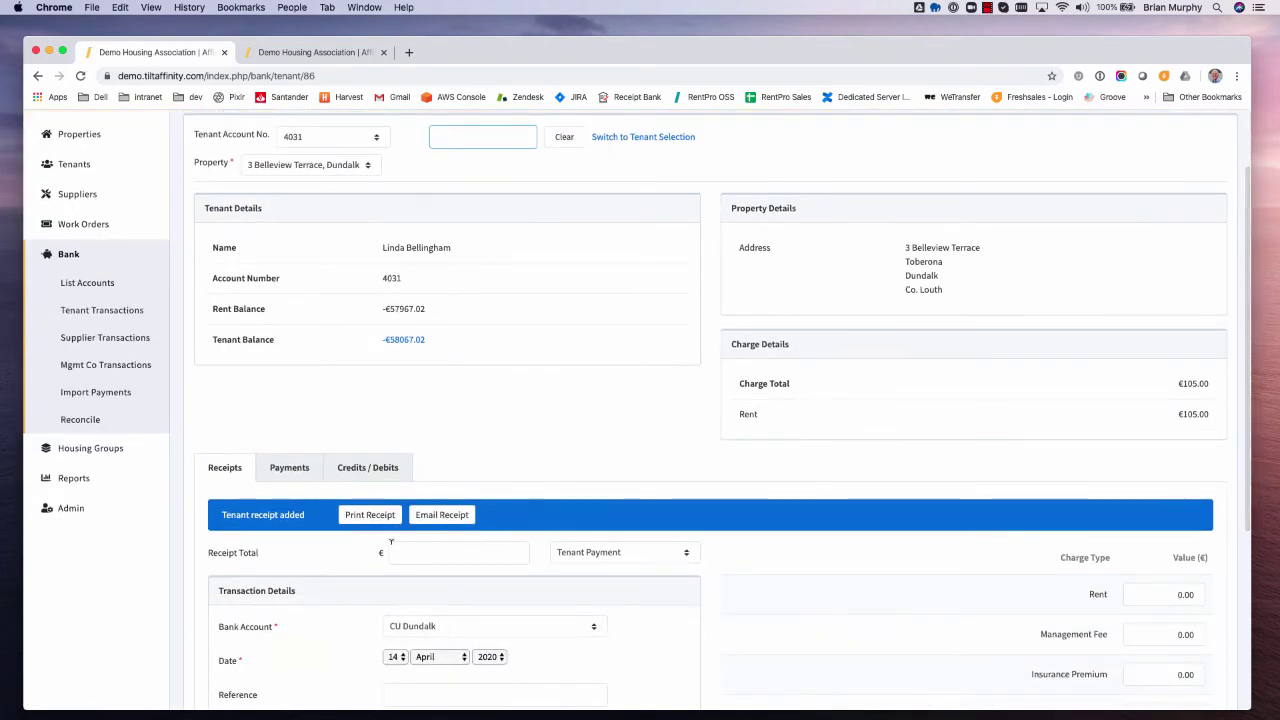
click(370, 515)
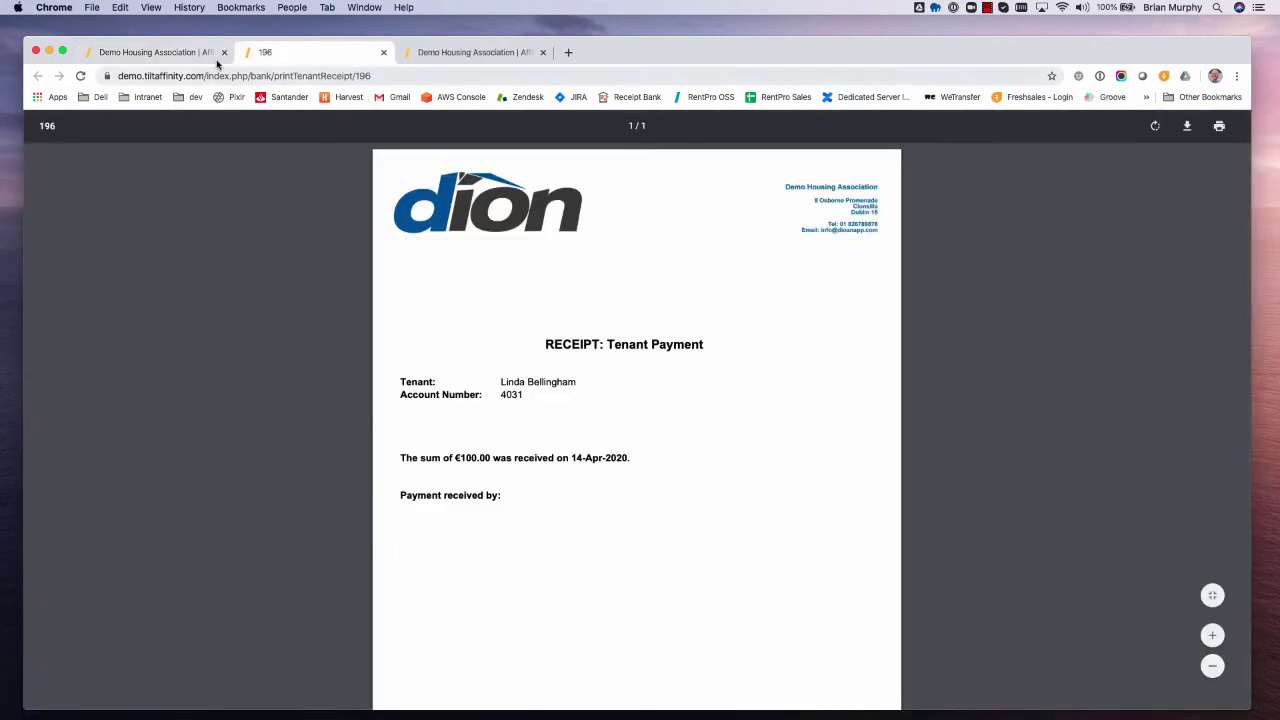
- Open the Email Receipt form and close it without sending
click(168, 57)
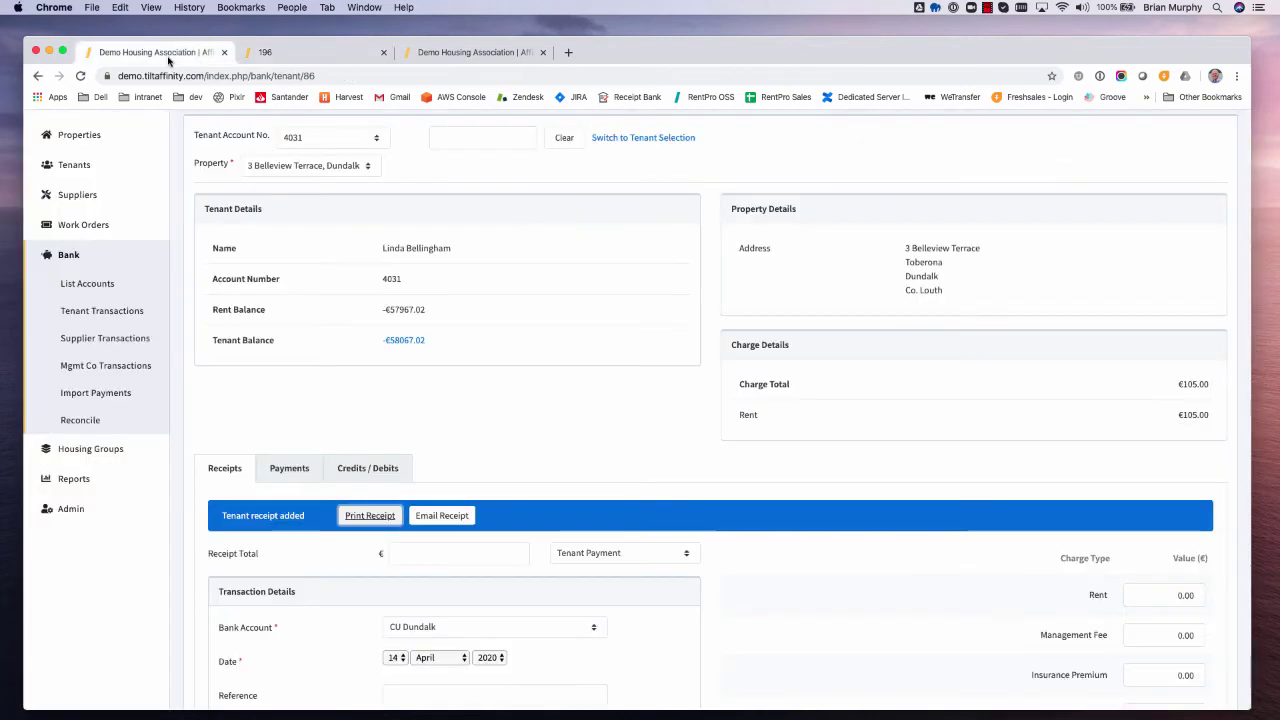
click(445, 516)
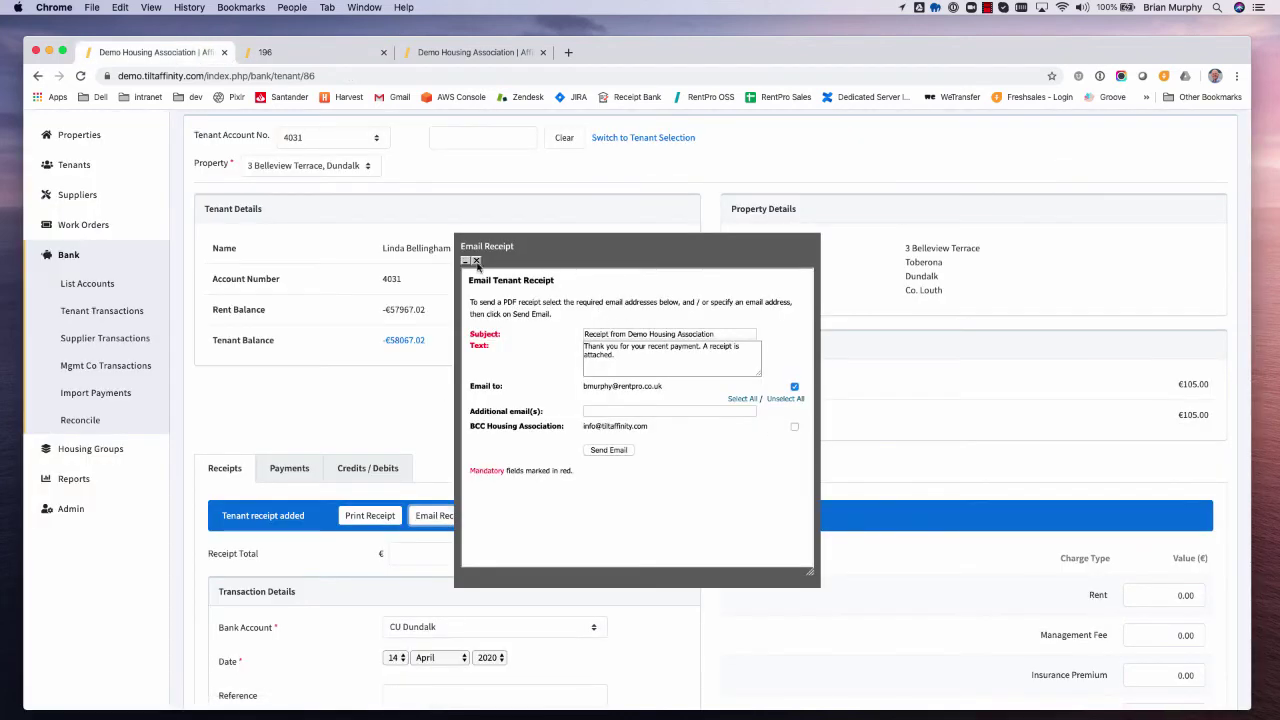
click(476, 261)
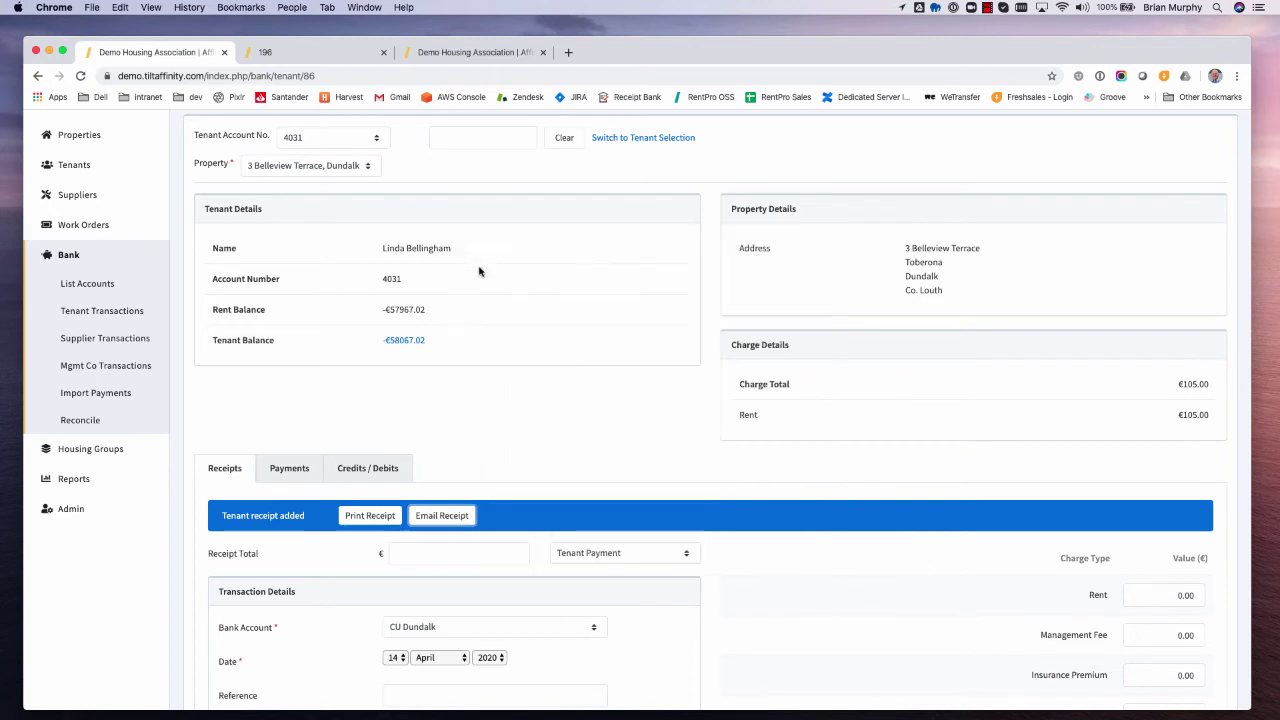
scroll(686, 466, down, 5)
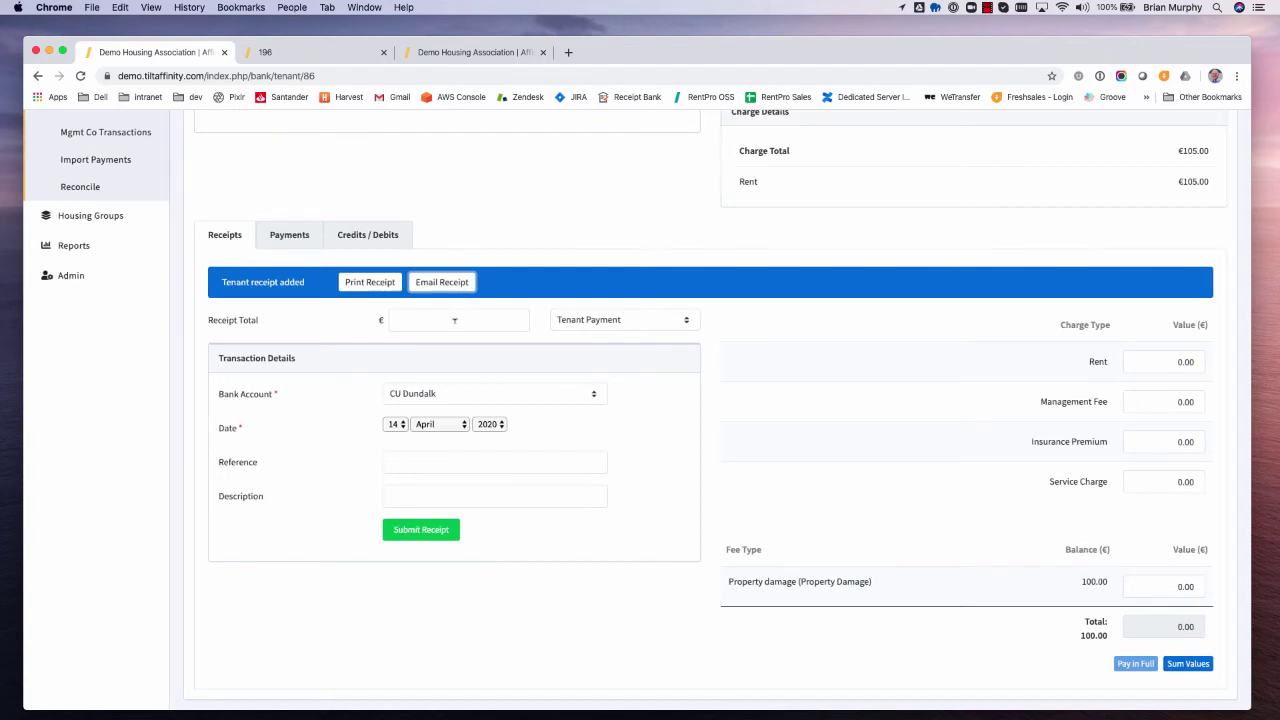
- Submit a €325 receipt for tenant 4031 with type Benefit Payment
click(454, 320)
scroll(454, 322, down, 1)
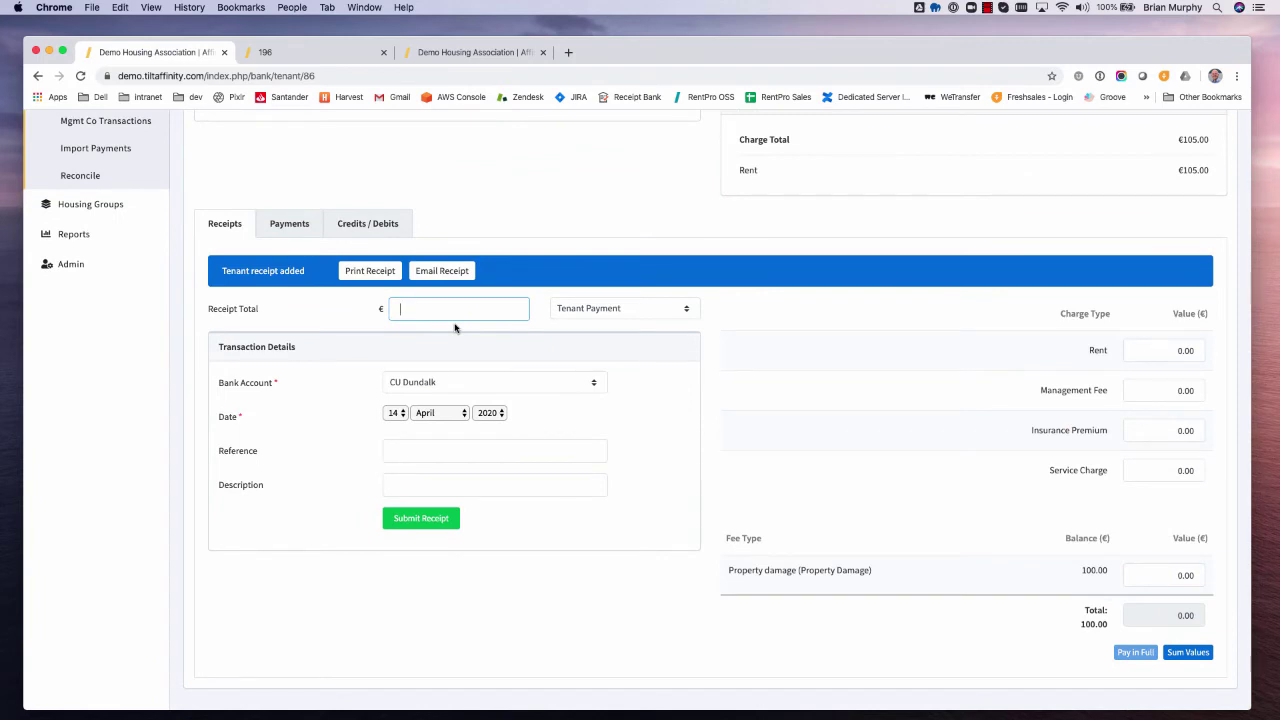
text(325)
click(626, 315)
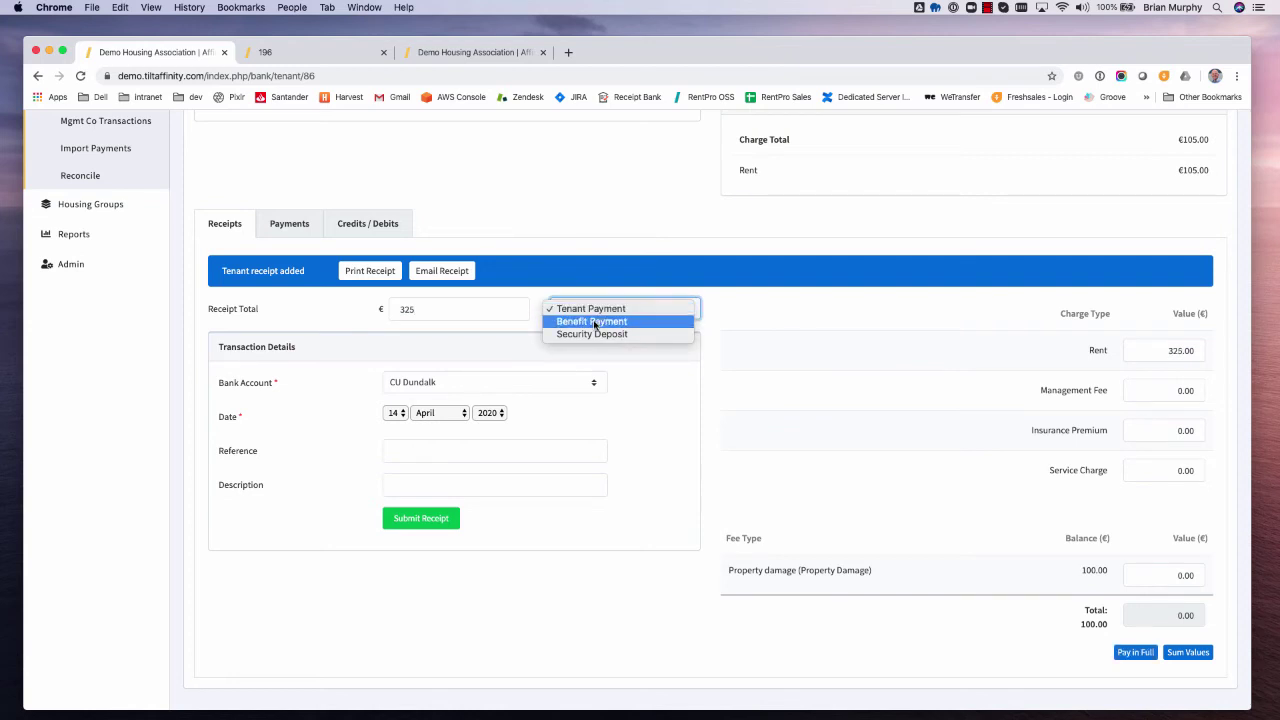
click(594, 322)
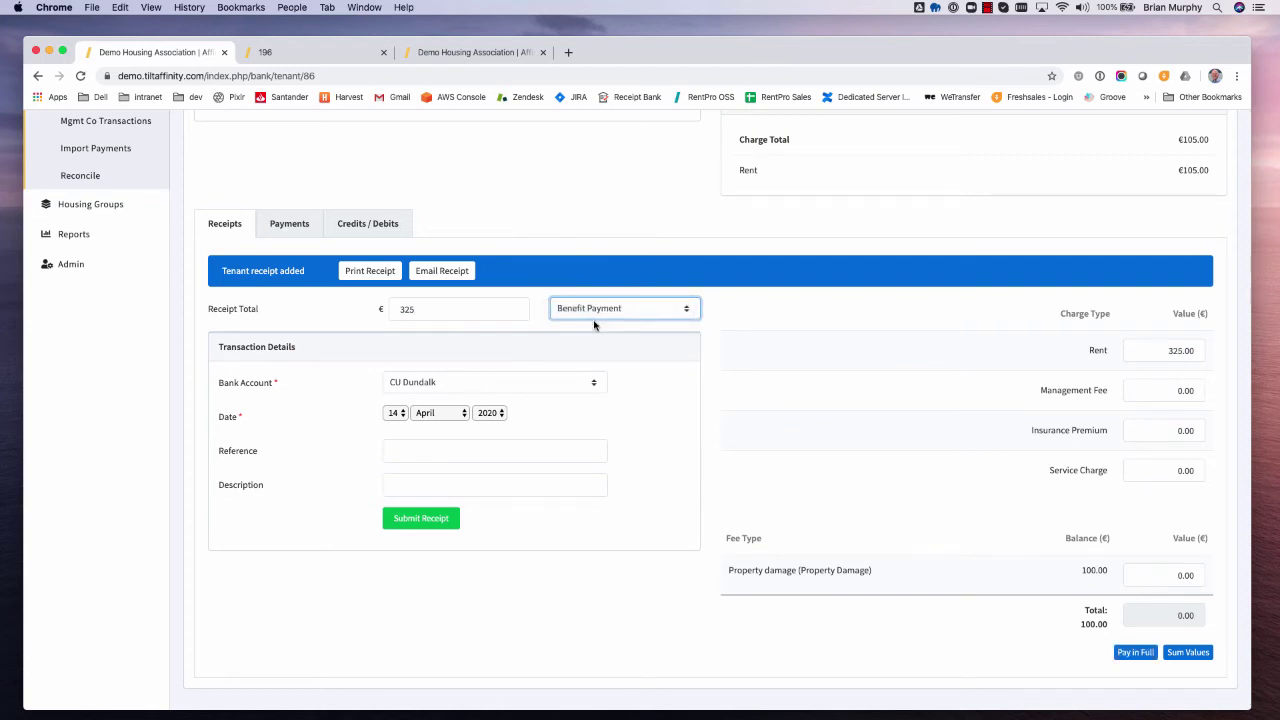
scroll(728, 394, up, 2)
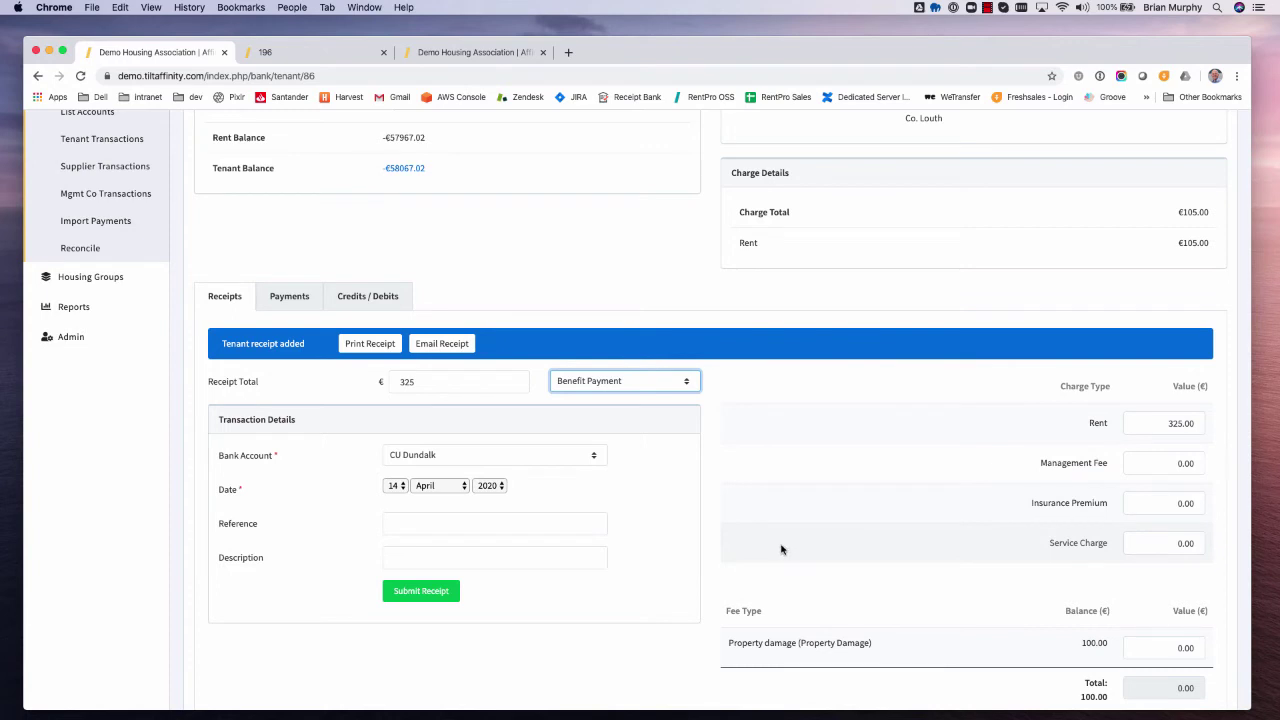
click(421, 591)
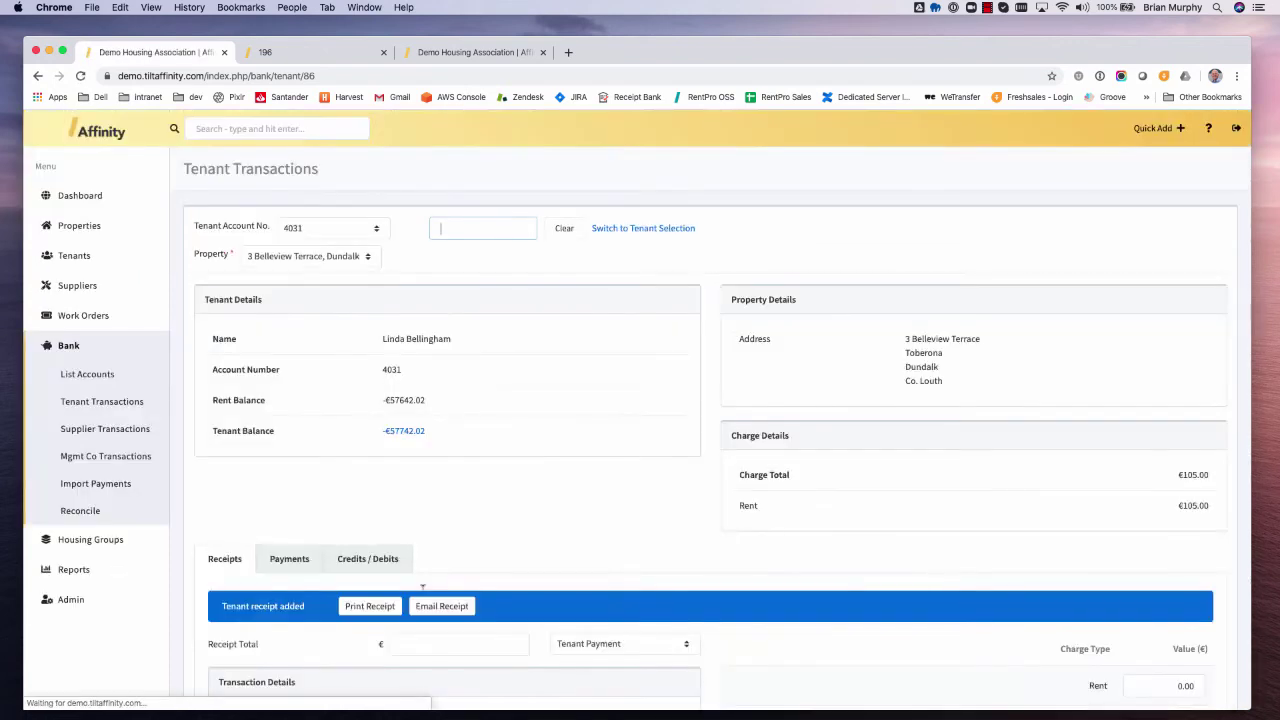
- Set the receipt type to Security Deposit and enter a 500 receipt total, unsubmitted
scroll(510, 592, down, 5)
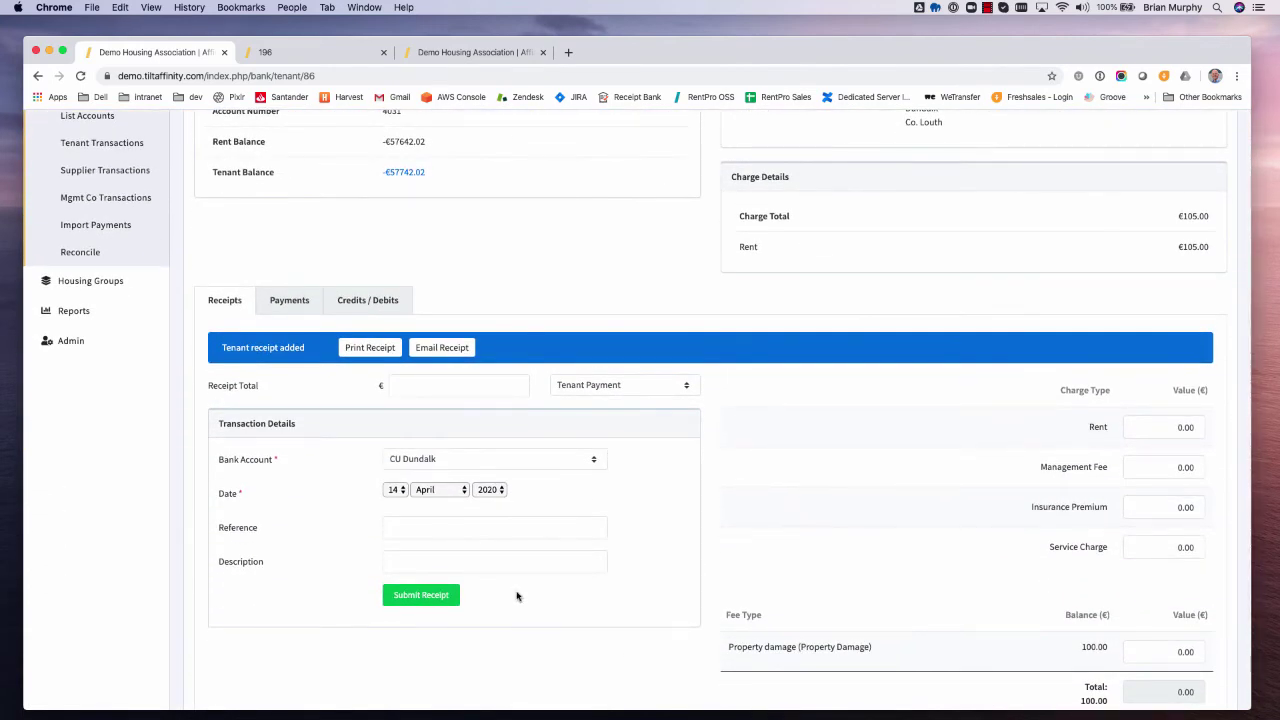
click(582, 389)
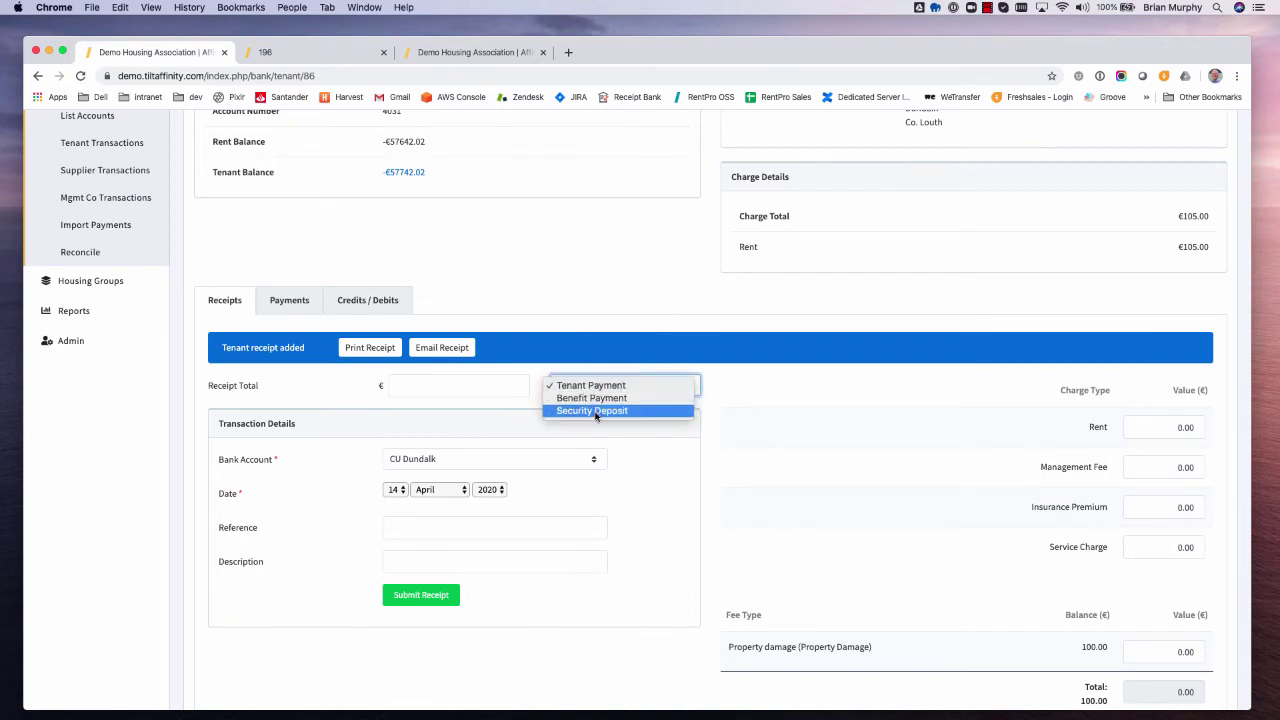
click(595, 411)
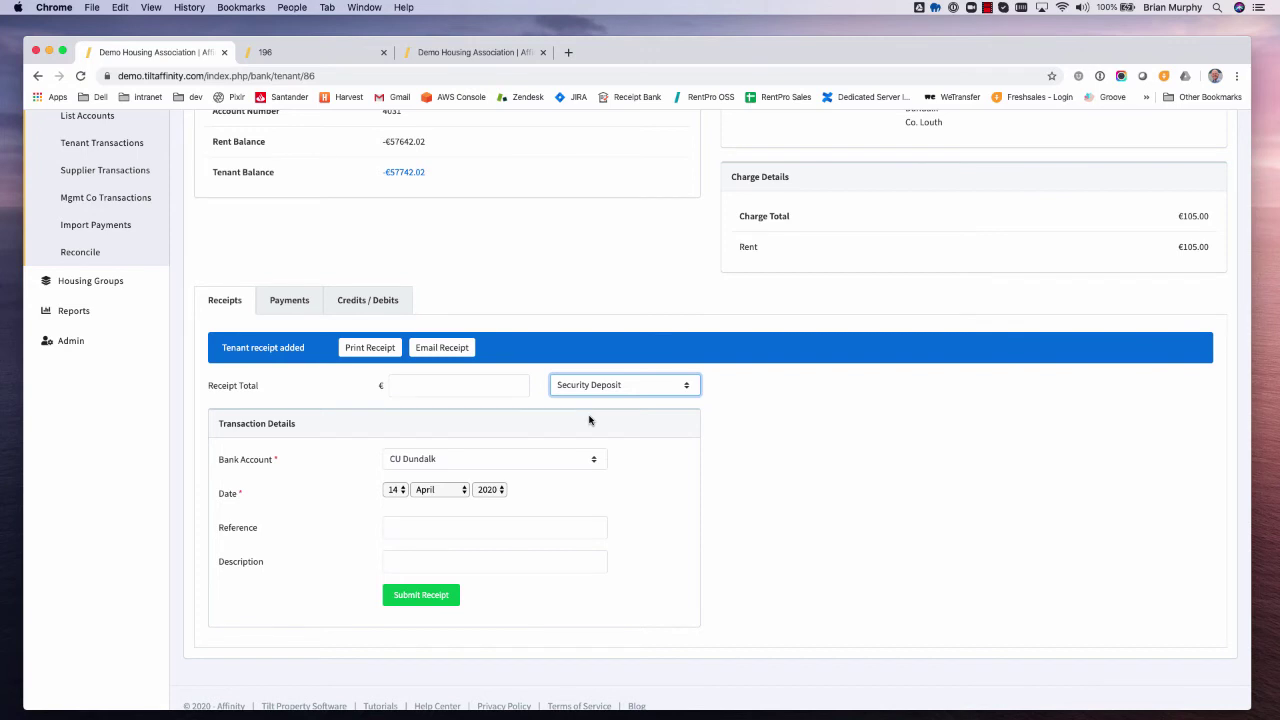
click(482, 383)
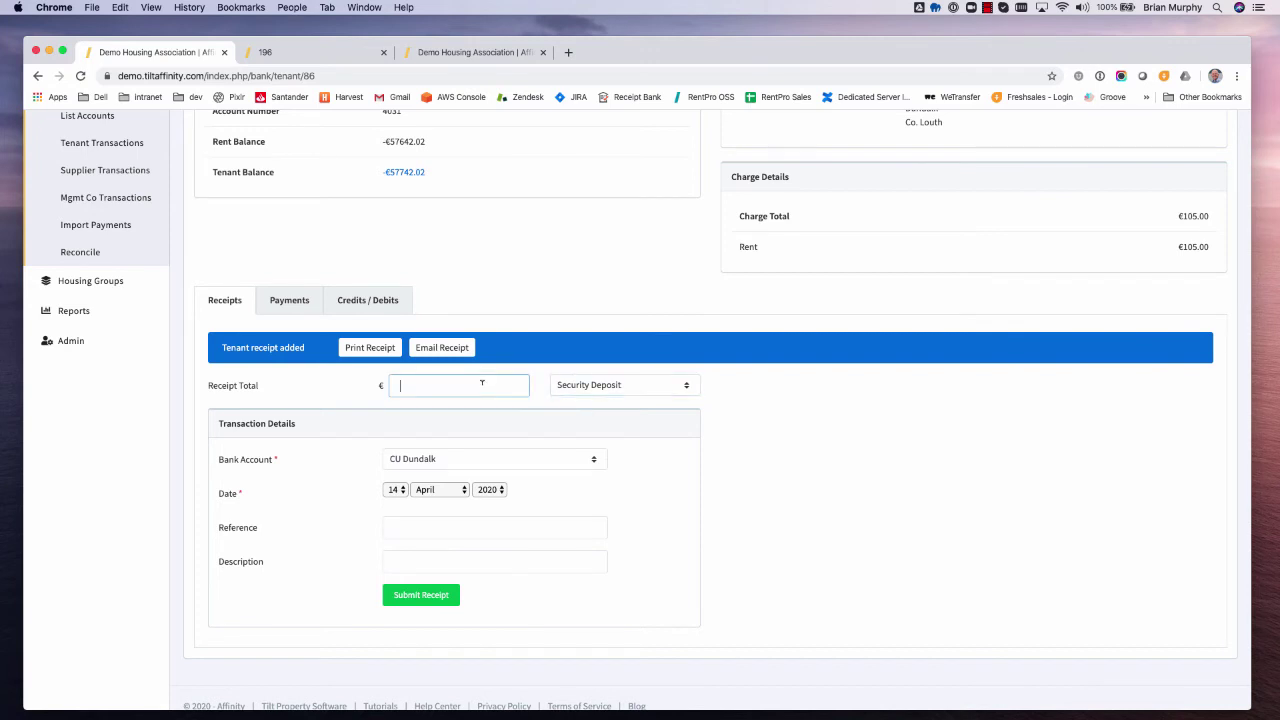
text(500)
- On the Payments tab, try Benefit Refund and Return of Security Deposit types, then go to Credits / Debits
click(295, 305)
scroll(298, 320, up, 2)
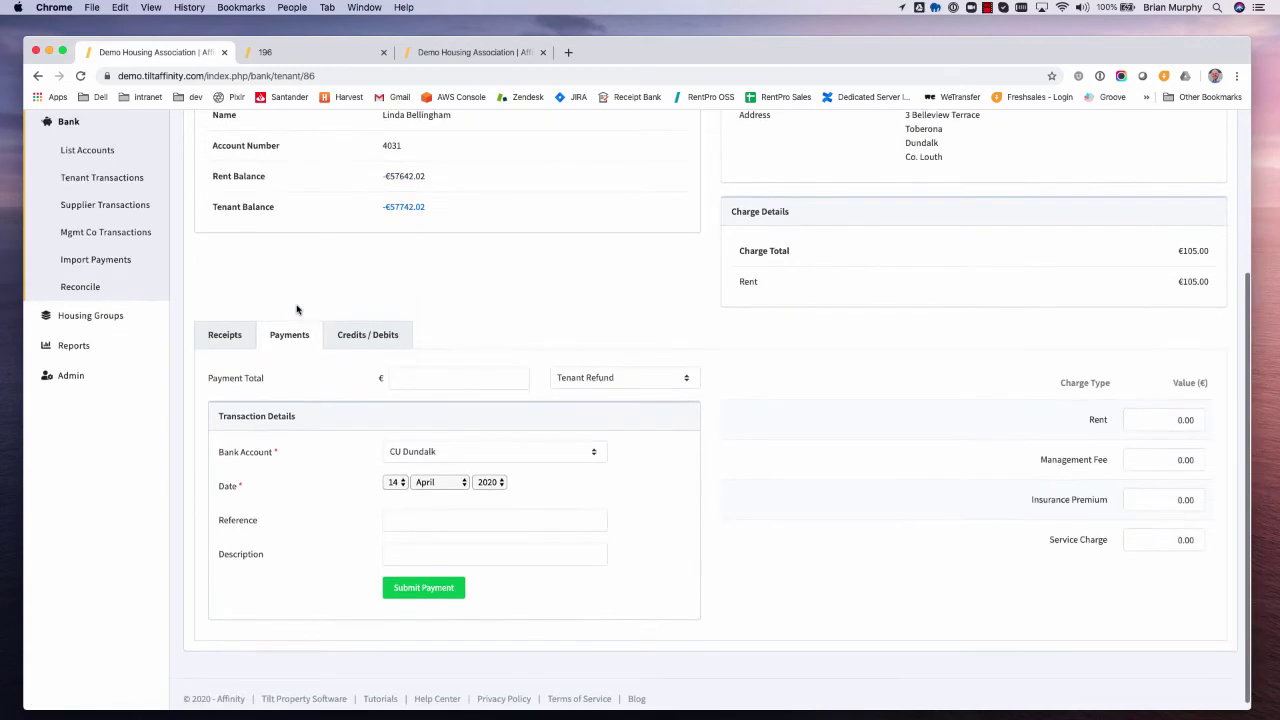
scroll(326, 402, down, 1)
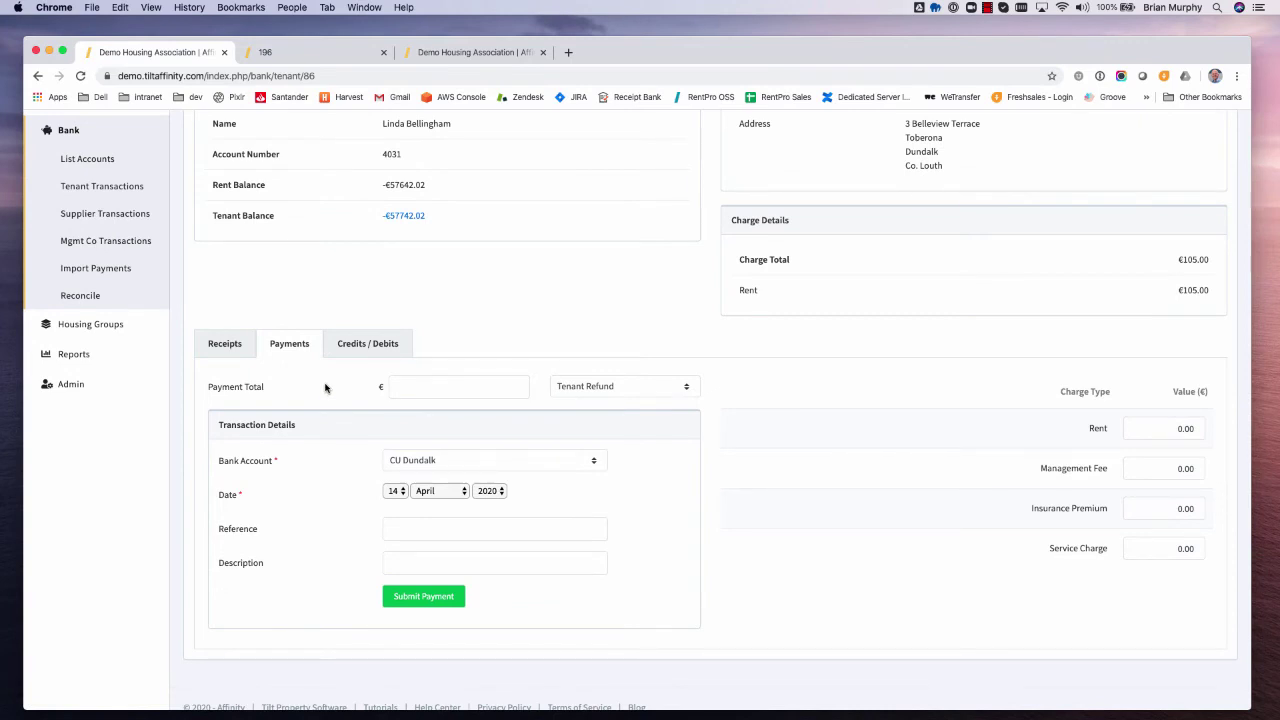
click(592, 392)
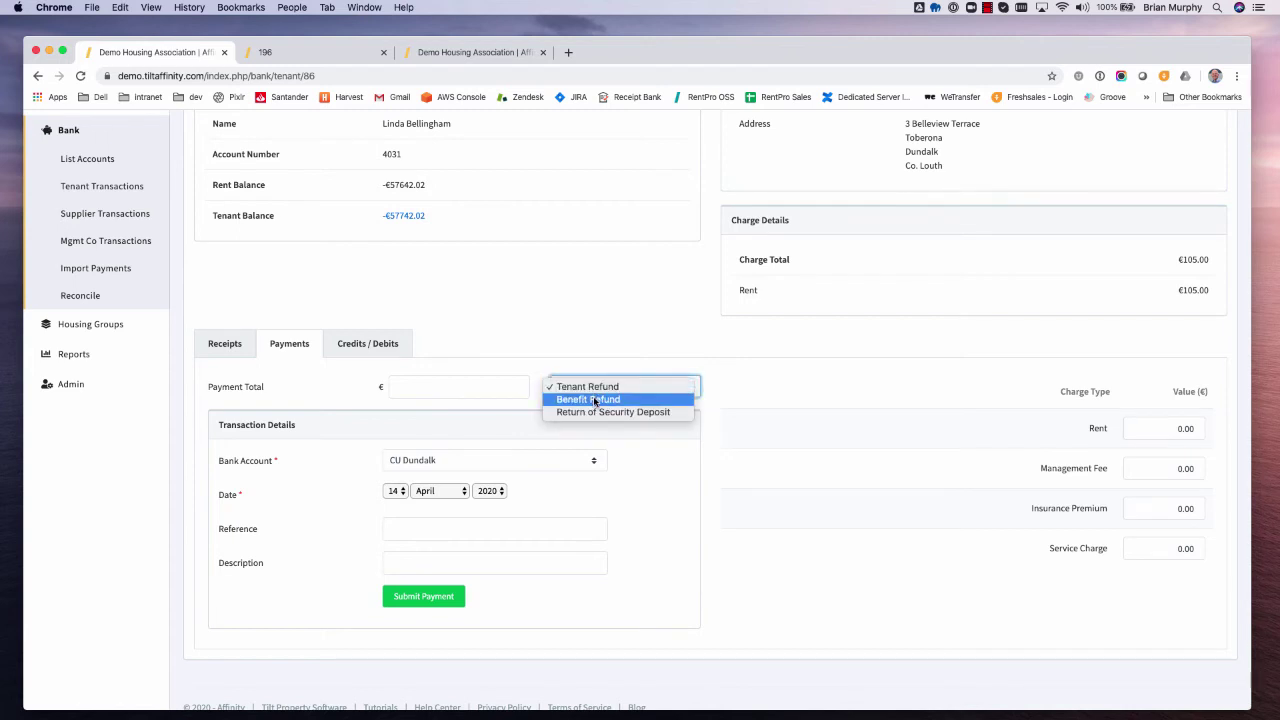
click(594, 400)
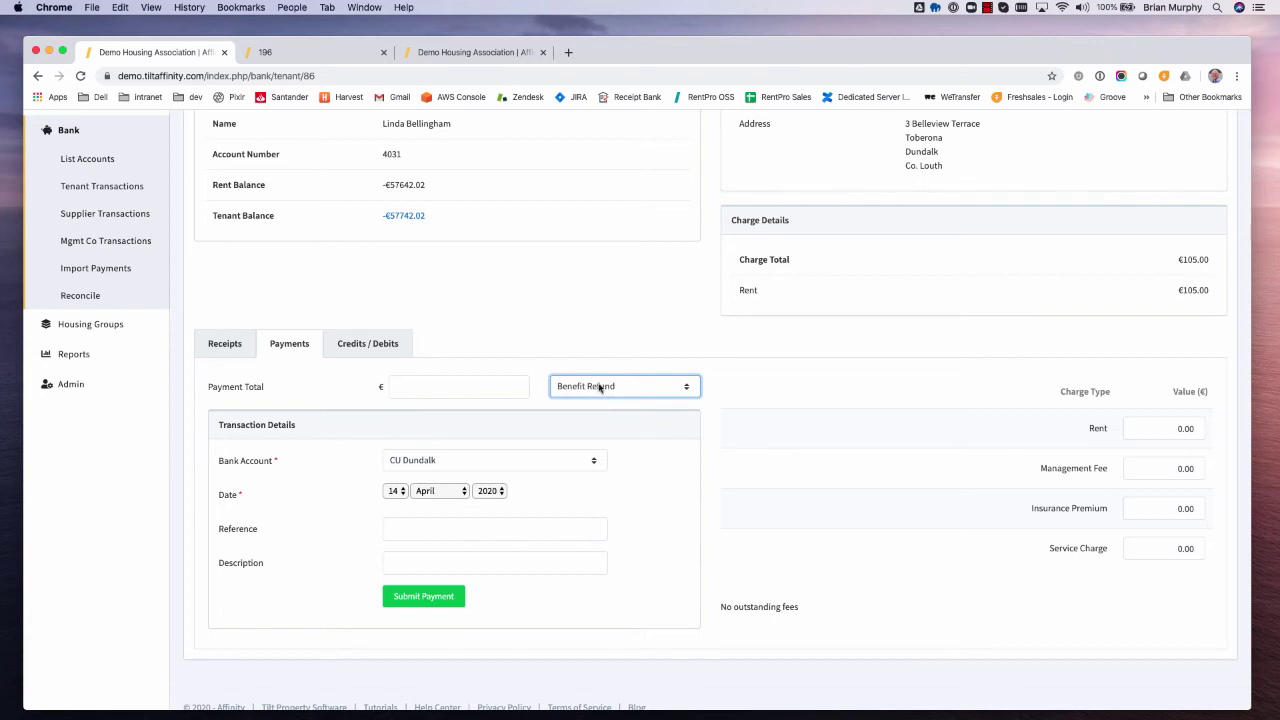
click(605, 388)
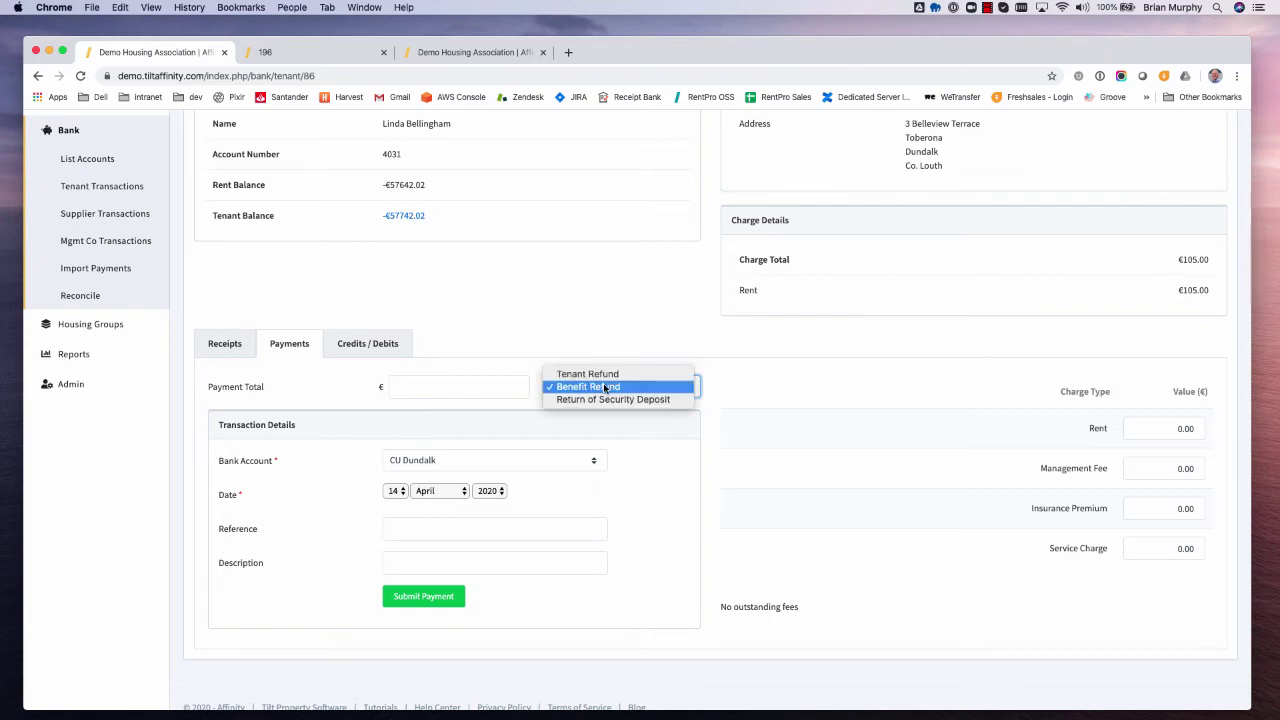
click(716, 403)
click(601, 390)
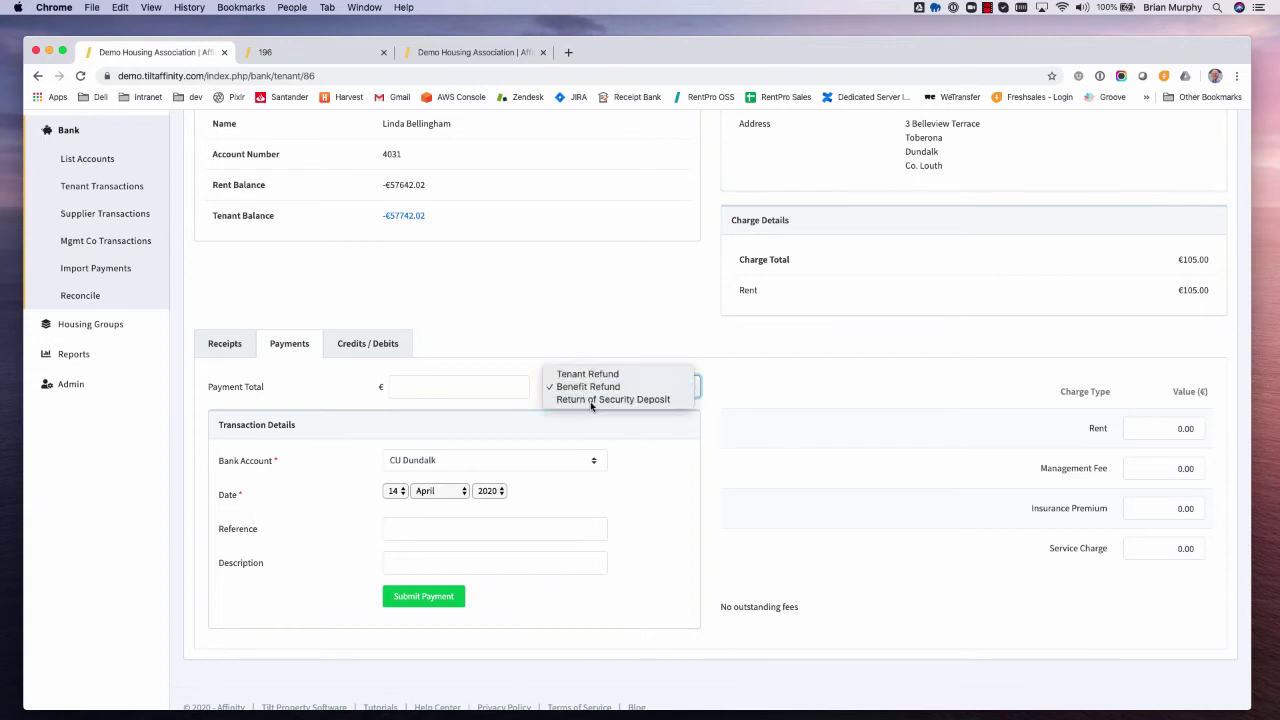
click(591, 400)
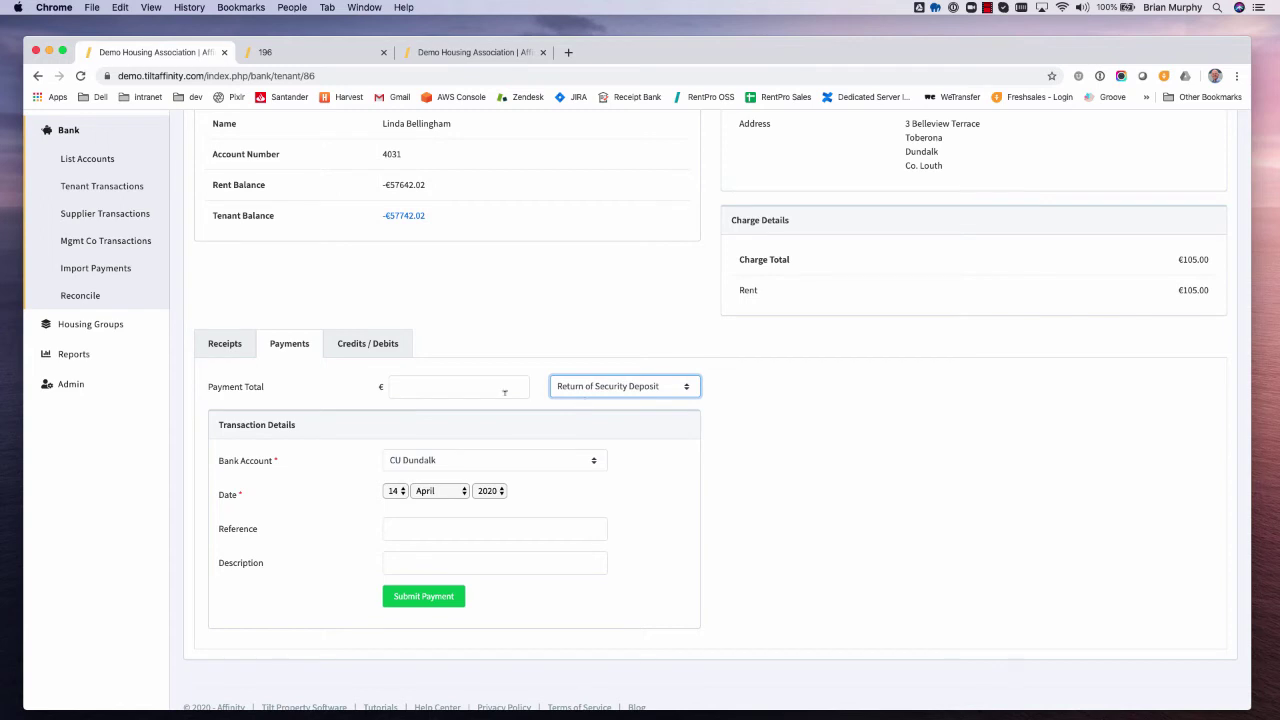
click(369, 346)
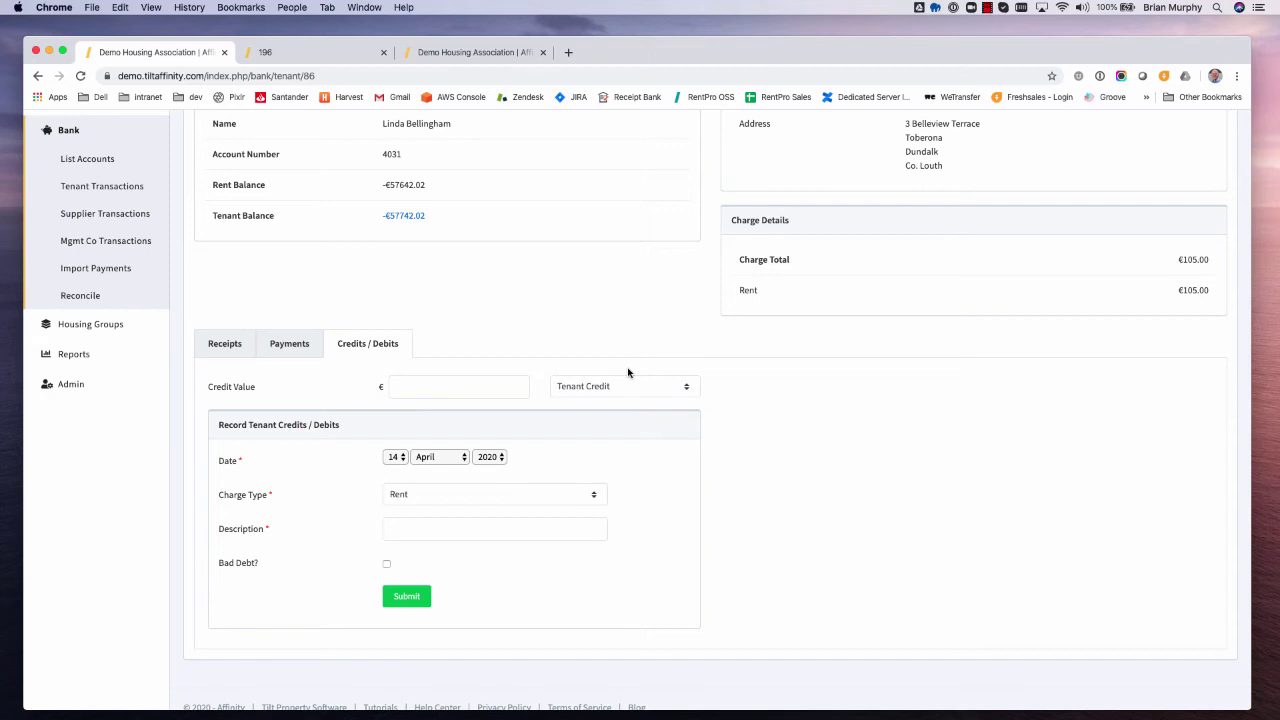
- Submit a €50 Tenant Credit against rent with the description 'Goodwill'
scroll(628, 373, up, 2)
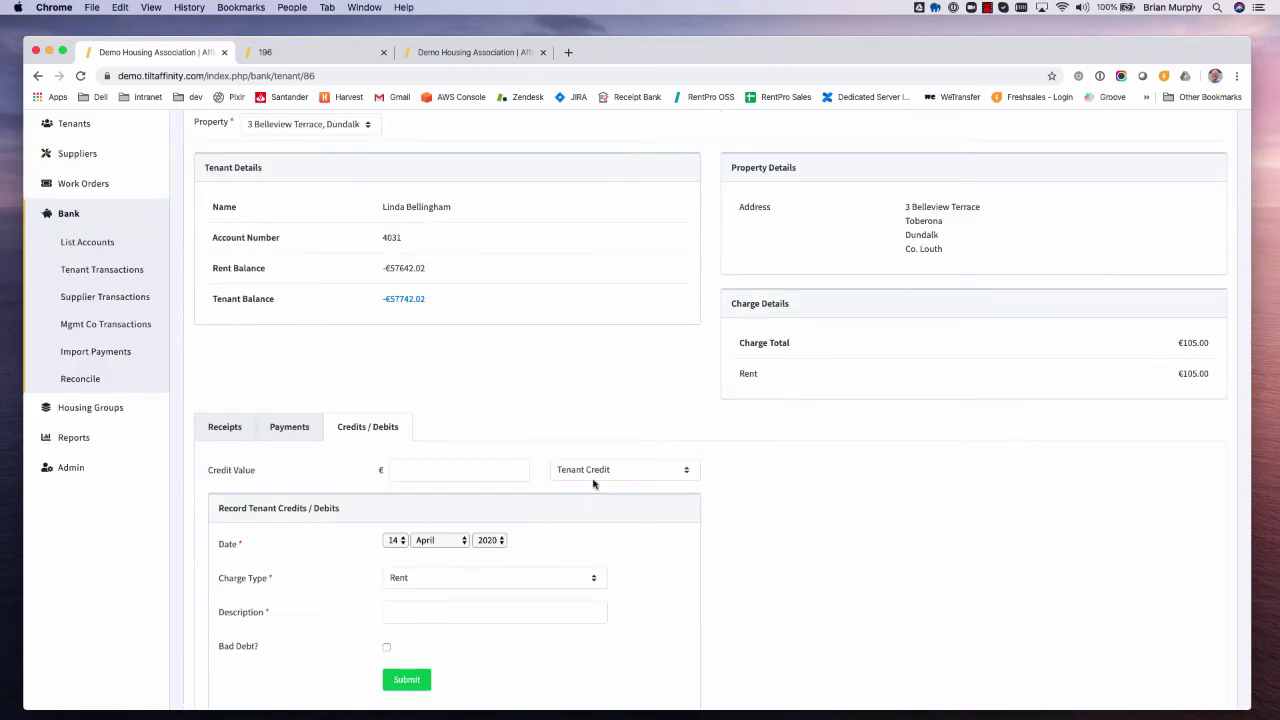
click(403, 580)
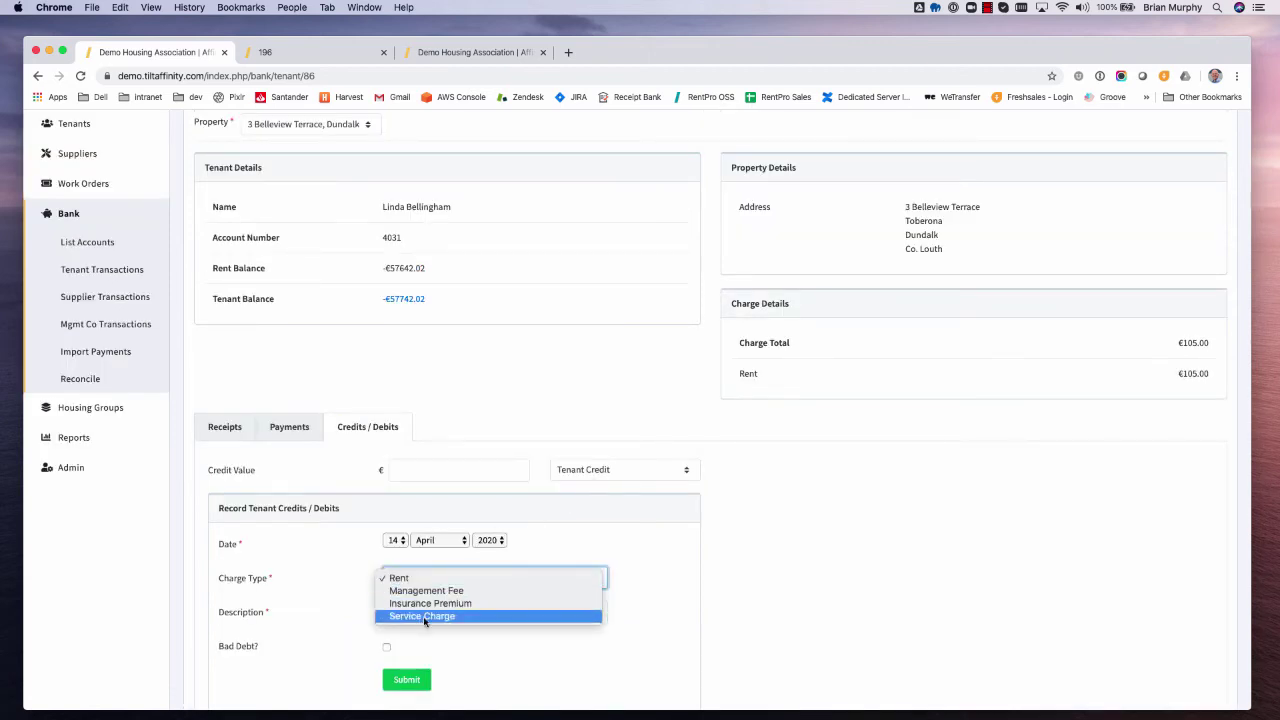
click(610, 475)
click(610, 475)
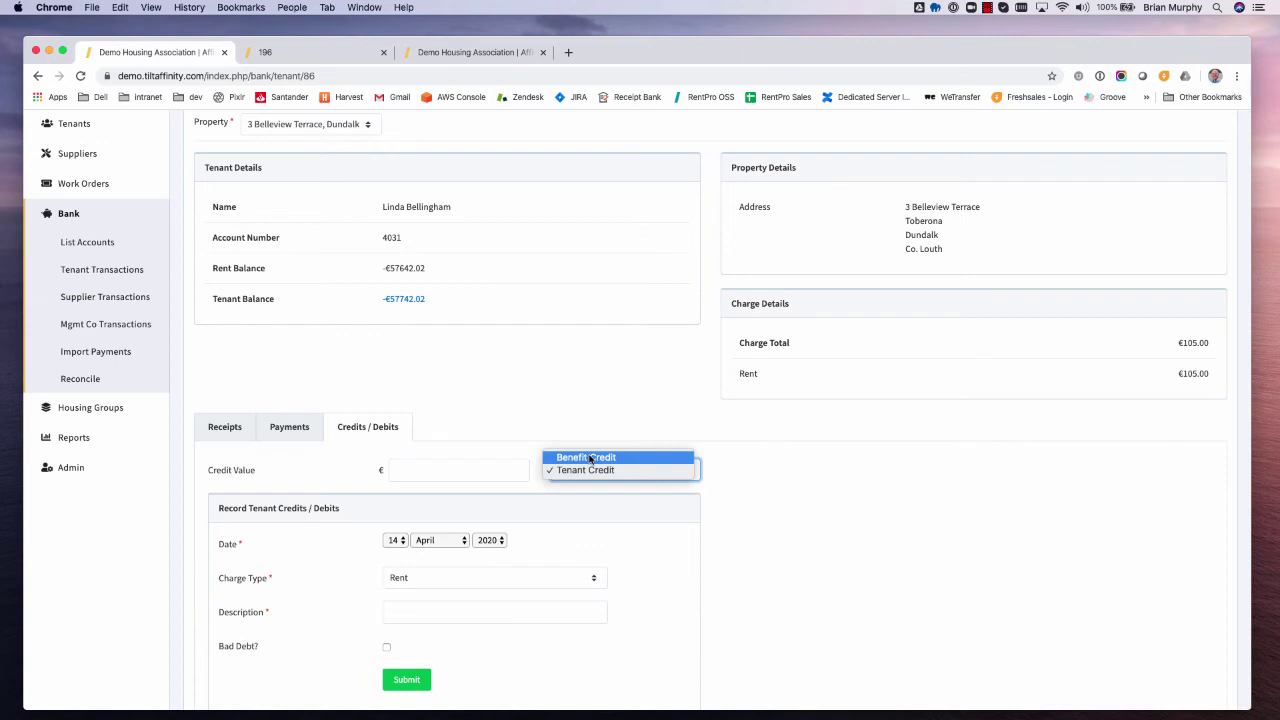
click(476, 478)
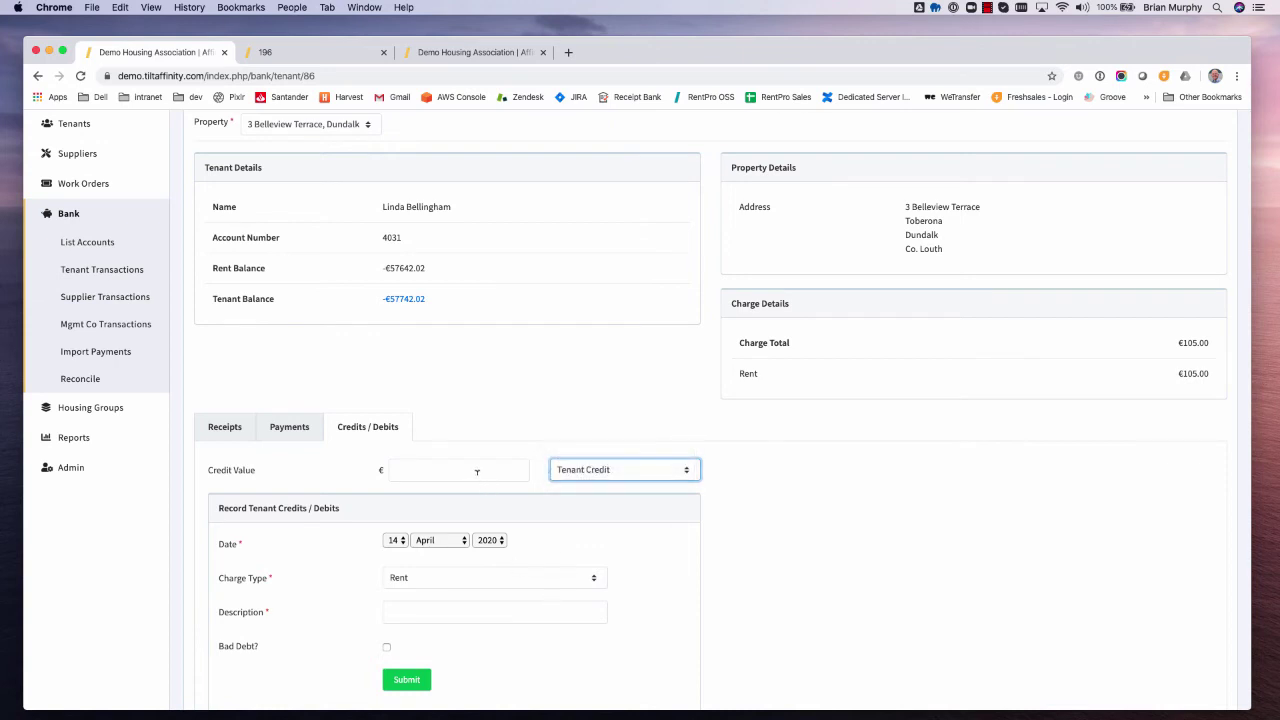
click(477, 471)
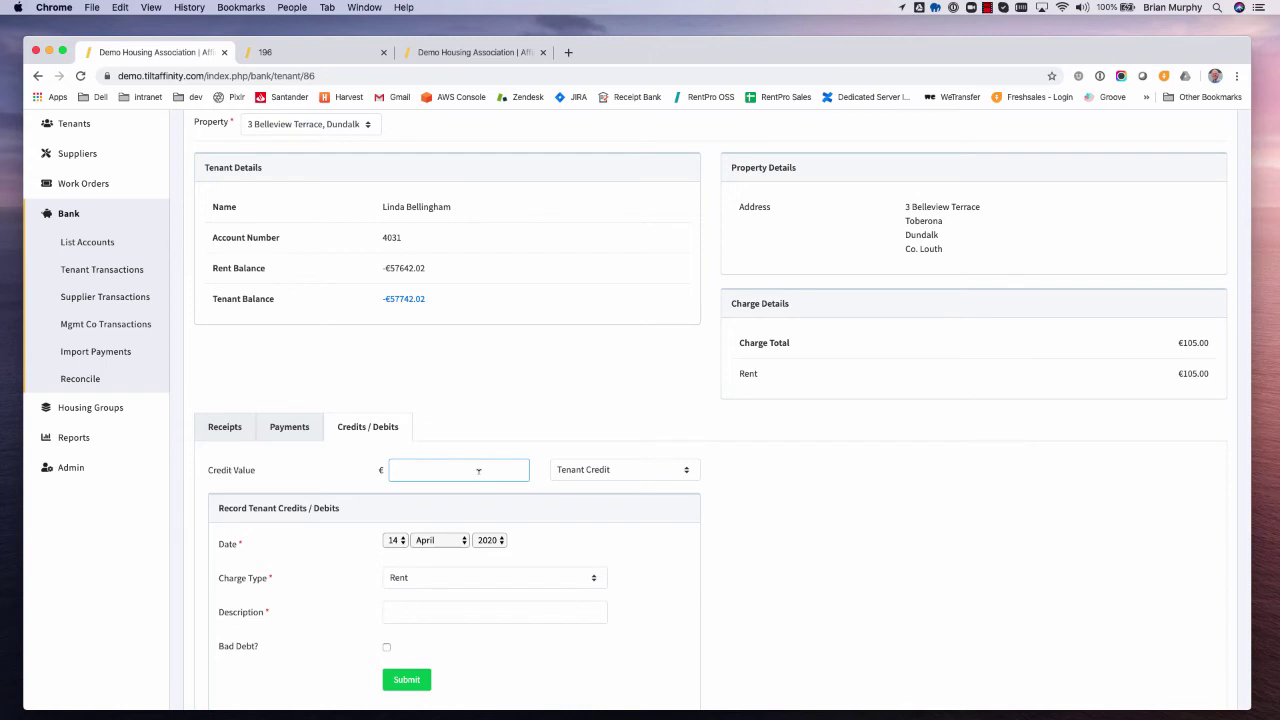
text(50)
scroll(468, 501, down, 2)
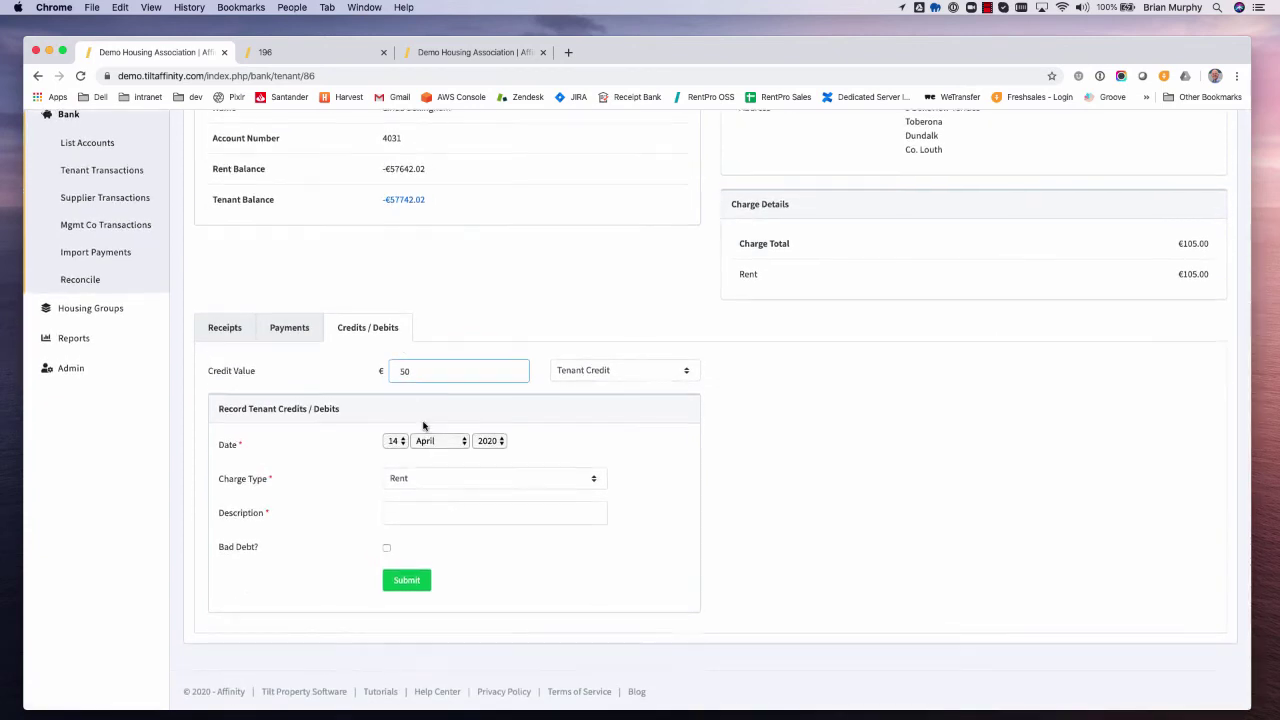
scroll(416, 371, up, 1)
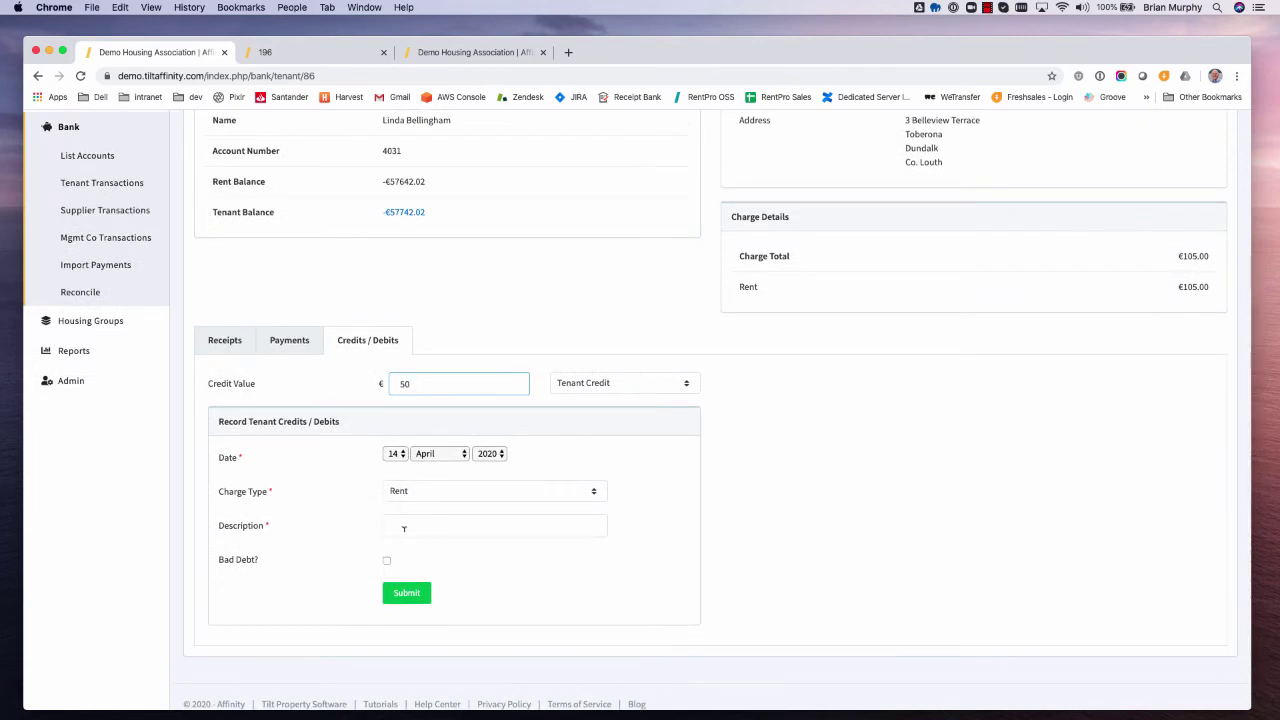
click(404, 528)
text(Goodwill)
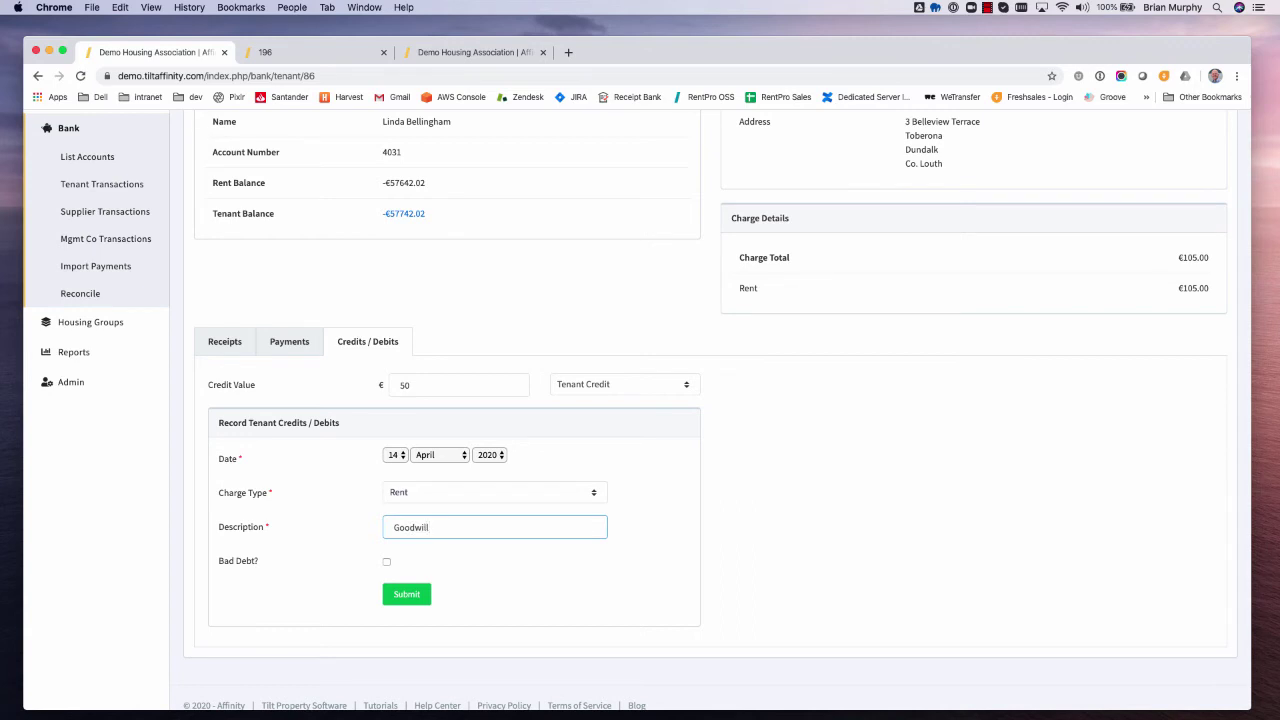
click(407, 596)
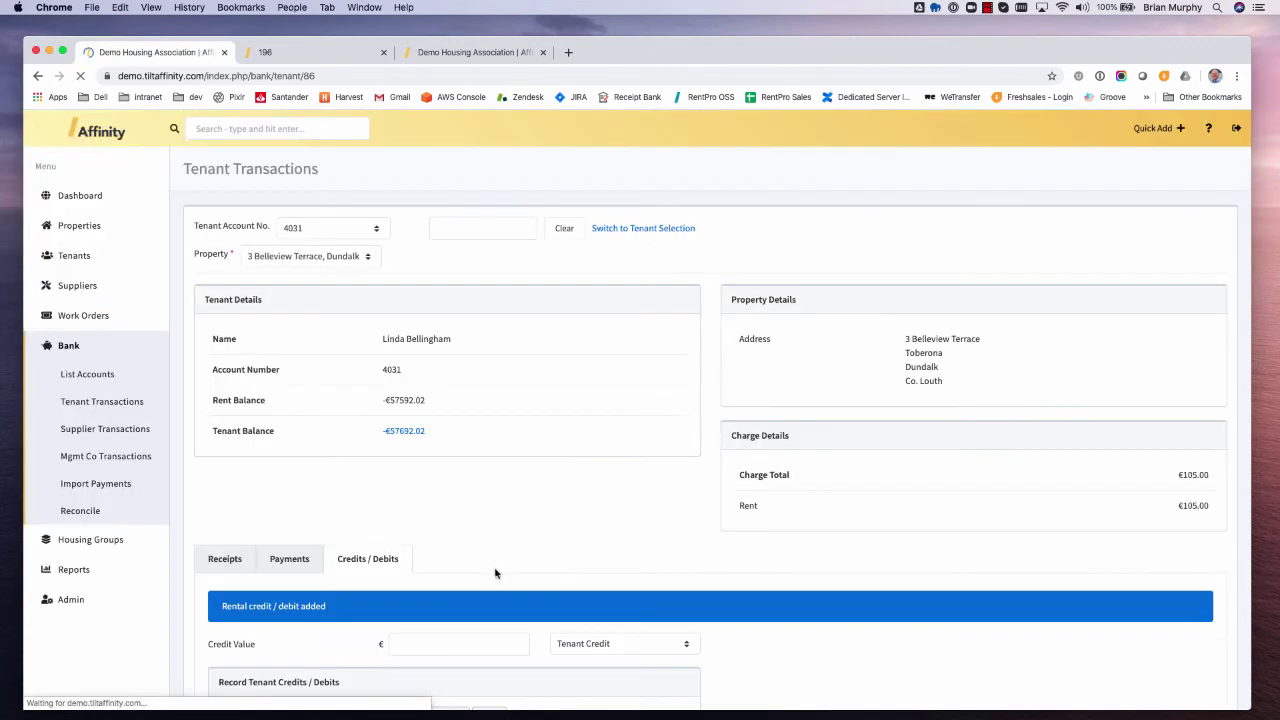
- Tick the Bad Debt? checkbox on the credits/debits form and scroll back to the top
scroll(497, 578, down, 5)
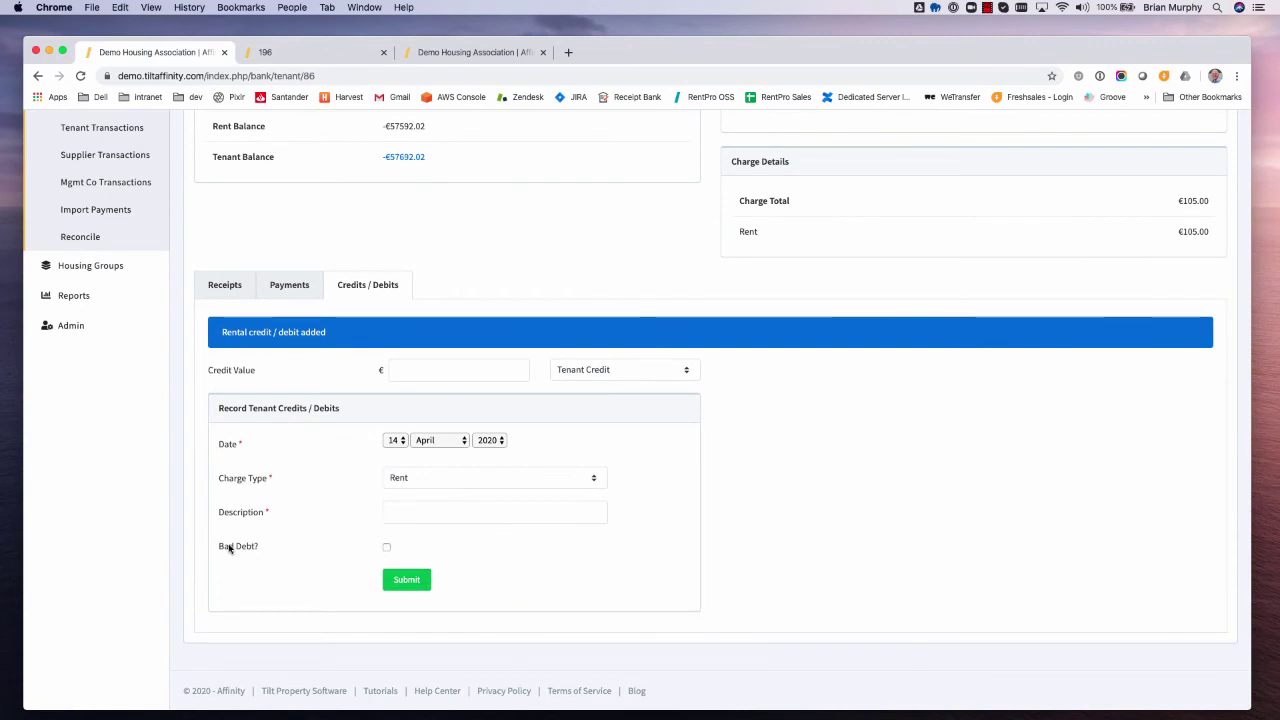
click(387, 547)
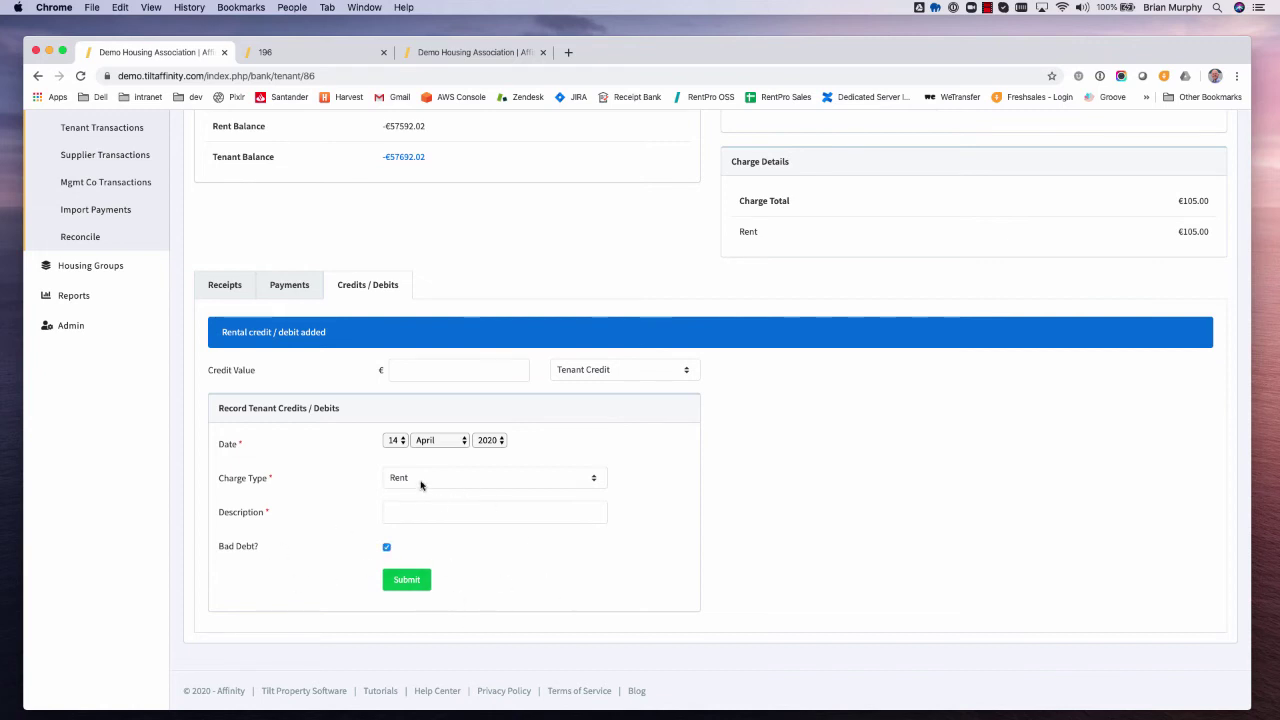
scroll(414, 480, up, 2)
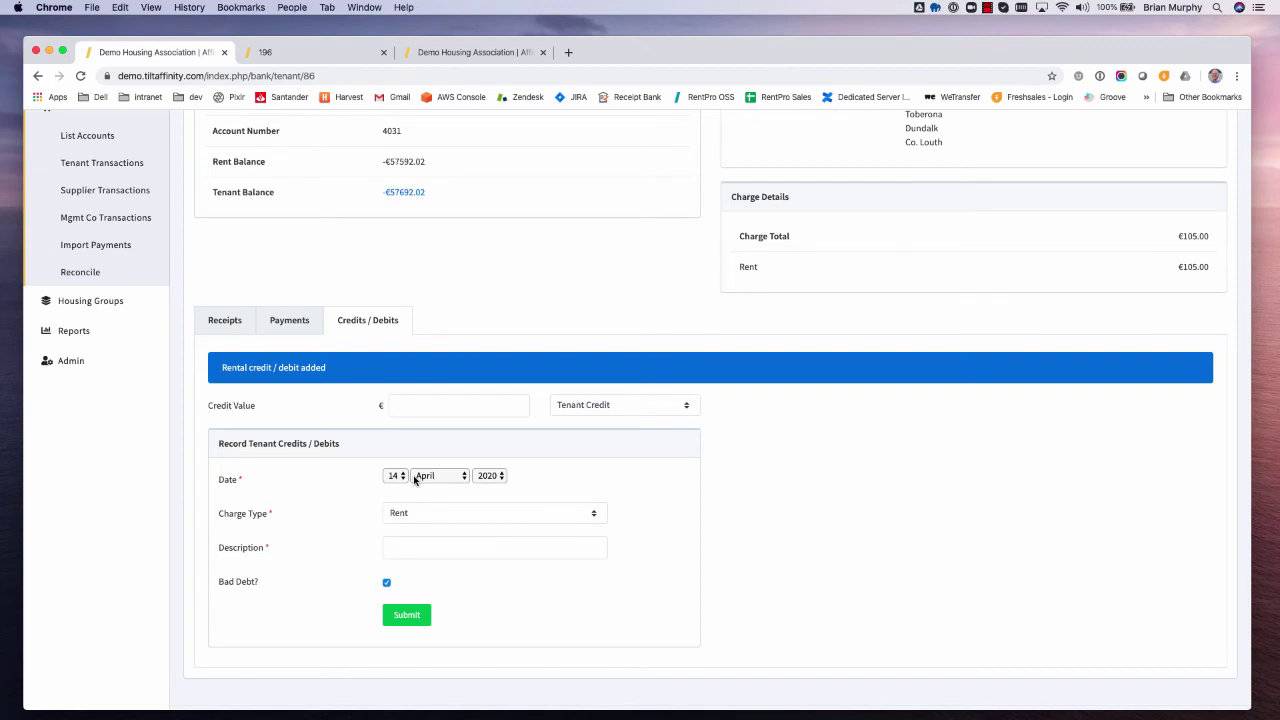
scroll(414, 480, up, 5)
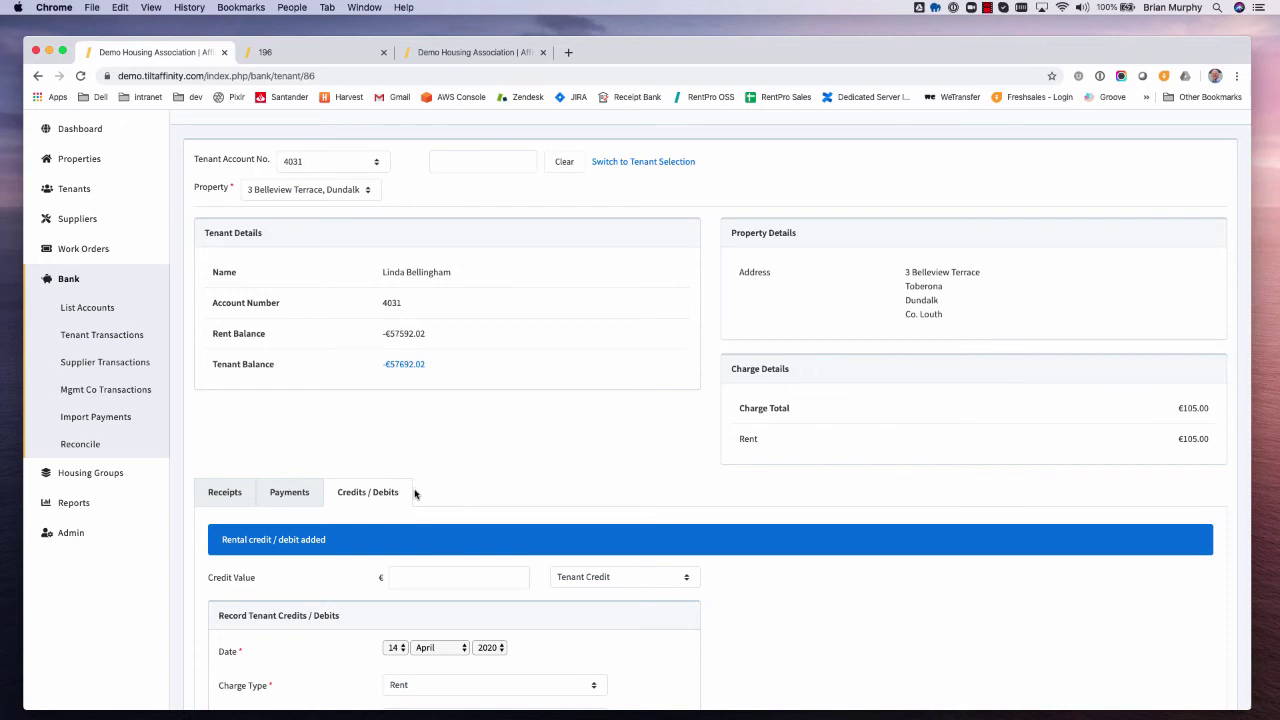
scroll(420, 500, up, 2)
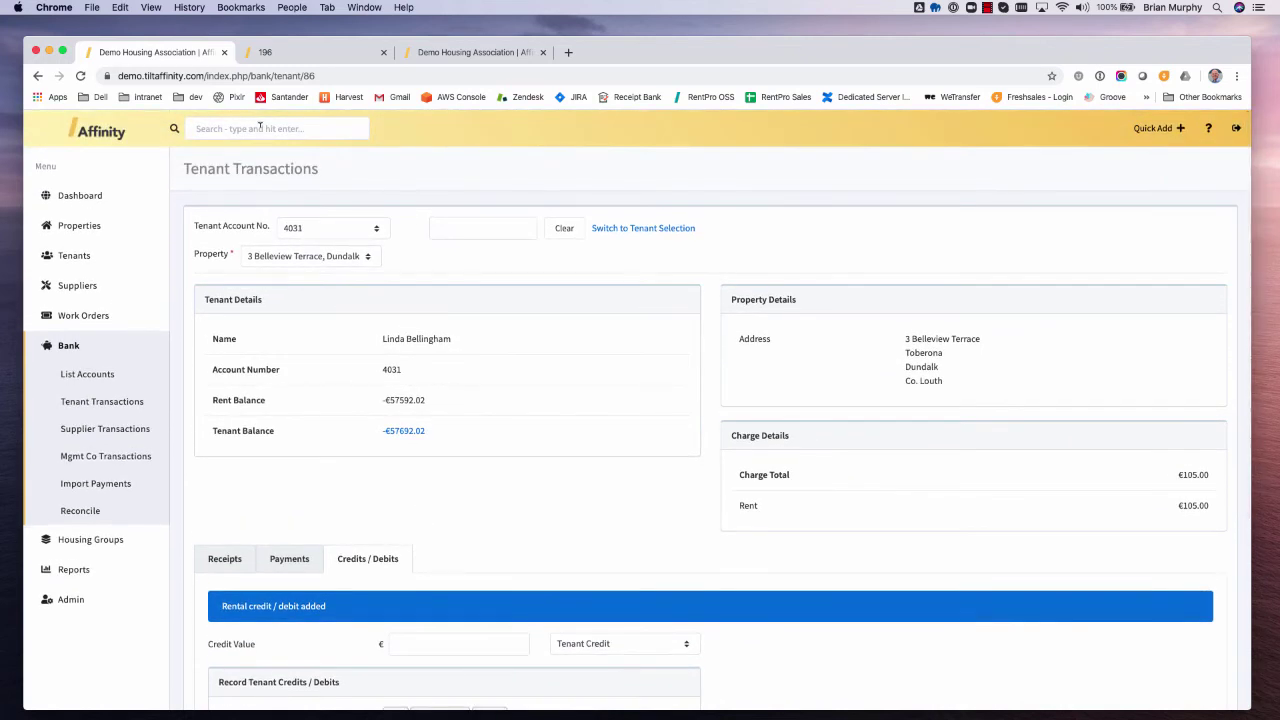
- Search the header for tenant 4031, open their record and view the Statement tab
click(259, 126)
text(40)
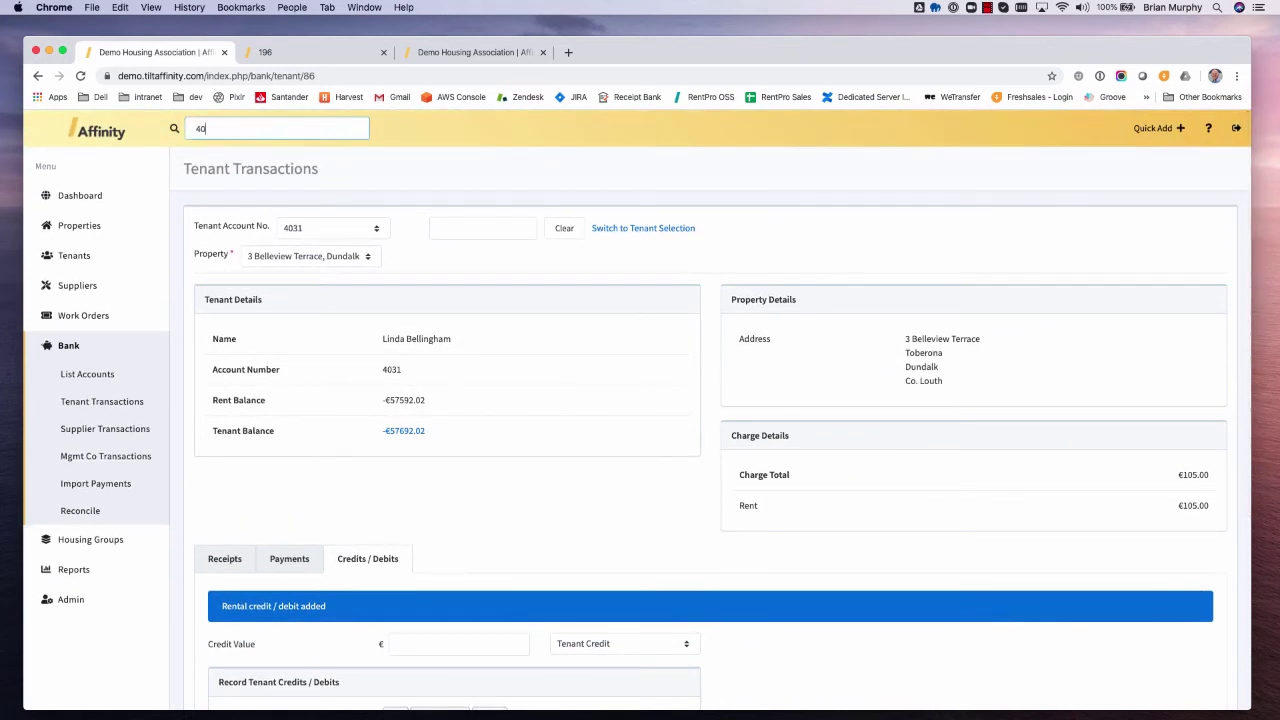
text(31)
key(Return)
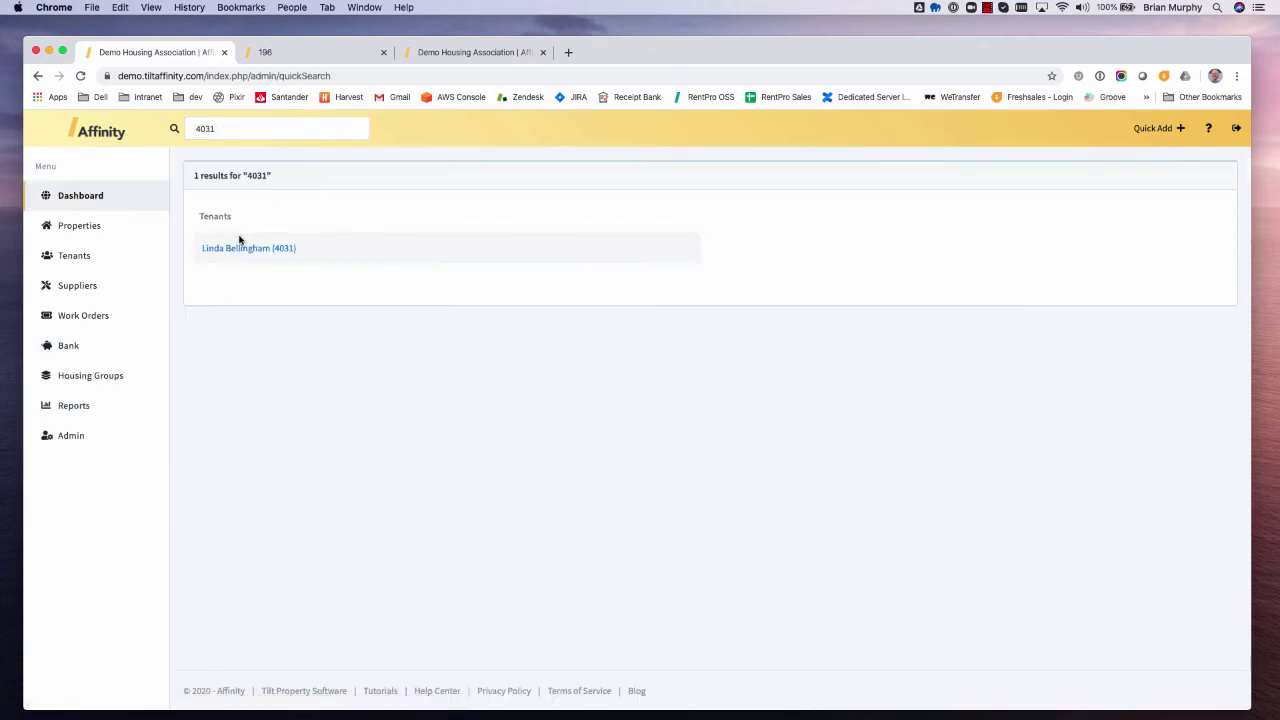
click(253, 250)
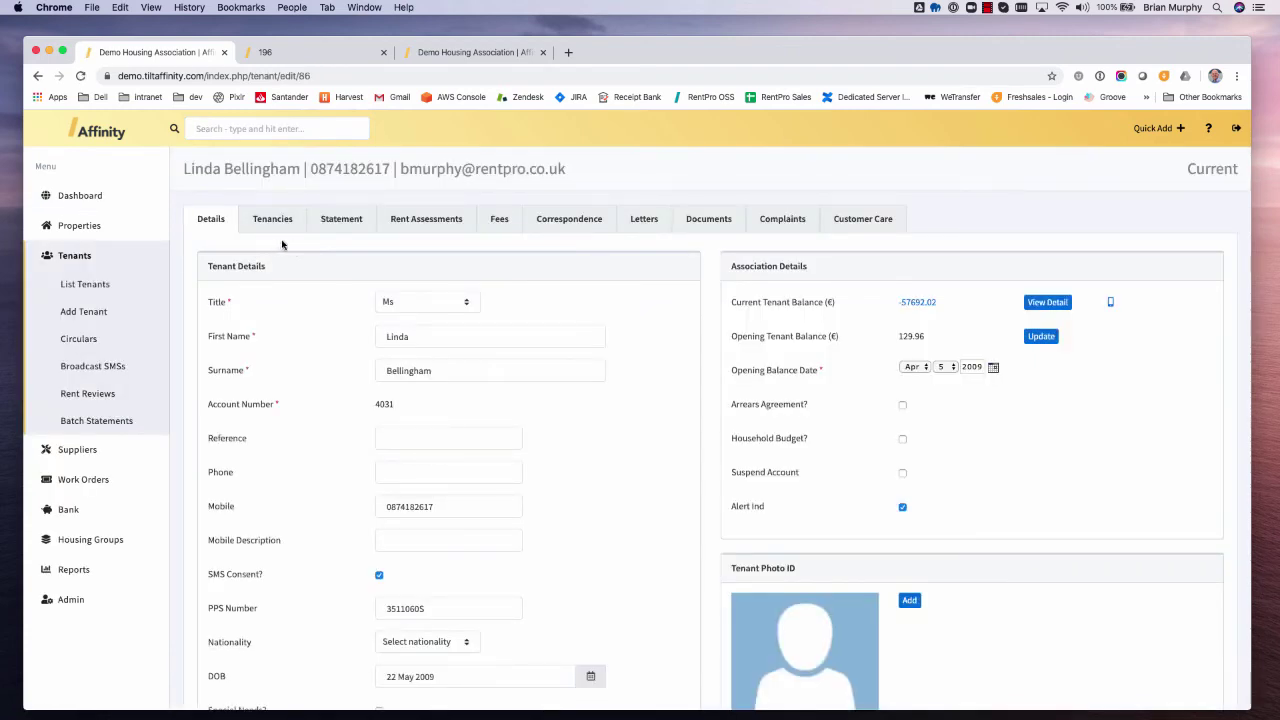
click(341, 224)
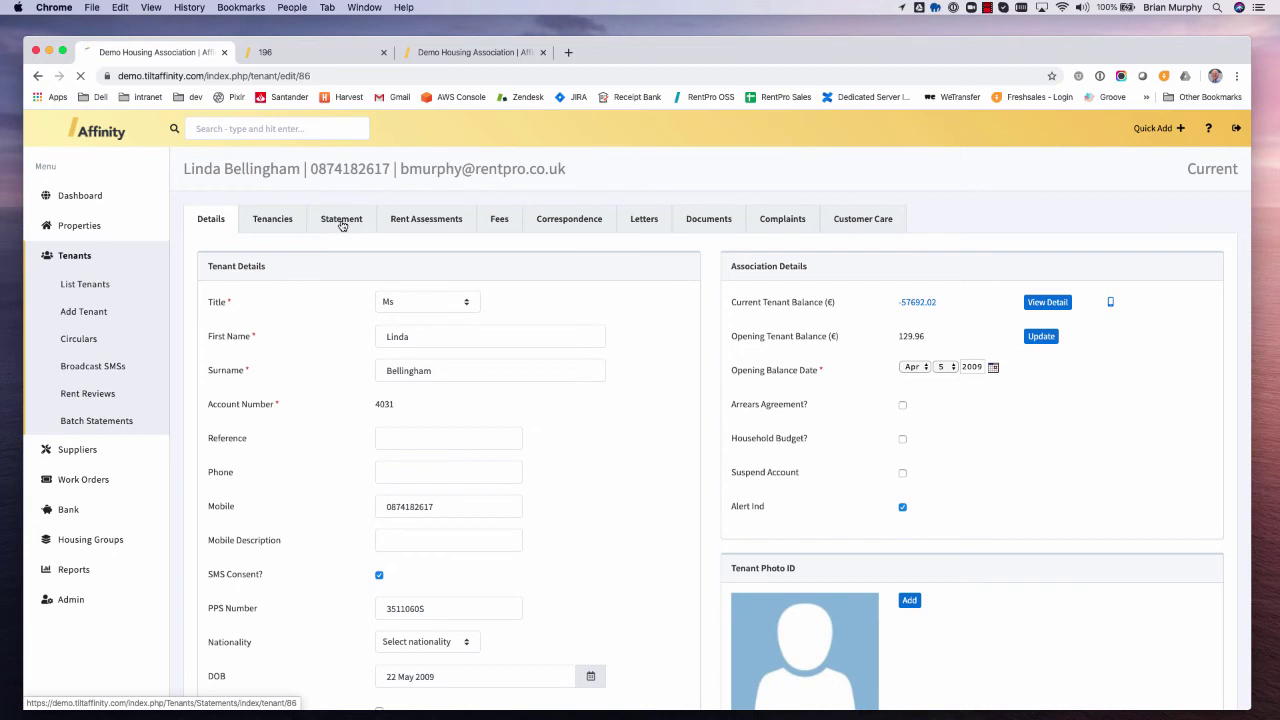
scroll(916, 393, down, 3)
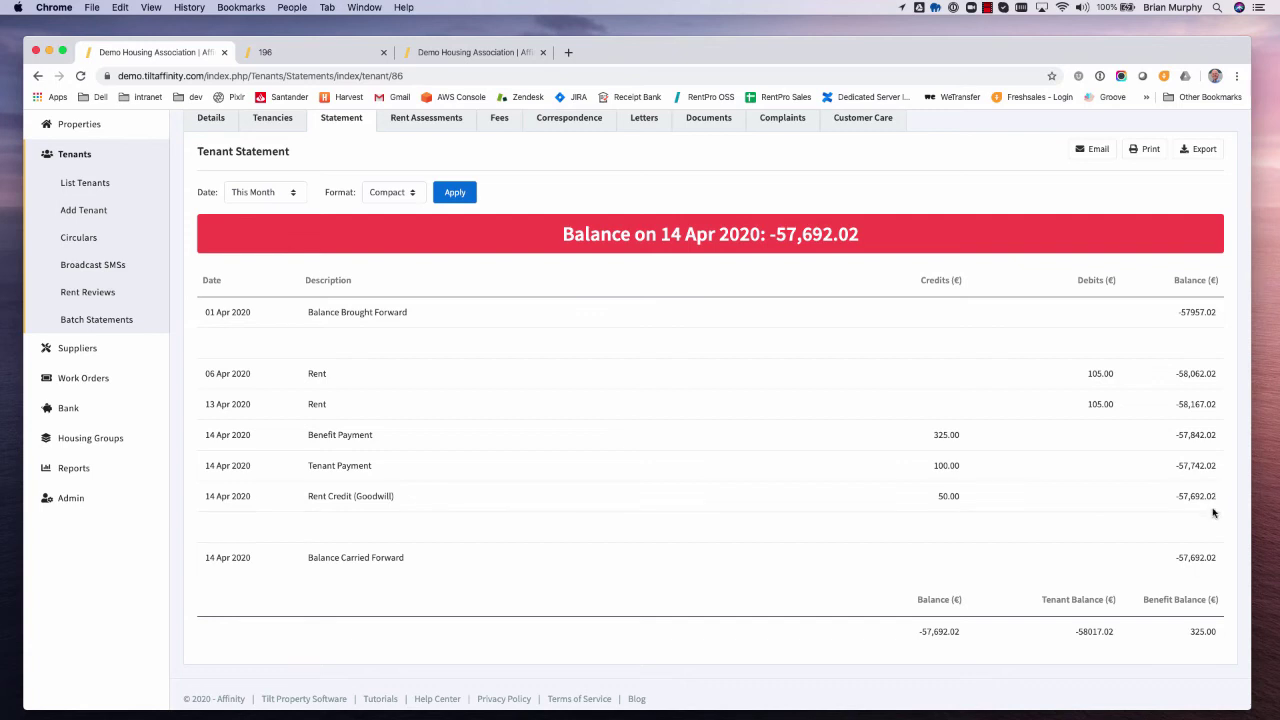
scroll(546, 467, up, 1)
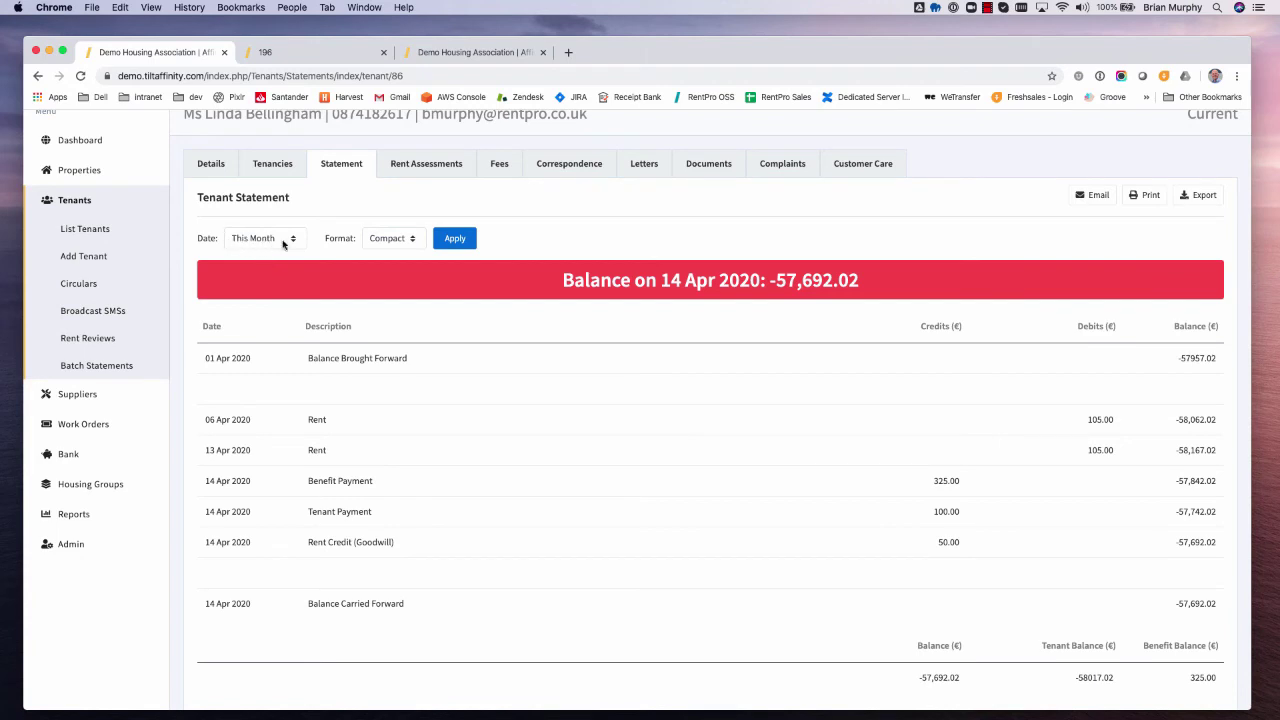
- Set the statement Date period to This Year and apply it
click(274, 244)
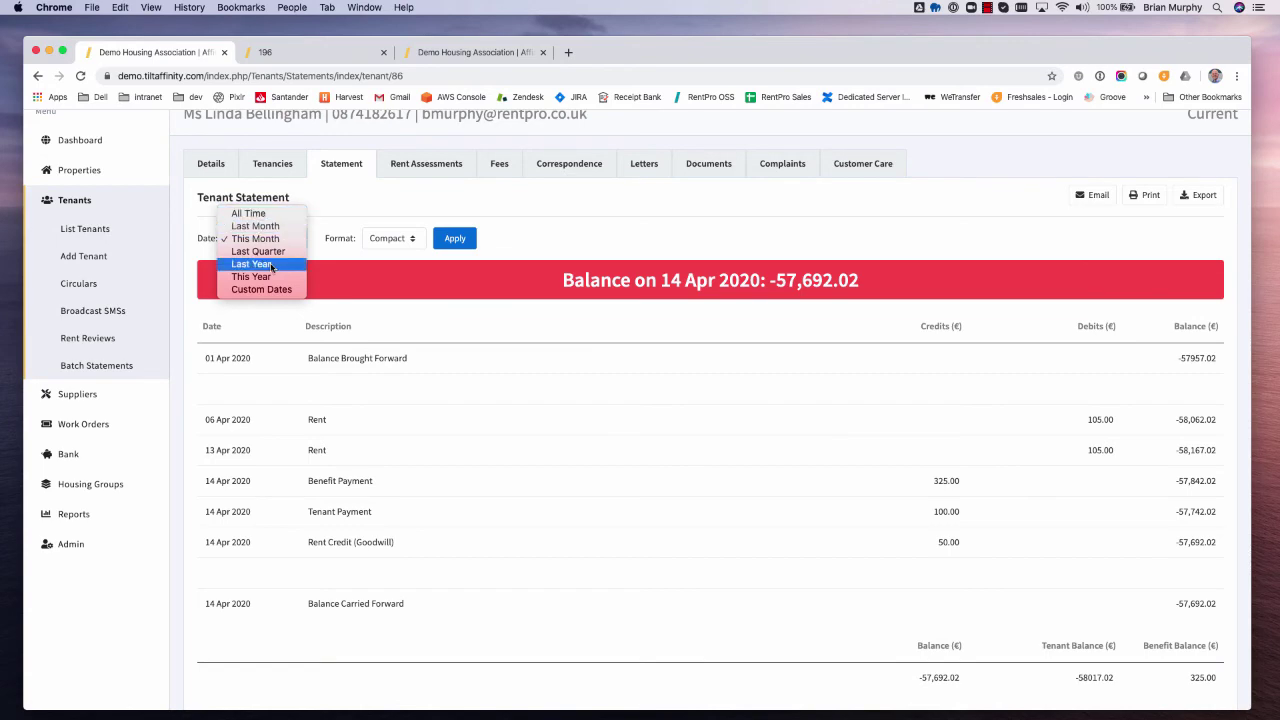
key(Return)
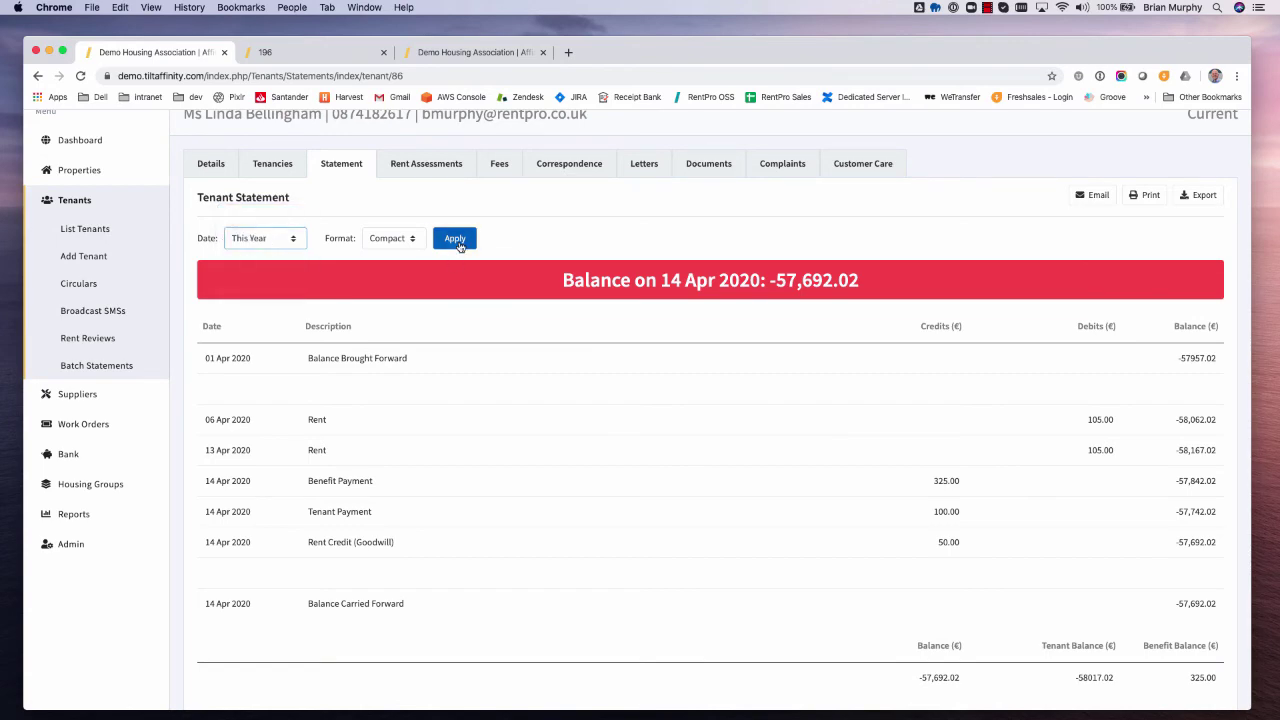
click(455, 238)
scroll(716, 466, down, 5)
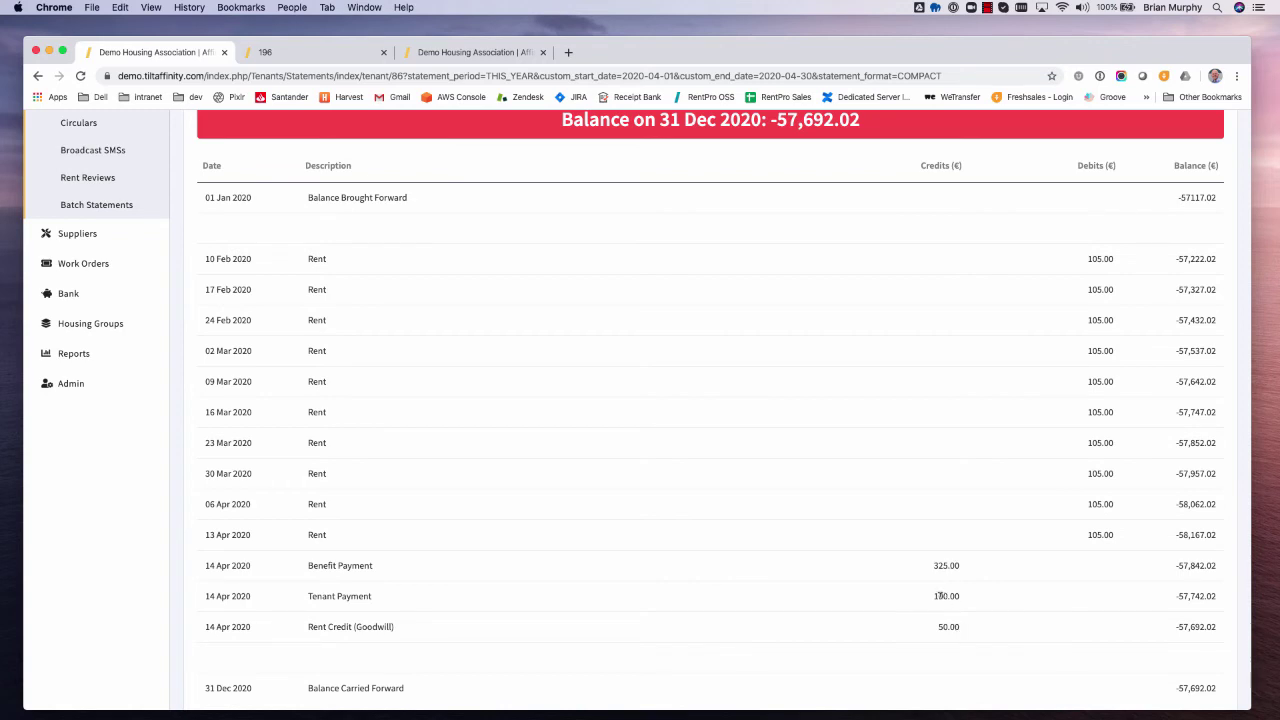
- Highlight the 100.00, 325.00 and 50.00 credit amounts on the yearly statement
drag(933, 600, 967, 597)
scroll(967, 597, up, 1)
scroll(960, 595, down, 1)
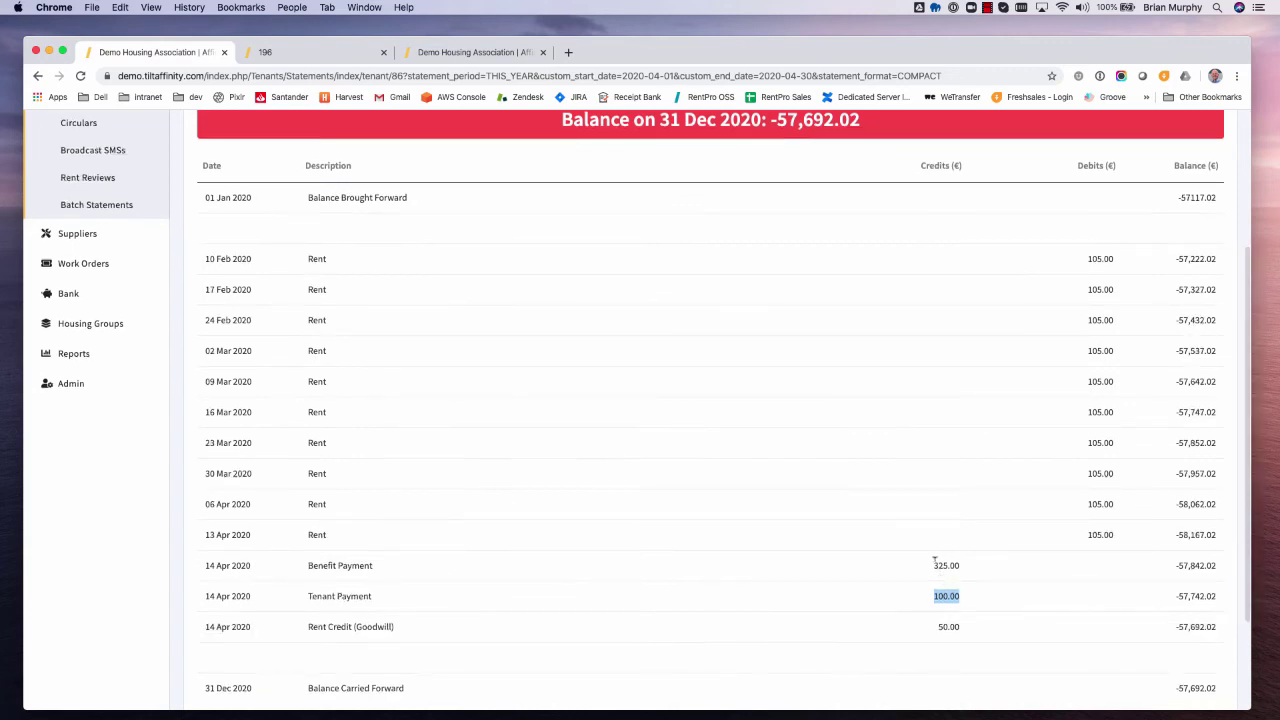
drag(931, 565, 977, 567)
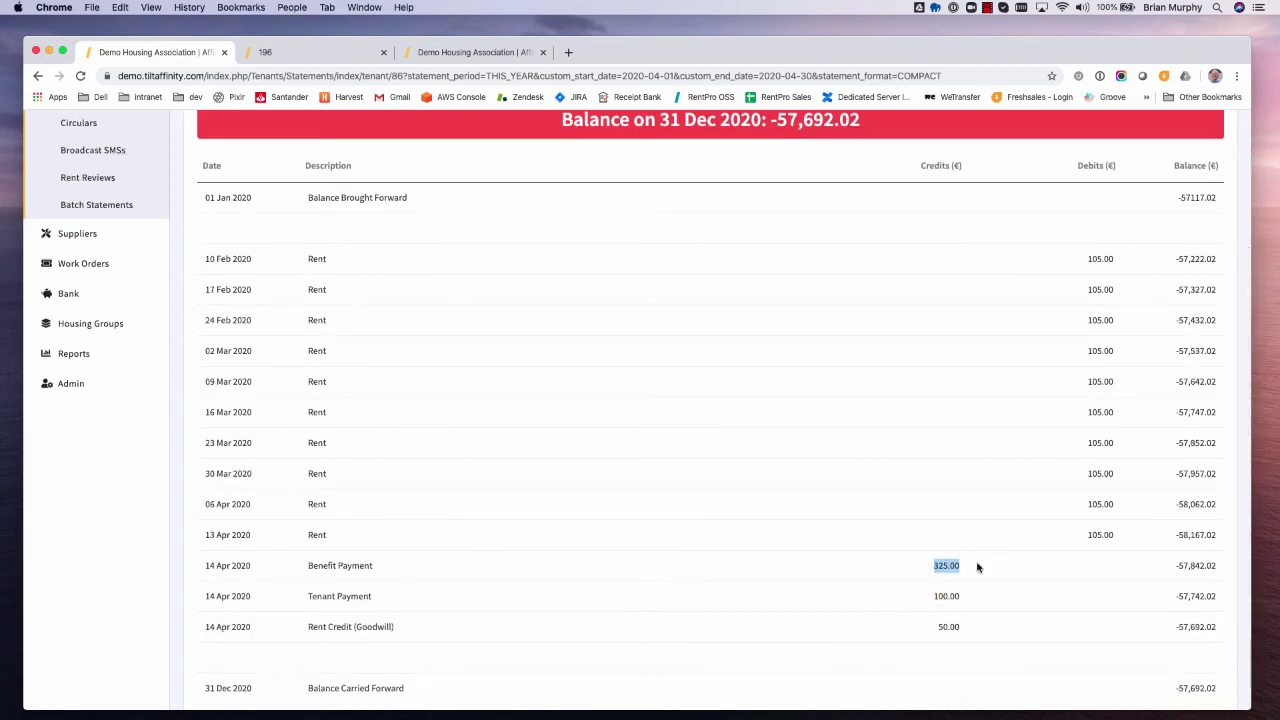
drag(937, 626, 971, 628)
scroll(975, 630, up, 1)
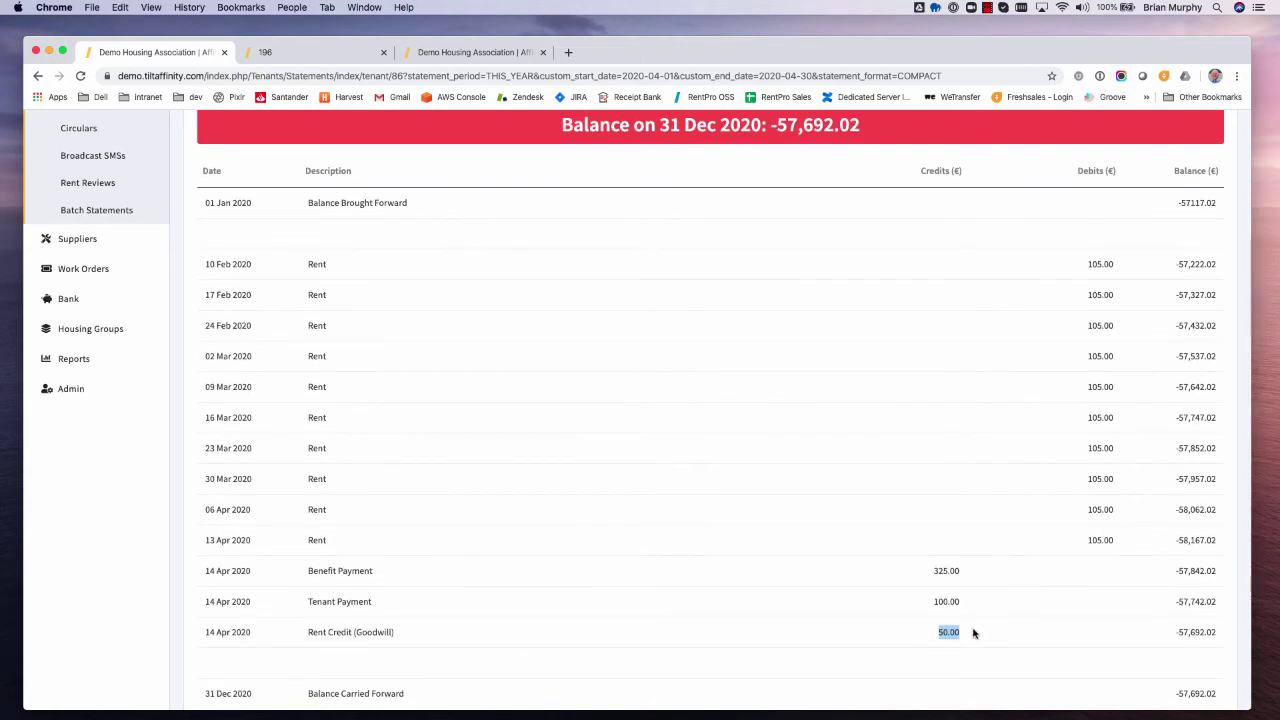
scroll(973, 632, down, 2)
scroll(973, 632, up, 3)
scroll(973, 632, up, 3)
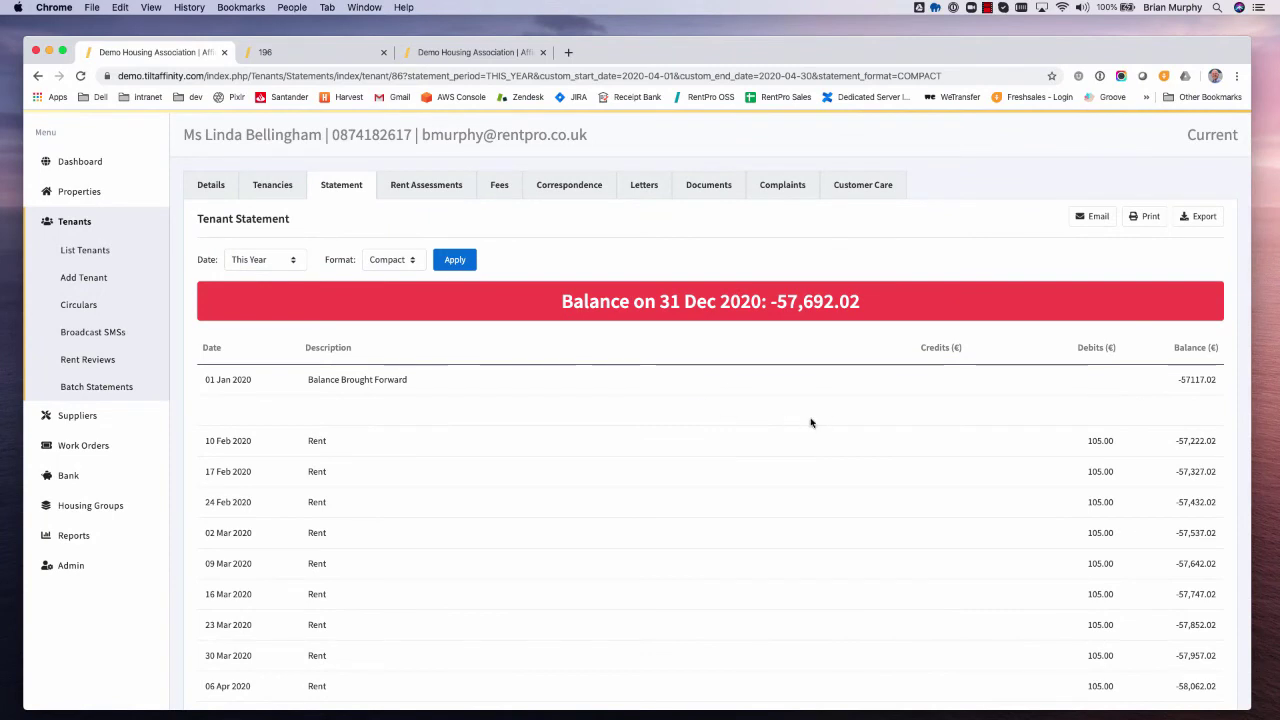
scroll(1150, 219, up, 1)
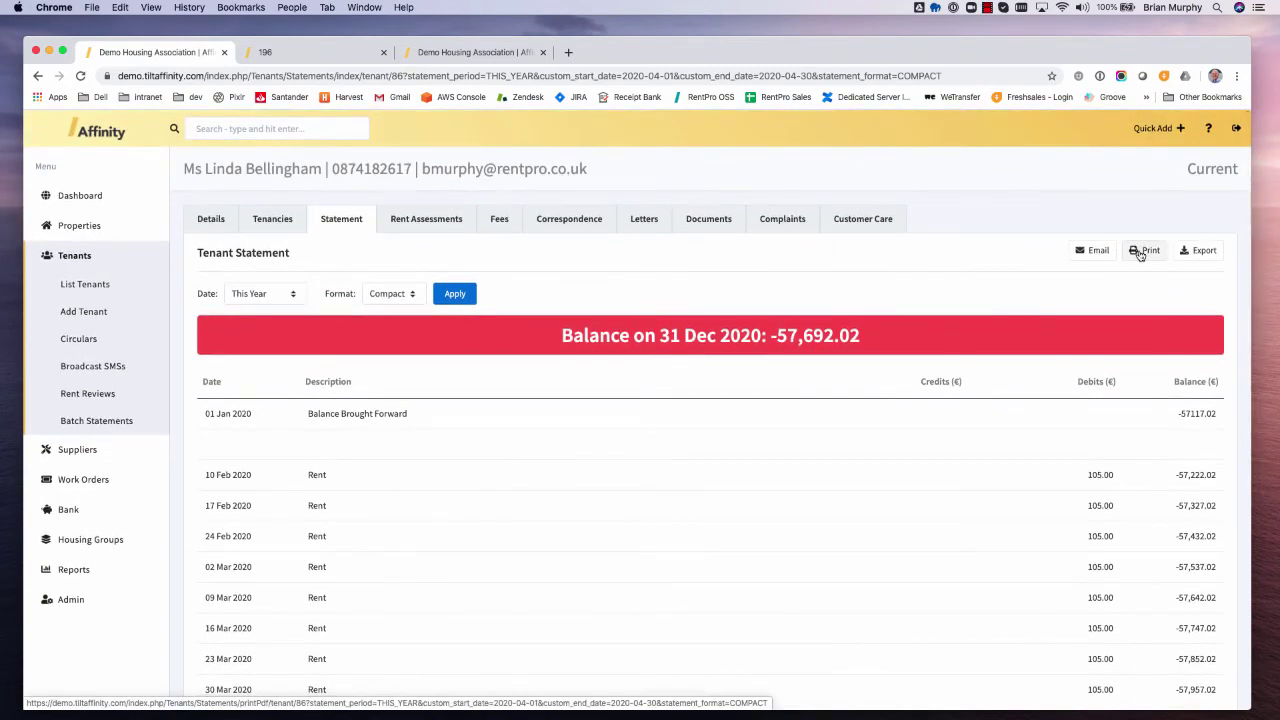
- Print the yearly statement to PDF, then close the PDF and the unused 196 tab
click(1143, 251)
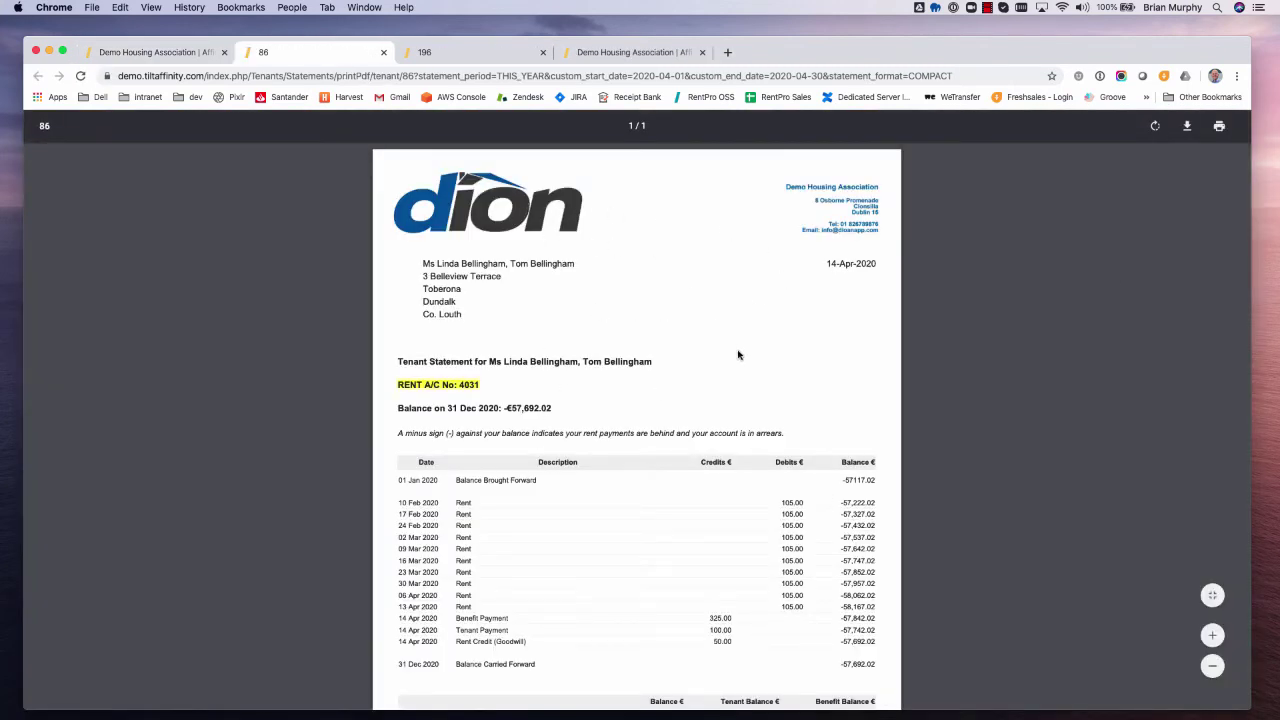
scroll(781, 376, down, 2)
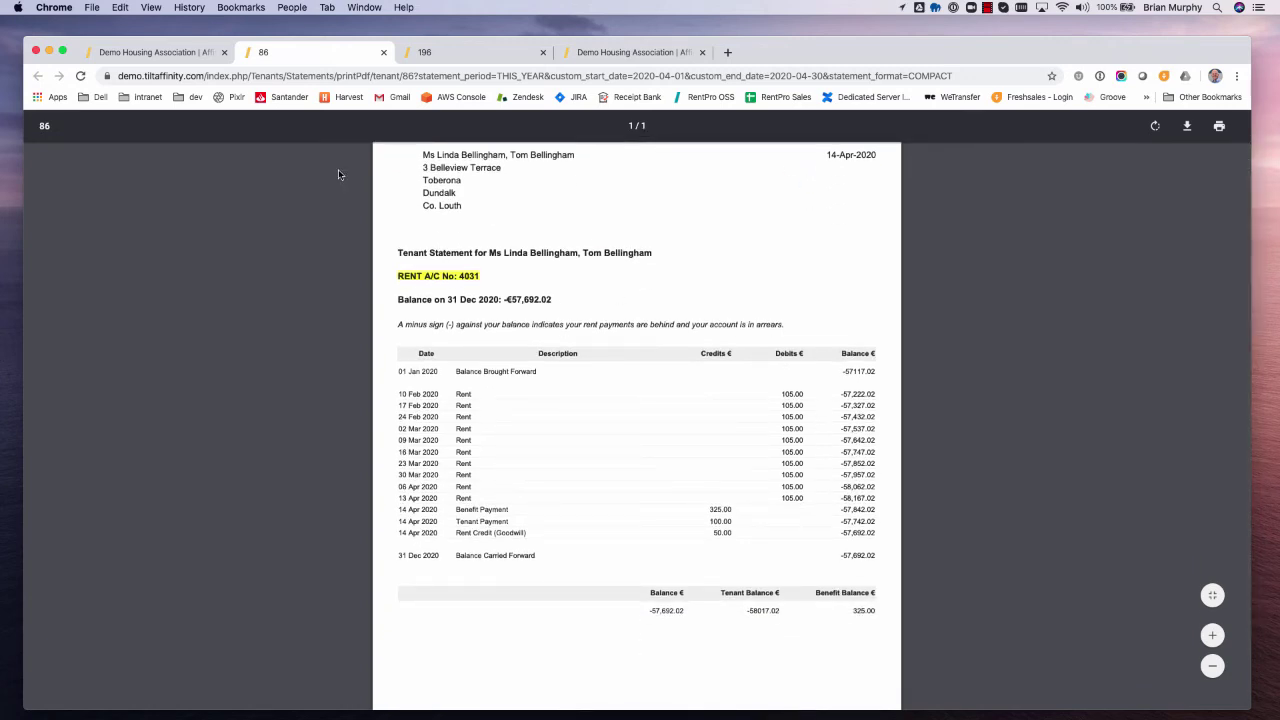
click(383, 53)
click(383, 53)
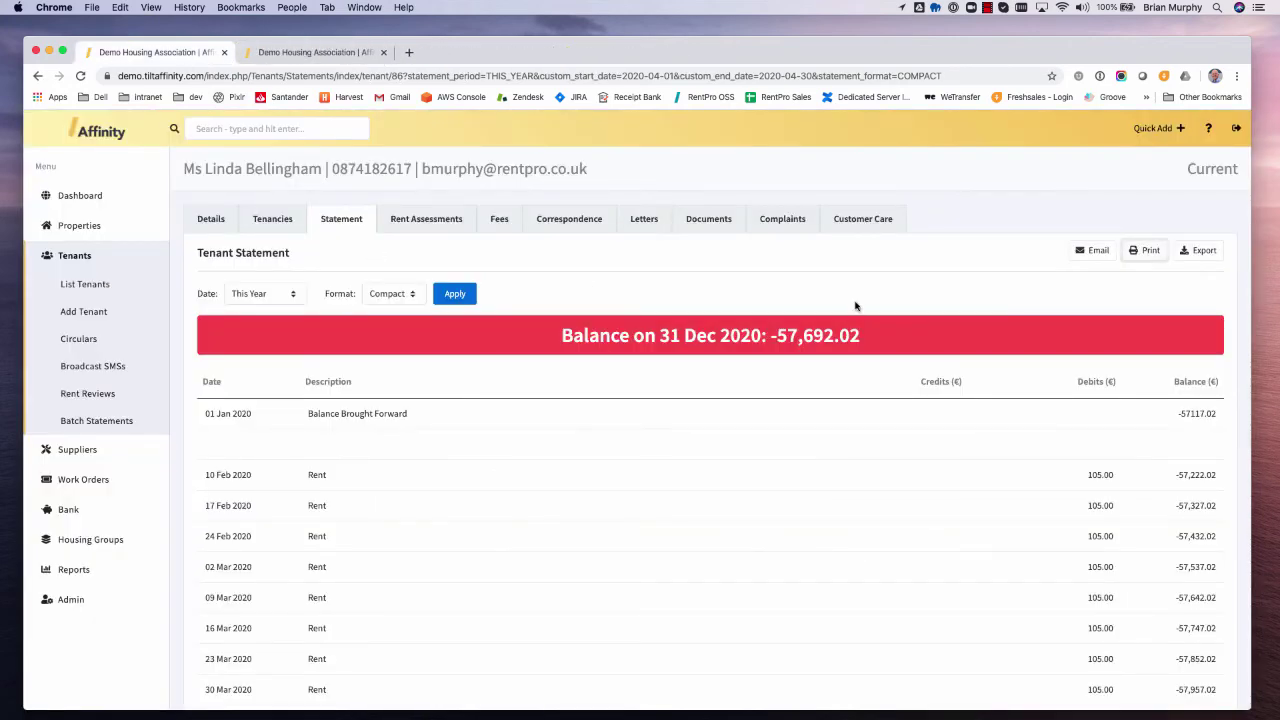
- Review the statement email form for the tenant, then dismiss it without sending
click(1092, 250)
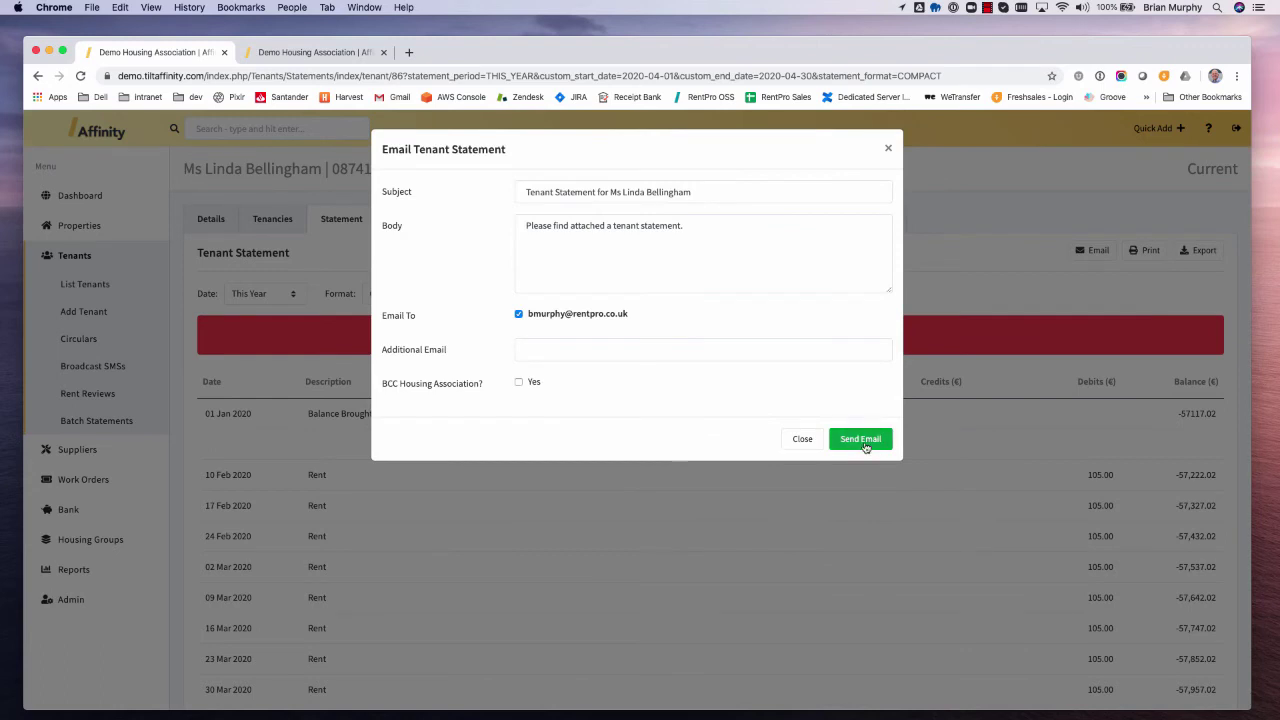
click(888, 148)
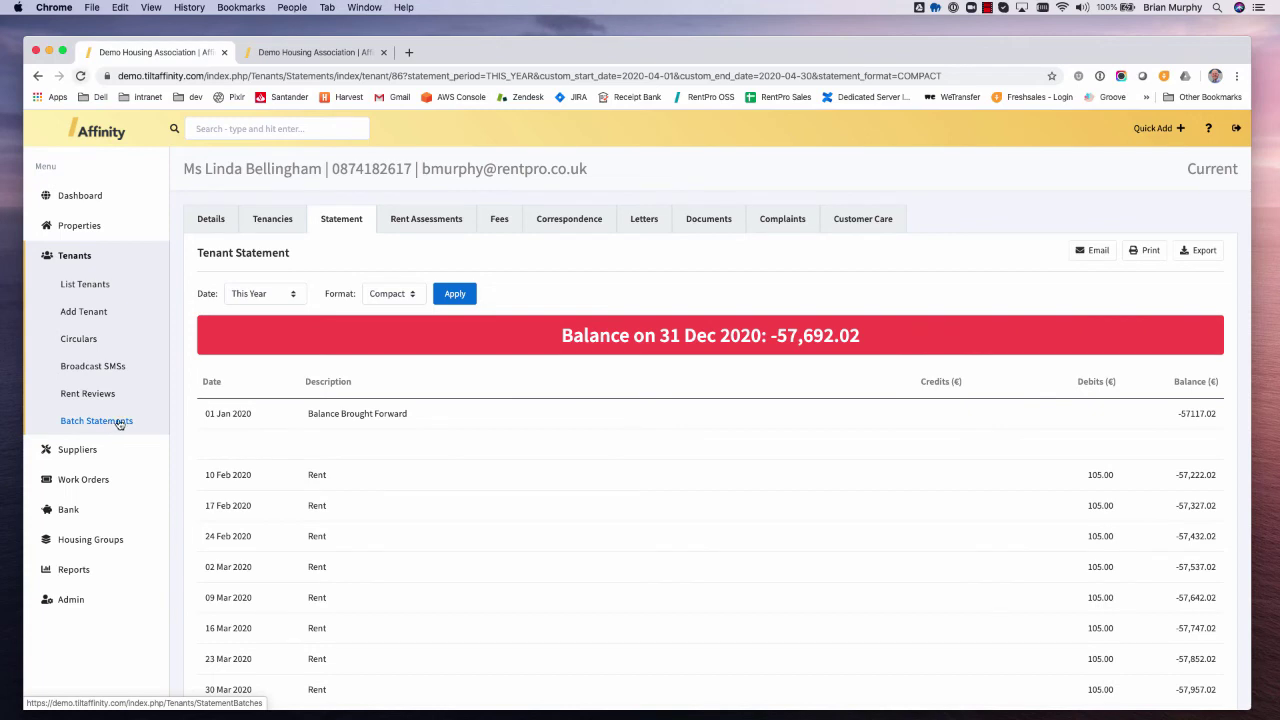
click(118, 421)
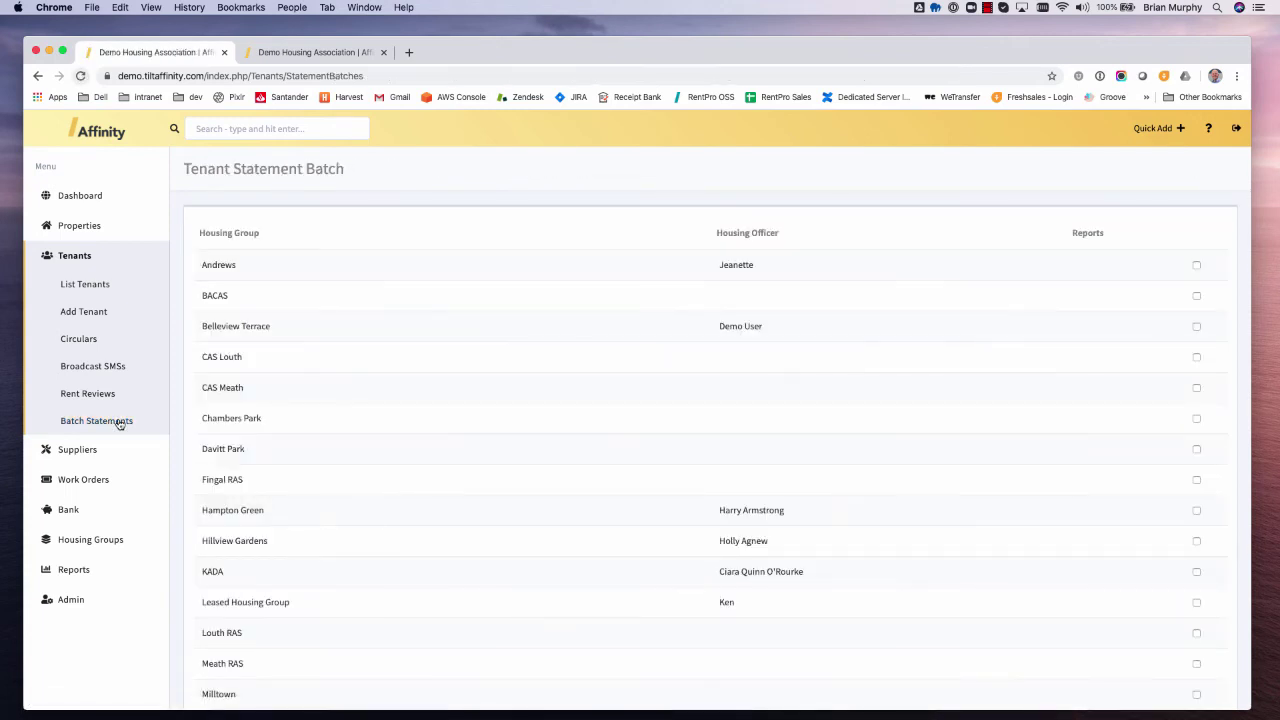
- Tick Davitt Park and Hampton Green, then select every property for the statement batch
scroll(392, 352, down, 3)
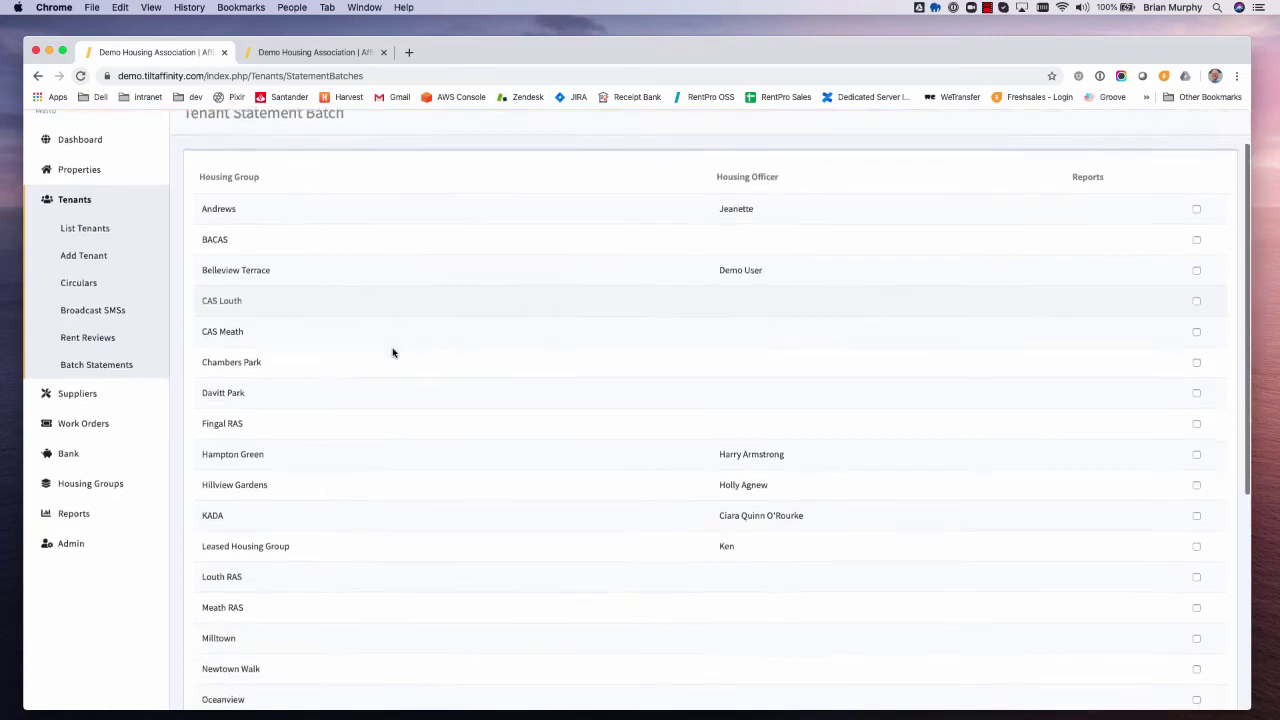
scroll(392, 352, down, 3)
scroll(392, 352, up, 4)
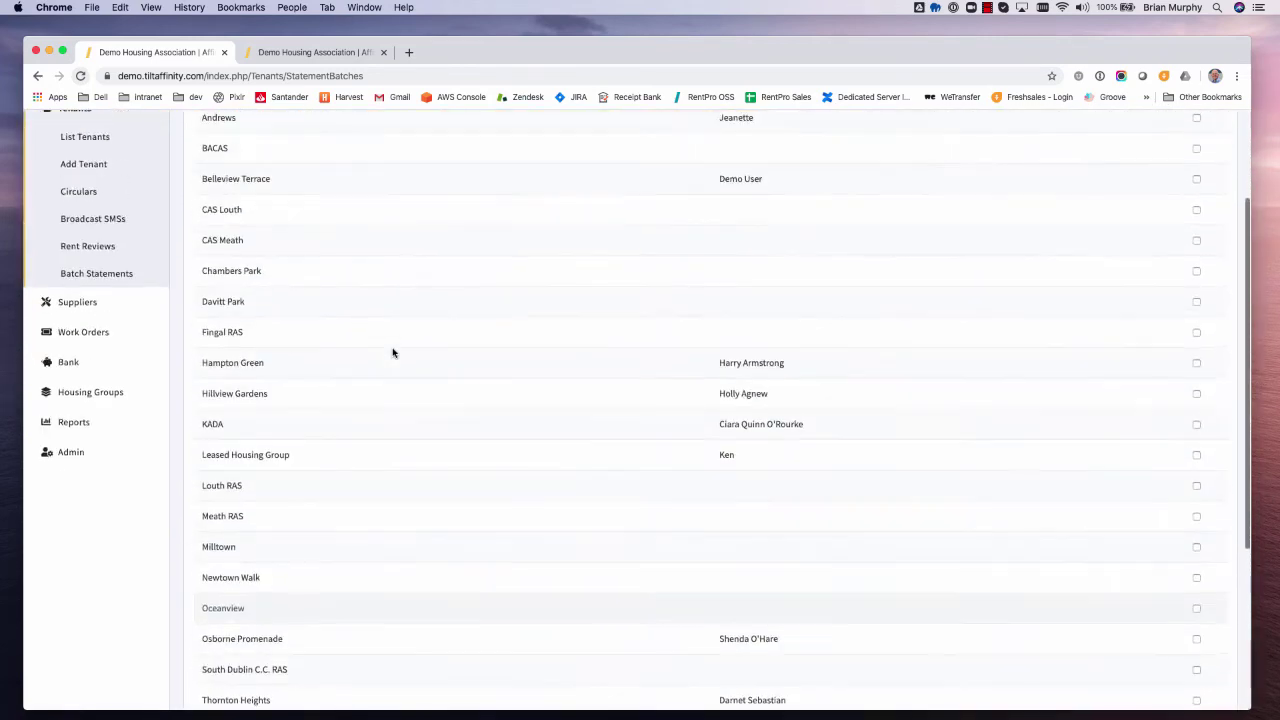
click(1196, 301)
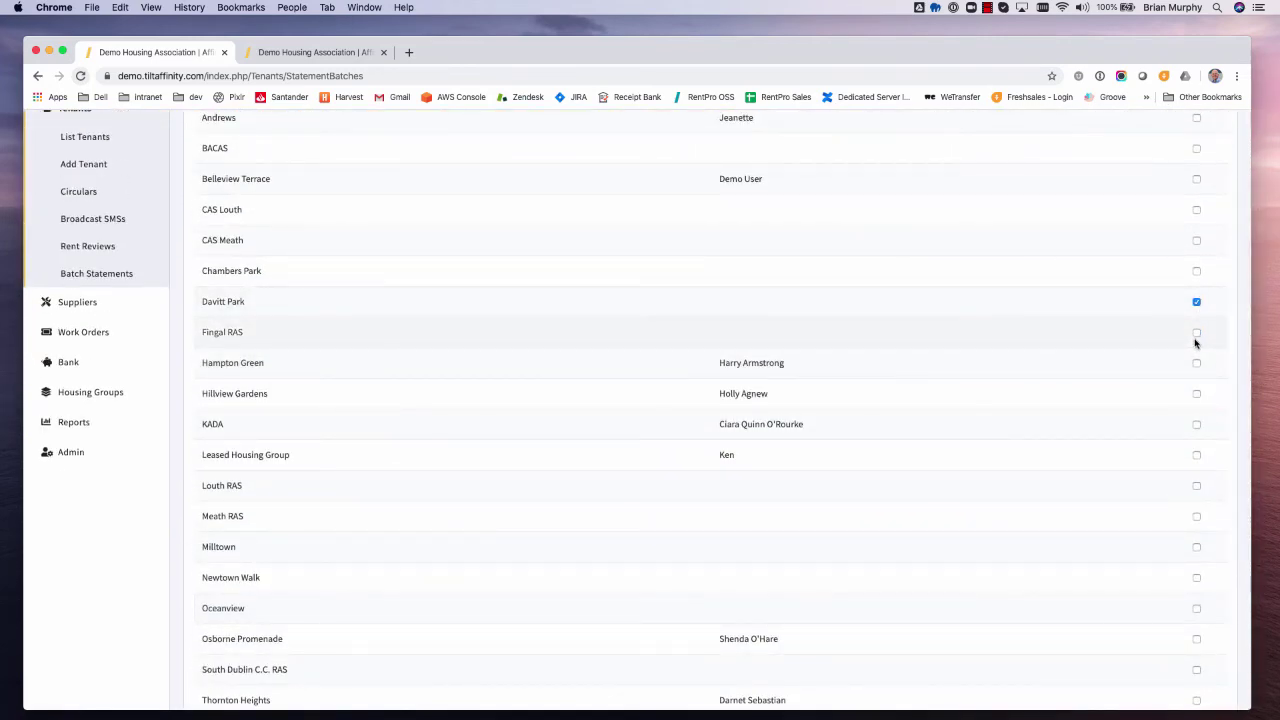
click(1196, 363)
scroll(1134, 423, down, 3)
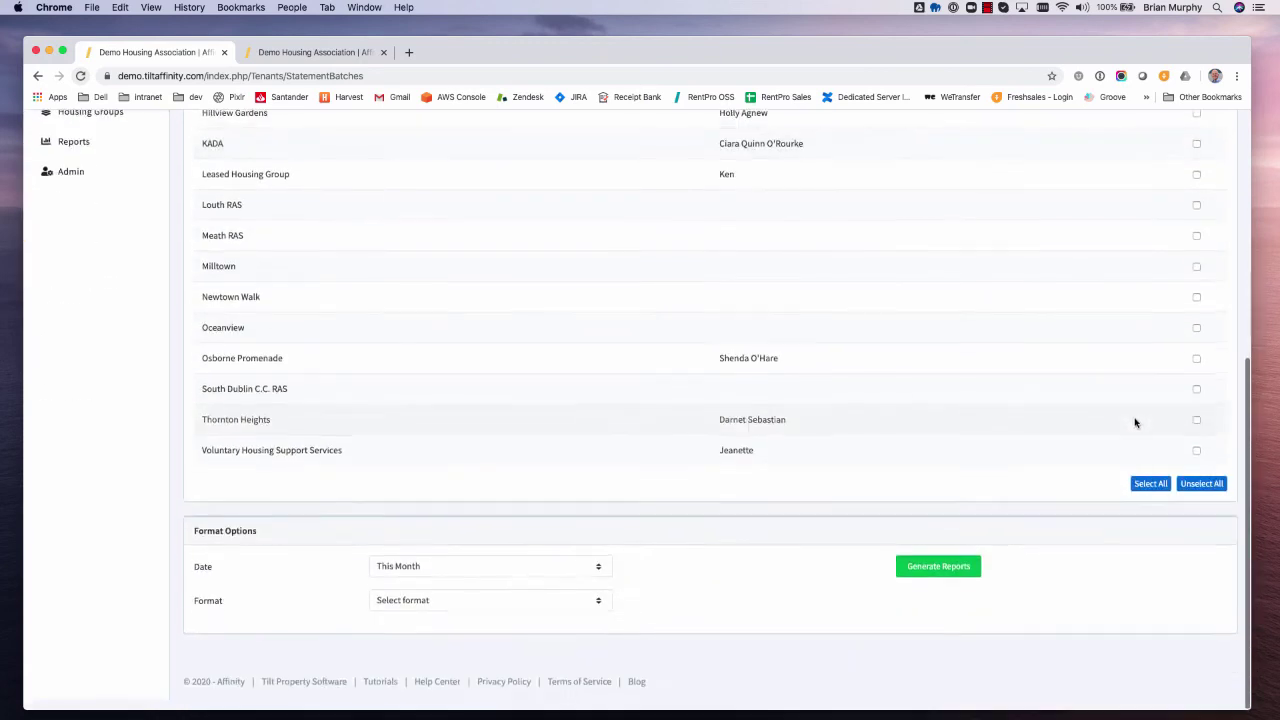
click(1152, 497)
scroll(1090, 489, up, 1)
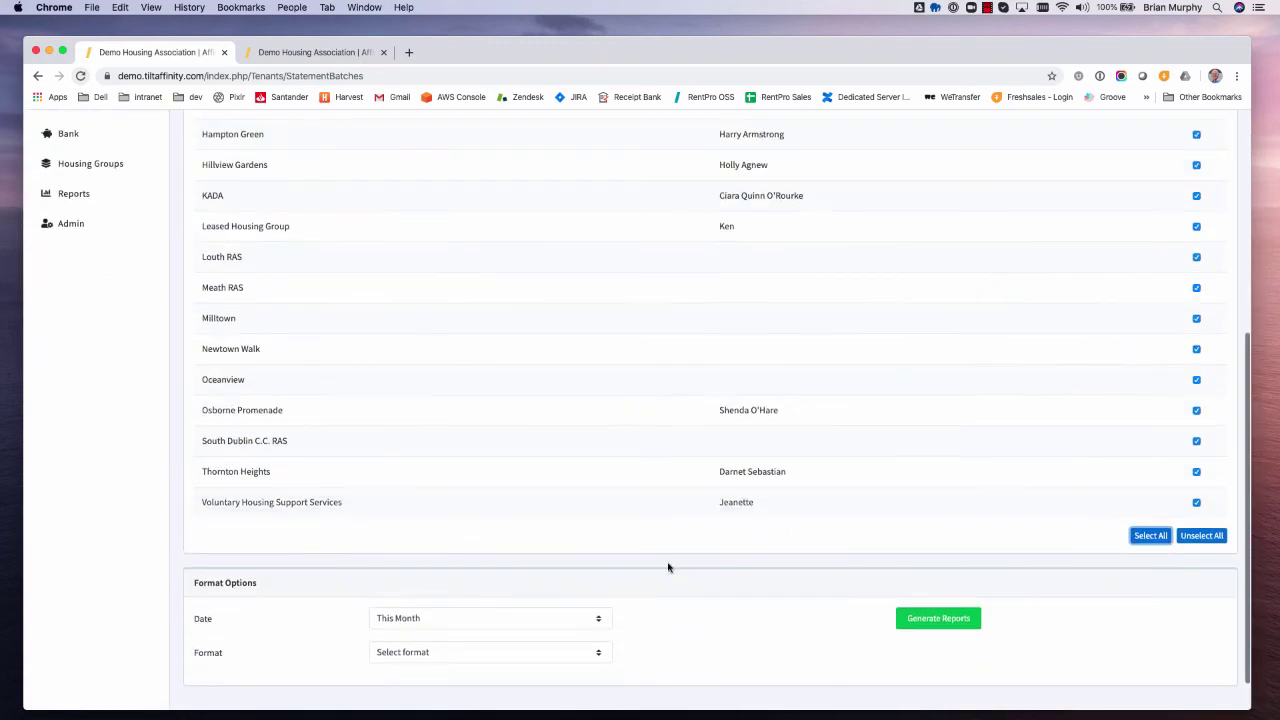
scroll(592, 587, down, 1)
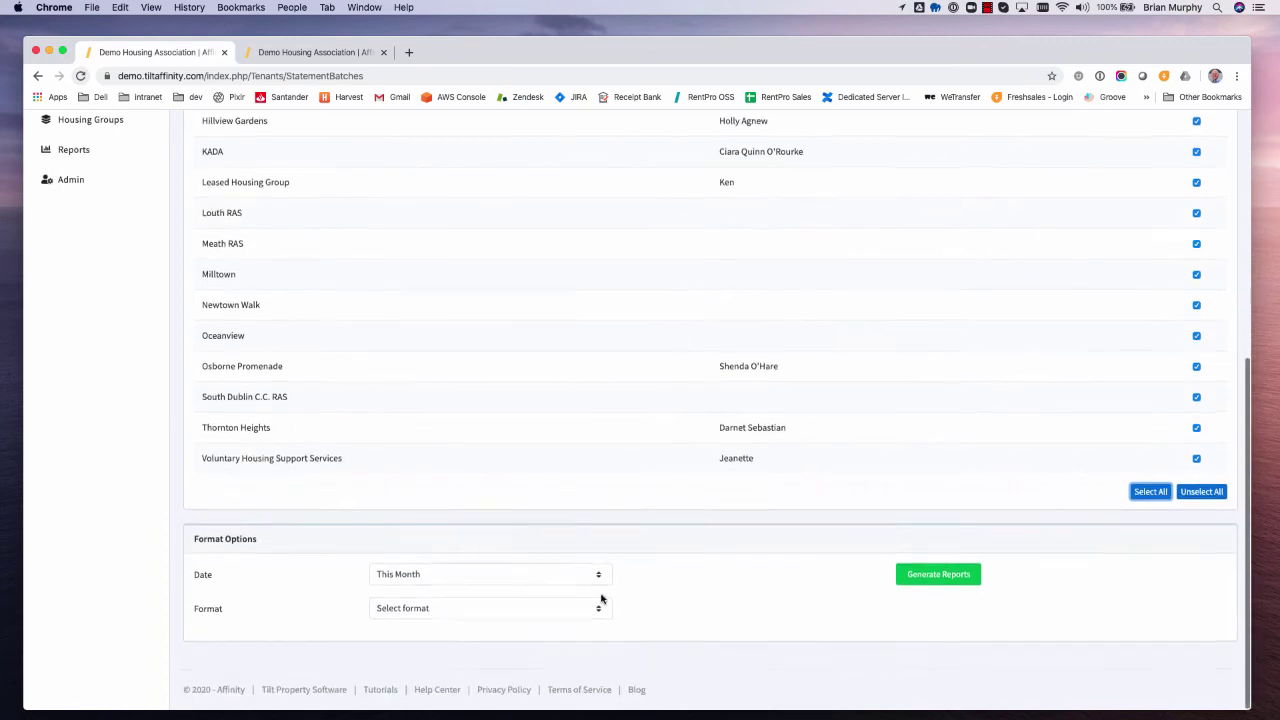
- Review the batch Date options, keeping This Month, and the output Format options unchanged
click(551, 576)
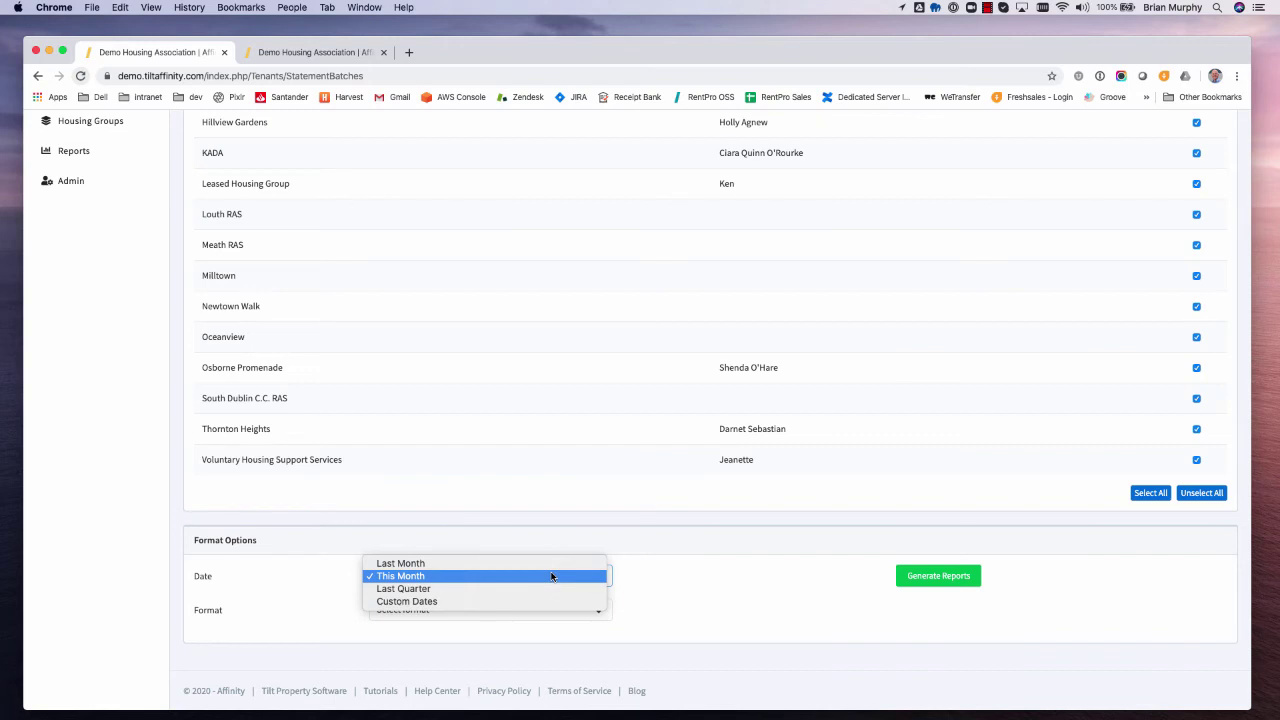
click(692, 572)
click(500, 609)
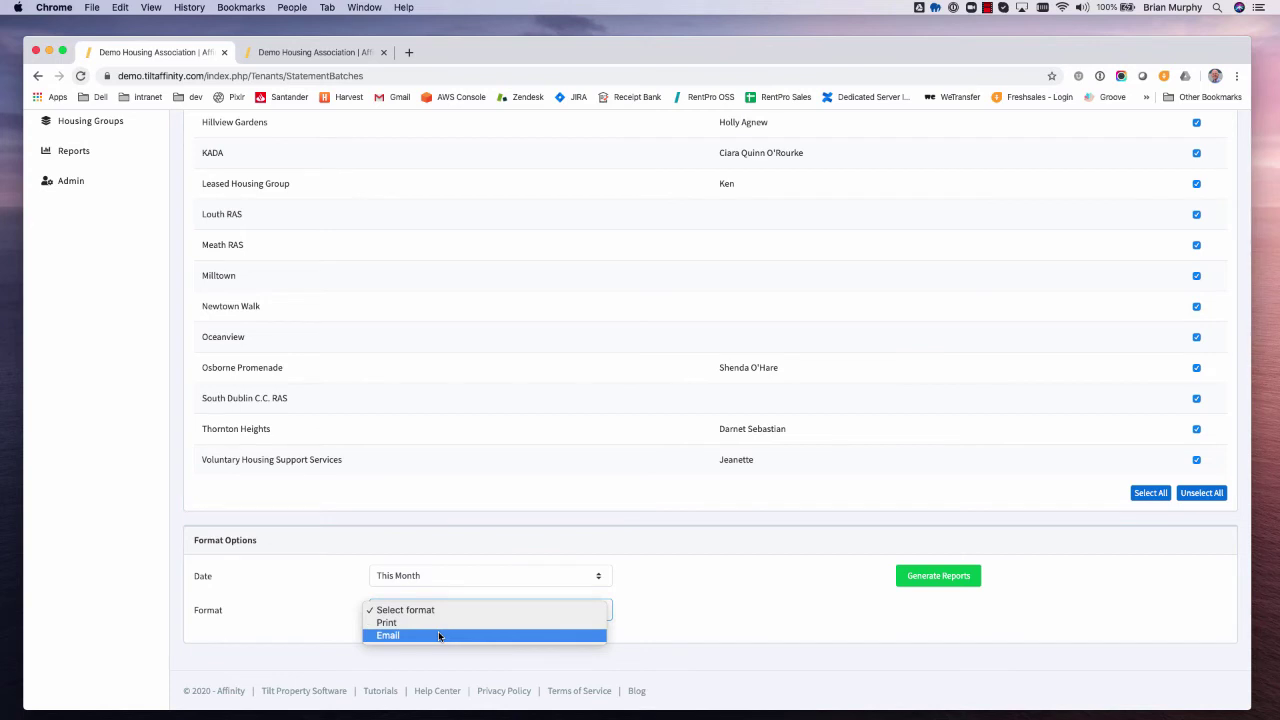
click(759, 582)
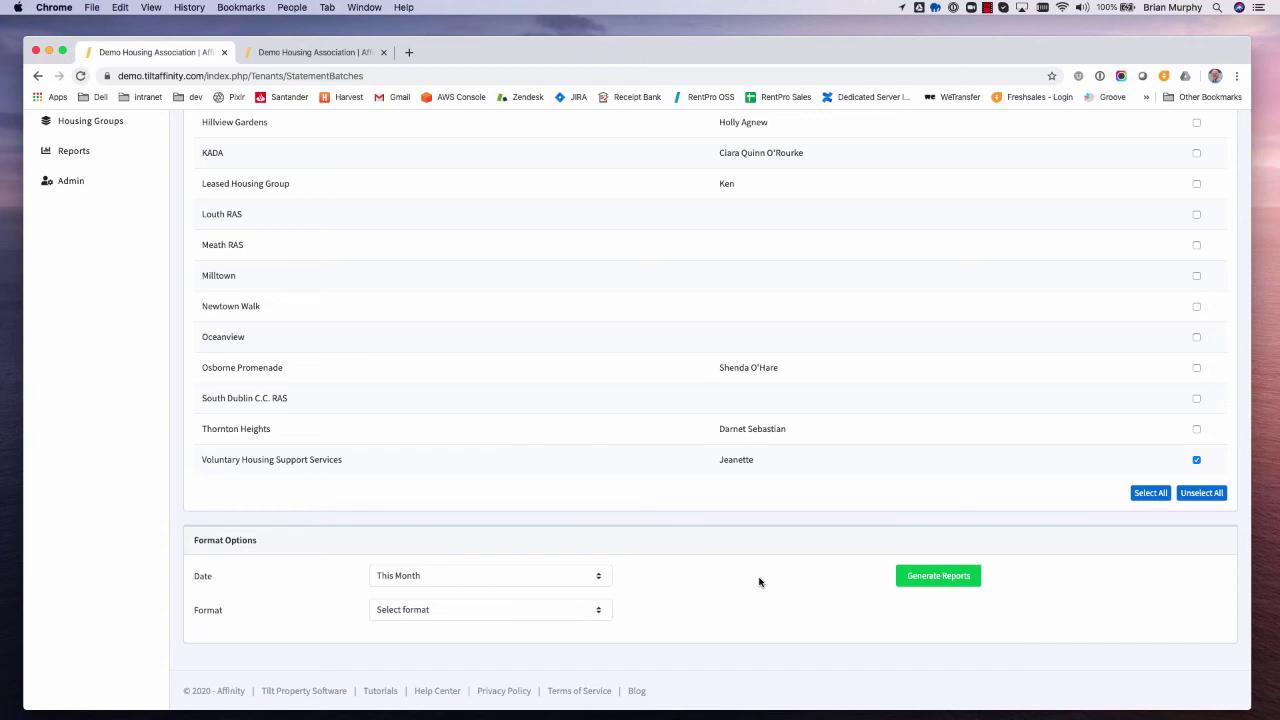
scroll(759, 582, up, 5)
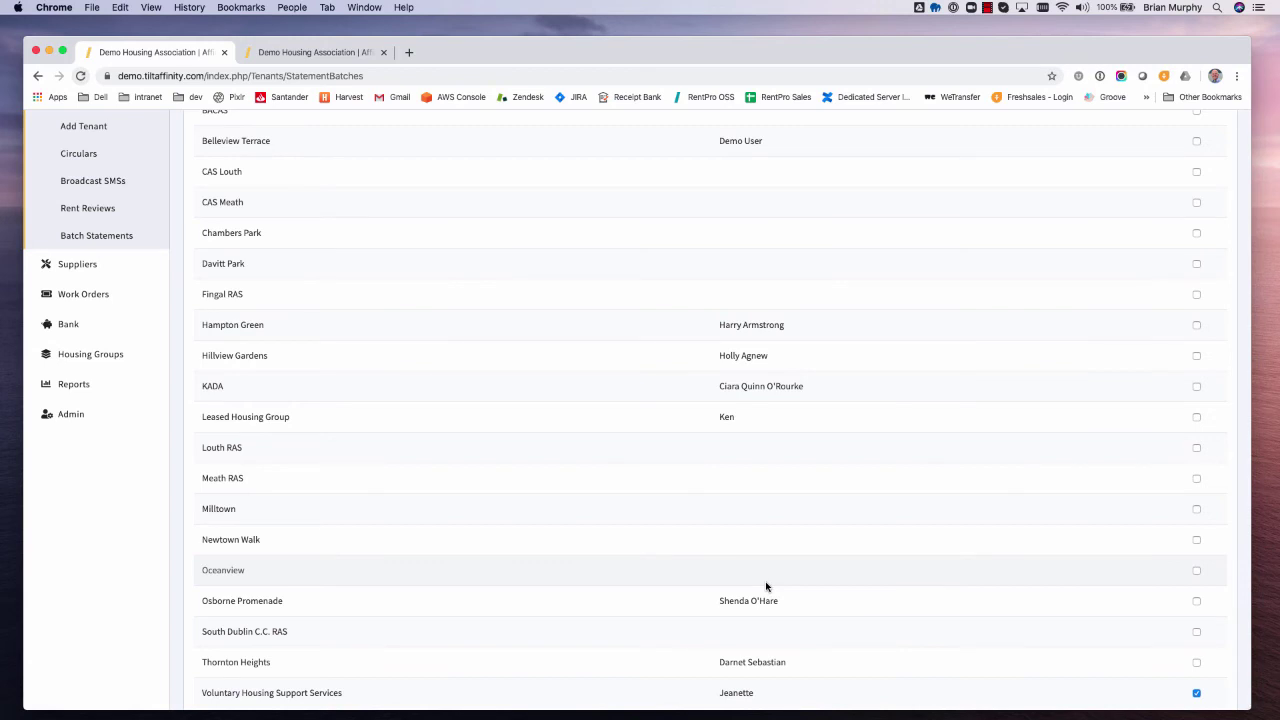
scroll(100, 395, up, 1)
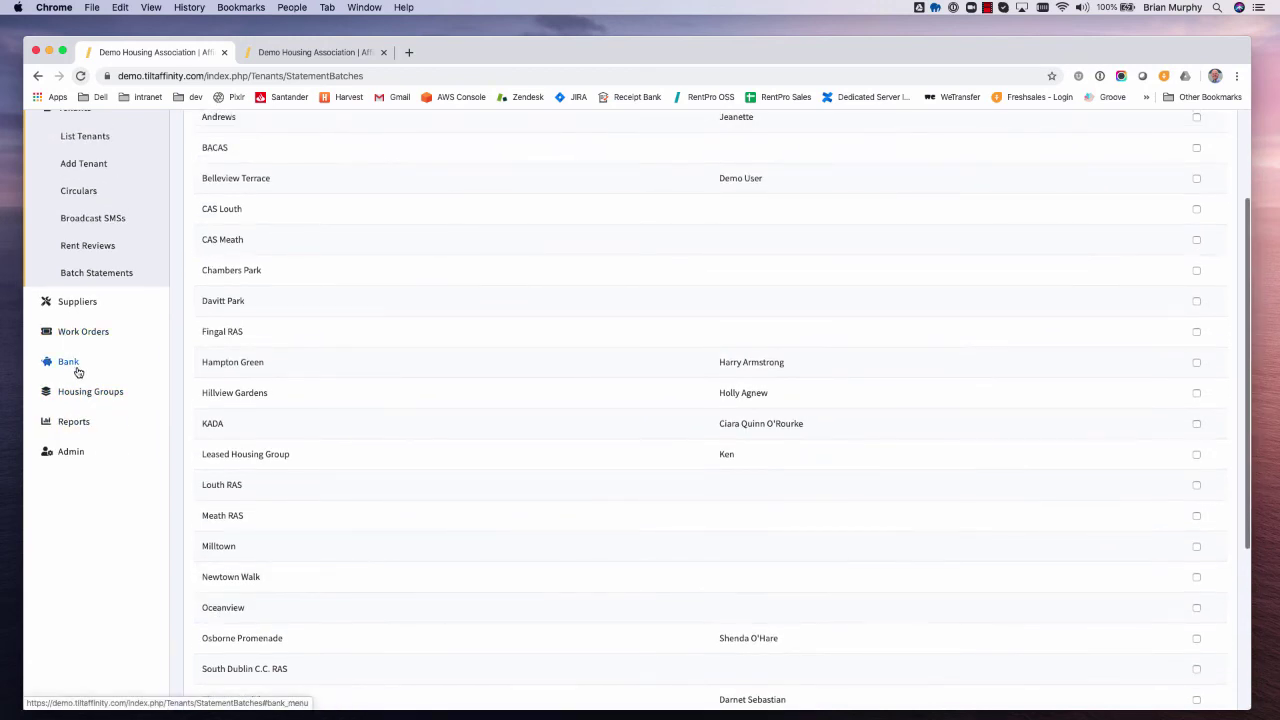
click(75, 365)
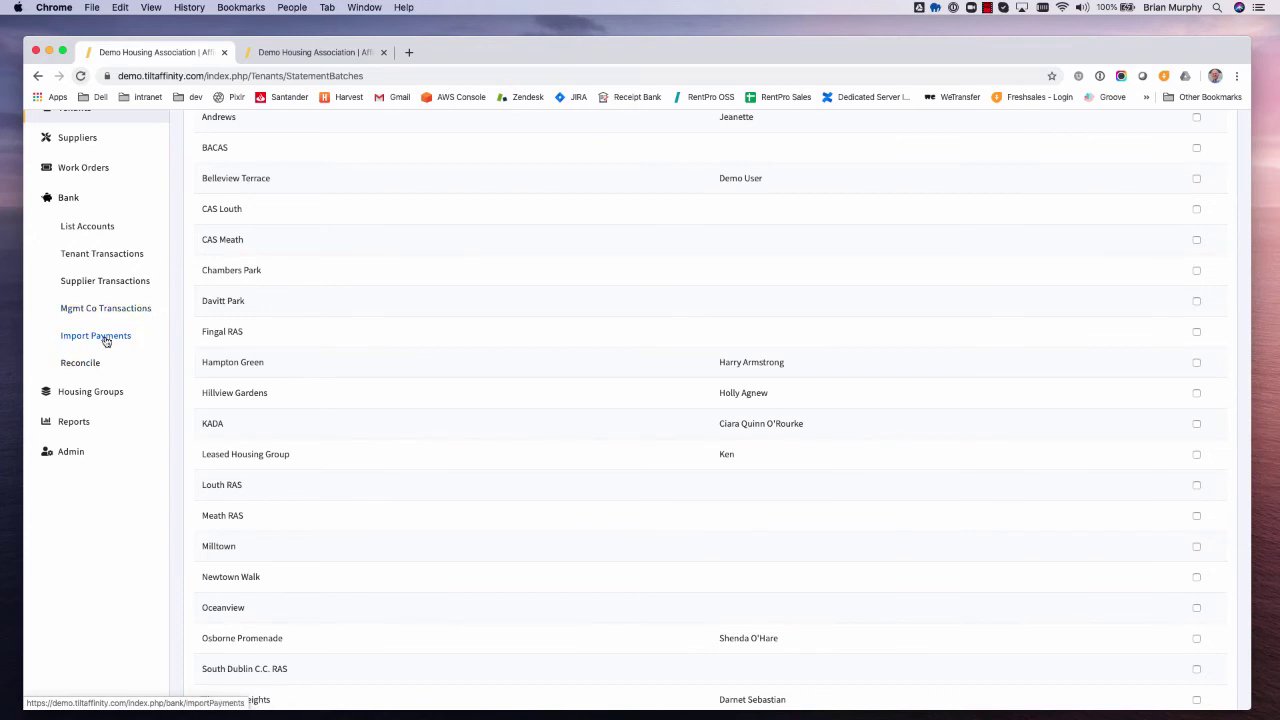
- Open Import Payments for the AshCU bank account and check the supported file types unchanged
click(108, 339)
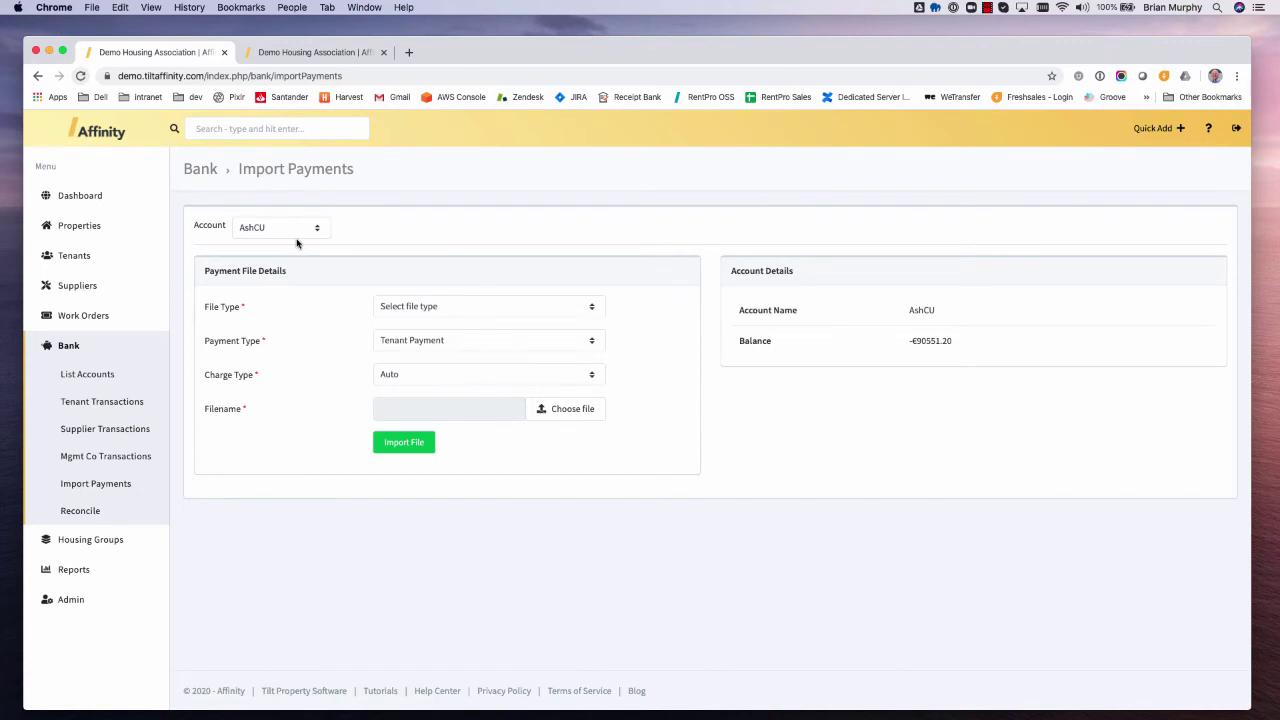
click(476, 308)
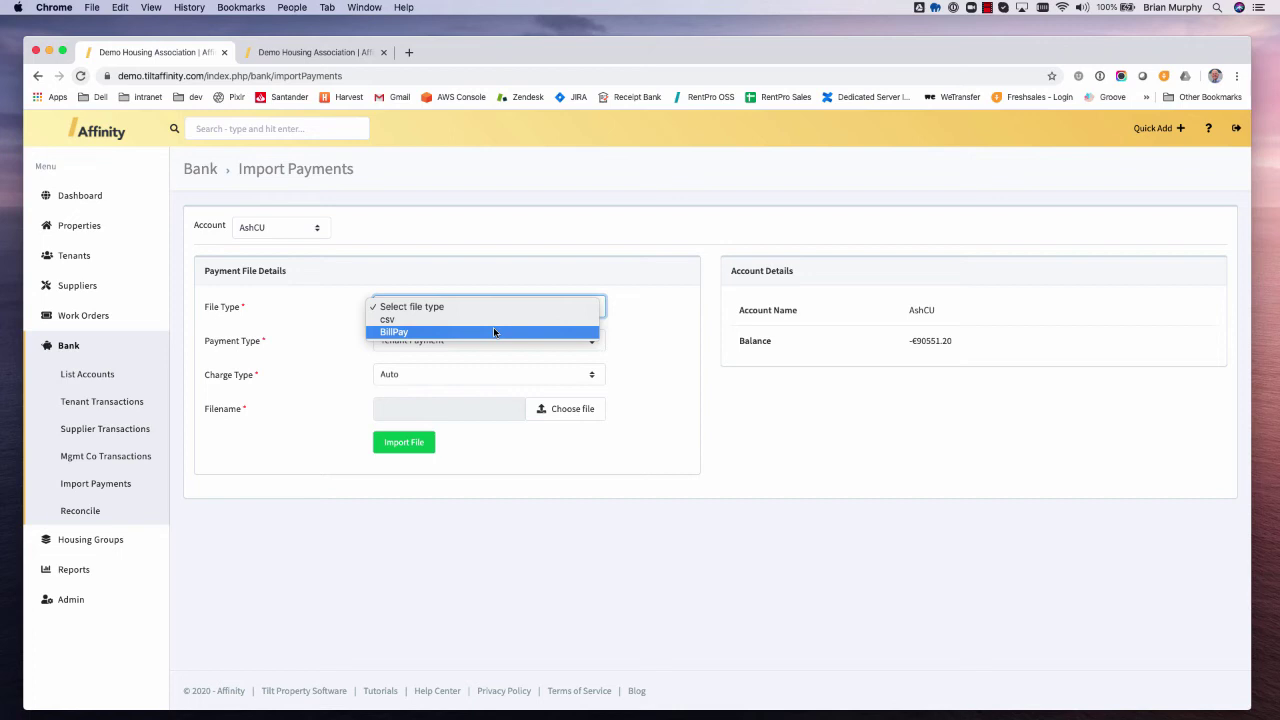
click(81, 289)
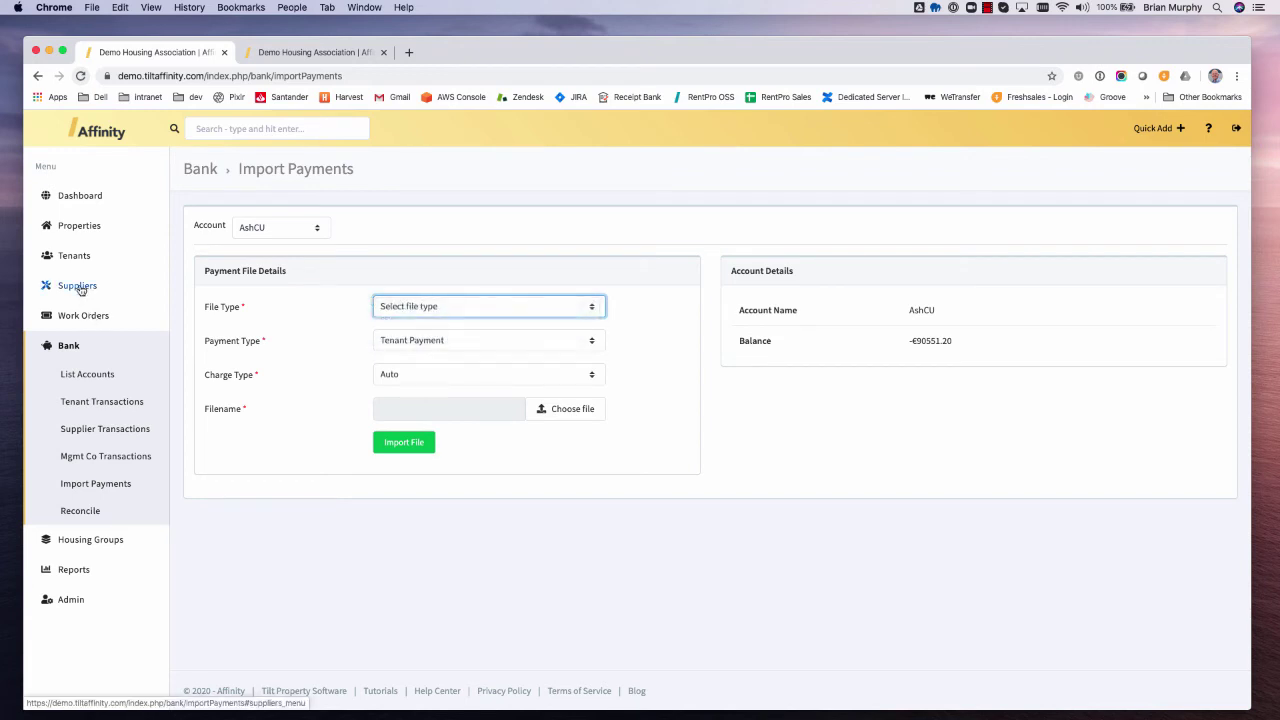
click(81, 289)
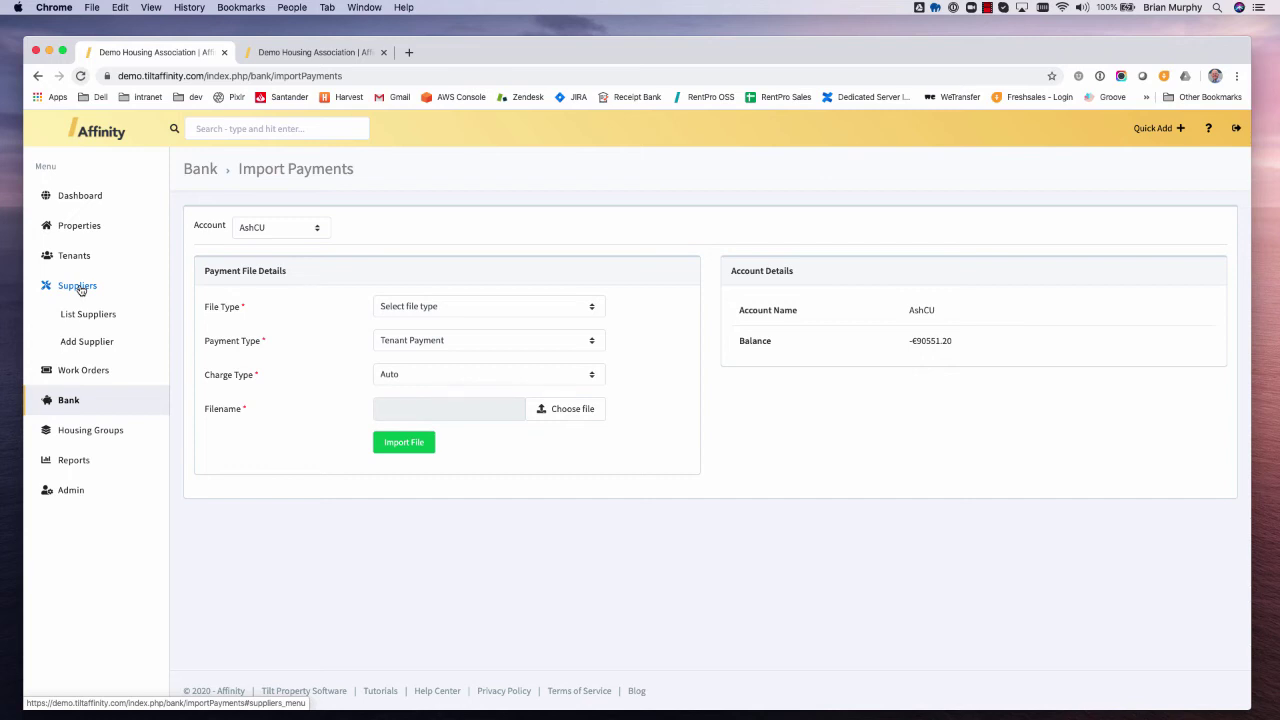
- Start a new supplier and set its Trade to "New trade..." to reveal the New Trade field
click(97, 344)
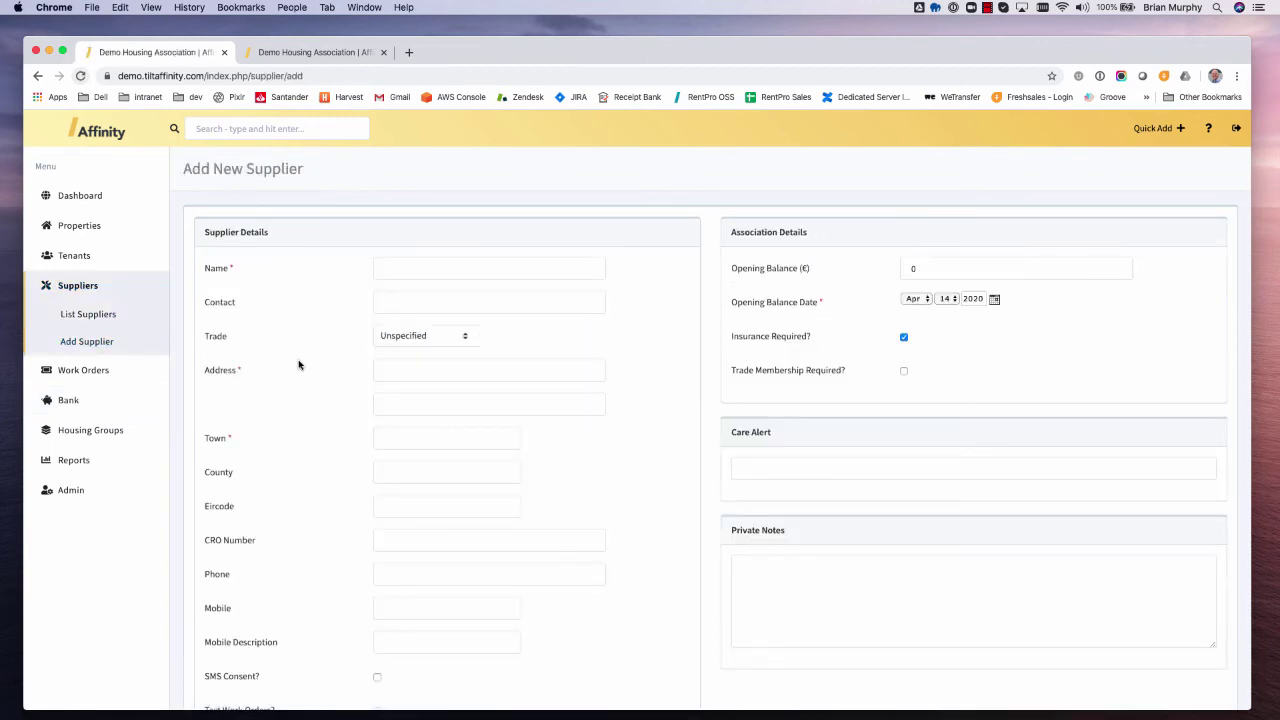
scroll(298, 365, down, 2)
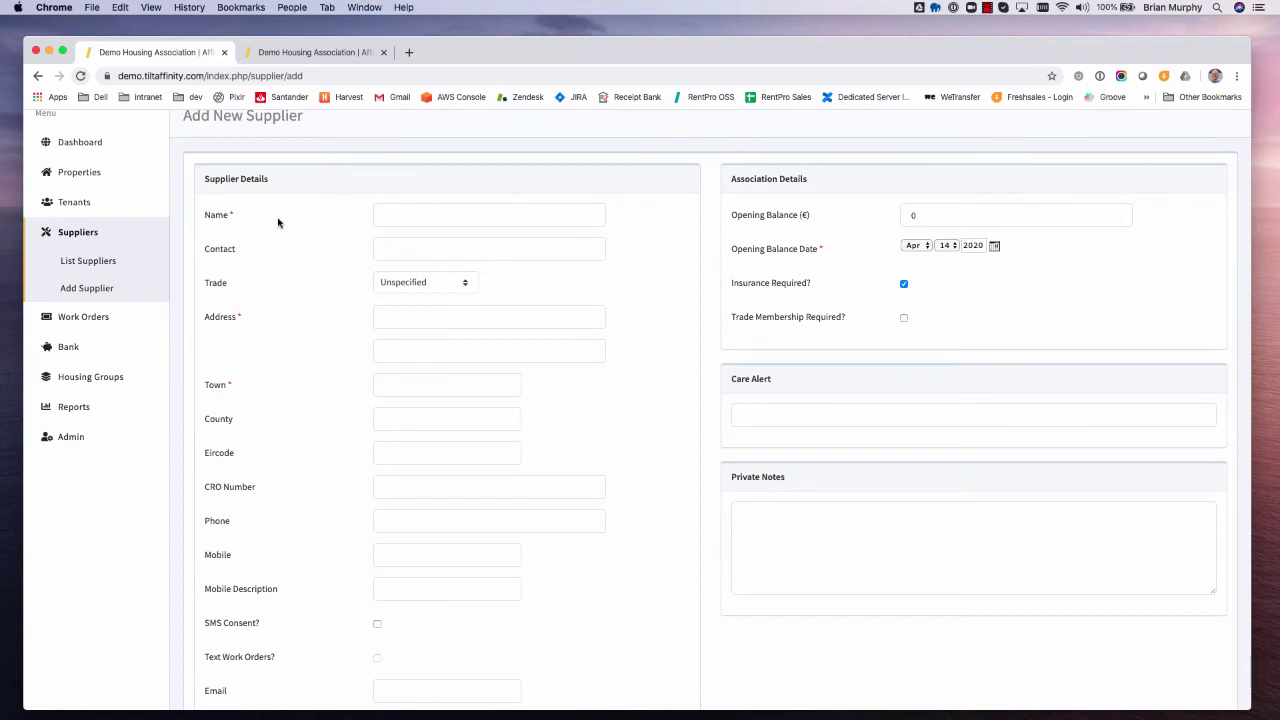
click(434, 283)
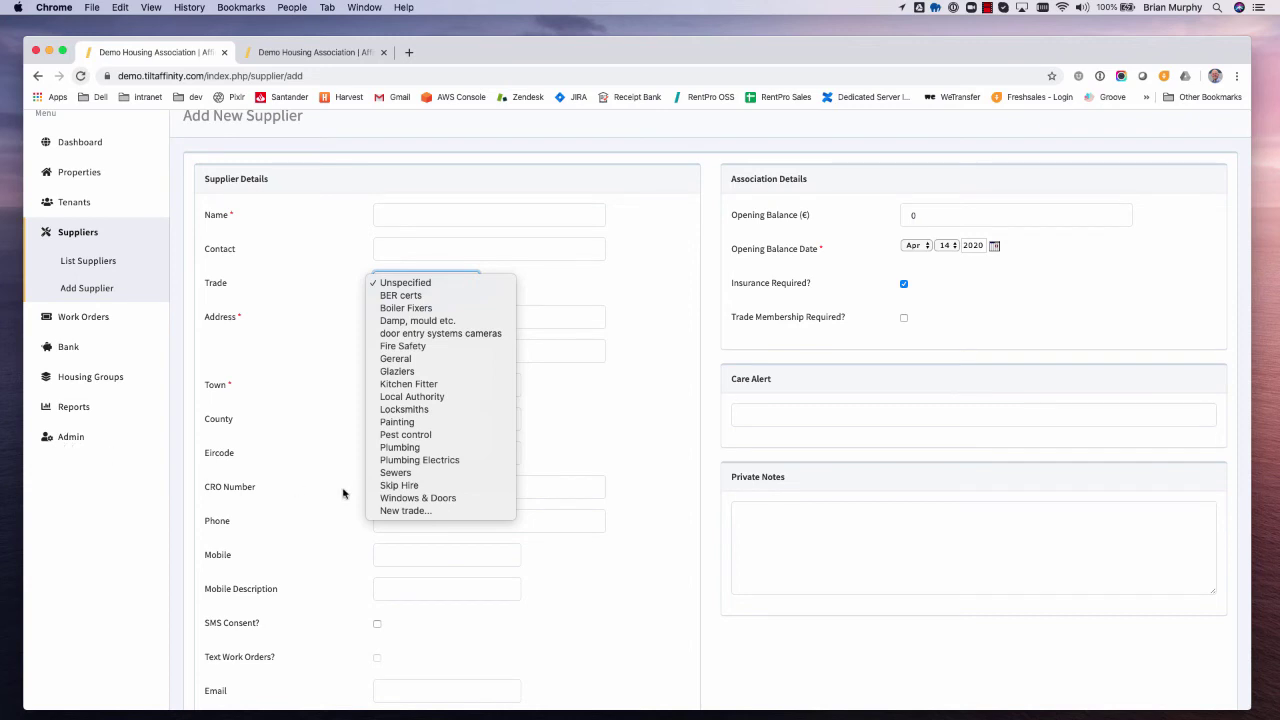
click(405, 512)
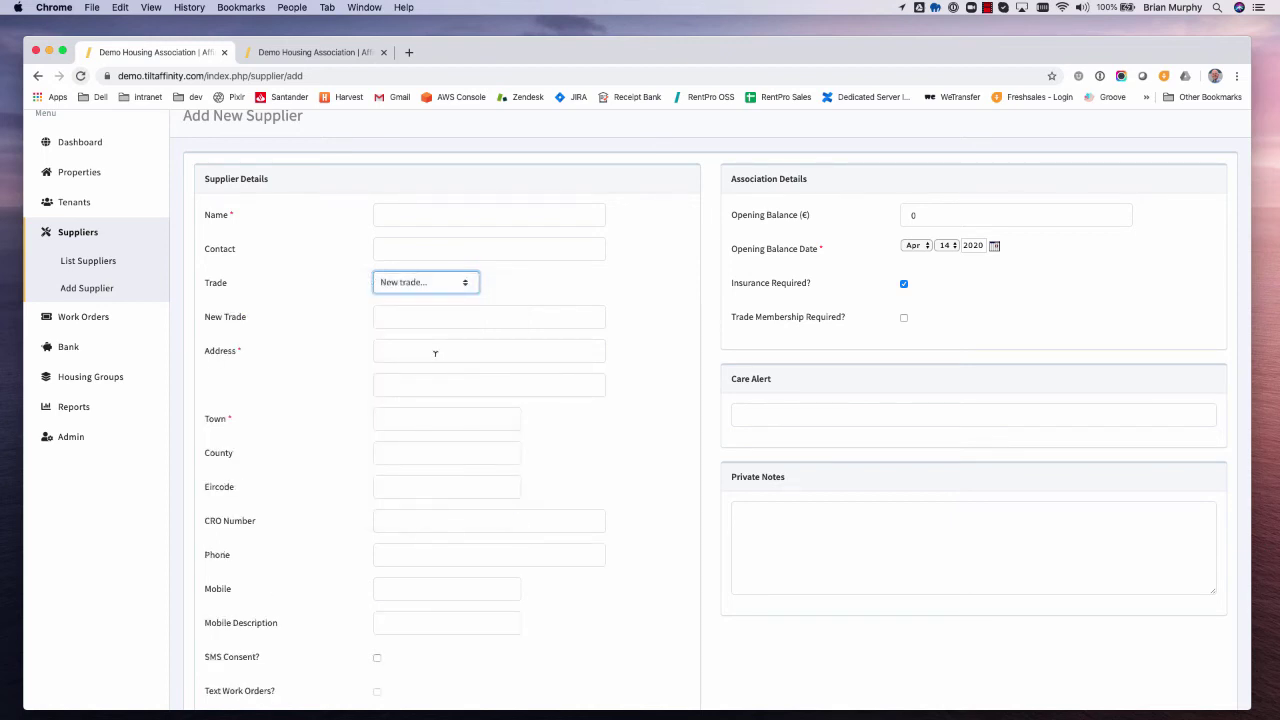
- Scroll through the Add New Supplier form, clearing an accidental text selection
scroll(428, 355, down, 3)
scroll(434, 355, up, 1)
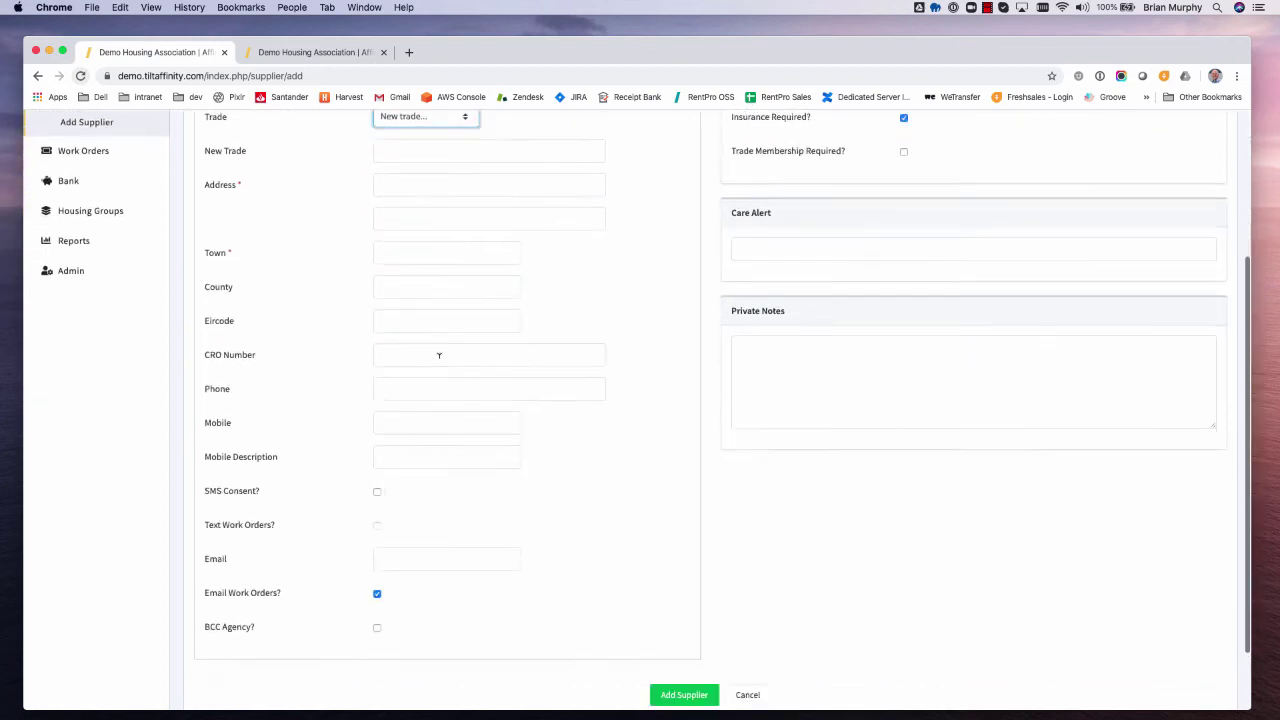
scroll(420, 520, down, 2)
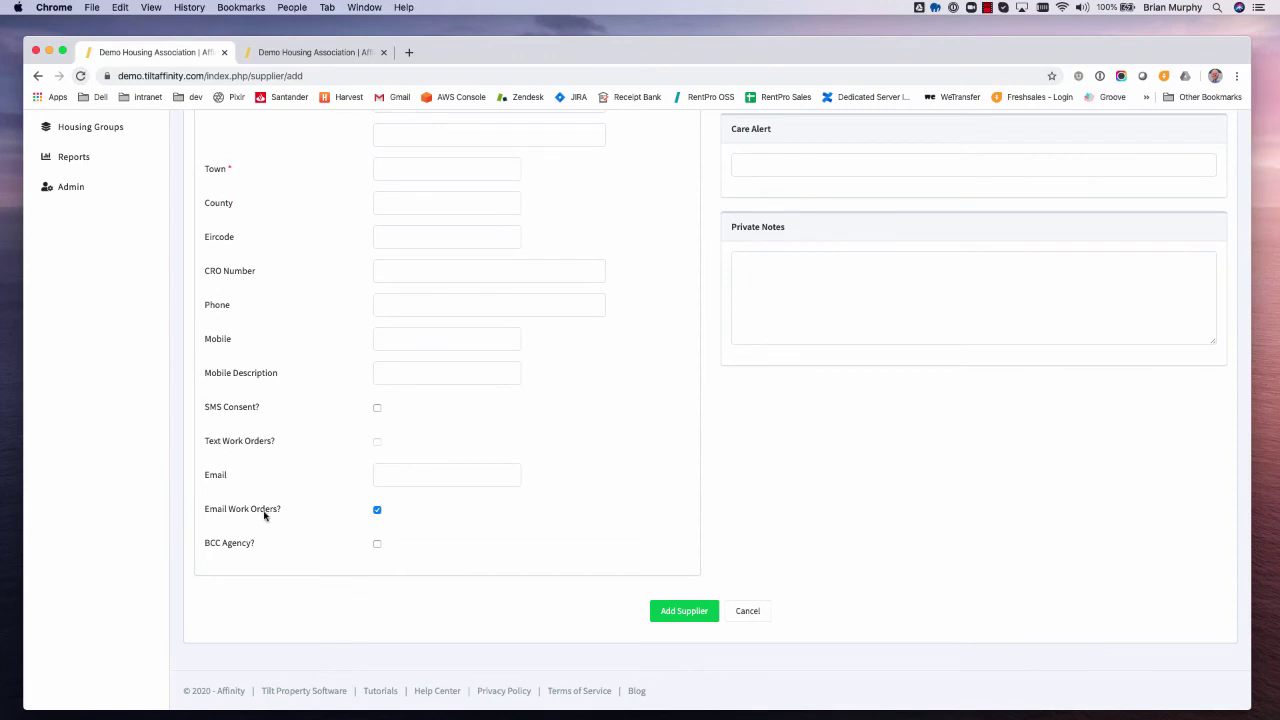
drag(232, 512, 371, 510)
click(434, 517)
scroll(434, 517, up, 1)
scroll(434, 517, up, 2)
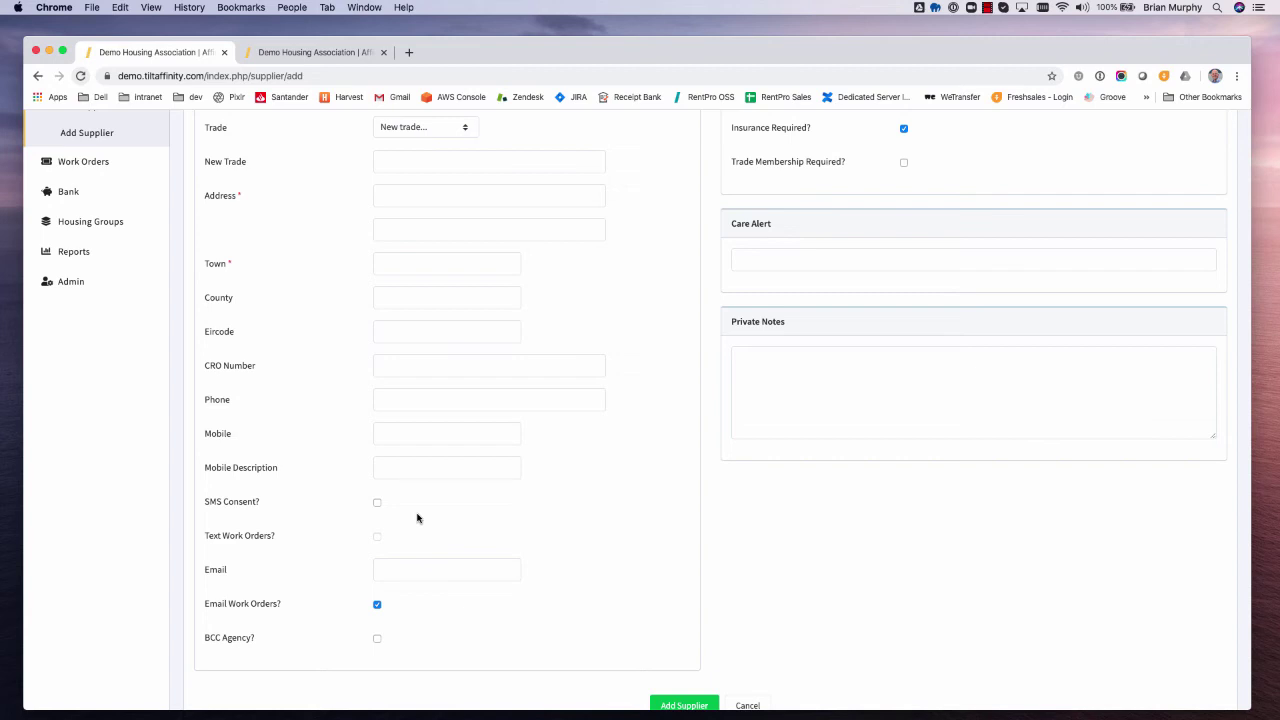
scroll(417, 517, down, 3)
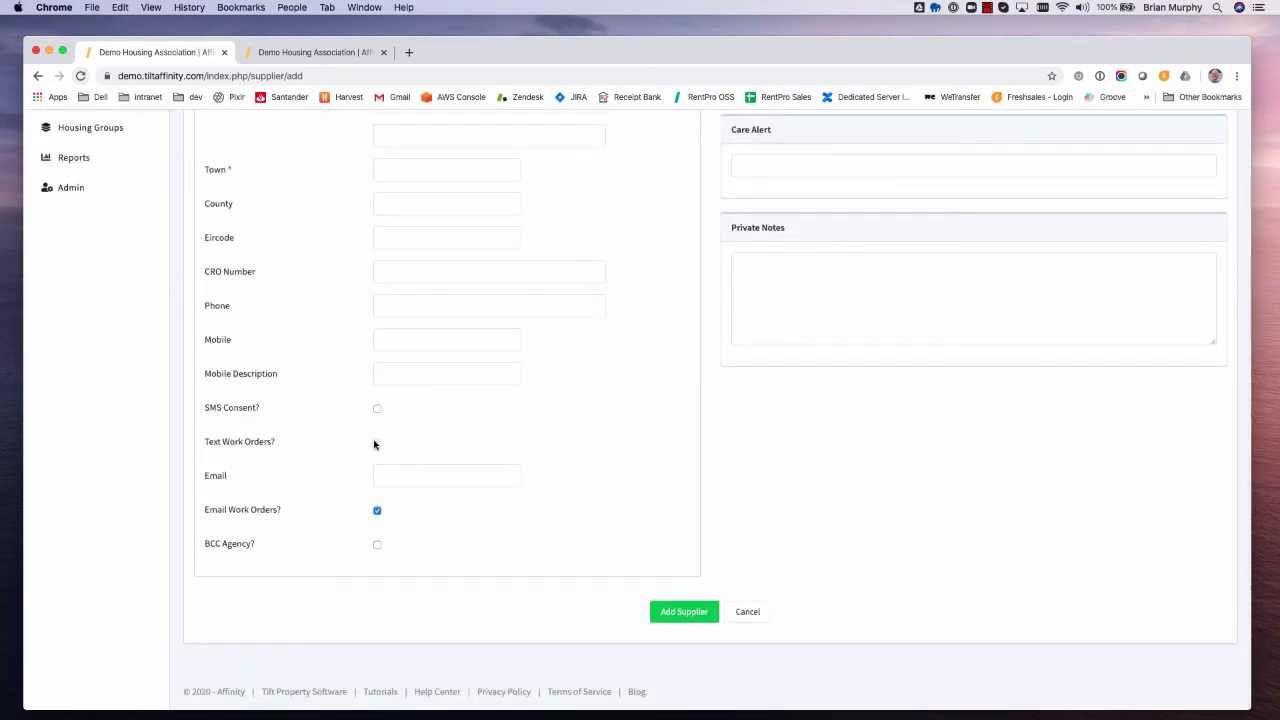
scroll(375, 444, up, 5)
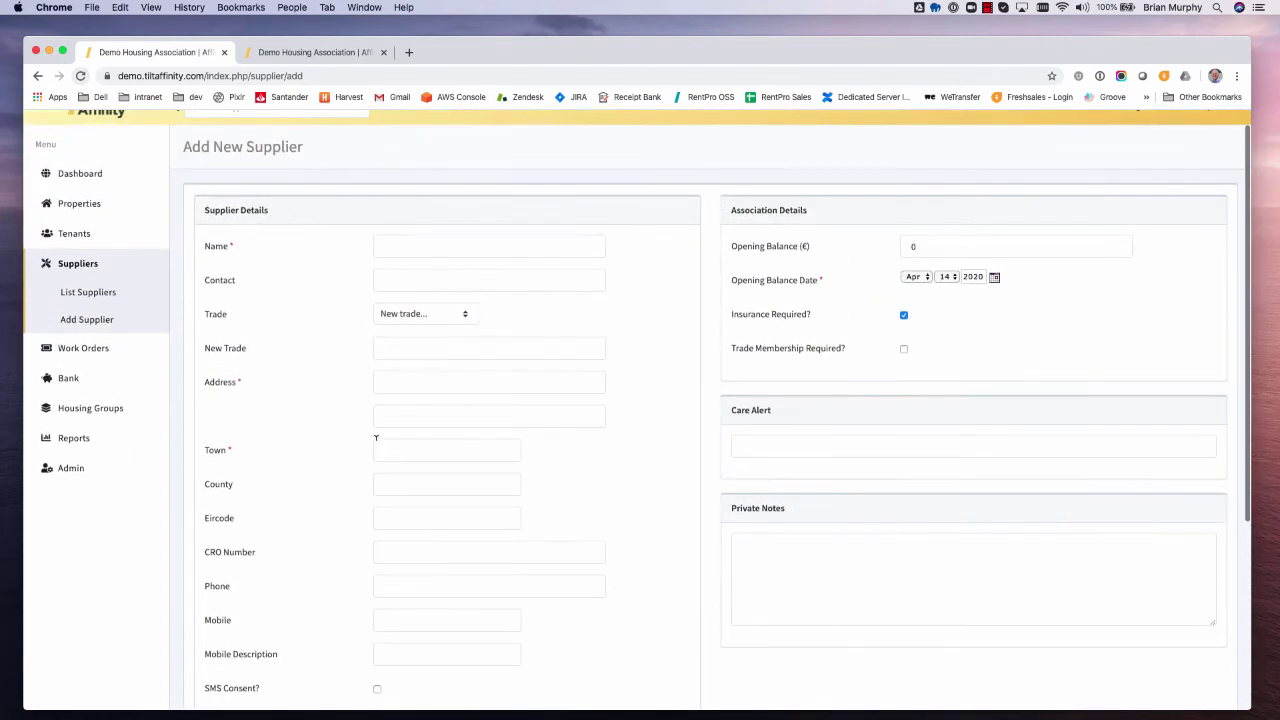
scroll(374, 474, down, 1)
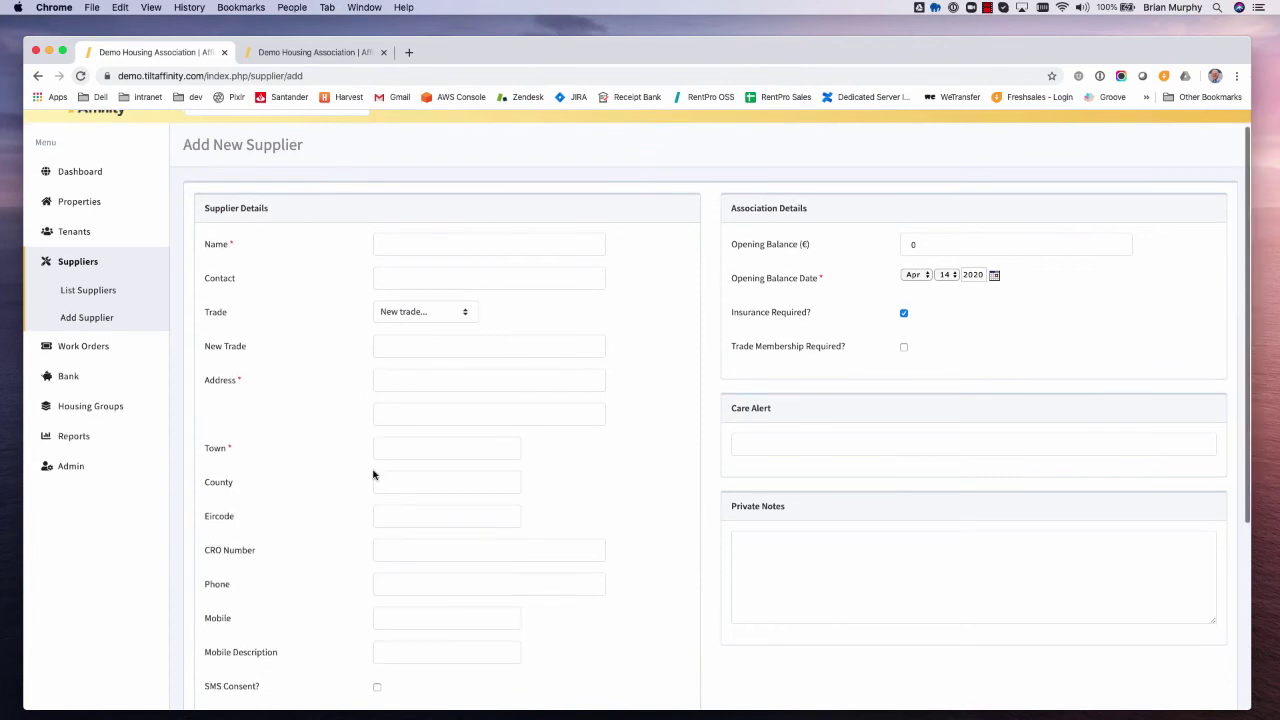
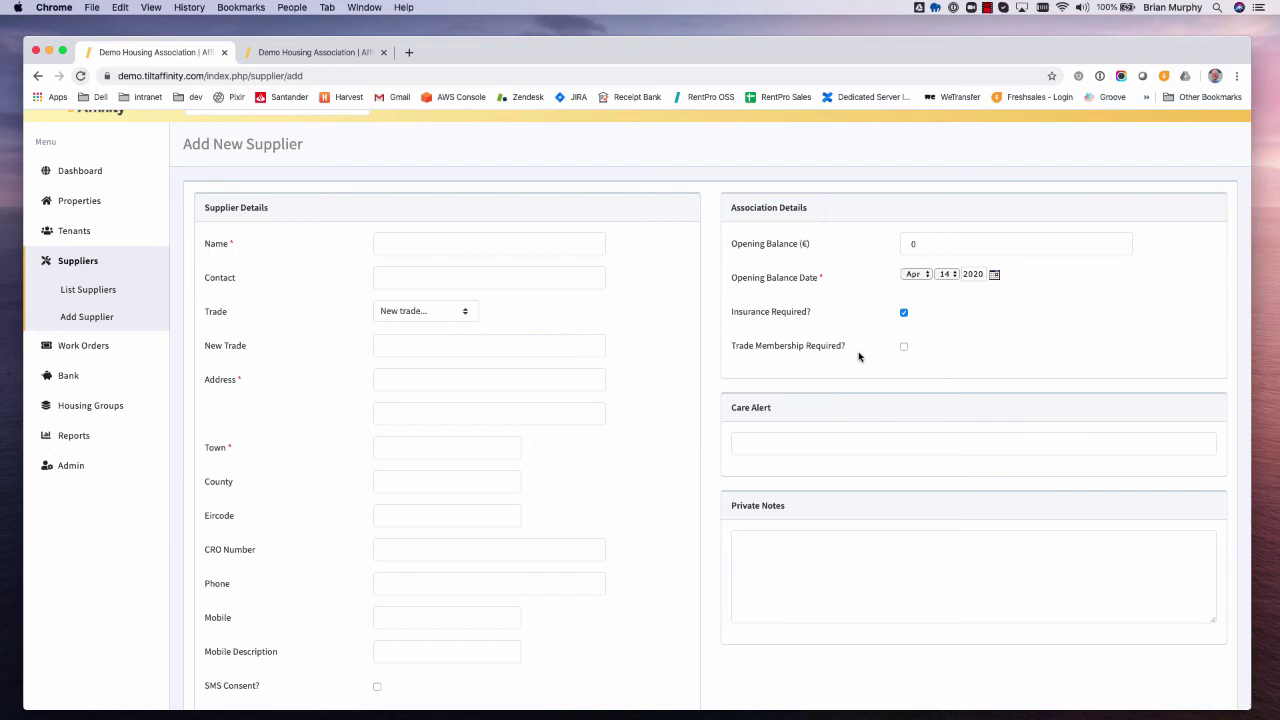
- Abandon the blank supplier form and show the All Suppliers list from Suppliers > List Suppliers
scroll(770, 535, down, 5)
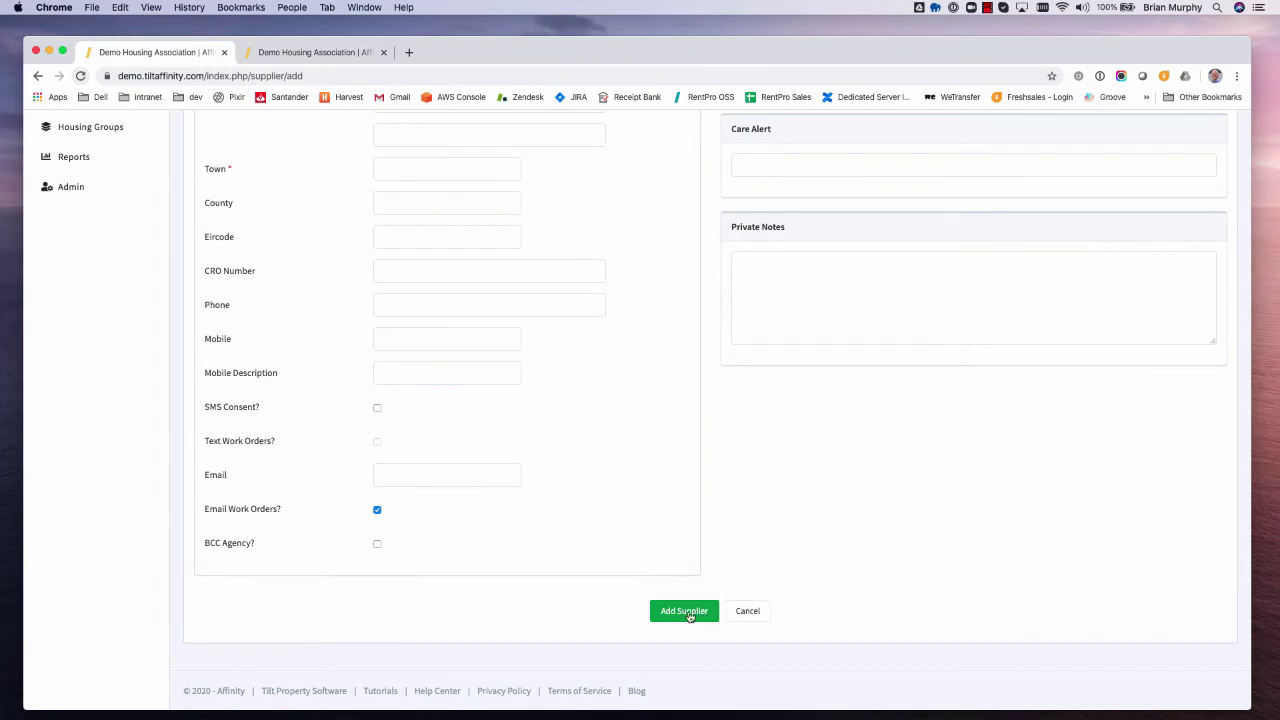
click(686, 612)
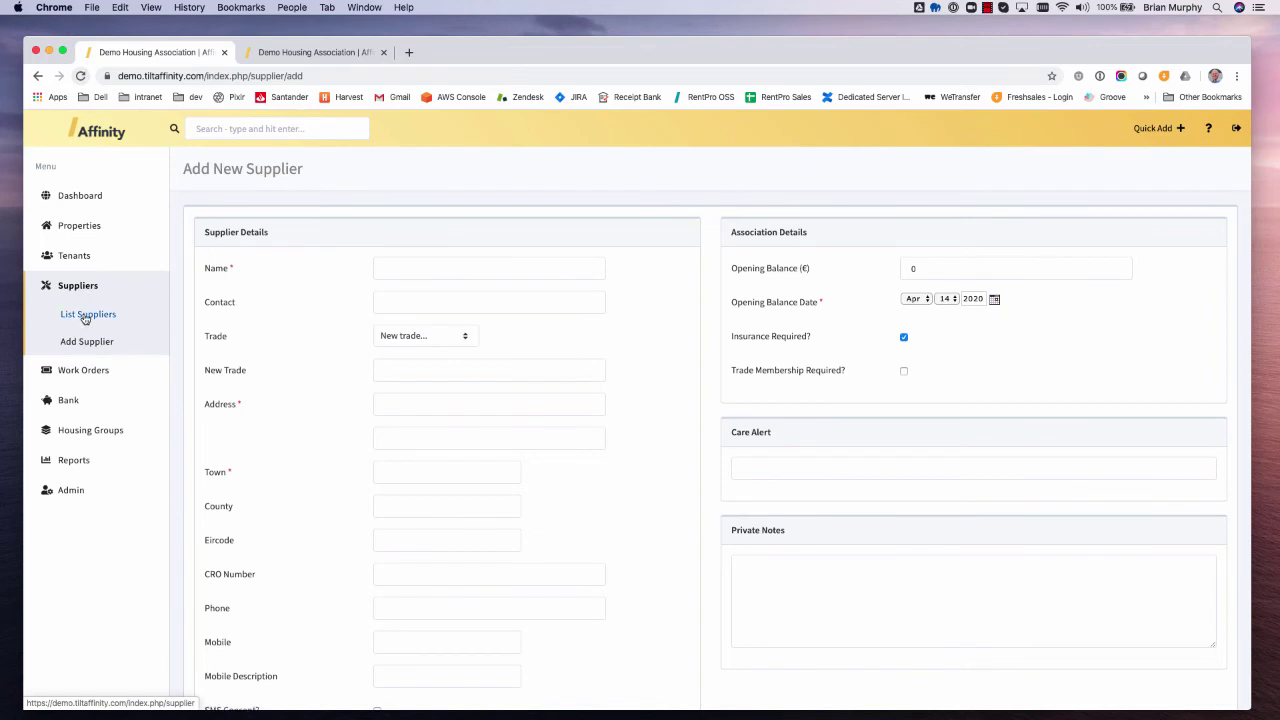
click(85, 316)
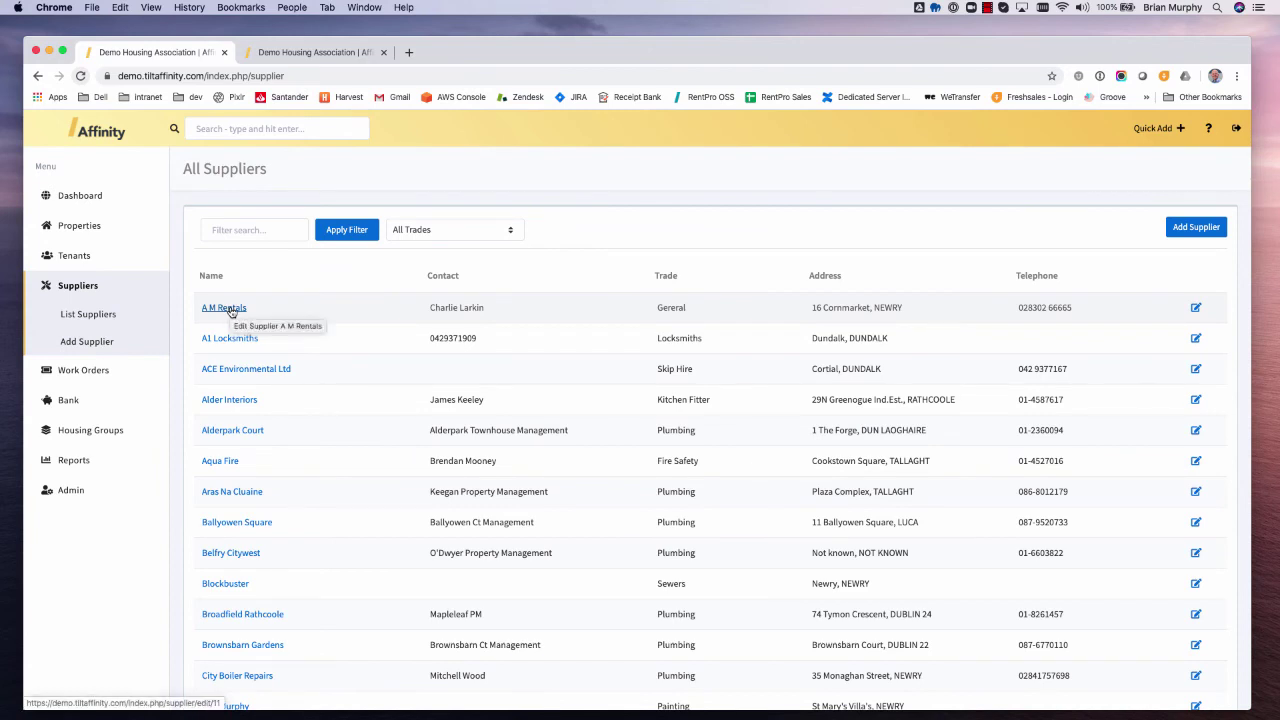
- Open A M Rentals and browse its Insurance, Membership, Tax Clearance, Correspondence and Documents tabs
click(224, 308)
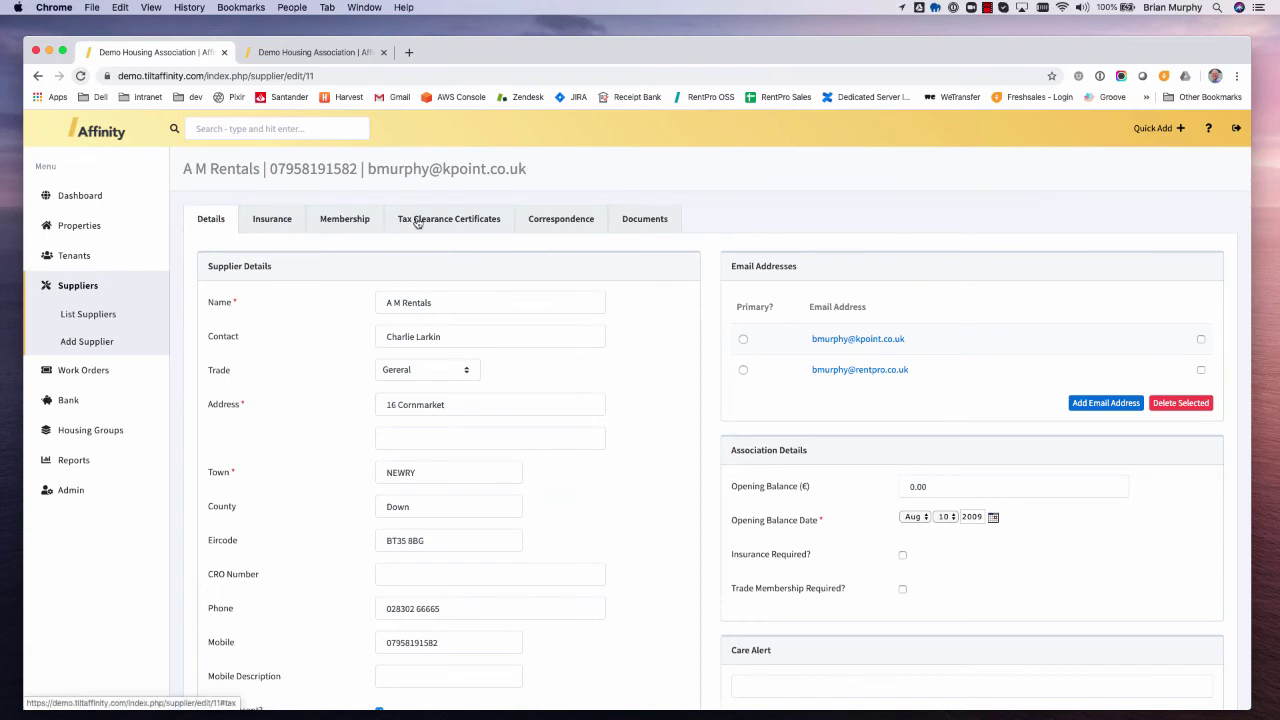
click(256, 224)
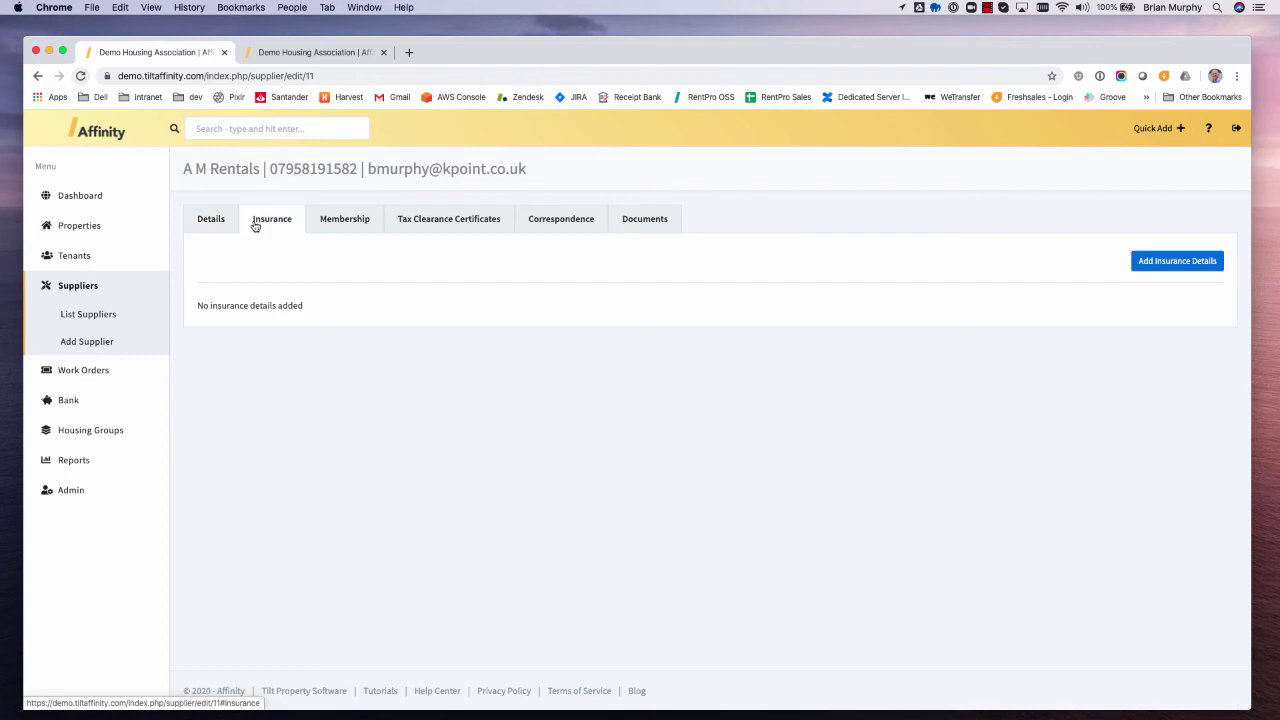
click(343, 222)
click(434, 227)
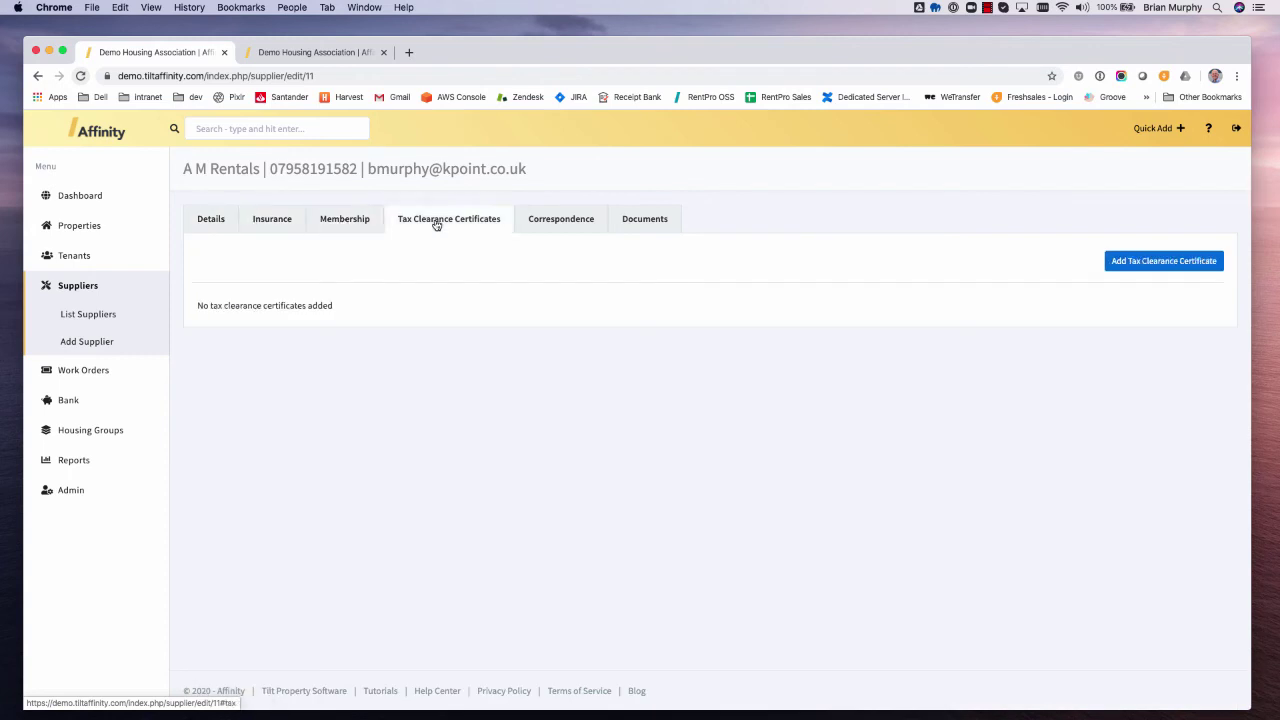
click(559, 222)
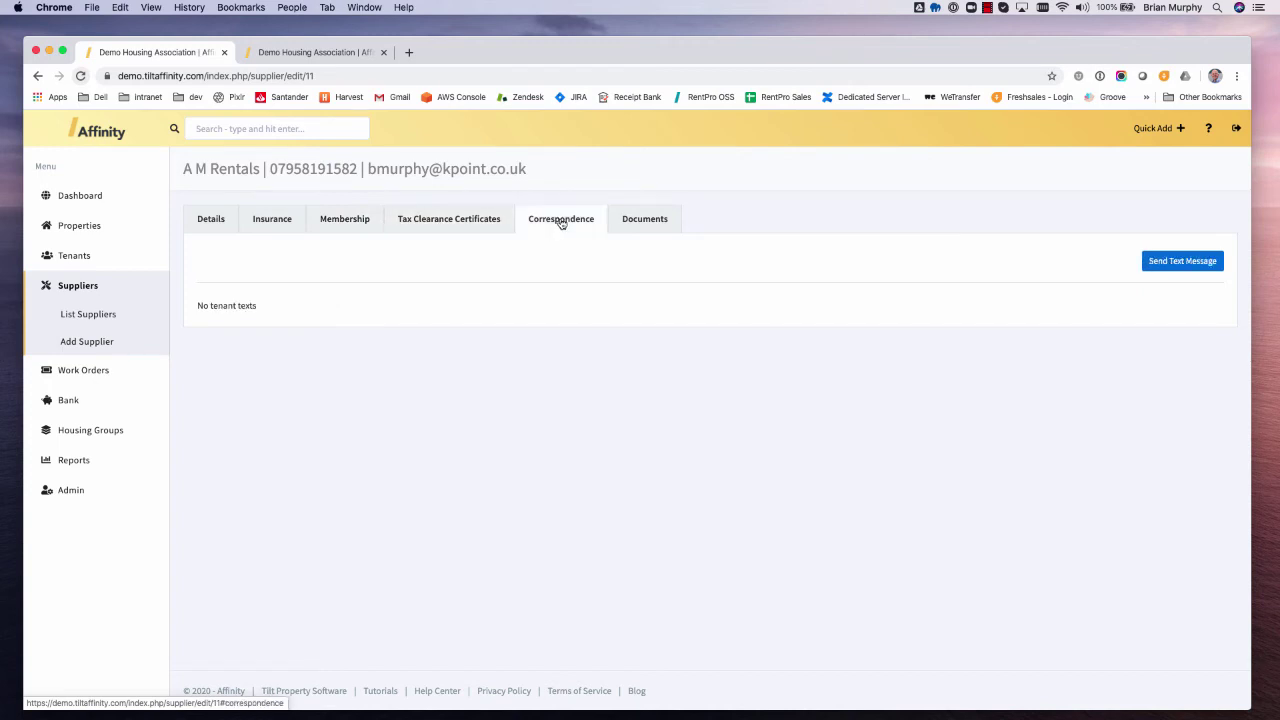
click(656, 226)
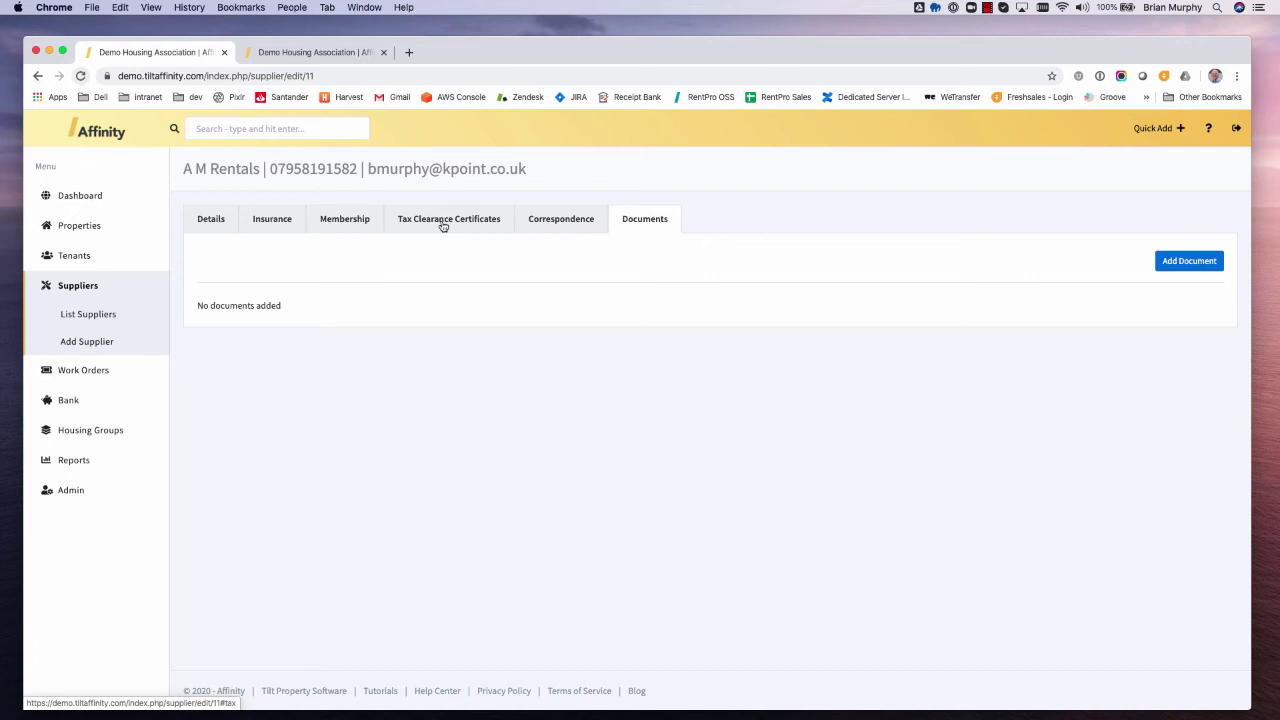
click(443, 222)
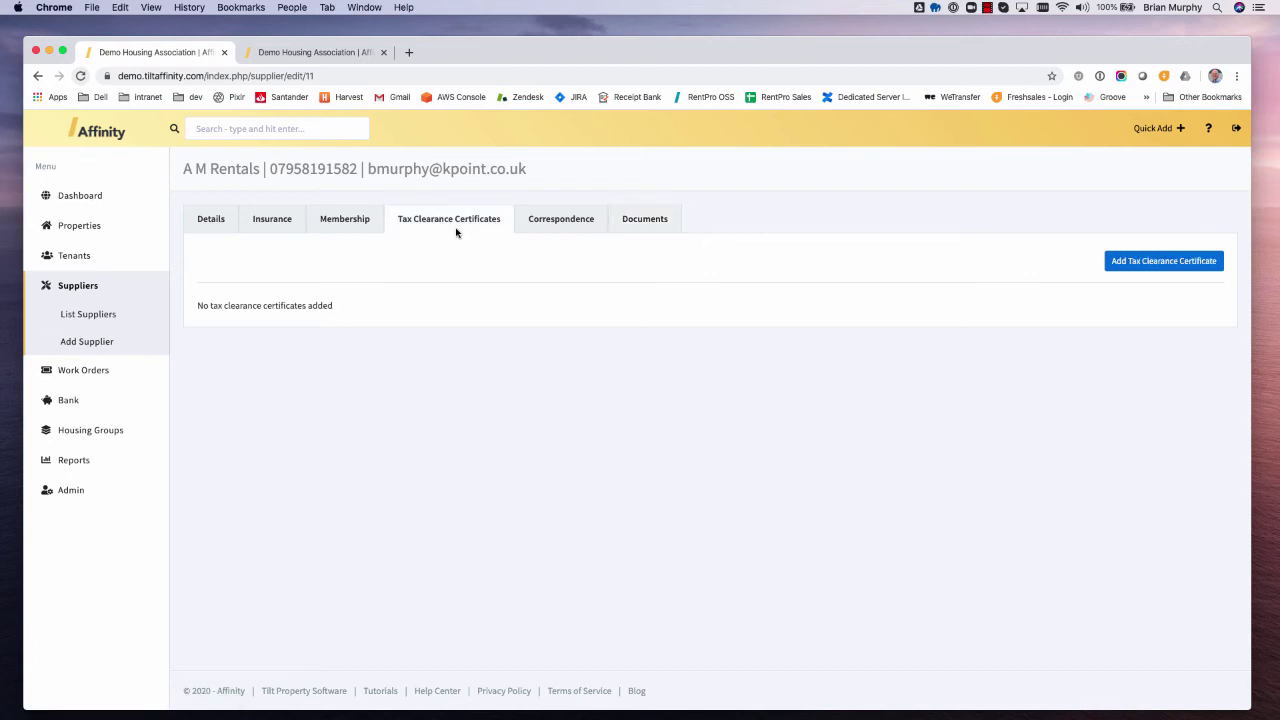
- Start a new work order and look through the property list
click(86, 372)
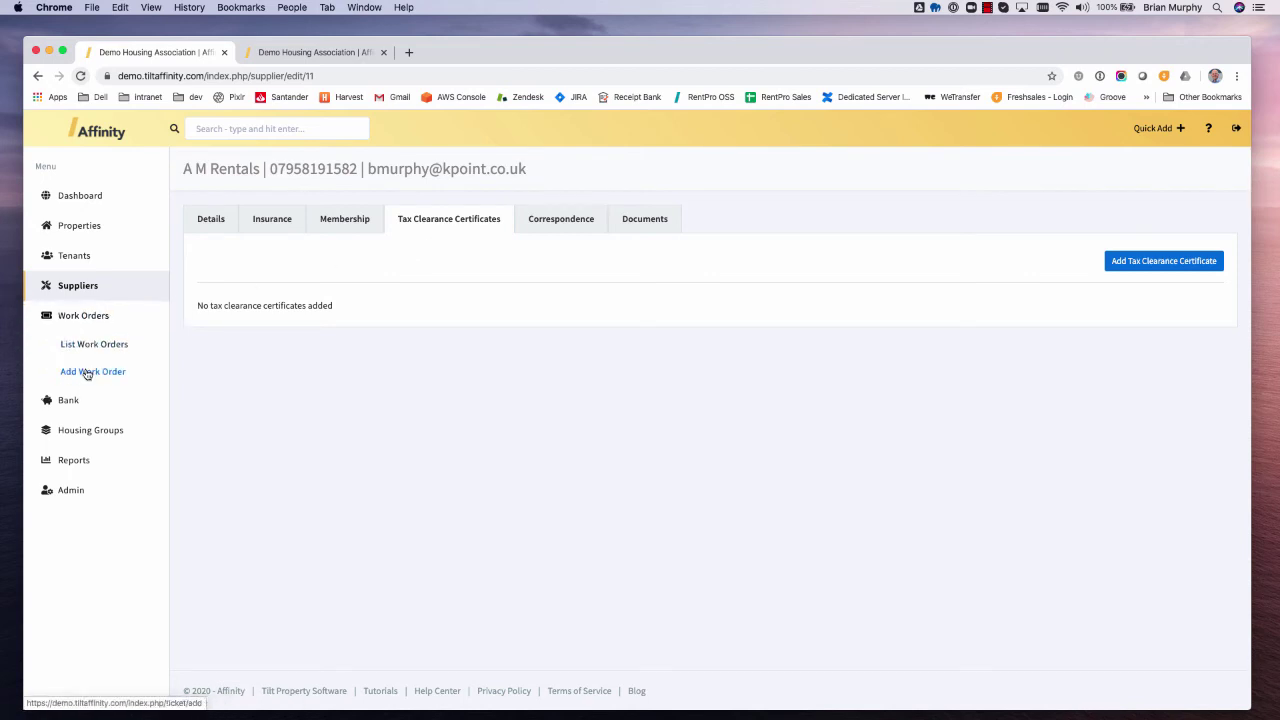
click(87, 372)
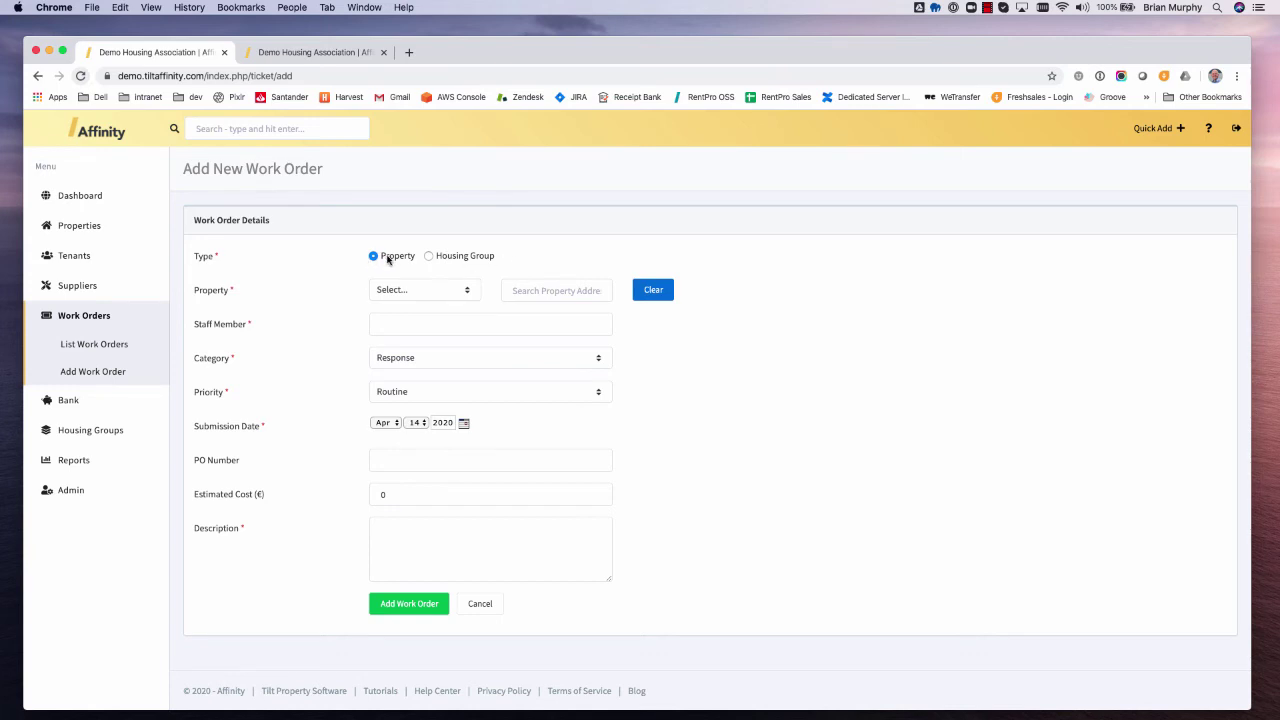
click(412, 290)
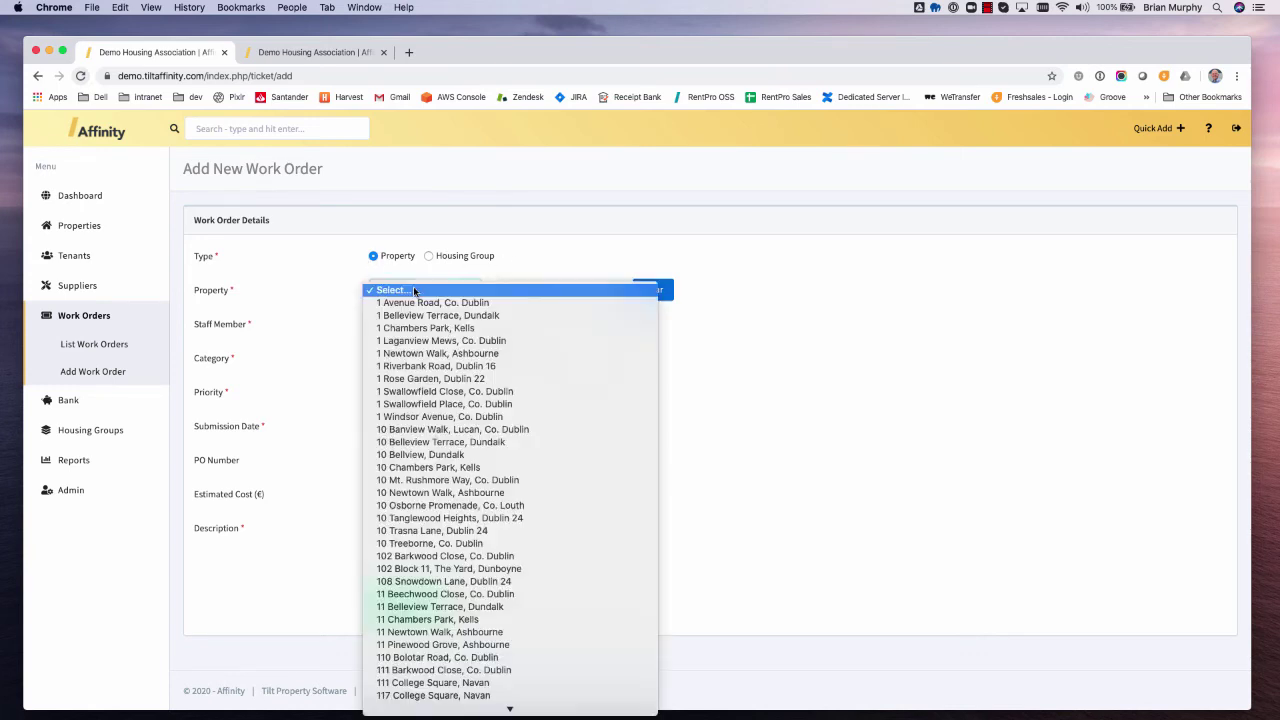
click(591, 246)
click(549, 290)
text(3 bel)
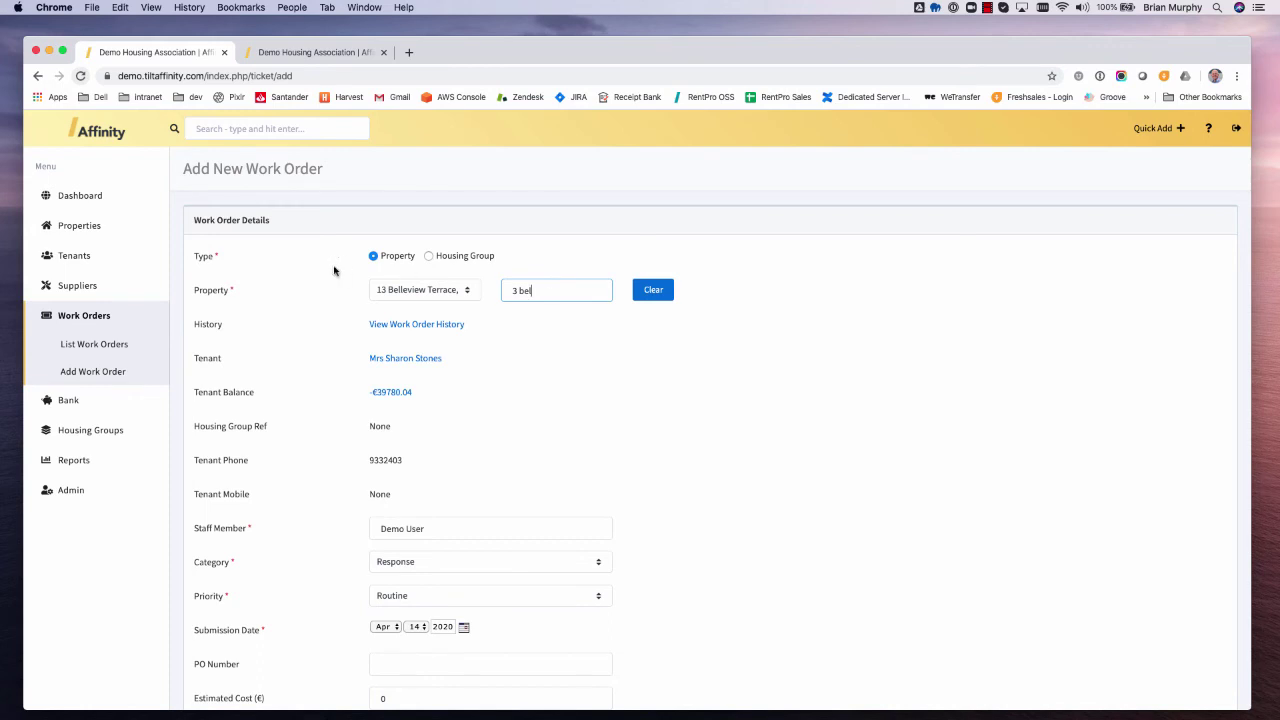
click(402, 295)
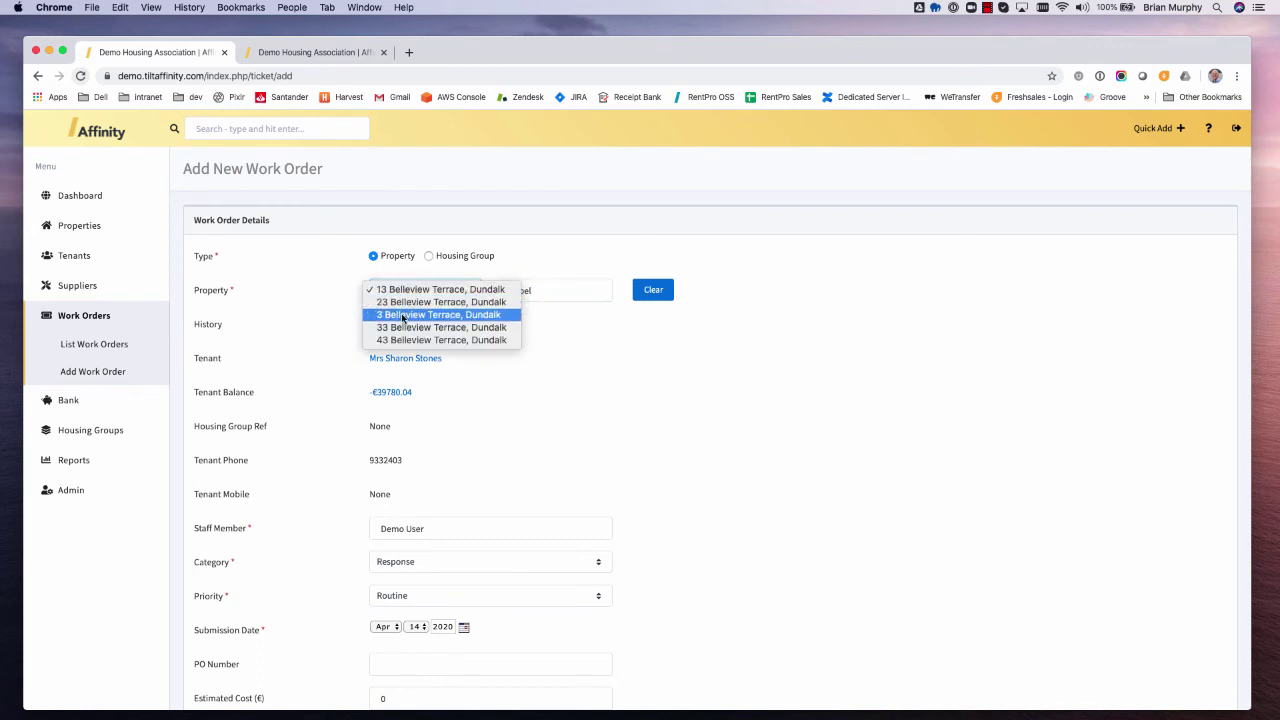
click(404, 316)
click(422, 290)
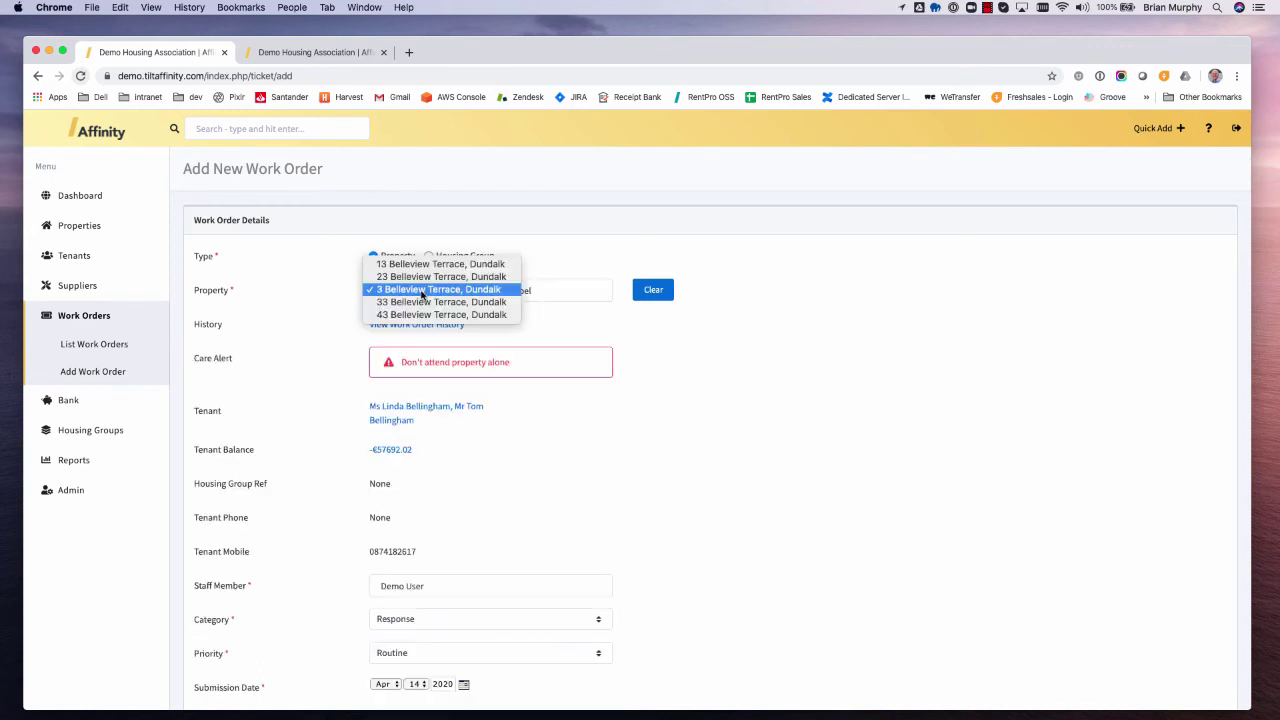
click(422, 290)
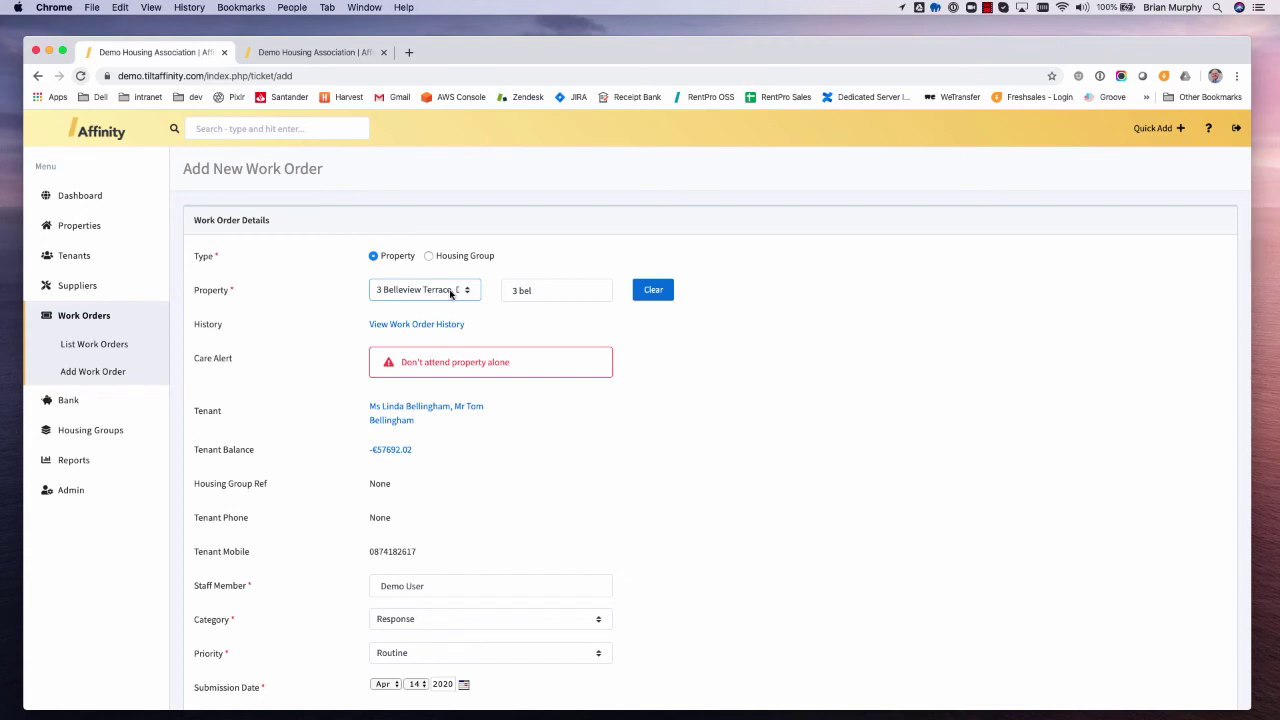
click(453, 326)
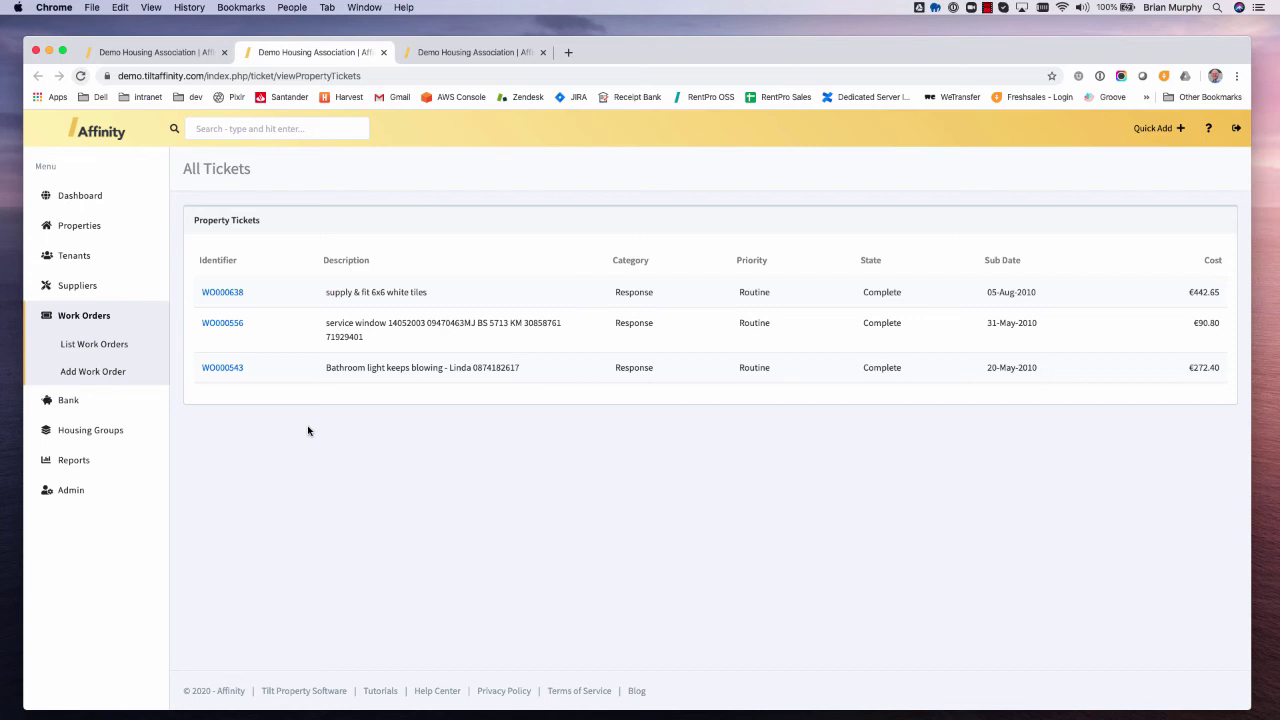
key(ctrl+shift+Tab)
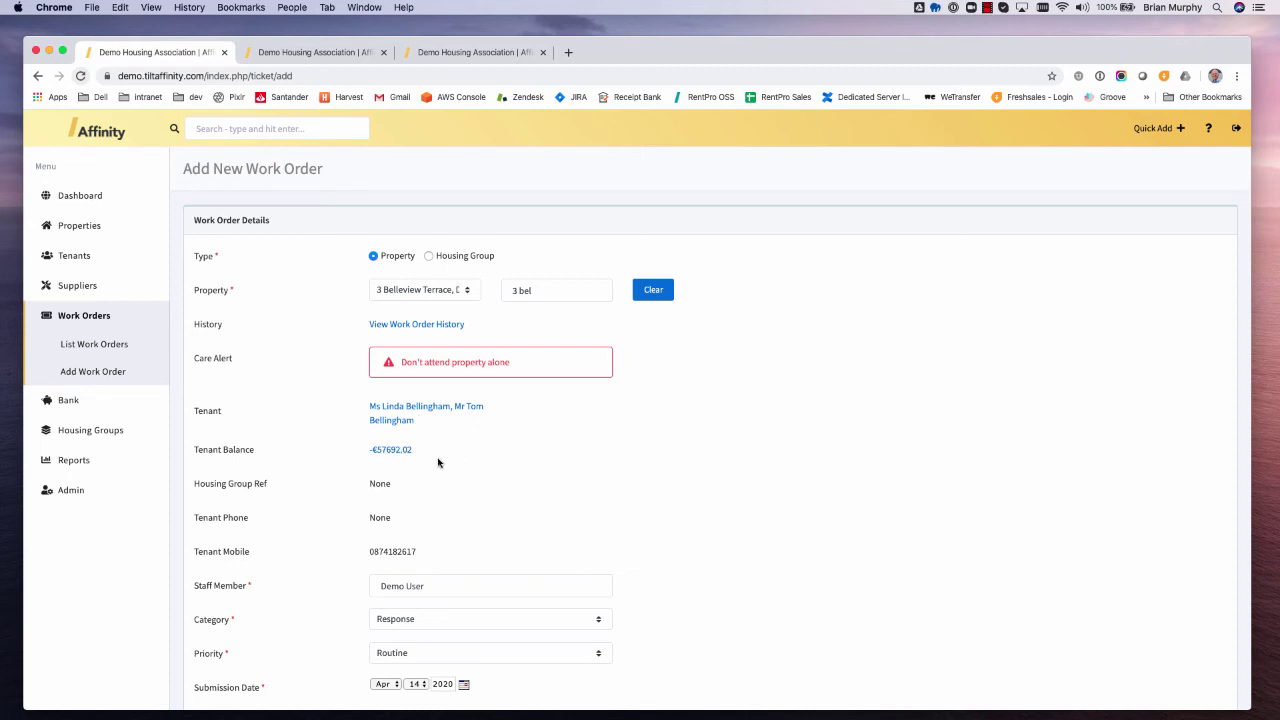
- Keep the work order category as Response and priority as Routine
scroll(469, 471, down, 3)
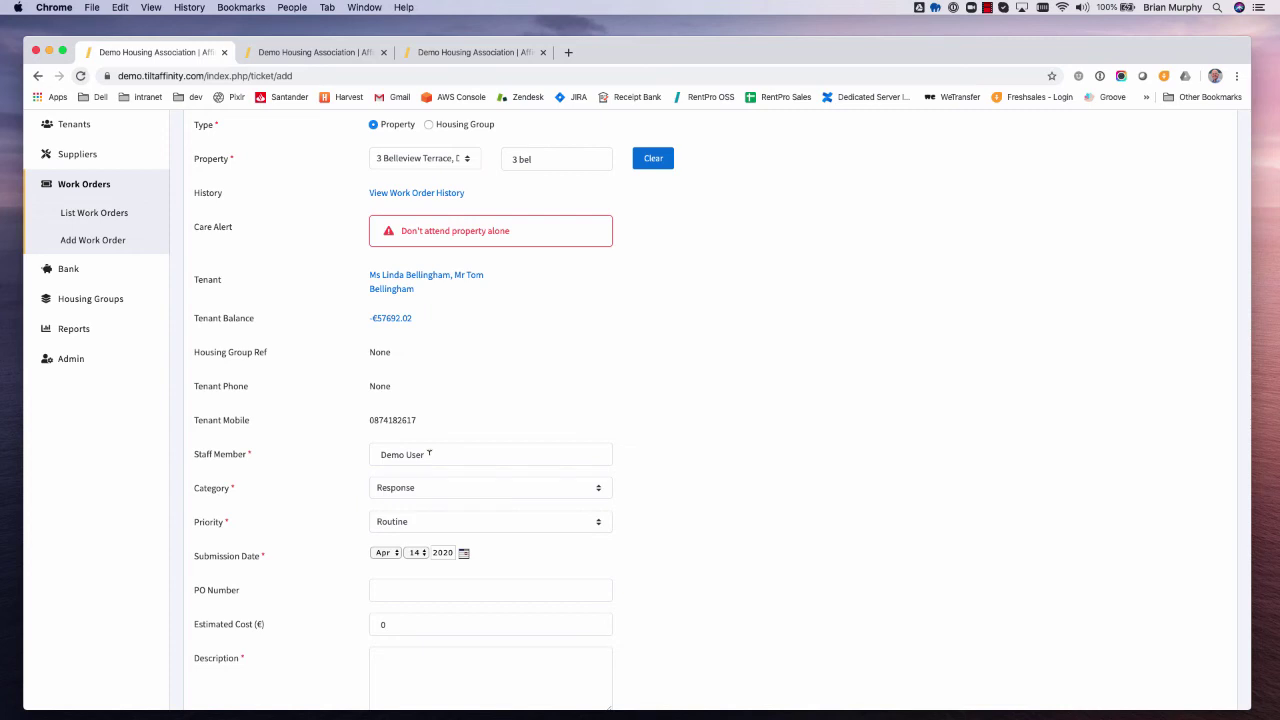
click(506, 493)
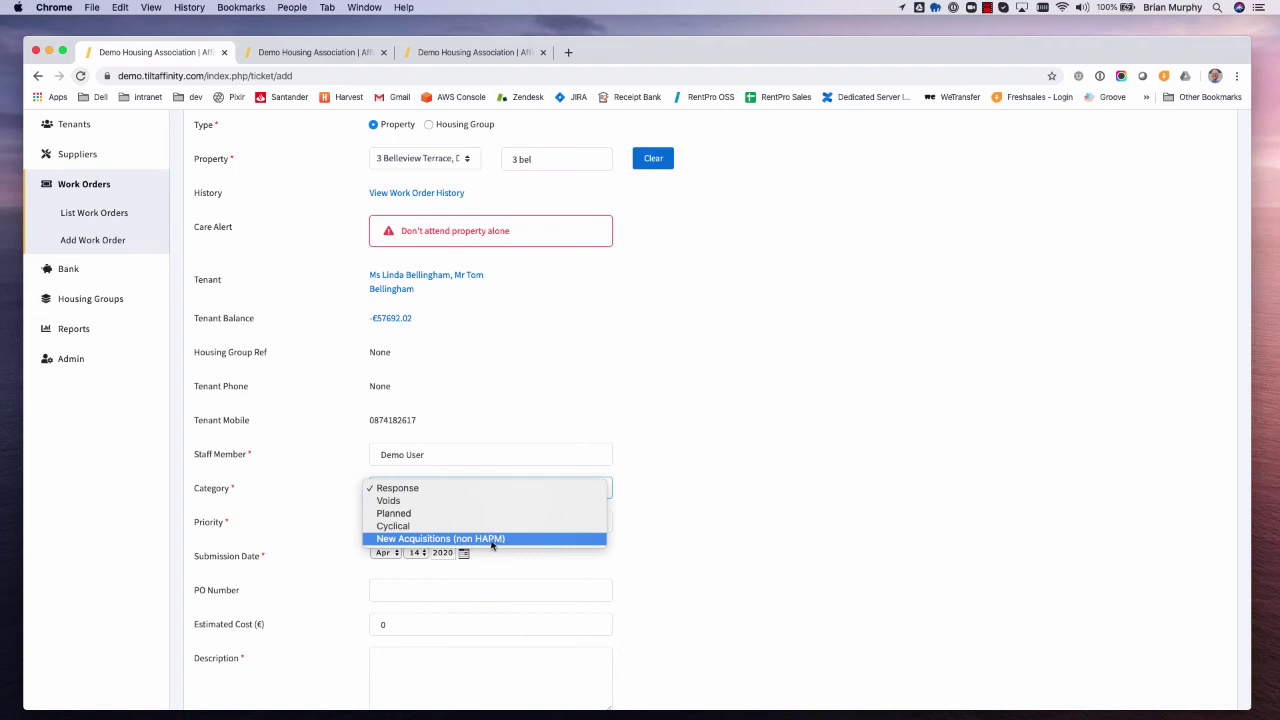
click(418, 522)
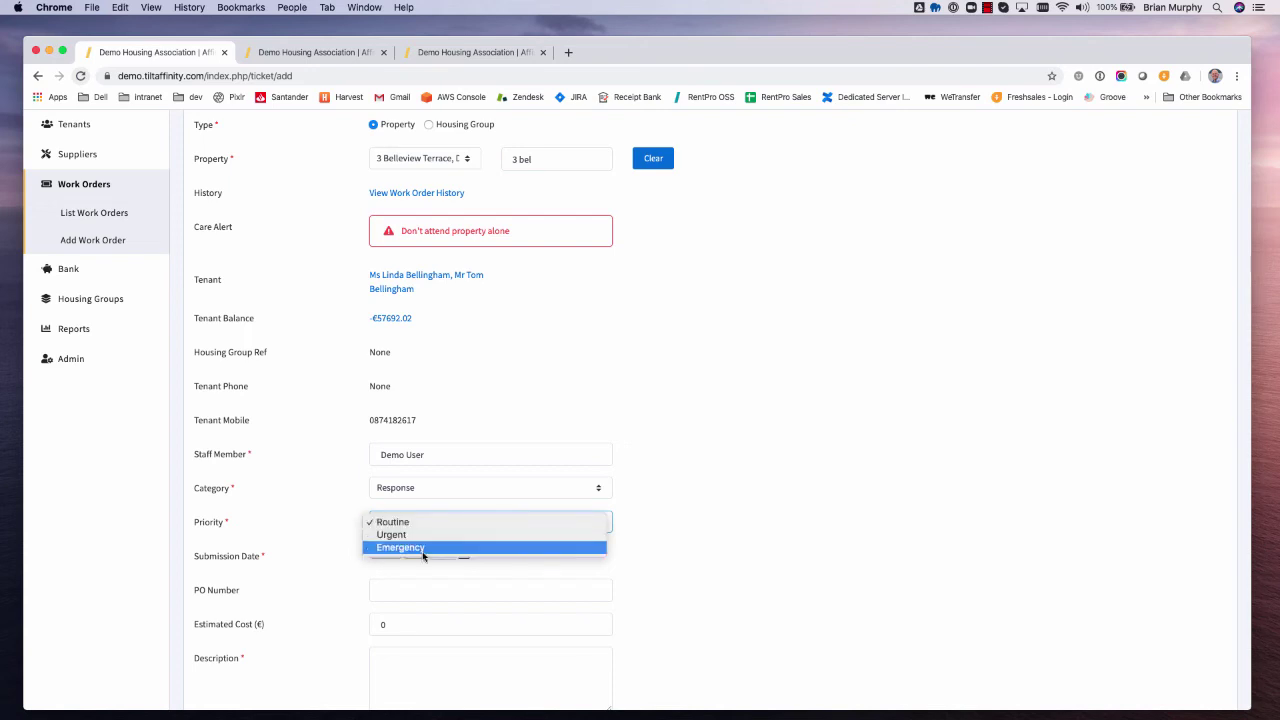
click(411, 523)
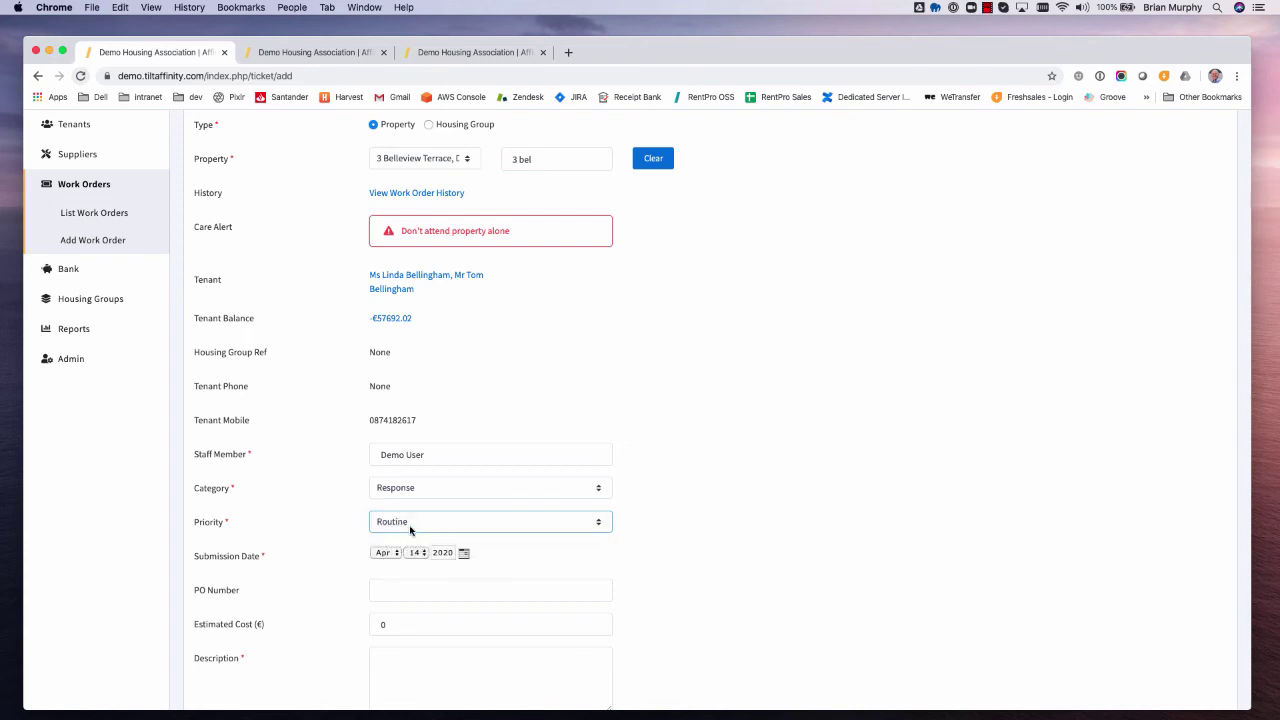
- Enter the description 'Boiler broken' and submit the work order
scroll(405, 526, down, 3)
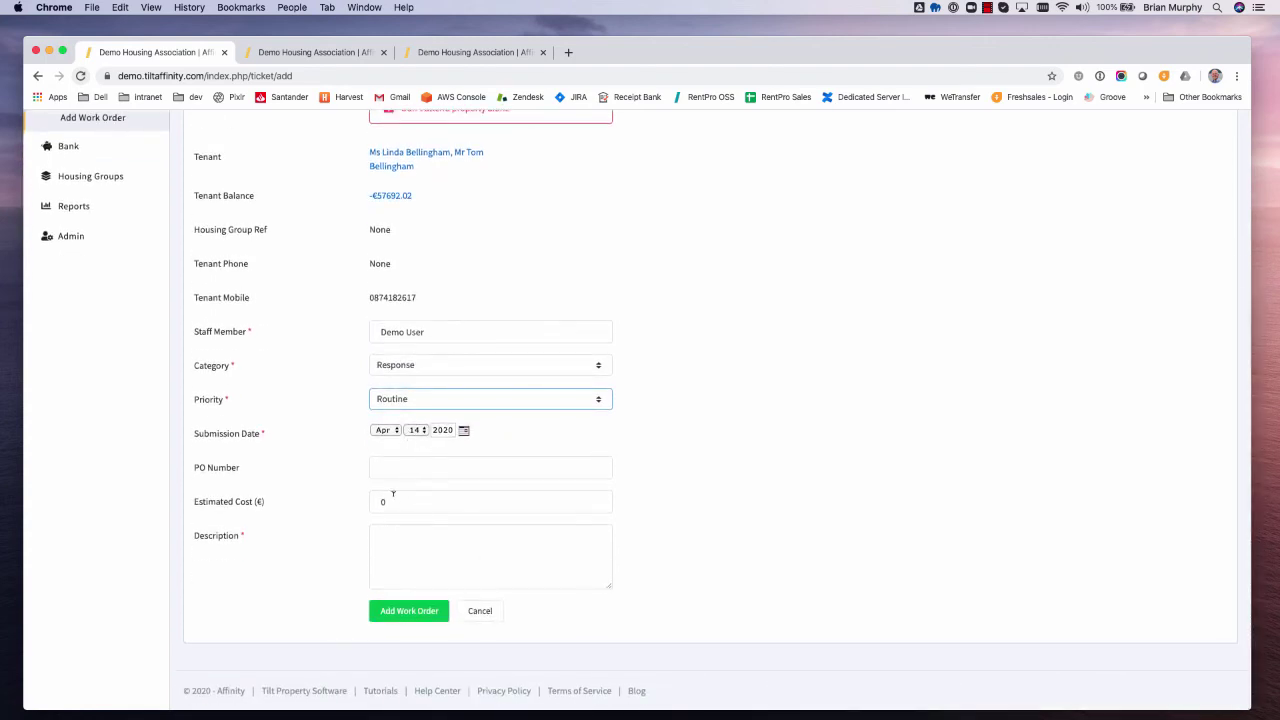
click(400, 545)
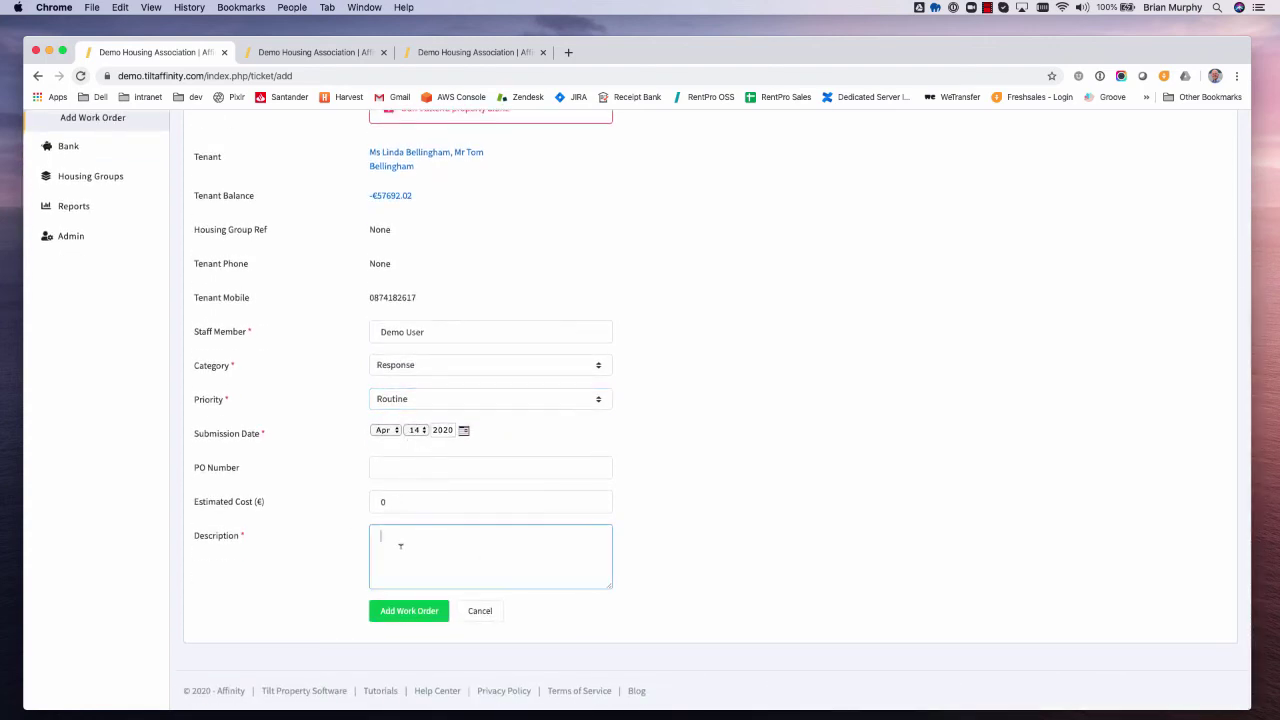
text(Boiler broken)
click(401, 617)
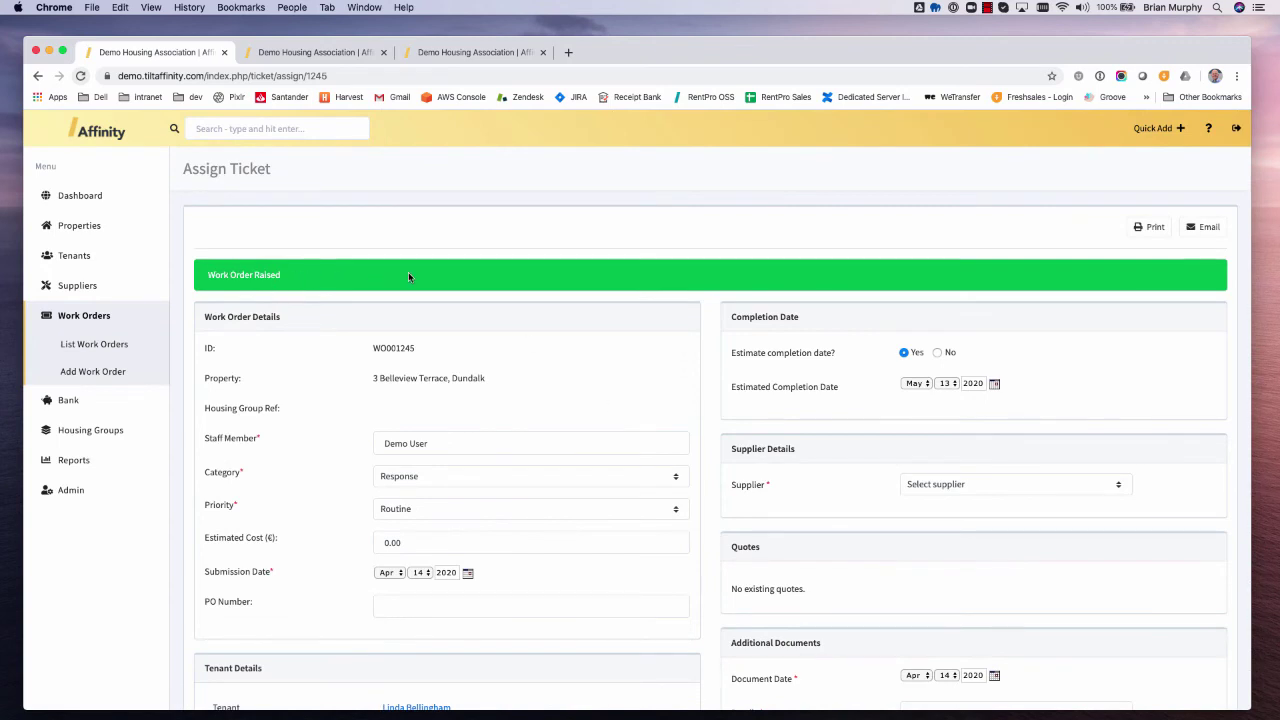
- Review WO001245's Assign Ticket page and open the Supplier dropdown under Supplier Details
scroll(876, 442, down, 1)
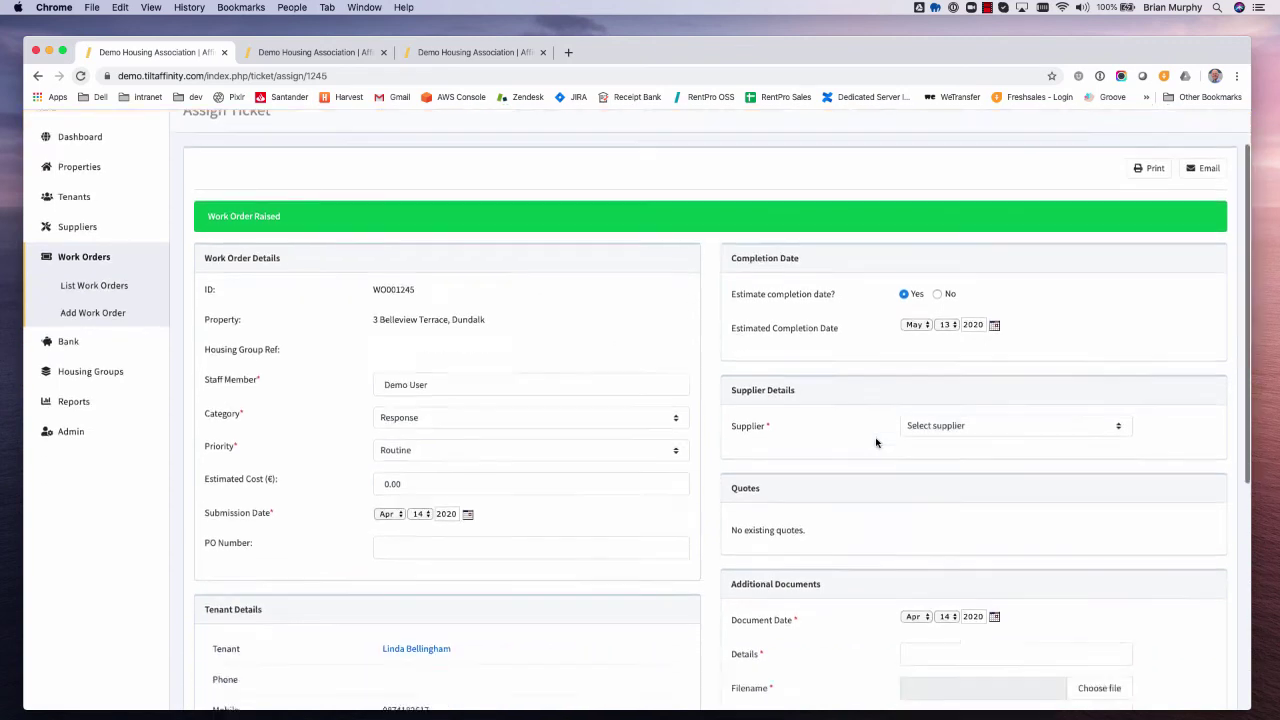
scroll(876, 442, down, 1)
scroll(671, 475, down, 3)
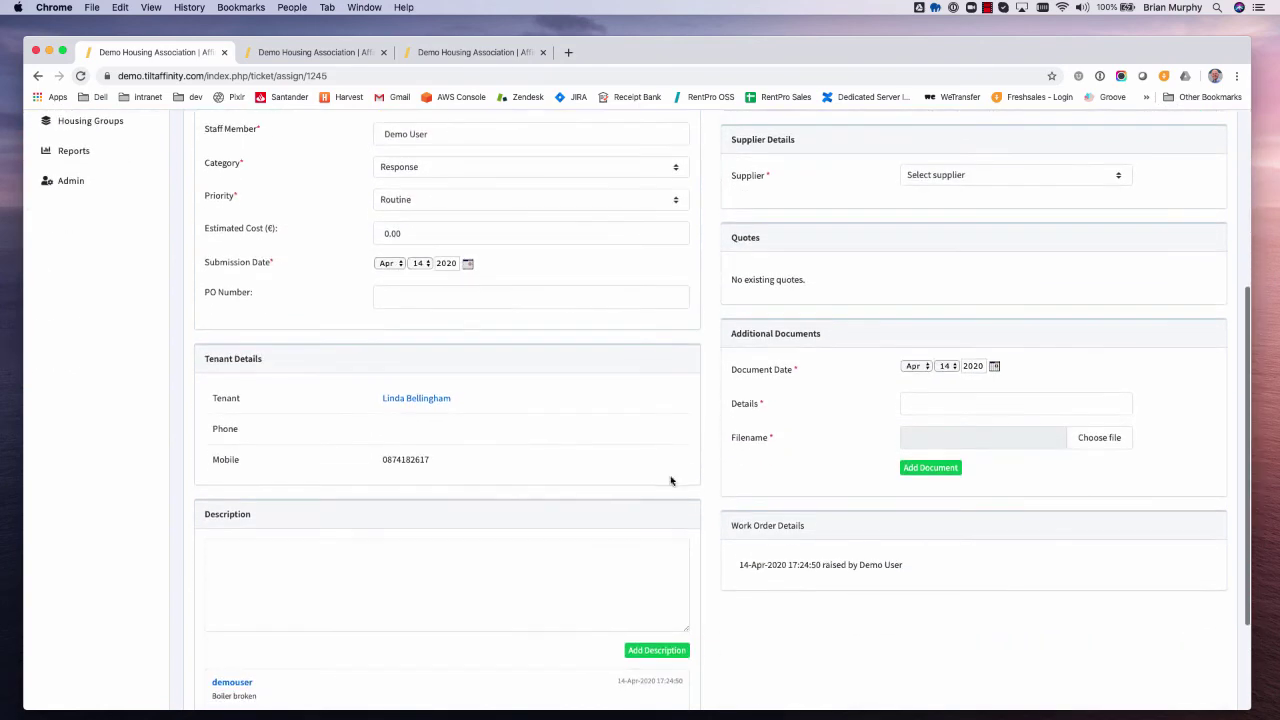
scroll(589, 531, down, 2)
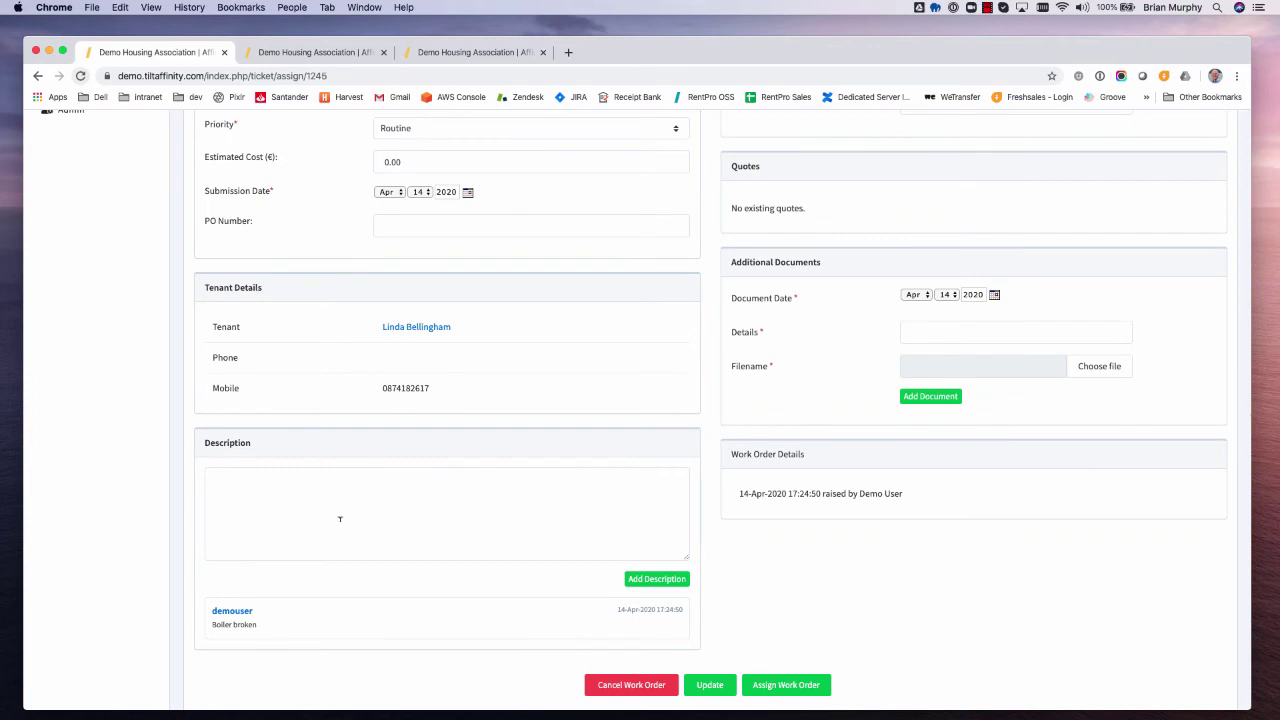
scroll(340, 518, up, 6)
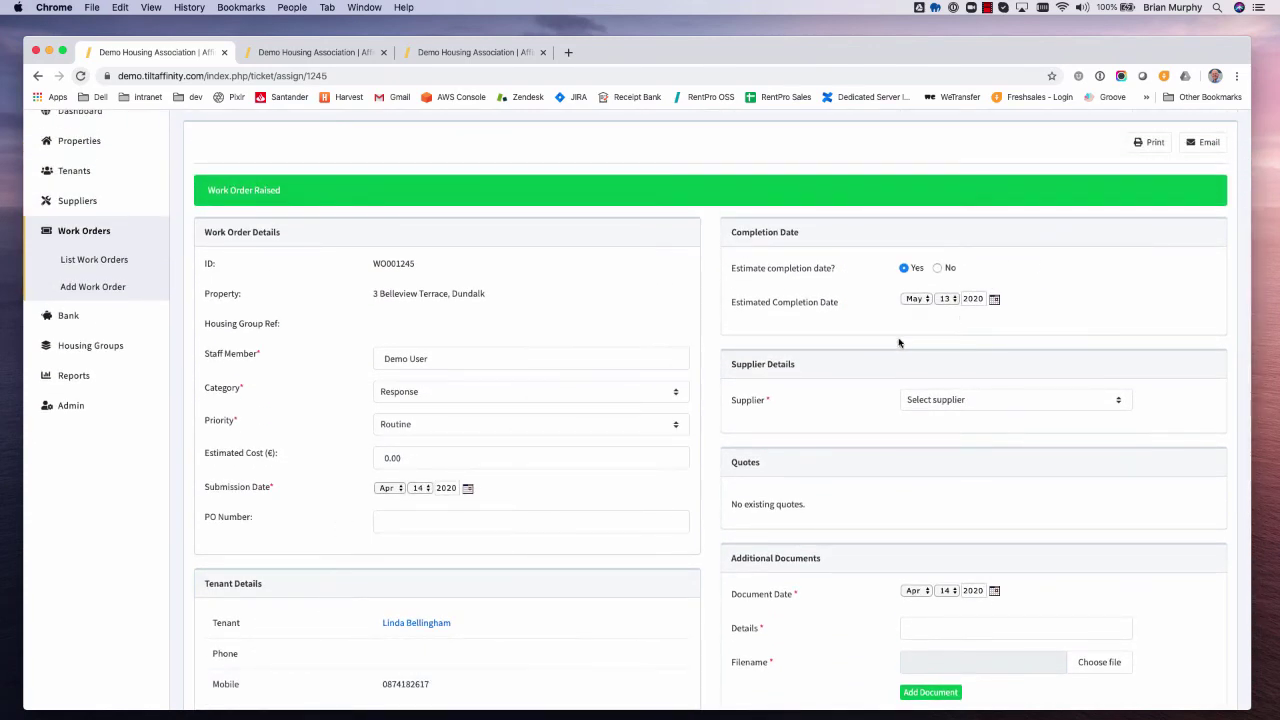
click(1043, 400)
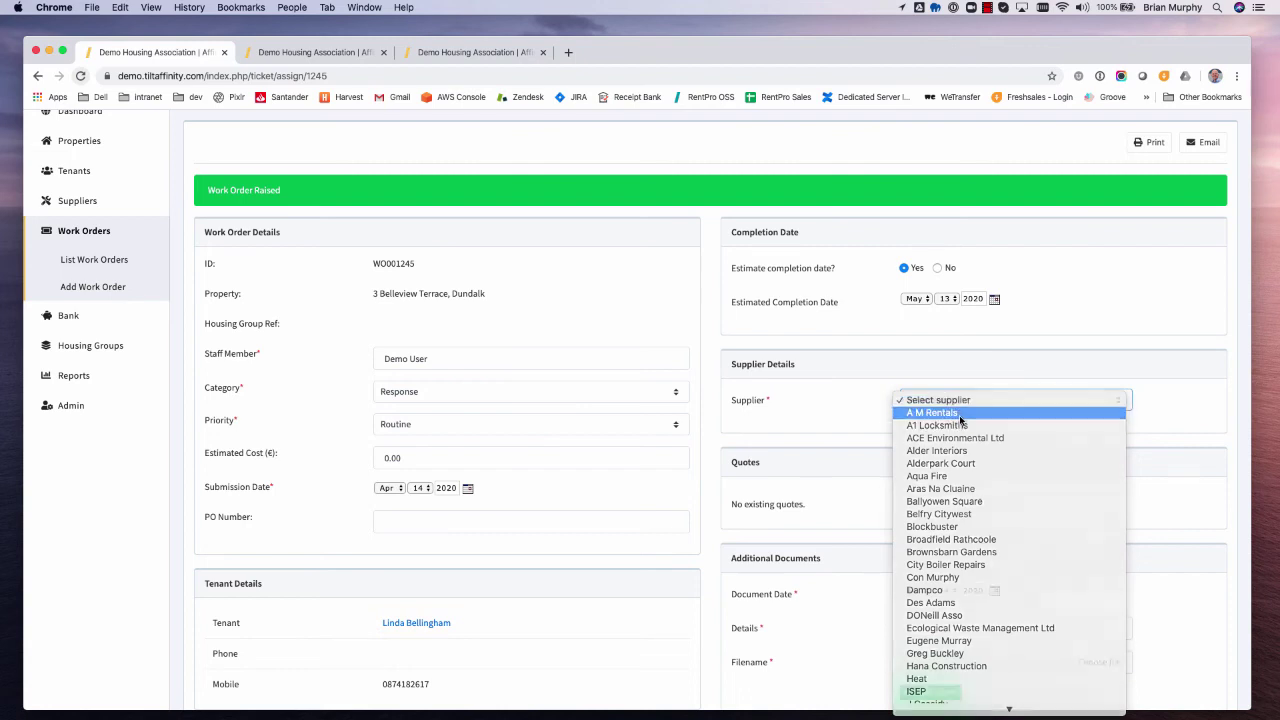
- Choose A M Rentals as the supplier for WO001245
click(960, 418)
scroll(1022, 527, down, 5)
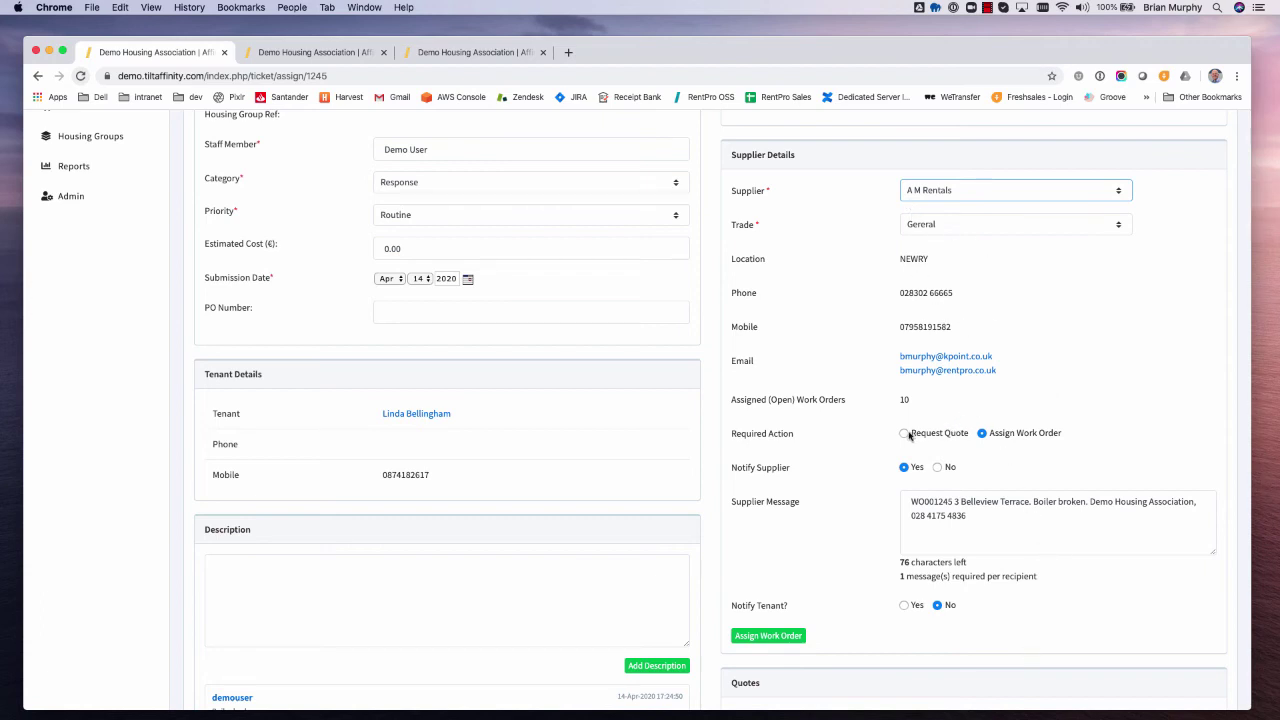
scroll(520, 320, up, 2)
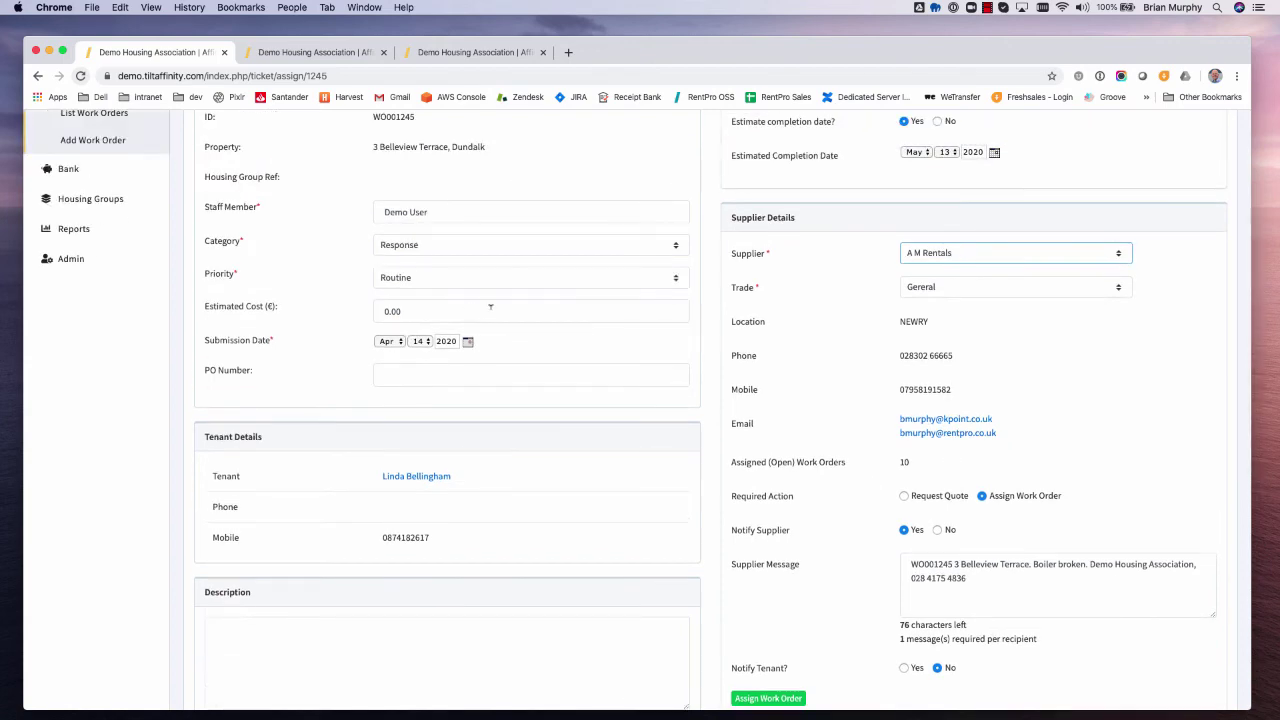
scroll(469, 309, up, 1)
scroll(911, 443, down, 2)
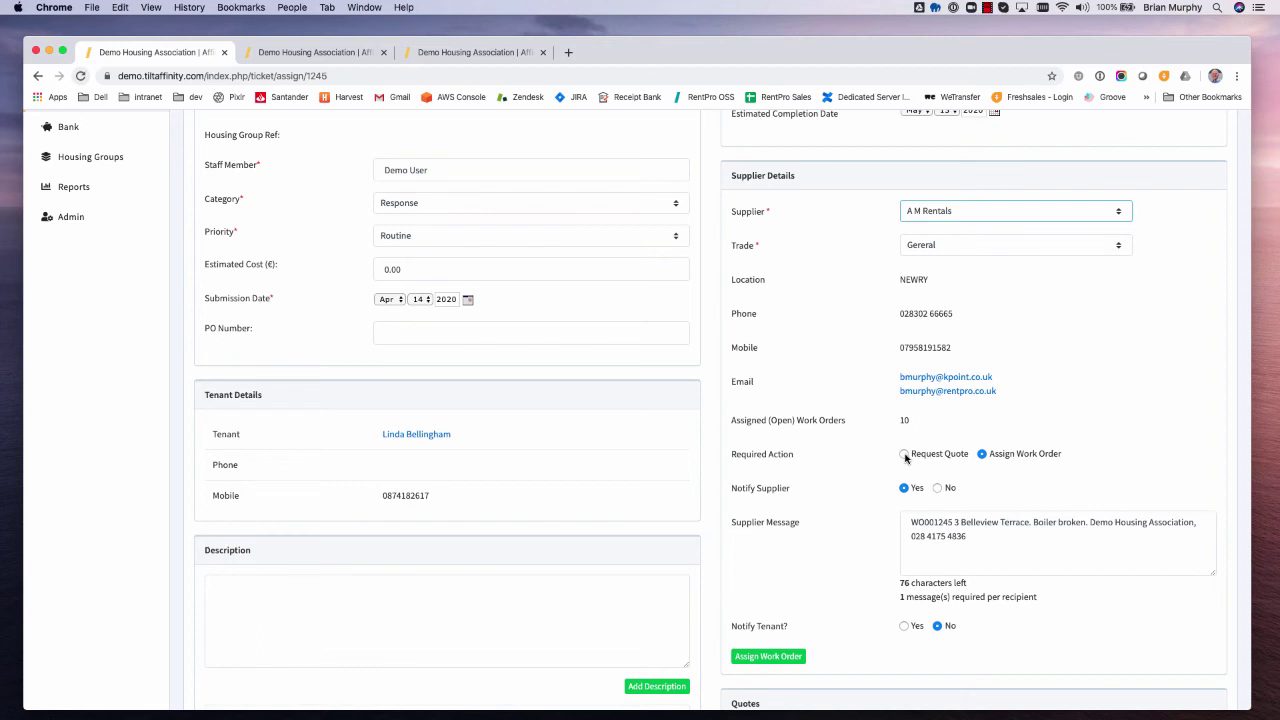
scroll(930, 345, up, 1)
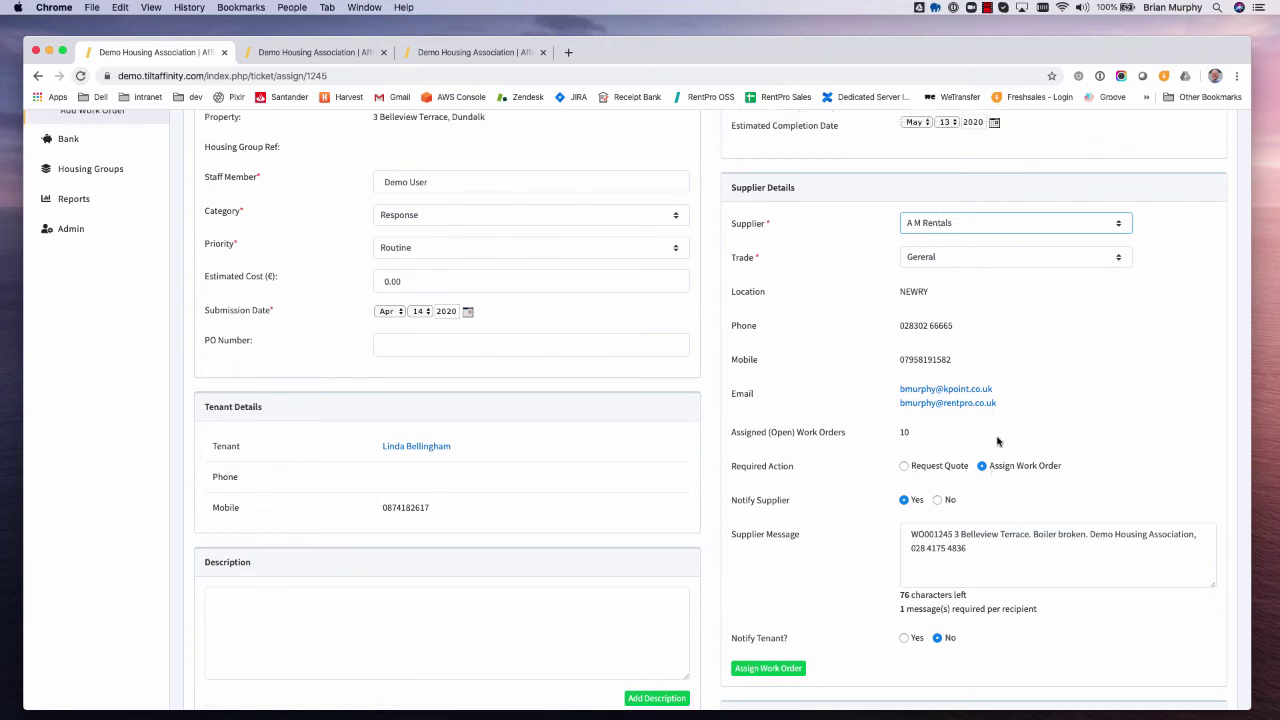
scroll(1004, 450, down, 5)
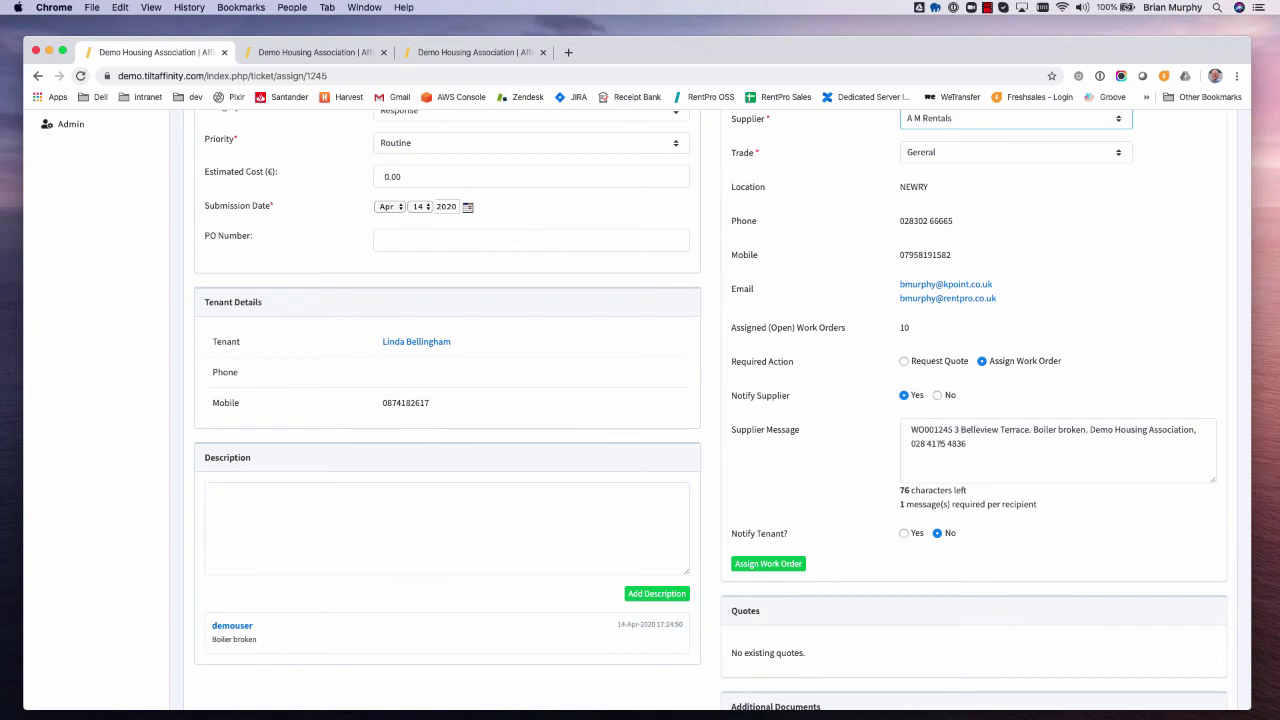
- Set Notify Supplier and Notify Tenant to No, then assign the work order
click(937, 395)
click(904, 429)
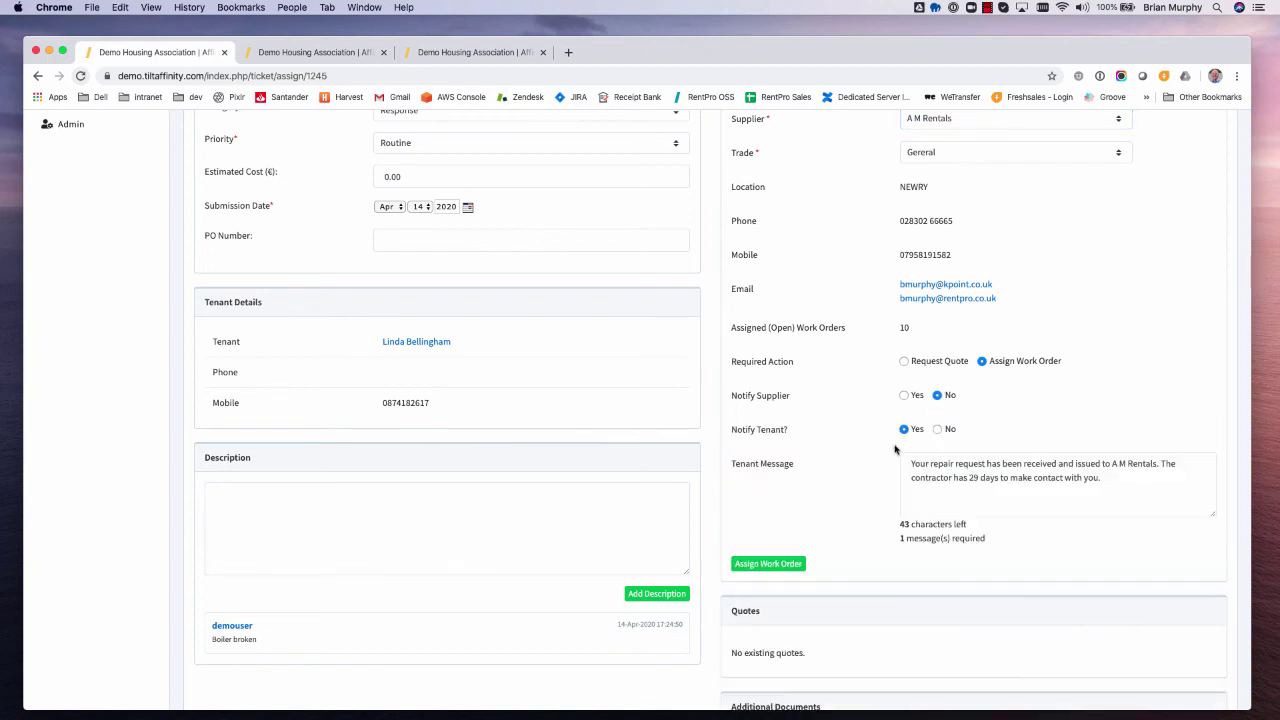
click(1122, 483)
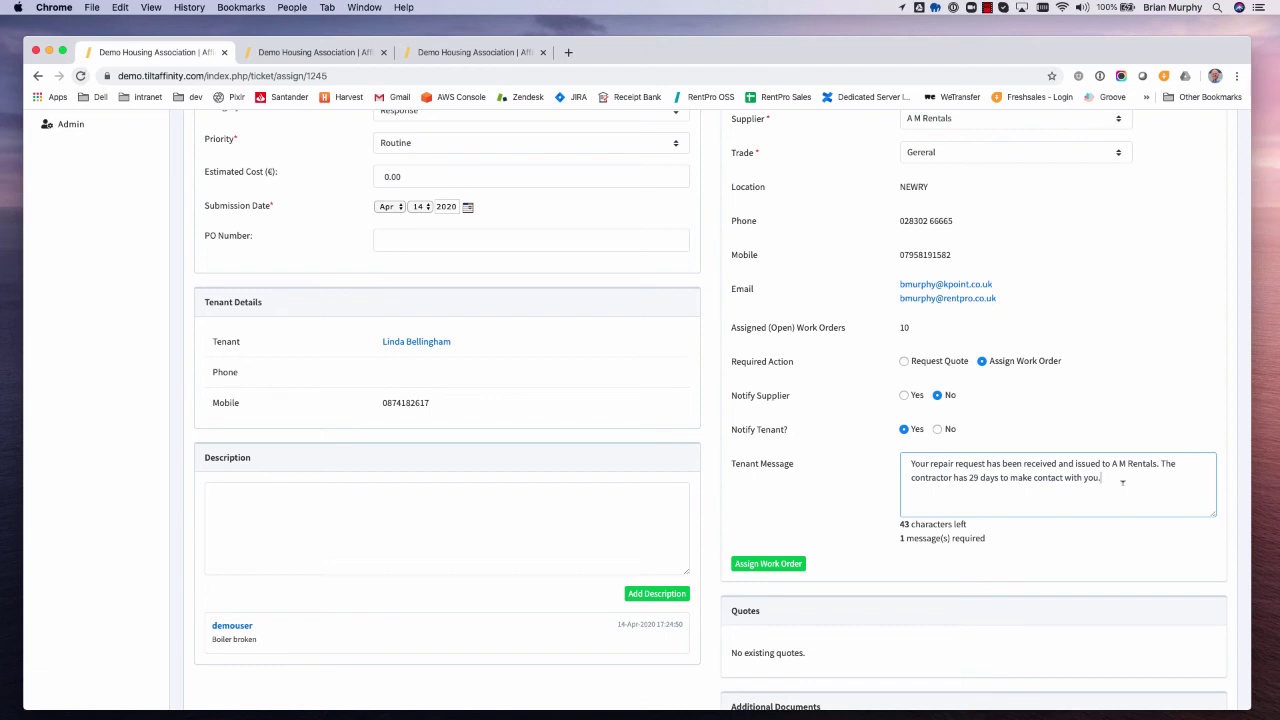
click(940, 429)
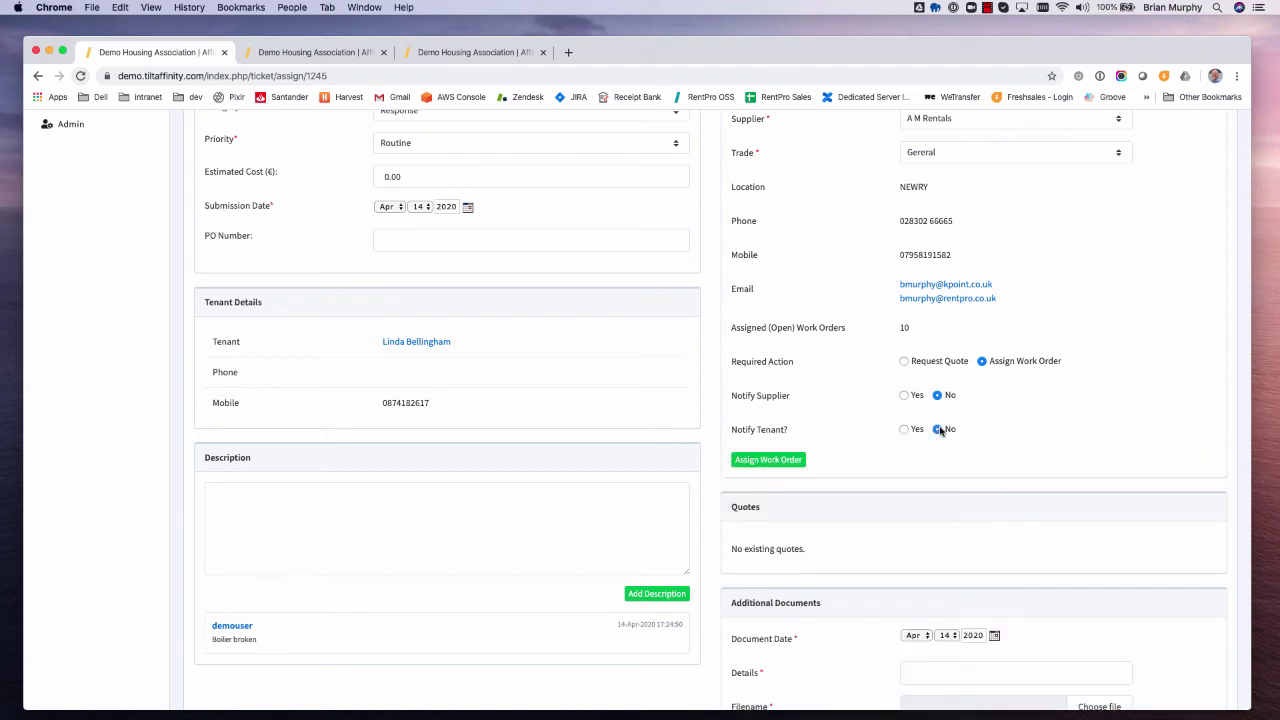
click(777, 462)
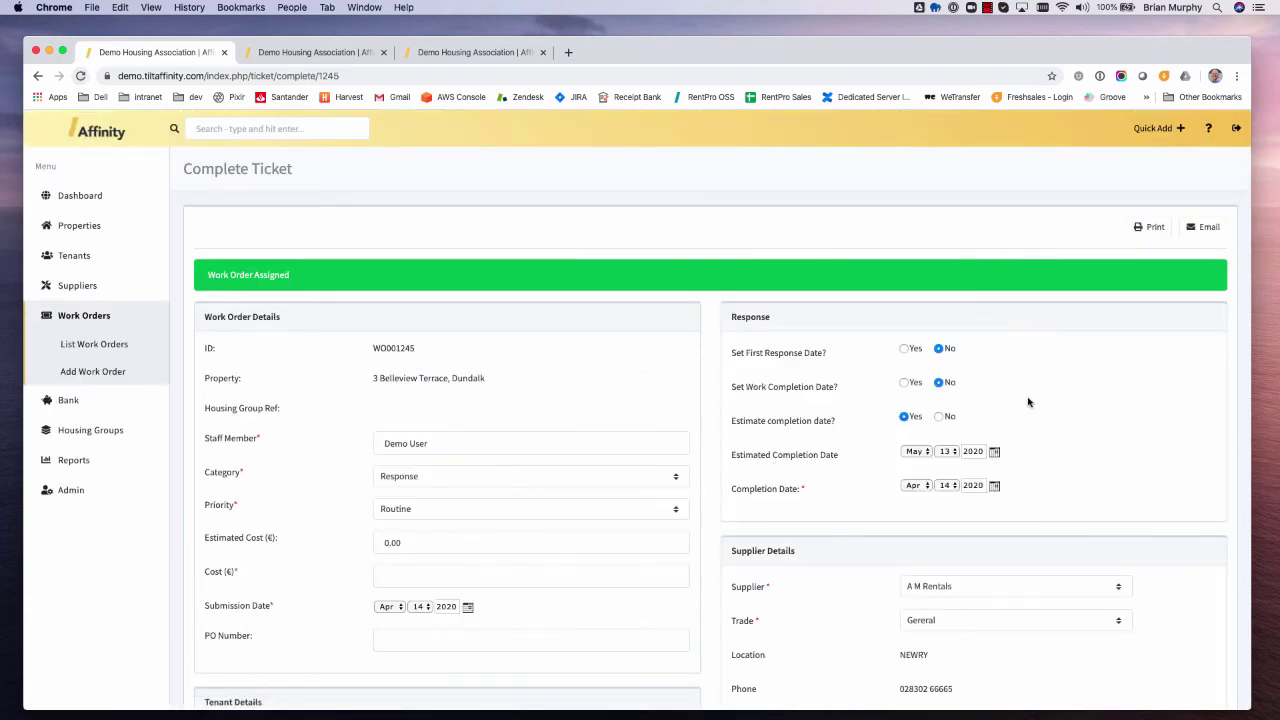
- Enter a cost of 300 and mark WO001245 as completed
scroll(1028, 402, down, 10)
scroll(1028, 402, up, 10)
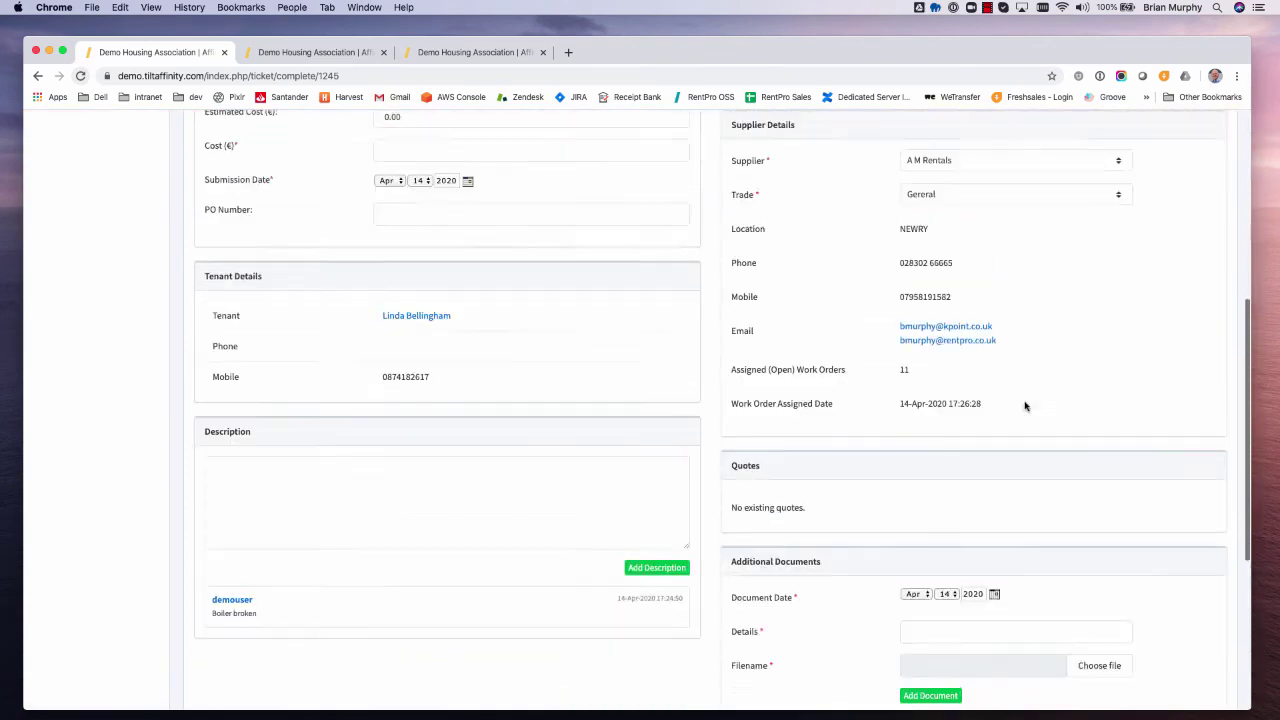
scroll(687, 419, up, 2)
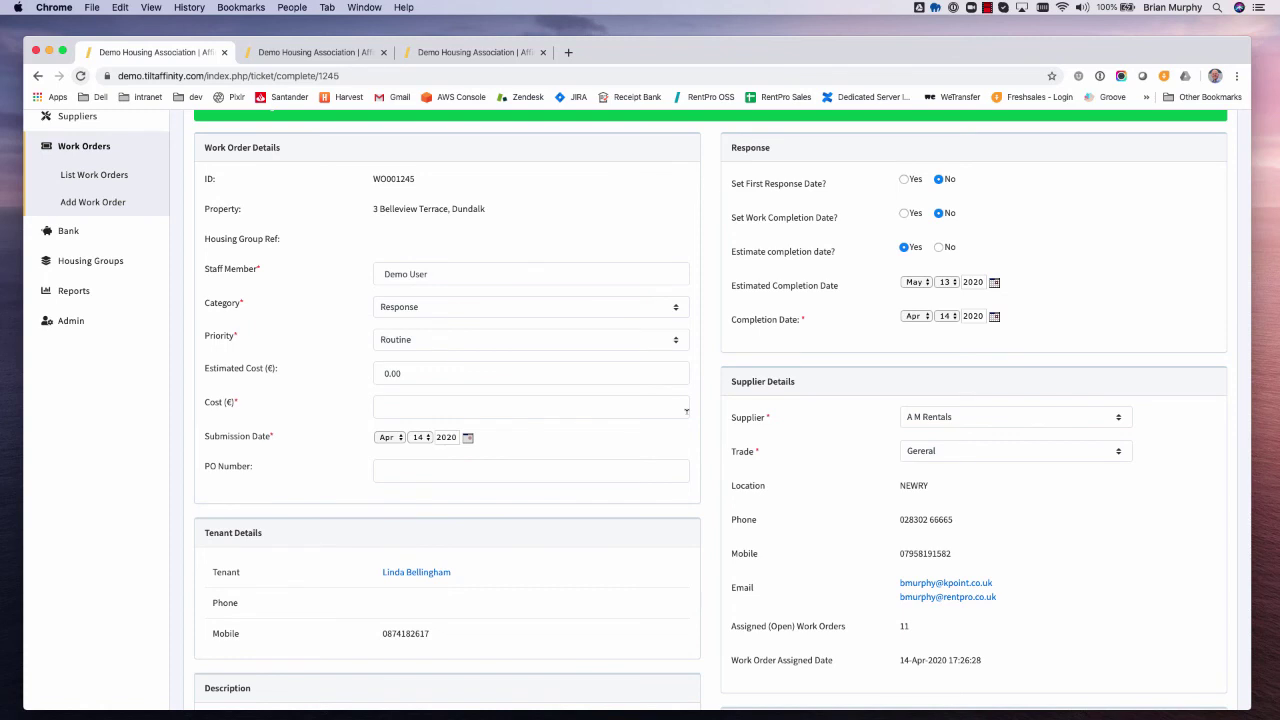
click(404, 403)
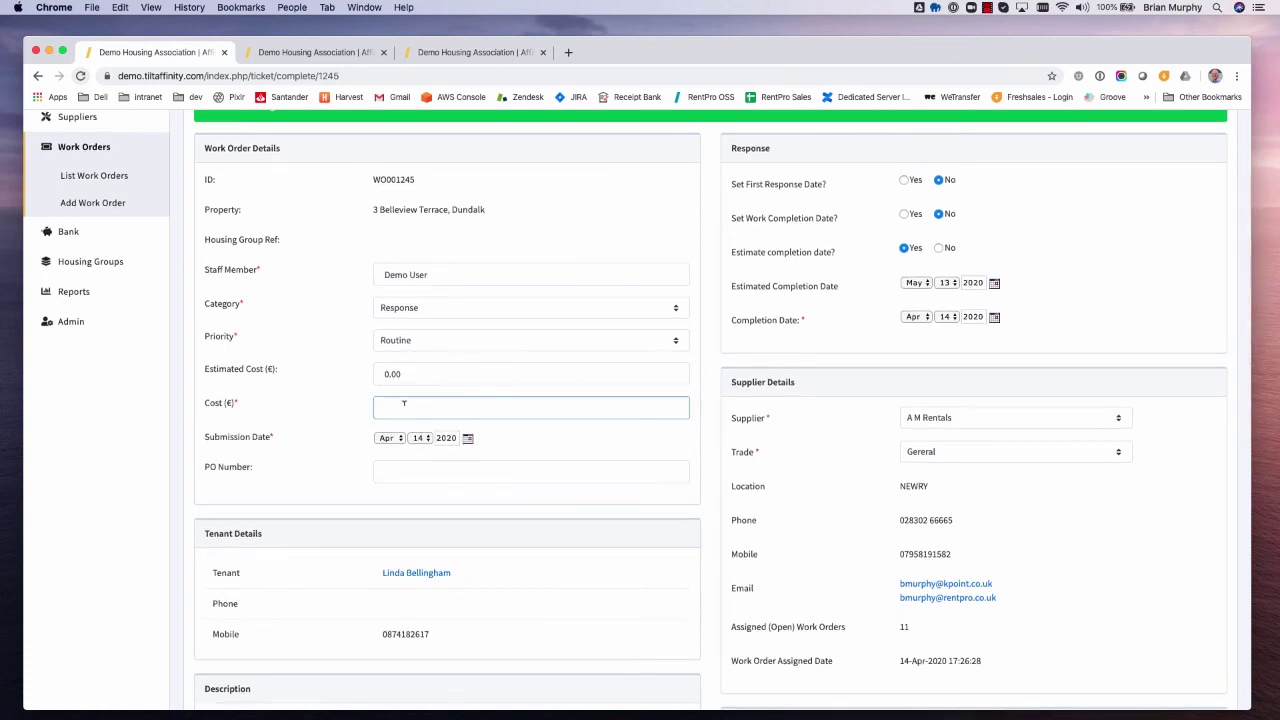
text(300)
scroll(424, 430, down, 10)
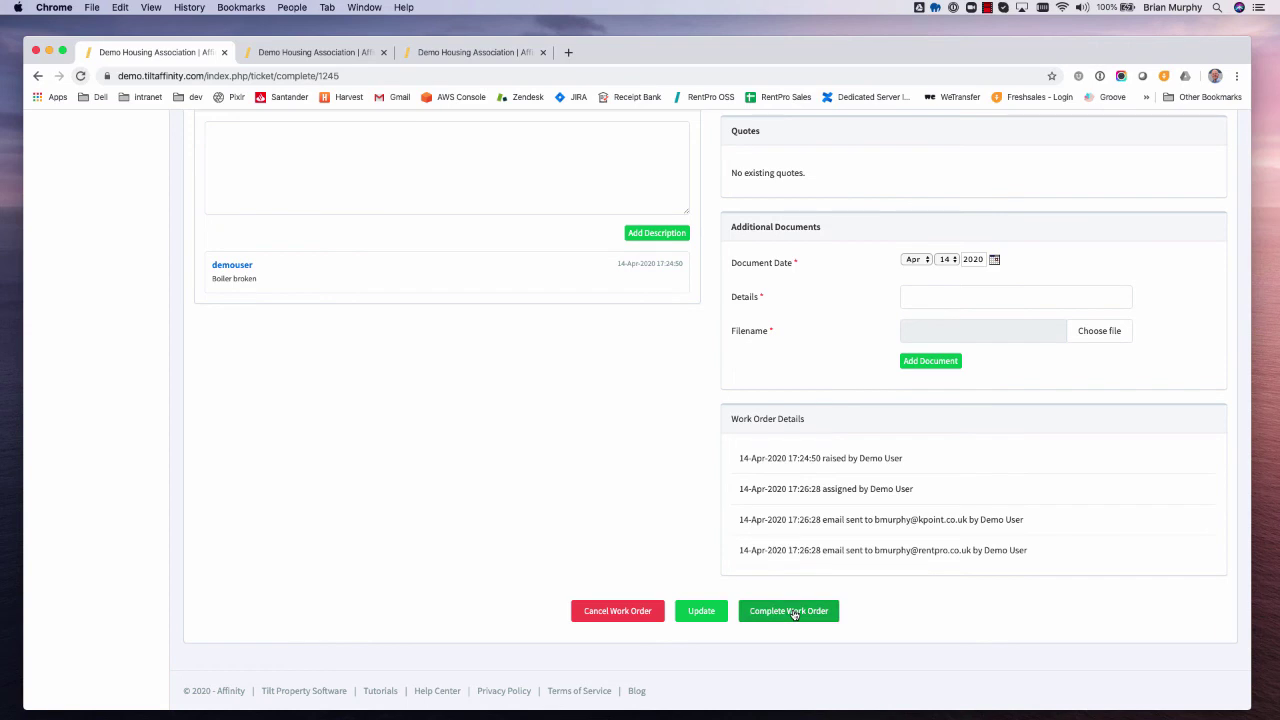
click(793, 612)
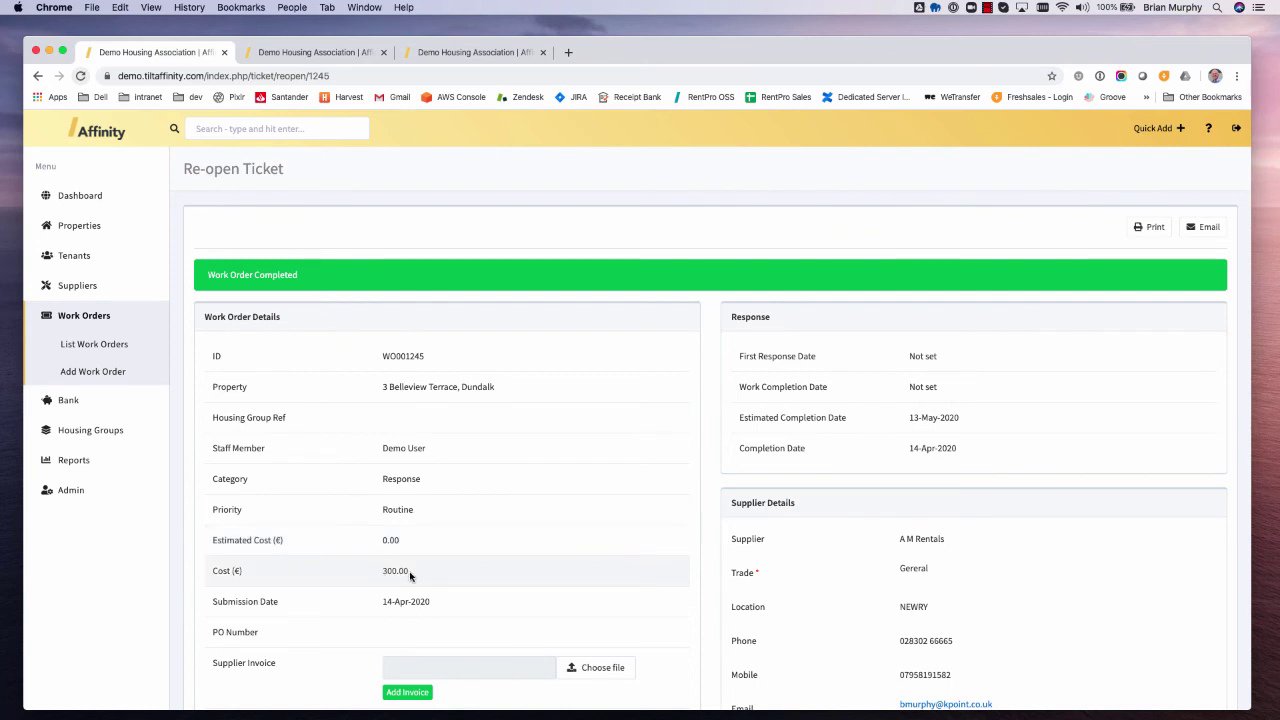
- Expand the Bank section in the sidebar
key(super+alt+2)
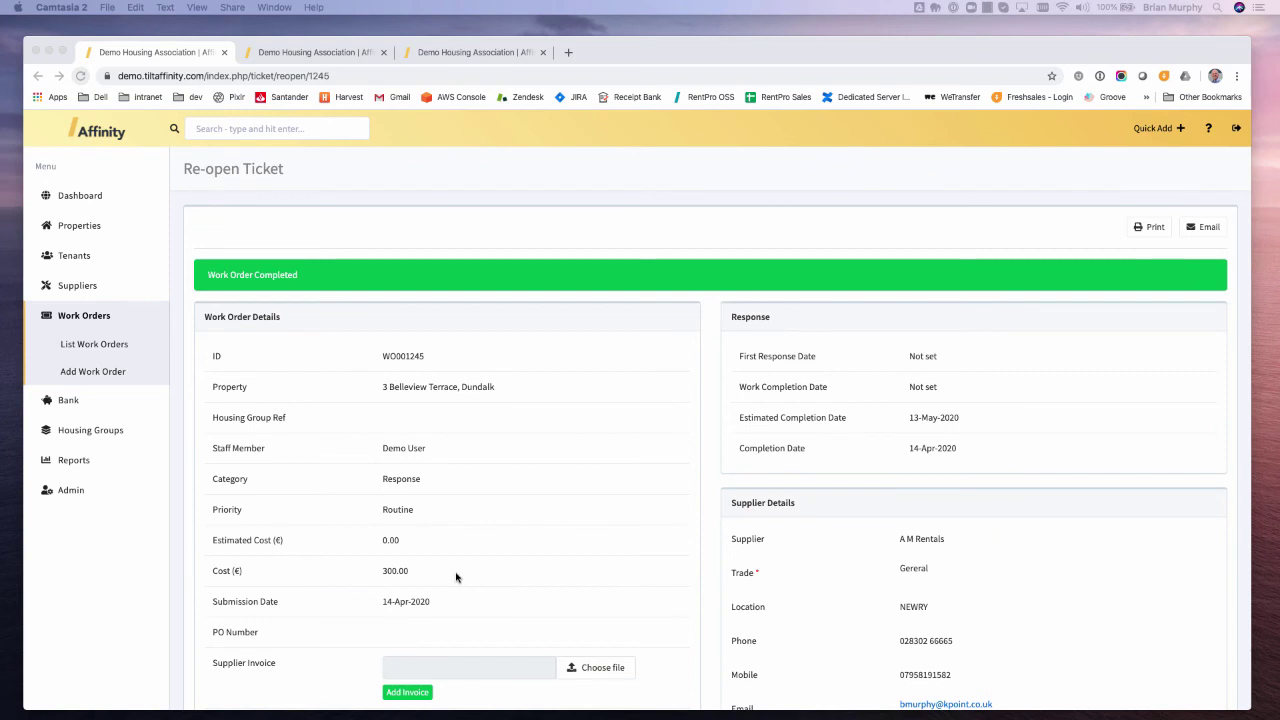
click(63, 403)
click(72, 403)
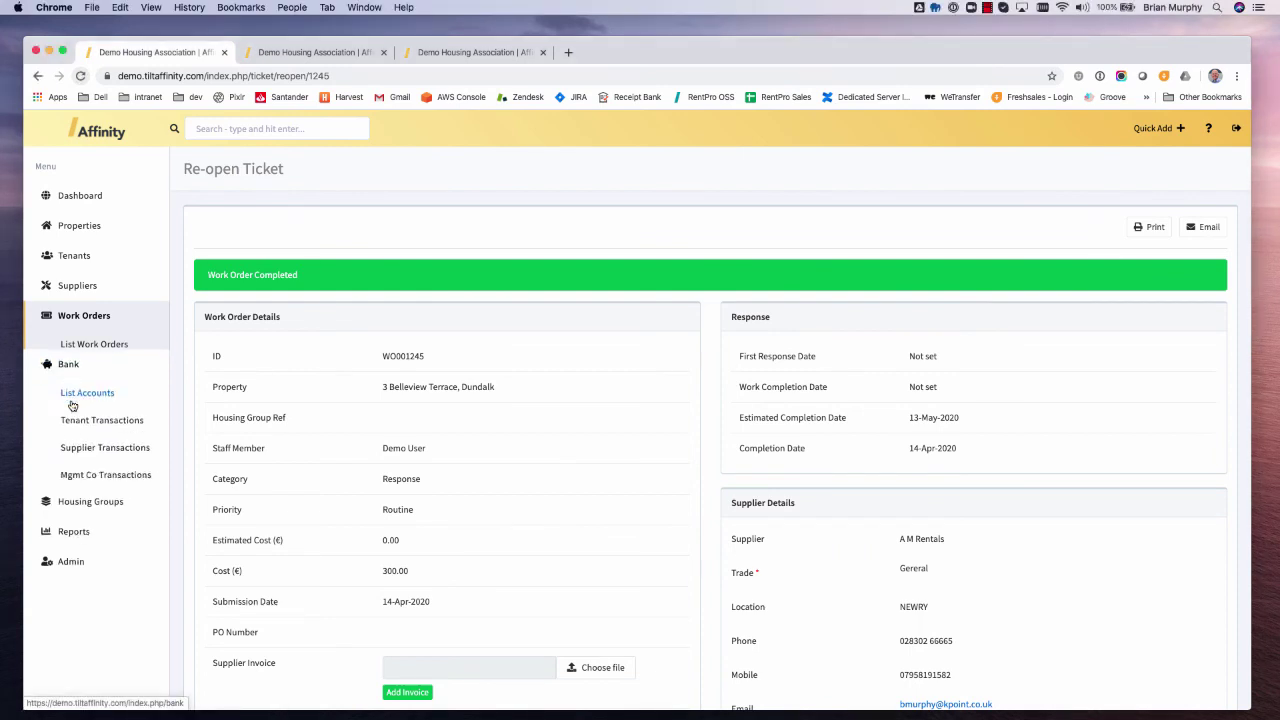
- On Supplier Transactions, select A M Rentals and pay all work-order balances in full
click(87, 429)
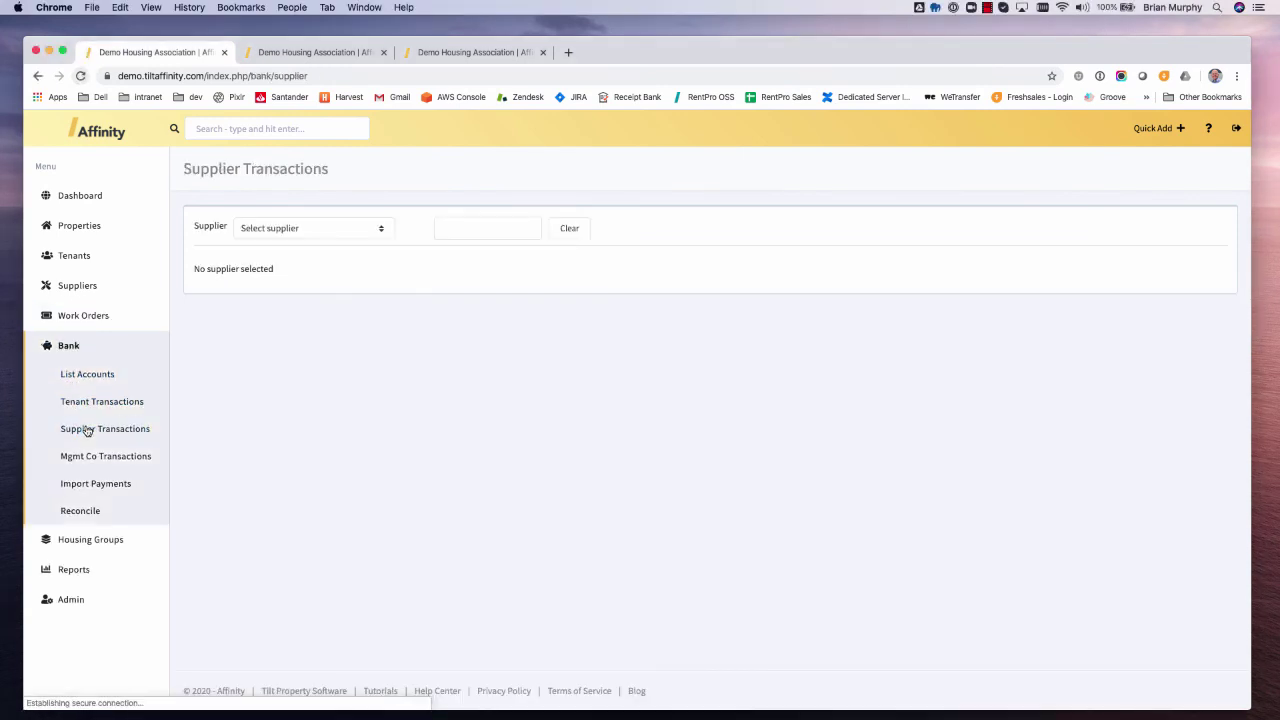
click(352, 234)
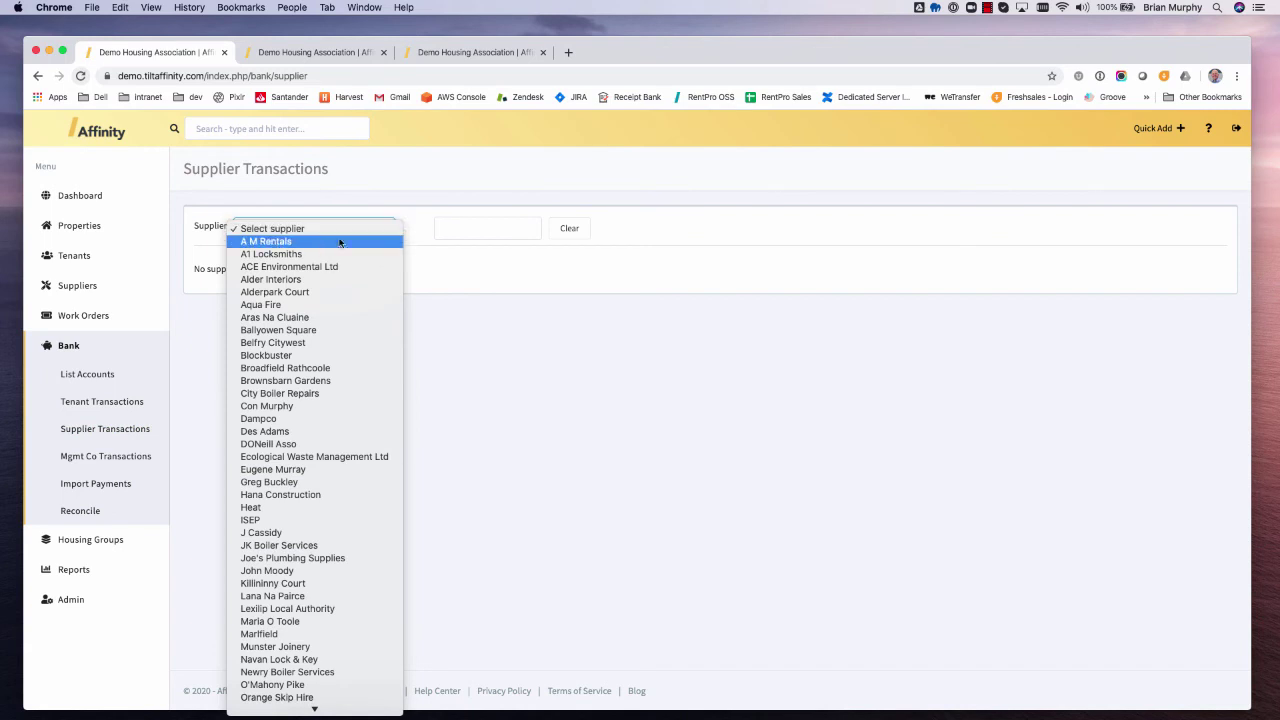
click(285, 243)
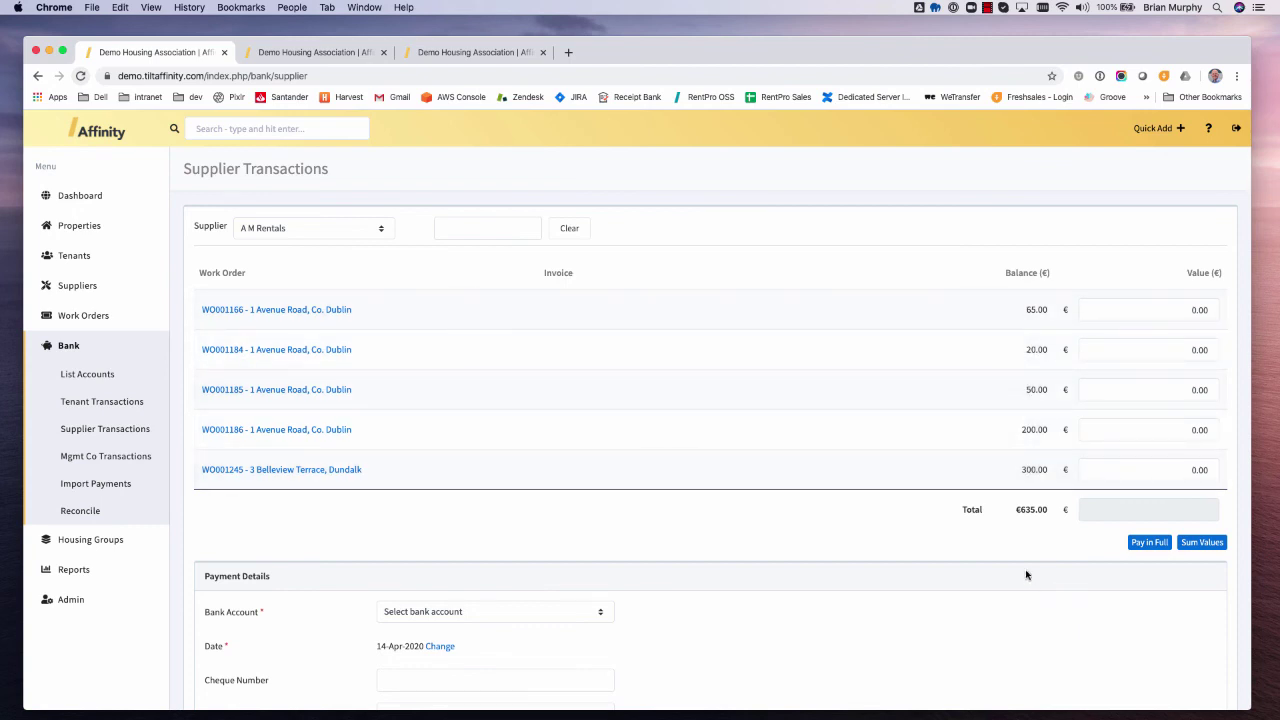
click(1153, 548)
- Pay from the AshCU account, set the payment date, and submit the €635 payment
scroll(797, 569, down, 2)
click(424, 530)
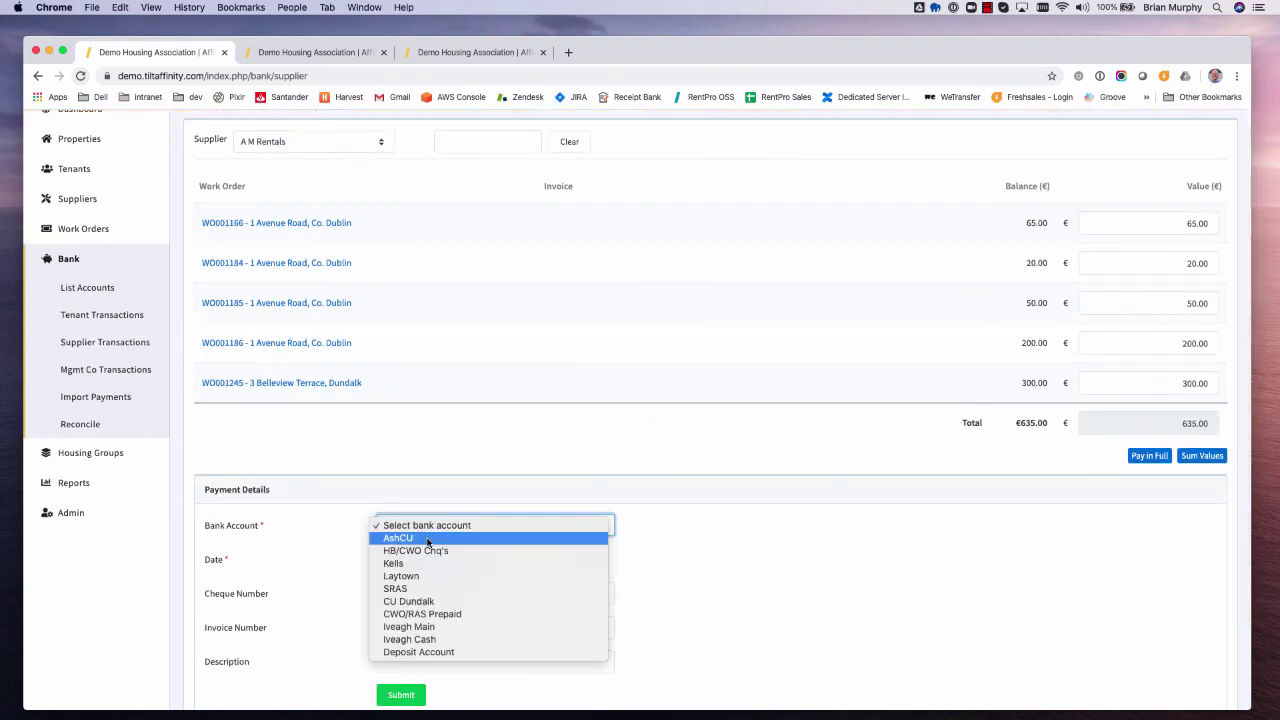
click(428, 540)
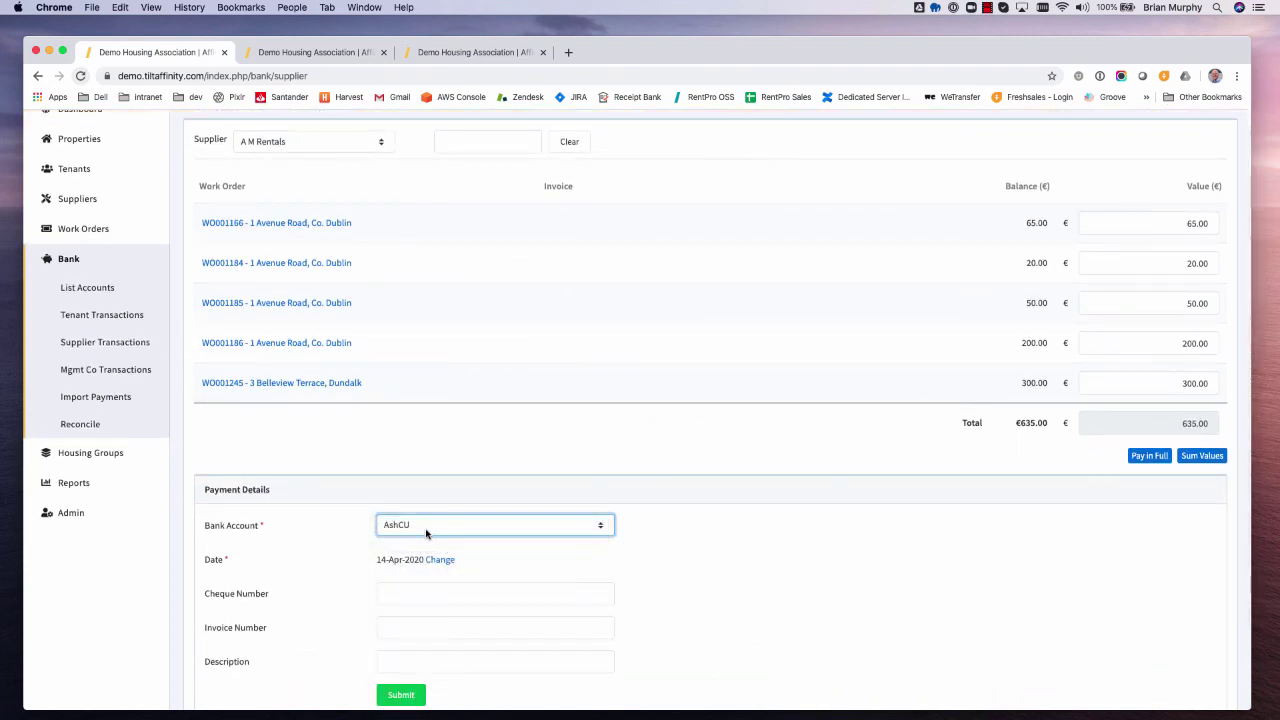
scroll(529, 585, down, 3)
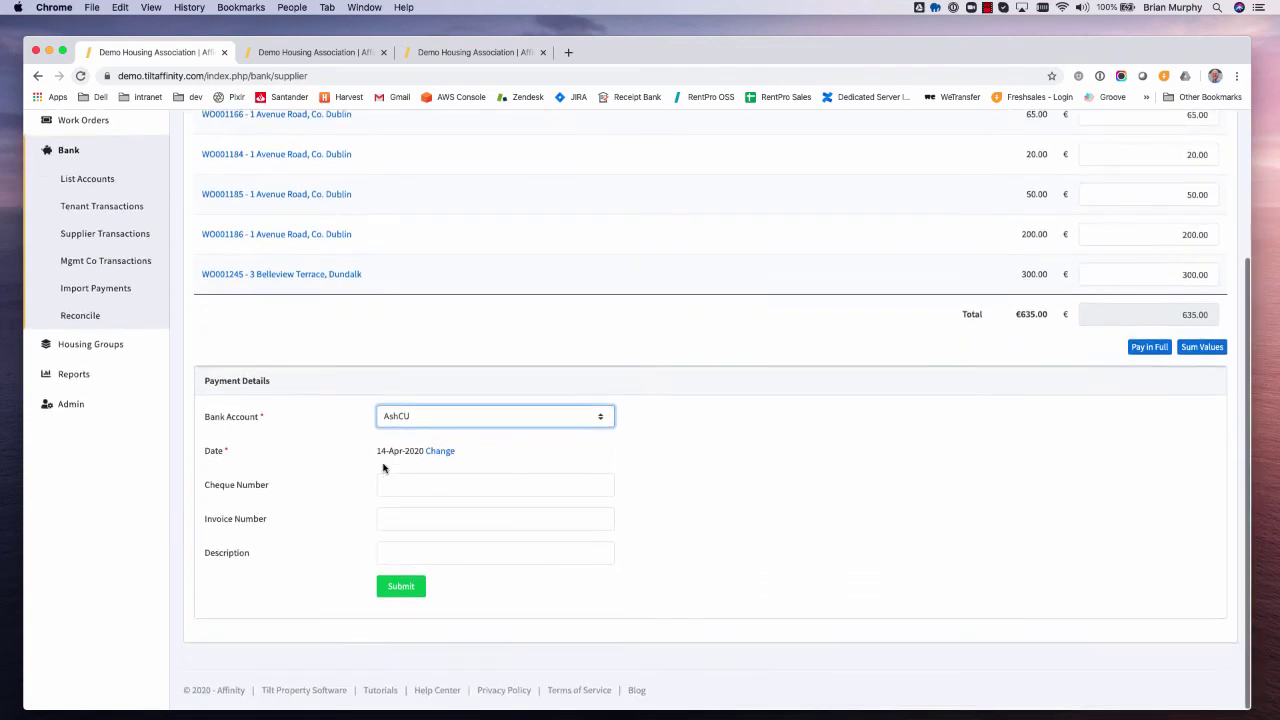
click(440, 452)
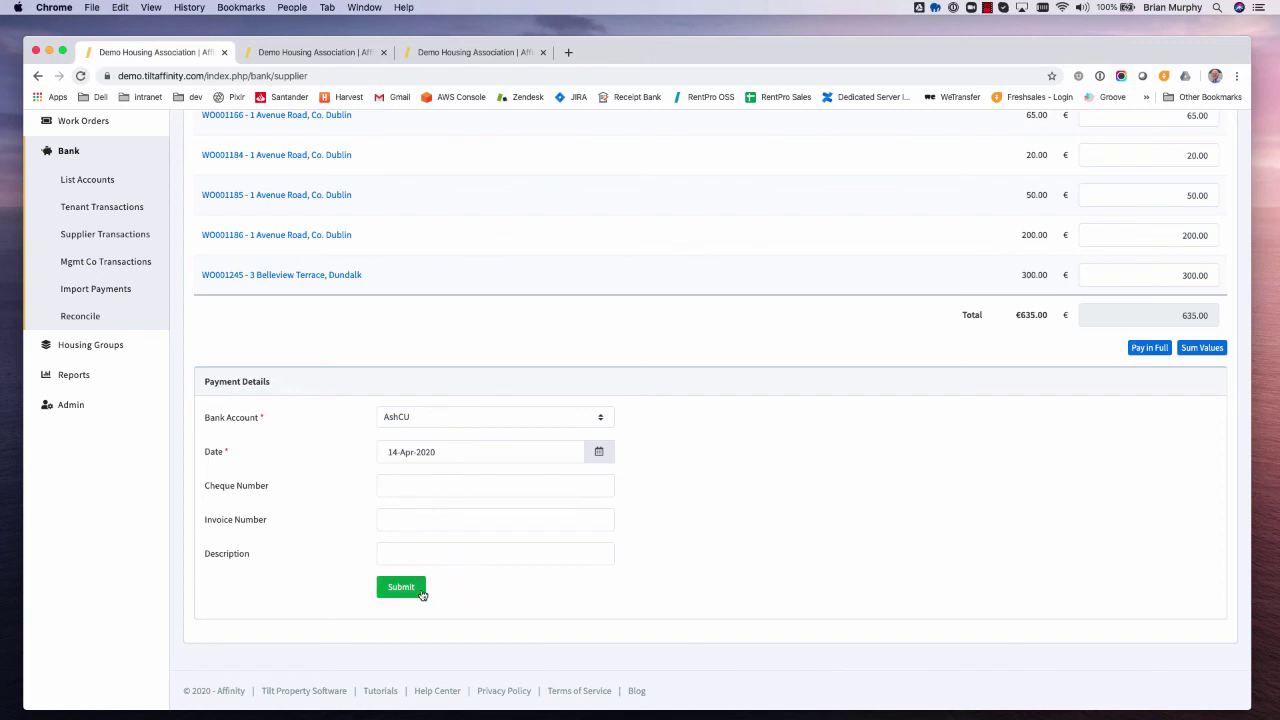
click(401, 588)
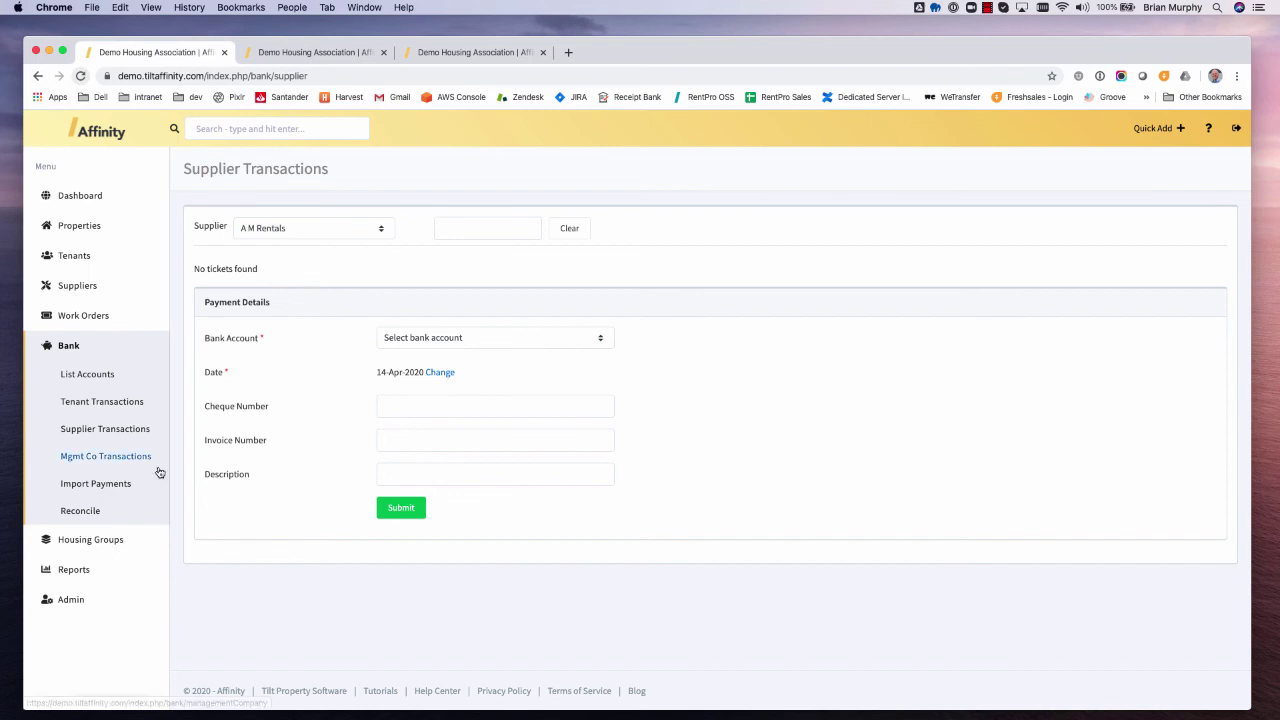
- Open Supplier reports, choose A M Rentals, and select the Supplier Statement
click(74, 572)
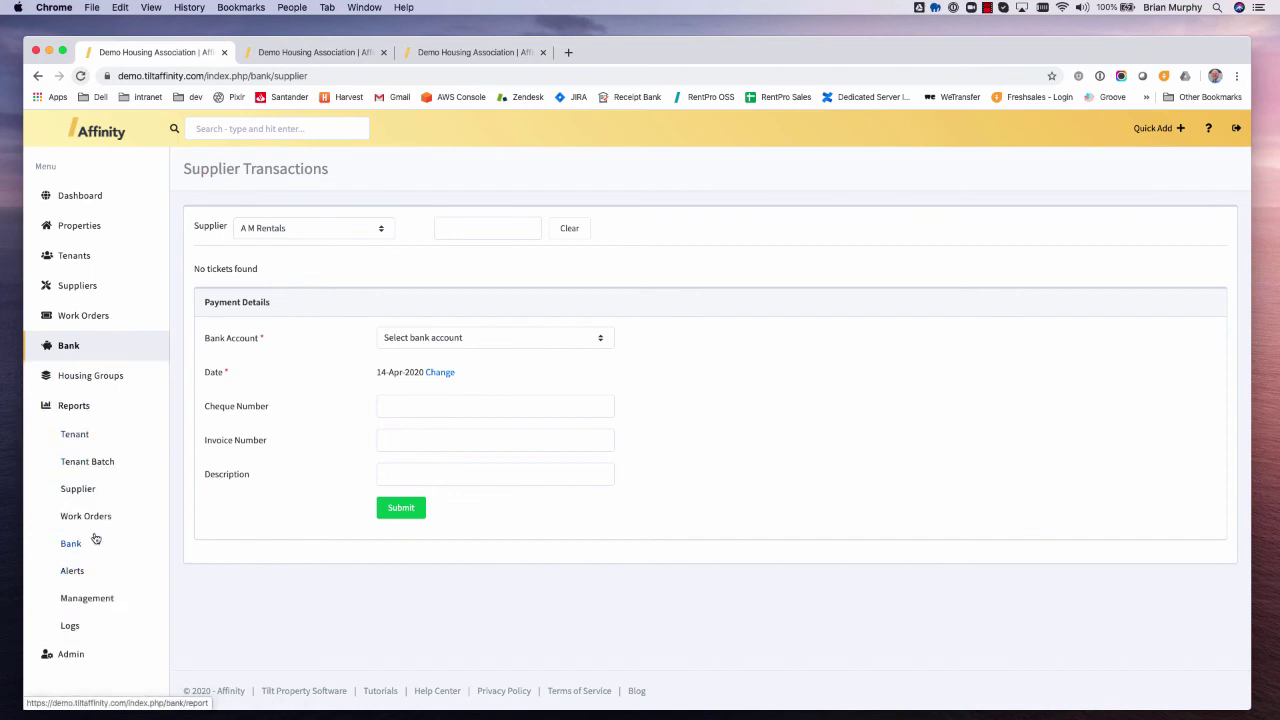
click(76, 491)
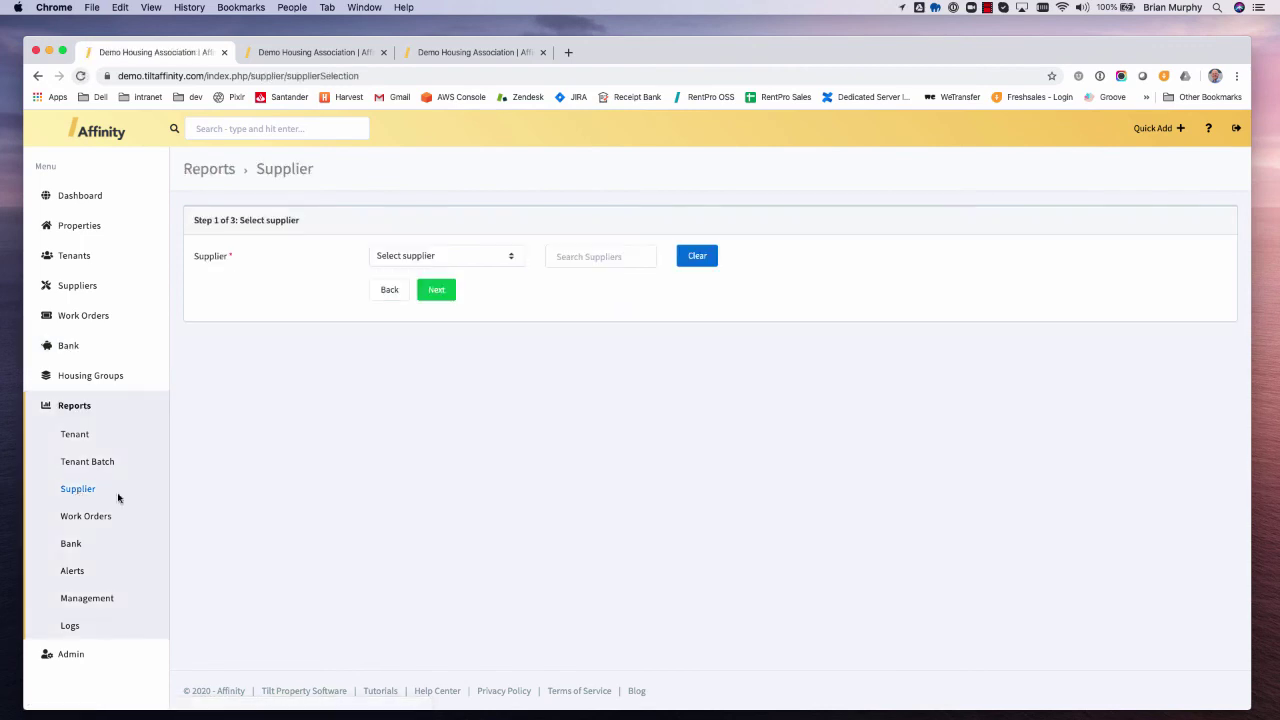
click(408, 256)
click(406, 270)
click(435, 292)
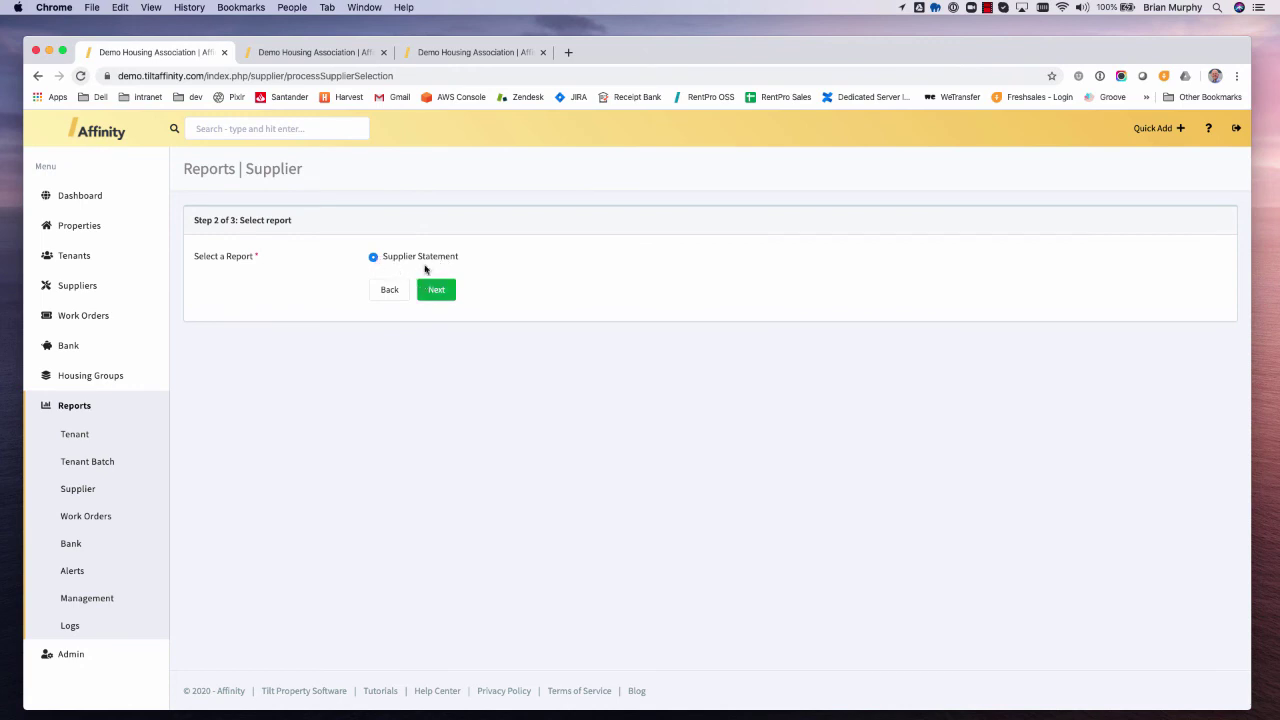
click(425, 291)
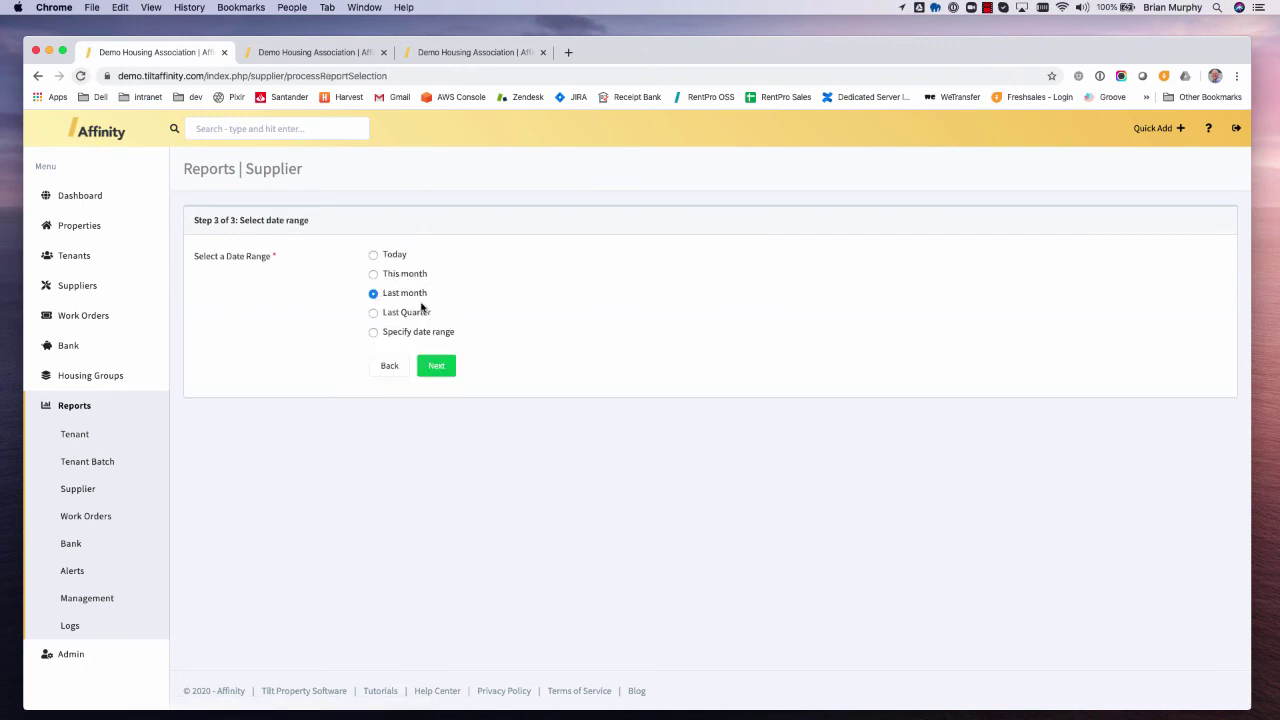
- Generate the statement for 14-Apr-2019 to 14-Apr-2020 and review the results
click(374, 333)
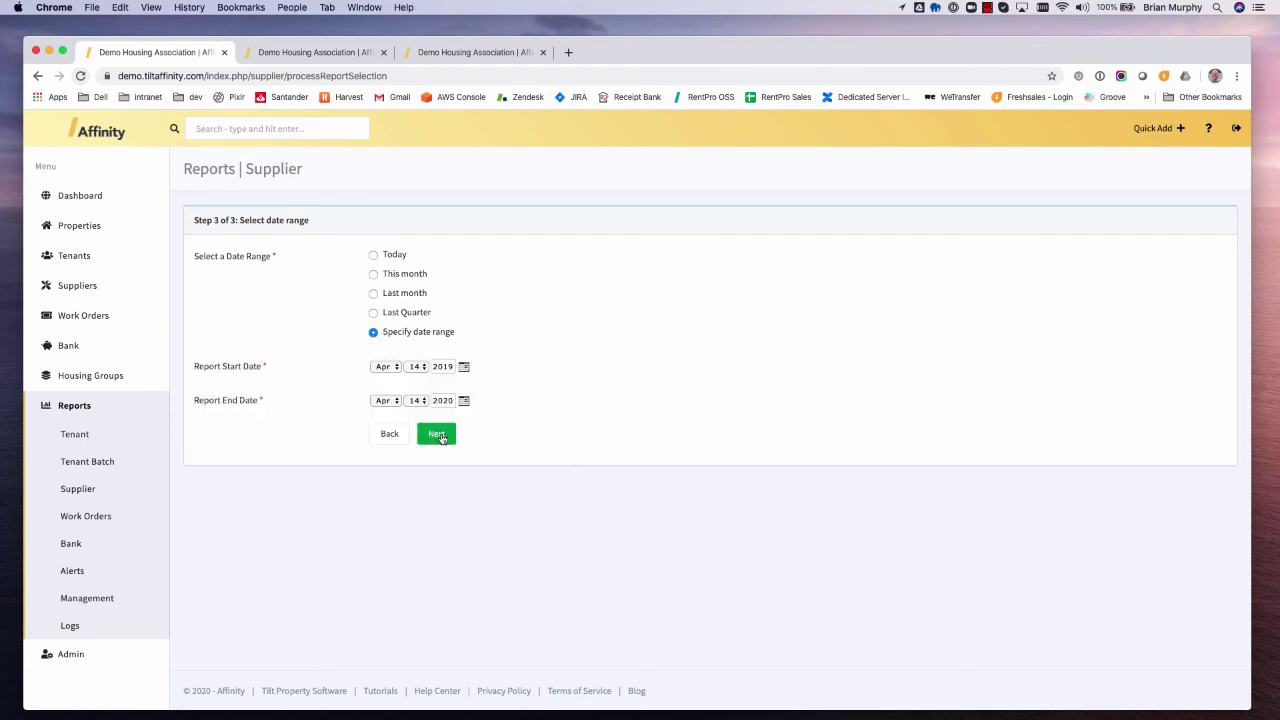
click(436, 434)
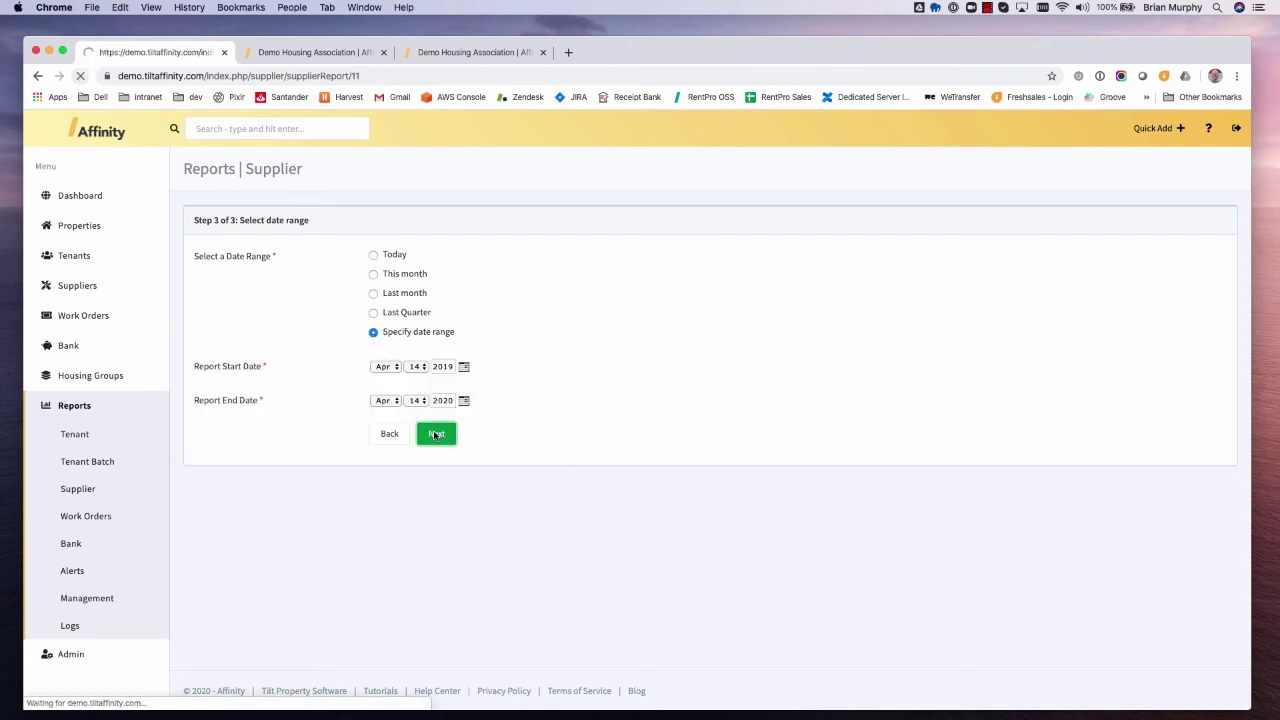
scroll(500, 450, down, 2)
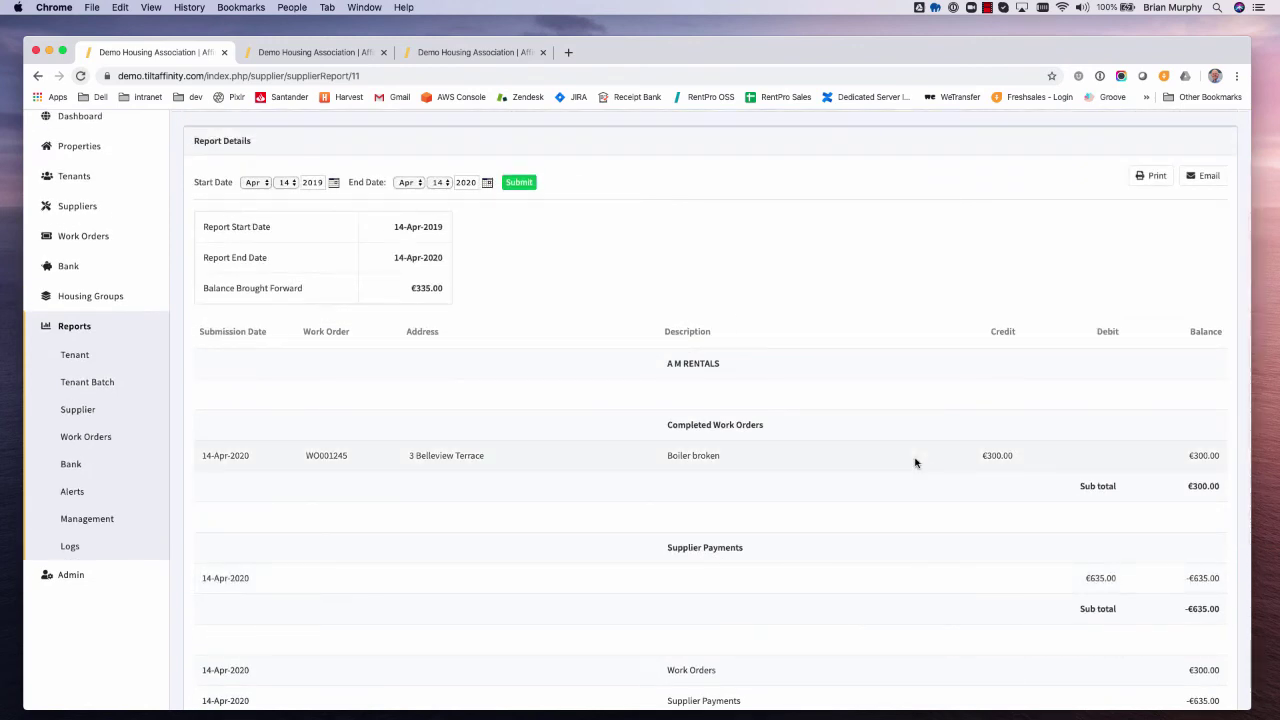
scroll(915, 462, up, 2)
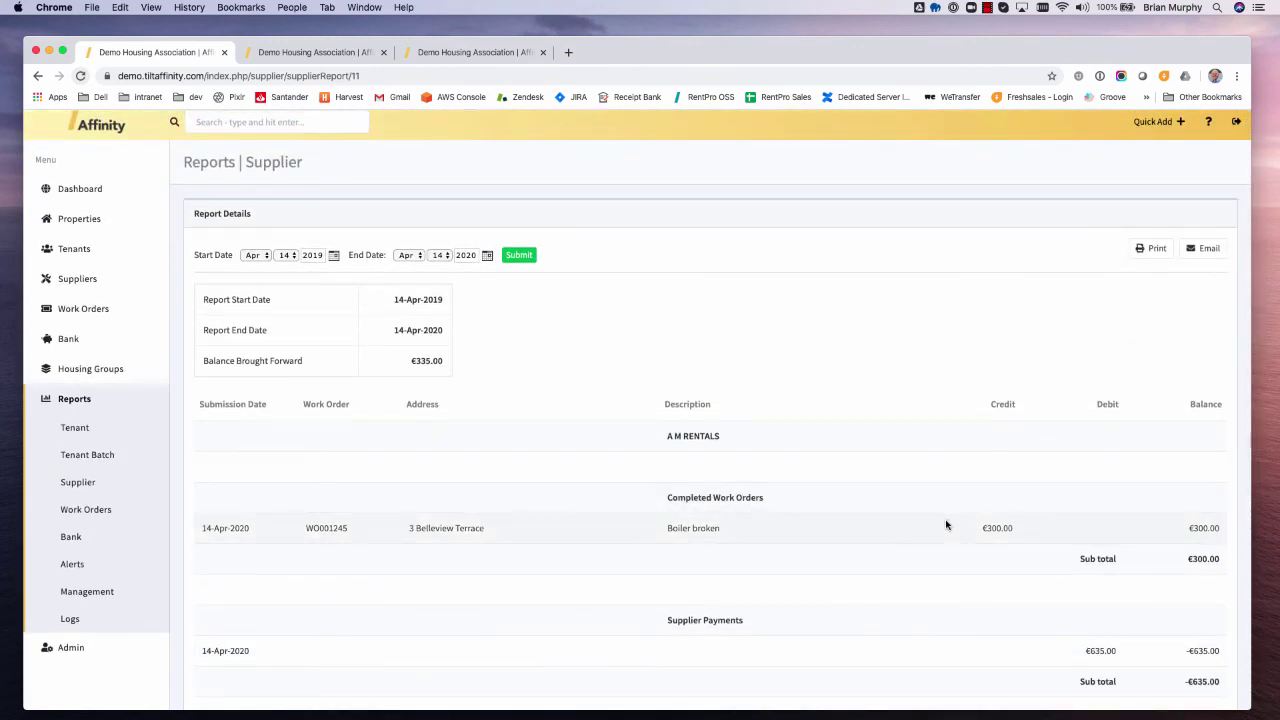
scroll(946, 525, down, 3)
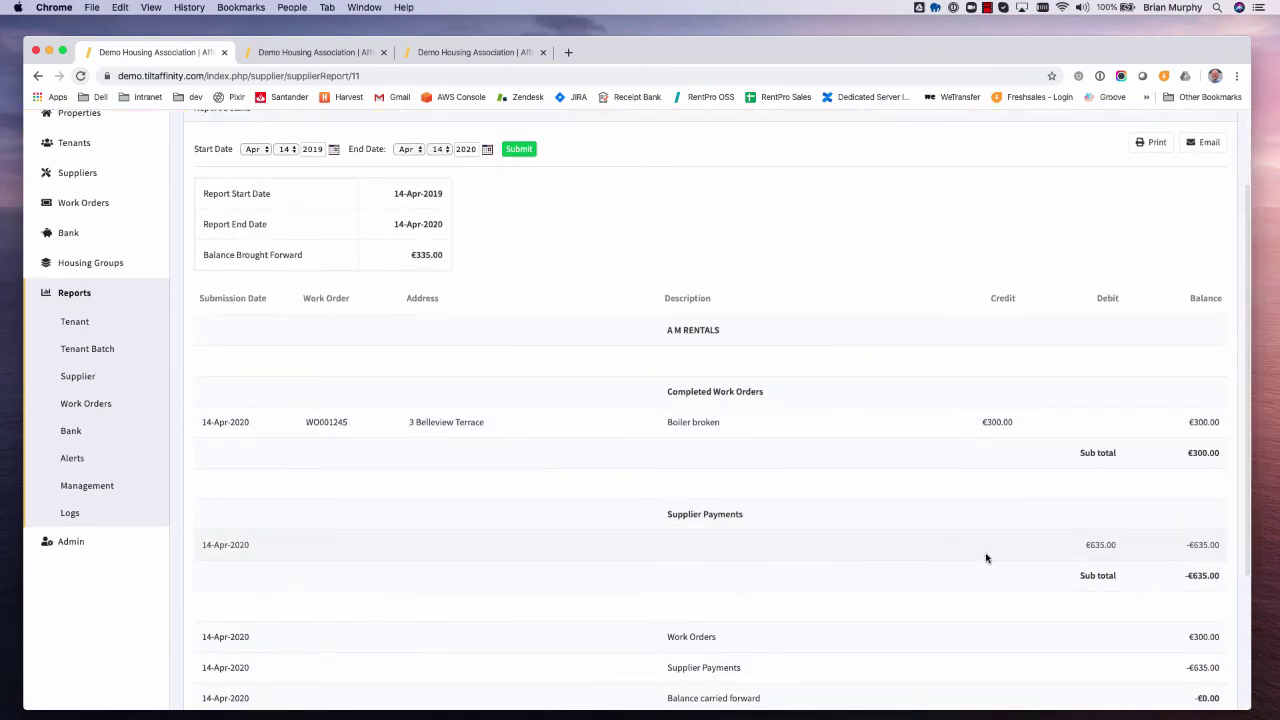
scroll(986, 558, up, 2)
scroll(986, 558, down, 7)
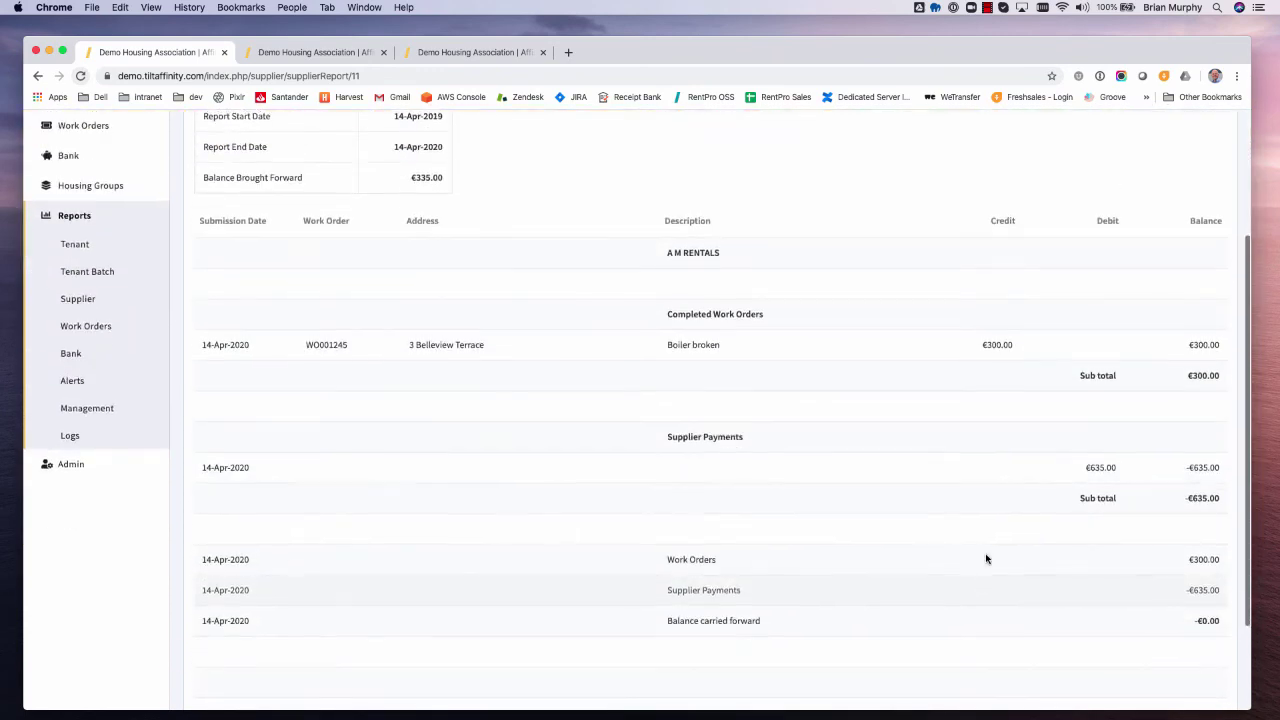
scroll(951, 403, up, 8)
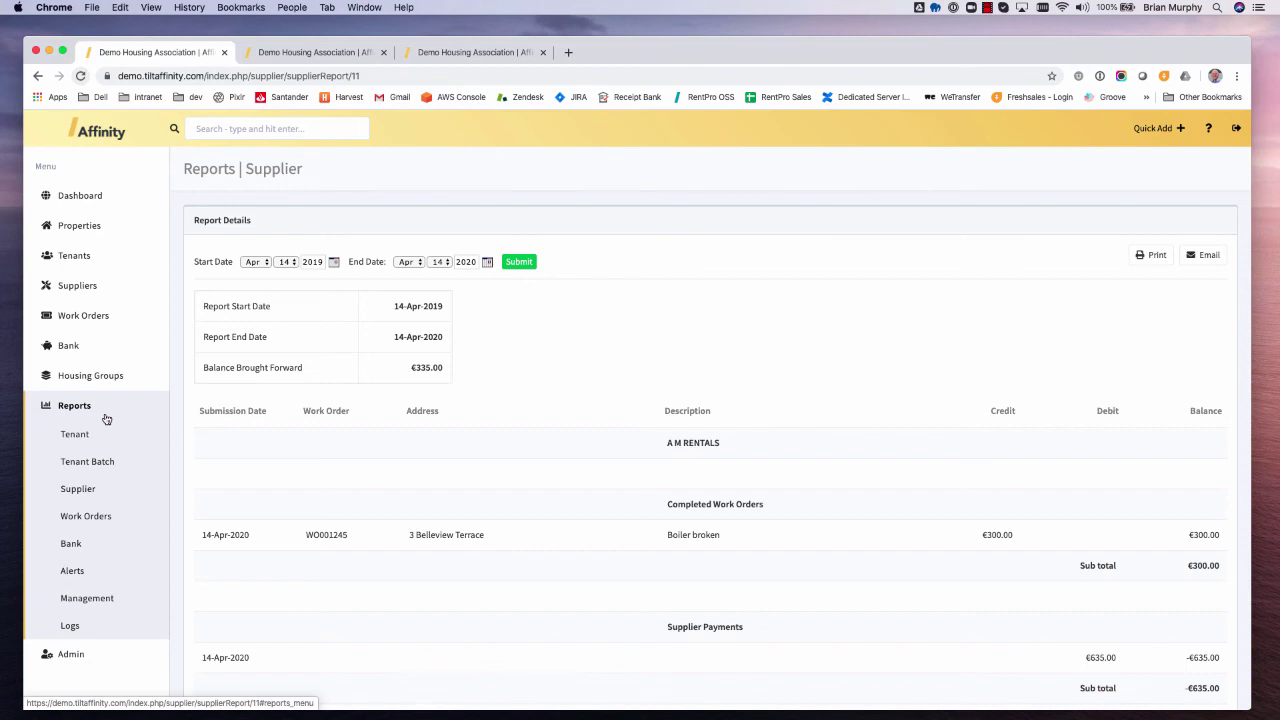
- Open the Work Orders report list, then switch away and return to the Affinity browser window
click(112, 529)
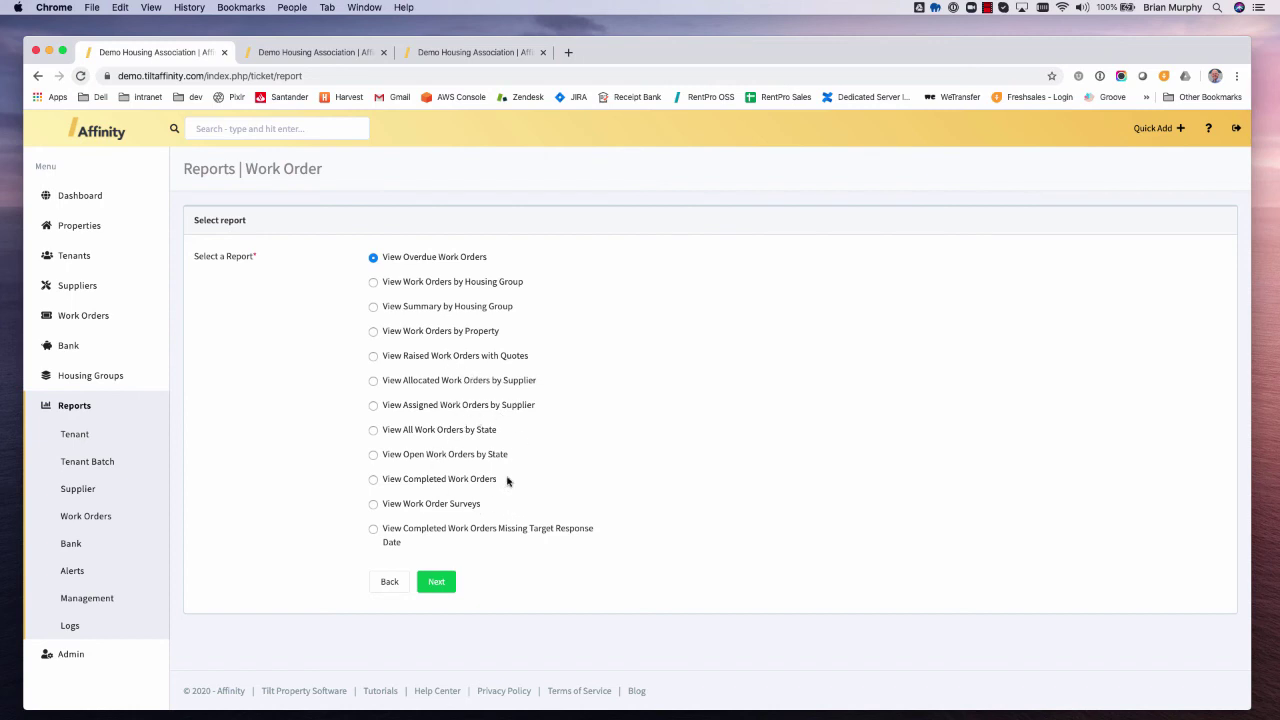
key(alt+super+2)
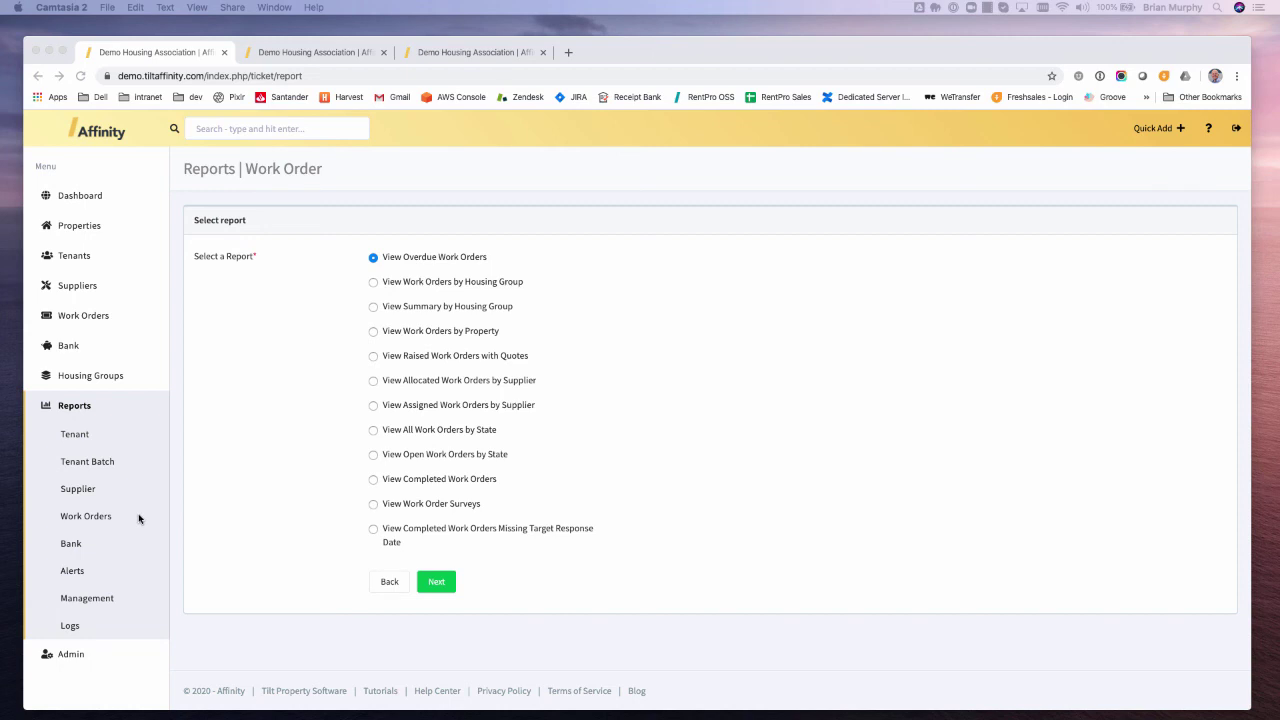
click(70, 546)
- Run the Bank Tenant Transaction Report for 10 to 15 April 2020
click(70, 546)
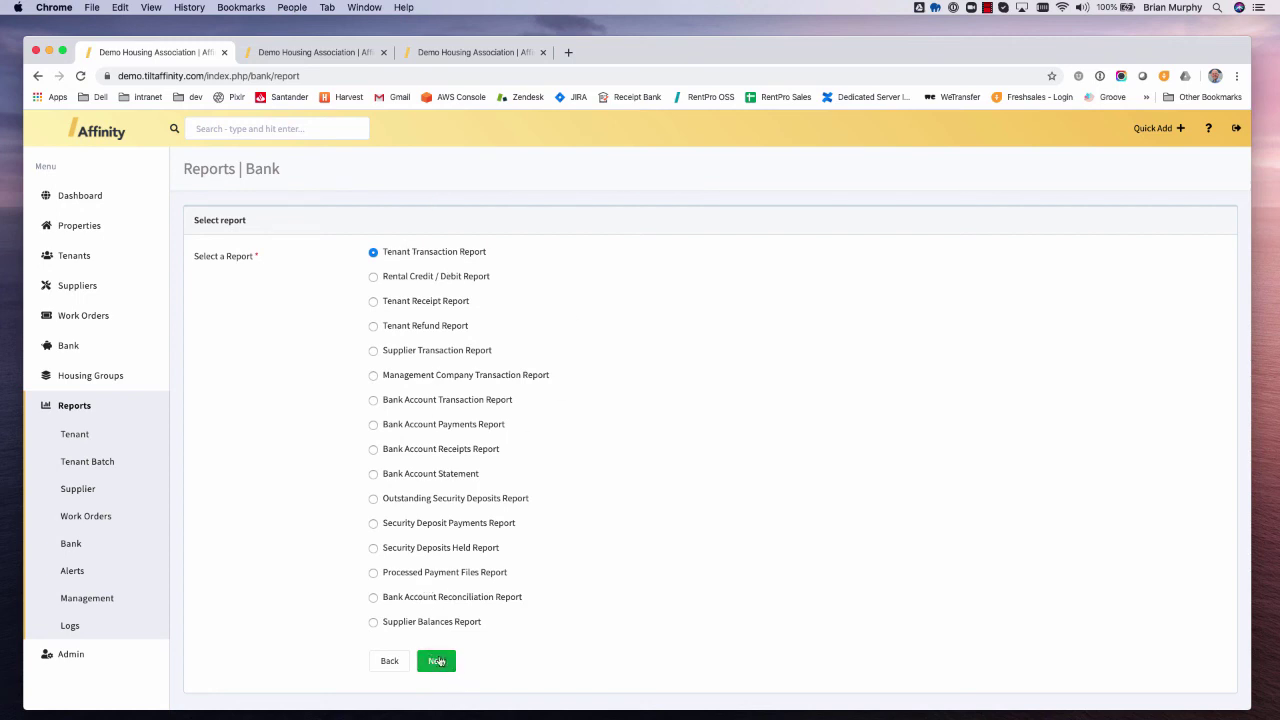
click(437, 662)
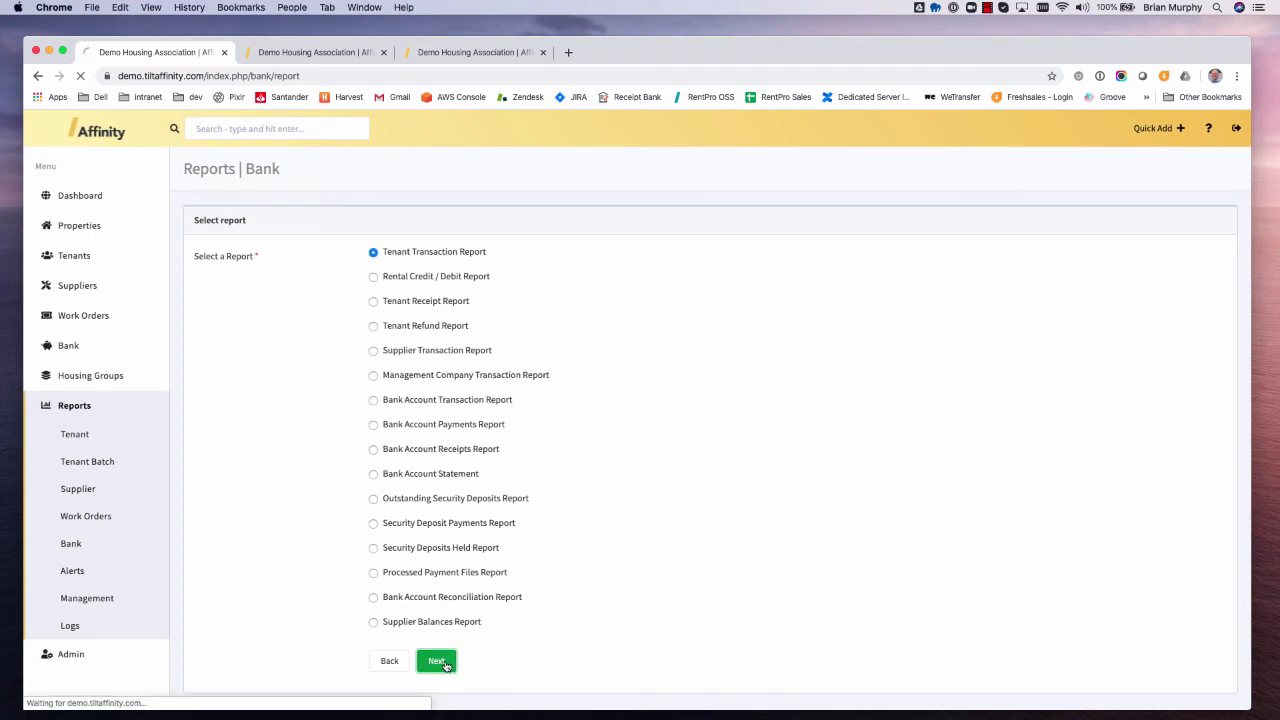
click(409, 255)
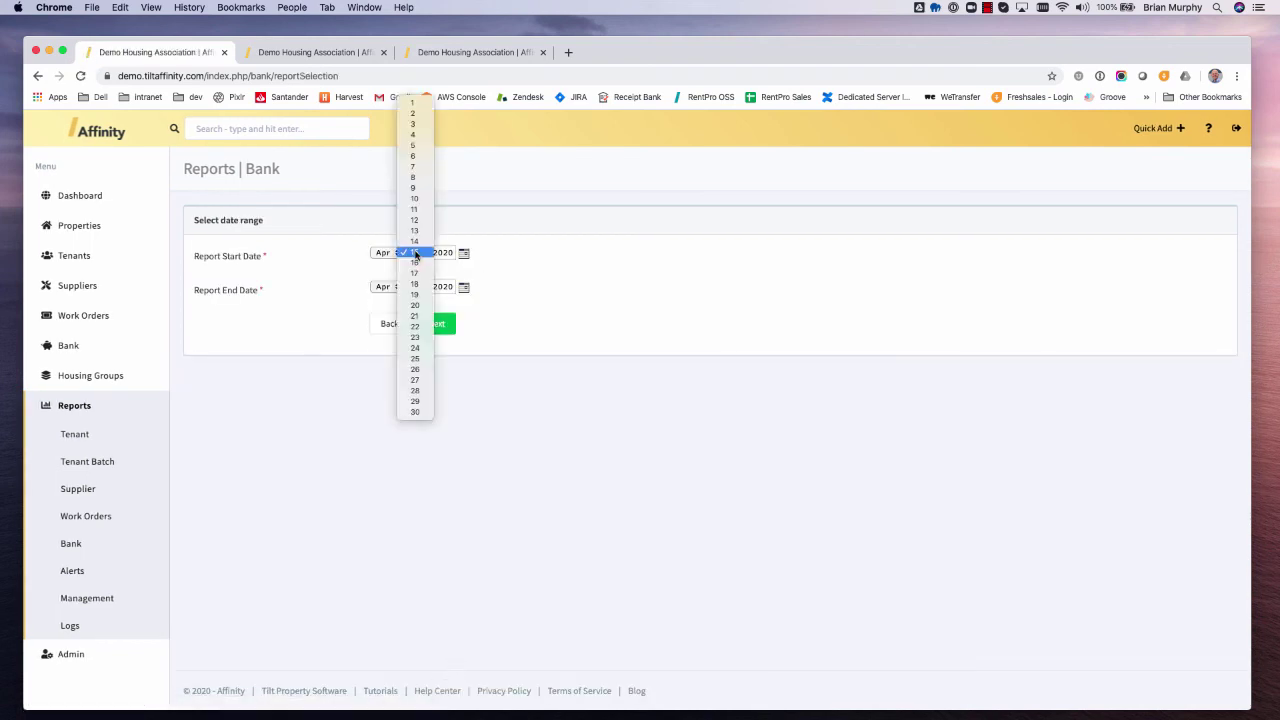
click(416, 199)
click(441, 323)
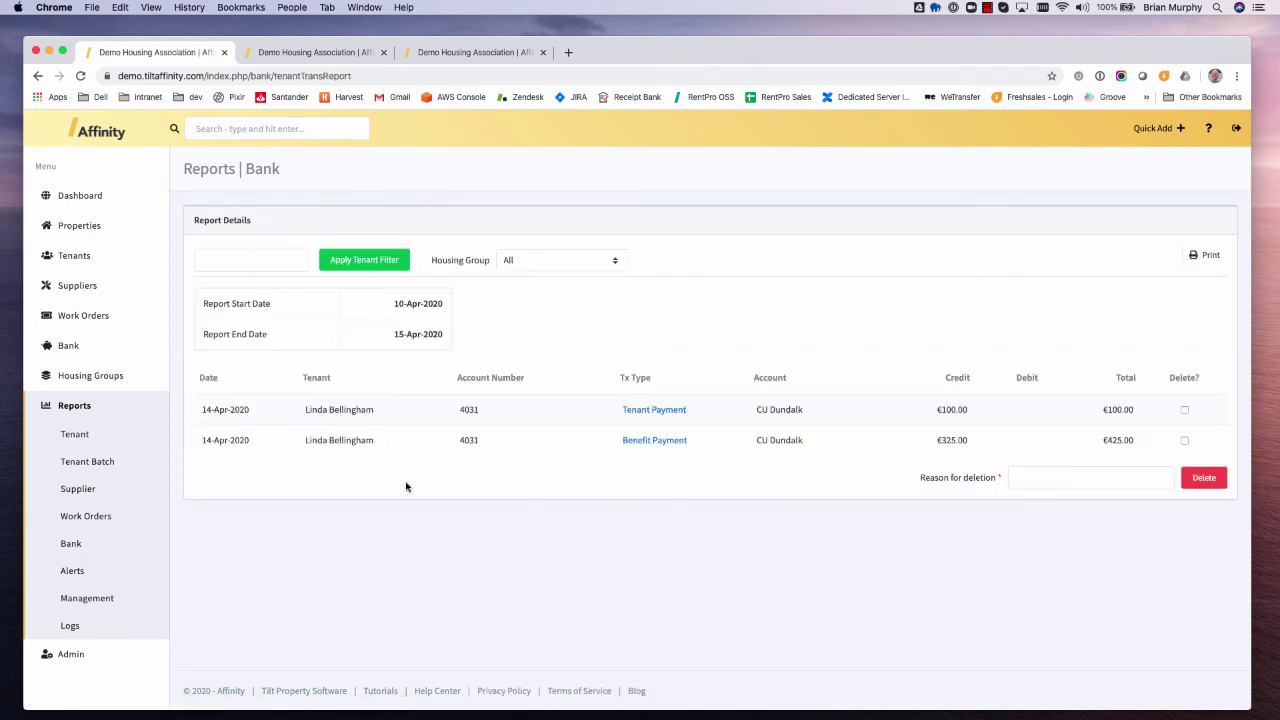
- Delete the €325 Benefit Payment with the reason 'Entered in error'
click(1185, 442)
text(ered in error)
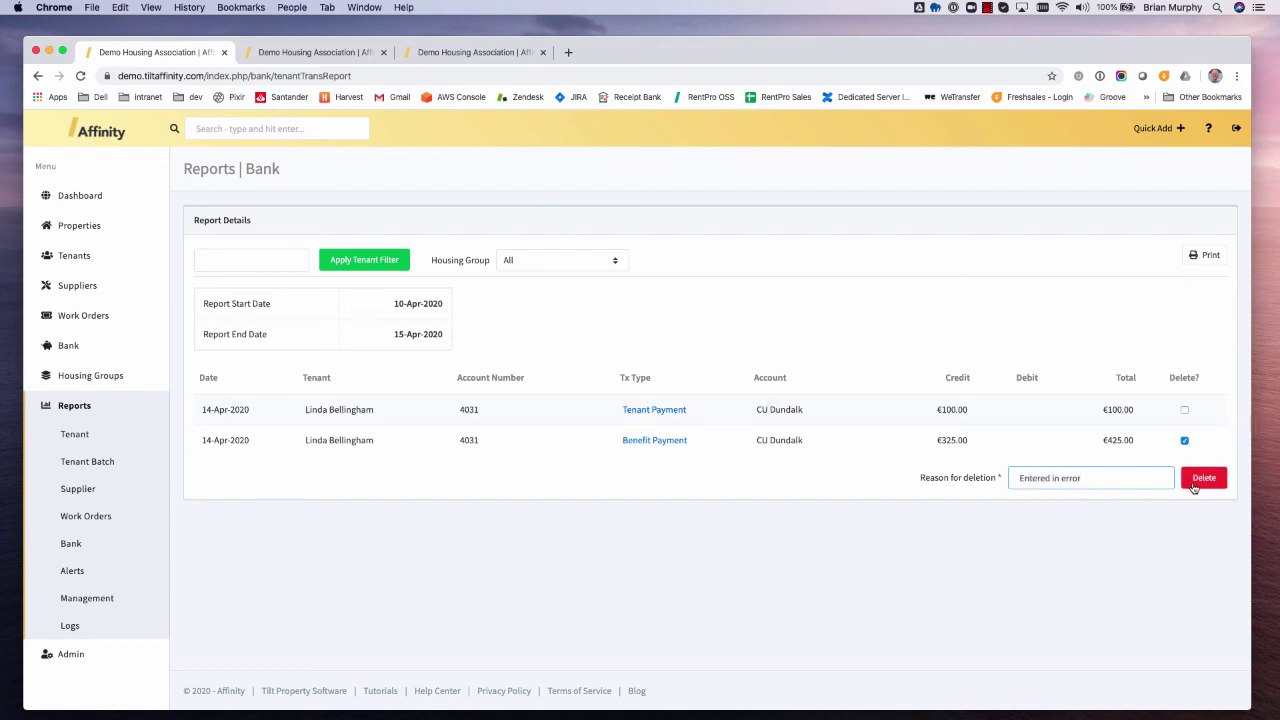
click(1197, 479)
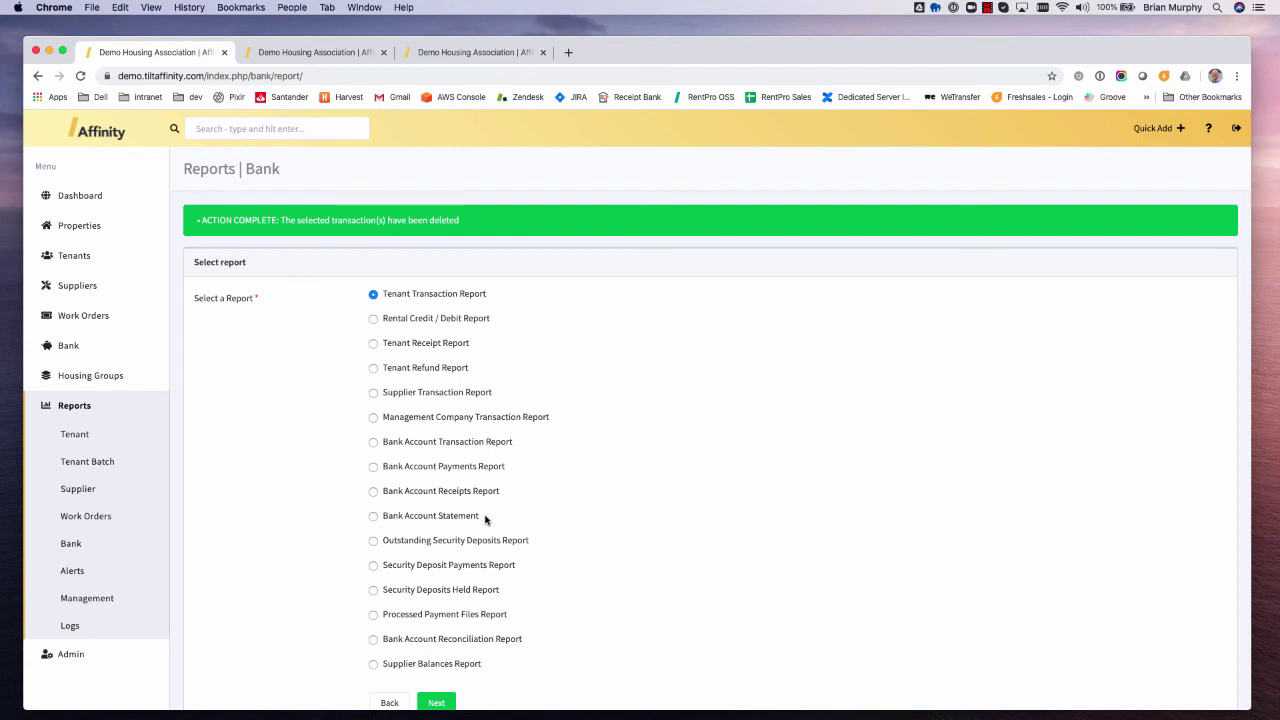
- Run the Tenant Balance Report from the Alerts reports page
click(75, 577)
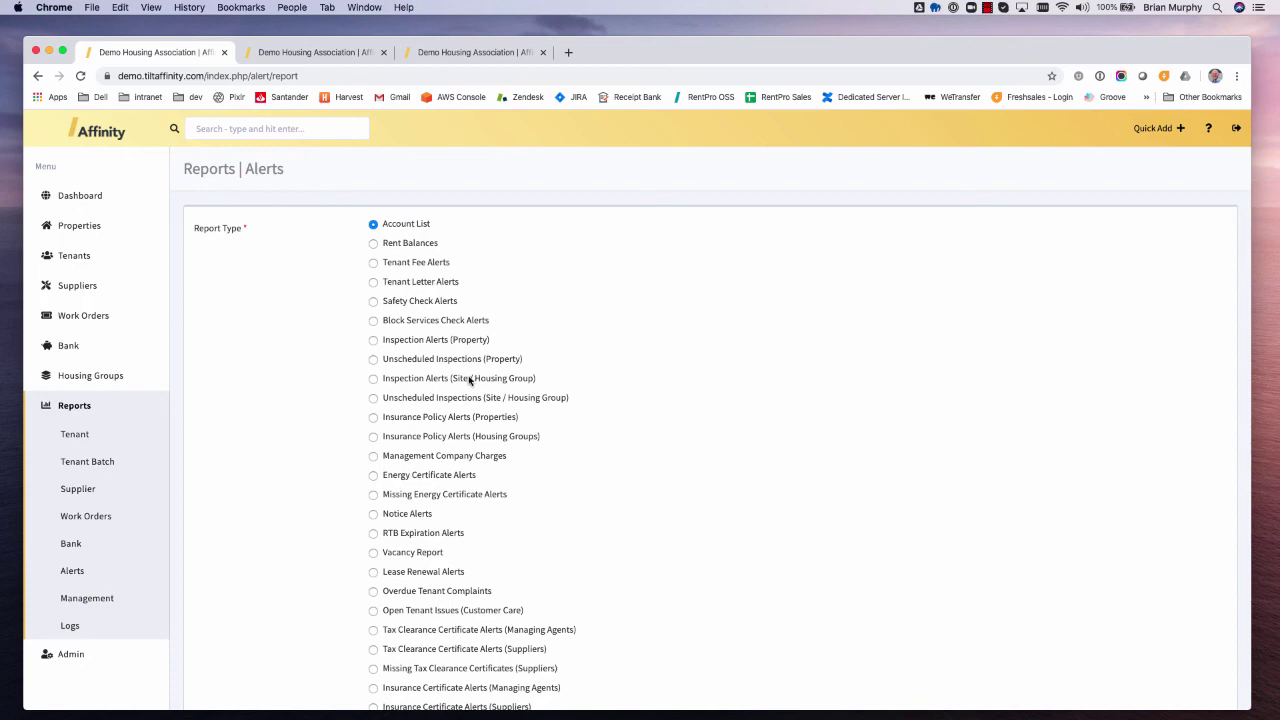
scroll(523, 328, down, 3)
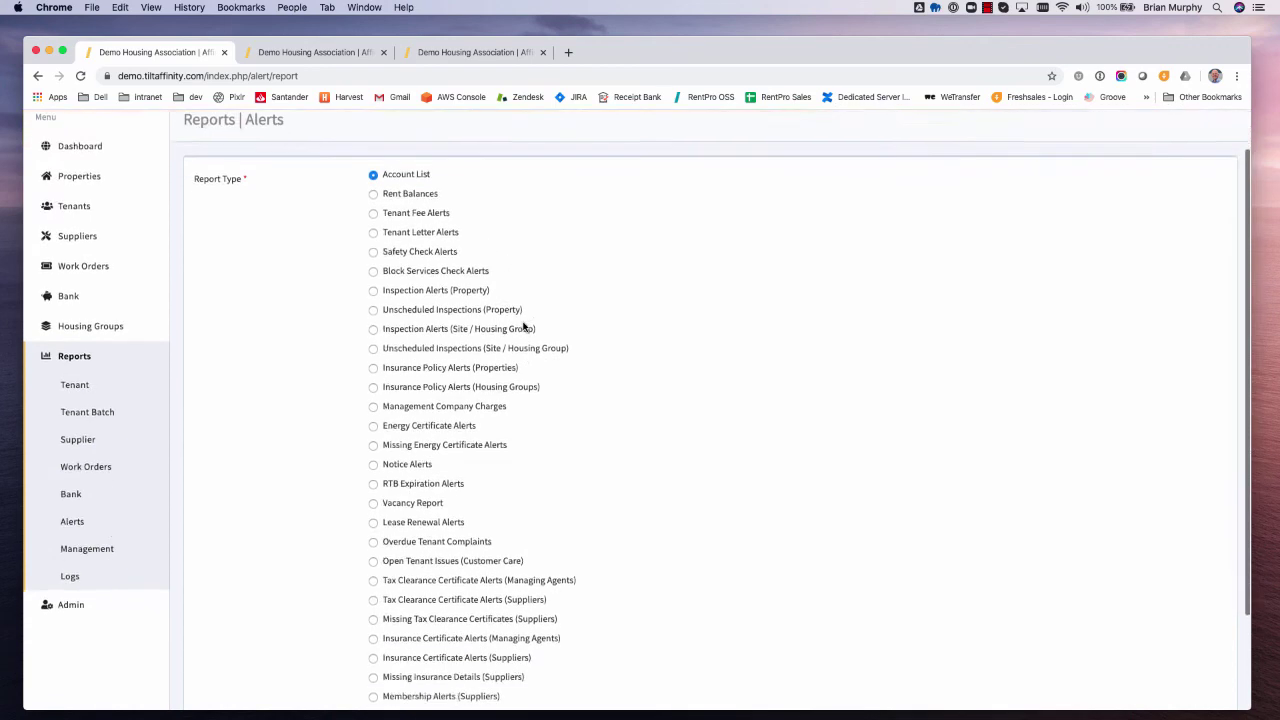
click(394, 656)
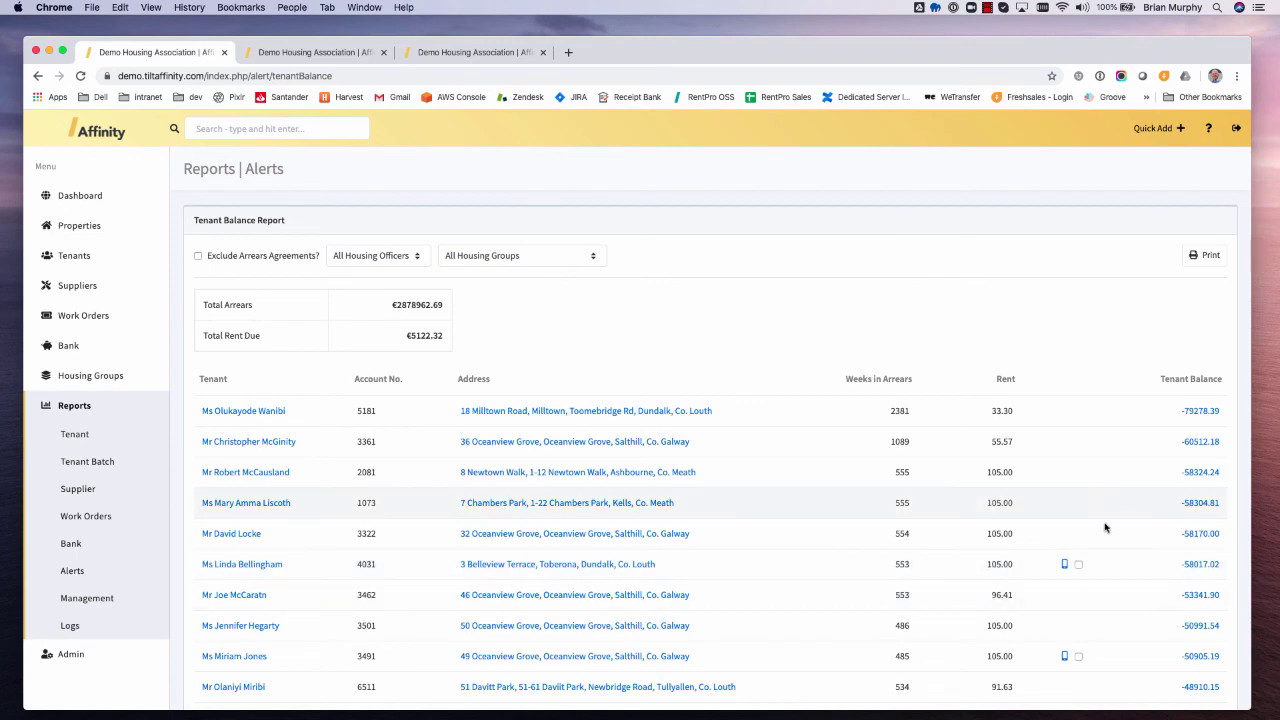
- Show the notes and letters panel for the second tenant in the report
click(1199, 443)
scroll(1141, 492, down, 5)
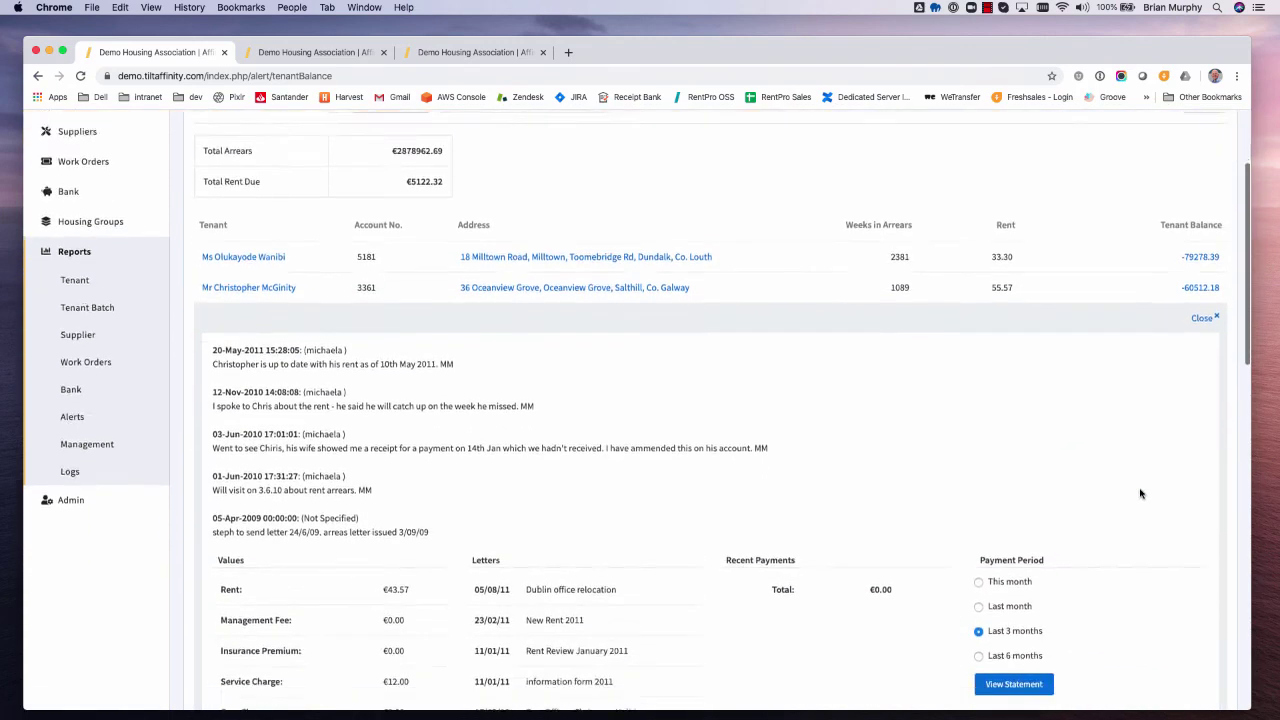
scroll(1140, 493, down, 1)
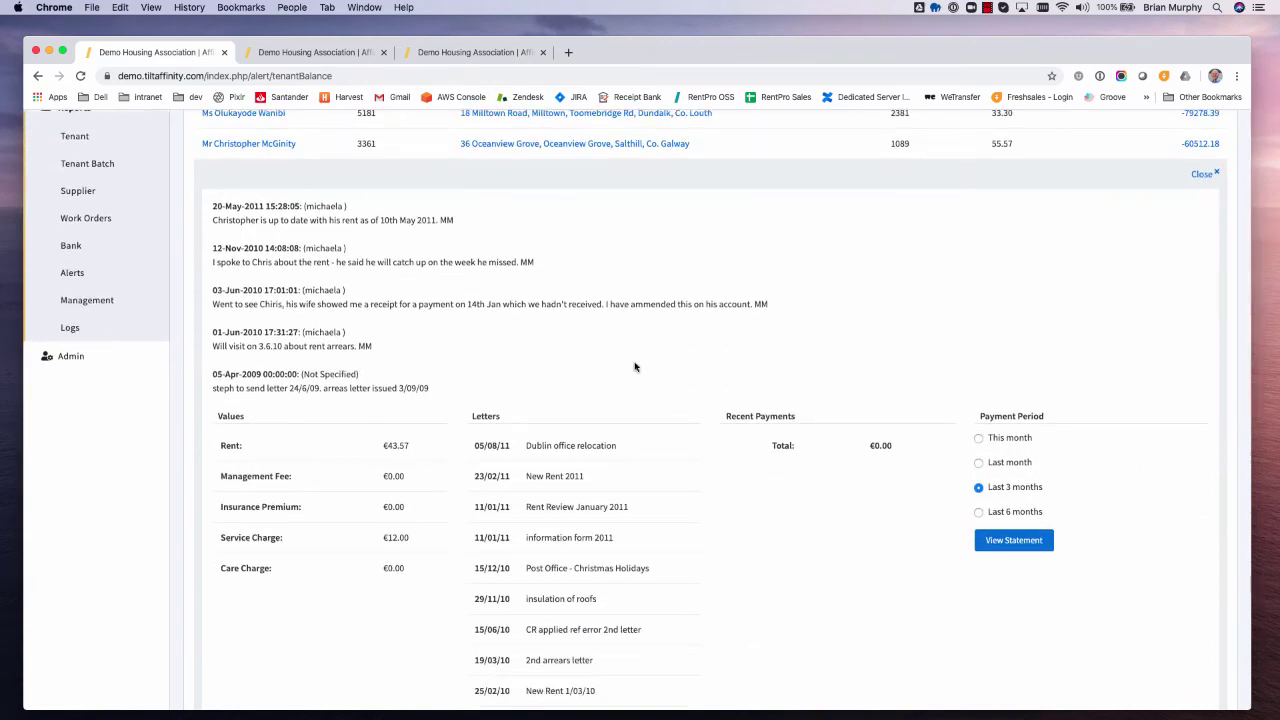
scroll(634, 367, down, 3)
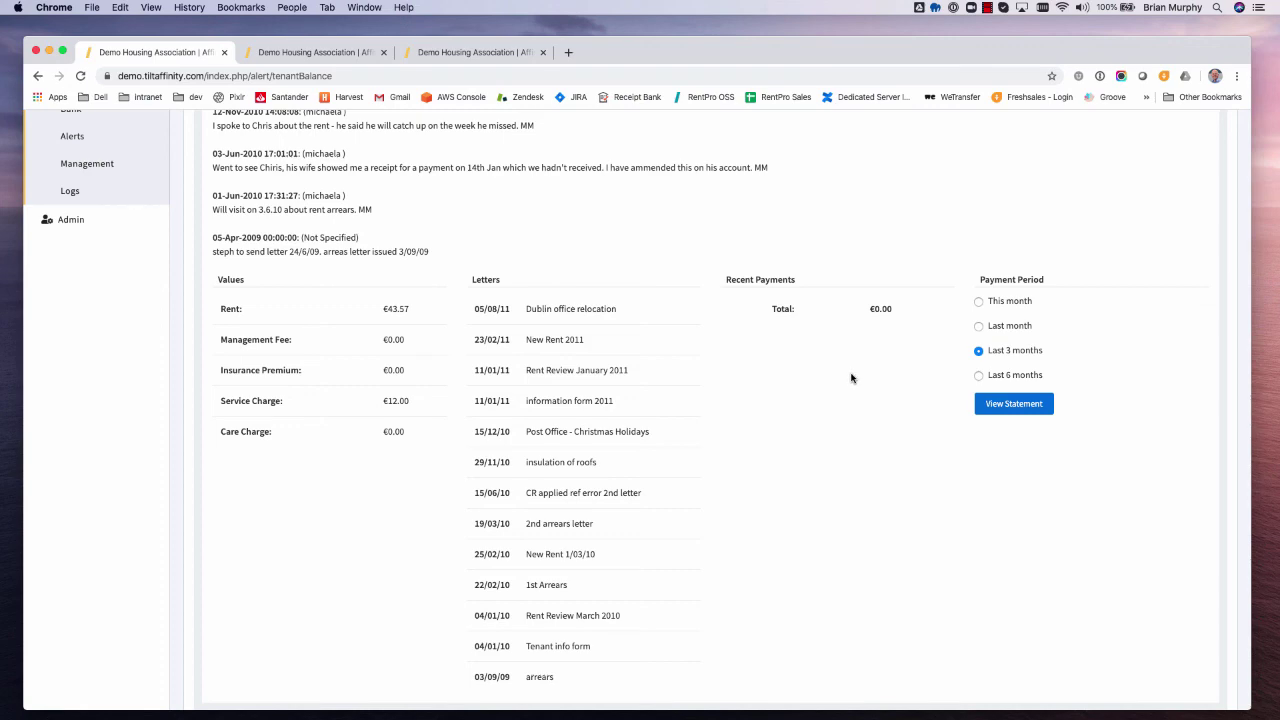
scroll(852, 378, up, 5)
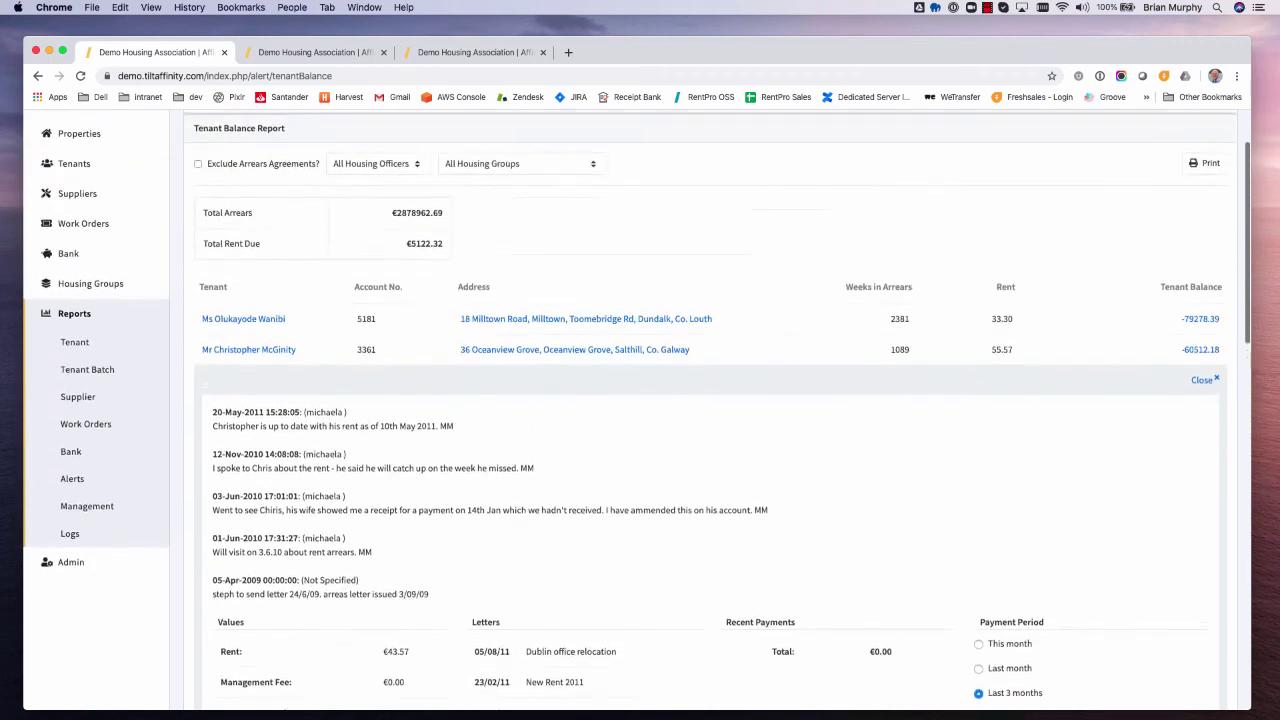
- Close the notes panel and browse the tenants' arrears, rent and balance rows
click(1200, 397)
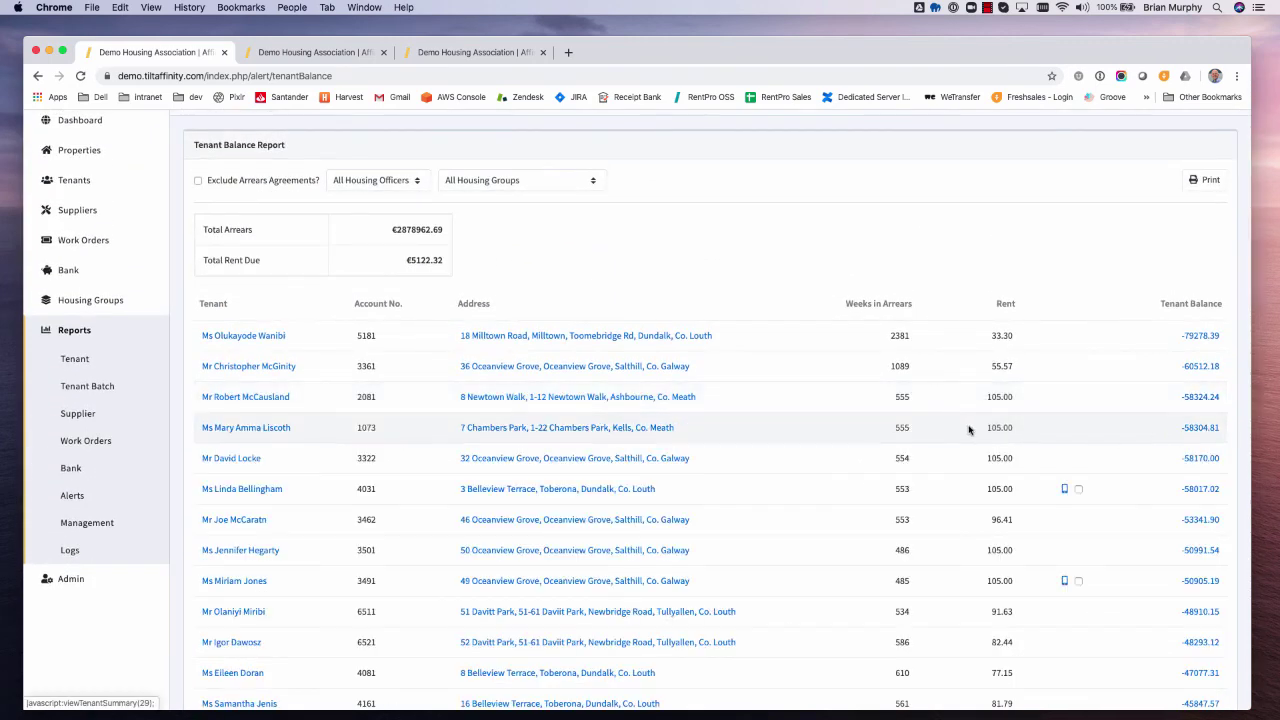
scroll(970, 428, down, 1)
scroll(977, 432, down, 4)
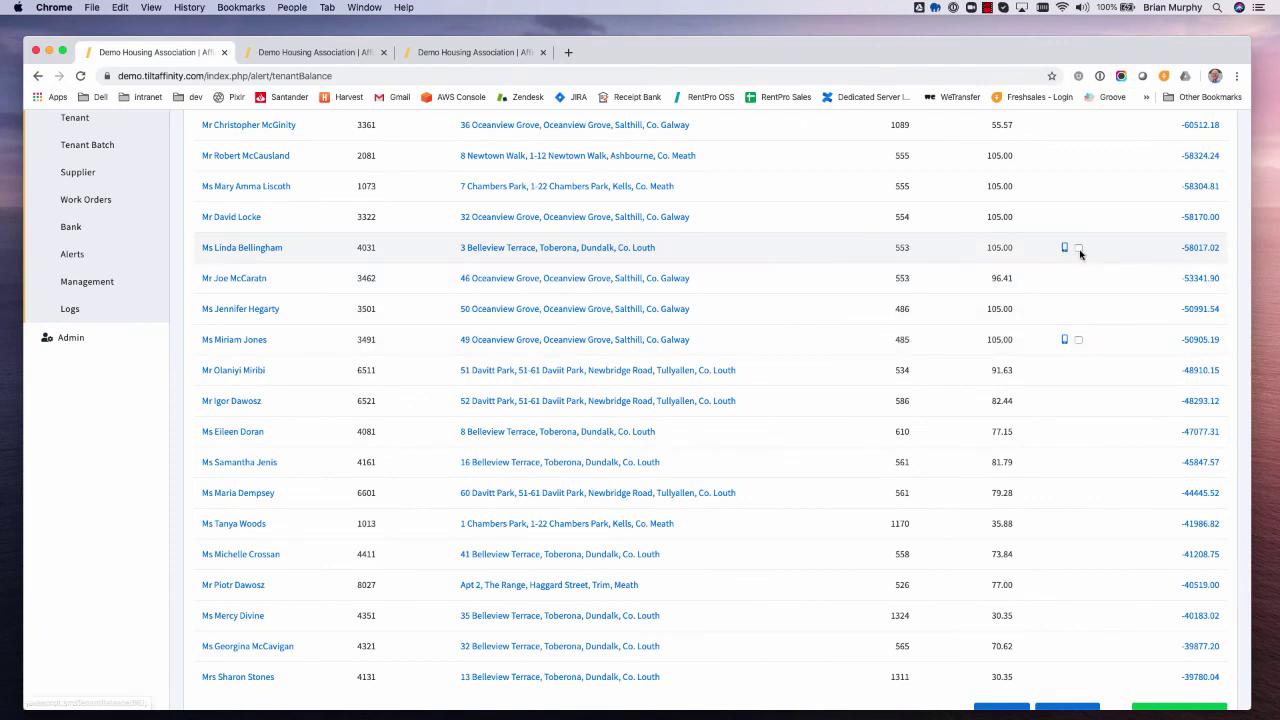
scroll(1066, 364, down, 2)
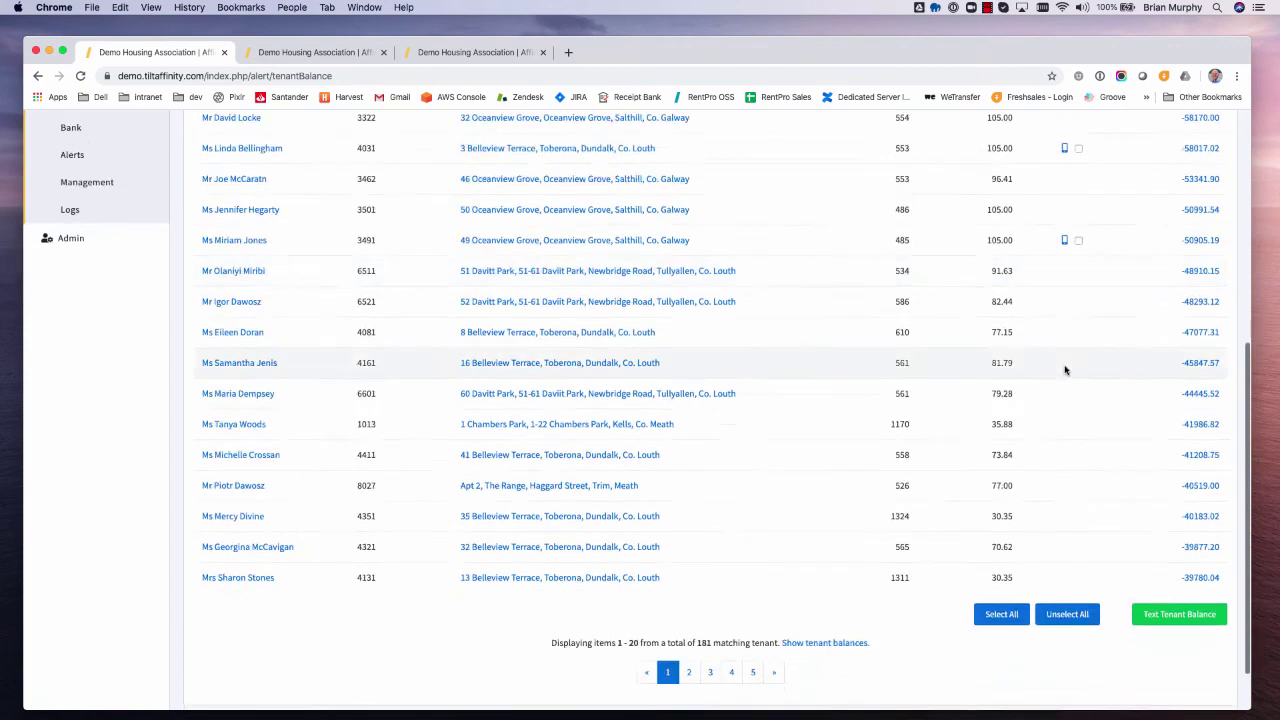
scroll(1070, 200, up, 3)
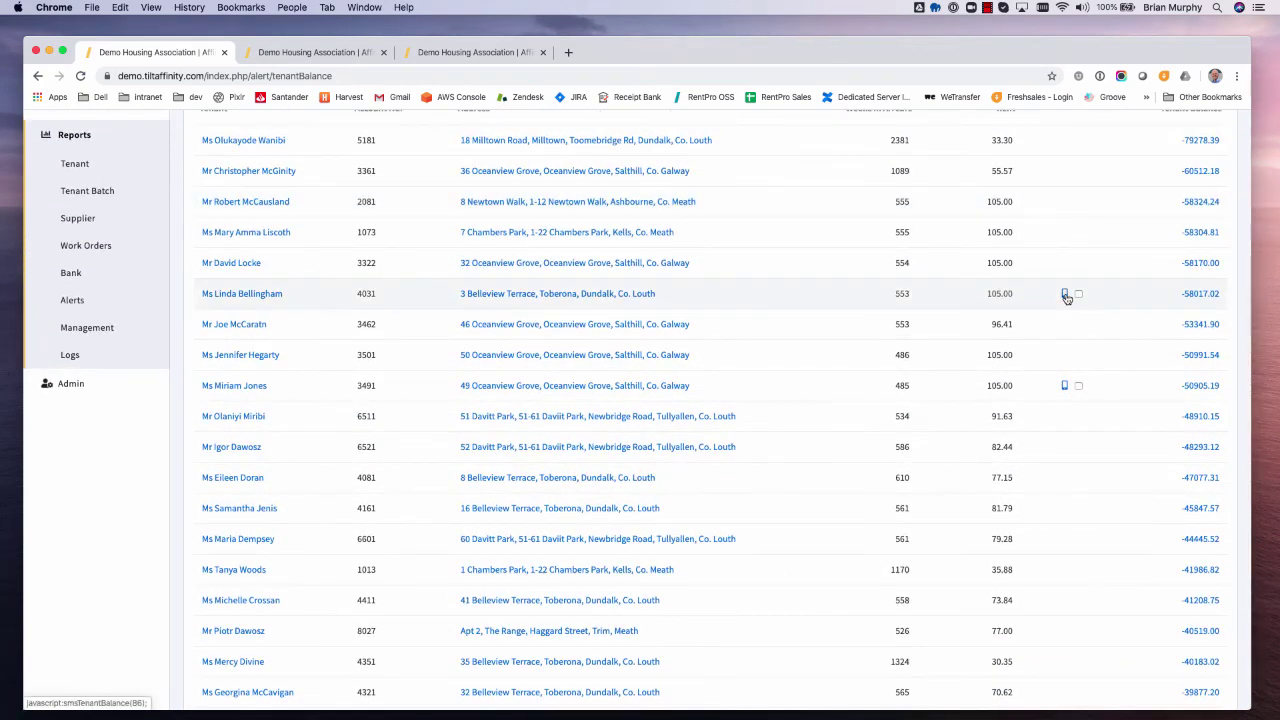
- Preview one tenant's balance text message and close it without sending
click(1062, 294)
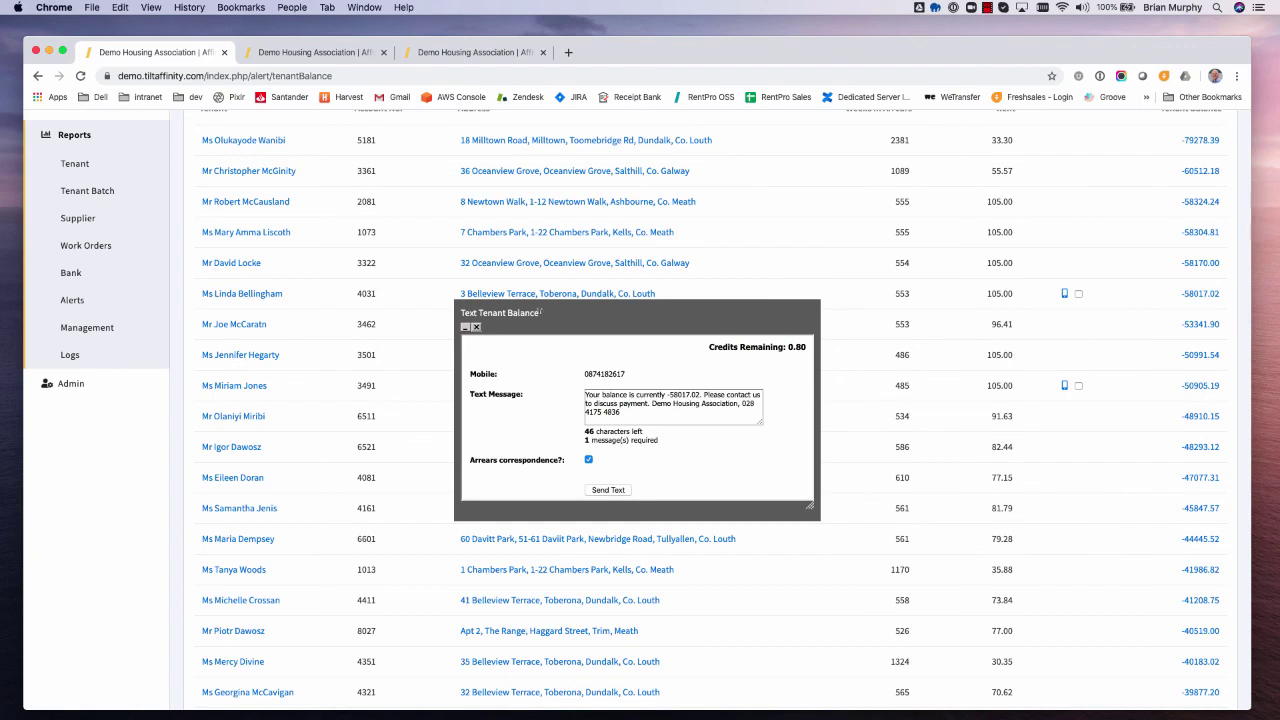
click(477, 329)
scroll(777, 354, down, 5)
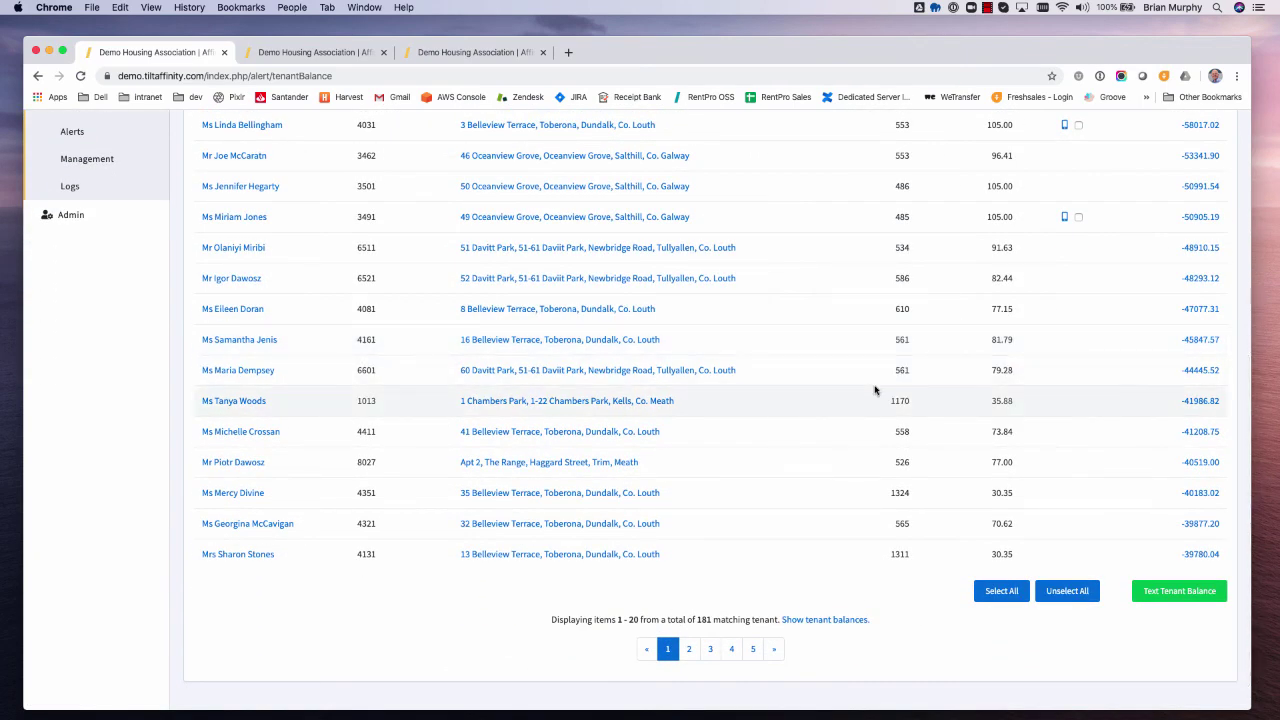
scroll(875, 390, up, 1)
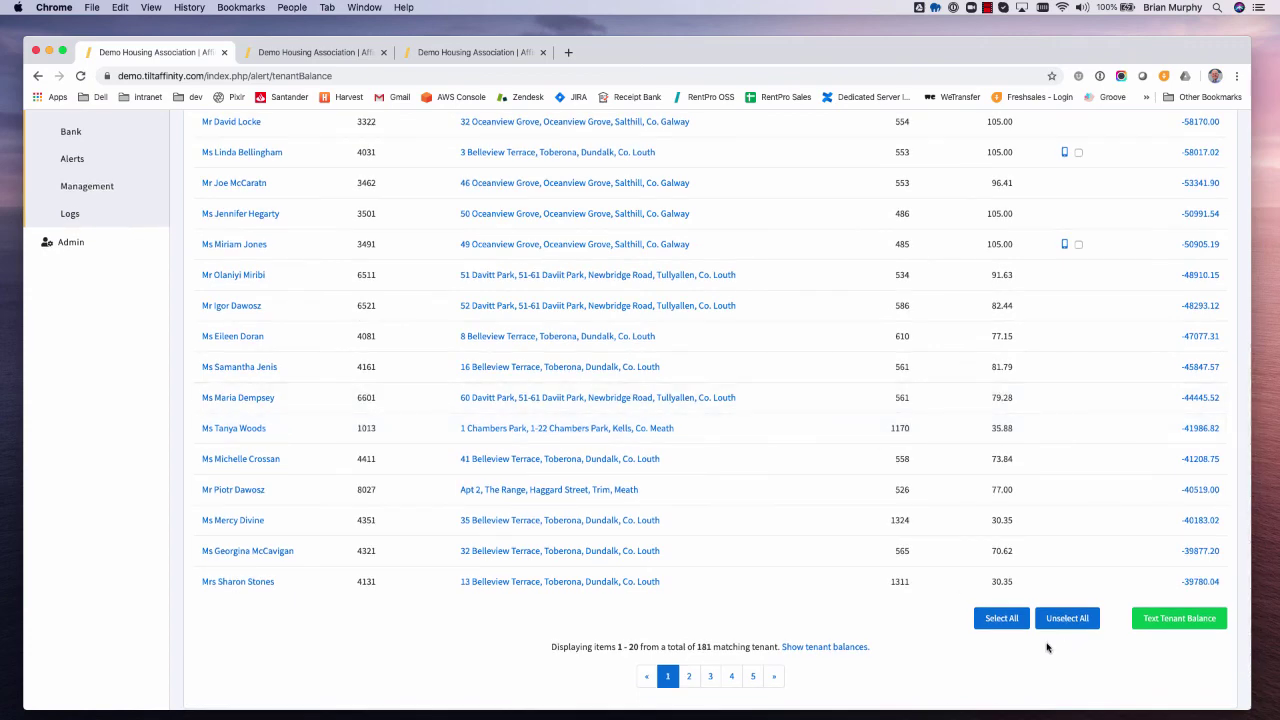
- Select All tenants with mobile numbers for balance texting
click(1001, 618)
scroll(1000, 600, up, 2)
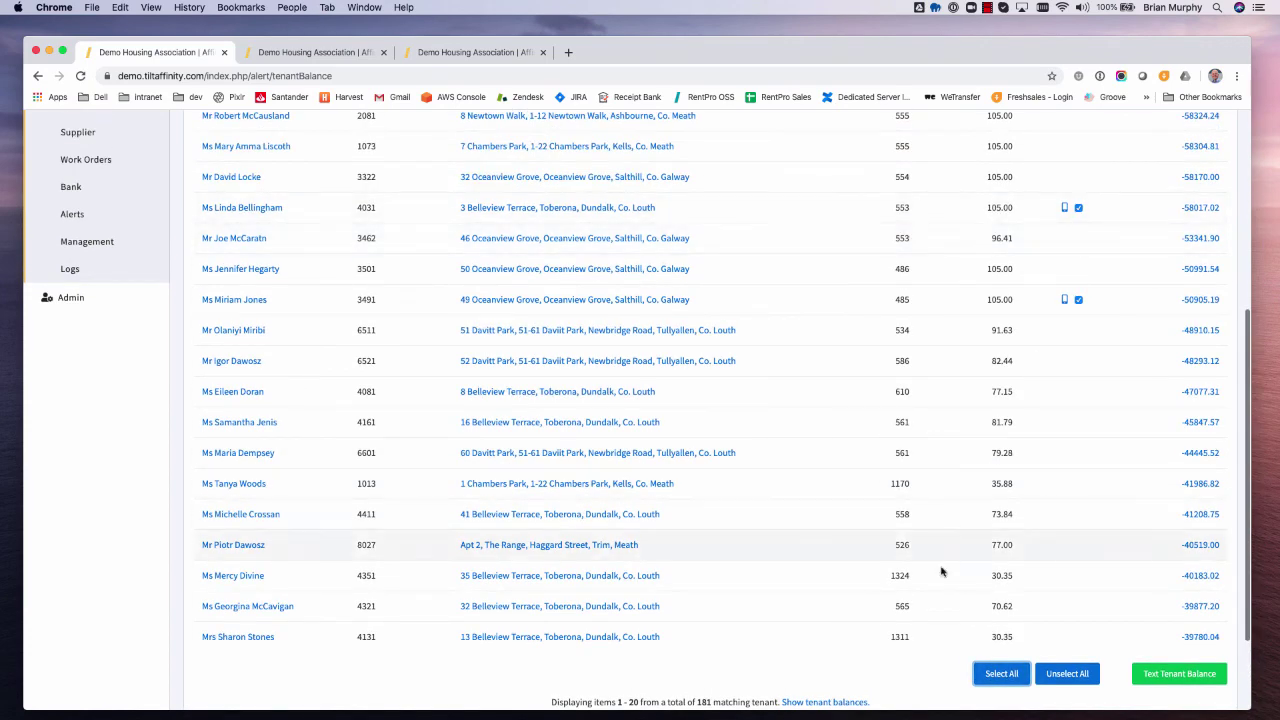
scroll(800, 615, down, 4)
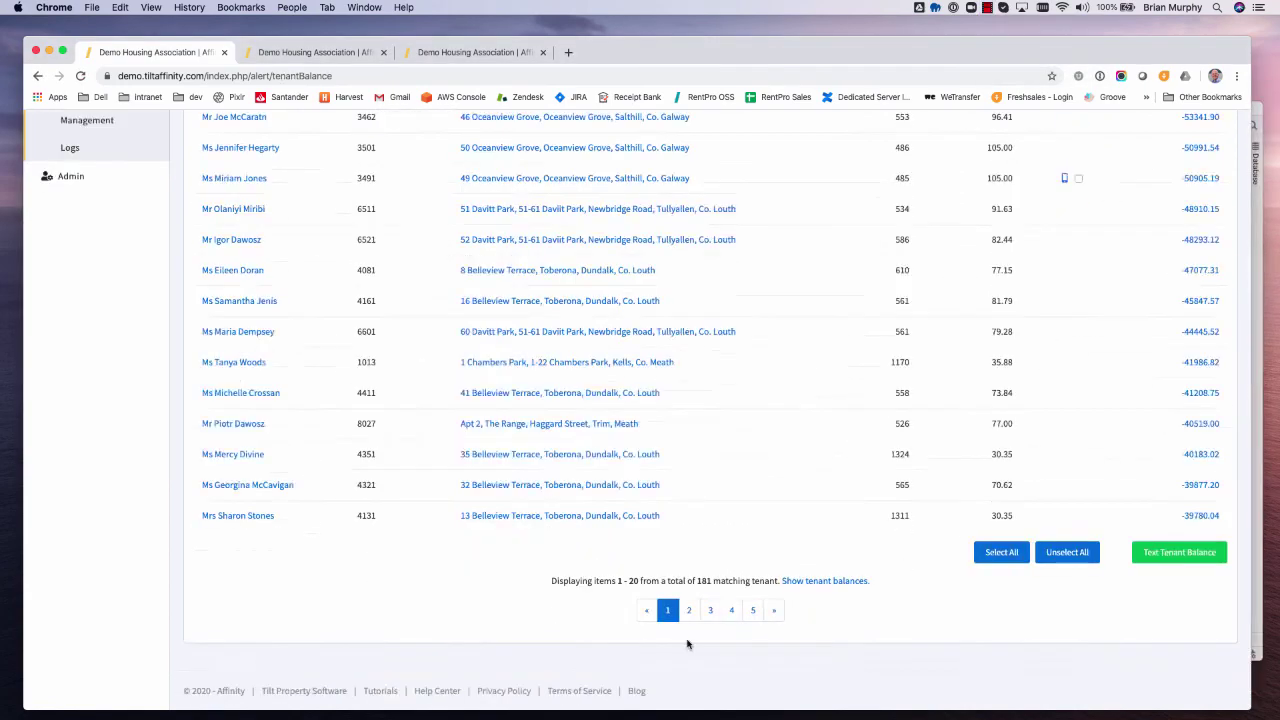
- Go to the Management reports page from the Reports sidebar
scroll(688, 646, up, 10)
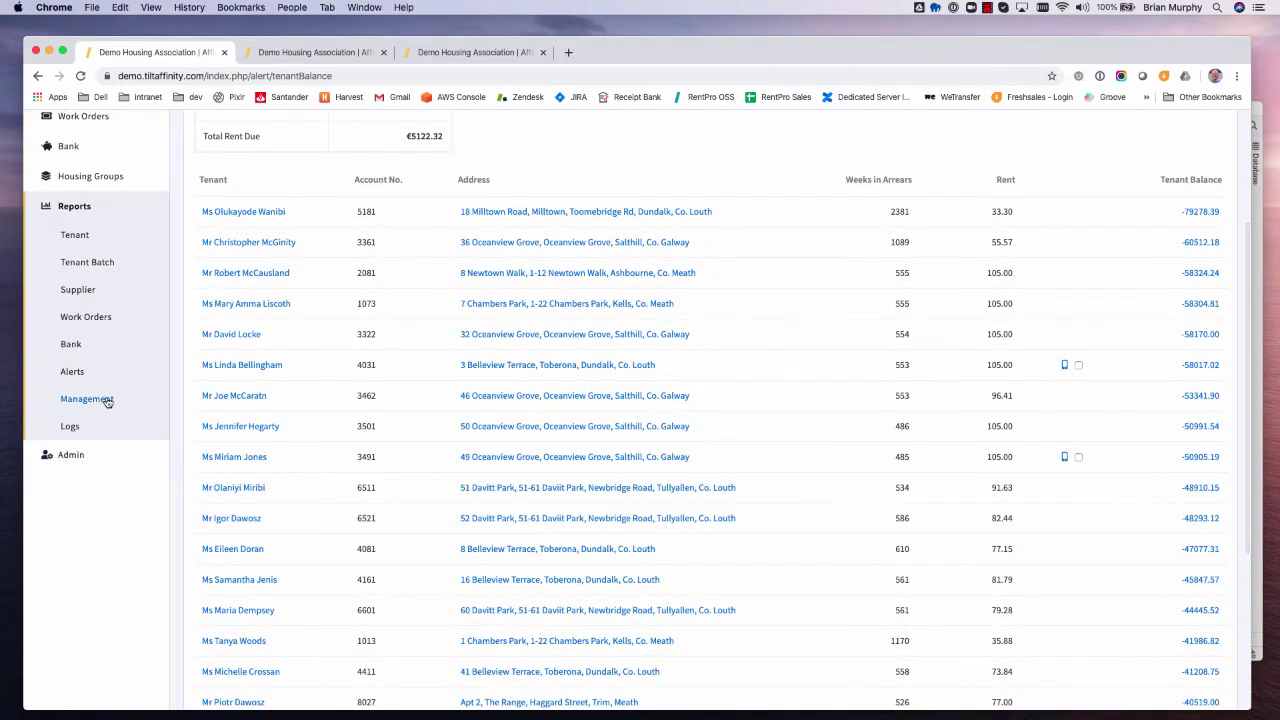
click(104, 399)
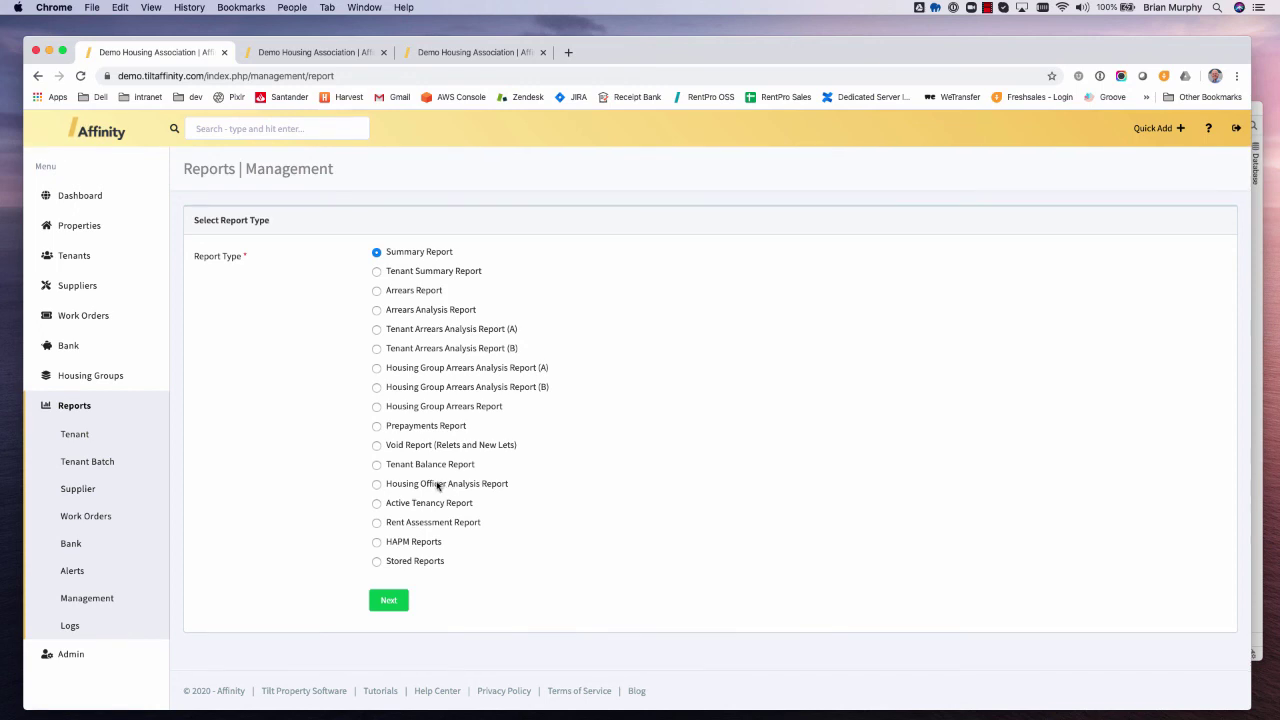
- Add a HAPM report and generate a draft for 1 January to 31 March 2020
click(376, 542)
click(390, 600)
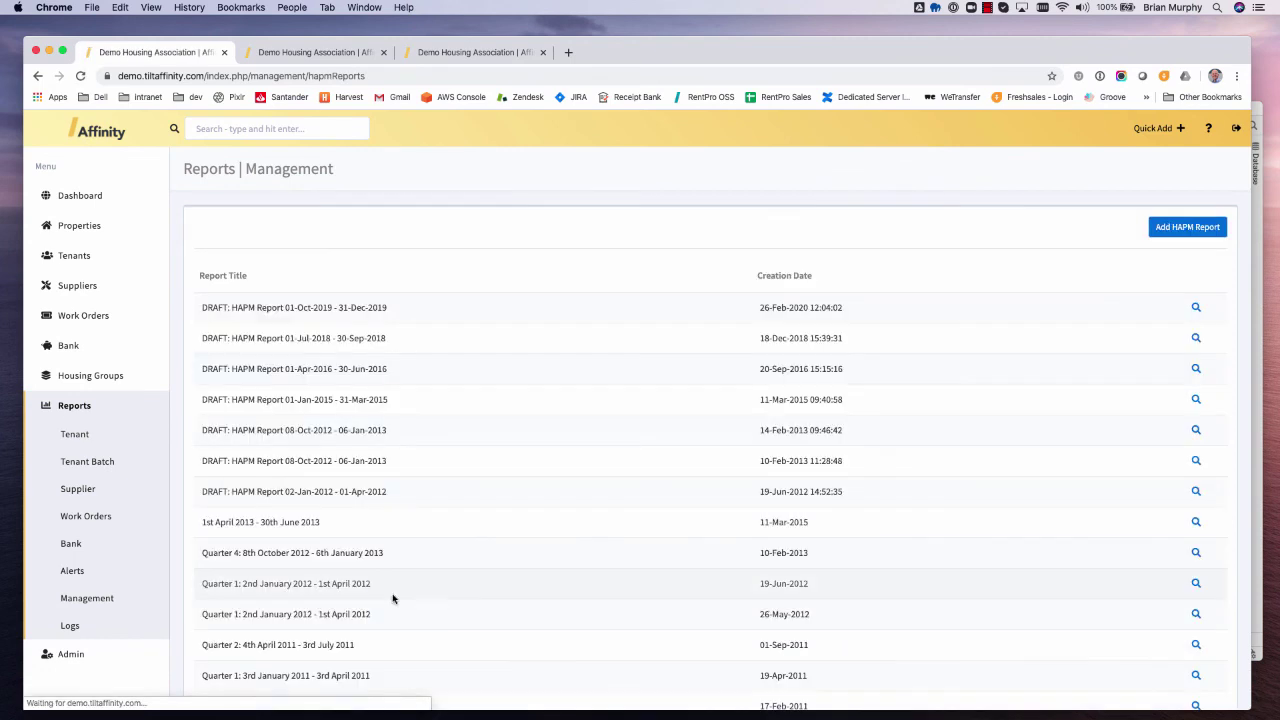
click(1188, 228)
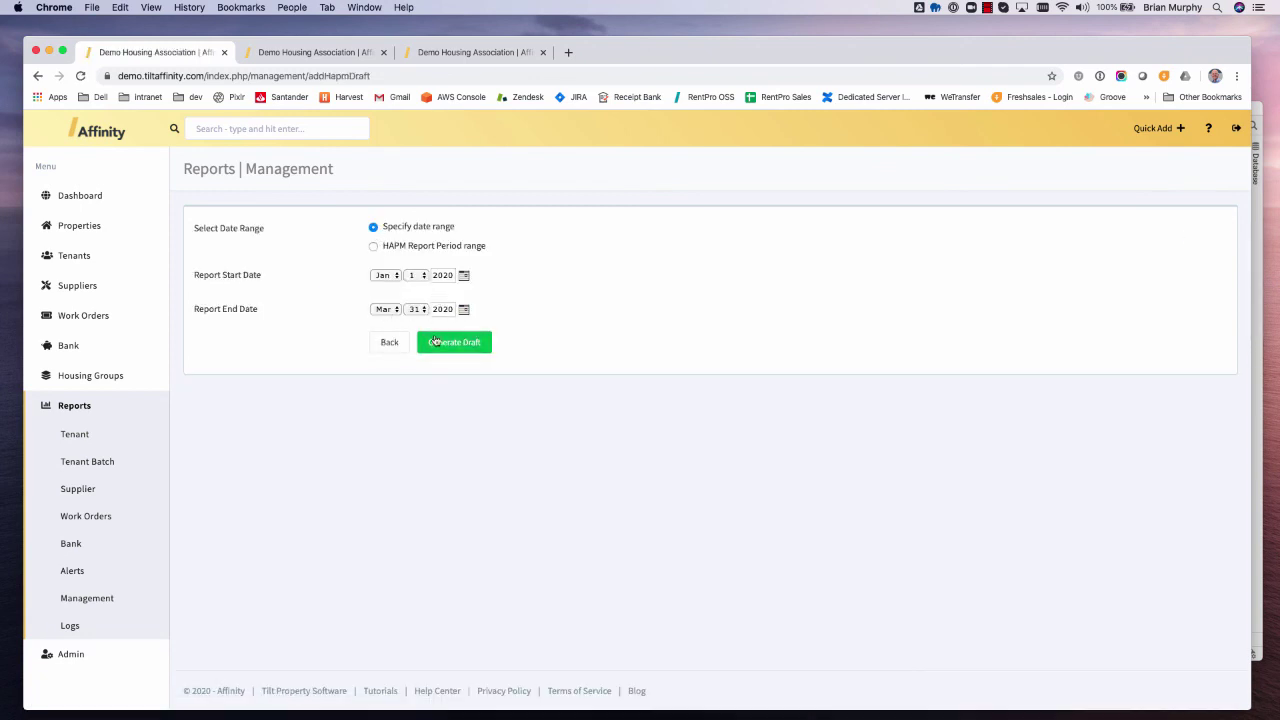
click(463, 348)
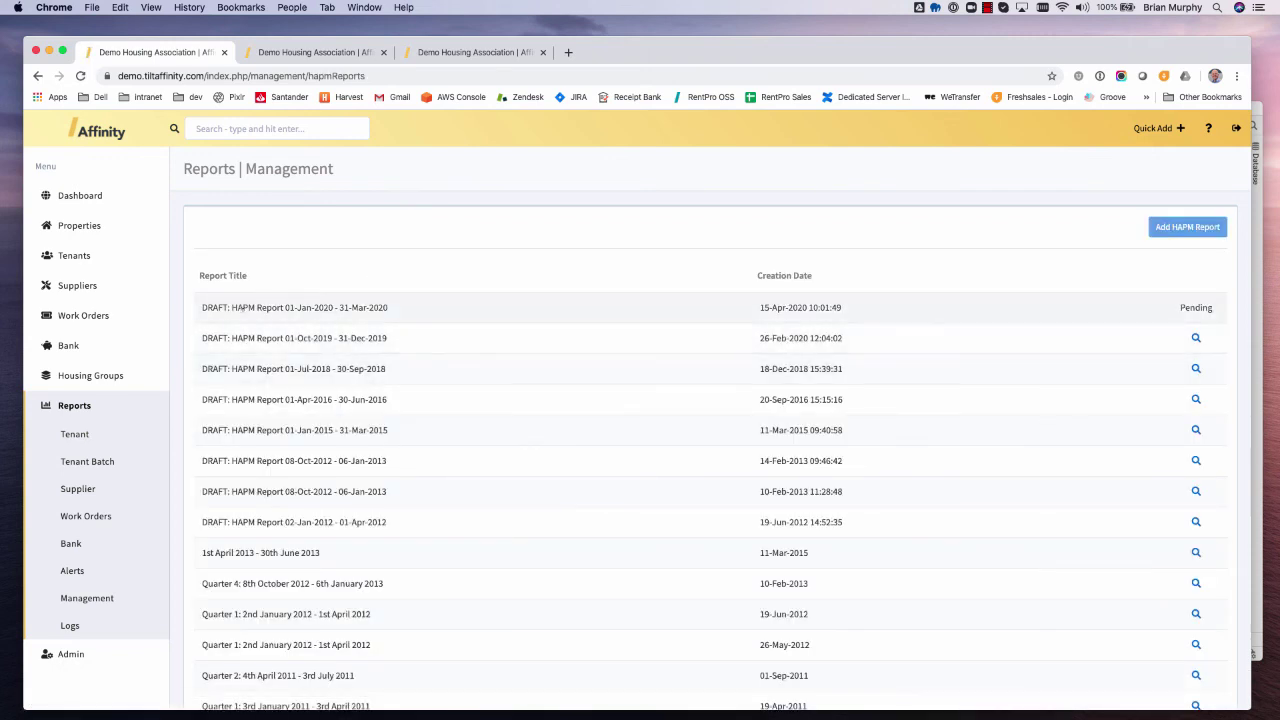
- Reload the HAPM list until the draft is ready, then open the new draft
drag(256, 306, 1222, 313)
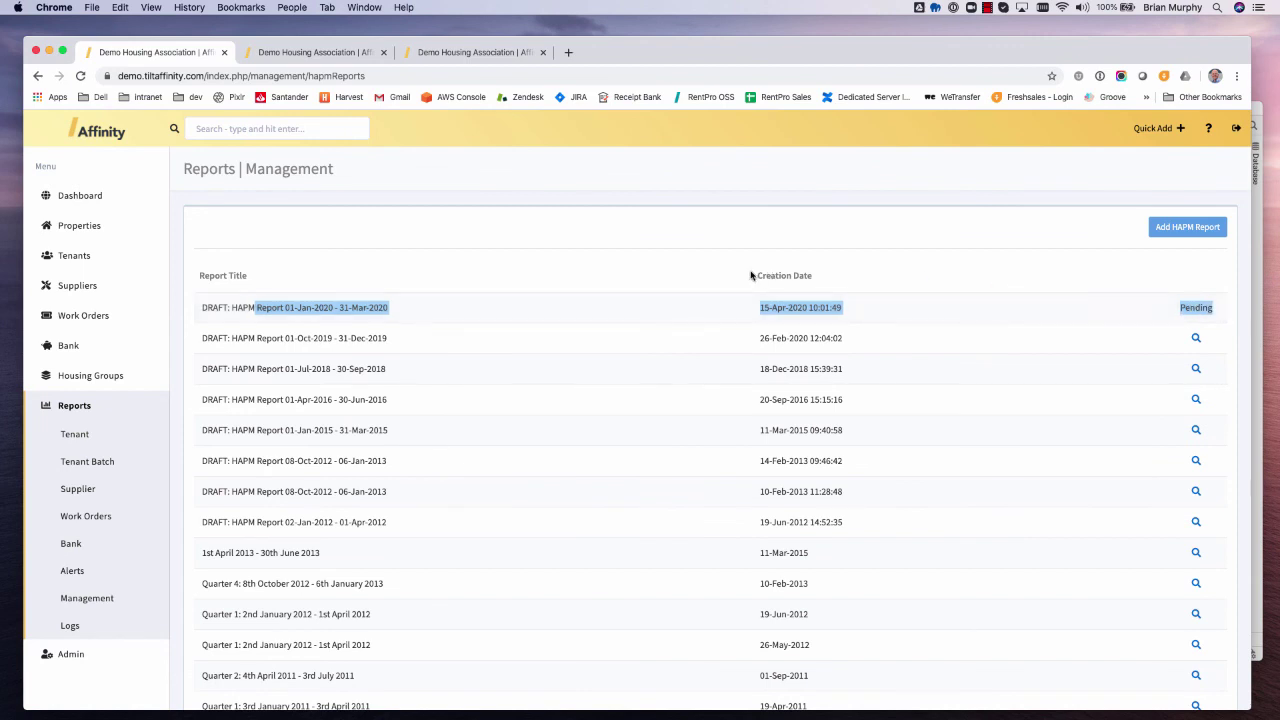
click(80, 76)
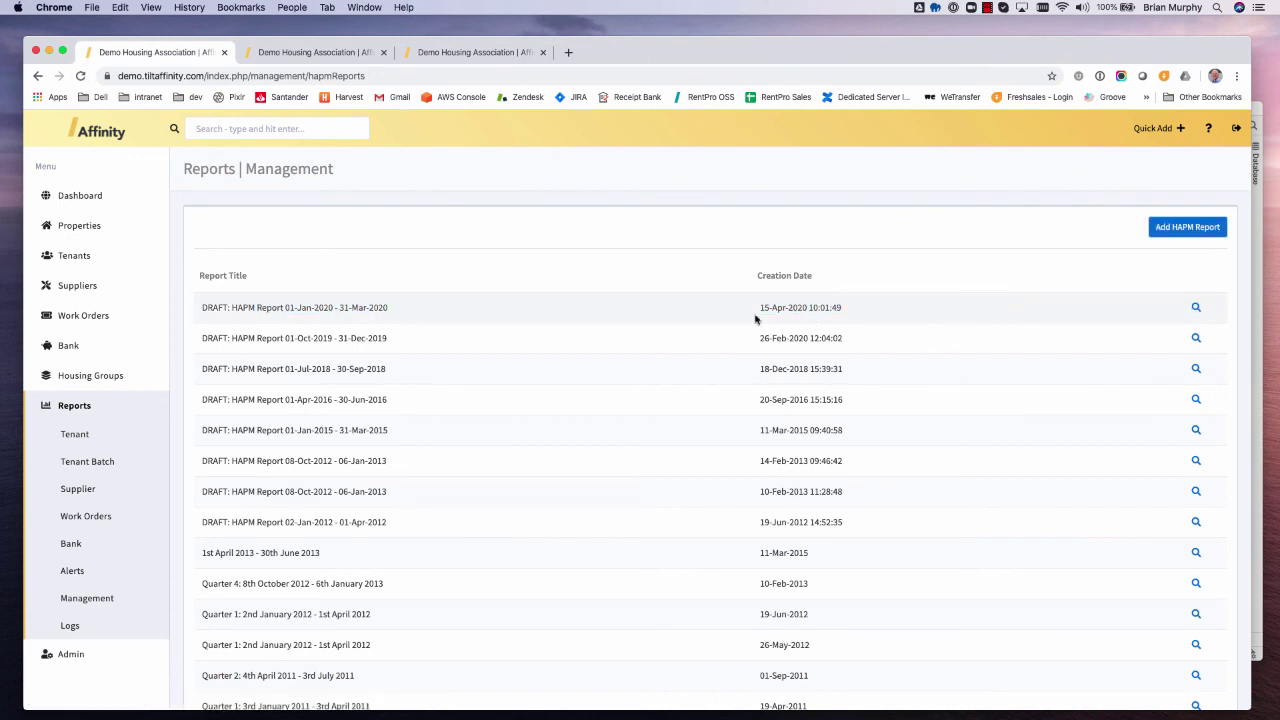
click(1196, 309)
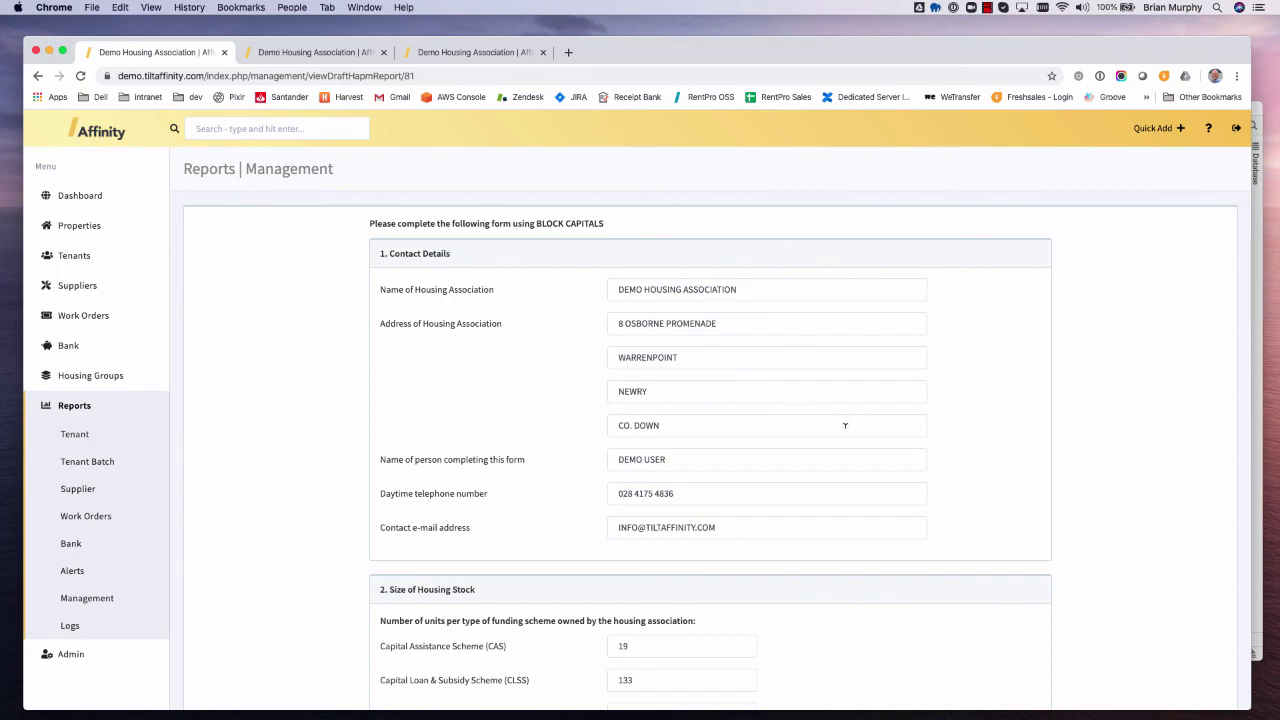
- Review the draft's housing stock, rents and arrears sections, then Create Report from it
scroll(844, 425, down, 3)
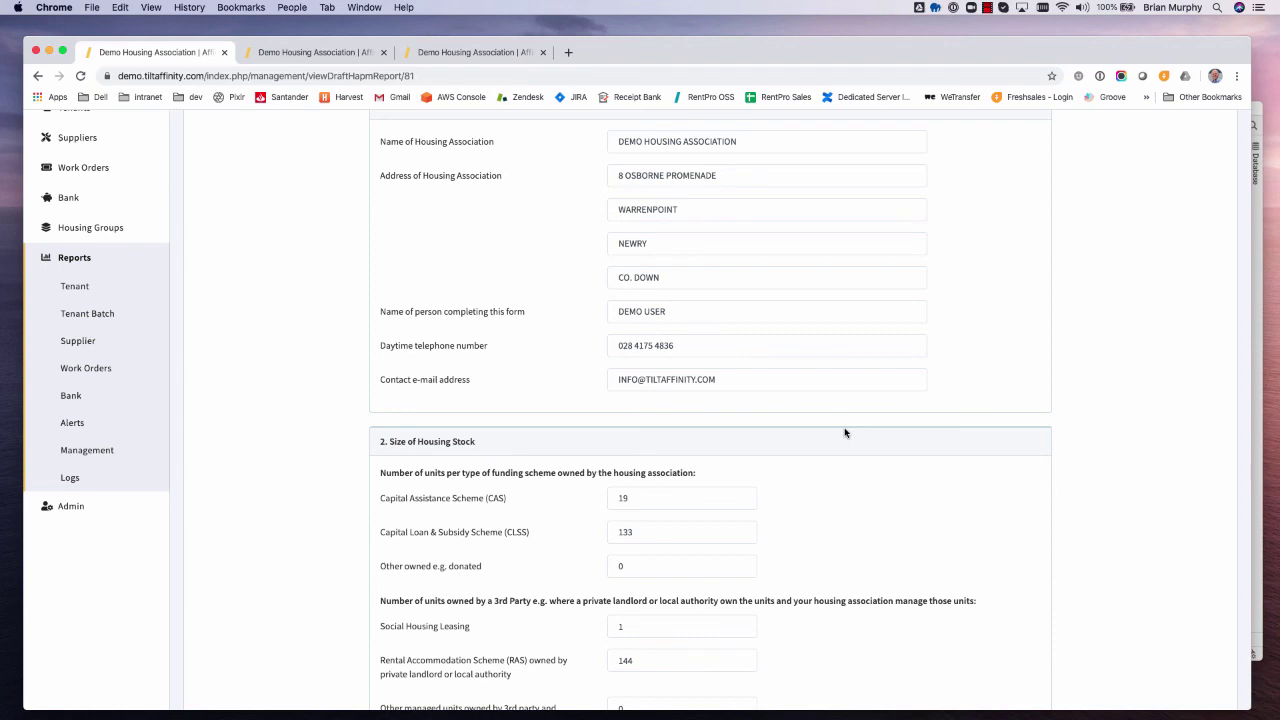
scroll(745, 430, down, 4)
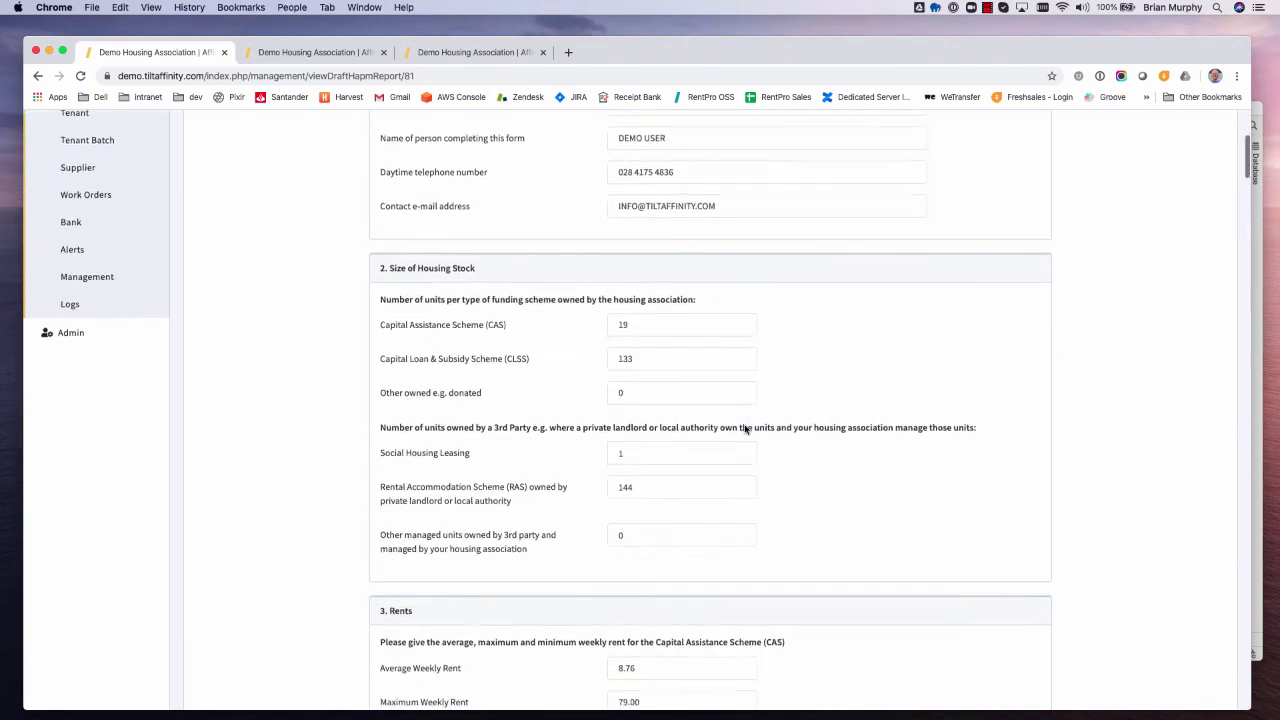
scroll(720, 437, down, 7)
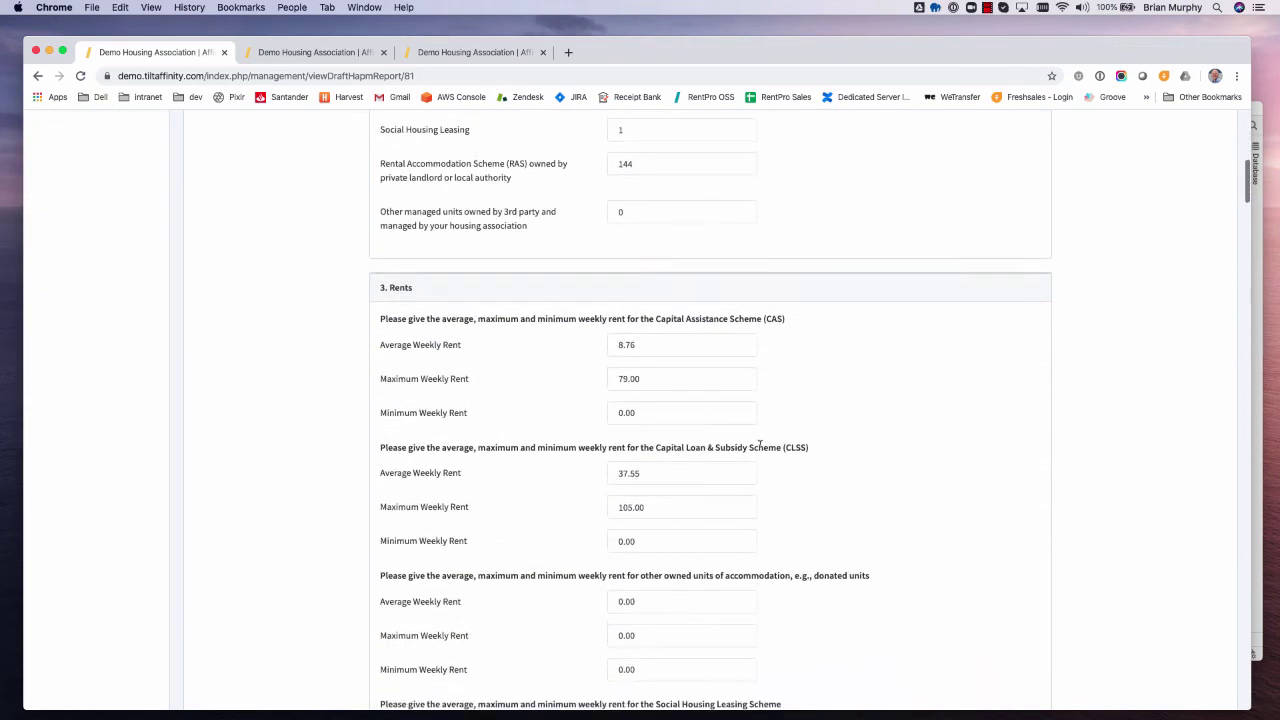
scroll(630, 408, up, 2)
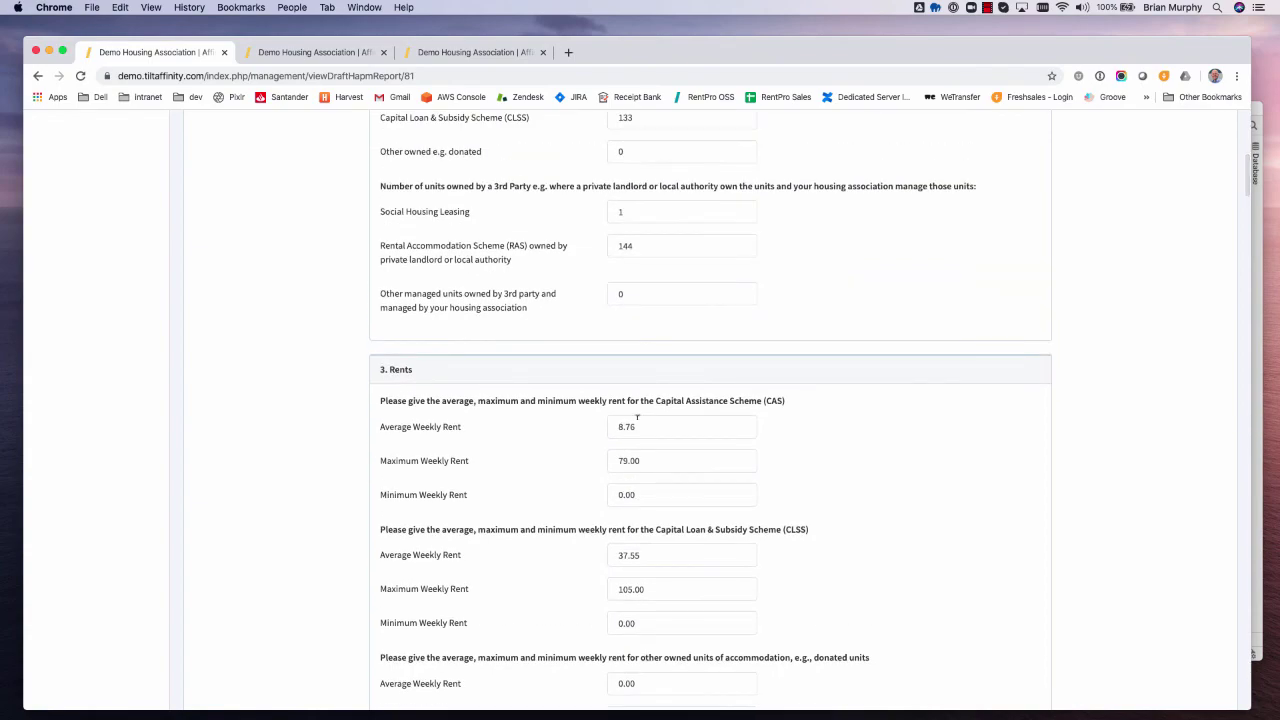
scroll(655, 428, down, 20)
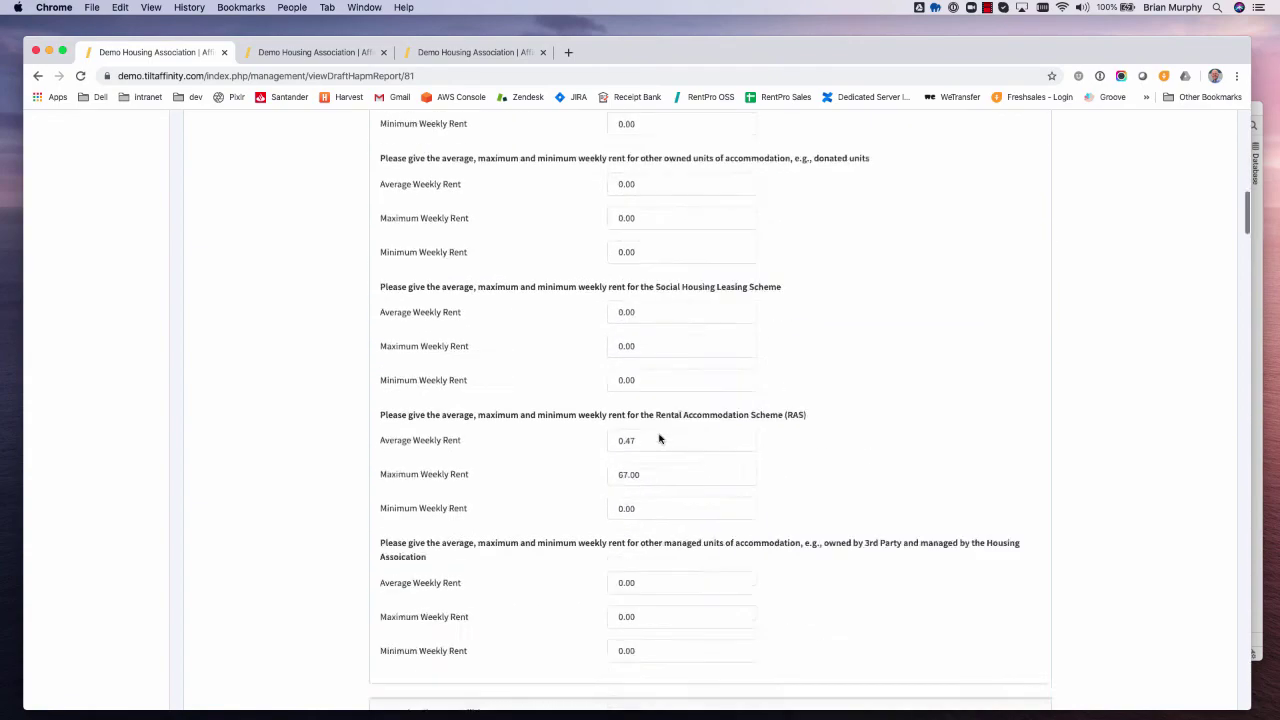
scroll(659, 437, down, 8)
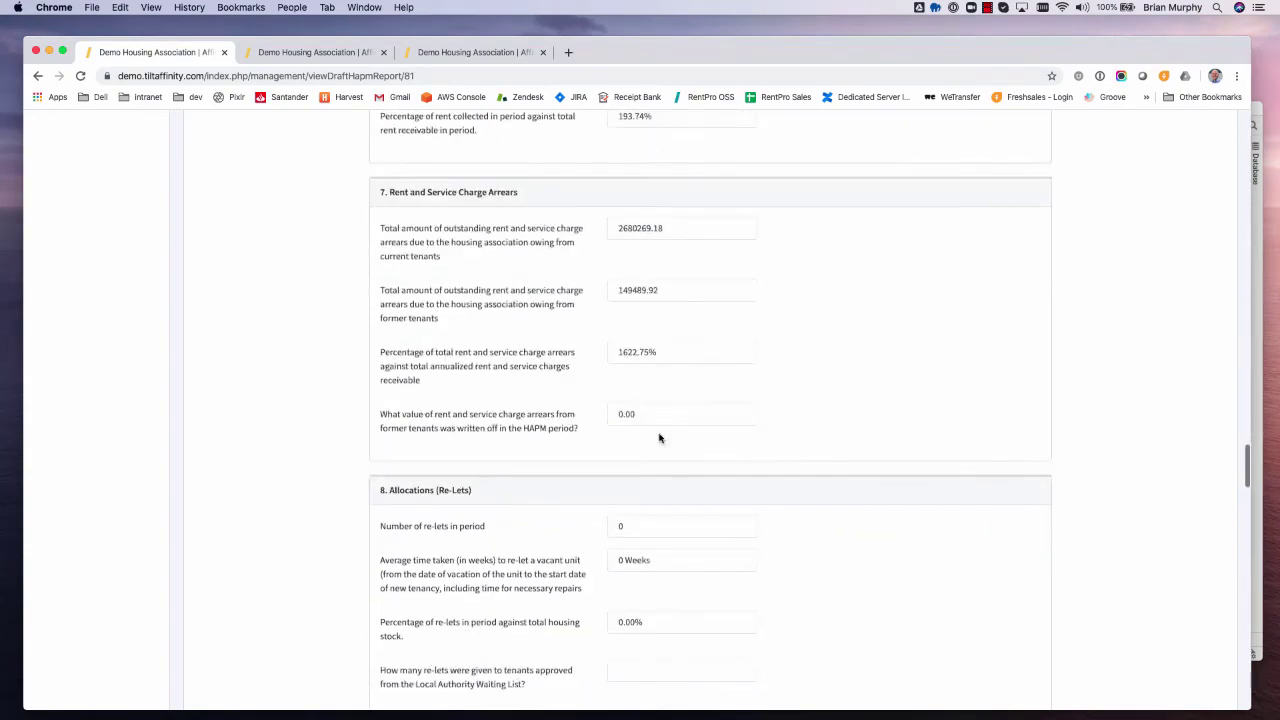
scroll(660, 430, up, 2)
click(641, 316)
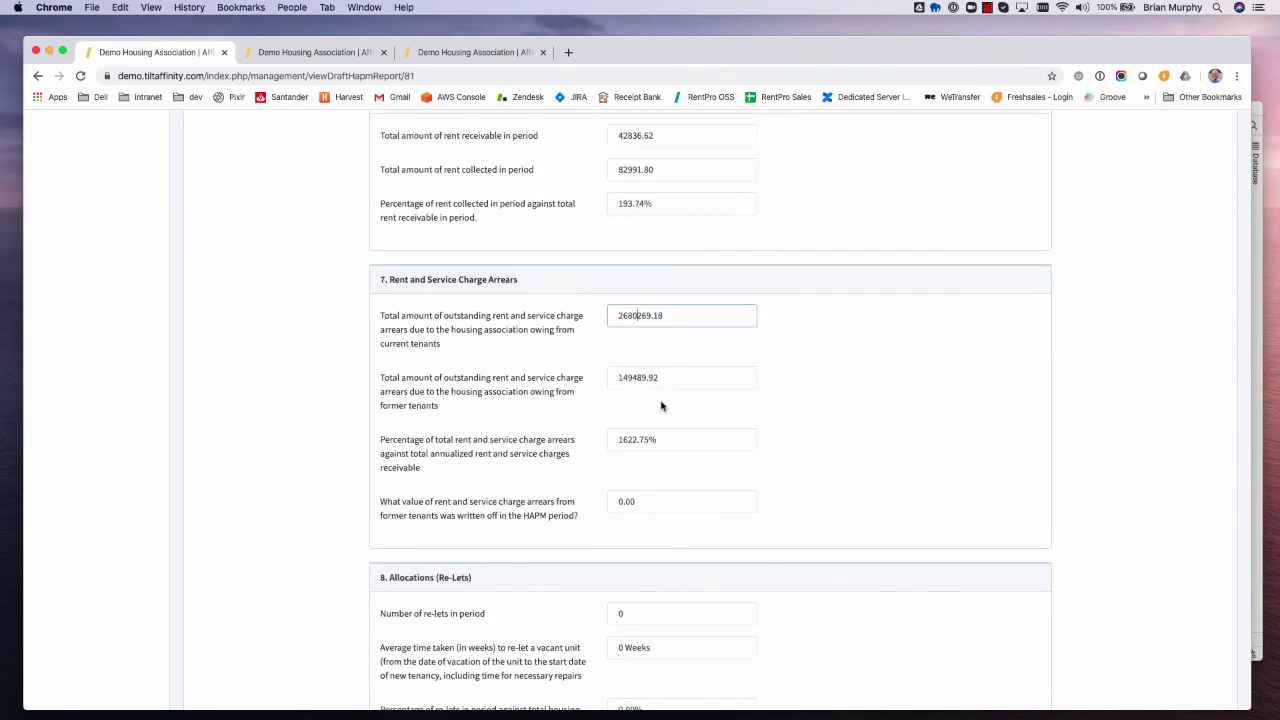
scroll(729, 480, down, 20)
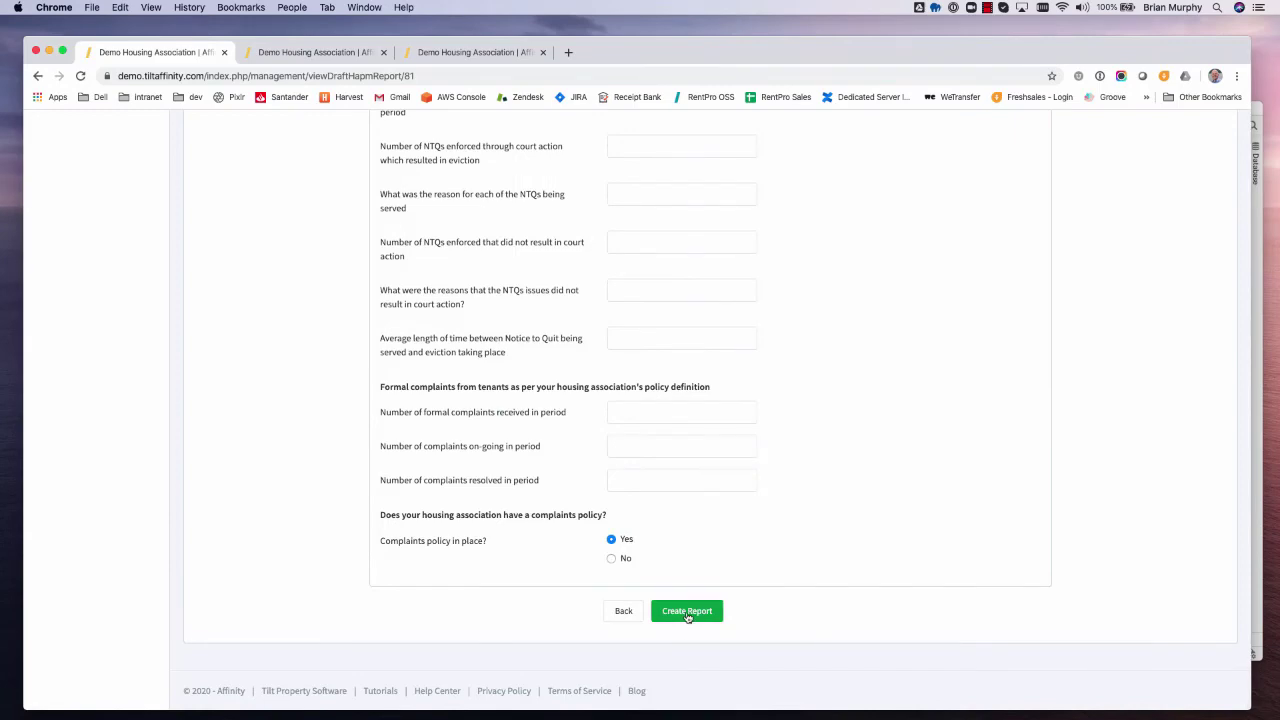
click(687, 613)
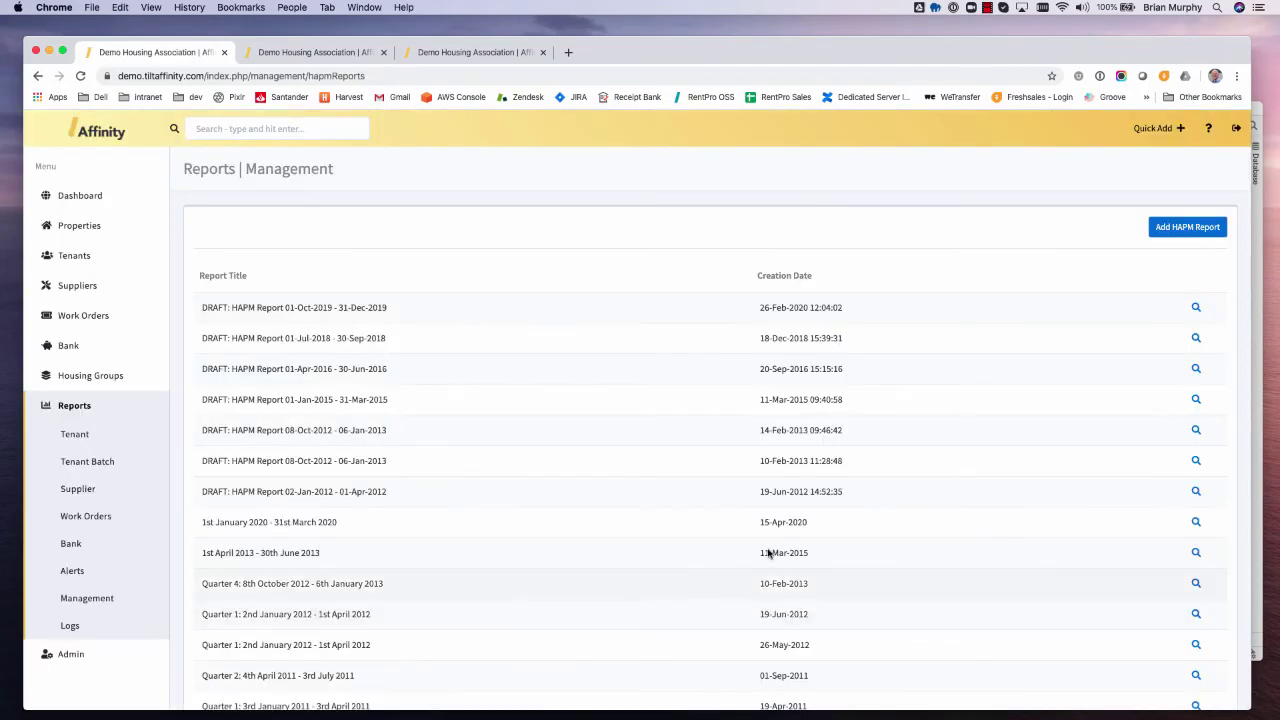
- Preview the Jan–Mar 2020 HAPM report PDF, close it, and open the Logs reports page
scroll(796, 481, down, 5)
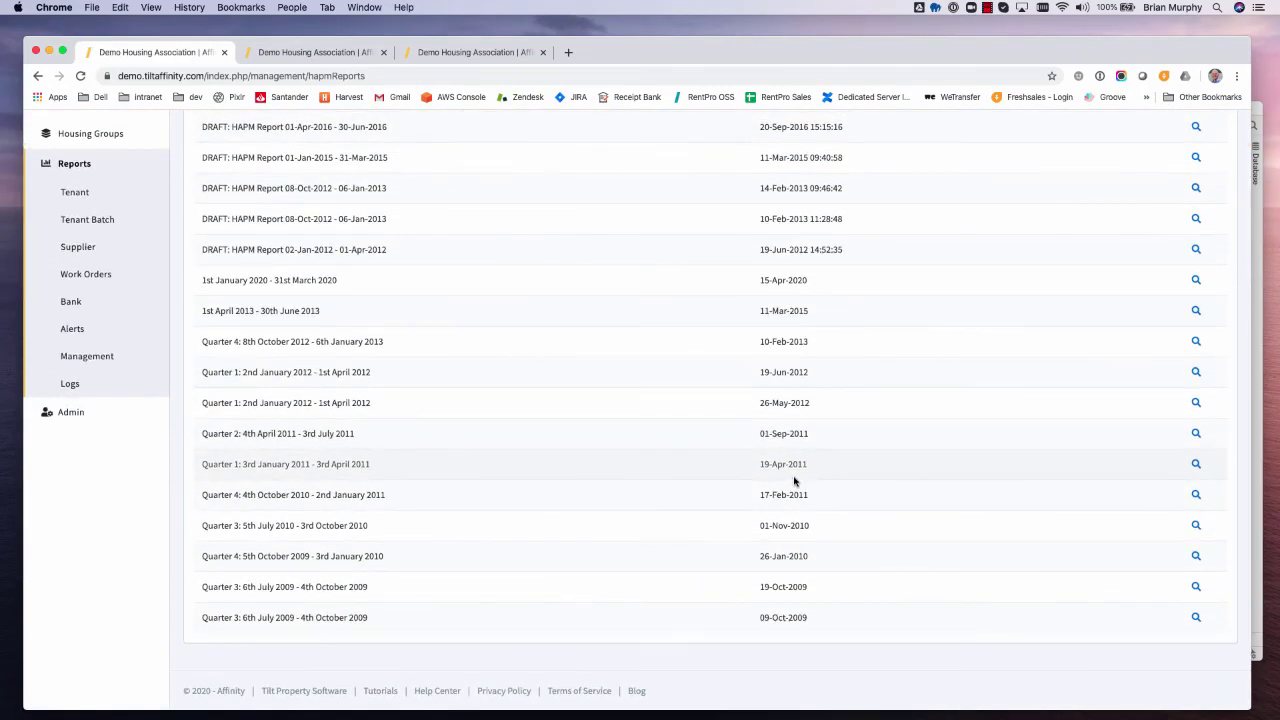
scroll(795, 481, up, 1)
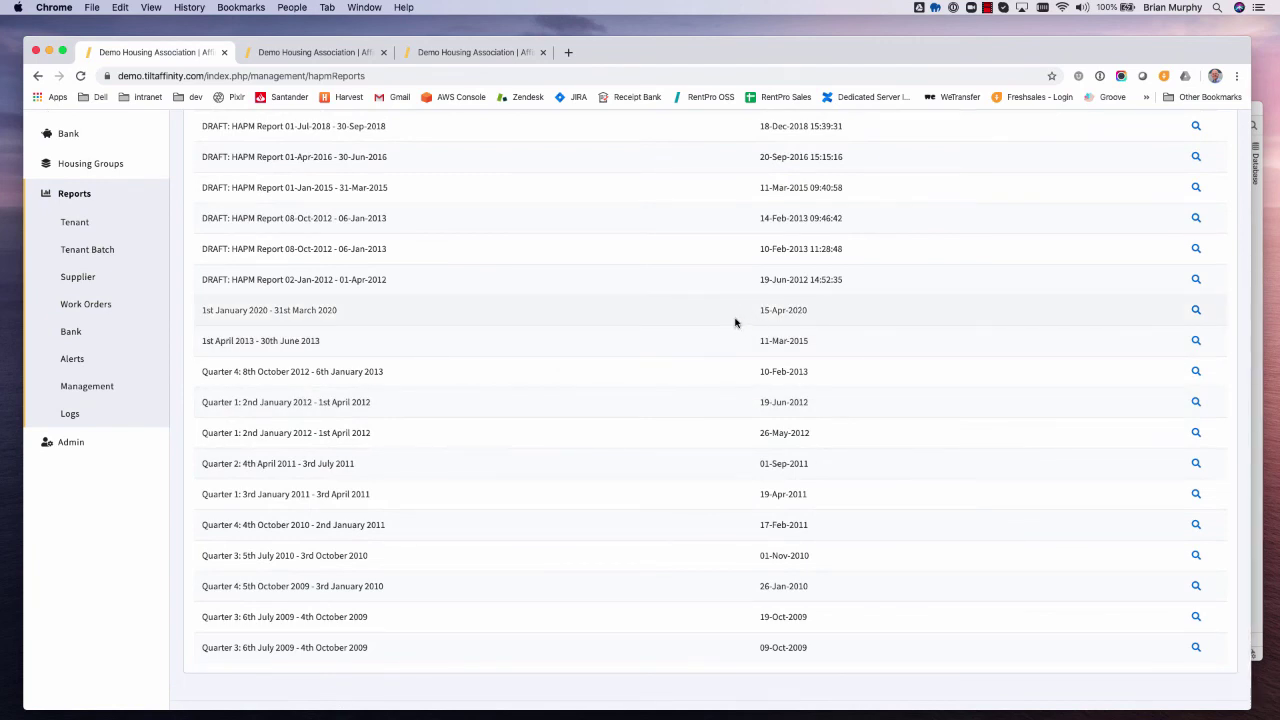
click(1196, 311)
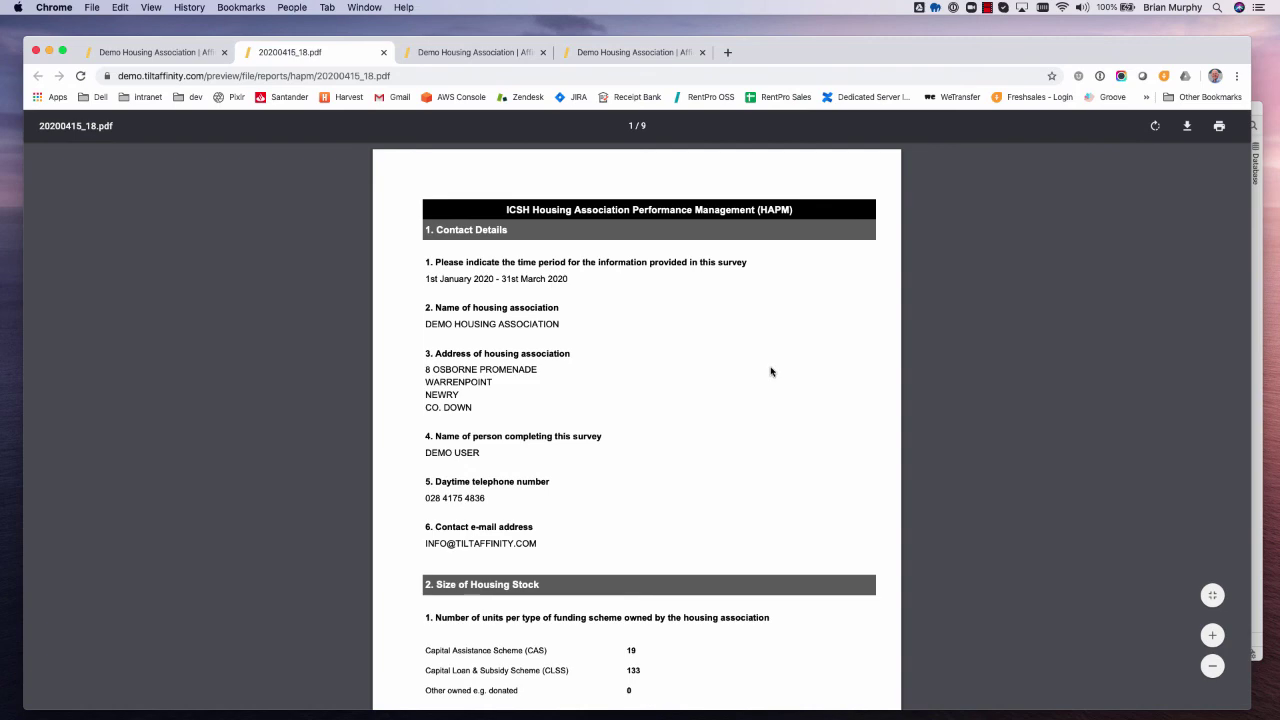
click(383, 52)
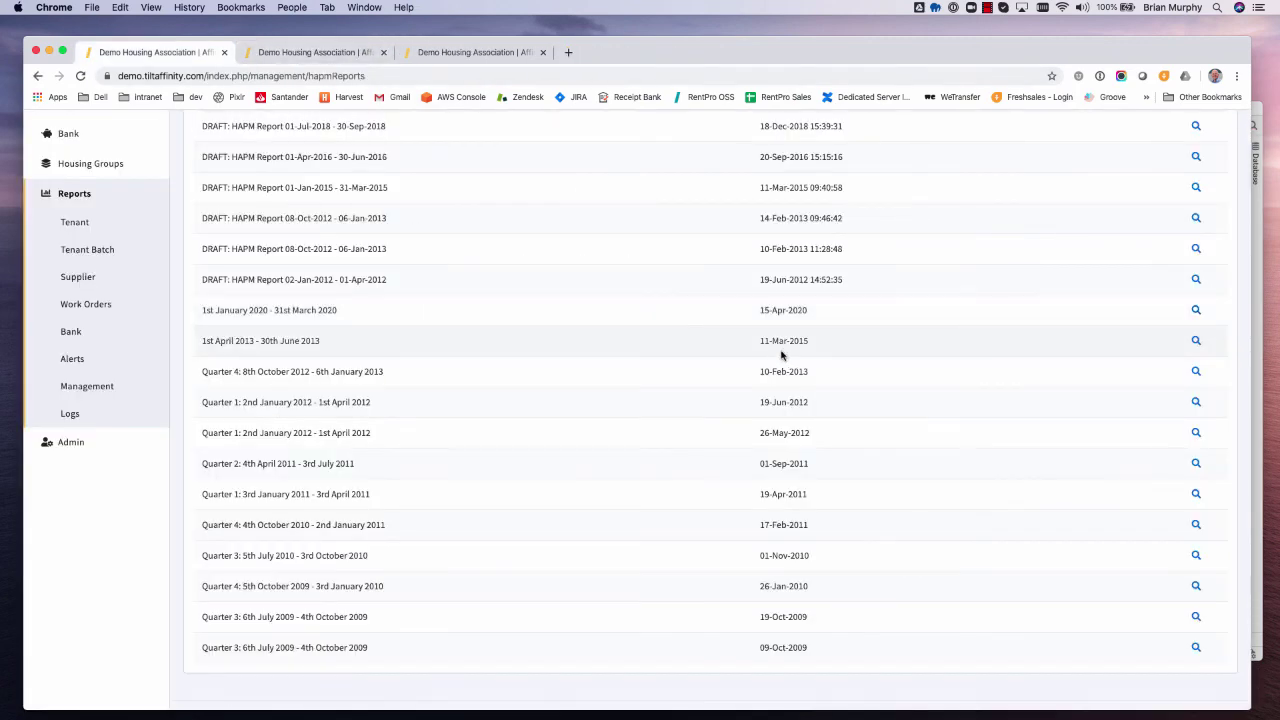
scroll(780, 356, up, 4)
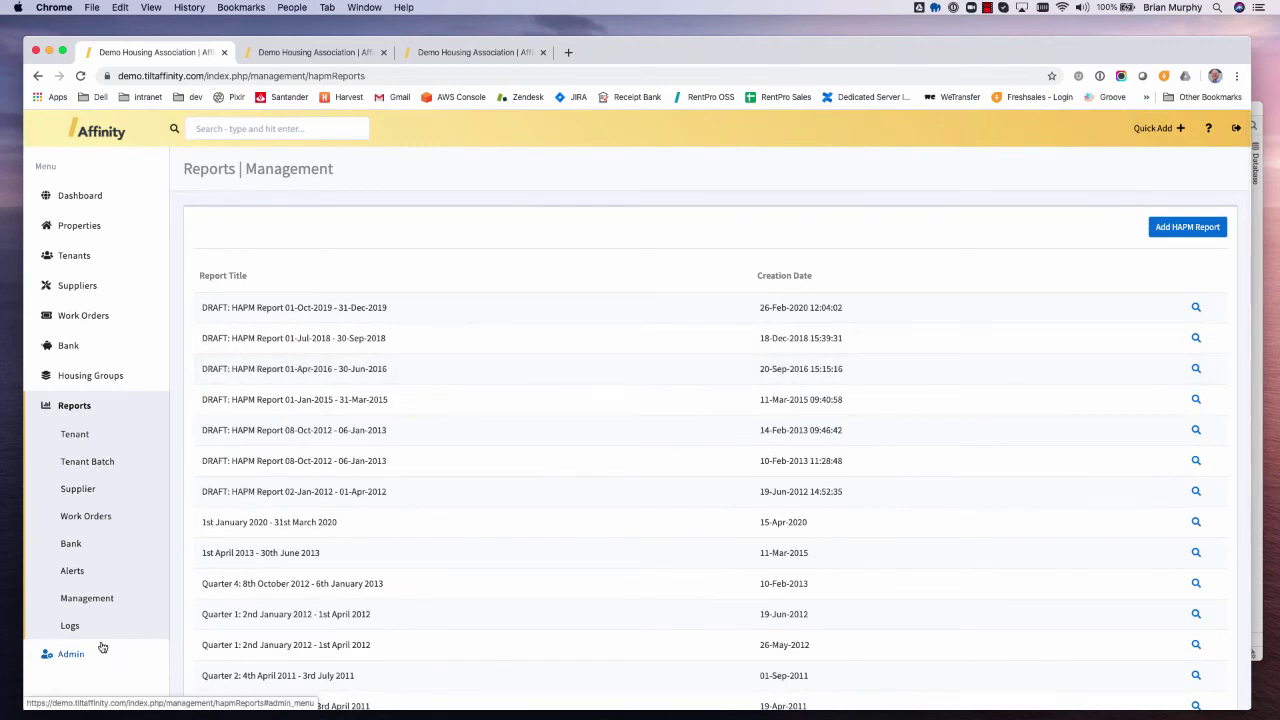
click(70, 626)
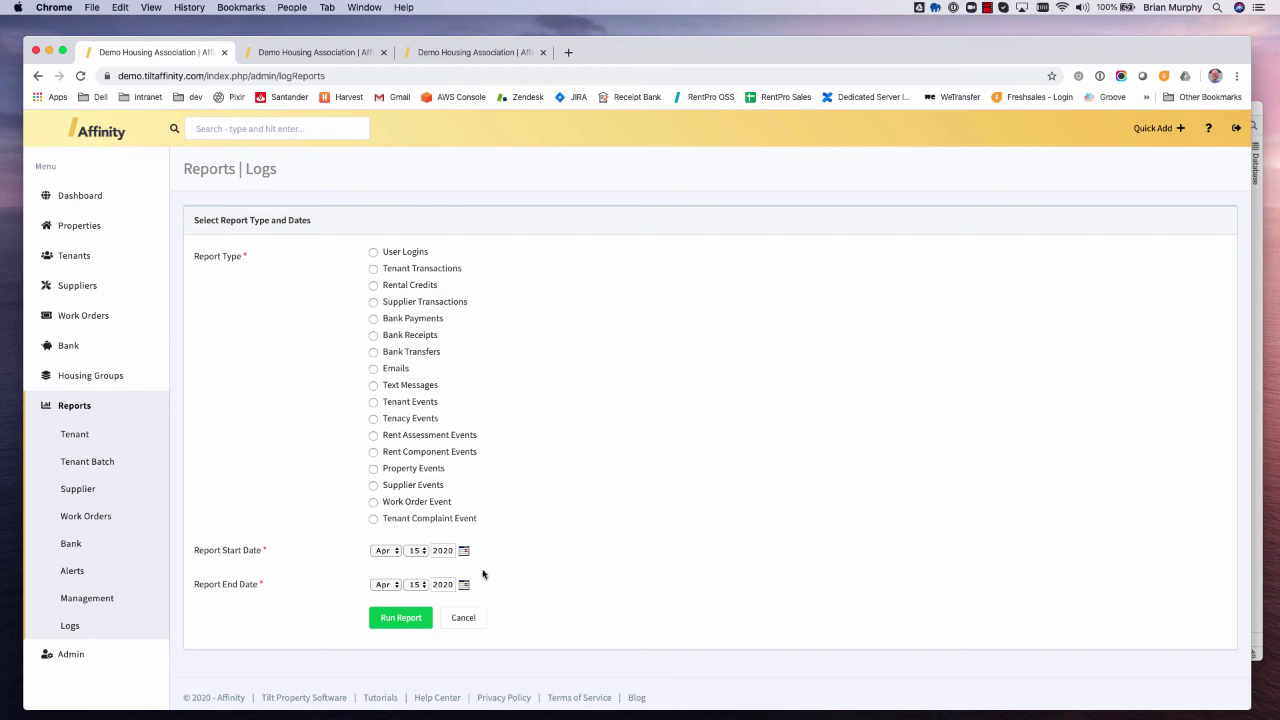
- Run the Tenant Transactions log for 10–15 April 2020, then expand the Admin sidebar section
click(372, 270)
click(415, 551)
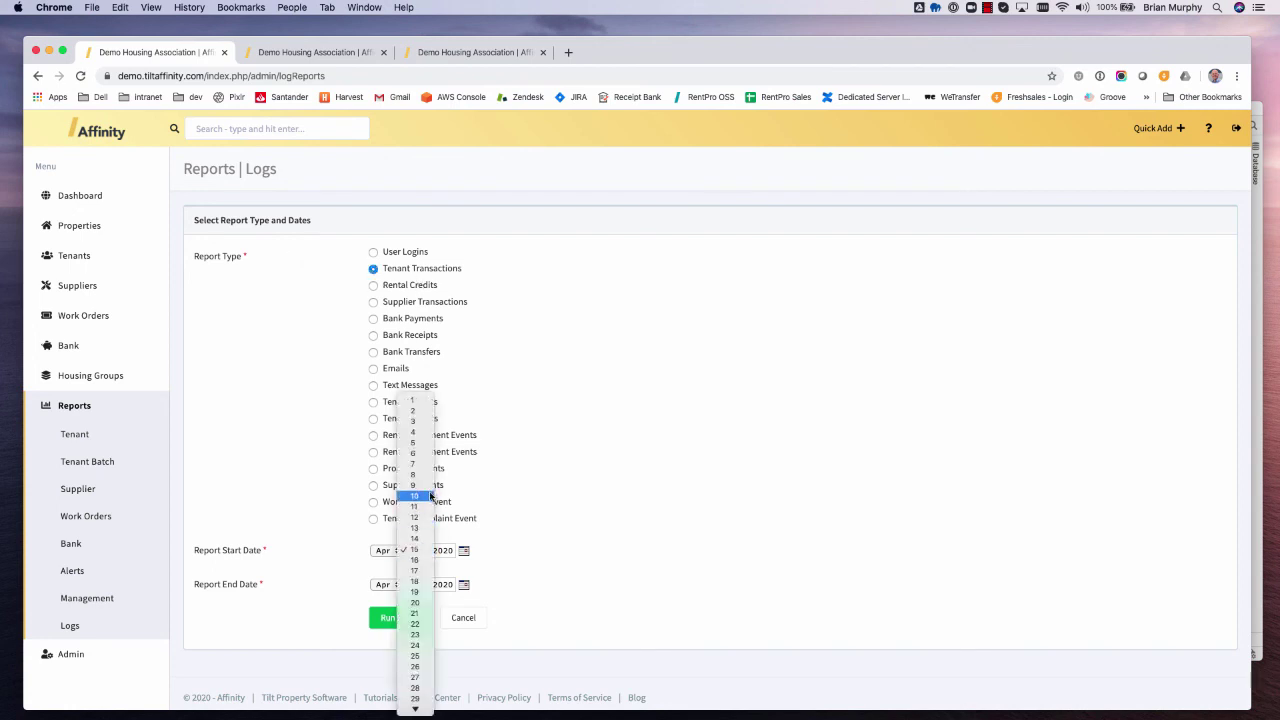
click(414, 495)
click(402, 621)
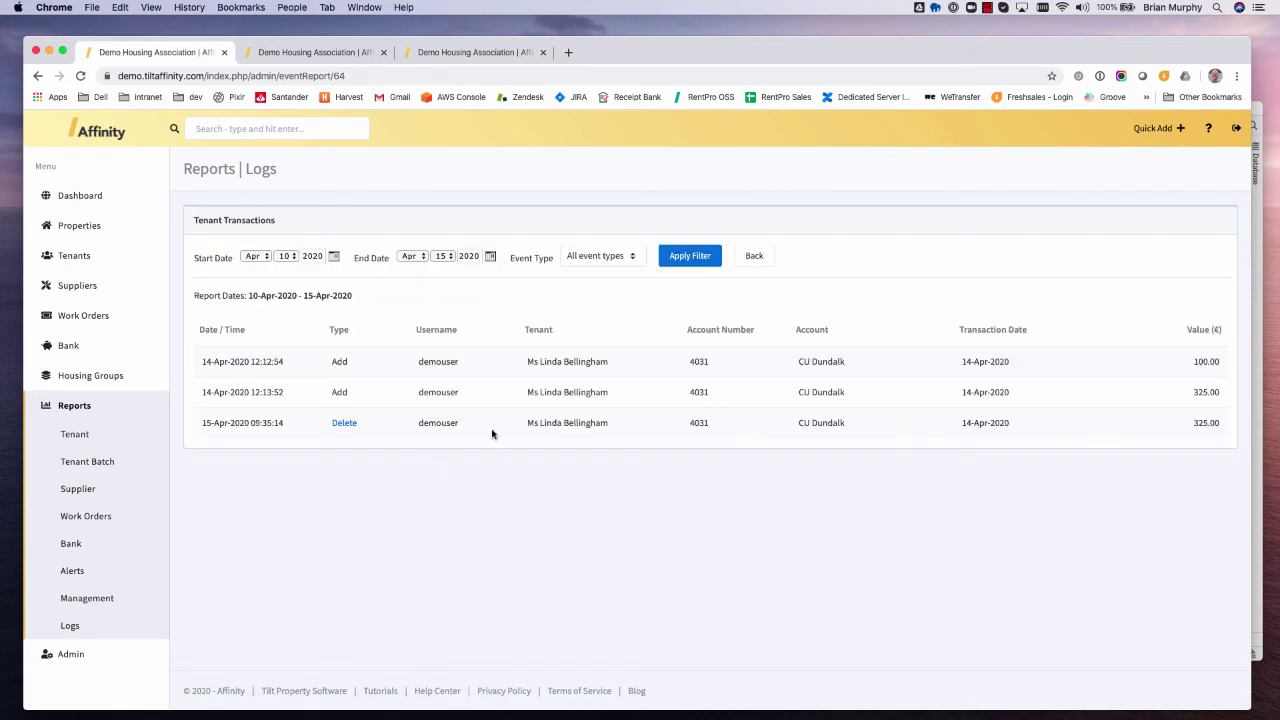
drag(421, 361, 458, 361)
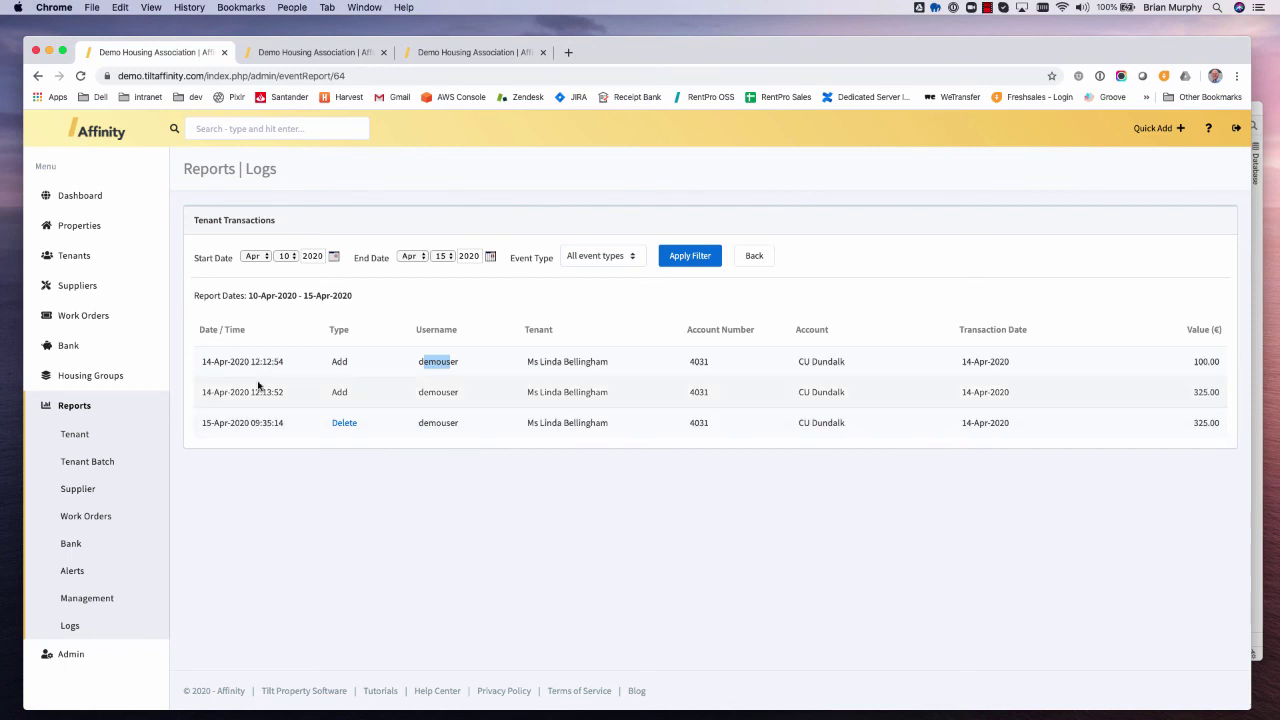
click(276, 545)
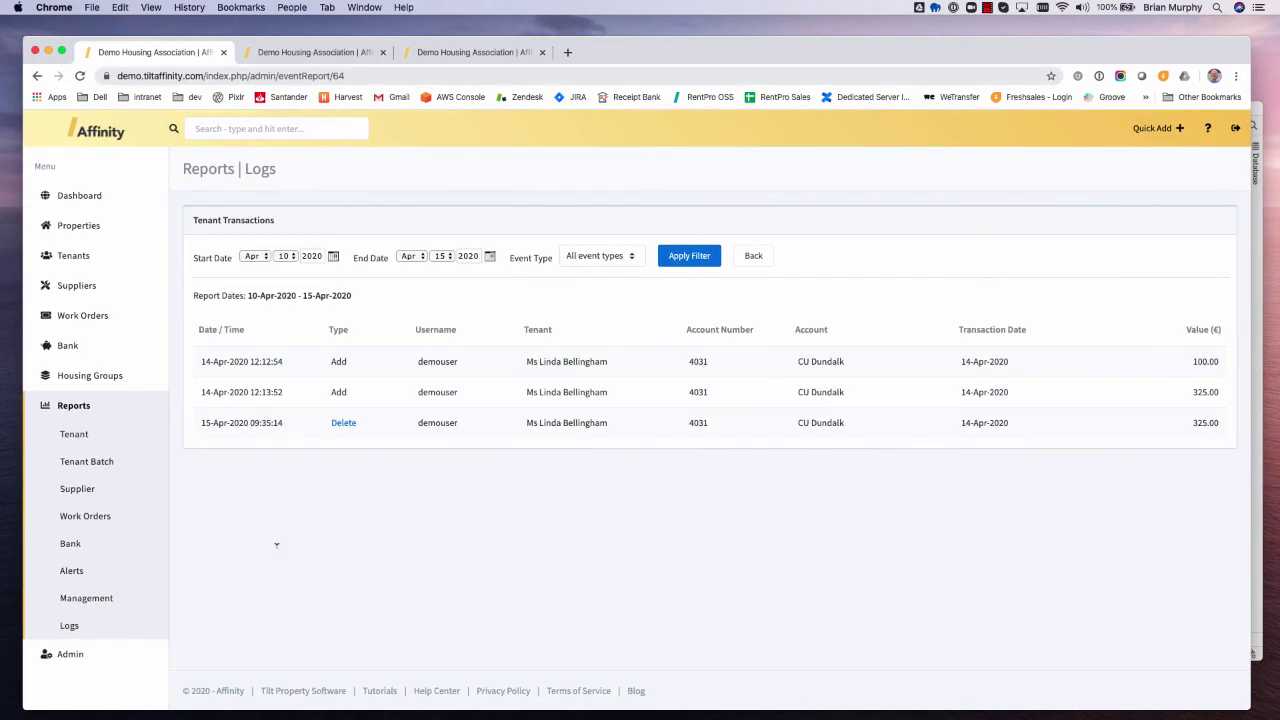
click(64, 654)
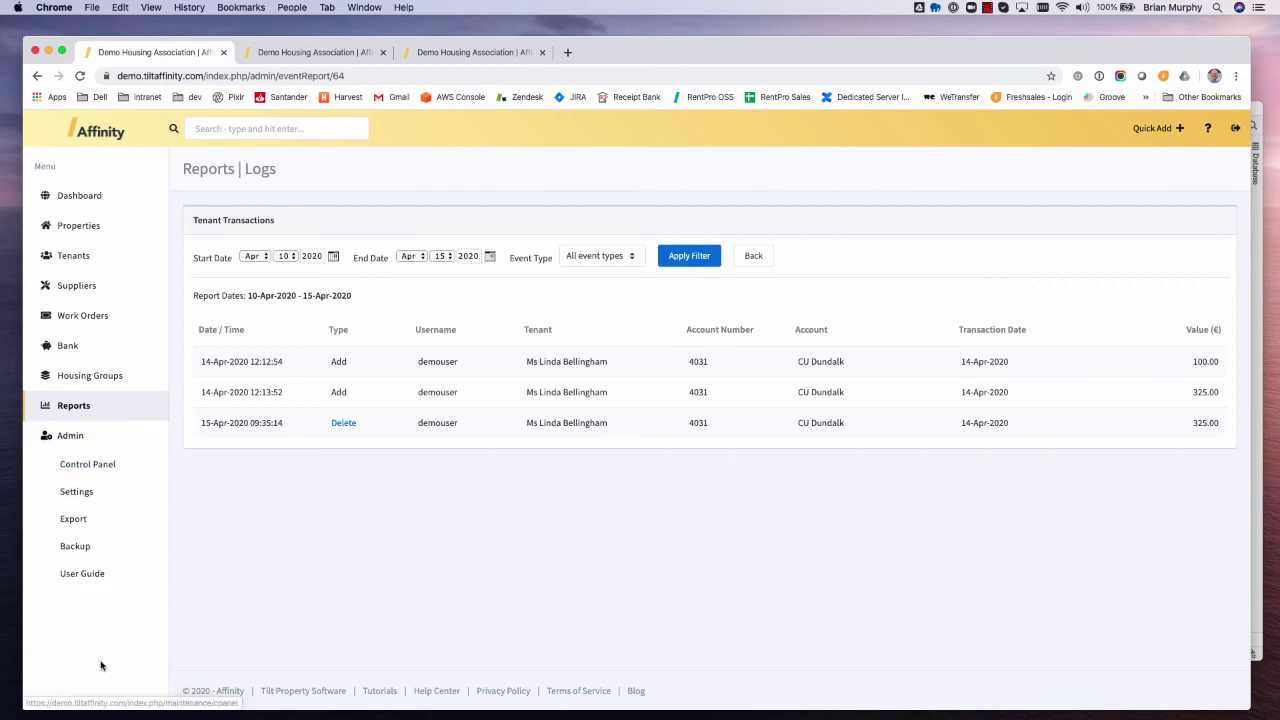
- In User Accounts, start a new user with Manager access, step through name, username and email, then reset the form
click(85, 460)
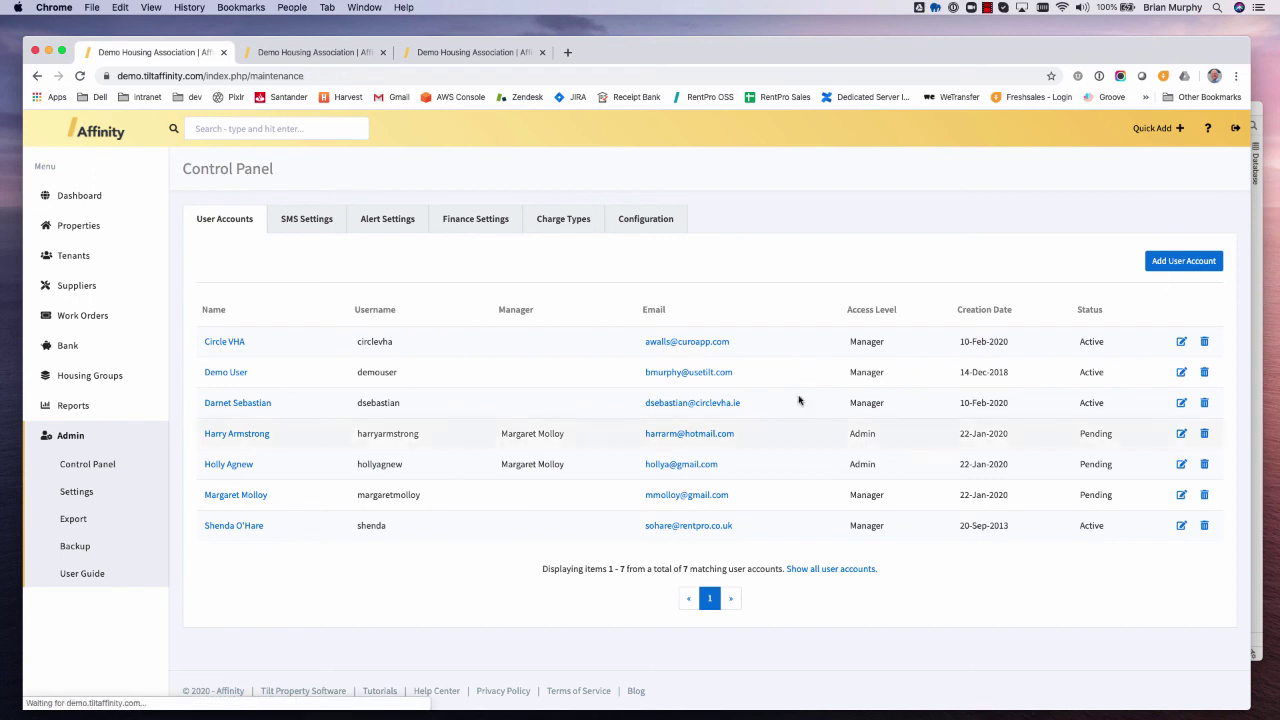
click(1175, 263)
click(433, 261)
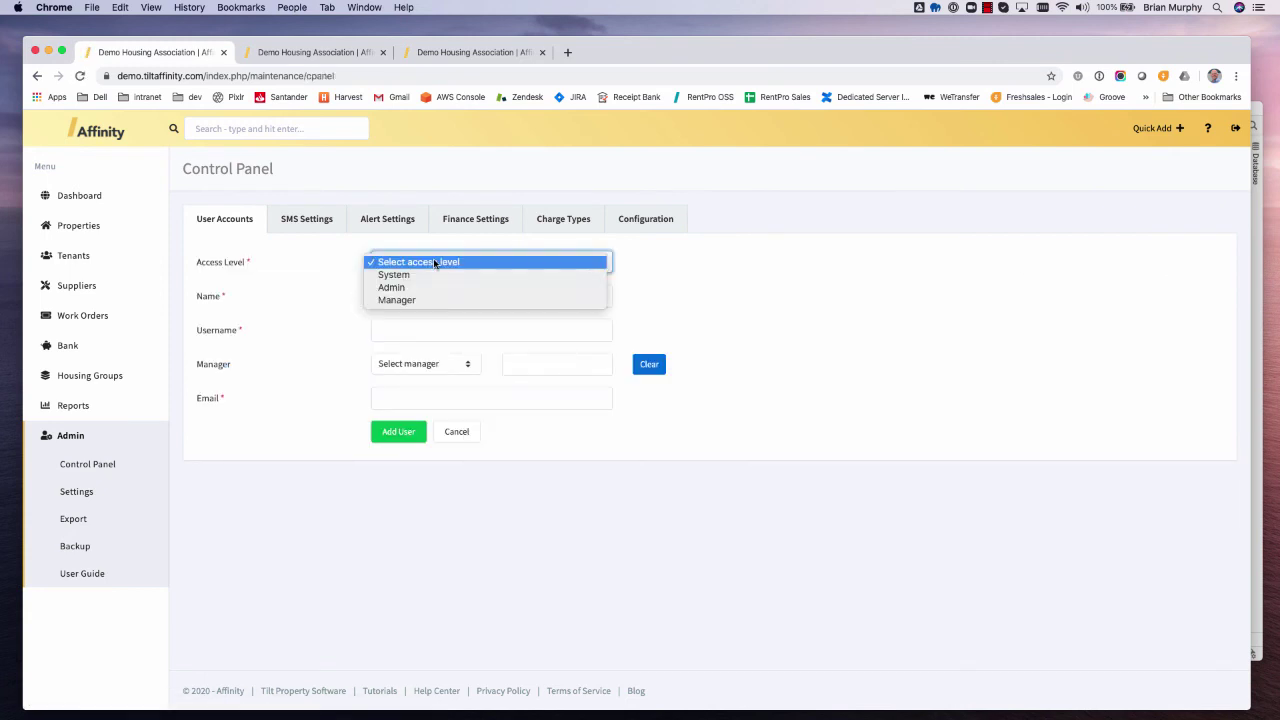
click(428, 299)
click(463, 295)
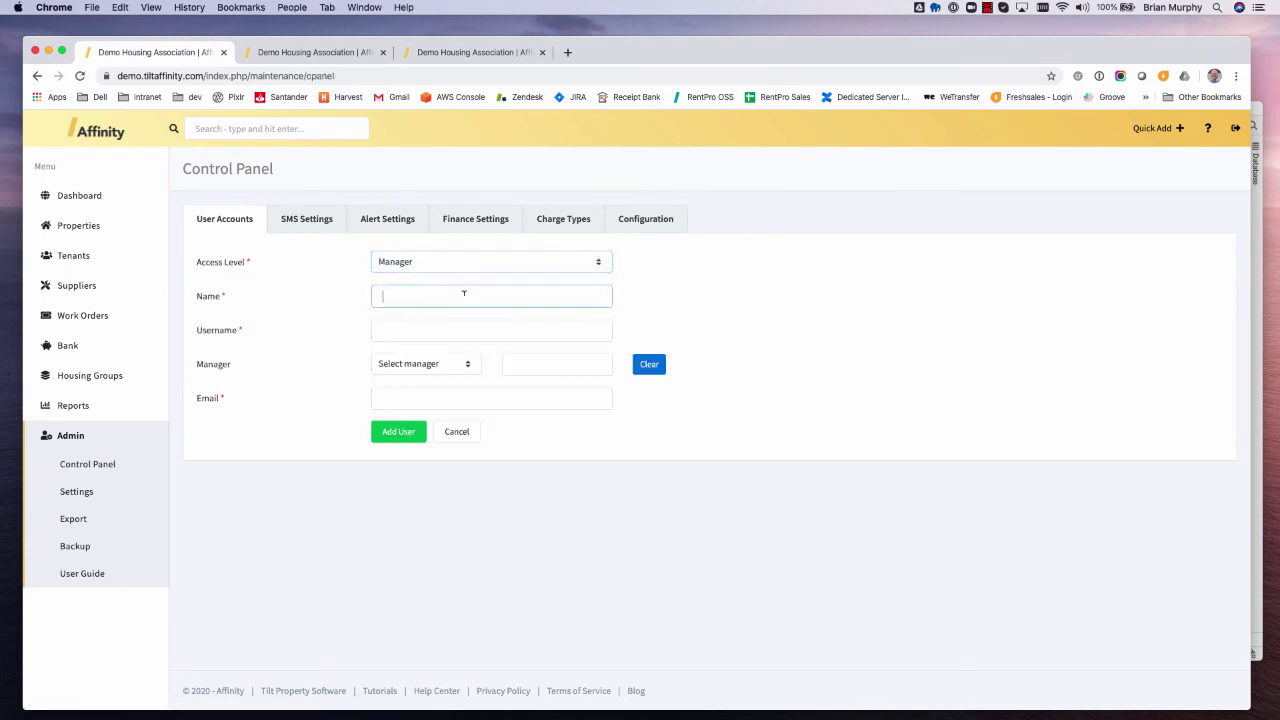
click(441, 321)
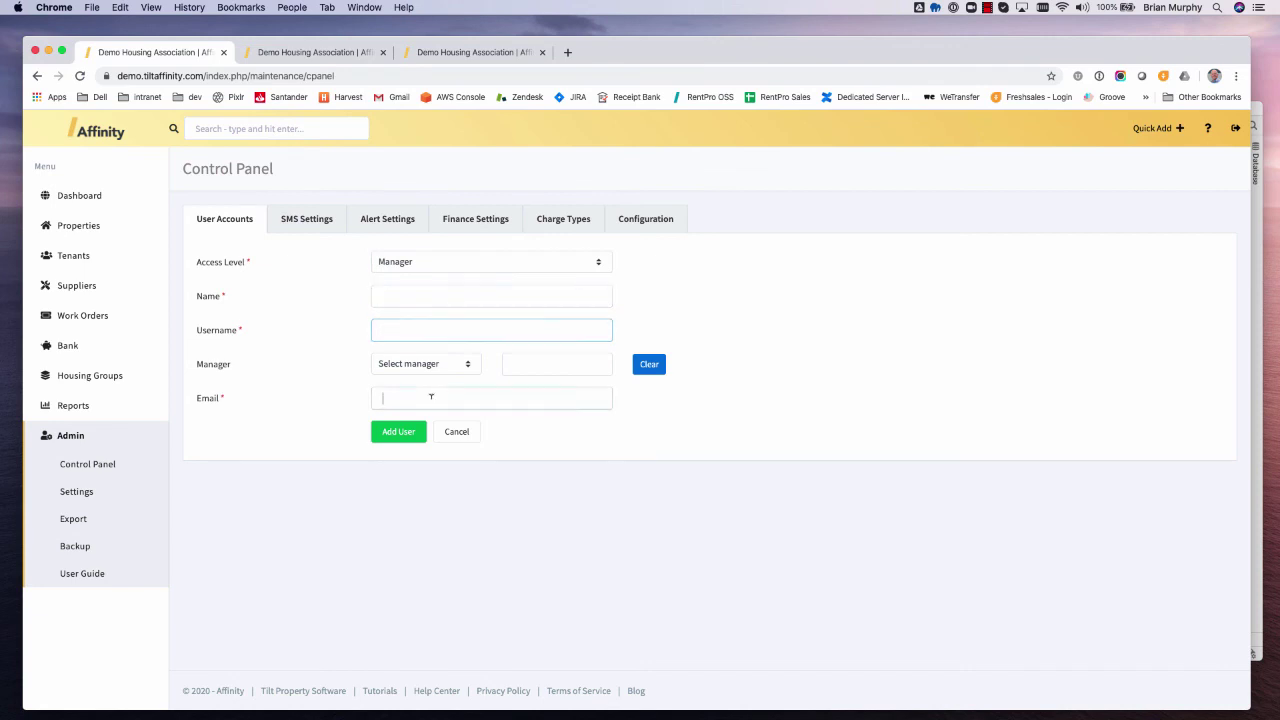
click(432, 397)
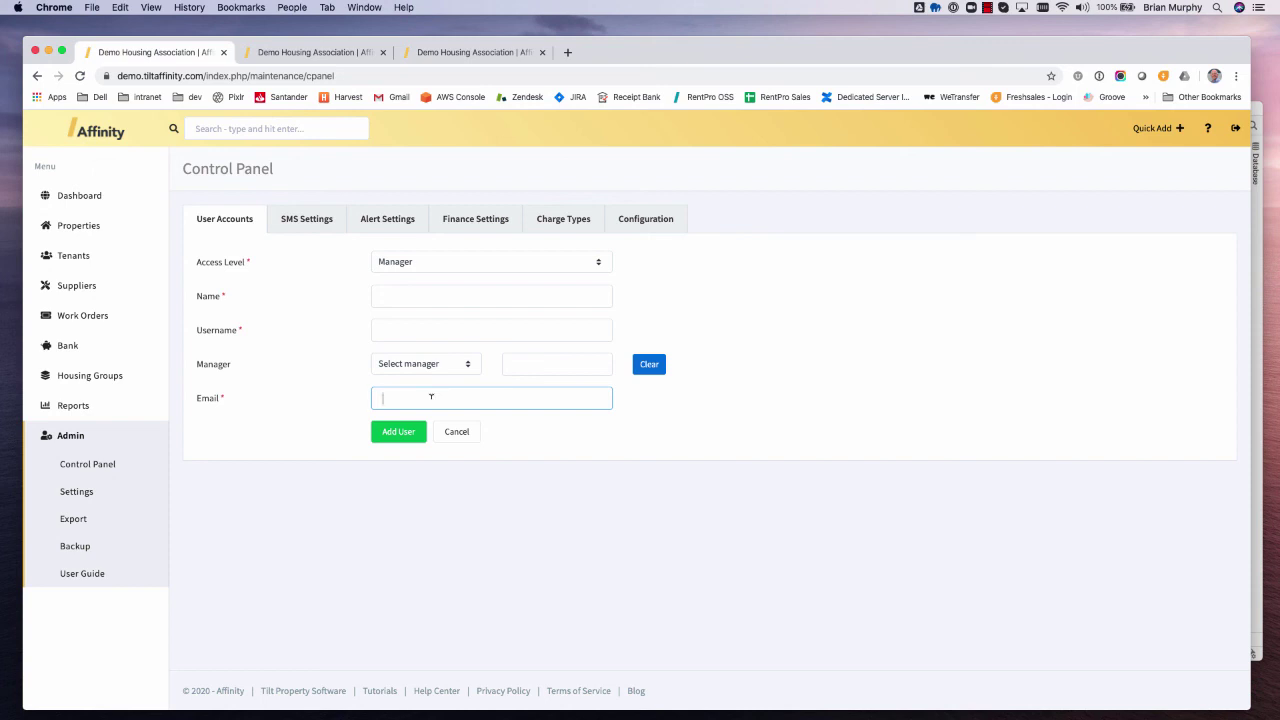
click(456, 431)
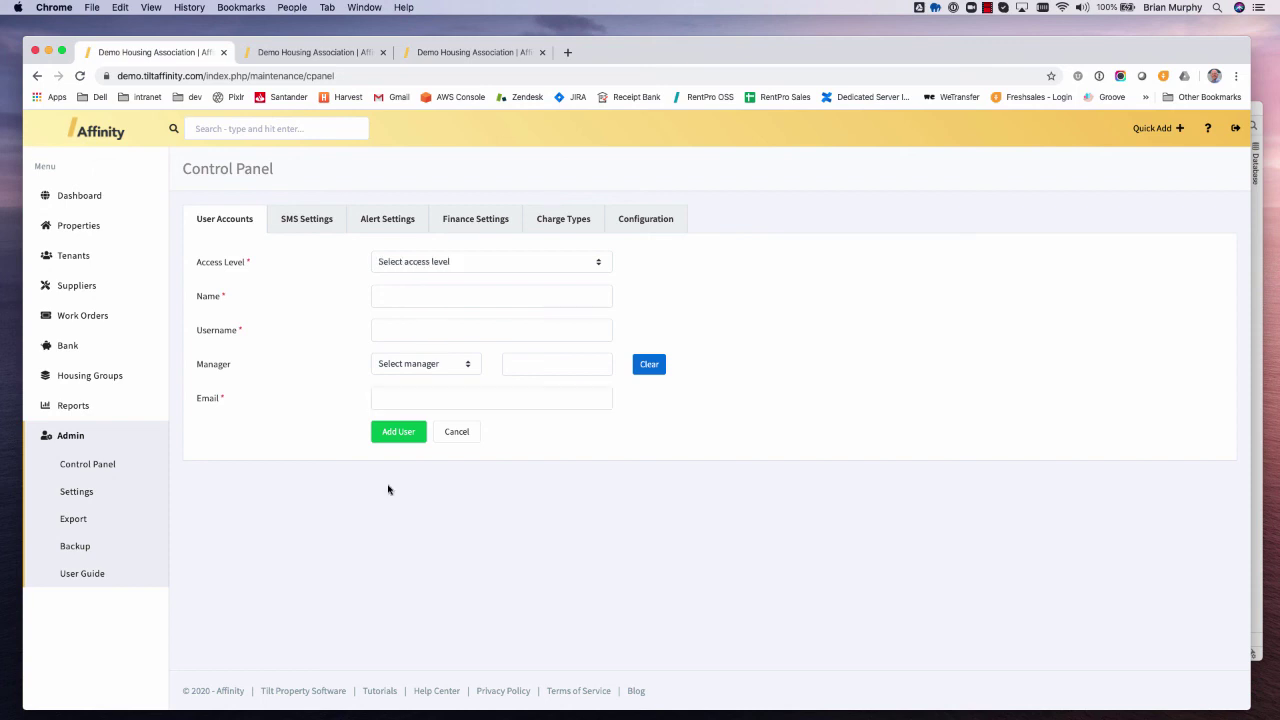
- Export the Tenants data from the Export page as a CSV file
click(74, 519)
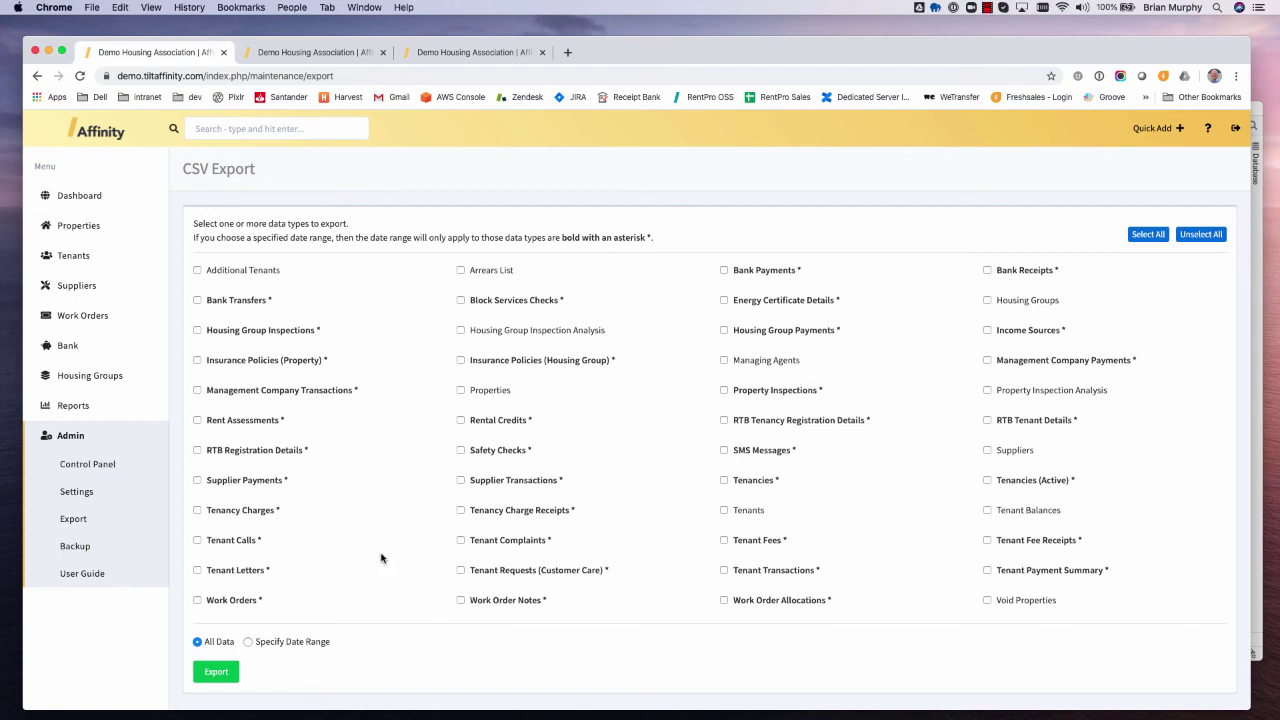
click(724, 510)
click(219, 673)
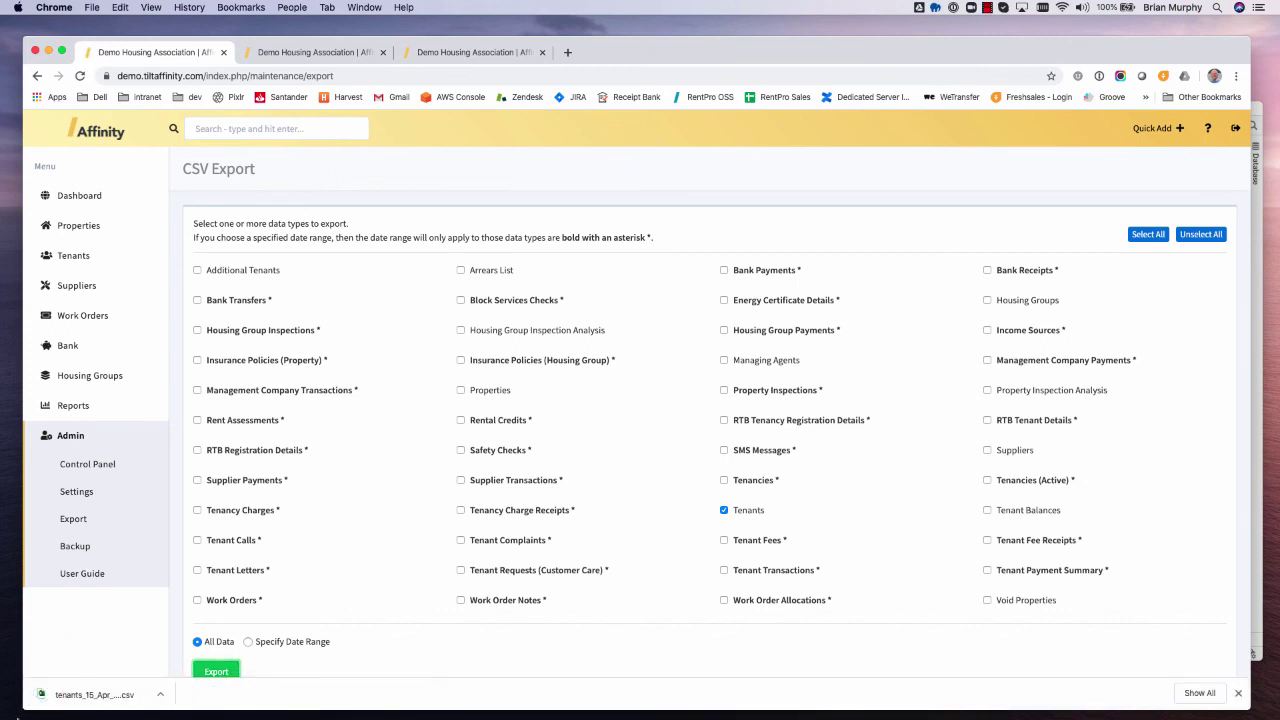
- Open the downloaded Tenants CSV in Excel, then return to Chrome and load the User Guide
click(160, 694)
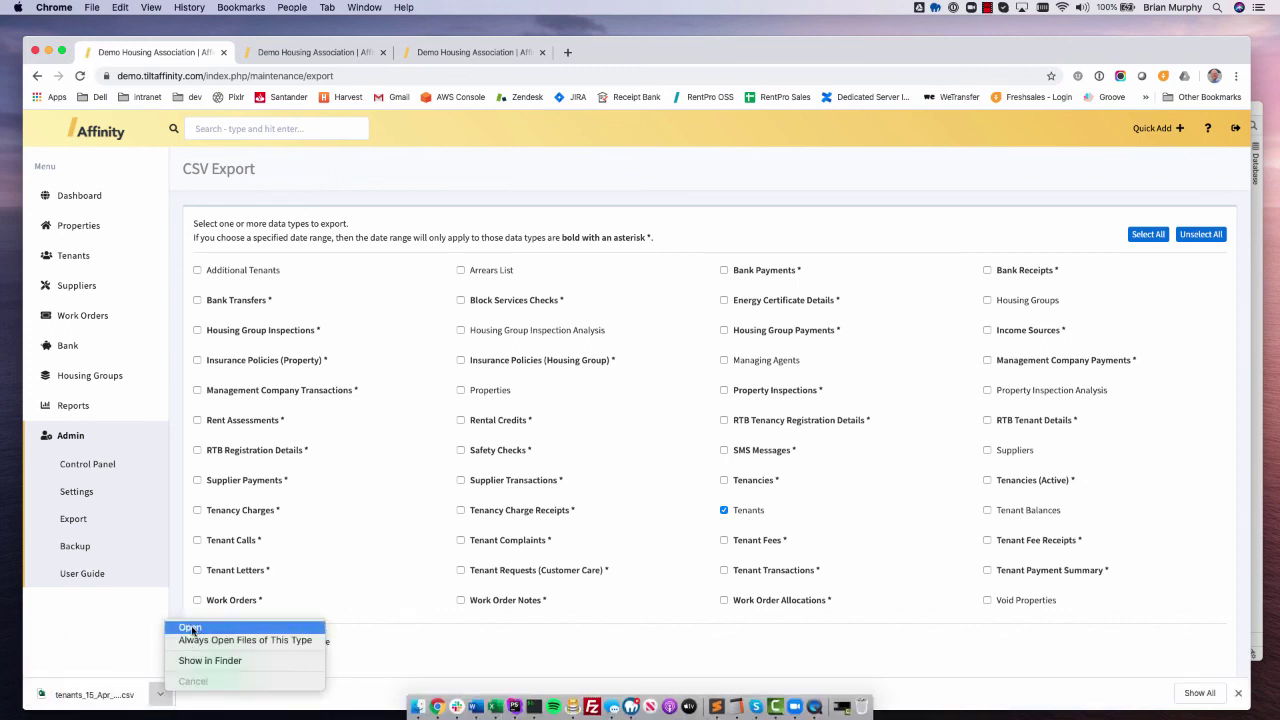
click(193, 626)
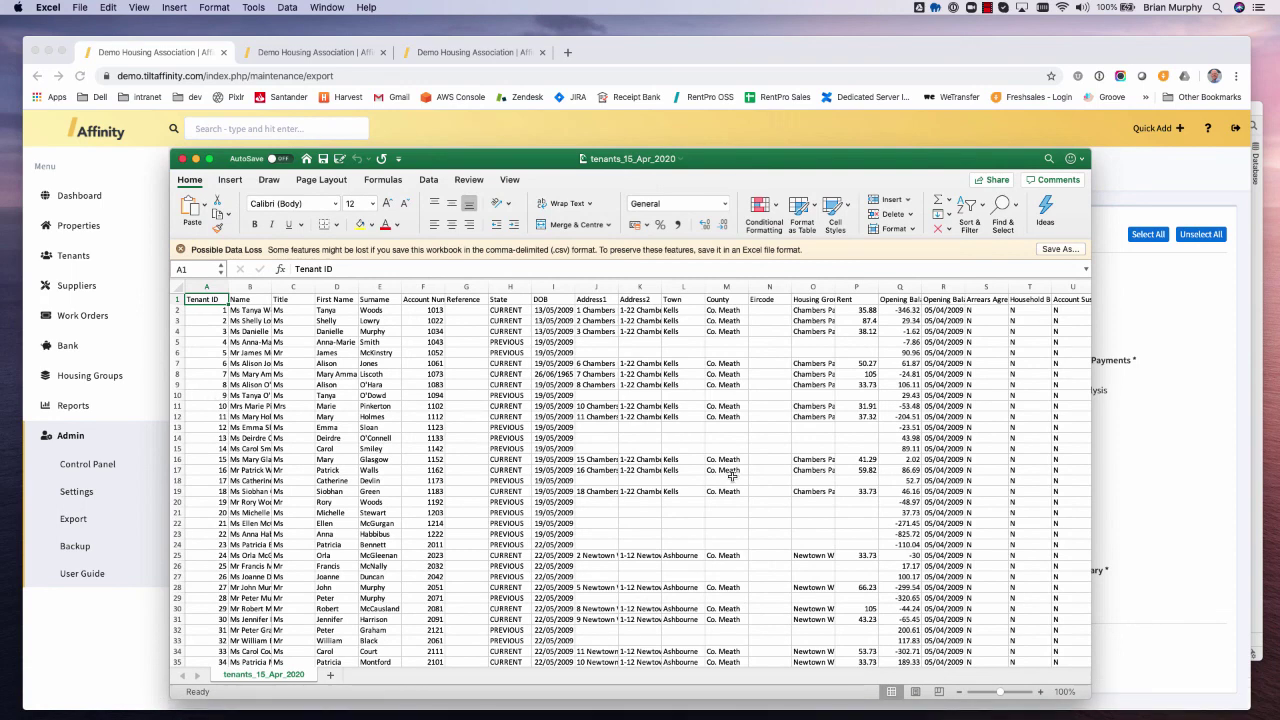
click(128, 640)
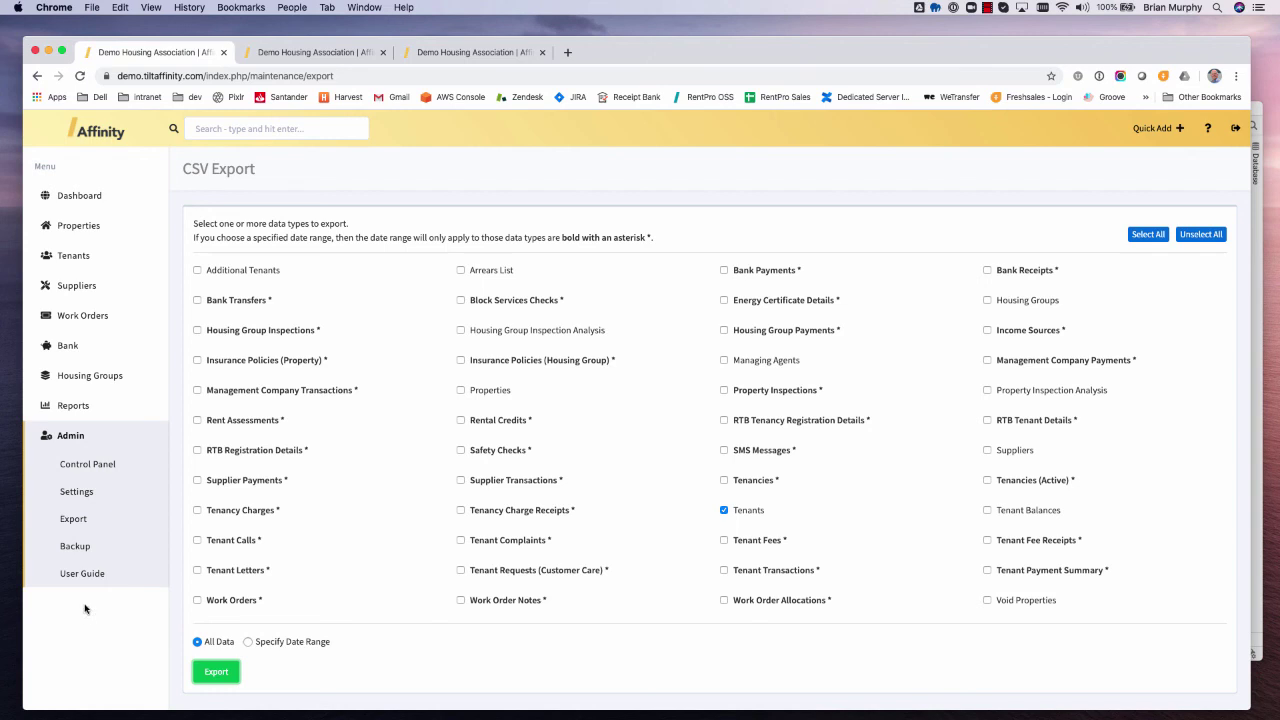
click(96, 574)
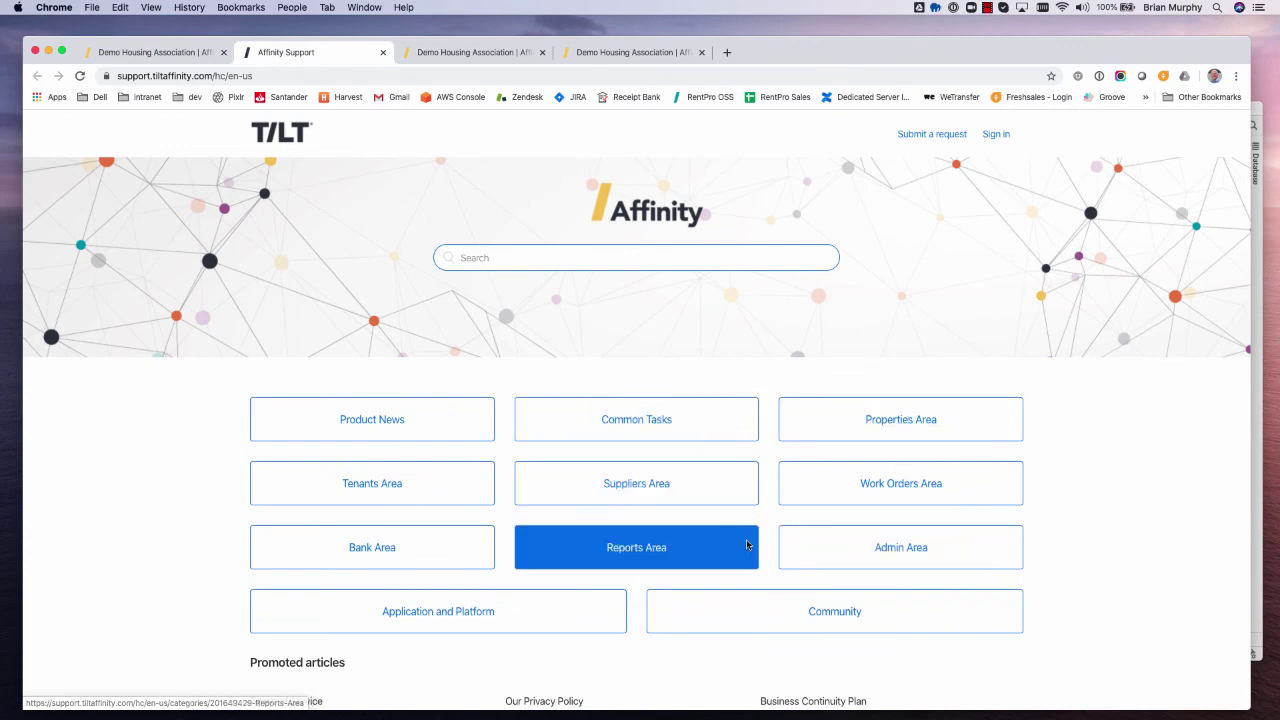
- Read the Common Tasks article 'How do I record the receipt of a rent payment?', then close the help tab
click(713, 428)
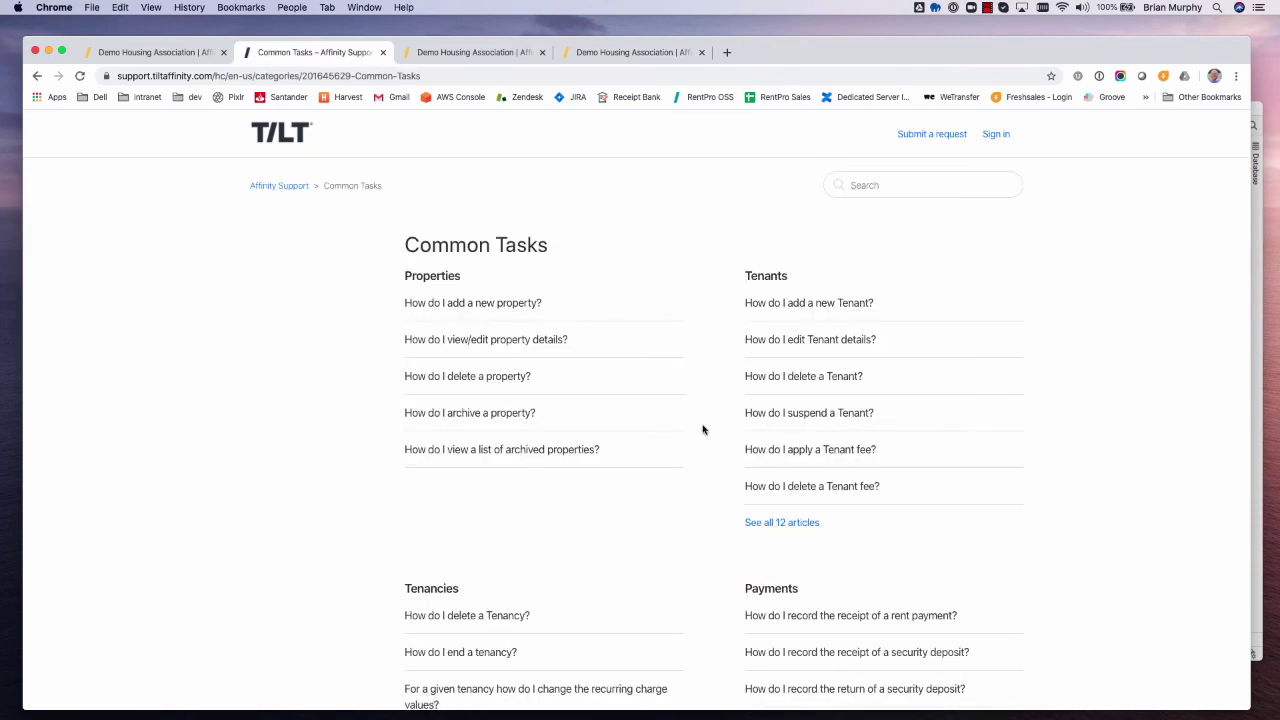
scroll(683, 455, down, 3)
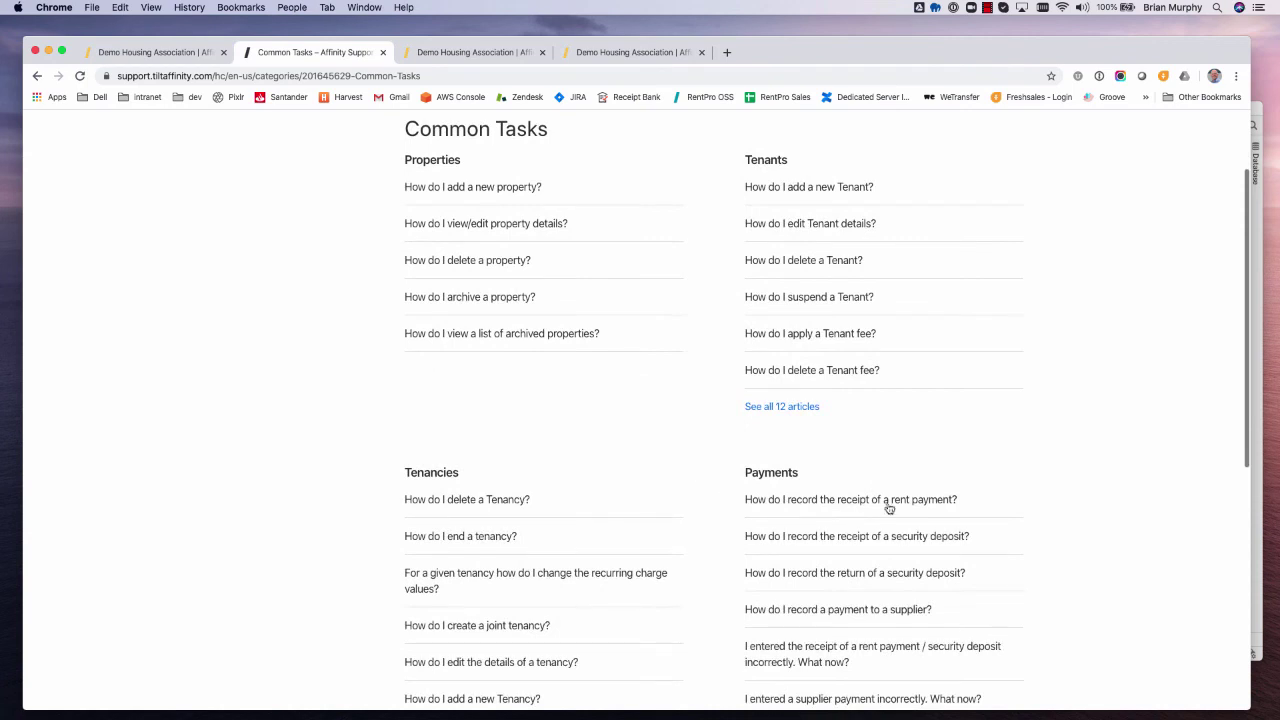
click(830, 501)
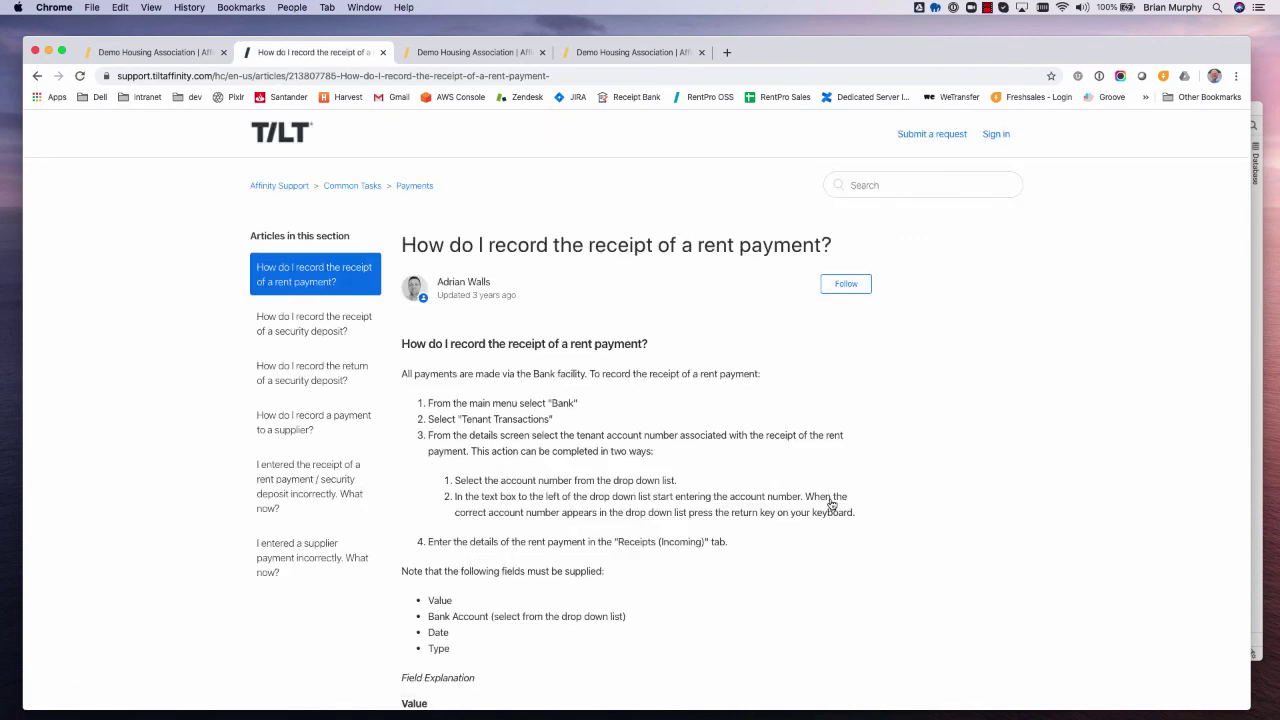
click(381, 53)
scroll(690, 300, up, 2)
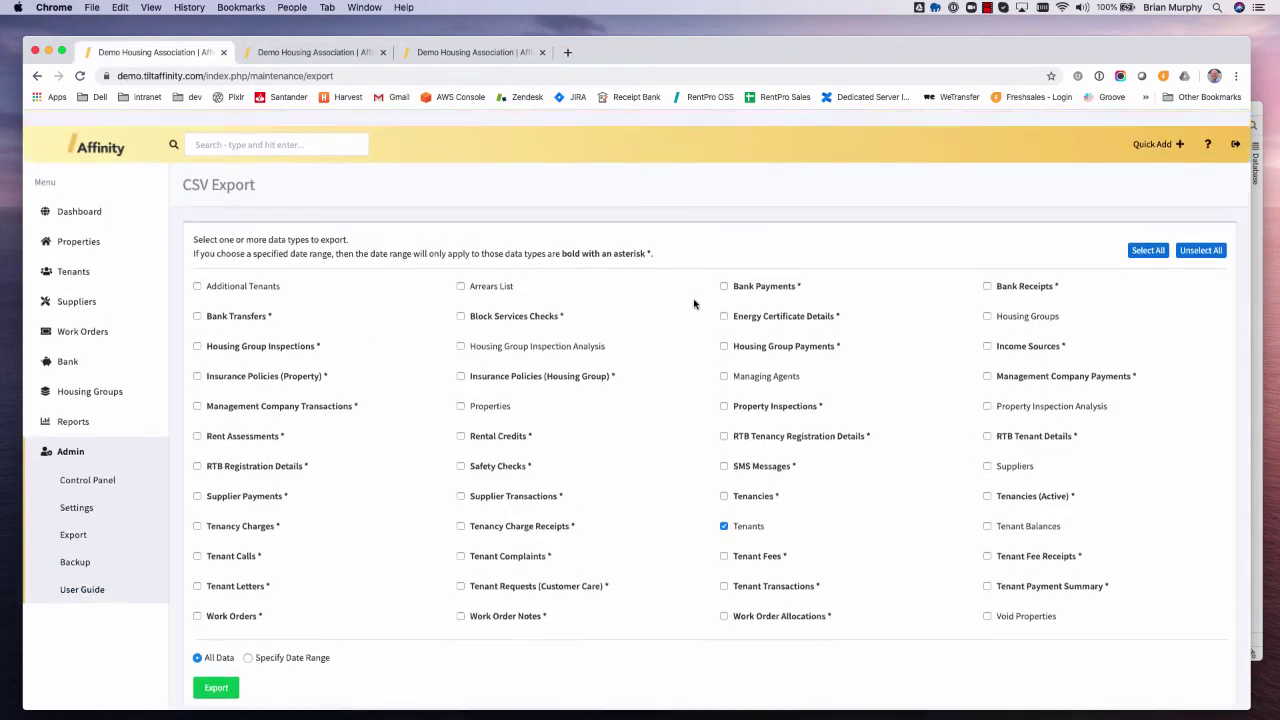